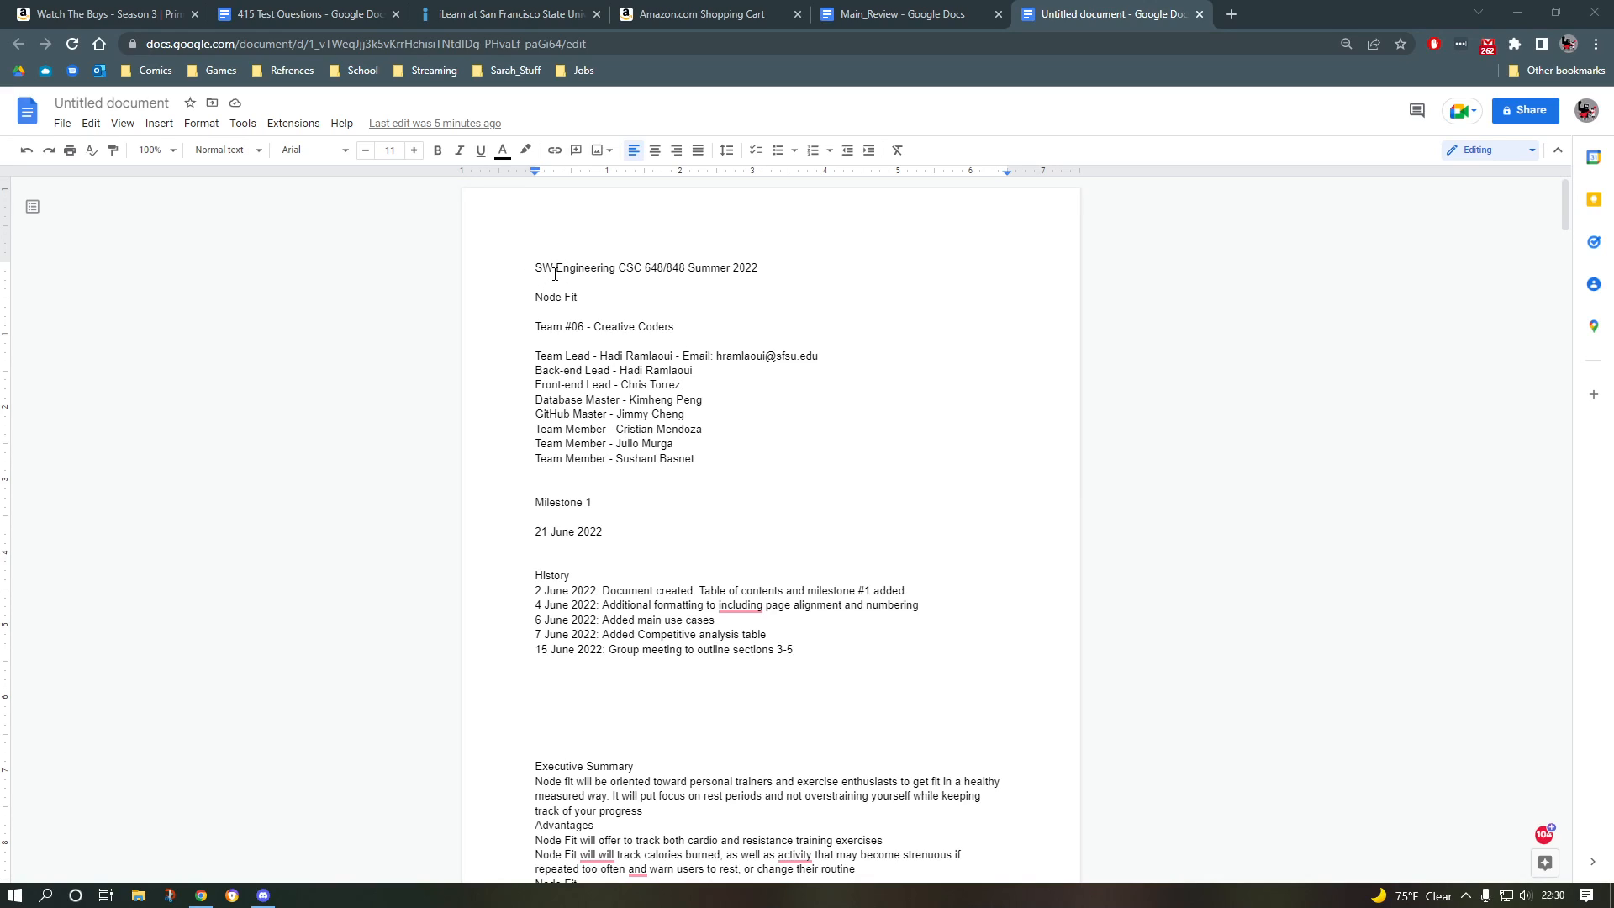
# Step: Look through the unformatted document from the title page to the data entities and functional requirements sections
pyautogui.moveTo(546, 312); pyautogui.dragTo(686, 473)
pyautogui.click(648, 457)
pyautogui.moveTo(556, 310); pyautogui.dragTo(697, 445)
pyautogui.click(654, 415)
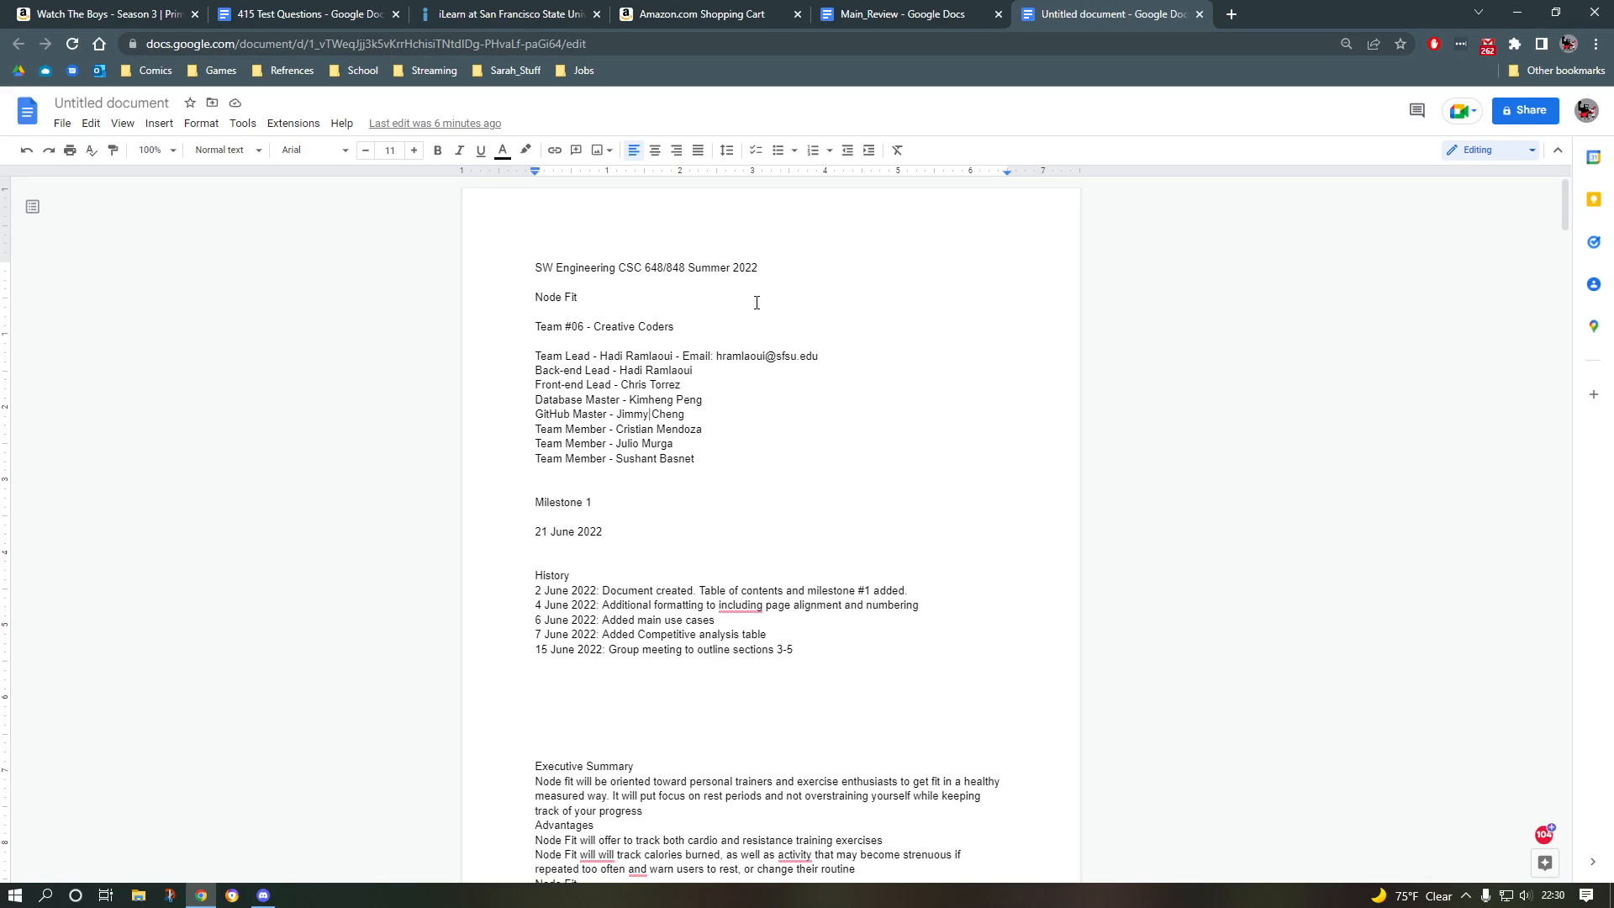
pyautogui.moveTo(569, 261); pyautogui.dragTo(610, 380)
pyautogui.scroll(-10, 610, 378)
pyautogui.scroll(-20, 611, 371)
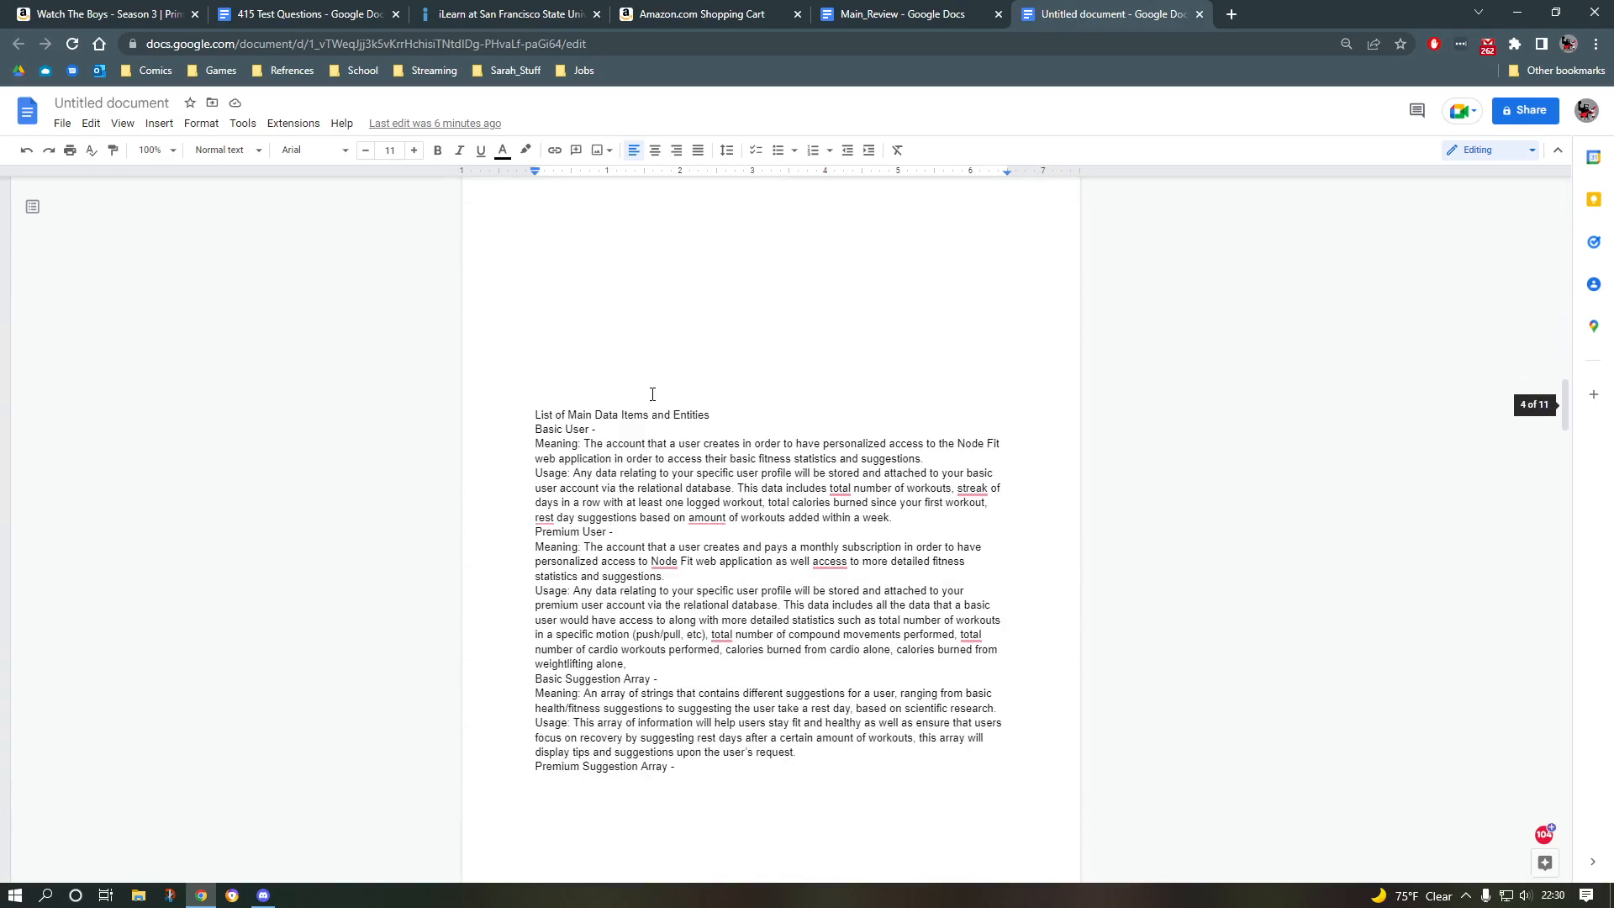
pyautogui.scroll(20, 671, 406)
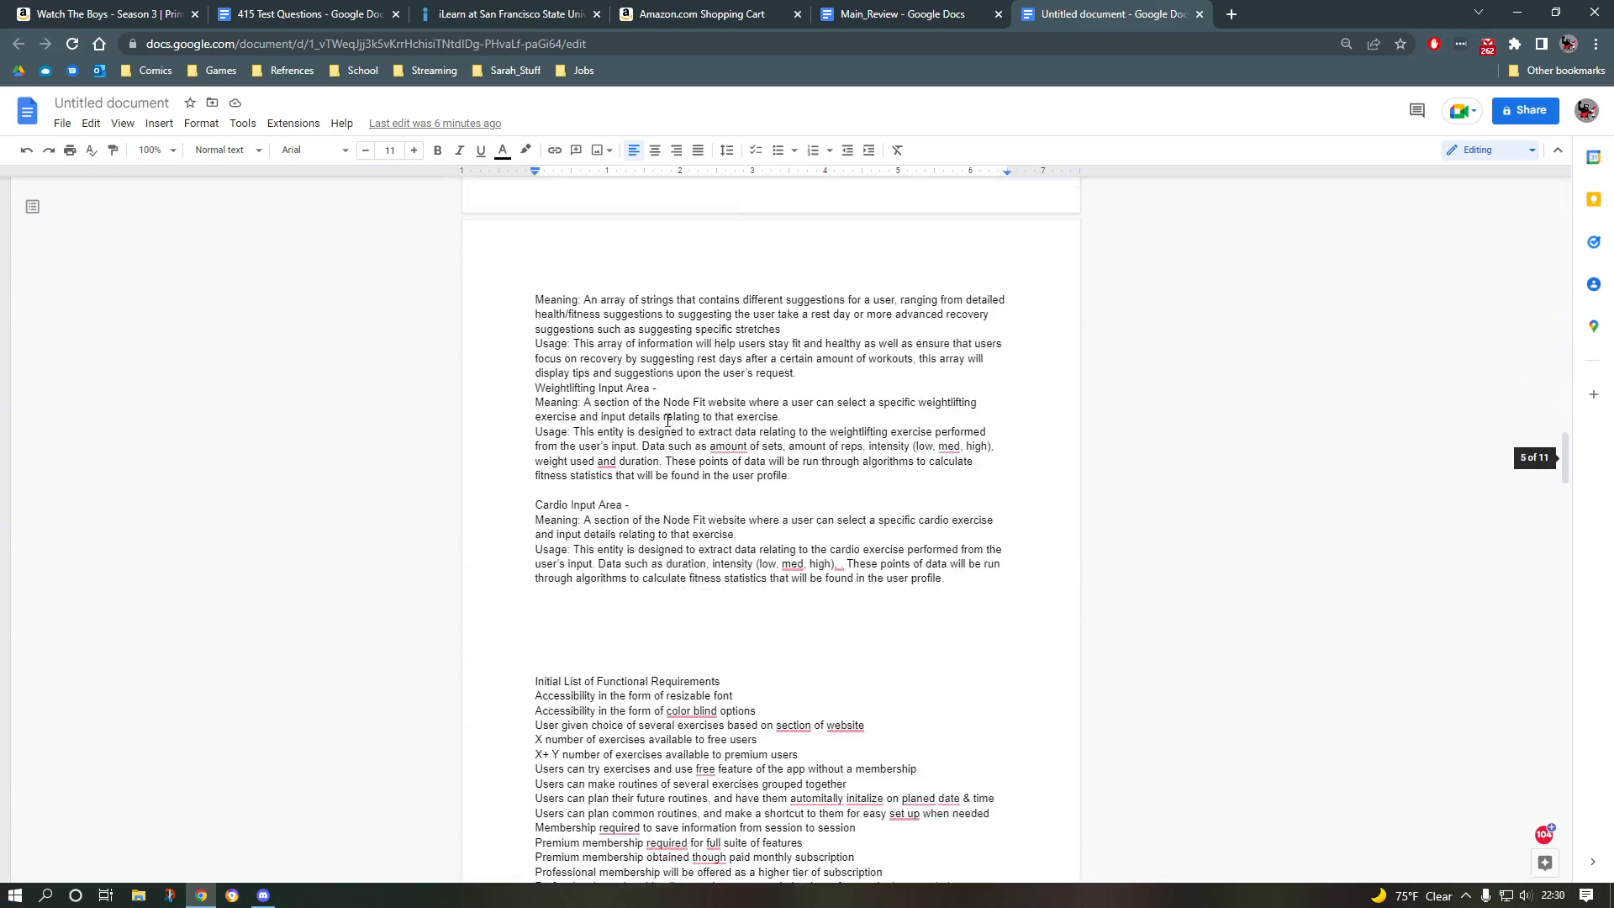
pyautogui.scroll(10, 666, 424)
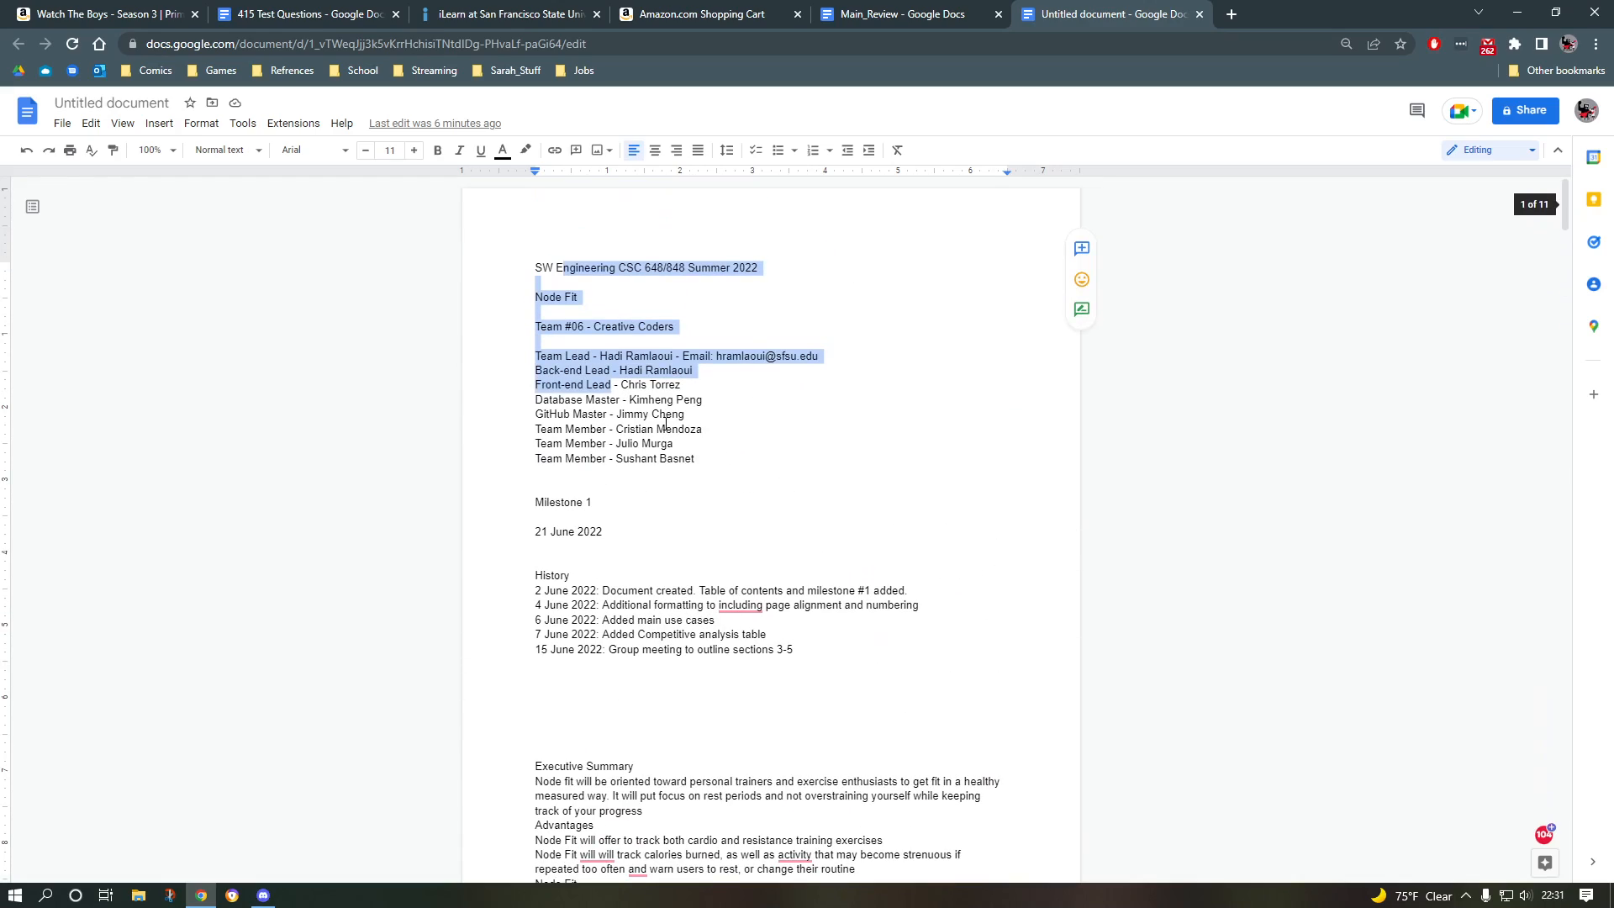
pyautogui.click(644, 357)
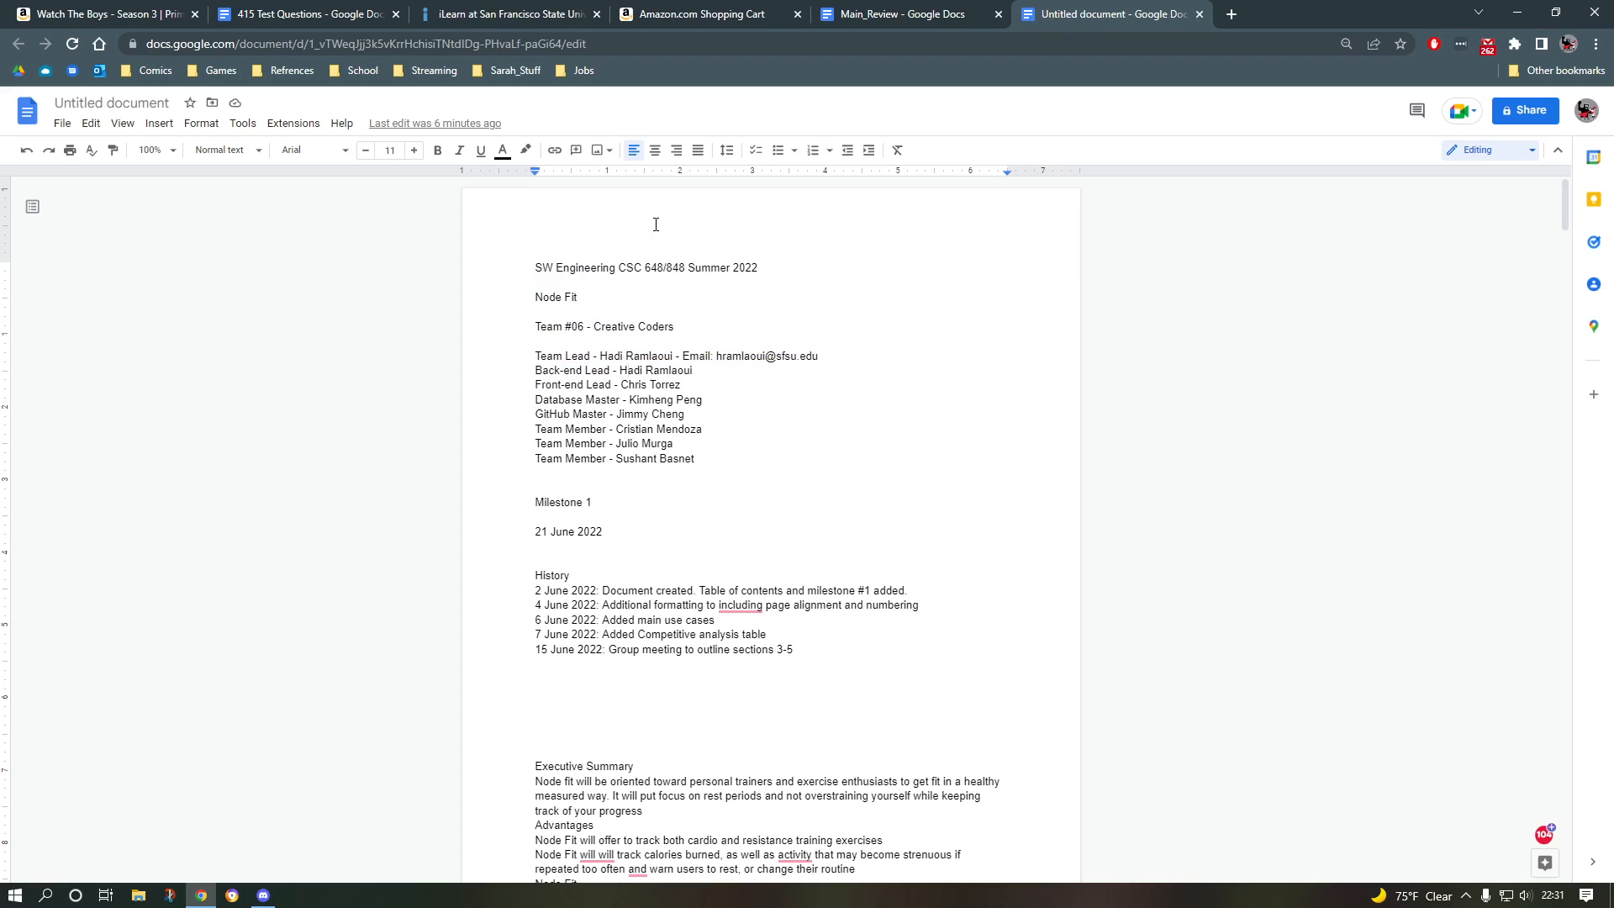
# Step: Add page numbers in the header, shown on the first page and starting at 1
pyautogui.click(793, 214)
pyautogui.doubleClick(793, 213)
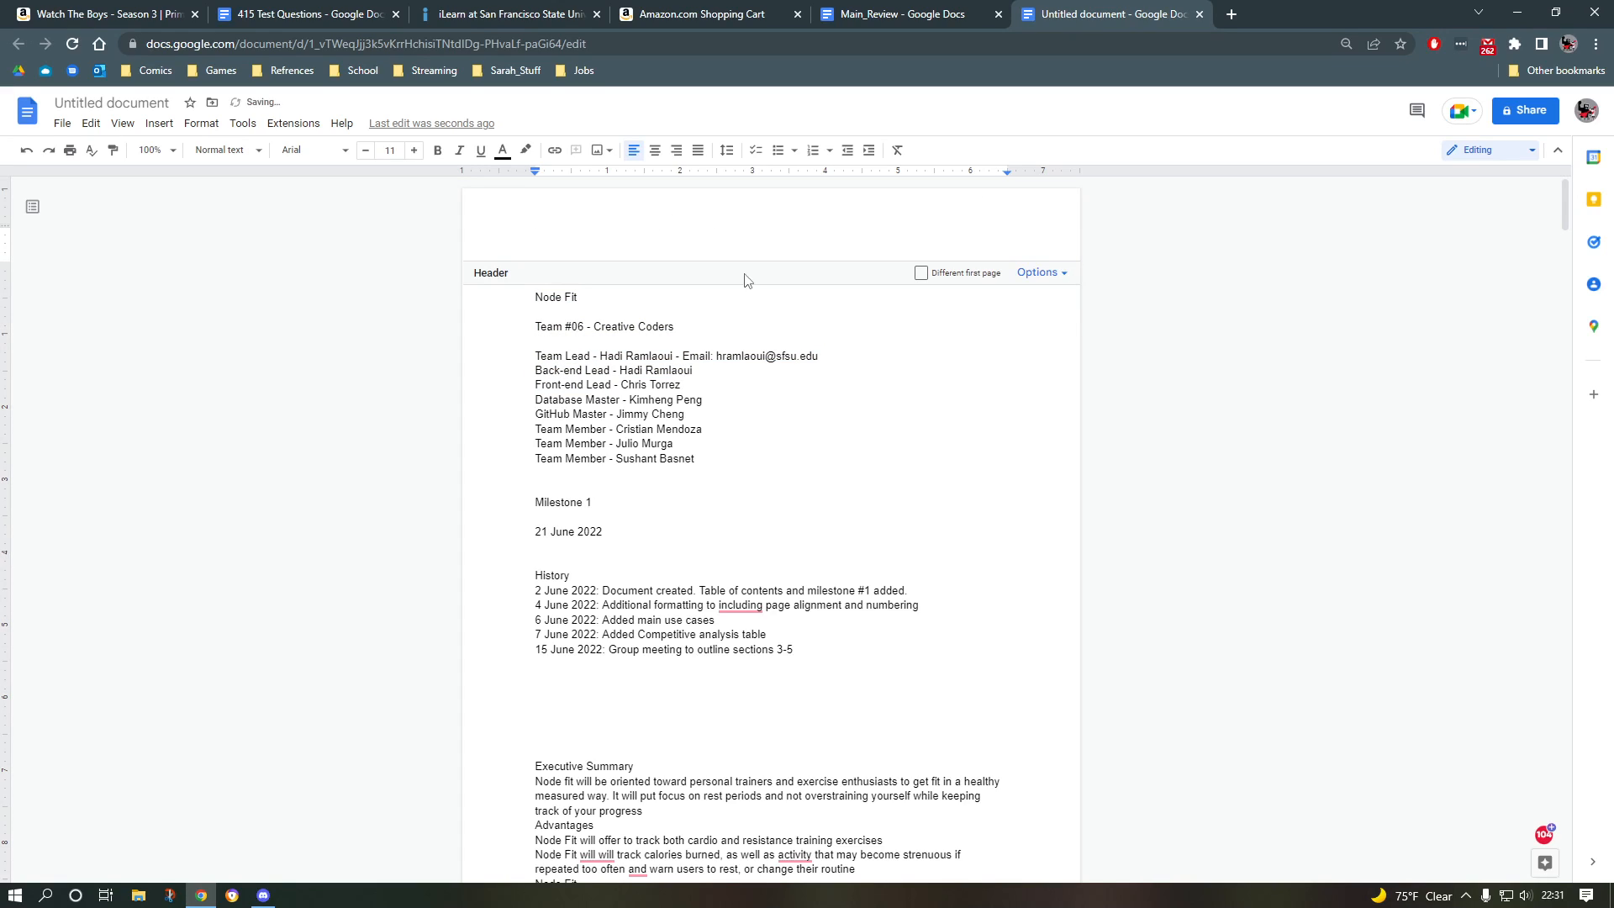
pyautogui.click(1046, 275)
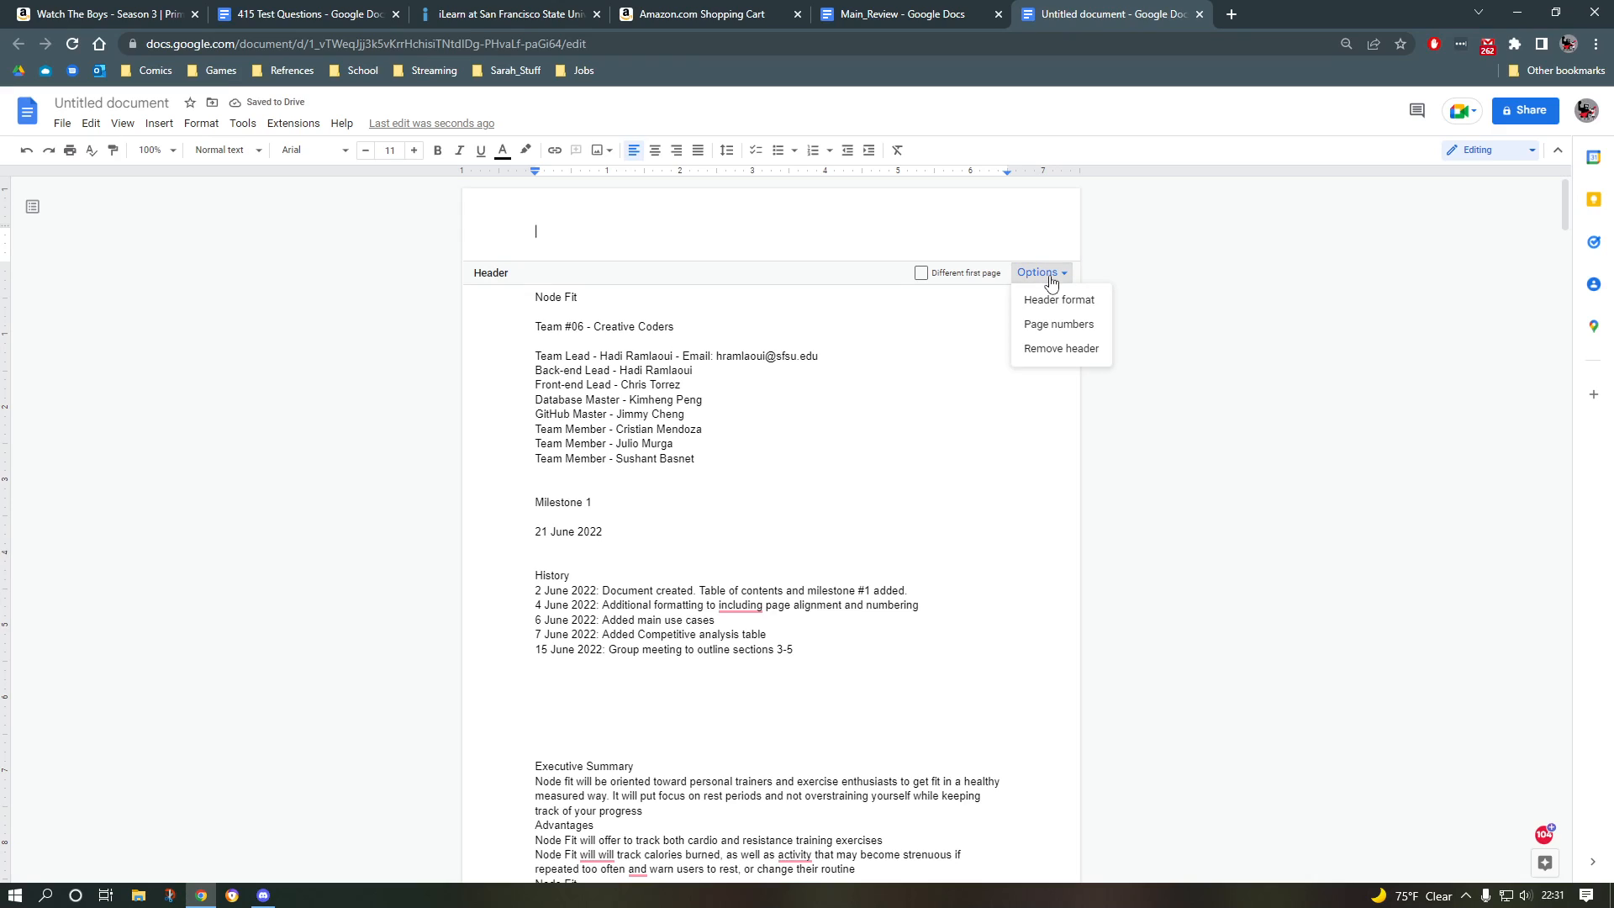
pyautogui.click(1034, 326)
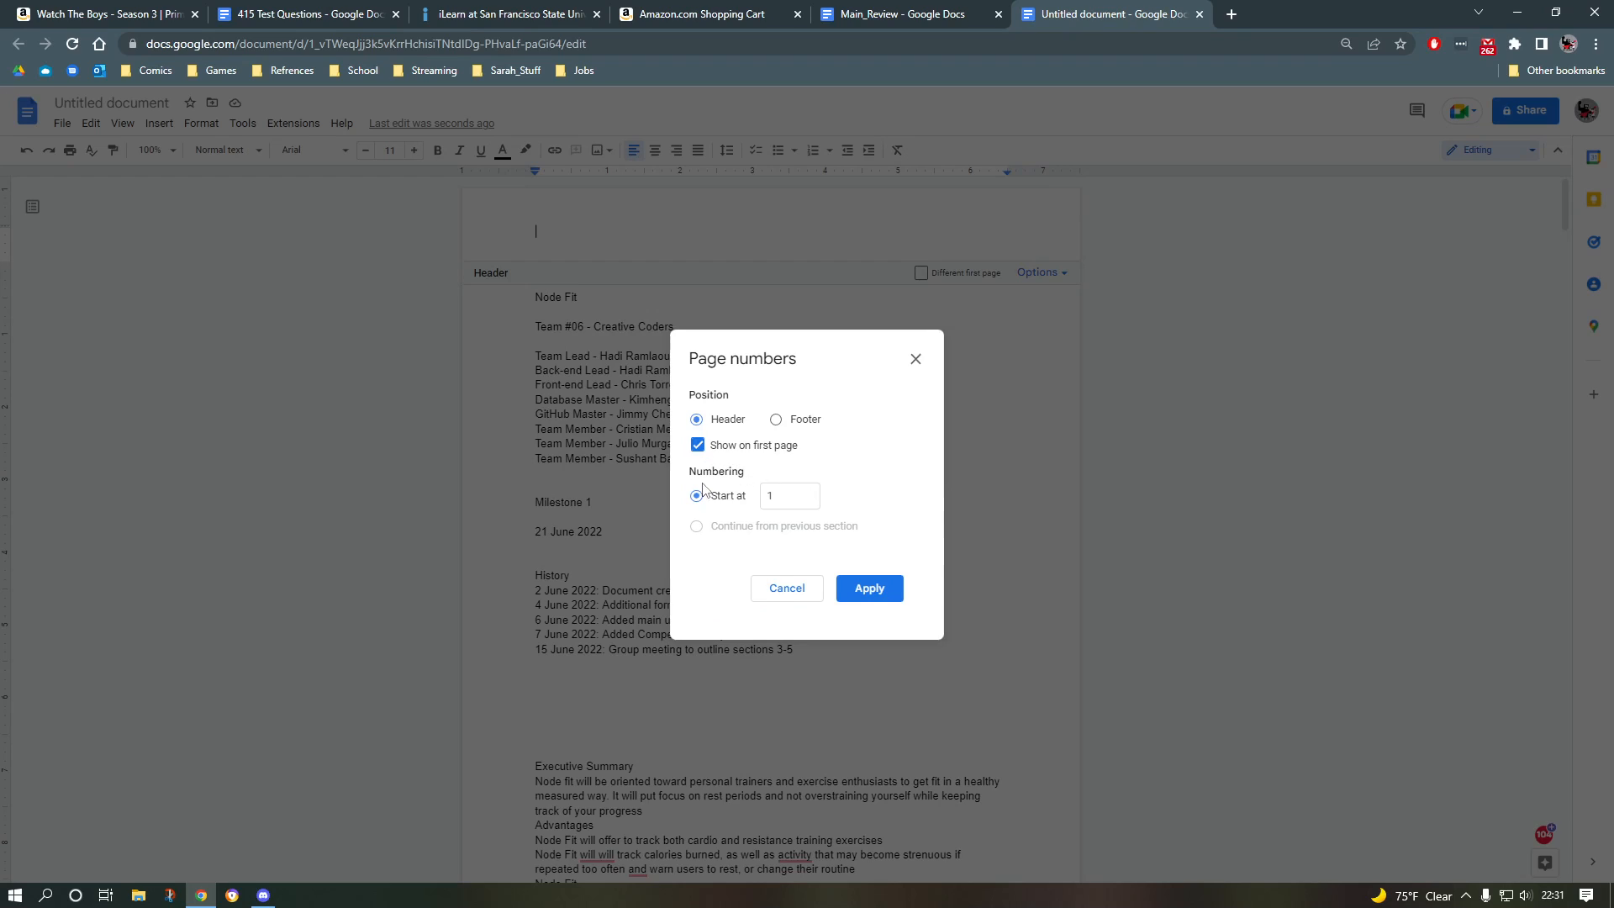
pyautogui.click(867, 587)
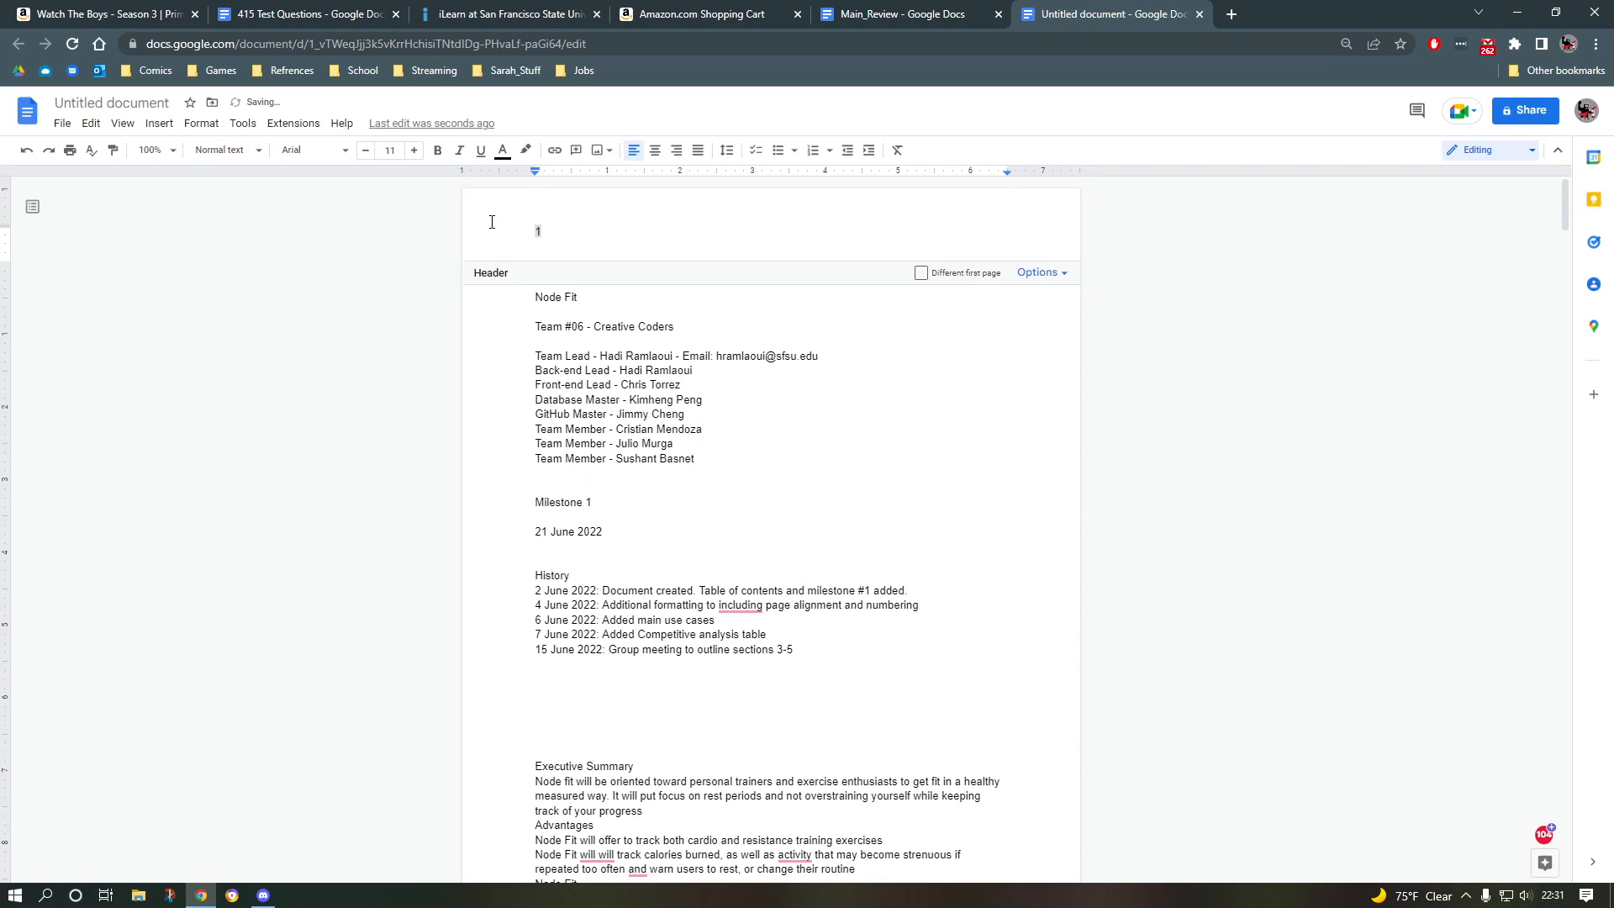
# Step: Right-align the page number in the header and return to the document body
pyautogui.click(655, 150)
pyautogui.click(676, 150)
pyautogui.scroll(-6, 893, 302)
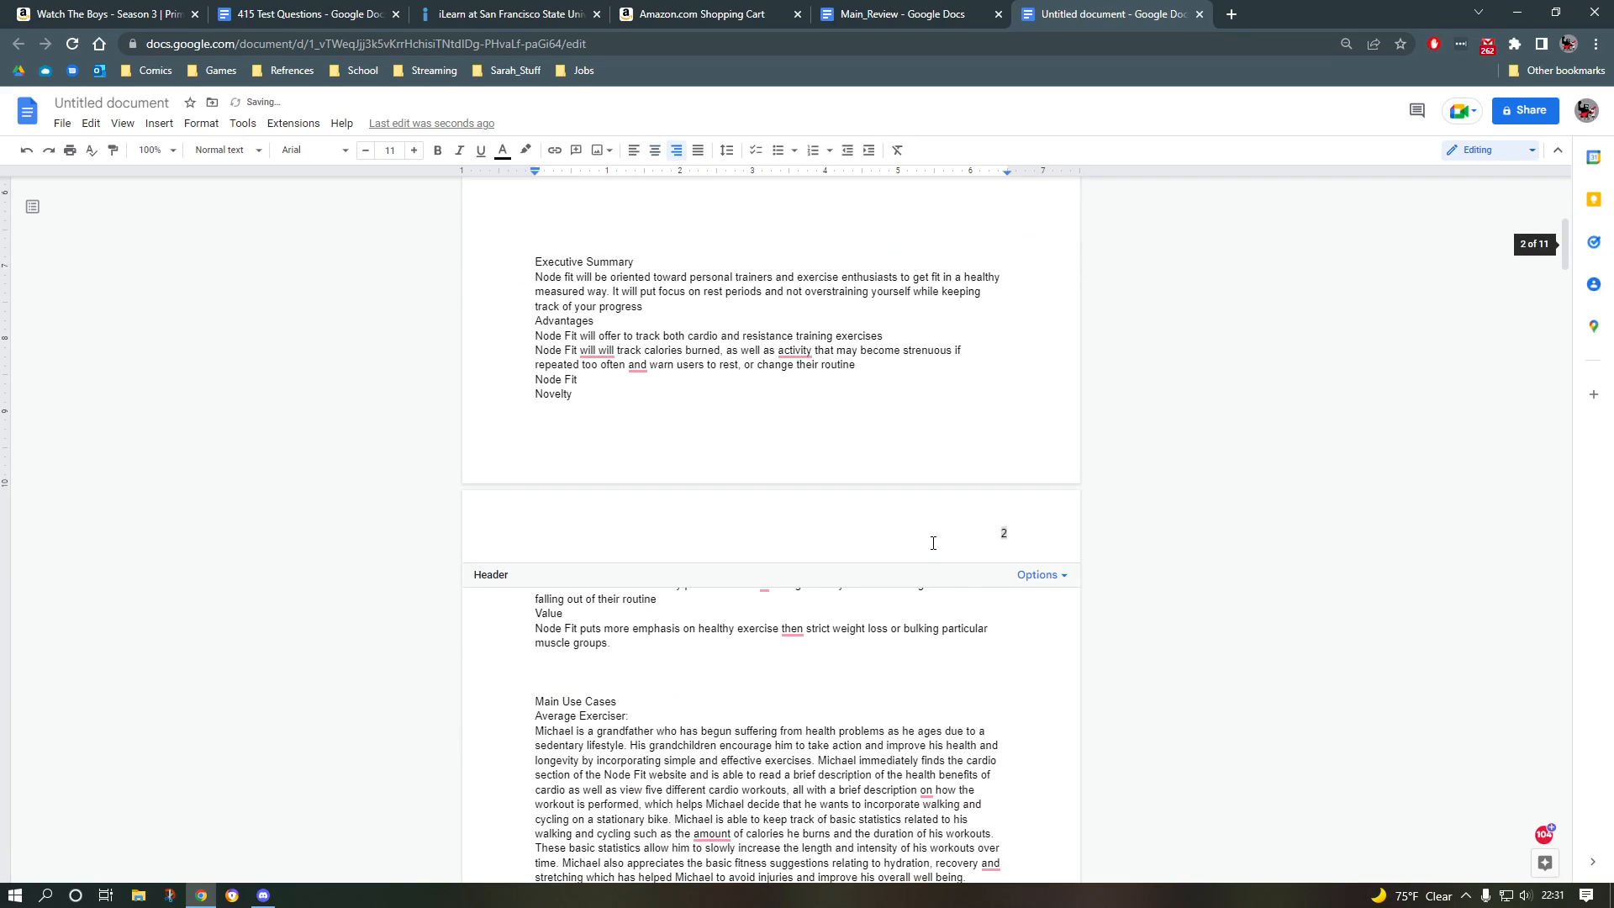
pyautogui.click(893, 460)
pyautogui.click(892, 457)
pyautogui.scroll(6, 933, 426)
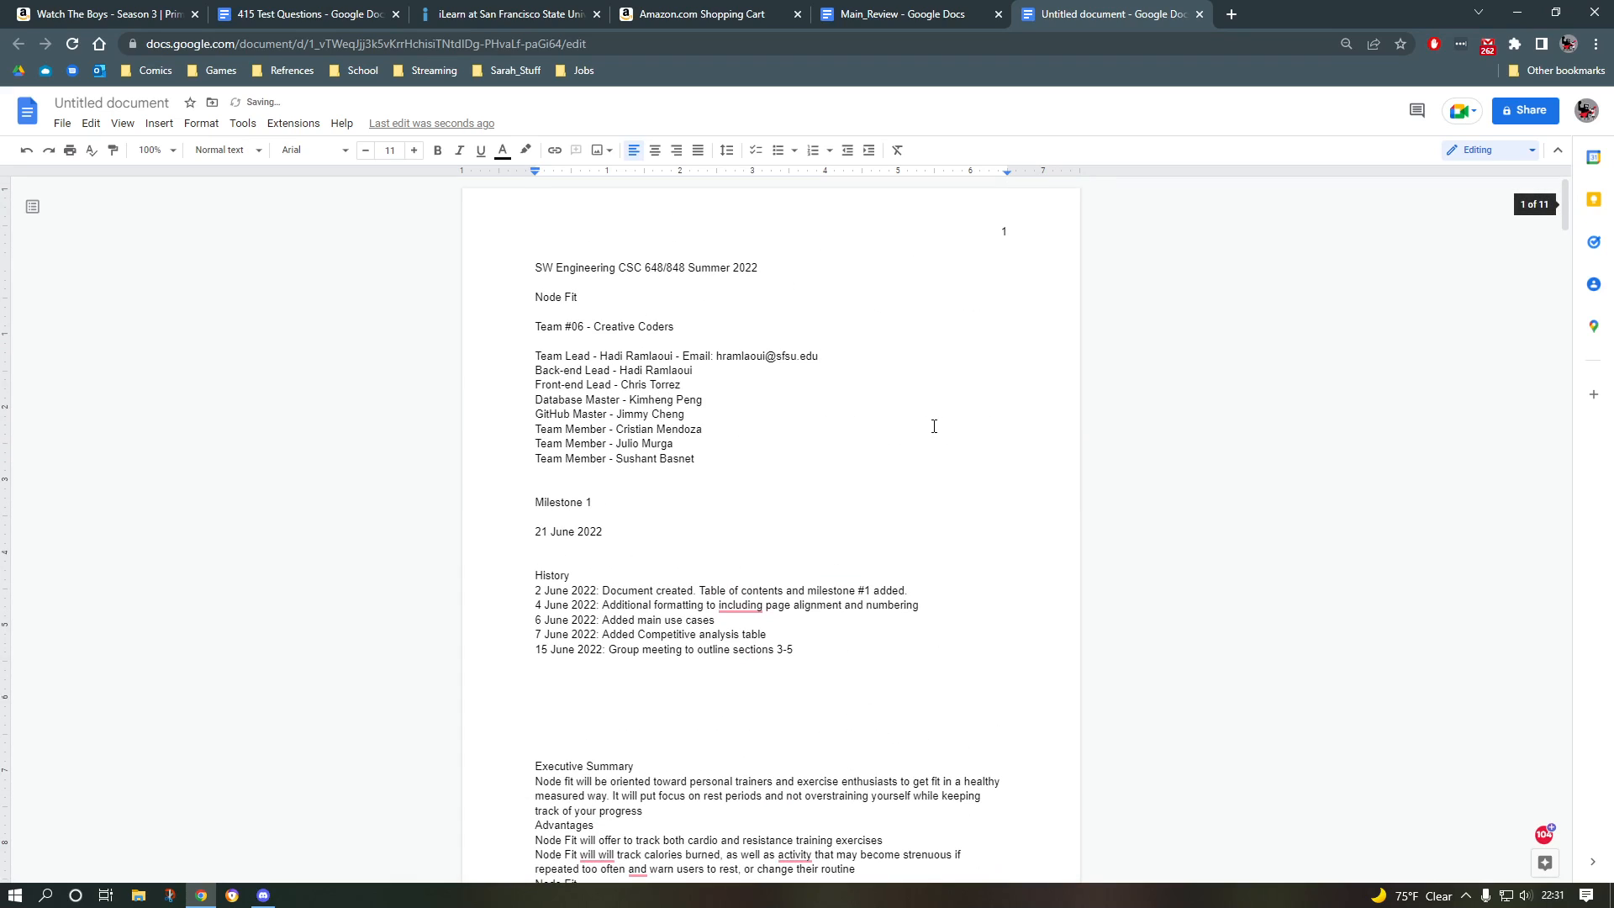
# Step: Check the header page numbering on the following pages, then place the text cursor back in the team list on page 1
pyautogui.click(1009, 229)
pyautogui.scroll(-20, 929, 281)
pyautogui.scroll(-20, 940, 446)
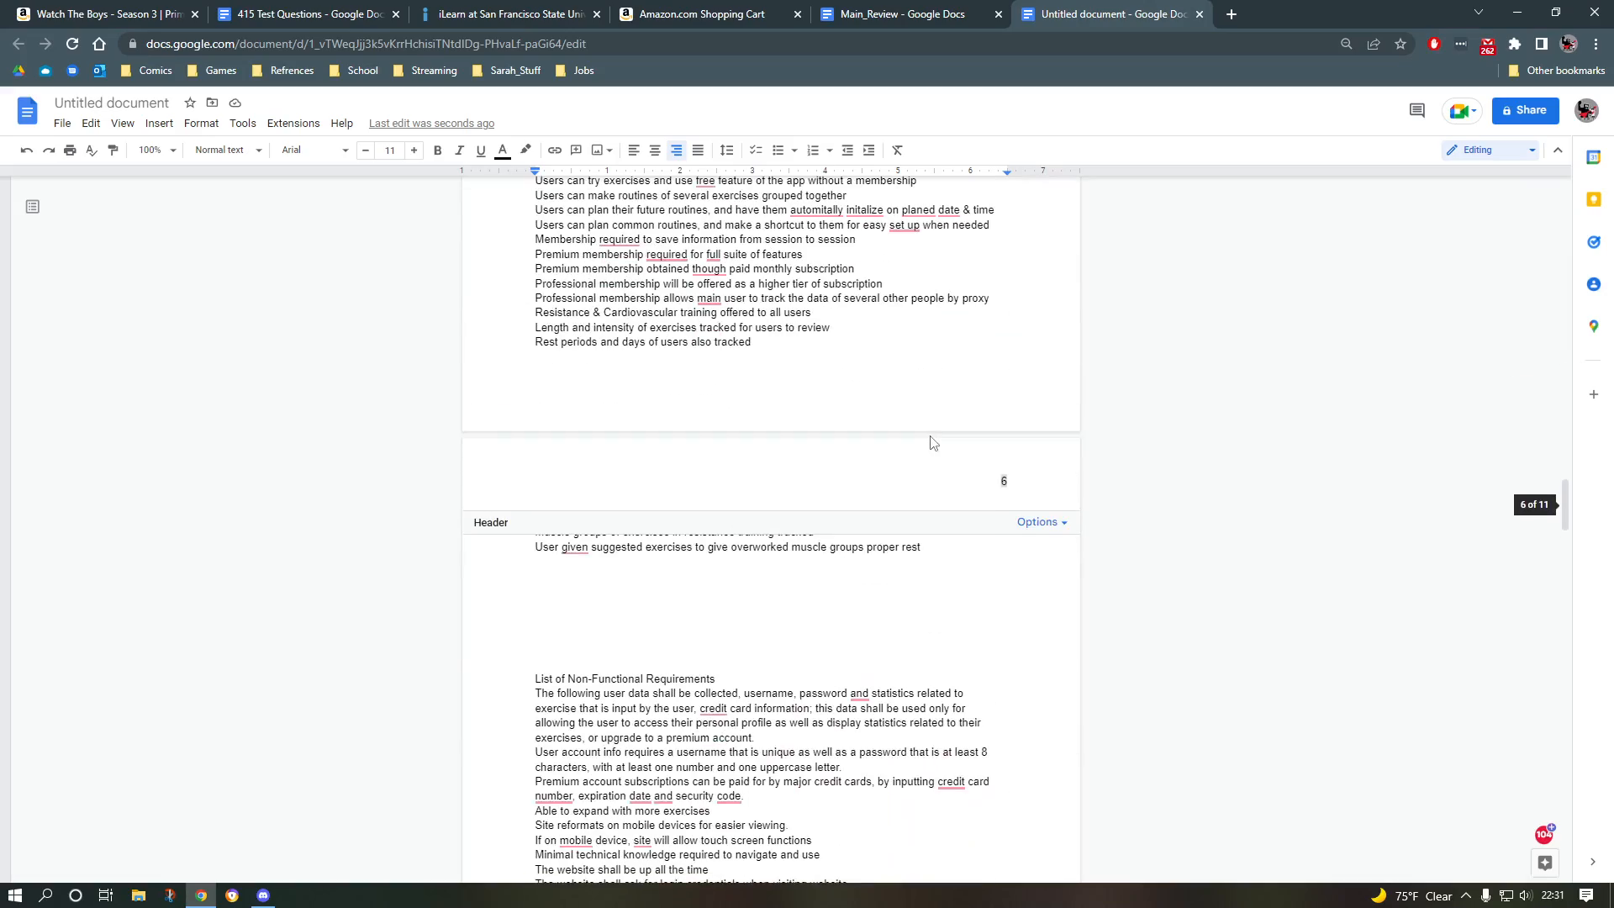
pyautogui.scroll(20, 931, 443)
pyautogui.scroll(6, 918, 413)
pyautogui.click(607, 411)
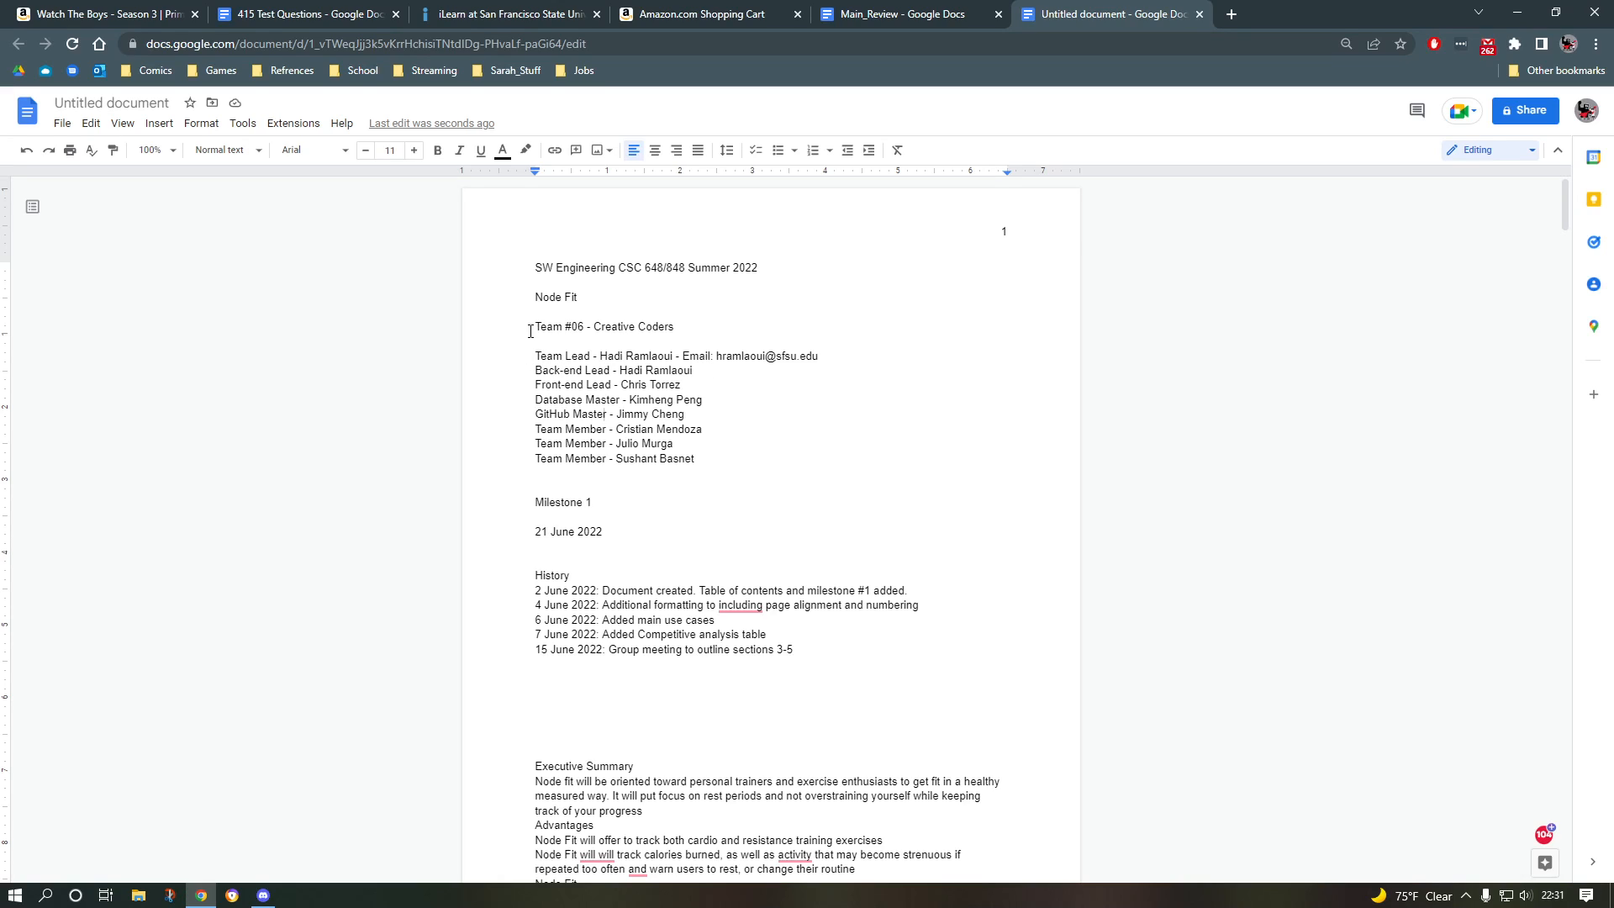
# Step: Select the text from the title through the History entries, then reselect from the title across the following pages
pyautogui.moveTo(536, 268); pyautogui.dragTo(785, 668)
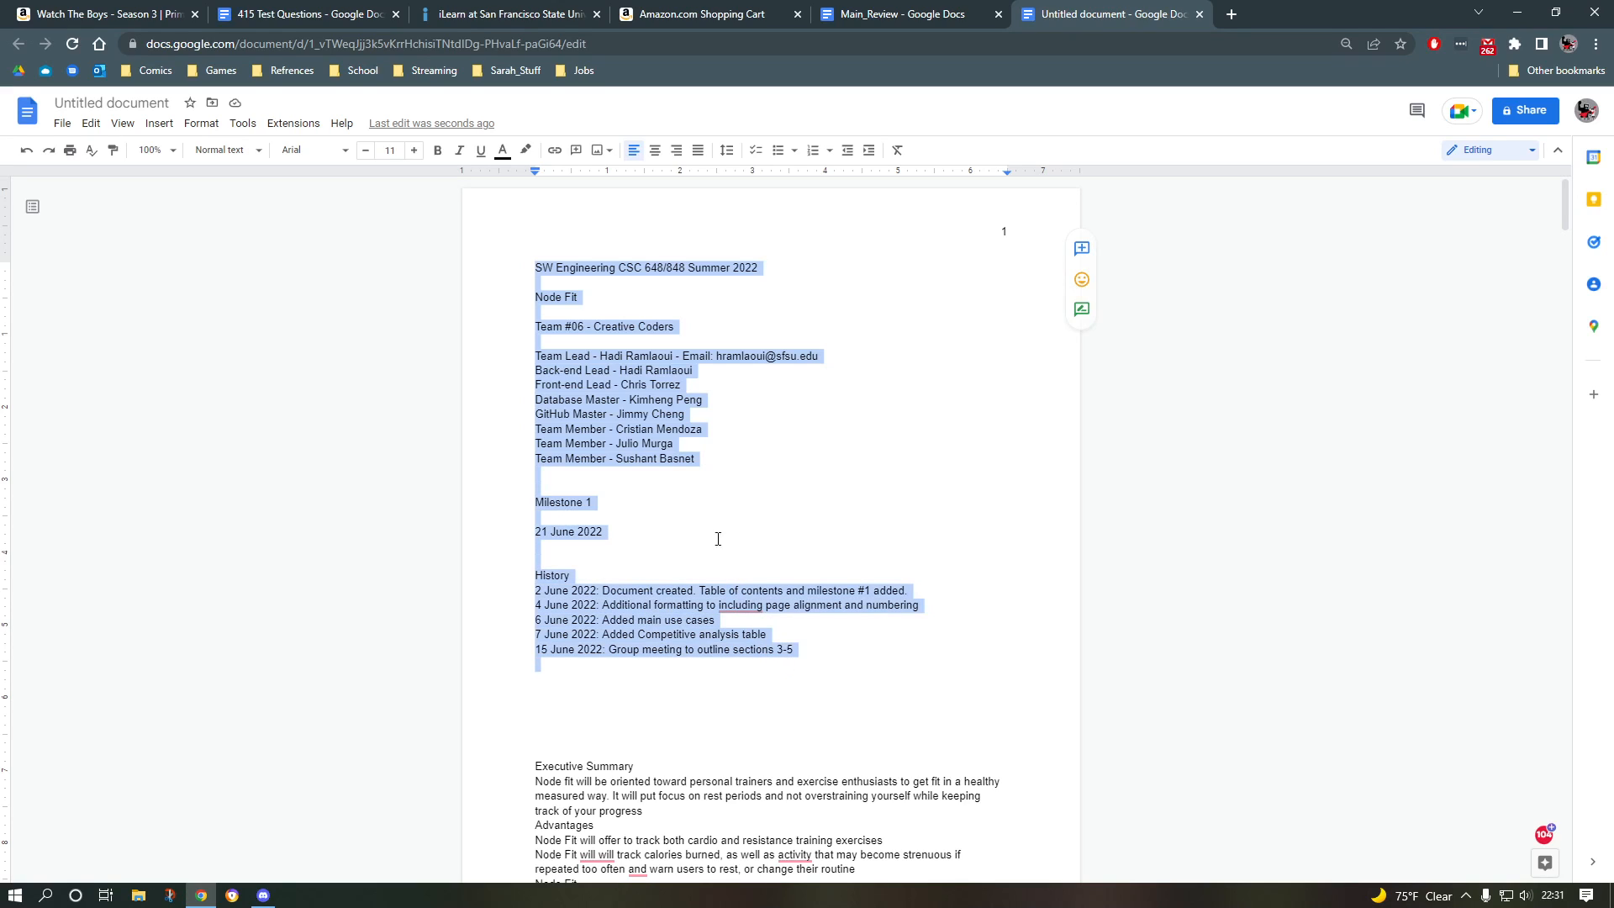
pyautogui.click(647, 384)
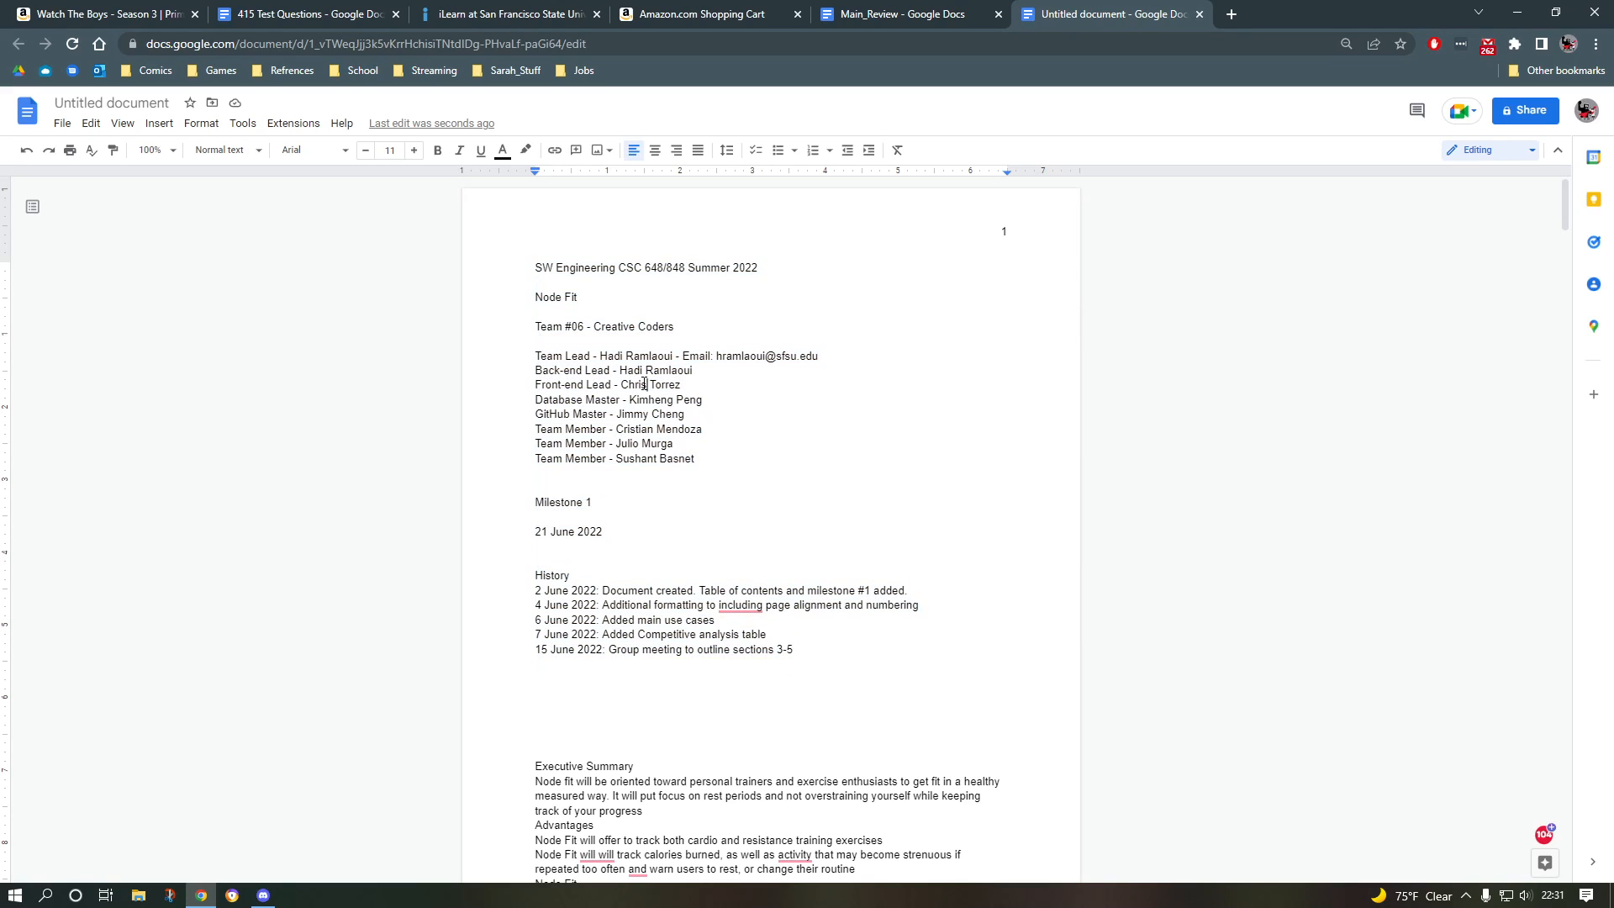
pyautogui.moveTo(531, 267); pyautogui.dragTo(830, 904)
pyautogui.scroll(20, 745, 335)
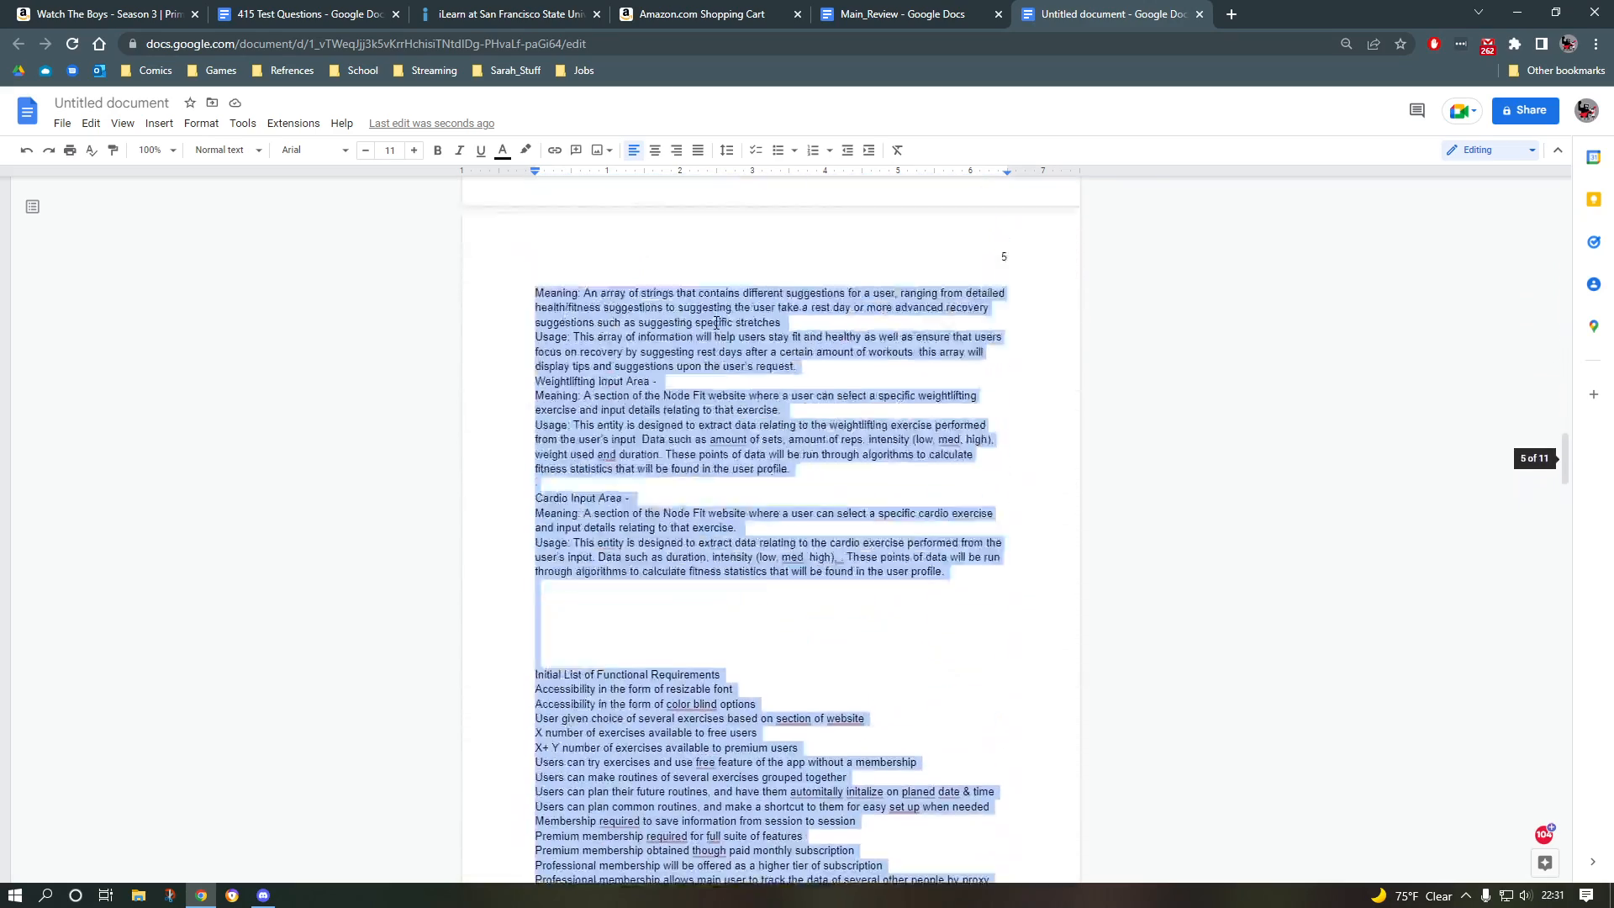
pyautogui.scroll(10, 673, 283)
# Step: Select the description text of the 2 June 2022 History entry
pyautogui.click(589, 590)
pyautogui.moveTo(602, 590); pyautogui.dragTo(921, 590)
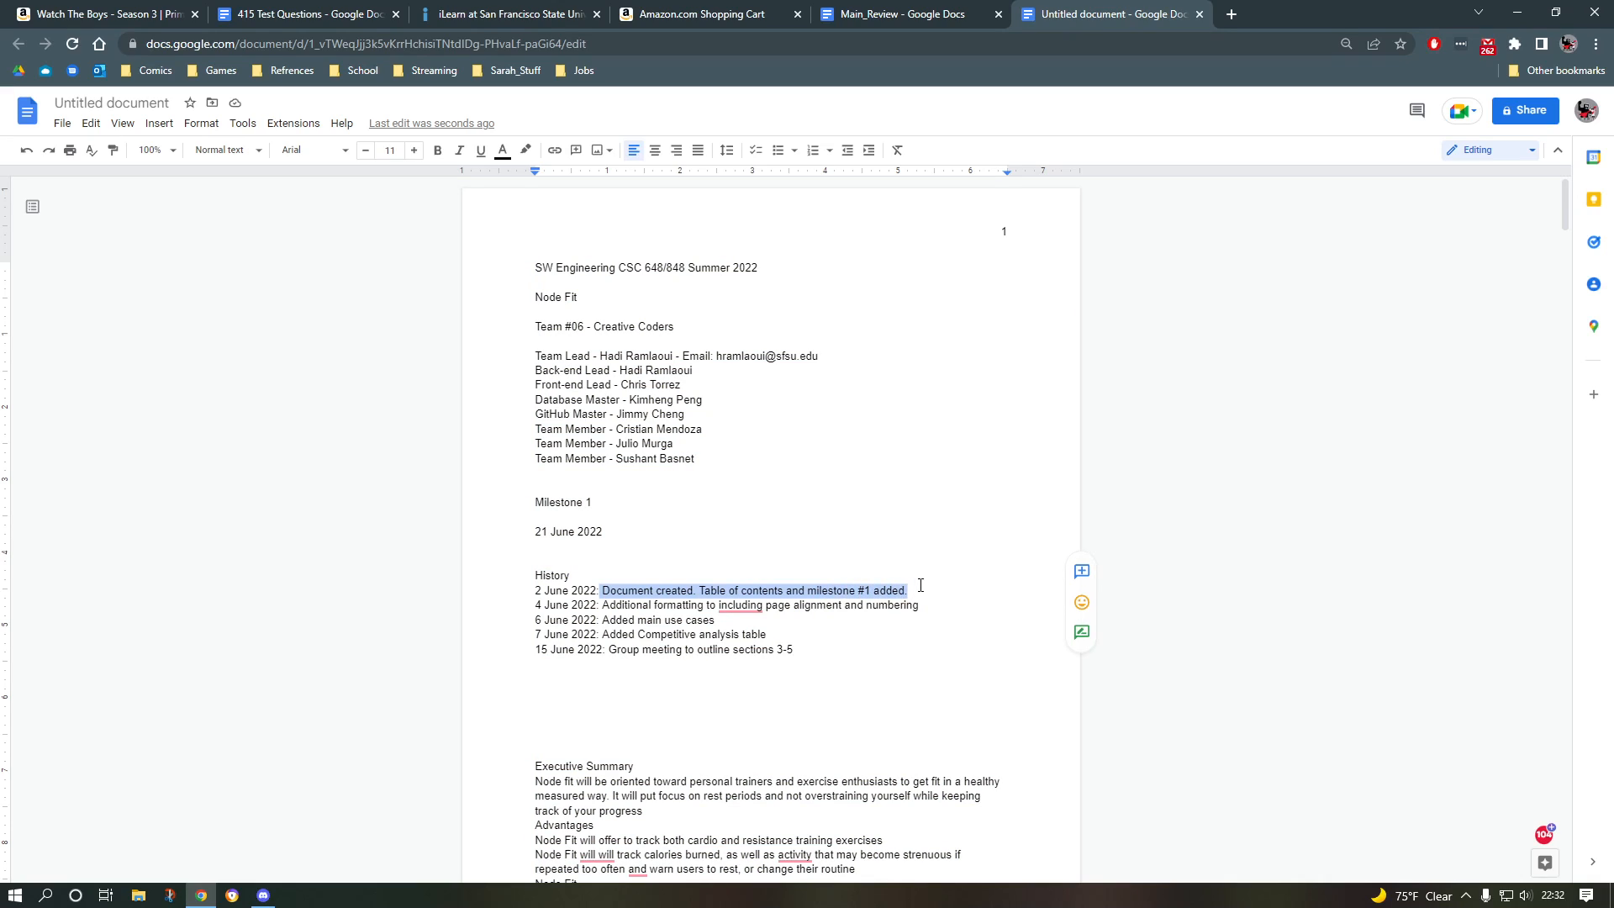
# Step: Select the name in the last Team Member line character by character, starting just before it
pyautogui.click(619, 463)
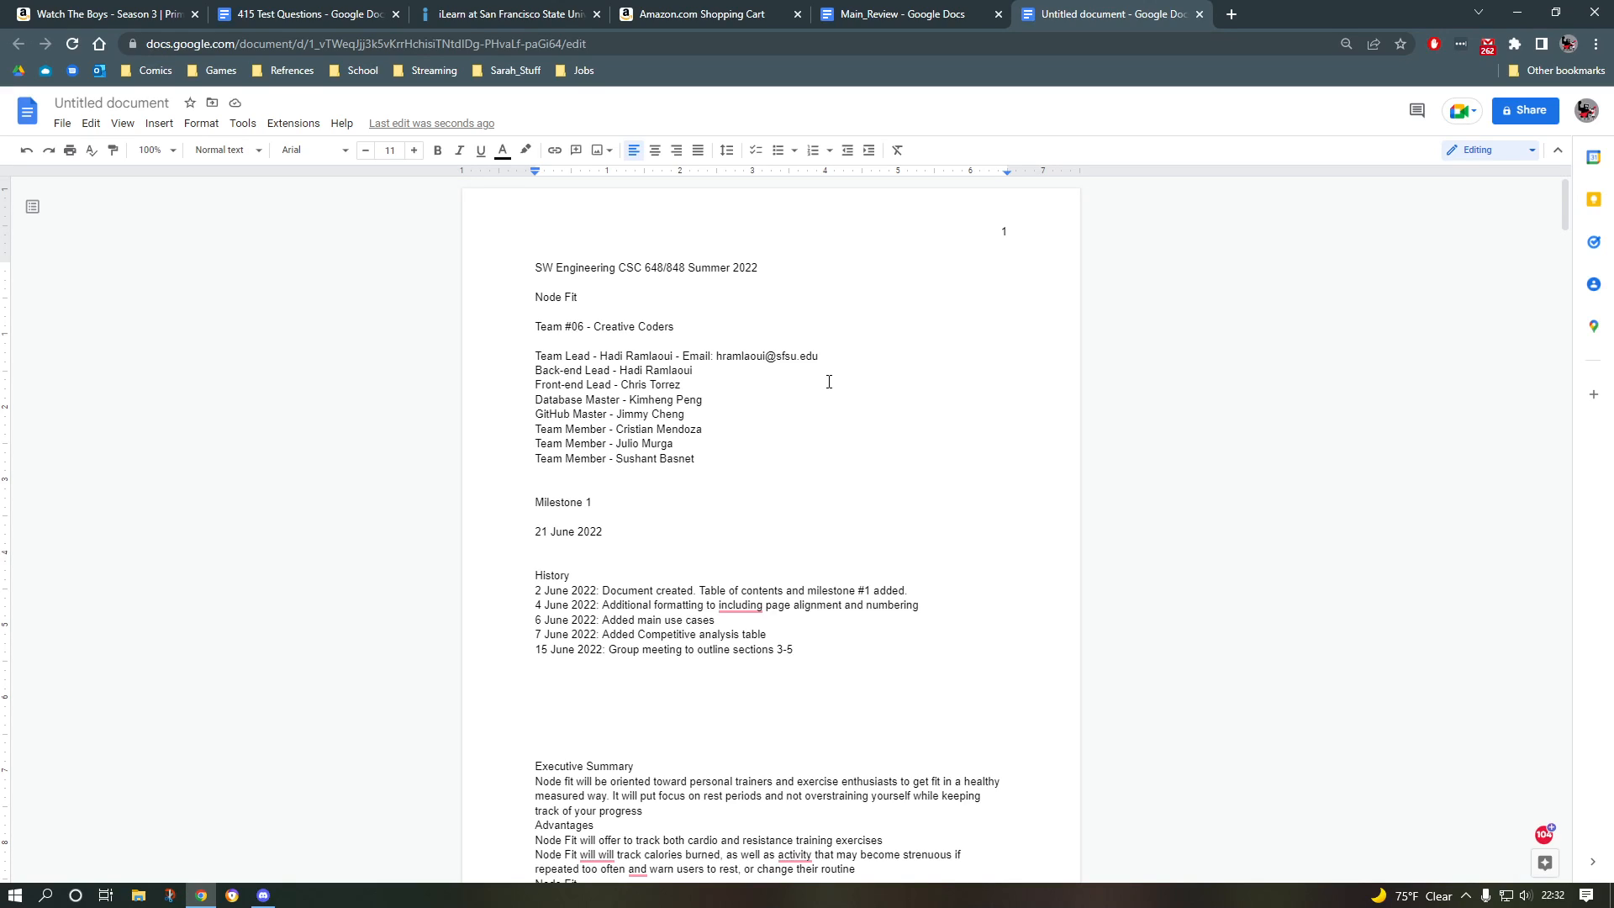
pyautogui.hotkey('shift', 'Right')
pyautogui.hotkey('shift', 'Right')
pyautogui.hotkey('shift', 'Right')
pyautogui.hotkey('shift', 'Right')
pyautogui.hotkey('shift', 'Right')
pyautogui.hotkey('shift', 'Right')
pyautogui.hotkey('shift', 'Right')
pyautogui.hotkey('shift', 'Right')
pyautogui.hotkey('shift', 'Right')
pyautogui.hotkey('shift', 'Right')
pyautogui.hotkey('shift', 'Right')
pyautogui.hotkey('shift', 'Right')
pyautogui.hotkey('shift', 'Right')
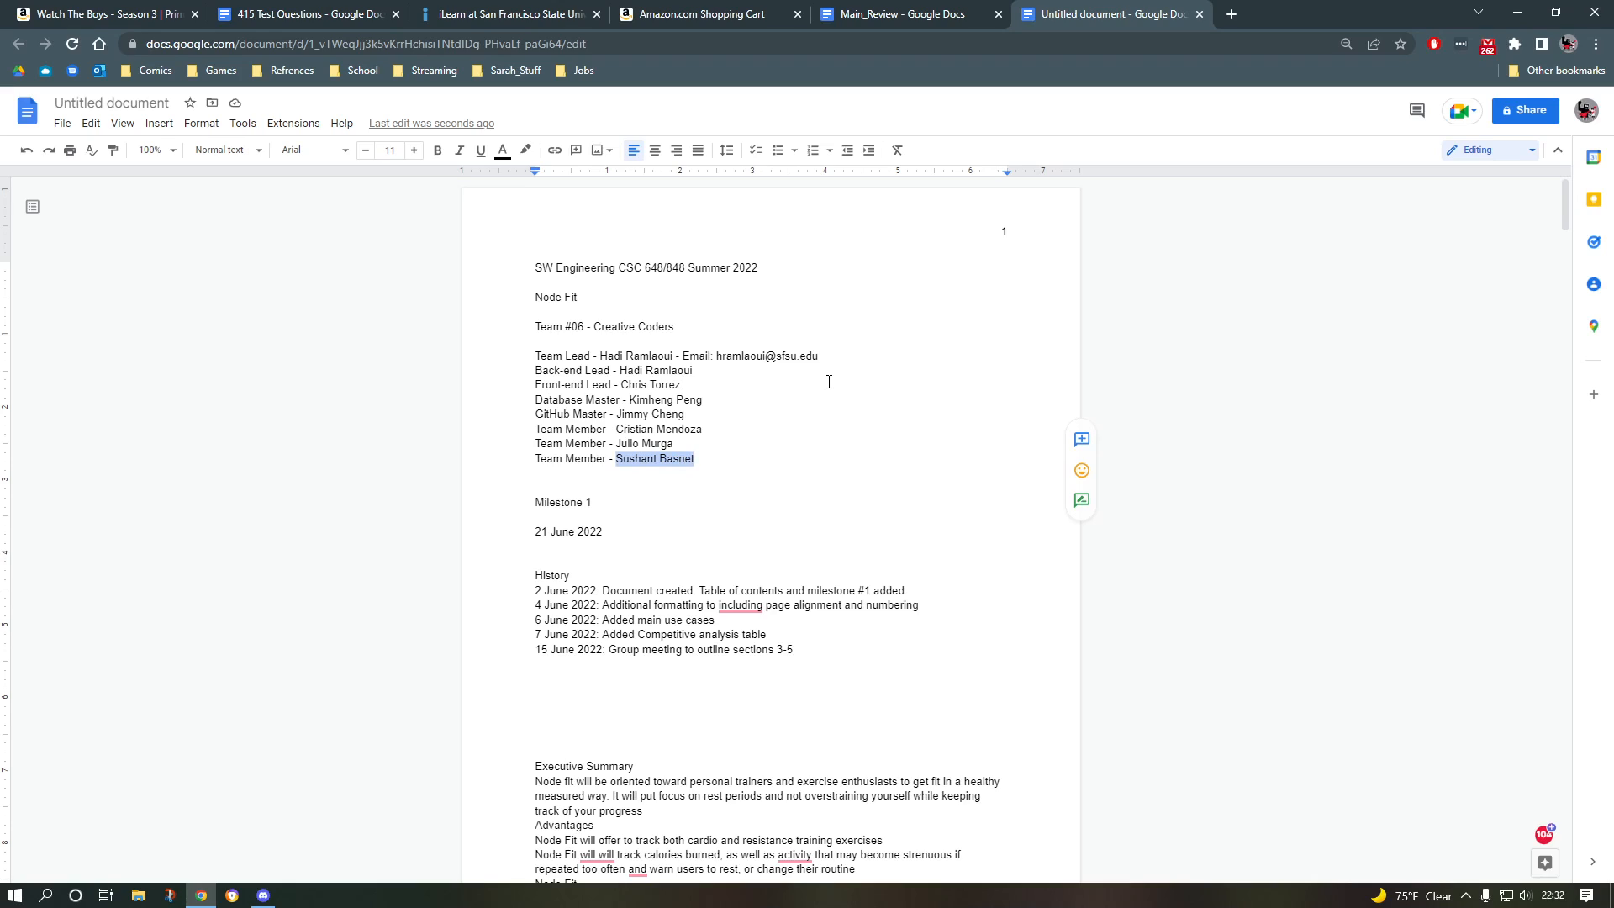
# Step: Shrink the selection back to the start of the name and extend it backwards over "ber - " on that line
pyautogui.hotkey('shift', 'Left')
pyautogui.hotkey('shift', 'Left')
pyautogui.hotkey('shift', 'Left')
pyautogui.hotkey('shift', 'Left')
pyautogui.hotkey('shift', 'Left')
pyautogui.hotkey('shift', 'Left')
pyautogui.hotkey('shift', 'Left')
pyautogui.hotkey('shift', 'Left')
pyautogui.hotkey('shift', 'Left')
pyautogui.hotkey('shift', 'Left')
pyautogui.hotkey('shift', 'Left')
pyautogui.hotkey('shift', 'Left')
pyautogui.hotkey('shift', 'Left')
pyautogui.hotkey('shift', 'Left')
pyautogui.hotkey('shift', 'Left')
pyautogui.hotkey('shift', 'Left')
pyautogui.hotkey('shift', 'Left')
pyautogui.hotkey('shift', 'Left')
pyautogui.hotkey('shift', 'Left')
pyautogui.hotkey('shift', 'Left')
pyautogui.hotkey('shift', 'Left')
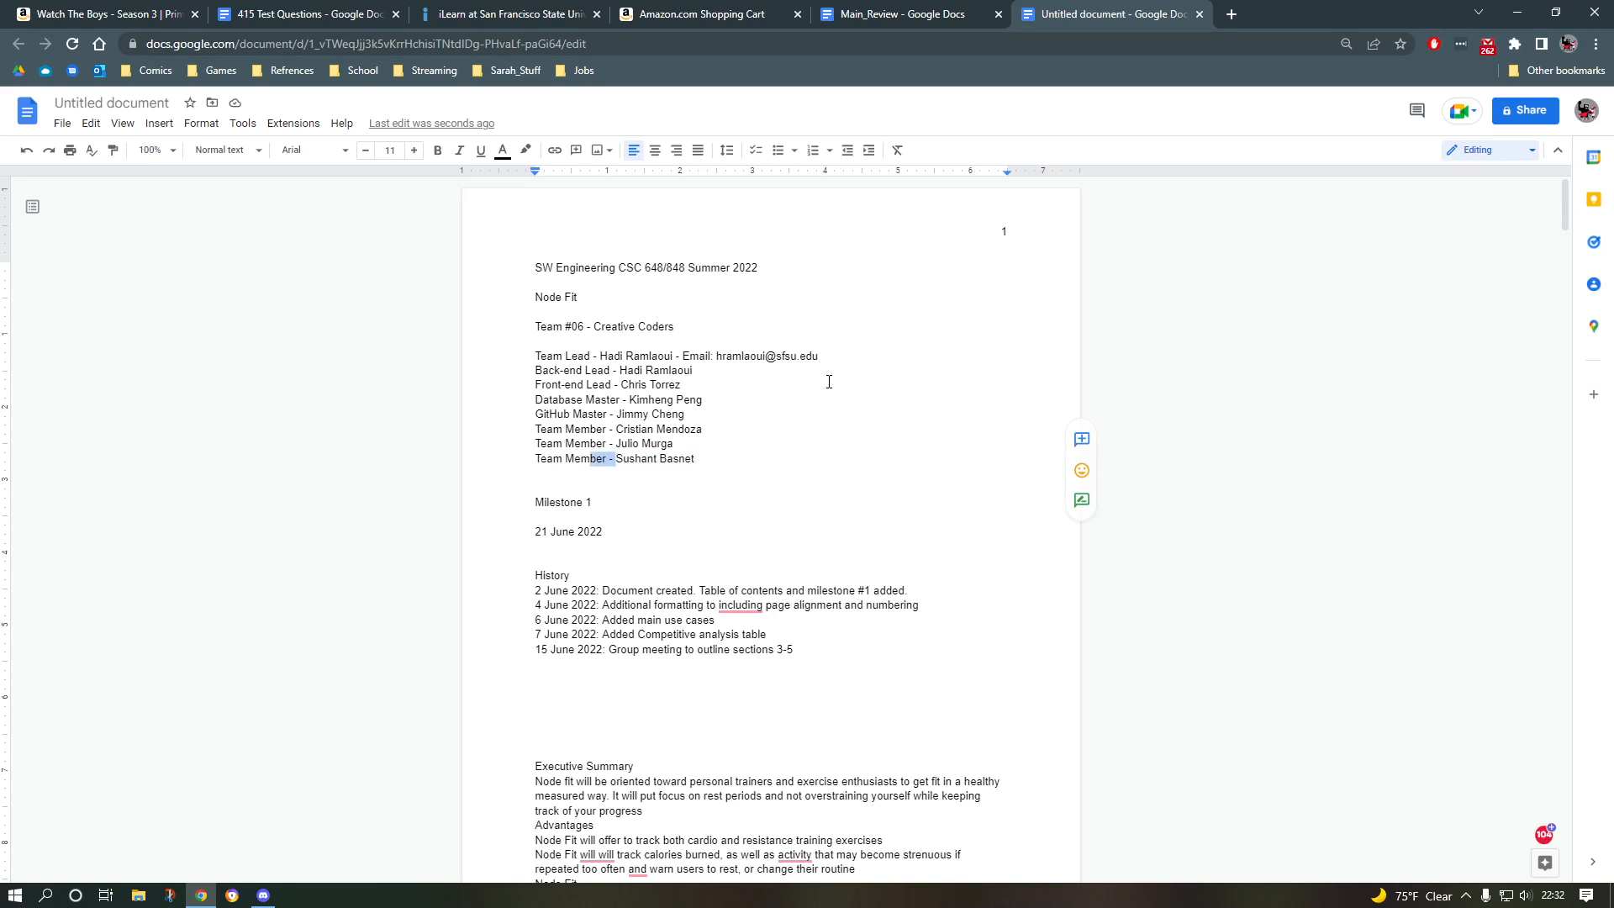
# Step: Clear the selection, place the text cursor inside the last team member's name, and extend a selection up to the GitHub Master line
pyautogui.press('Right')
pyautogui.press('Right')
pyautogui.press('Right')
pyautogui.hotkey('shift', 'Up')
pyautogui.hotkey('shift', 'Up')
pyautogui.hotkey('shift', 'Up')
pyautogui.hotkey('shift', 'Up')
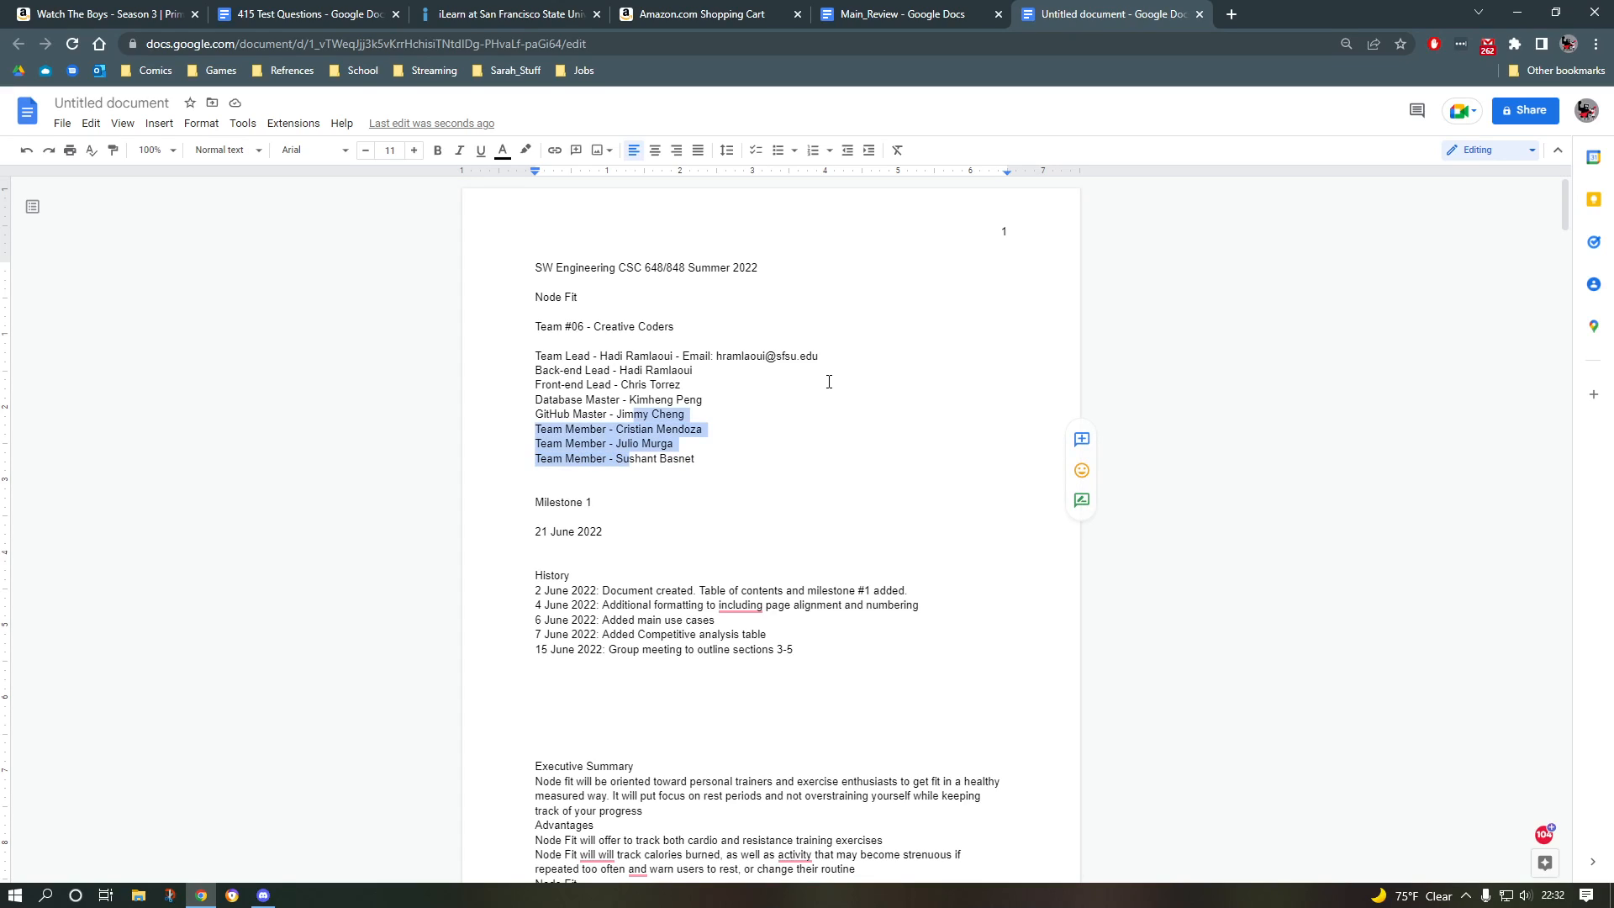
# Step: Reverse the selection line by line so it runs from the last team member's name down through "Milestone 1"
pyautogui.hotkey('shift', 'Down')
pyautogui.hotkey('shift', 'Down')
pyautogui.hotkey('shift', 'Down')
pyautogui.hotkey('shift', 'Down')
pyautogui.hotkey('shift', 'Down')
pyautogui.hotkey('shift', 'Down')
pyautogui.hotkey('shift', 'Down')
pyautogui.hotkey('shift', 'Down')
pyautogui.hotkey('shift', 'Down')
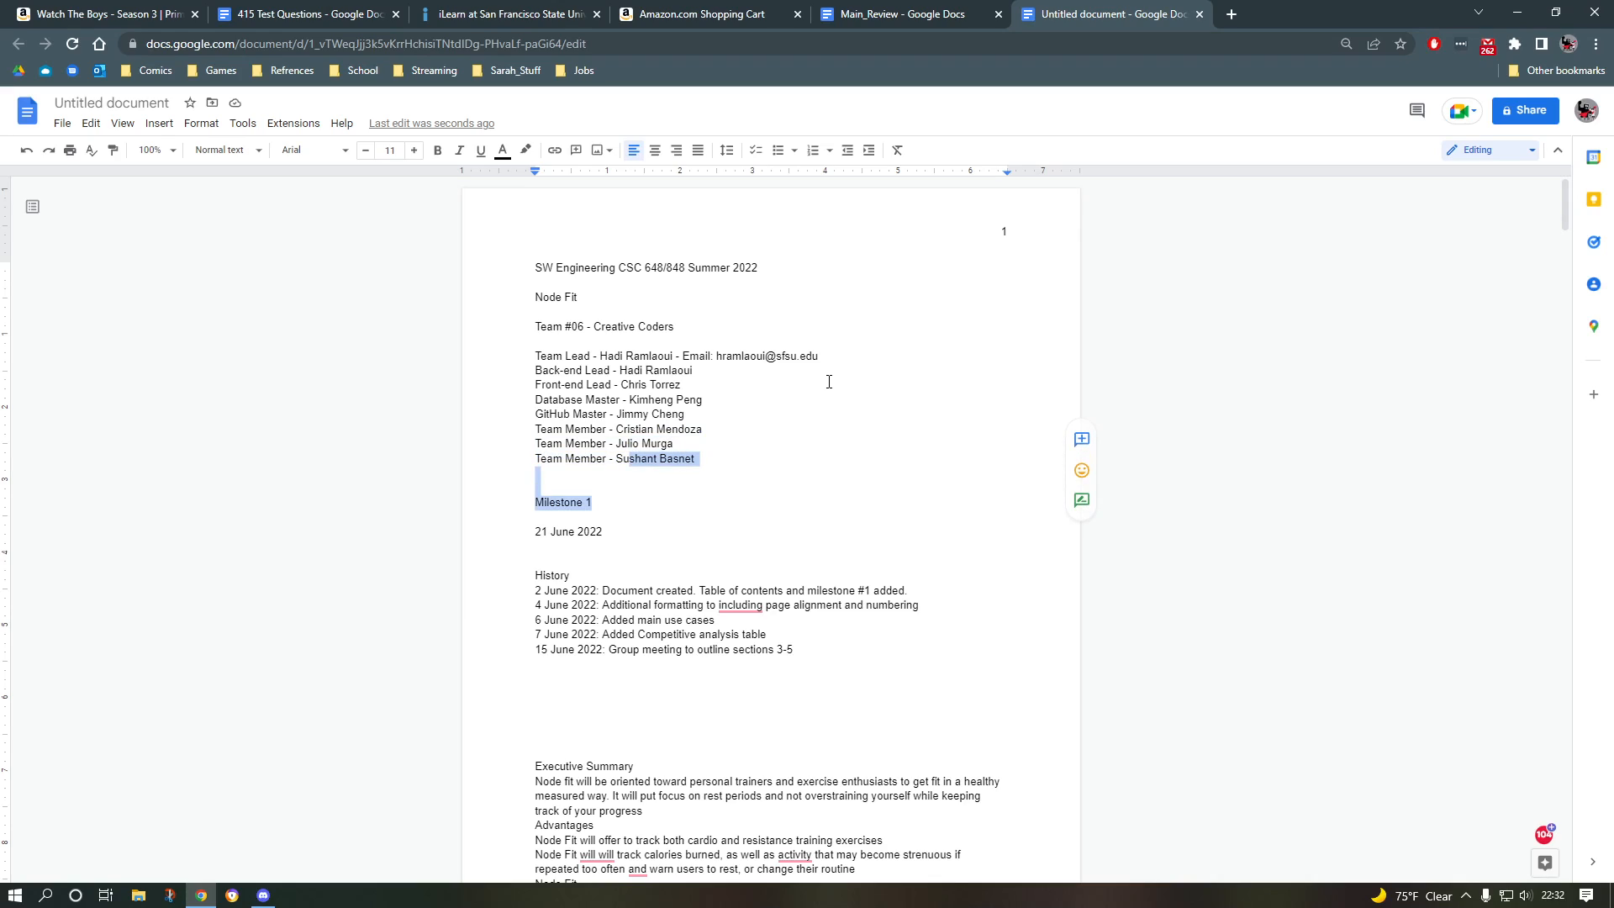
# Step: Select the last Team Member line word by word from its beginning, then reduce the selection word by word
pyautogui.press('Up')
pyautogui.press('Down')
pyautogui.press('Down')
pyautogui.press('Down')
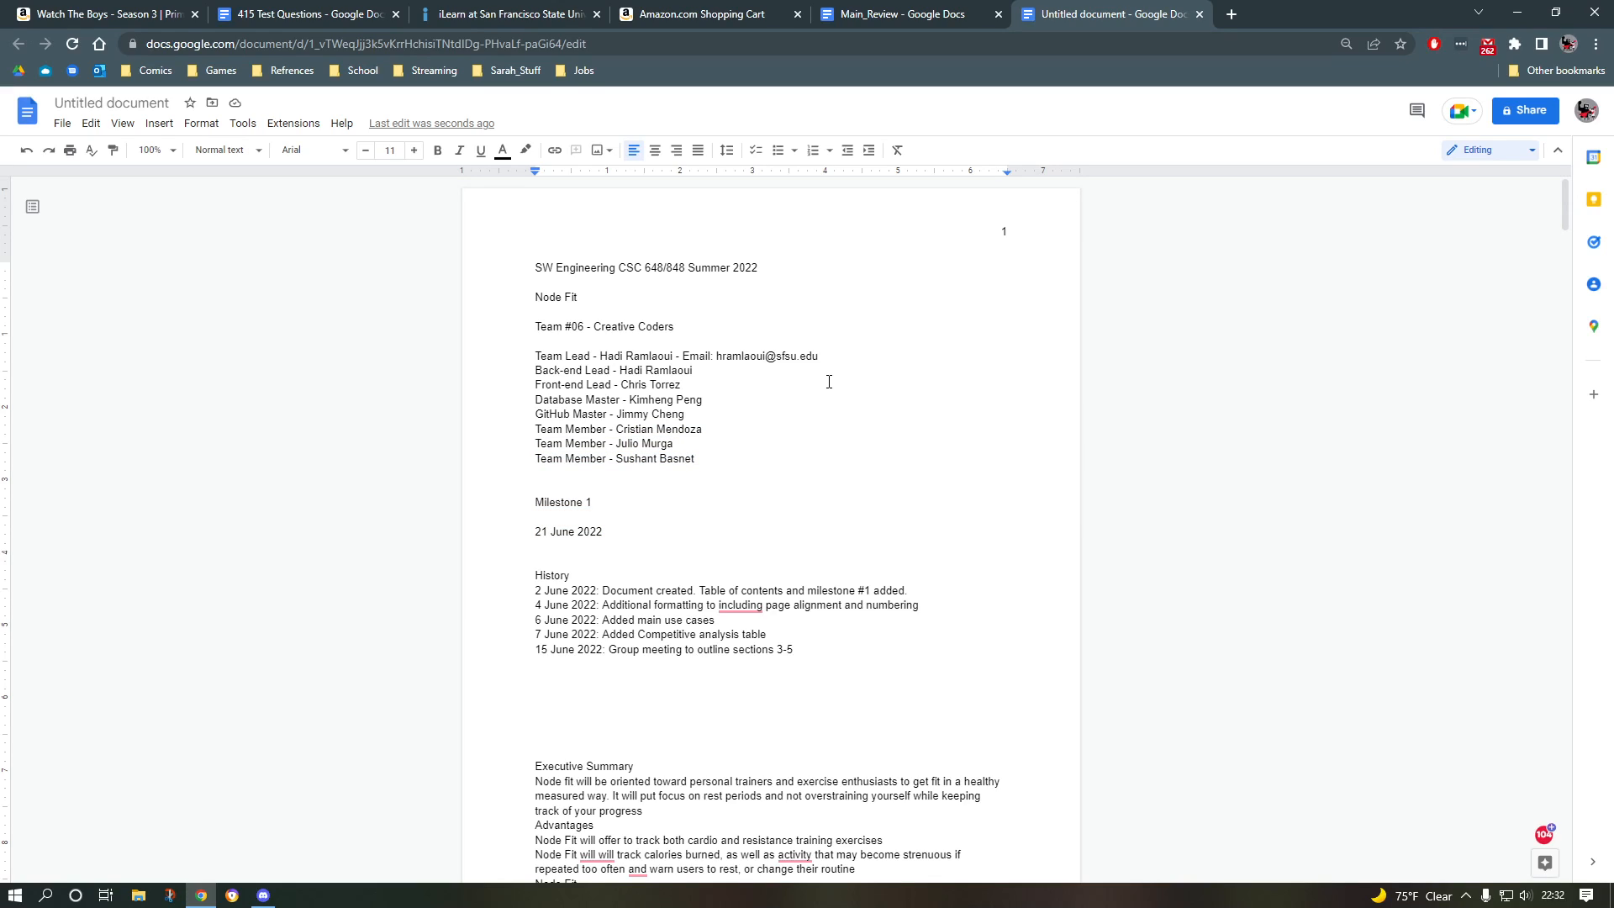
pyautogui.press('Up')
pyautogui.press('Up')
pyautogui.hotkey('ctrl', 'shift', 'Right')
pyautogui.hotkey('ctrl', 'shift', 'Right')
pyautogui.hotkey('ctrl', 'shift', 'Right')
pyautogui.hotkey('ctrl', 'shift', 'Right')
pyautogui.hotkey('ctrl', 'shift', 'Right')
pyautogui.hotkey('ctrl', 'shift', 'Right')
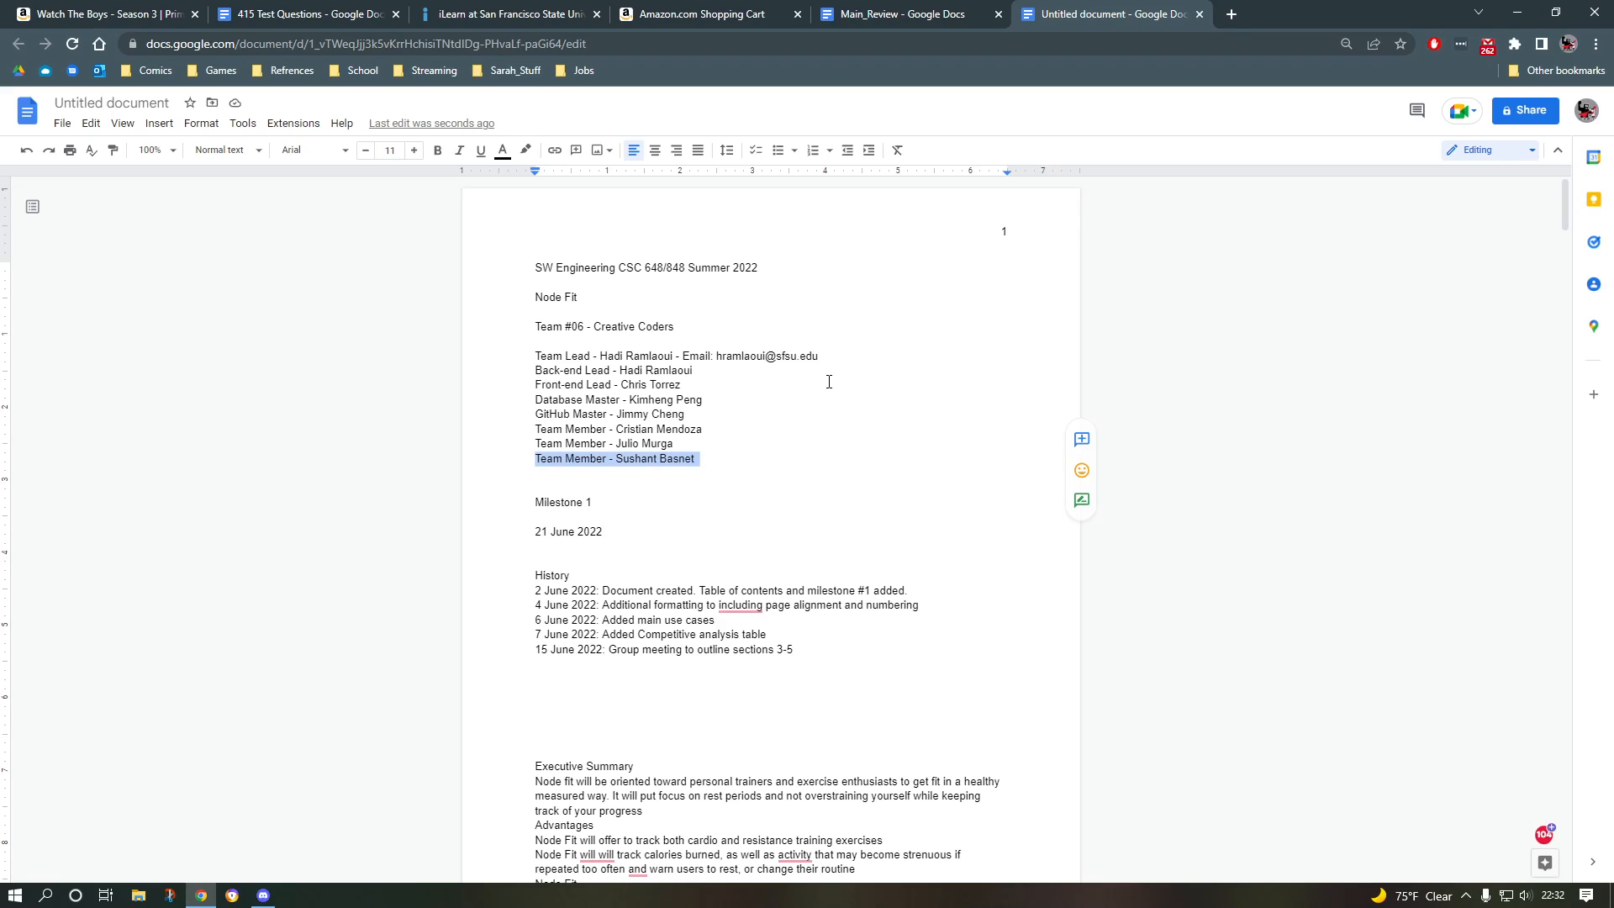
pyautogui.hotkey('ctrl', 'shift', 'Left')
pyautogui.hotkey('ctrl', 'shift', 'Left')
pyautogui.hotkey('ctrl', 'shift', 'Left')
# Step: Go to page 2 and select a short passage in the first Average Exerciser use case
pyautogui.press('pagedown')
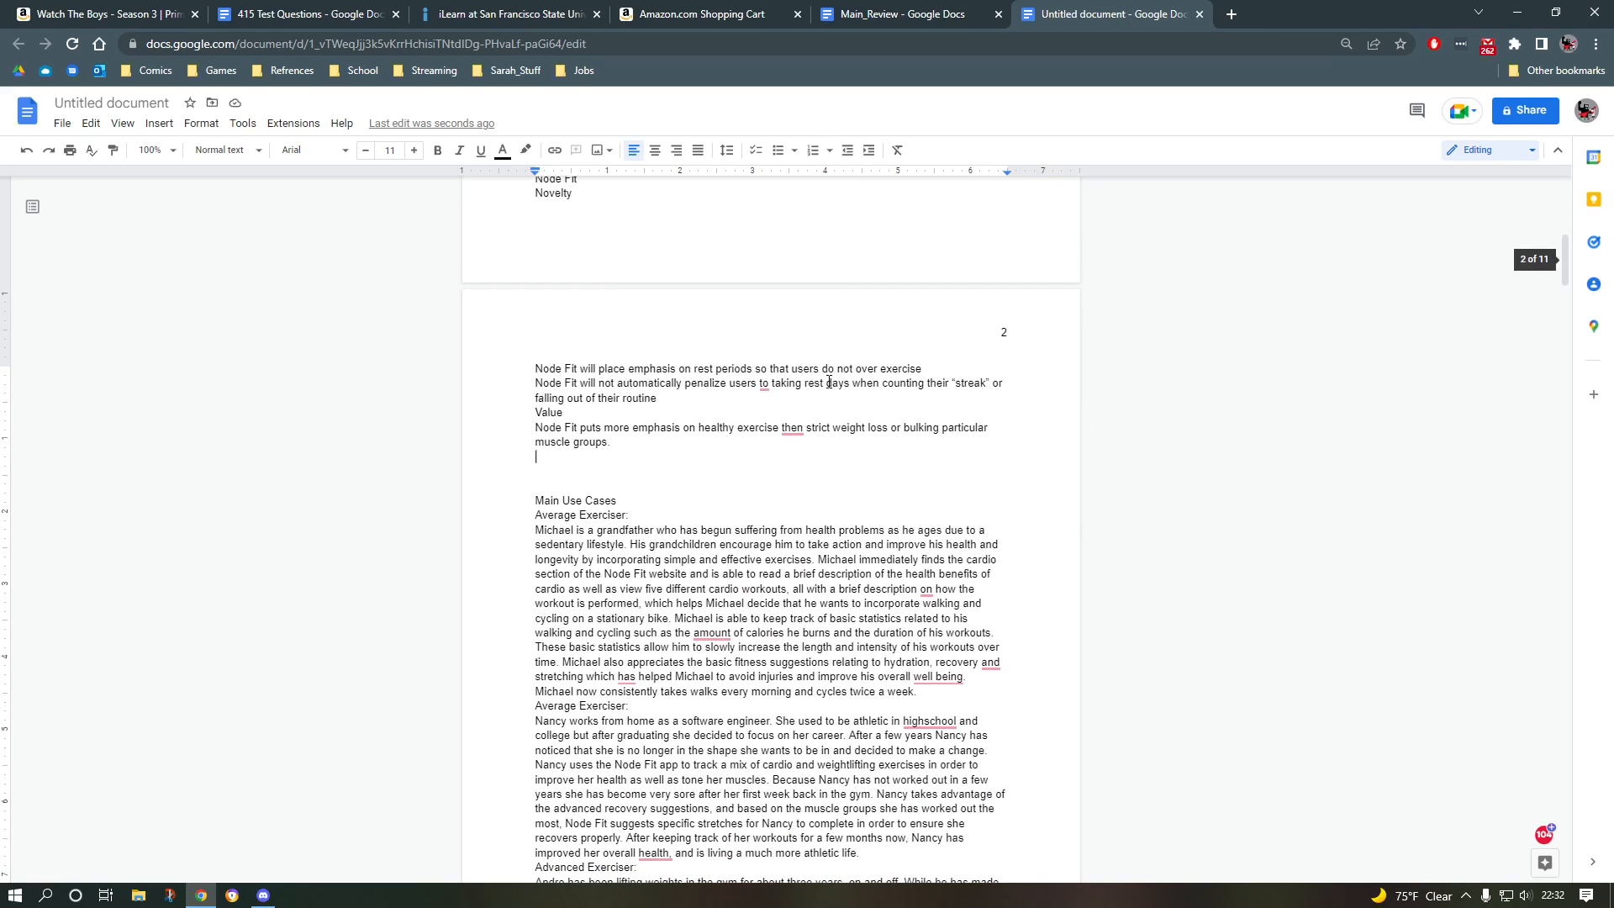
pyautogui.moveTo(600, 588); pyautogui.dragTo(606, 555)
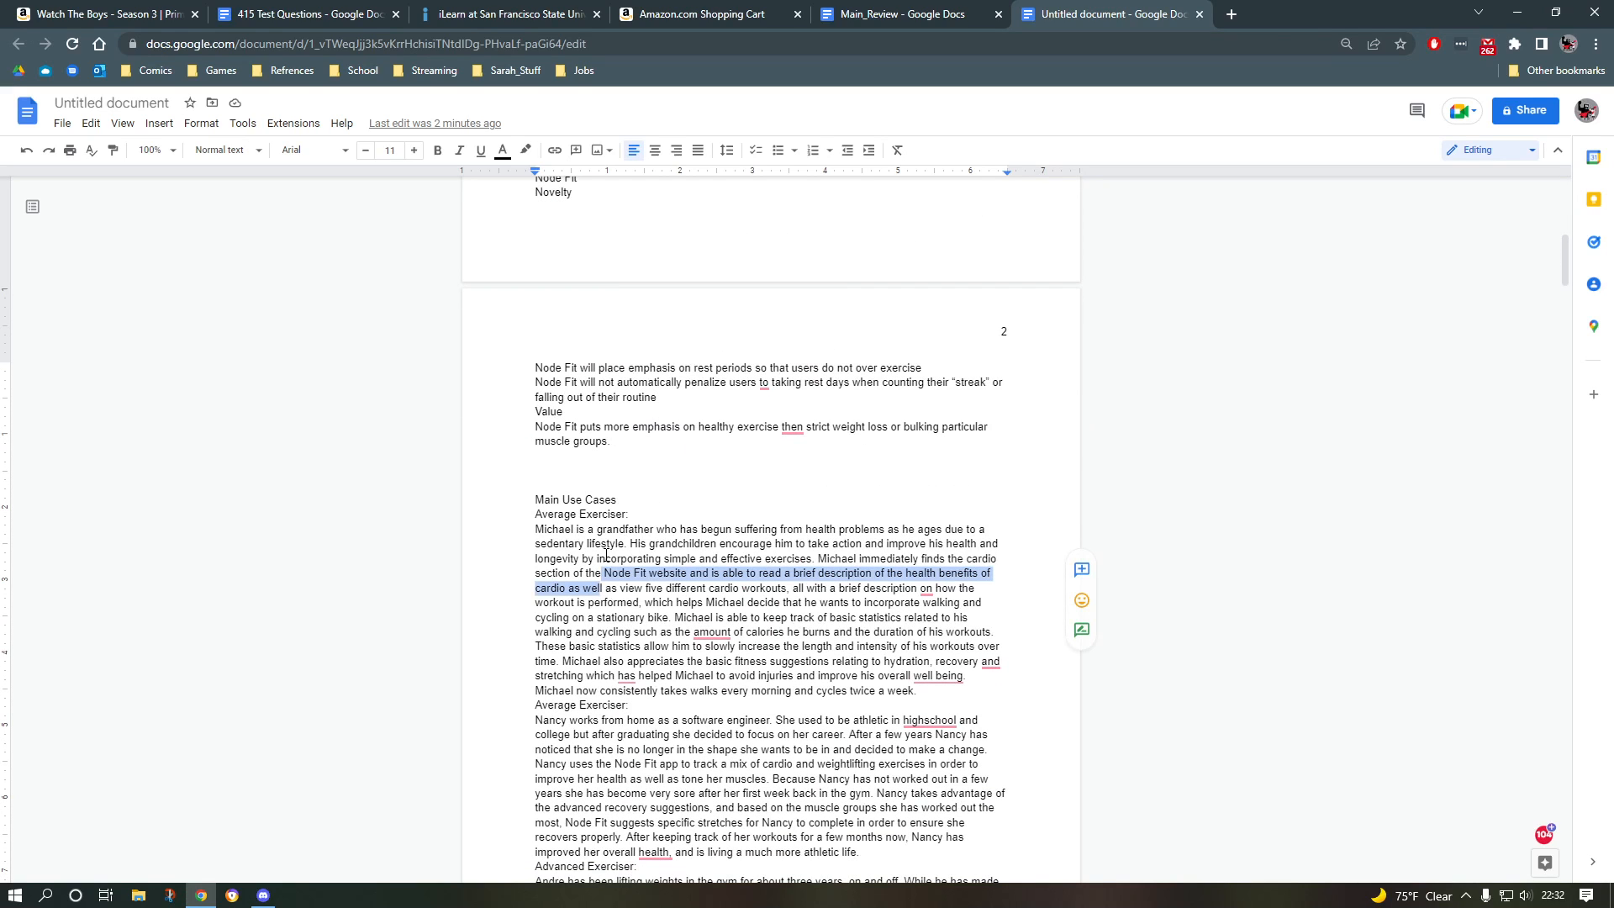
pyautogui.press('Left')
pyautogui.moveTo(587, 548); pyautogui.dragTo(643, 586)
# Step: Select word by word from "His grandchildren" through "simple and" in the first Average Exerciser use case, then clear the selection
pyautogui.click(609, 547)
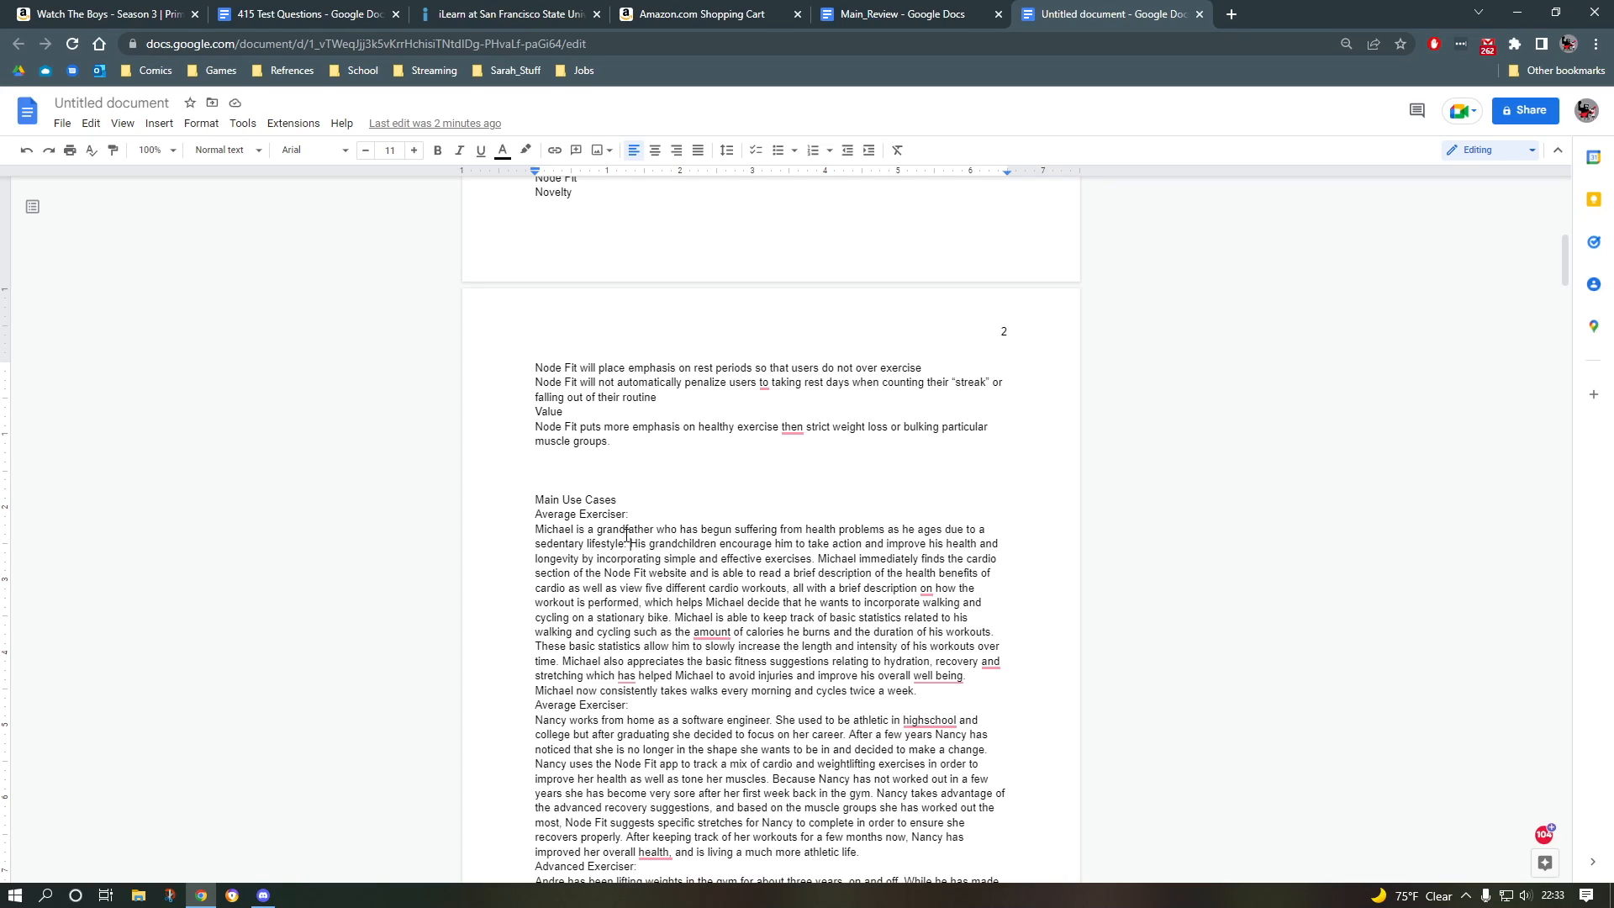
pyautogui.hotkey('ctrl', 'shift', 'Right')
pyautogui.hotkey('ctrl', 'shift', 'Right')
pyautogui.hotkey('ctrl', 'shift', 'Right')
pyautogui.hotkey('ctrl', 'shift', 'Right')
pyautogui.hotkey('ctrl', 'shift', 'Right')
pyautogui.hotkey('ctrl', 'shift', 'Right')
pyautogui.hotkey('ctrl', 'shift', 'Right')
pyautogui.hotkey('ctrl', 'shift', 'Right')
pyautogui.hotkey('ctrl', 'shift', 'Right')
pyautogui.hotkey('ctrl', 'shift', 'Right')
pyautogui.hotkey('ctrl', 'shift', 'Right')
pyautogui.hotkey('ctrl', 'shift', 'Right')
pyautogui.hotkey('ctrl', 'shift', 'Right')
pyautogui.hotkey('ctrl', 'shift', 'Right')
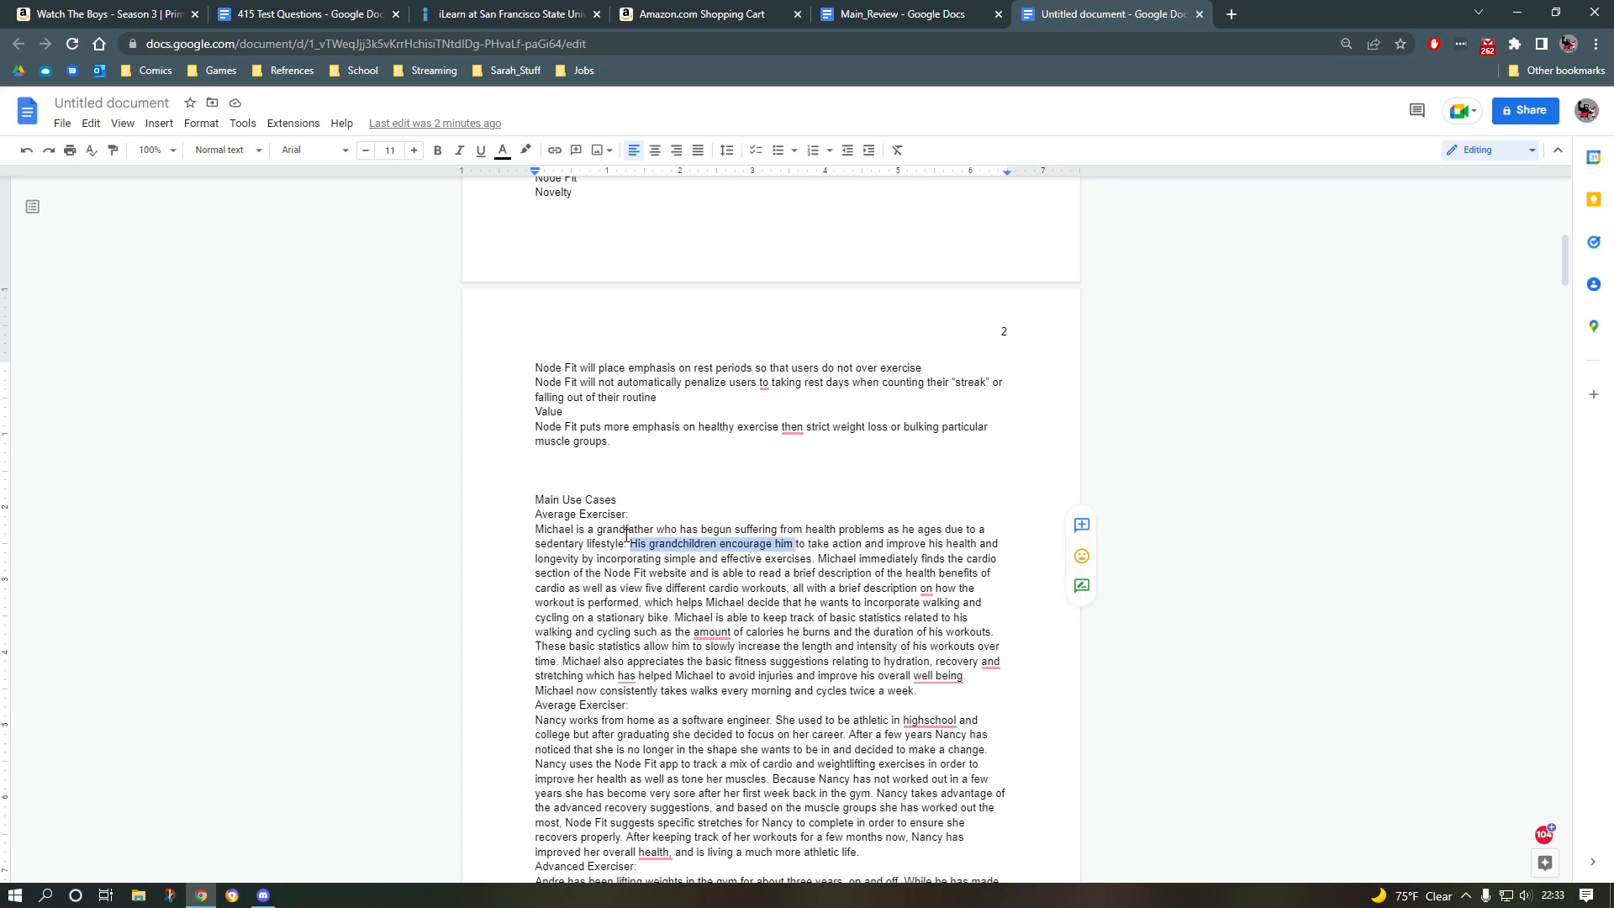
pyautogui.hotkey('ctrl', 'shift', 'Right')
pyautogui.hotkey('ctrl', 'shift', 'Right')
pyautogui.hotkey('ctrl', 'shift', 'Right')
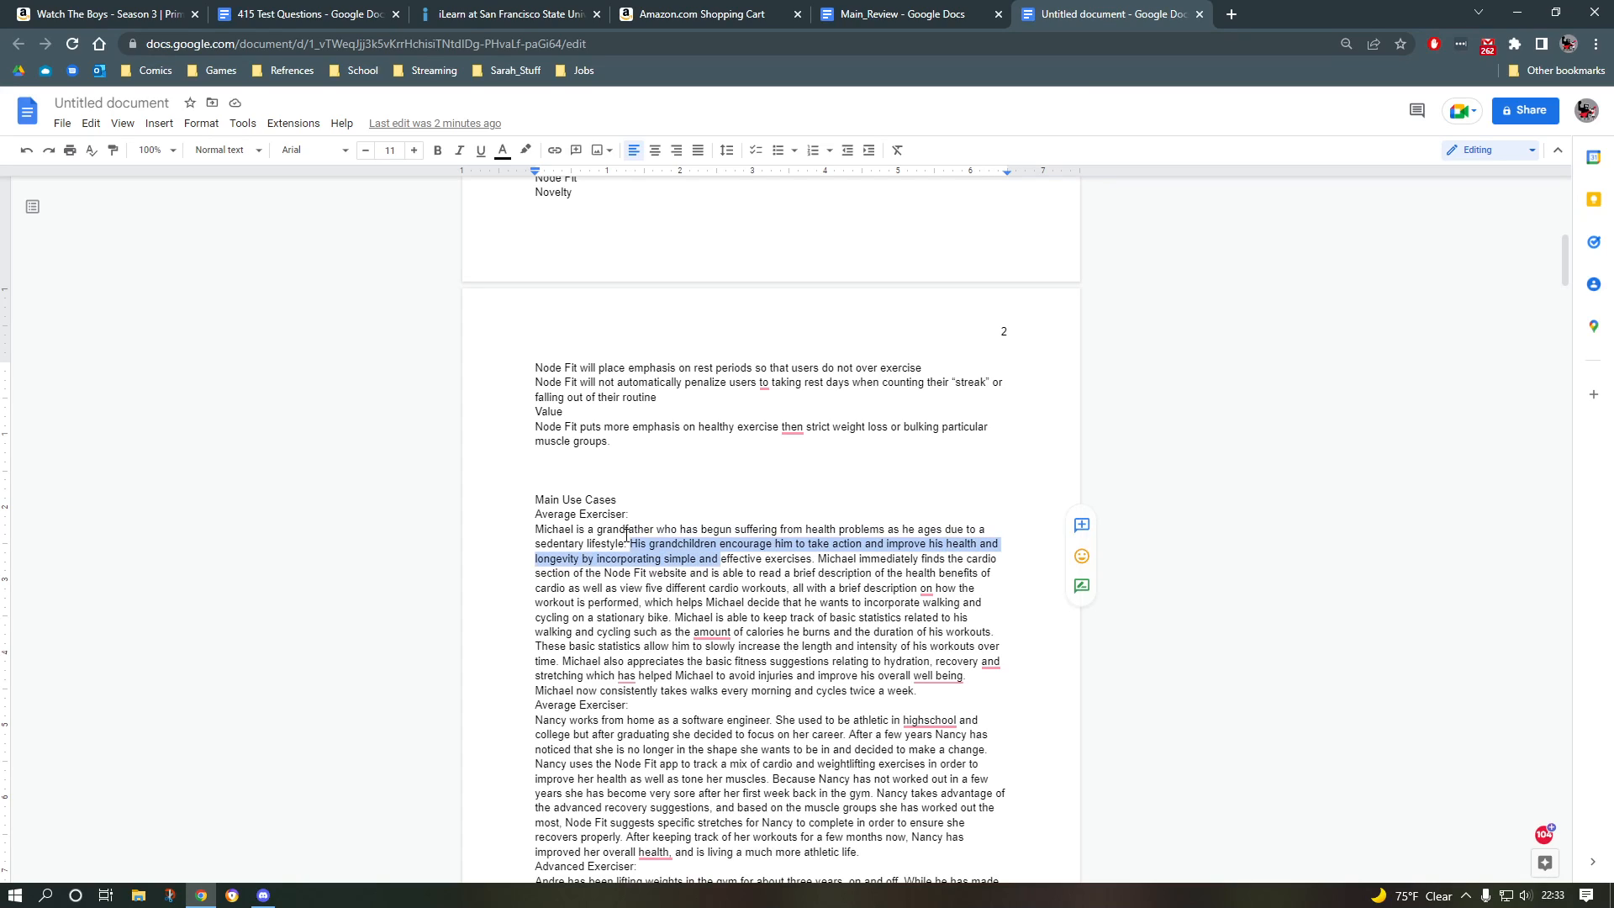
pyautogui.press('Left')
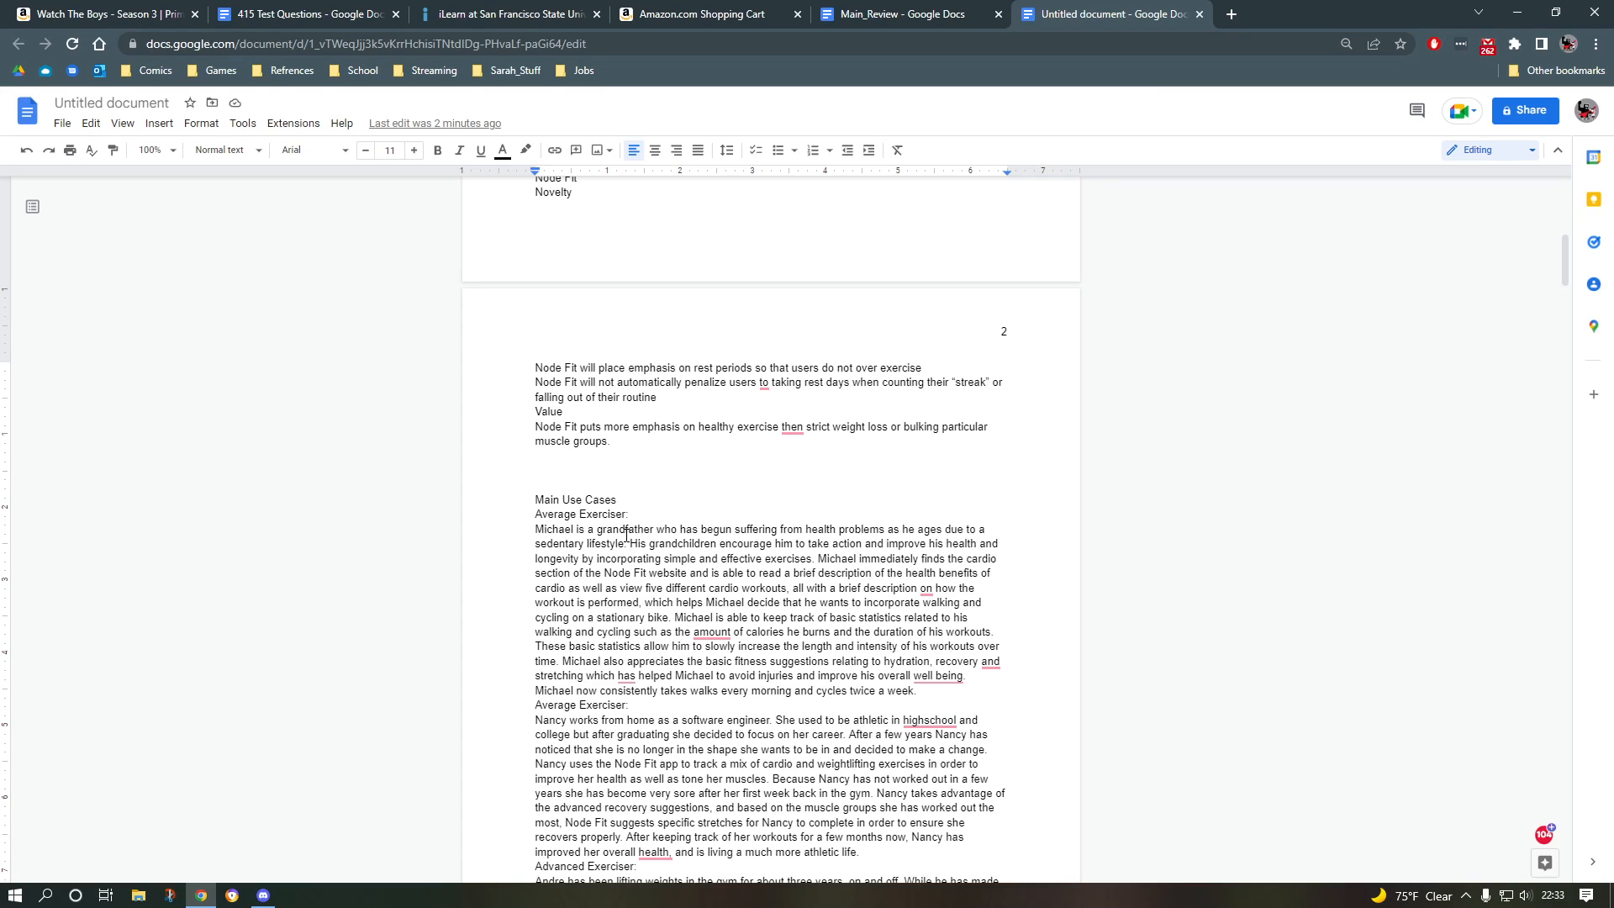
# Step: Select from "His" to the end of the line, then instead select back to the line's beginning and clear the selection
pyautogui.hotkey('shift', 'End')
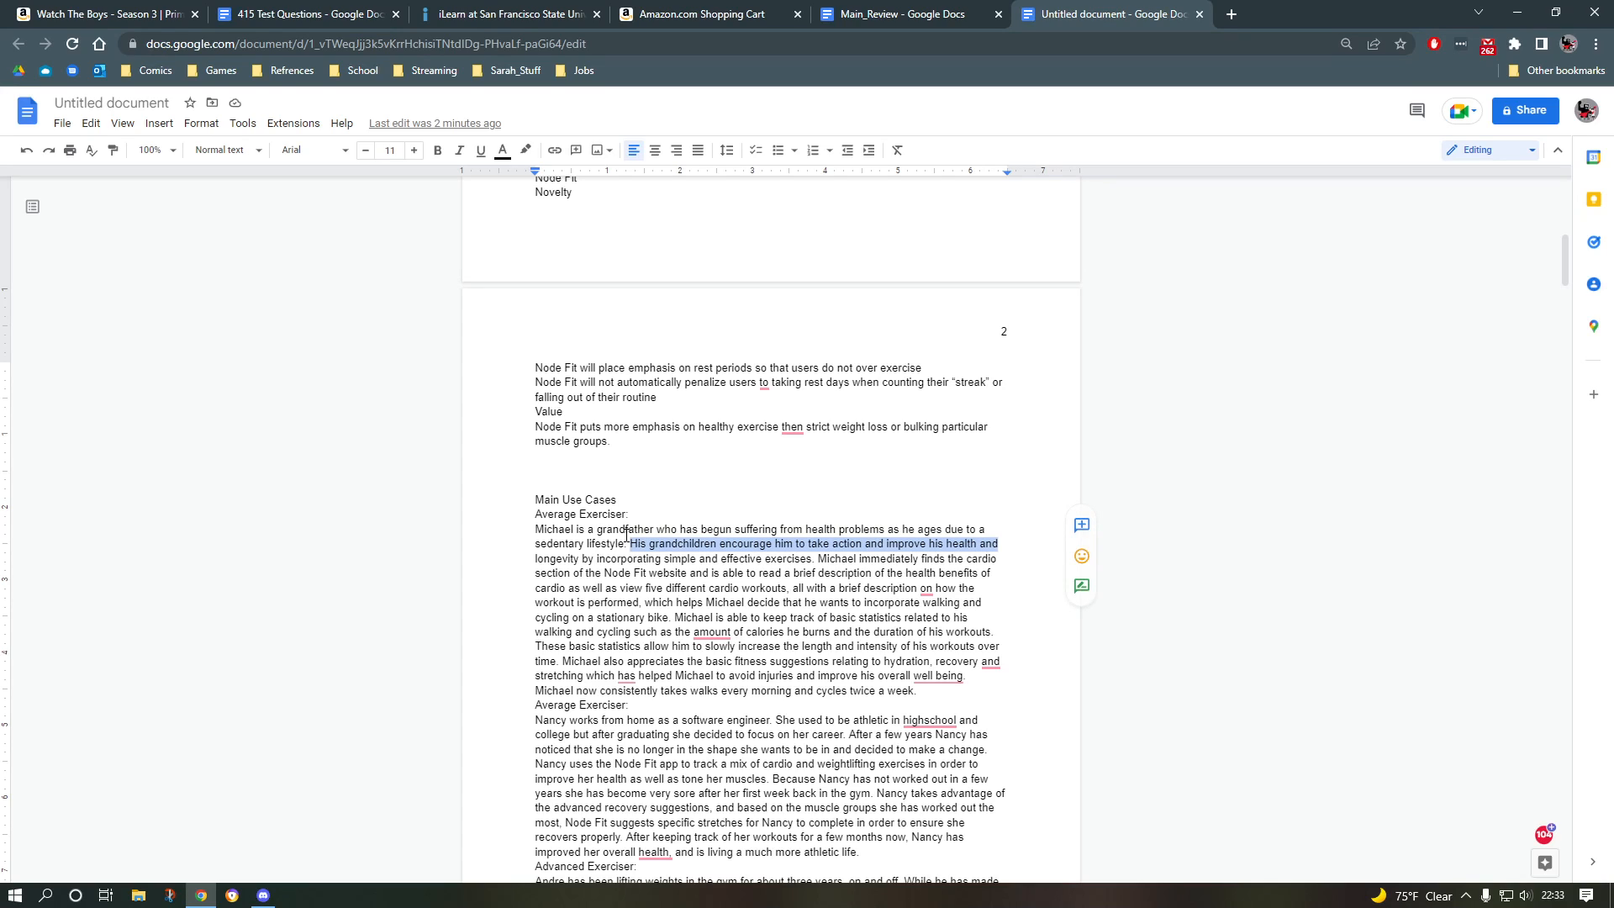
pyautogui.press('Left')
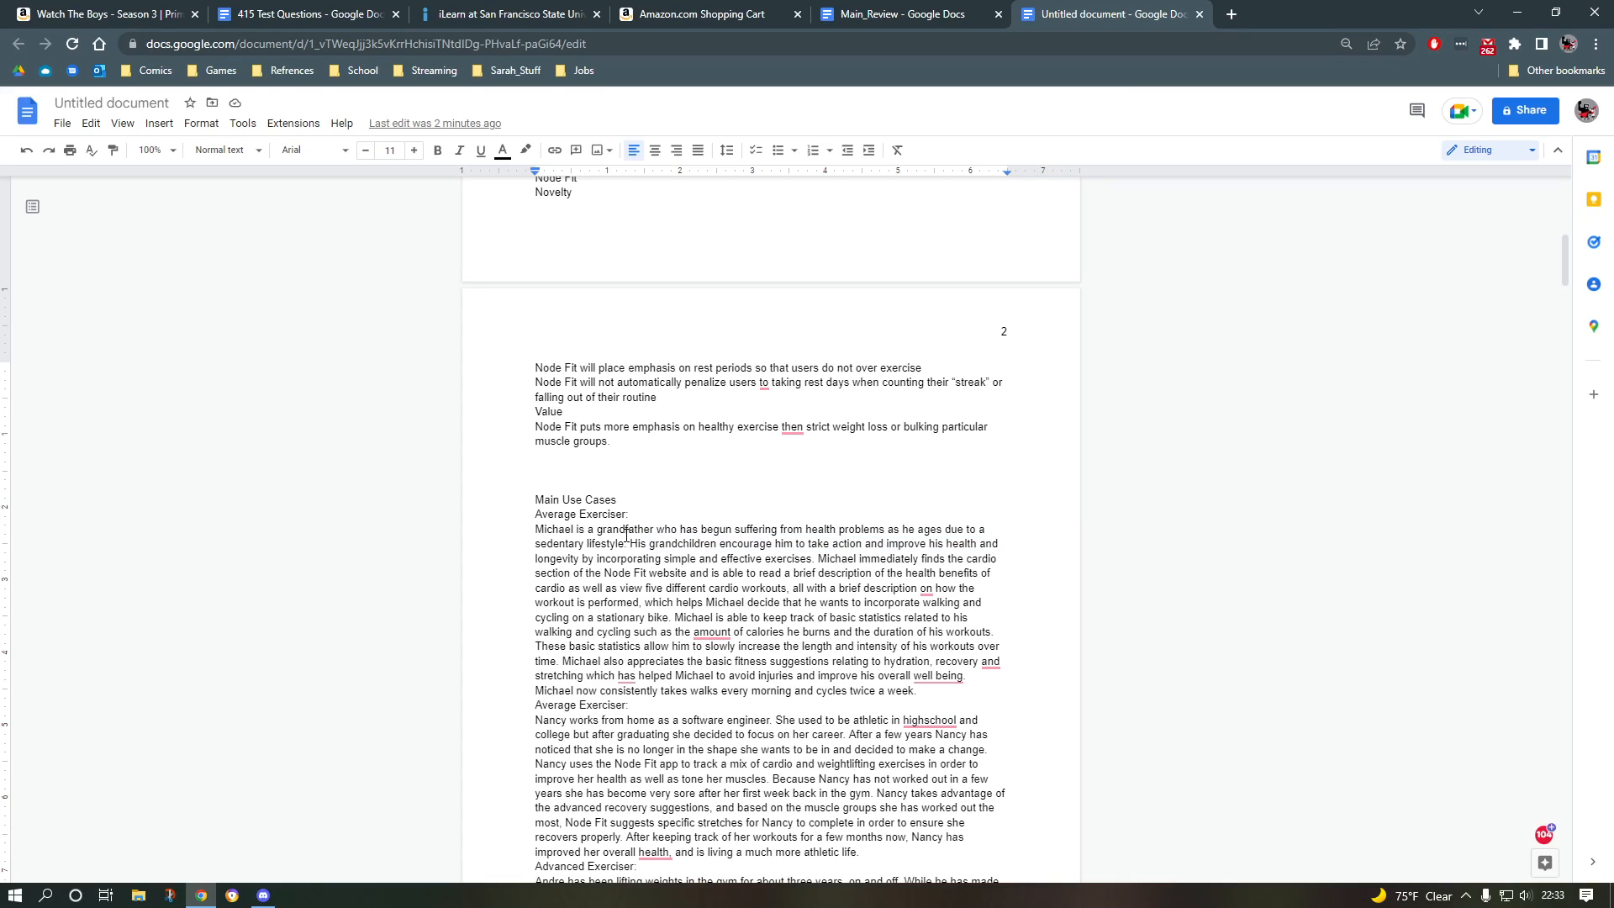
pyautogui.hotkey('shift', 'Home')
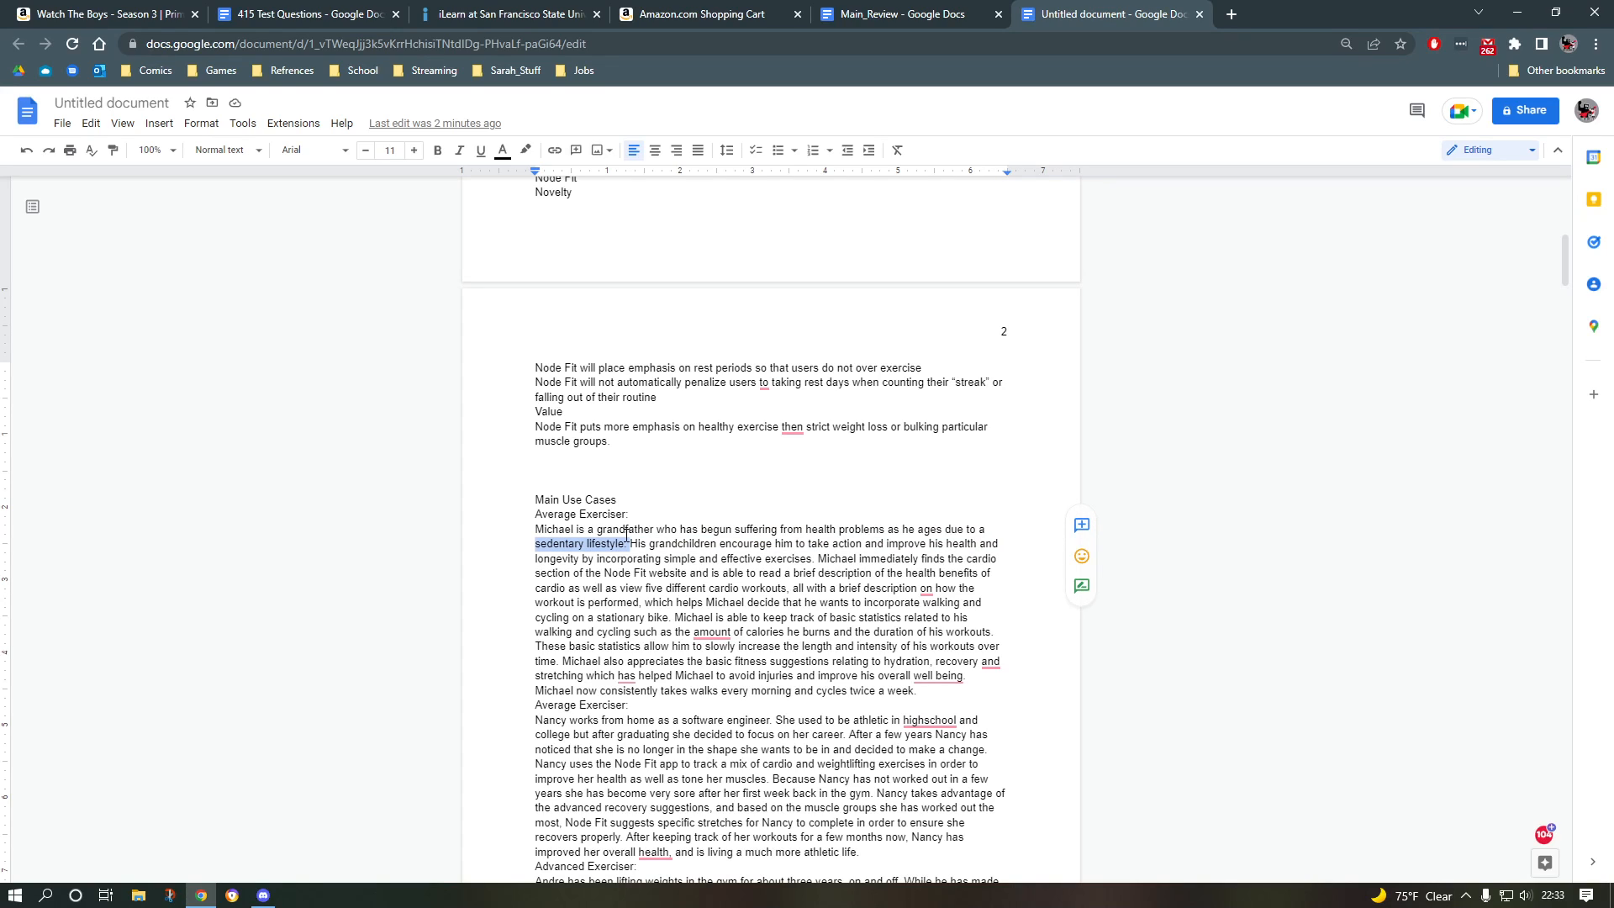
pyautogui.press('Right')
# Step: Select from "His" to the end of the line, extend the selection two lines down, and shorten it word by word
pyautogui.hotkey('shift', 'End')
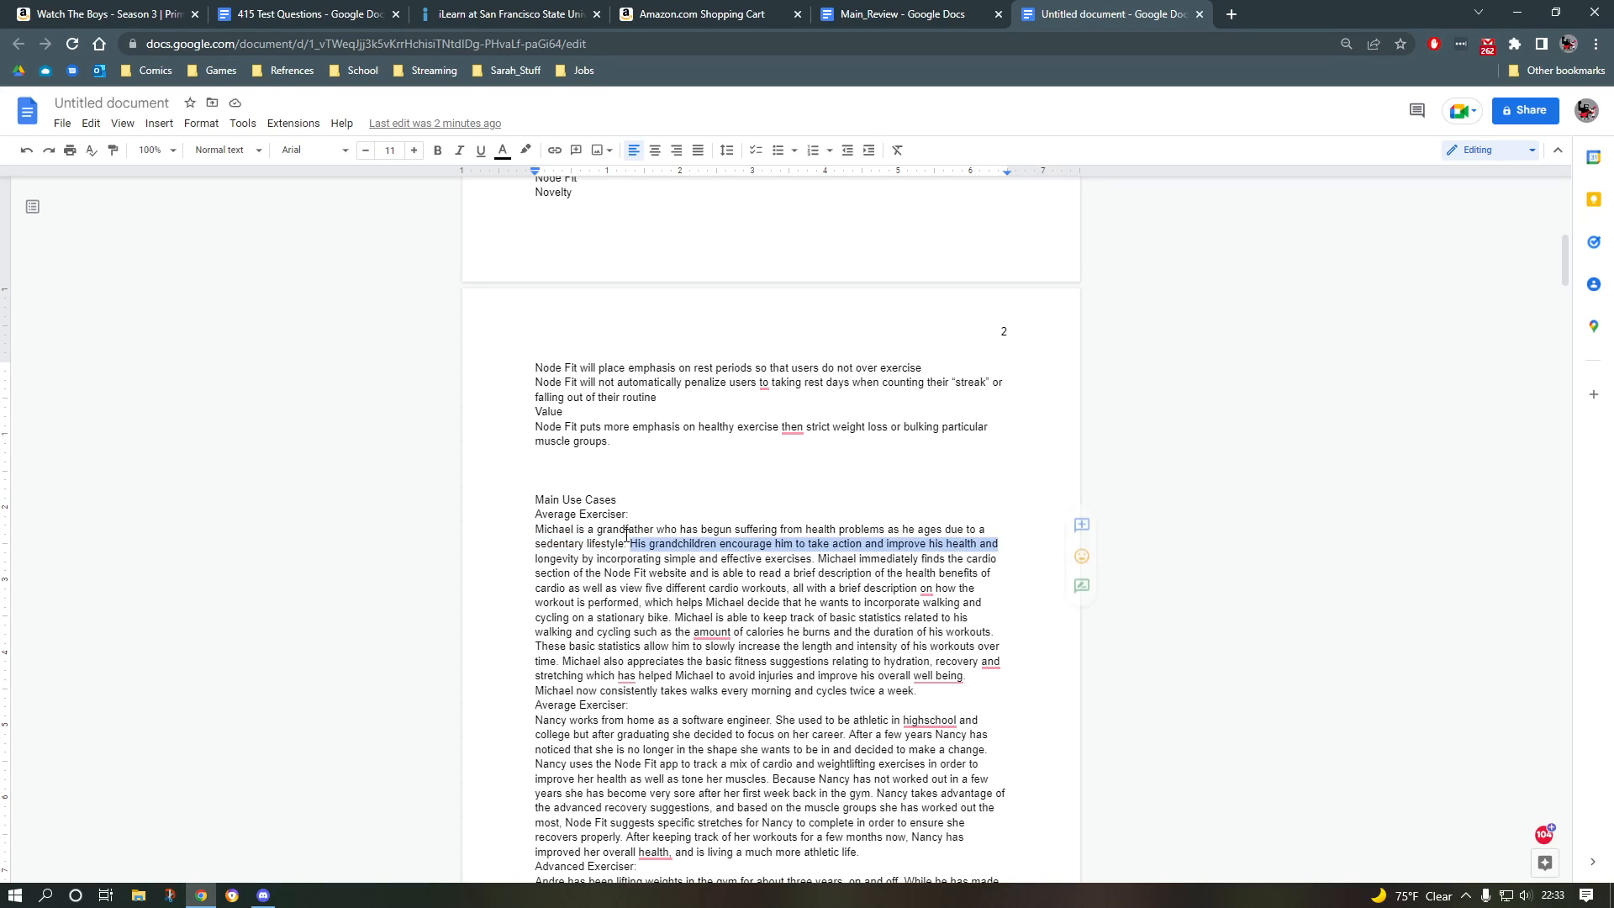
pyautogui.hotkey('shift', 'Down')
pyautogui.hotkey('shift', 'Down')
pyautogui.hotkey('ctrl', 'shift', 'Left')
pyautogui.hotkey('ctrl', 'shift', 'Left')
pyautogui.hotkey('ctrl', 'shift', 'Left')
pyautogui.hotkey('ctrl', 'shift', 'Left')
pyautogui.hotkey('ctrl', 'shift', 'Left')
pyautogui.hotkey('ctrl', 'shift', 'Left')
pyautogui.hotkey('ctrl', 'shift', 'Left')
pyautogui.hotkey('ctrl', 'shift', 'Left')
pyautogui.hotkey('ctrl', 'shift', 'Left')
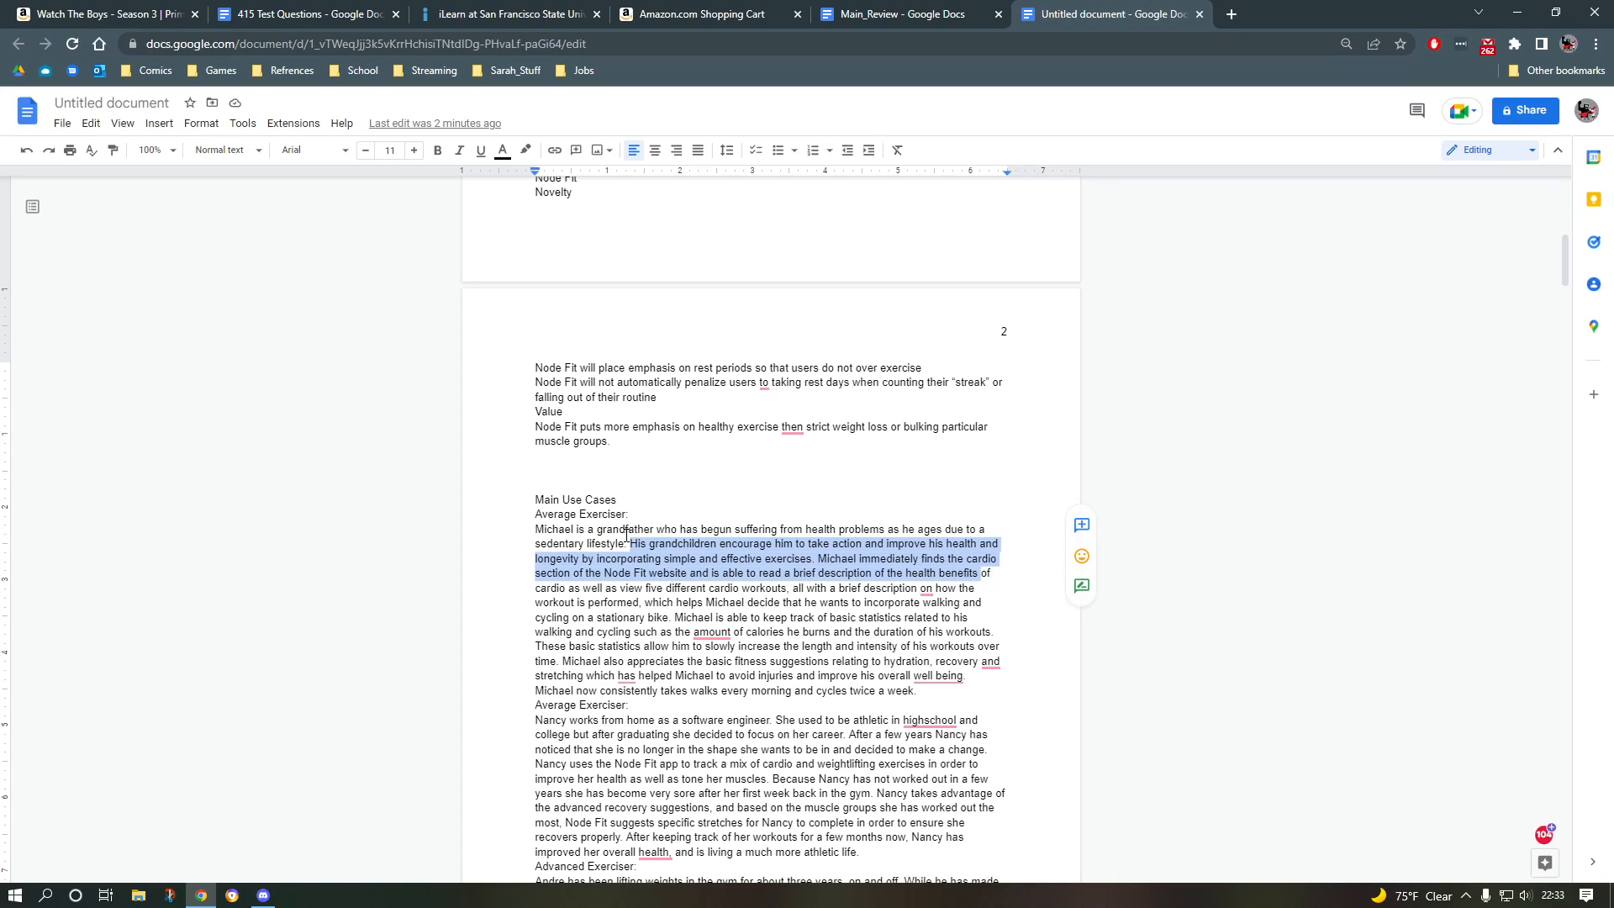
# Step: Shorten the selection word by word back to "section of the Node Fit", then extend it to the end of that line
pyautogui.hotkey('ctrl', 'shift', 'Left')
pyautogui.hotkey('ctrl', 'shift', 'Left')
pyautogui.hotkey('ctrl', 'shift', 'Left')
pyautogui.hotkey('ctrl', 'shift', 'Left')
pyautogui.hotkey('ctrl', 'shift', 'Left')
pyautogui.hotkey('ctrl', 'shift', 'Left')
pyautogui.hotkey('ctrl', 'shift', 'Left')
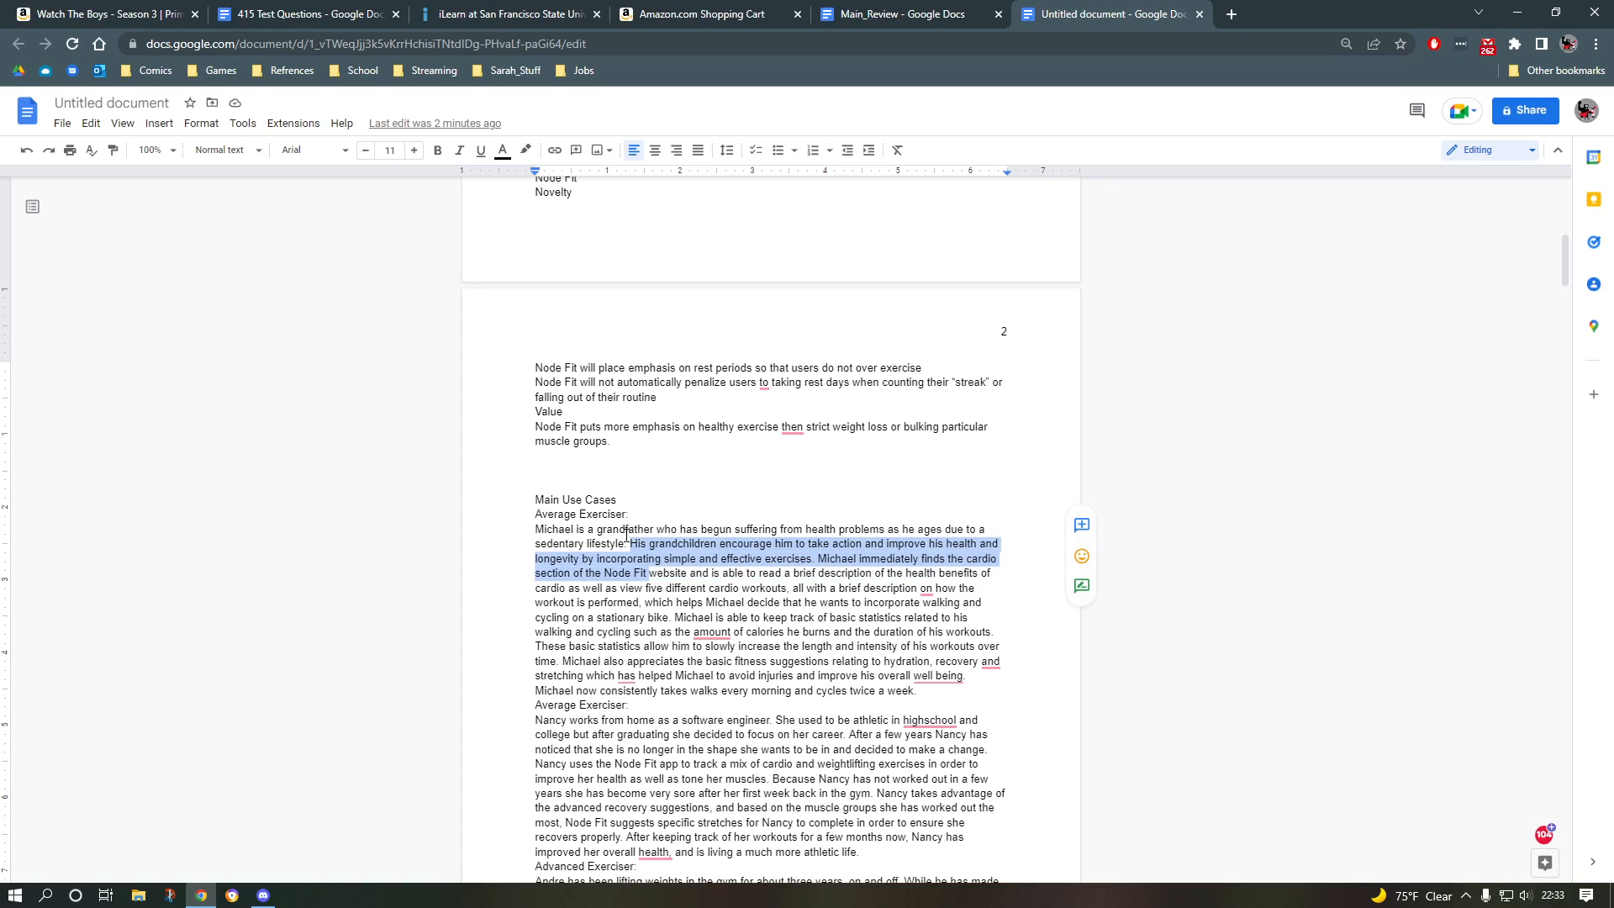
pyautogui.hotkey('ctrl', 'shift', 'Right')
pyautogui.hotkey('shift', 'Right')
pyautogui.hotkey('shift', 'Right')
pyautogui.hotkey('shift', 'Right')
pyautogui.hotkey('shift', 'Right')
pyautogui.hotkey('shift', 'Right')
pyautogui.hotkey('shift', 'Right')
pyautogui.hotkey('shift', 'Right')
pyautogui.hotkey('shift', 'Right')
pyautogui.hotkey('shift', 'Right')
pyautogui.hotkey('shift', 'Right')
pyautogui.hotkey('shift', 'Right')
pyautogui.hotkey('shift', 'Right')
pyautogui.hotkey('shift', 'Right')
pyautogui.hotkey('shift', 'Right')
pyautogui.hotkey('shift', 'Right')
pyautogui.hotkey('shift', 'Right')
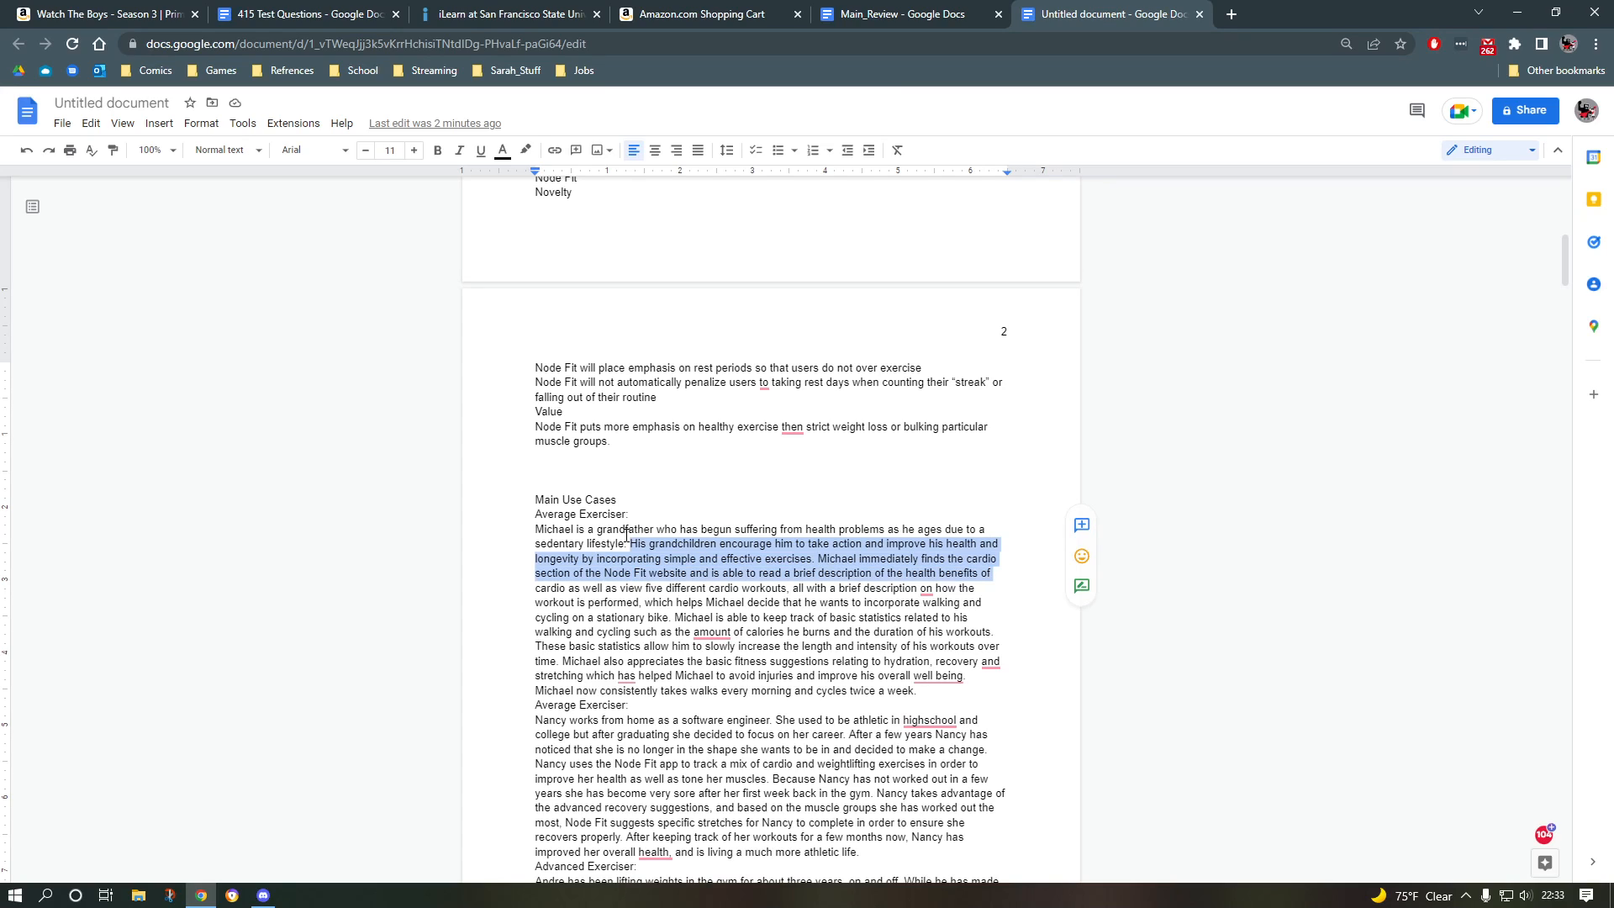
# Step: Extend the selection in the first Average Exerciser use case through "workout is"
pyautogui.hotkey('shift', 'End')
pyautogui.hotkey('shift', 'Right')
pyautogui.hotkey('shift', 'Right')
pyautogui.hotkey('shift', 'Right')
pyautogui.hotkey('shift', 'Right')
pyautogui.hotkey('shift', 'Right')
pyautogui.hotkey('shift', 'Right')
pyautogui.hotkey('shift', 'Right')
pyautogui.hotkey('shift', 'Right')
pyautogui.hotkey('shift', 'Right')
pyautogui.hotkey('shift', 'Right')
pyautogui.hotkey('shift', 'Right')
pyautogui.hotkey('shift', 'Right')
pyautogui.hotkey('shift', 'Right')
pyautogui.hotkey('shift', 'Right')
pyautogui.hotkey('shift', 'Right')
pyautogui.hotkey('shift', 'Right')
pyautogui.hotkey('shift', 'Right')
pyautogui.hotkey('shift', 'Right')
pyautogui.hotkey('shift', 'Right')
pyautogui.hotkey('shift', 'Right')
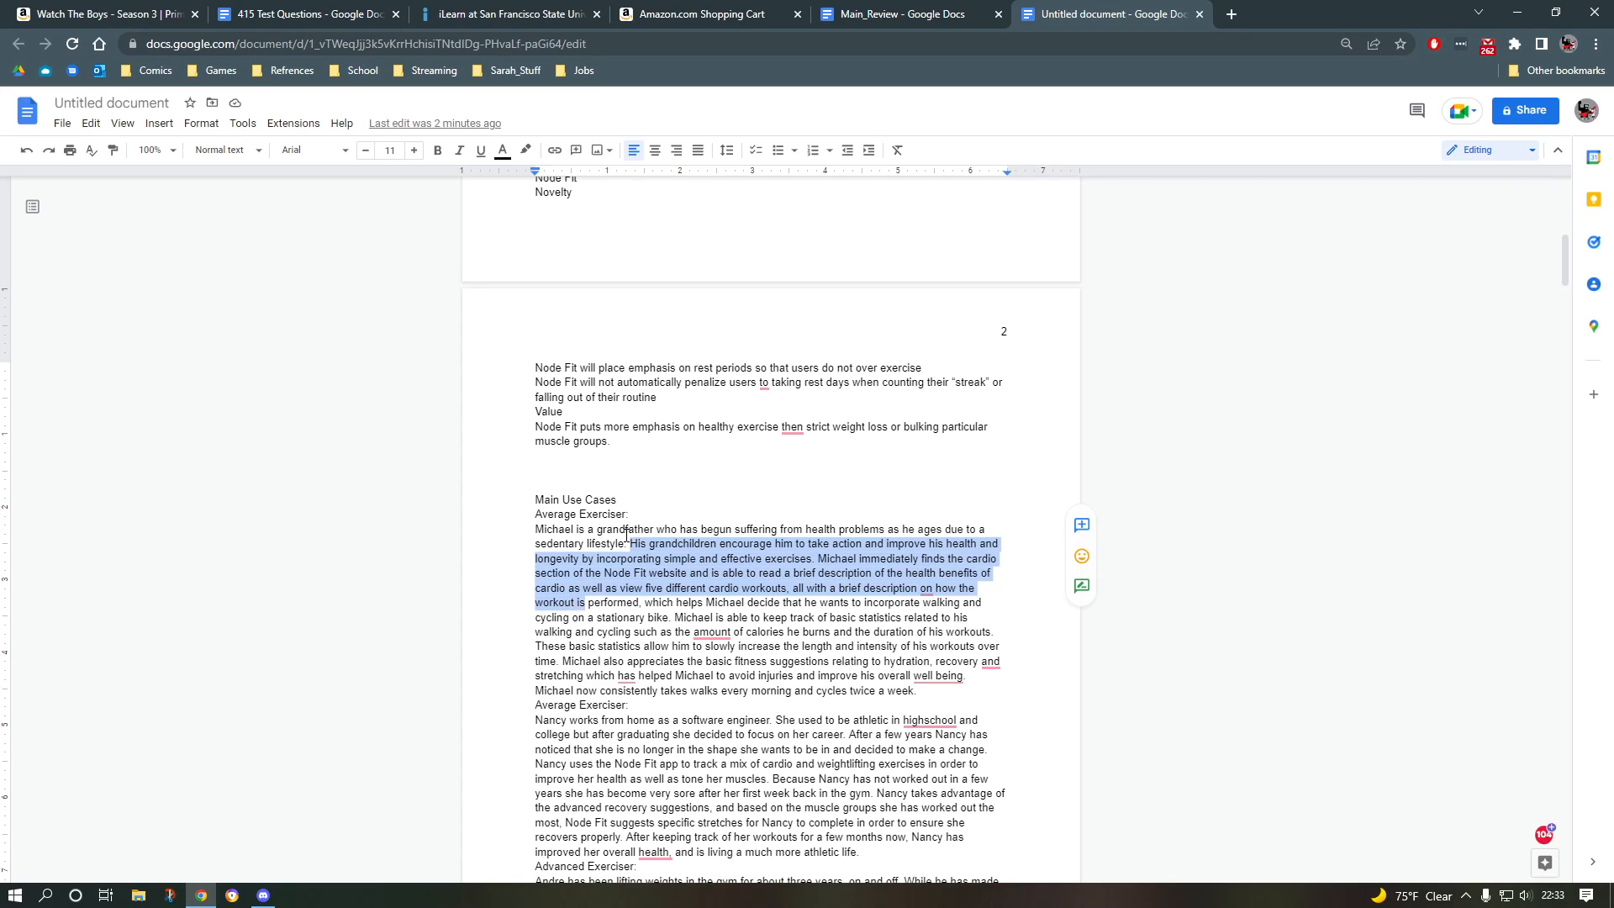
# Step: Extend the selection line by line through "the duration of his workouts." and clear it
pyautogui.hotkey('shift', 'End')
pyautogui.hotkey('shift', 'Right')
pyautogui.hotkey('shift', 'Right')
pyautogui.hotkey('shift', 'Right')
pyautogui.hotkey('shift', 'Right')
pyautogui.hotkey('shift', 'Right')
pyautogui.hotkey('shift', 'Right')
pyautogui.hotkey('shift', 'Right')
pyautogui.hotkey('shift', 'Right')
pyautogui.hotkey('shift', 'Right')
pyautogui.hotkey('shift', 'Right')
pyautogui.hotkey('shift', 'Right')
pyautogui.hotkey('shift', 'Right')
pyautogui.hotkey('shift', 'Right')
pyautogui.hotkey('shift', 'End')
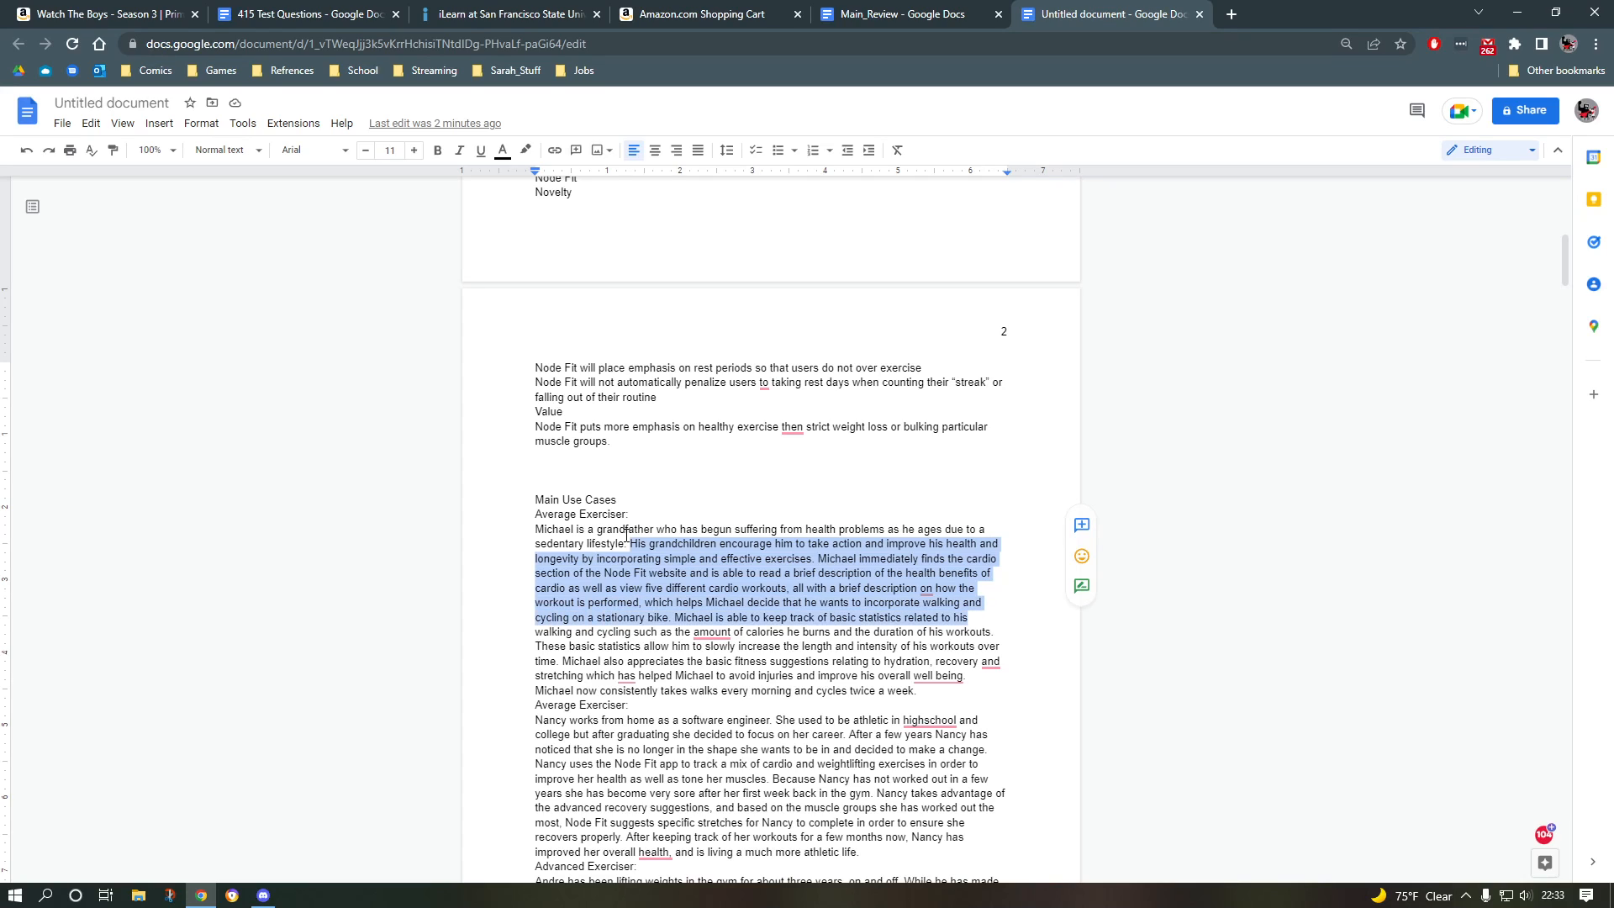
pyautogui.hotkey('shift', 'Right')
pyautogui.hotkey('shift', 'Right')
pyautogui.hotkey('shift', 'Right')
pyautogui.hotkey('shift', 'Right')
pyautogui.hotkey('shift', 'Right')
pyautogui.hotkey('shift', 'Right')
pyautogui.hotkey('shift', 'Right')
pyautogui.hotkey('shift', 'Right')
pyautogui.hotkey('shift', 'Right')
pyautogui.hotkey('shift', 'End')
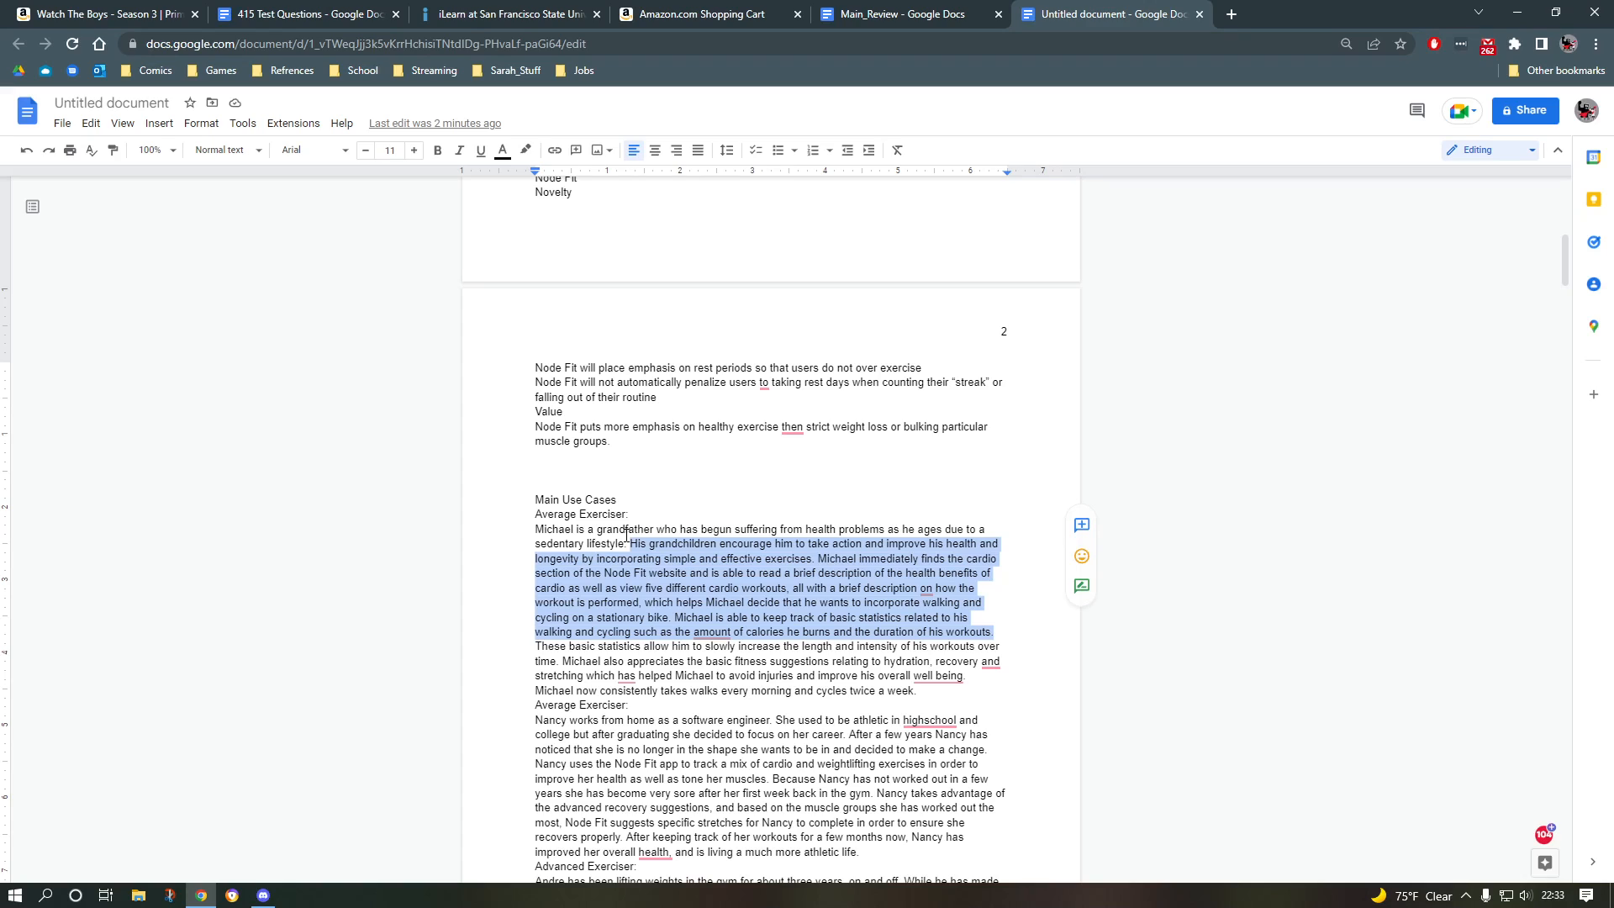
pyautogui.click(626, 534)
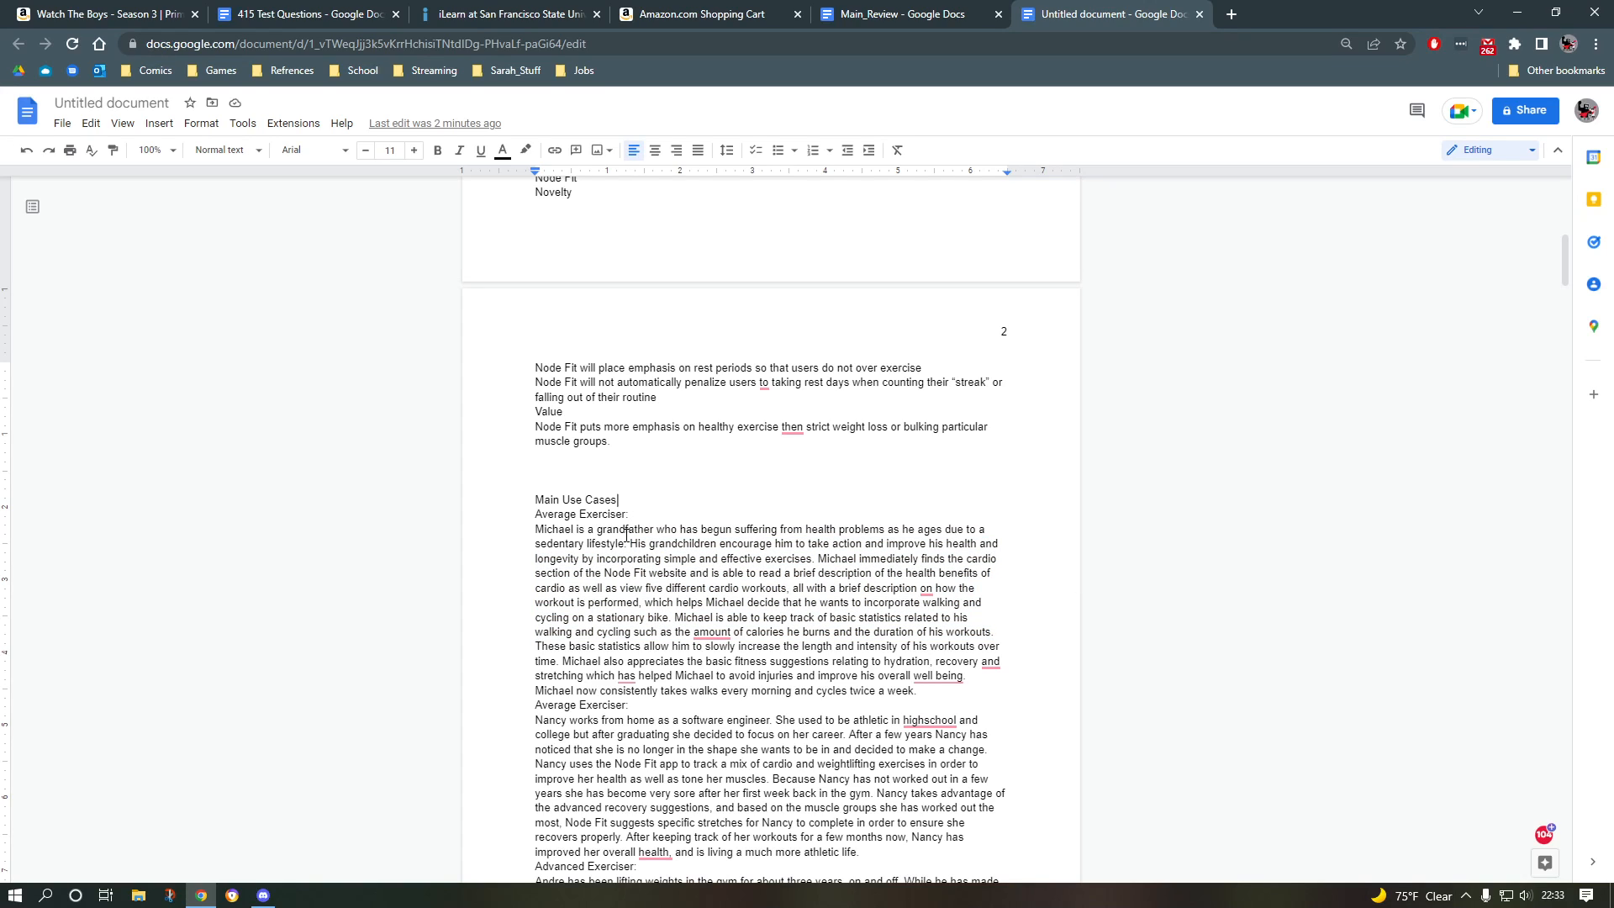
# Step: Select about a page of text downward from "Main Use Cases", then about a page upward instead, and clear the selection
pyautogui.hotkey('shift', 'pagedown')
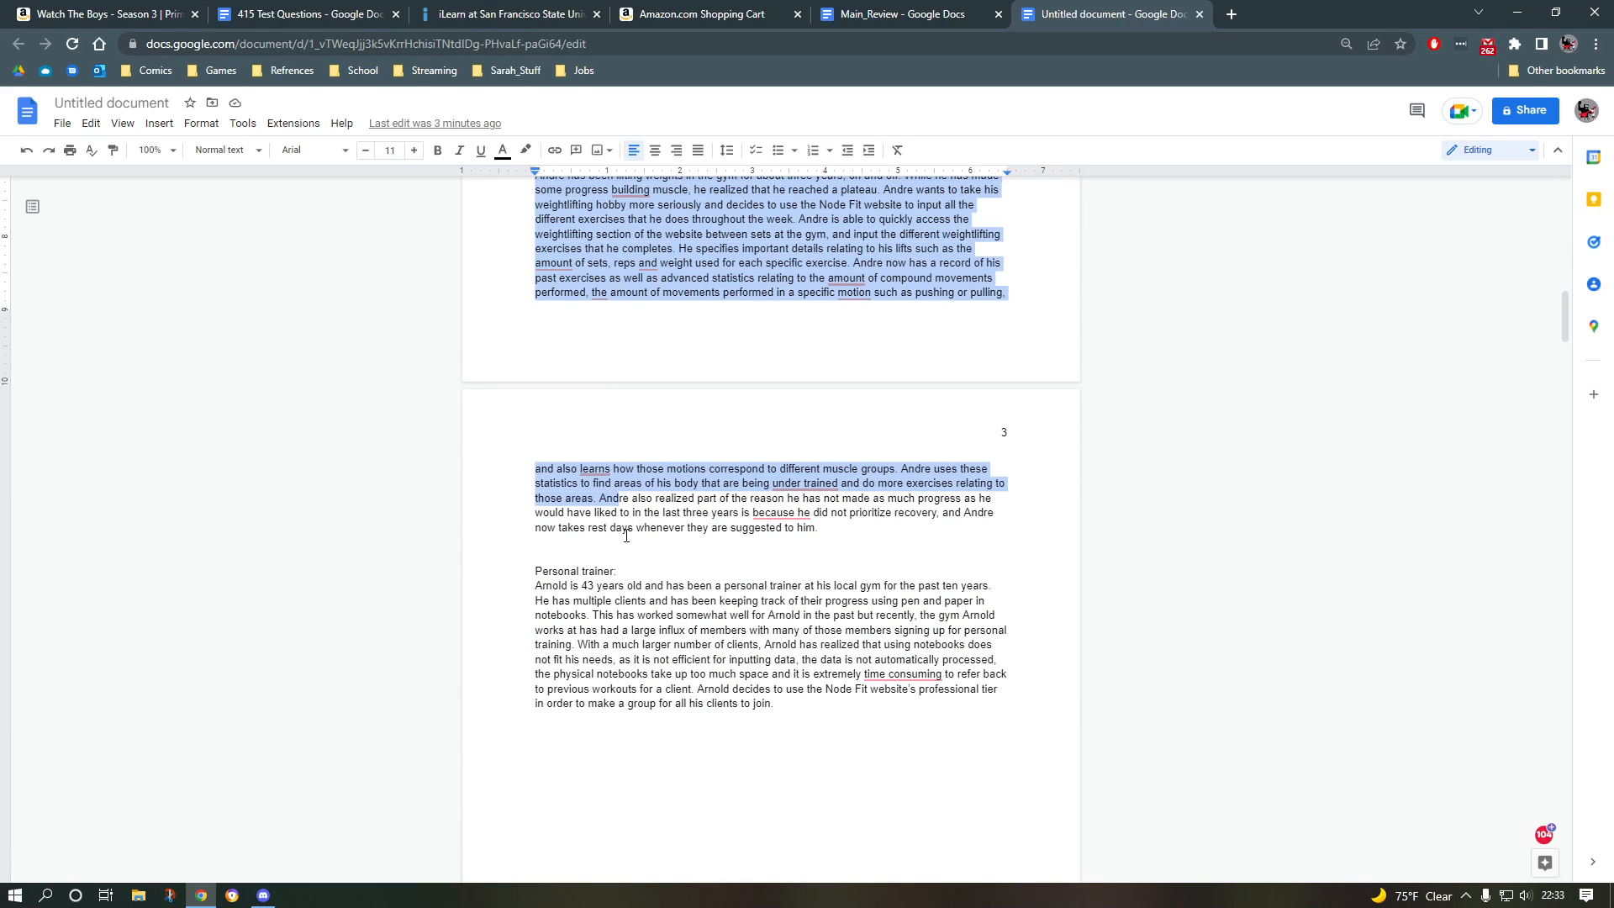
pyautogui.scroll(19, 626, 534)
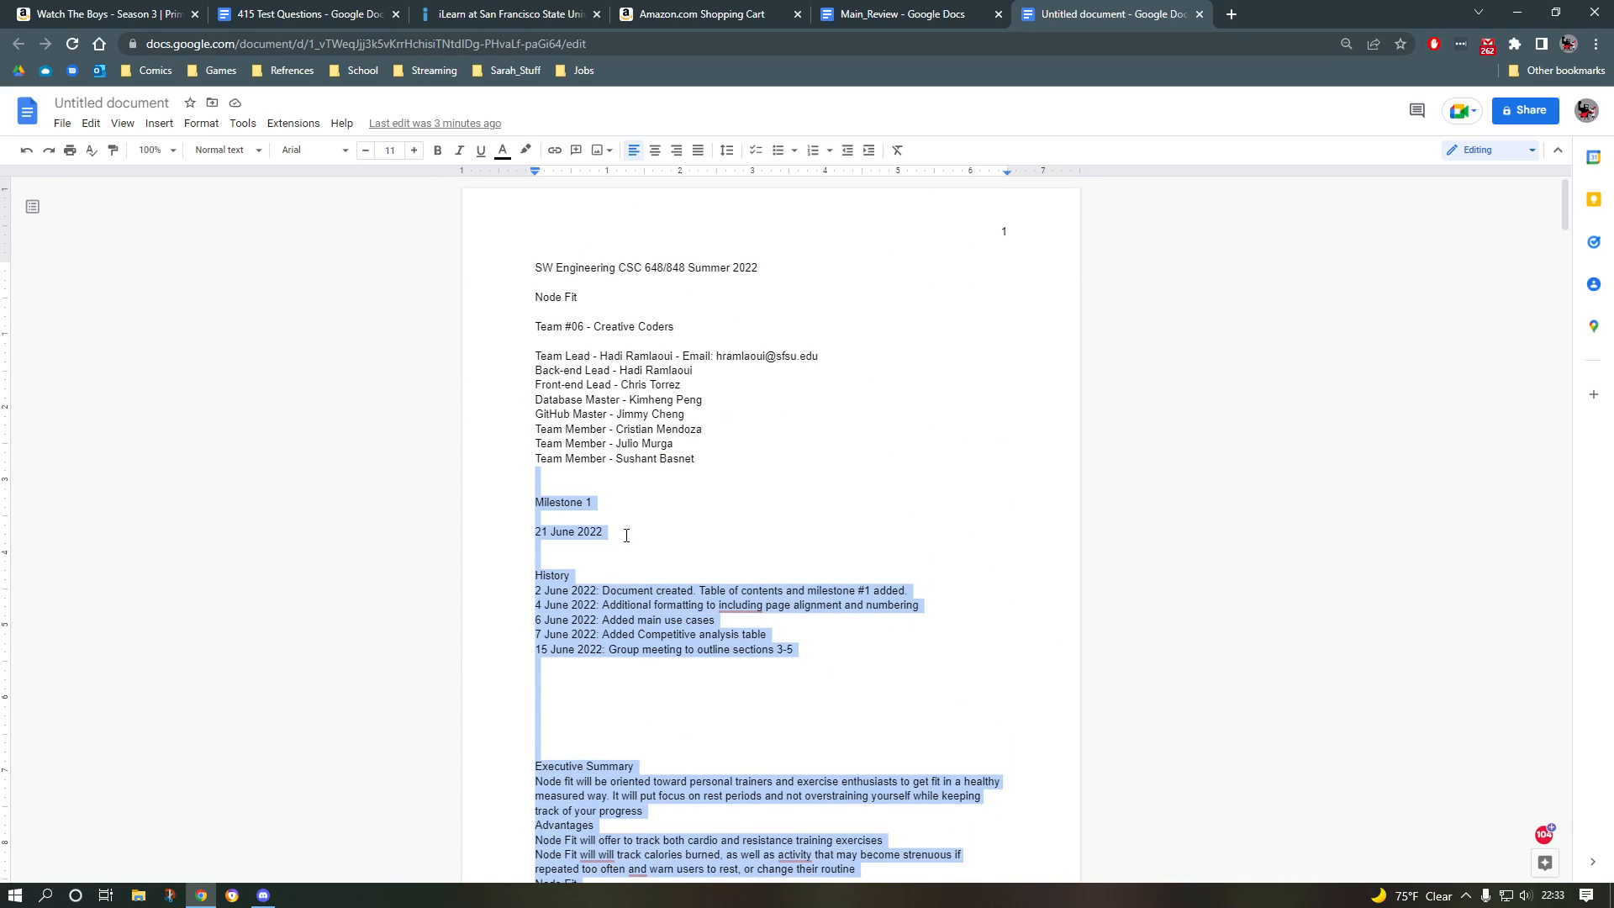
pyautogui.press('Right')
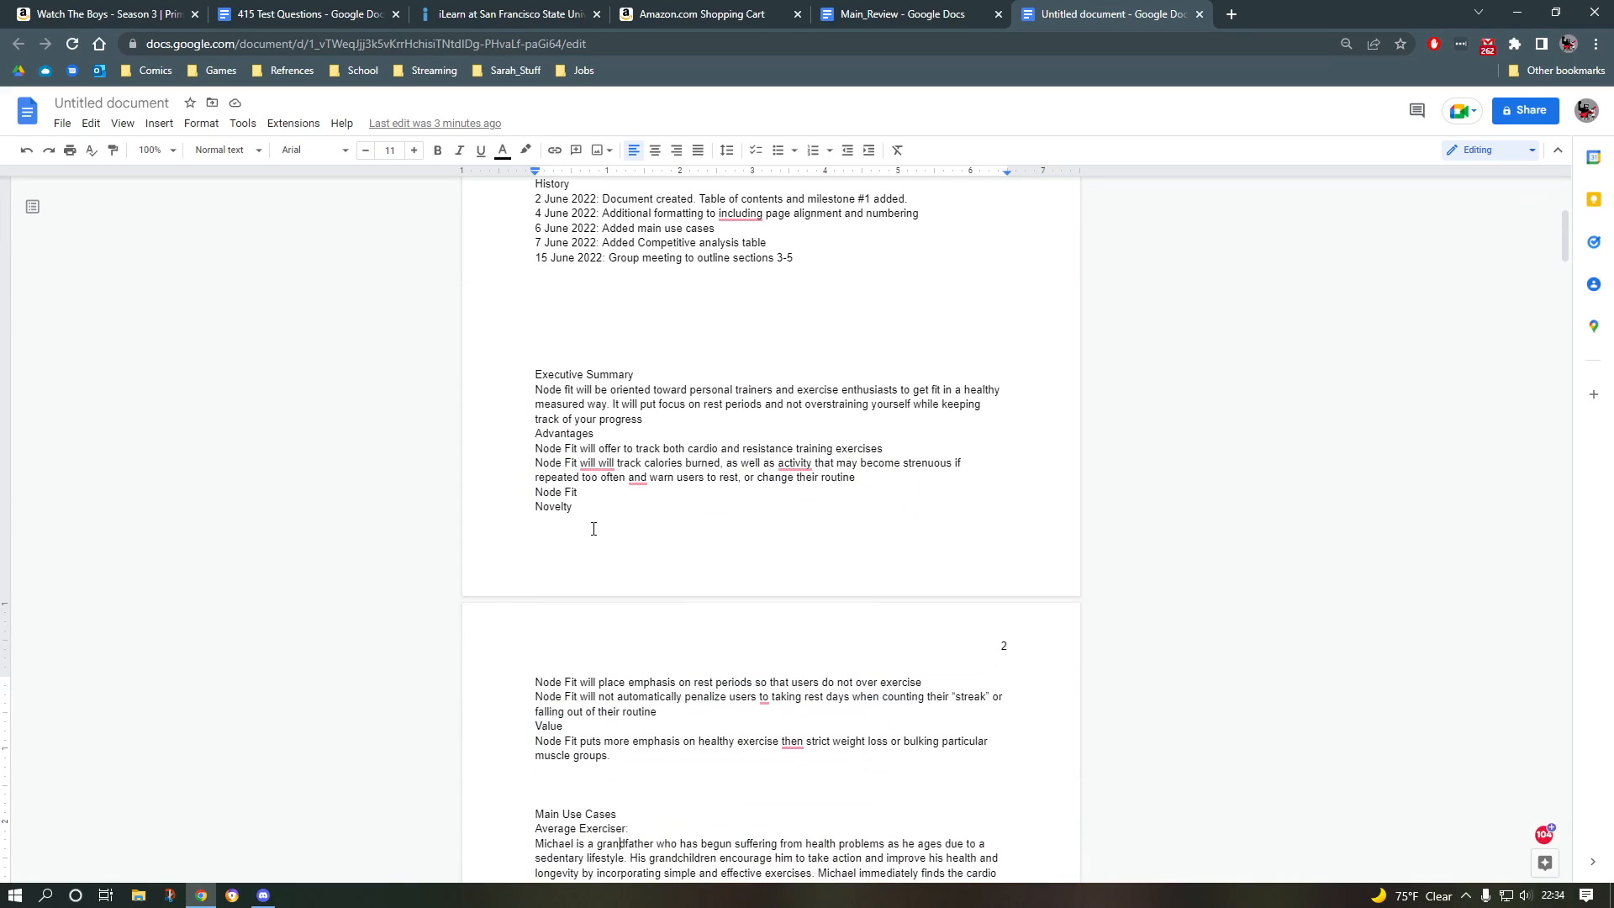
pyautogui.scroll(-5, 594, 528)
pyautogui.scroll(3, 592, 502)
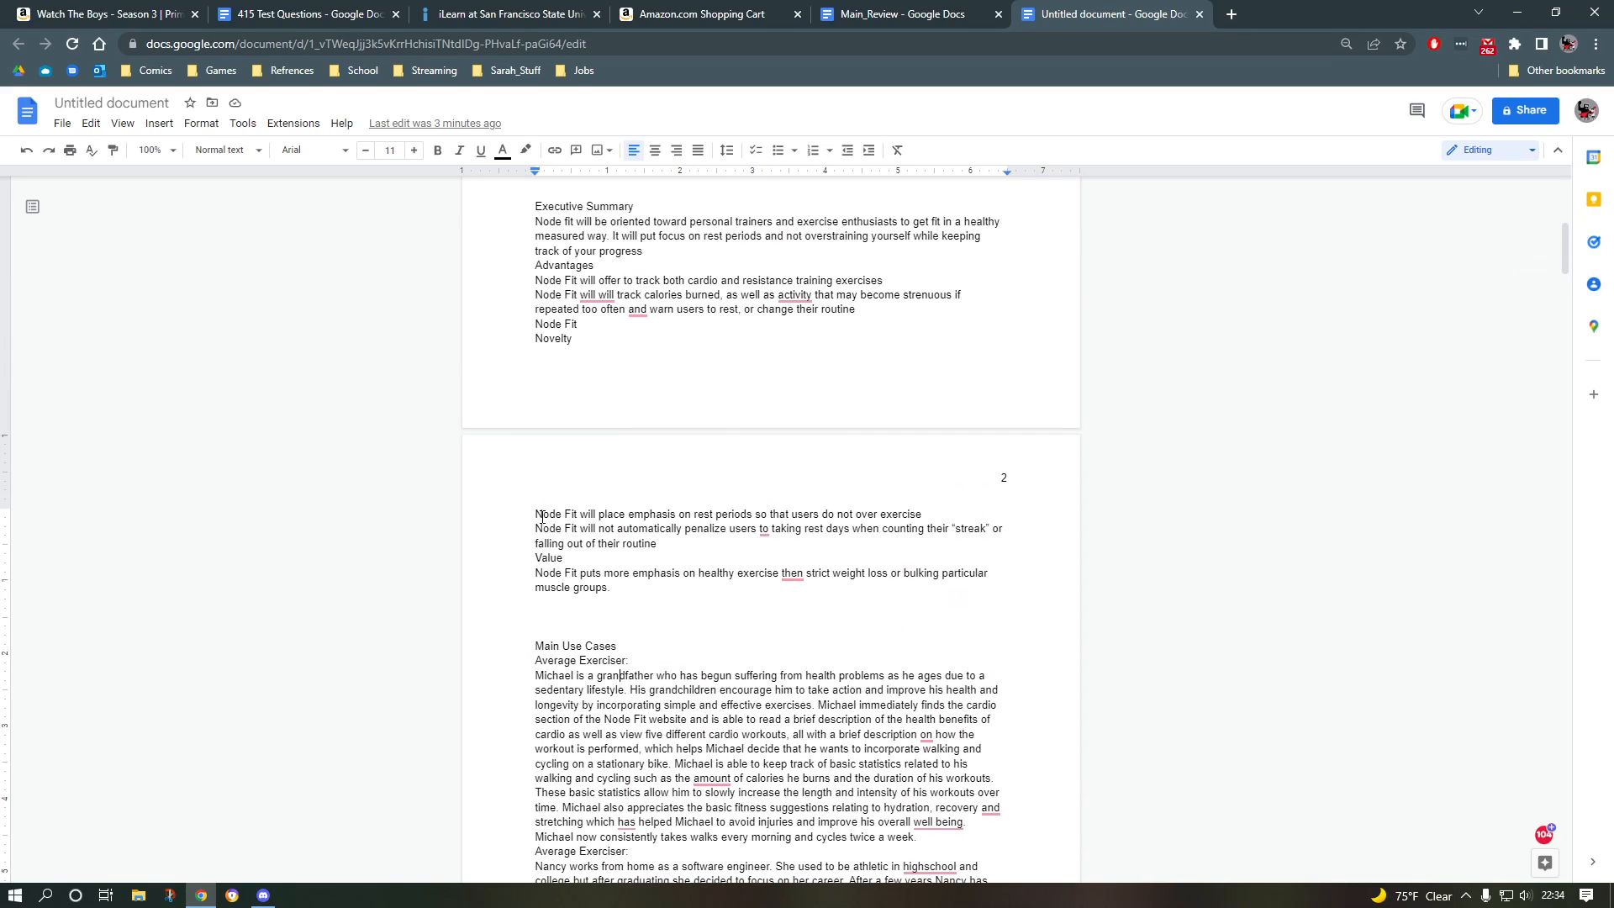
pyautogui.scroll(-2, 521, 422)
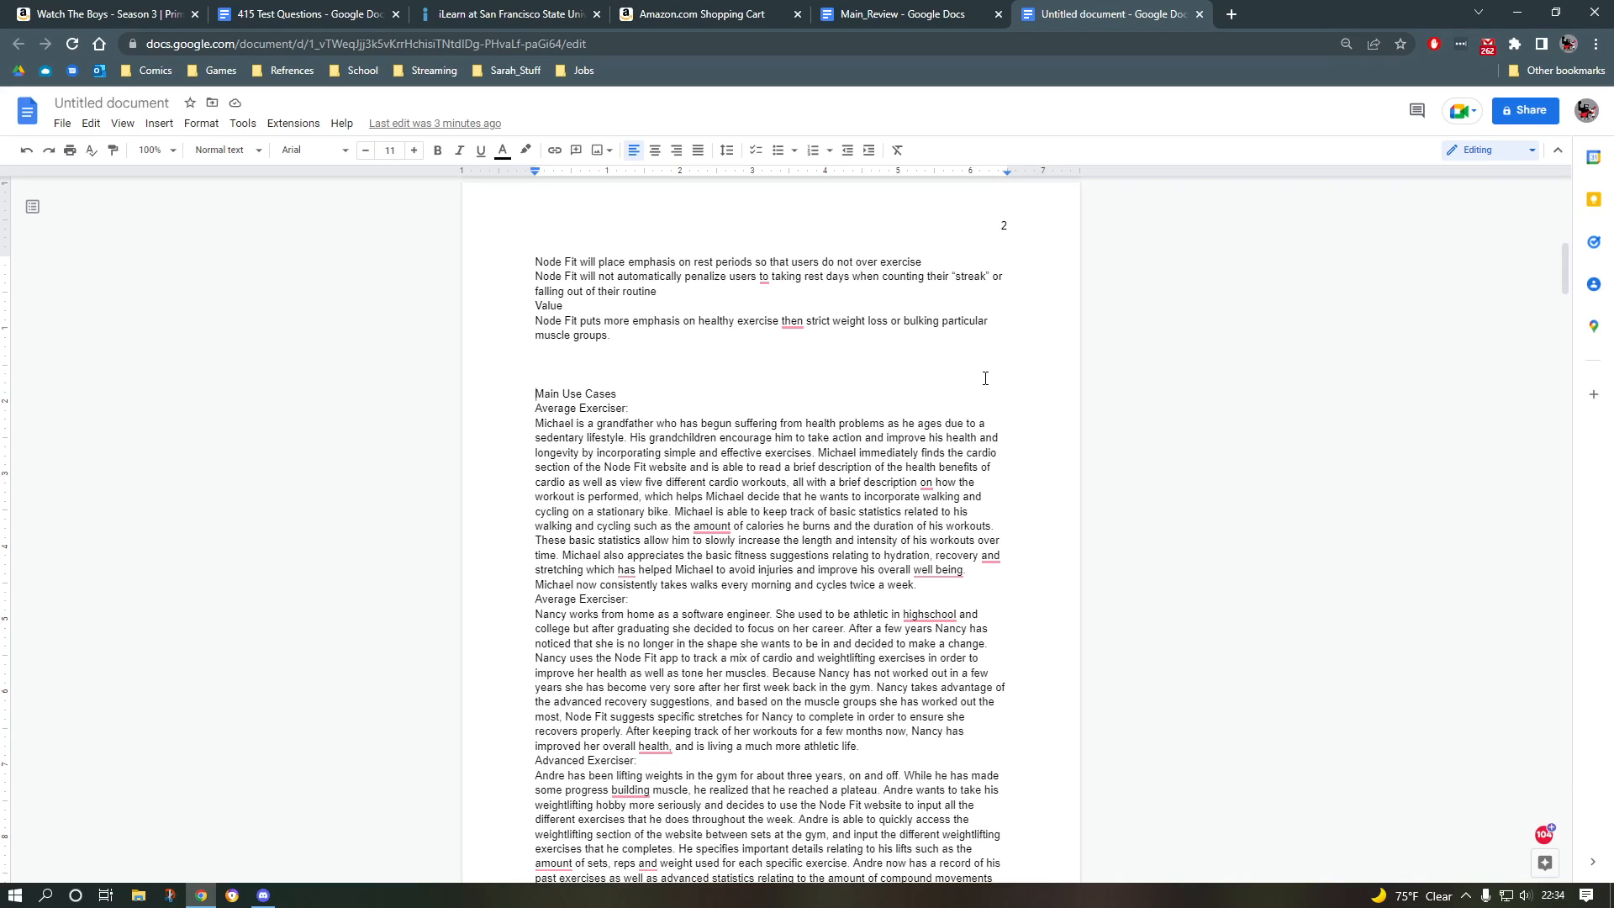
# Step: Select from "Main Use Cases" to the document's end, then from just above that heading to the document's start, and clear the selection
pyautogui.hotkey('ctrl', 'a')
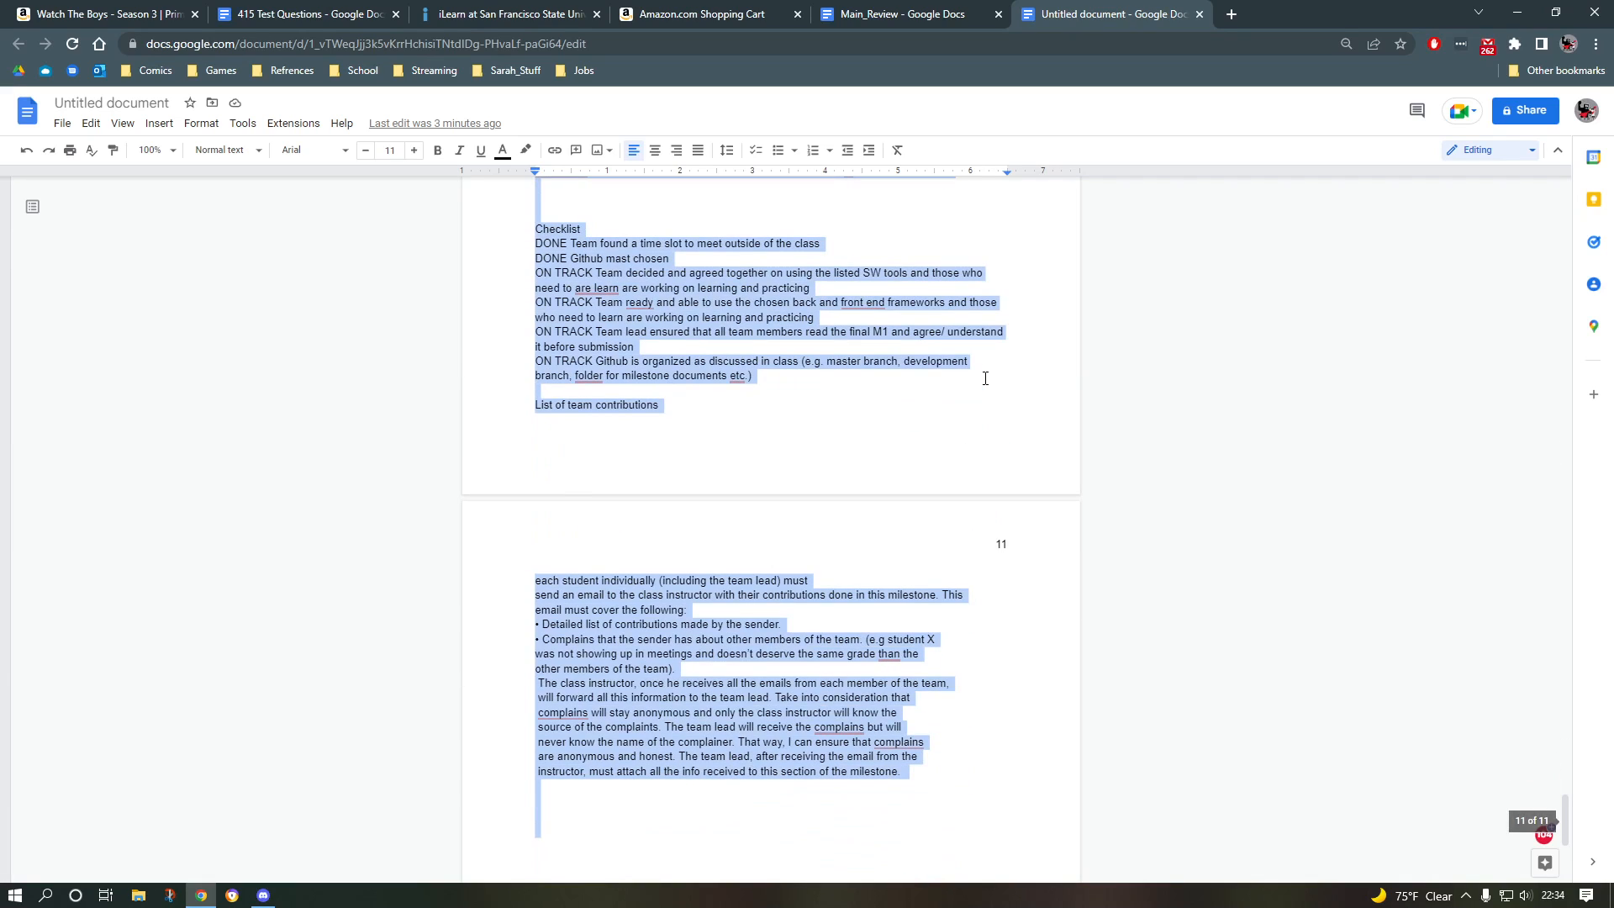
pyautogui.press('Left')
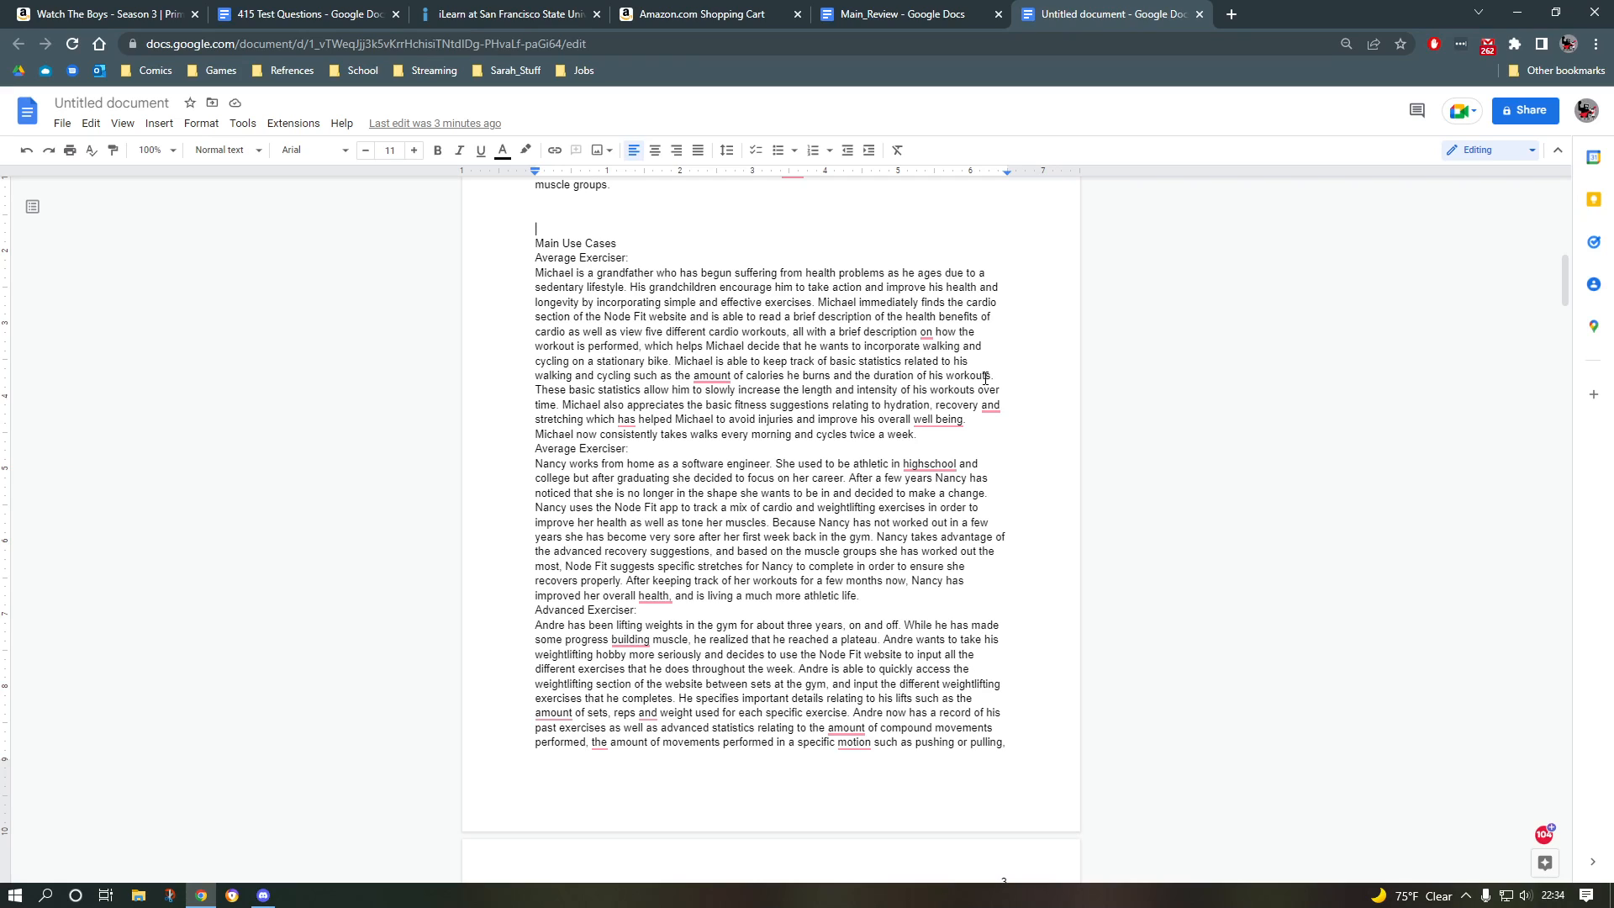
pyautogui.hotkey('ctrl', 'shift', 'Home')
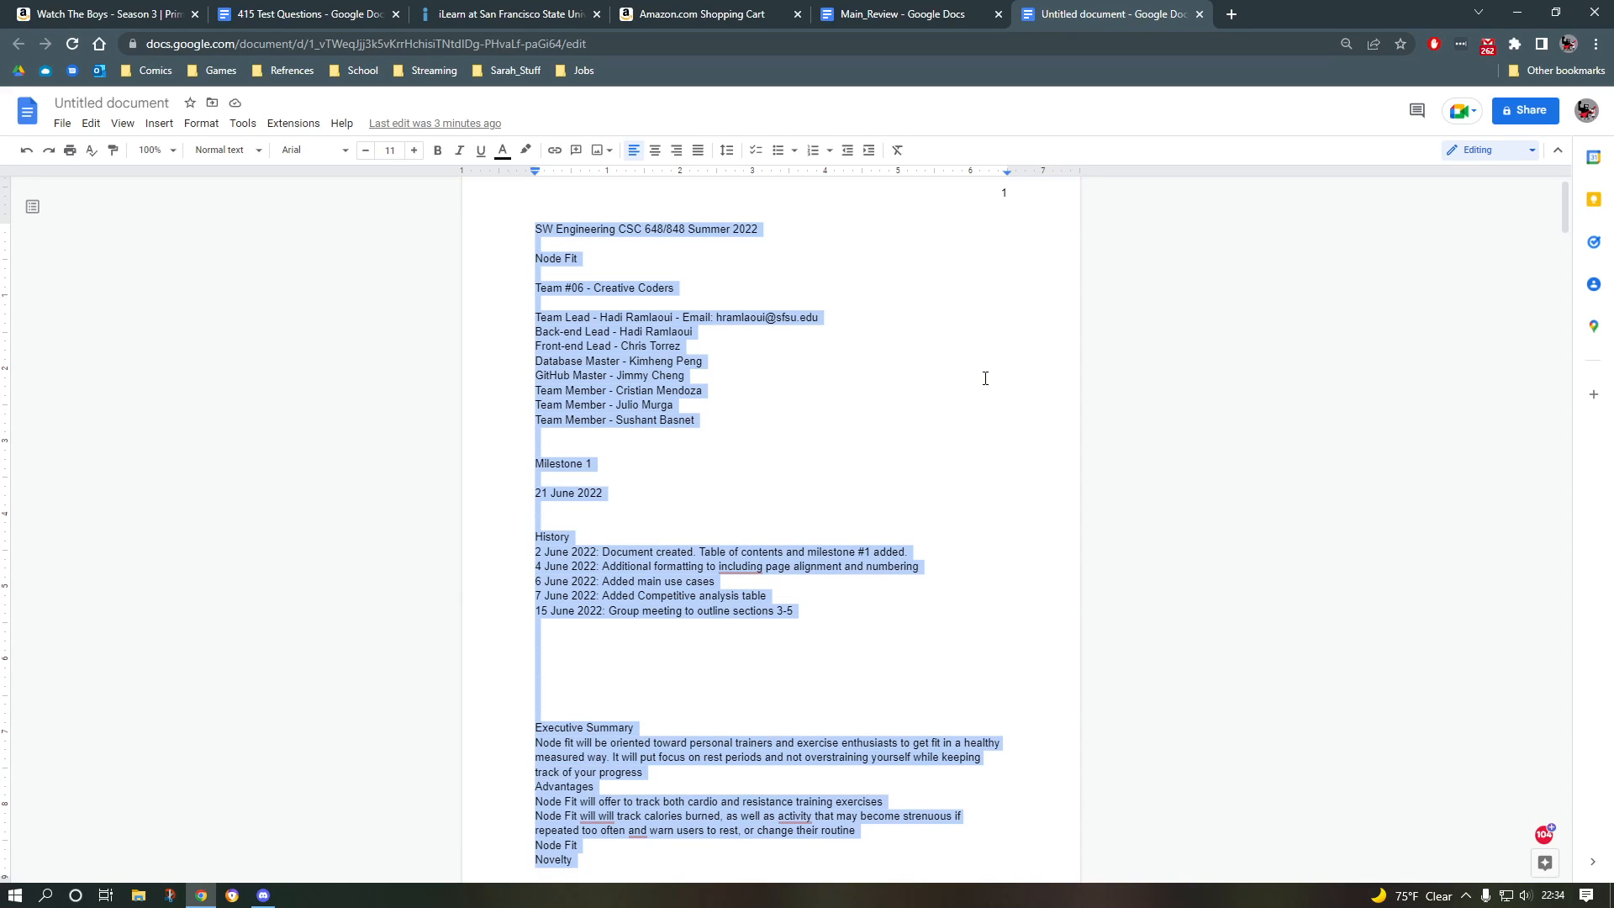
pyautogui.press('Down')
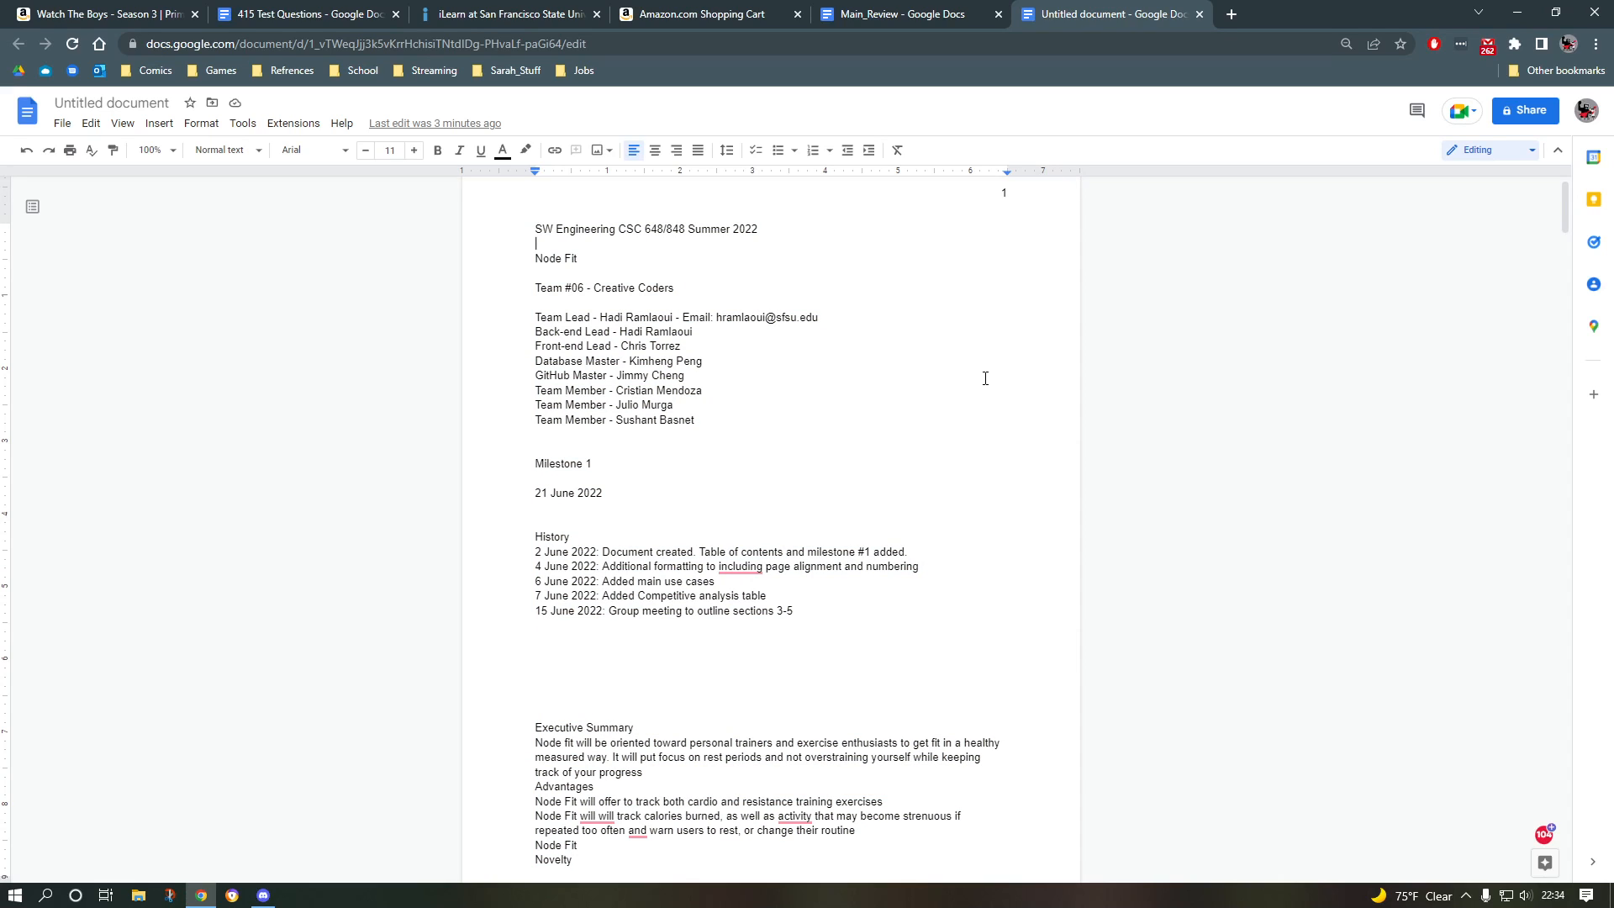
# Step: Set the whole document's body text to Times New Roman at size 12 and return to the first page
pyautogui.hotkey('ctrl', 'a')
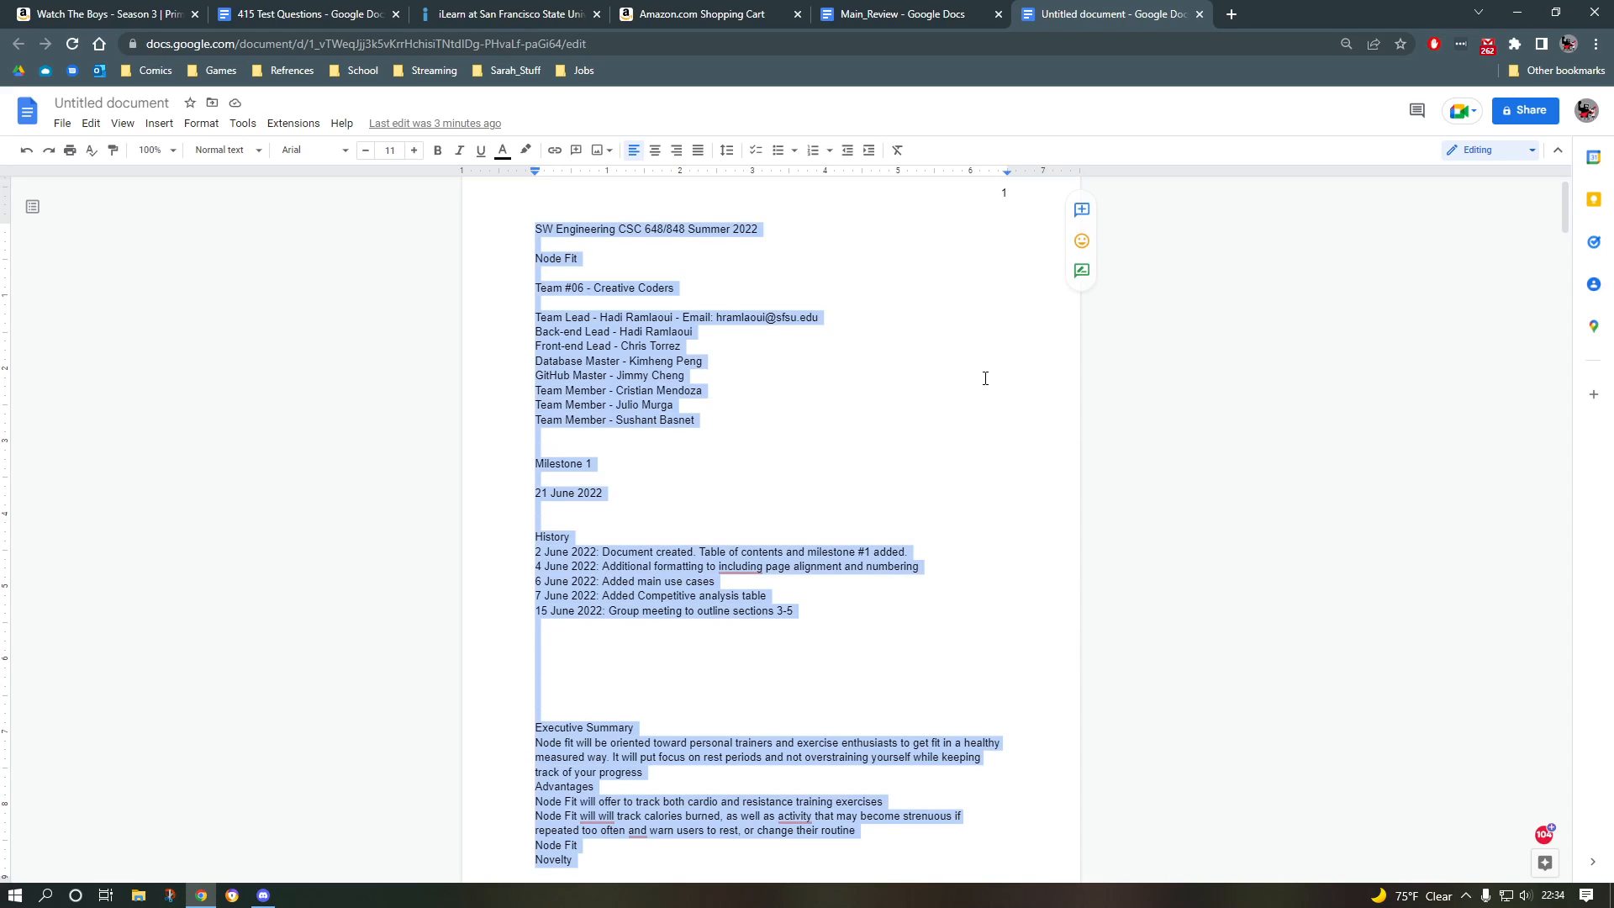
pyautogui.scroll(-20, 906, 445)
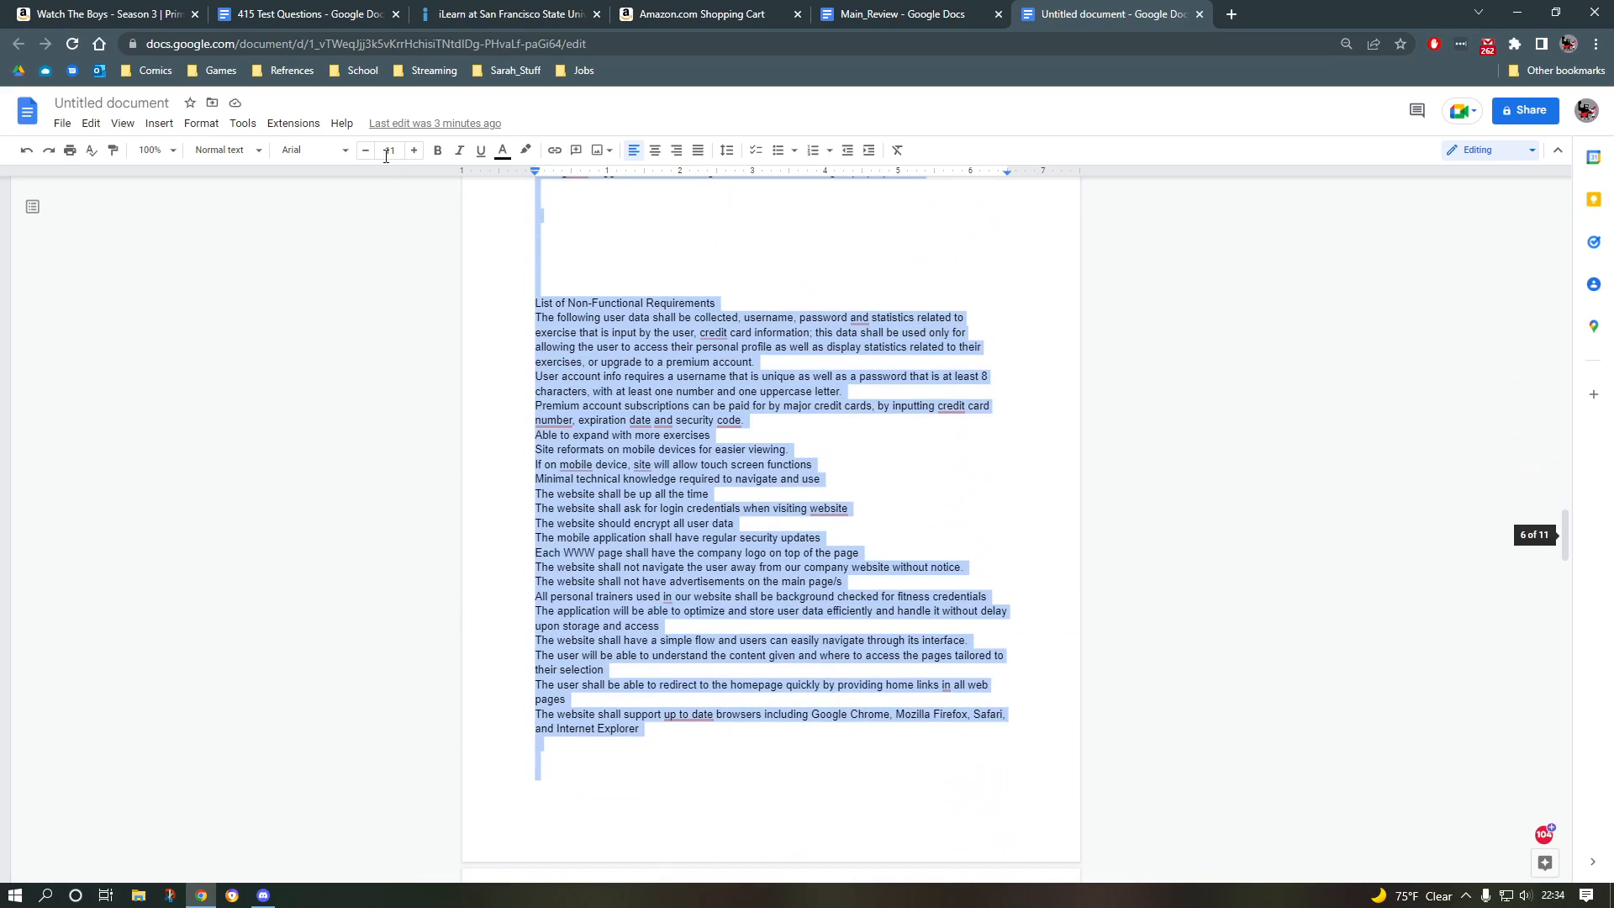
pyautogui.click(352, 152)
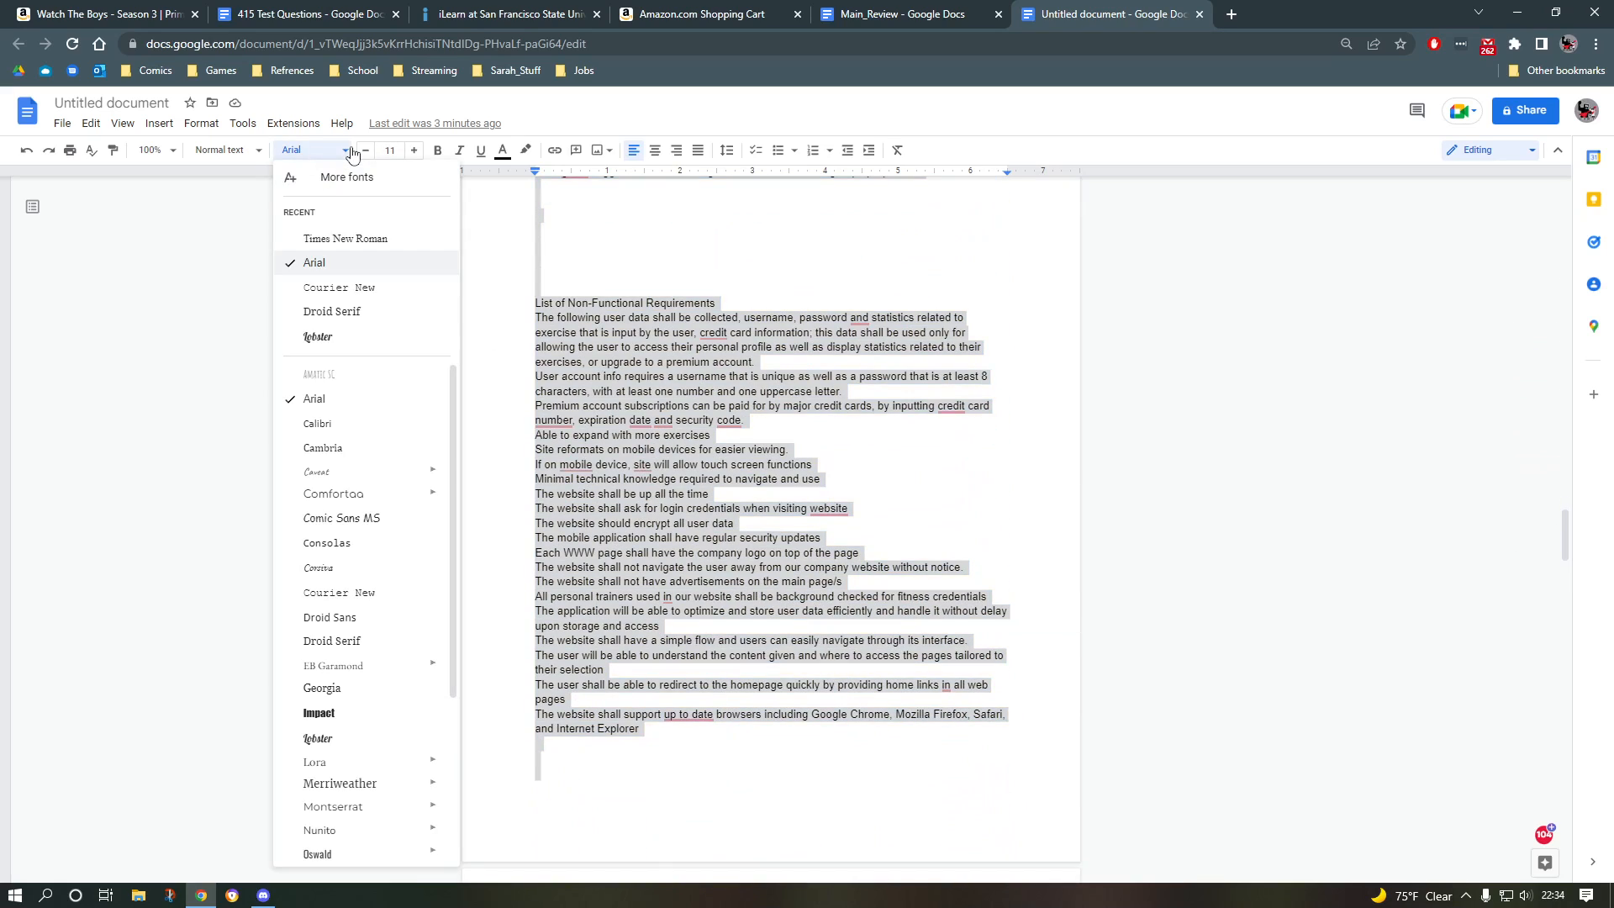
pyautogui.click(346, 239)
pyautogui.click(416, 152)
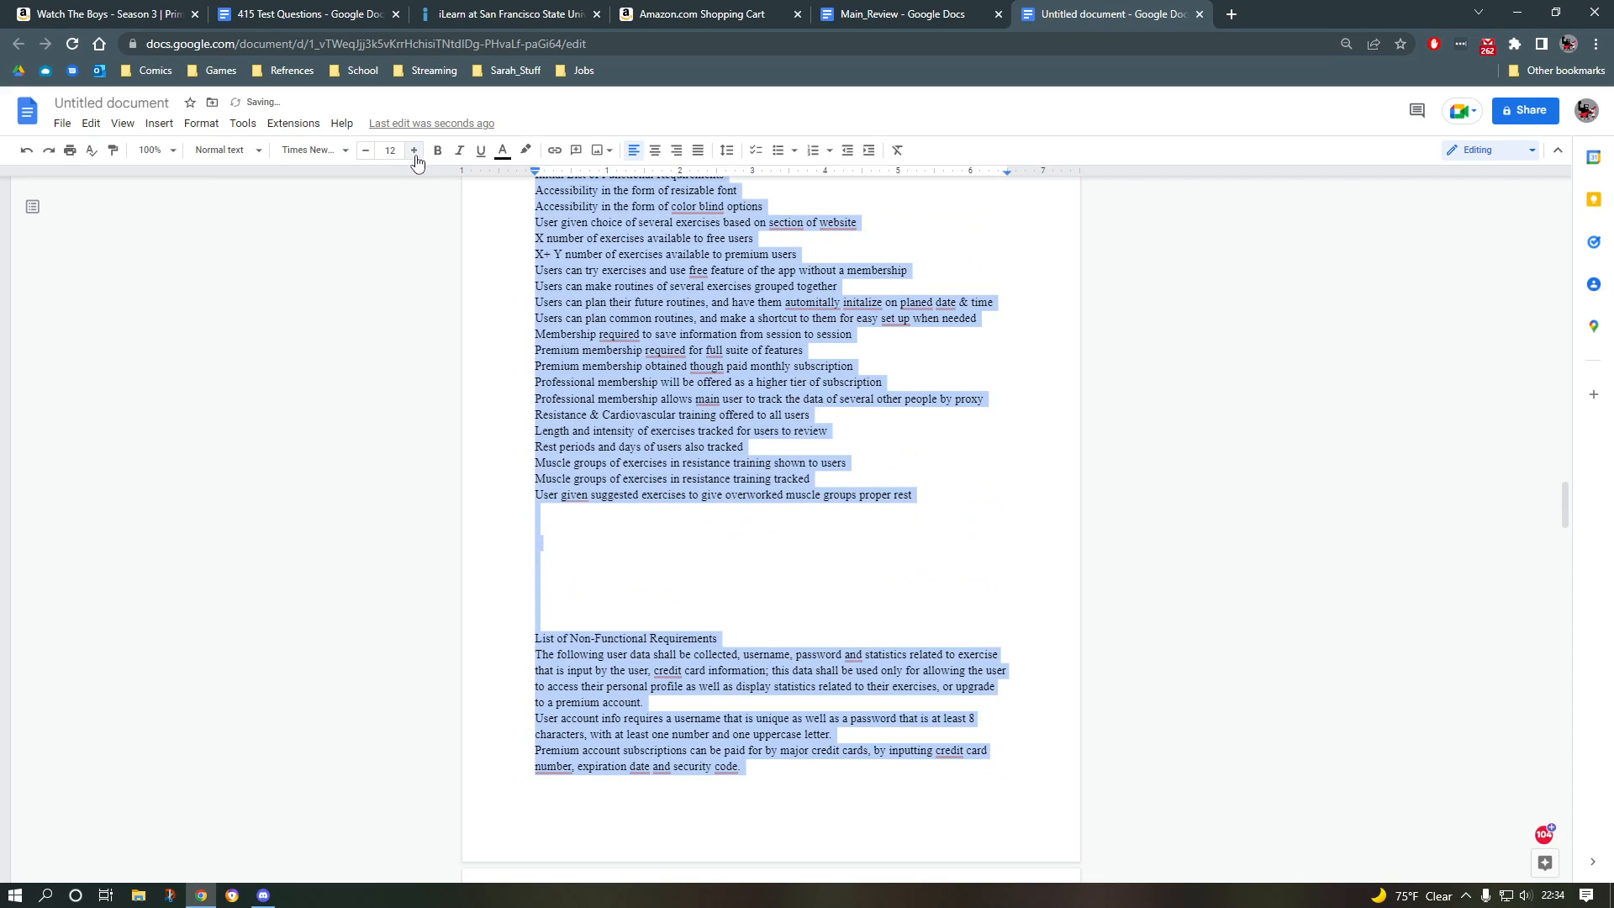
pyautogui.click(781, 361)
pyautogui.scroll(20, 781, 362)
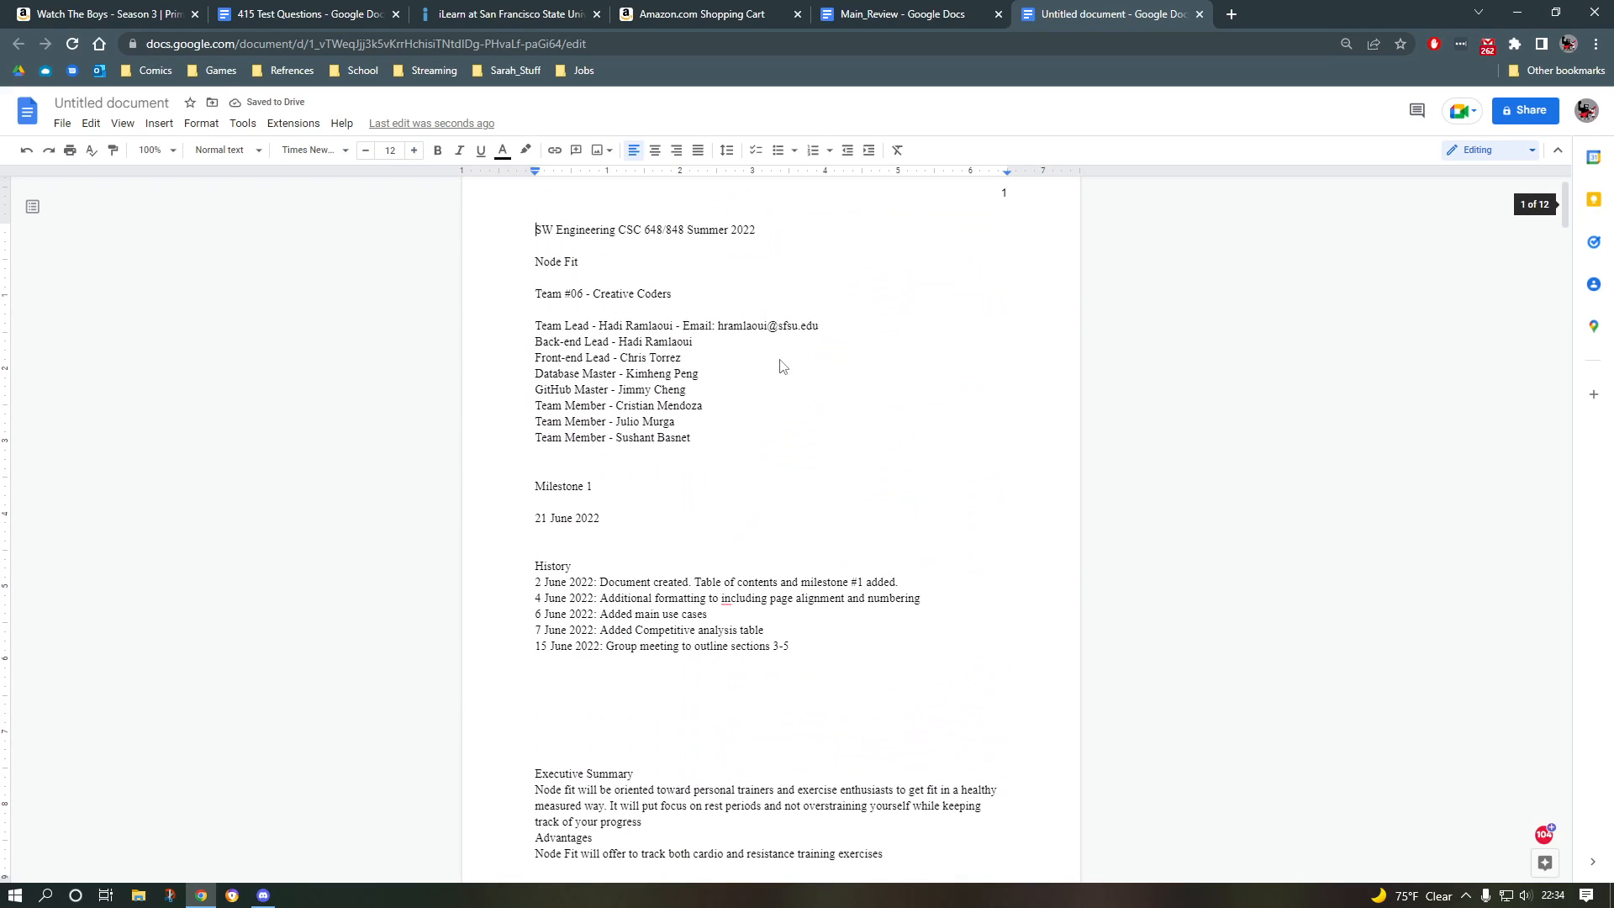
pyautogui.scroll(-4, 588, 269)
pyautogui.scroll(5, 556, 248)
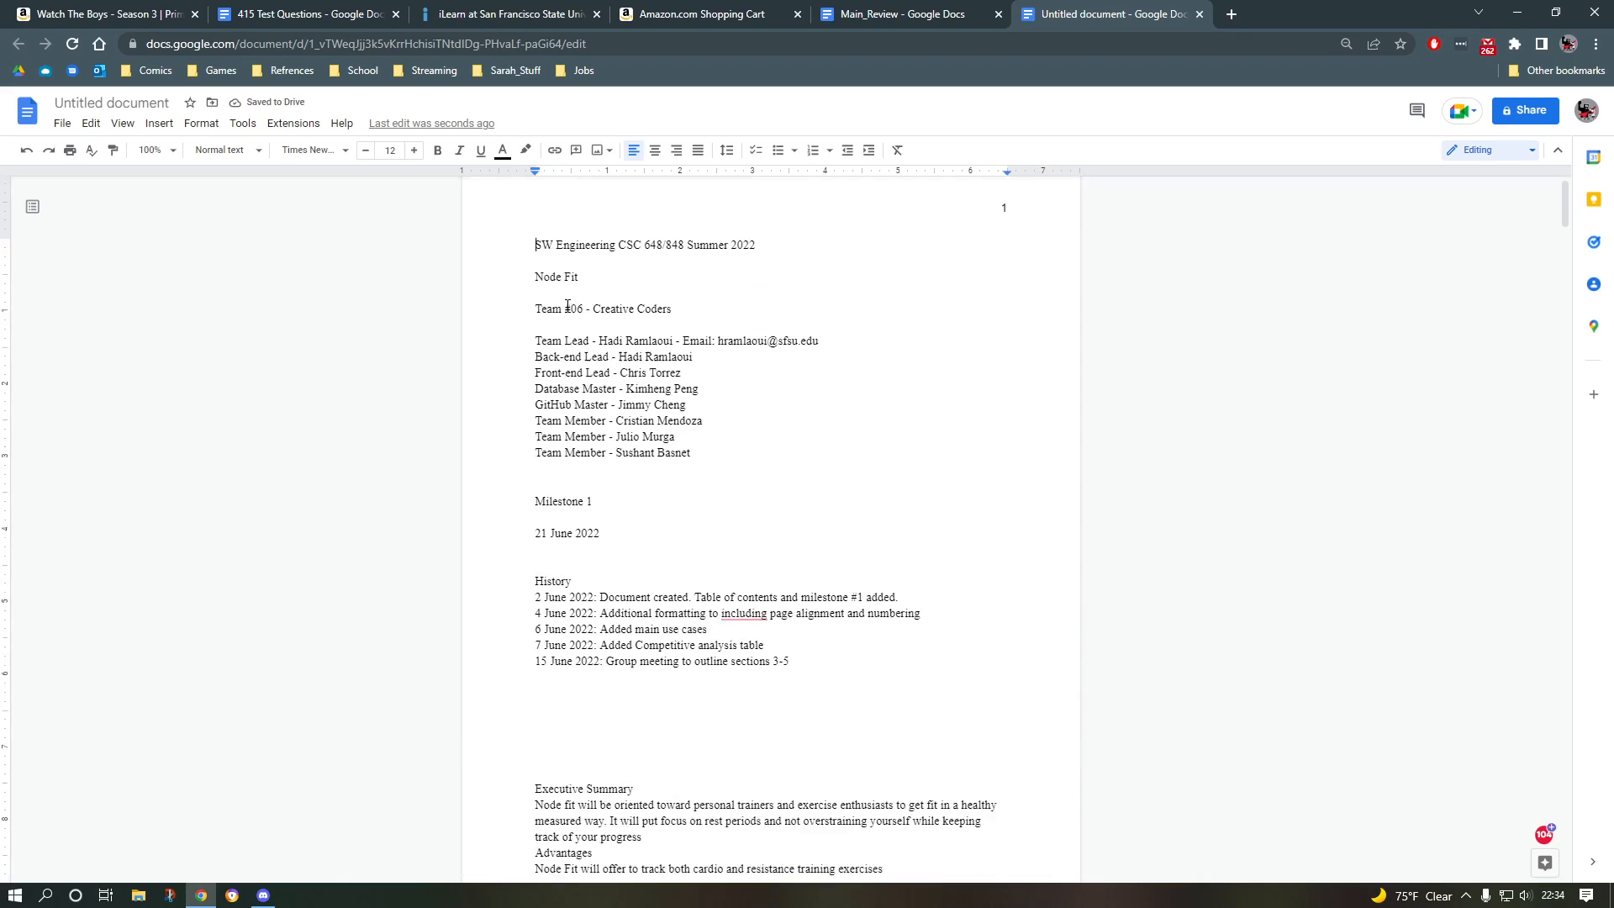
pyautogui.hotkey('ctrl', 'a')
pyautogui.click(630, 438)
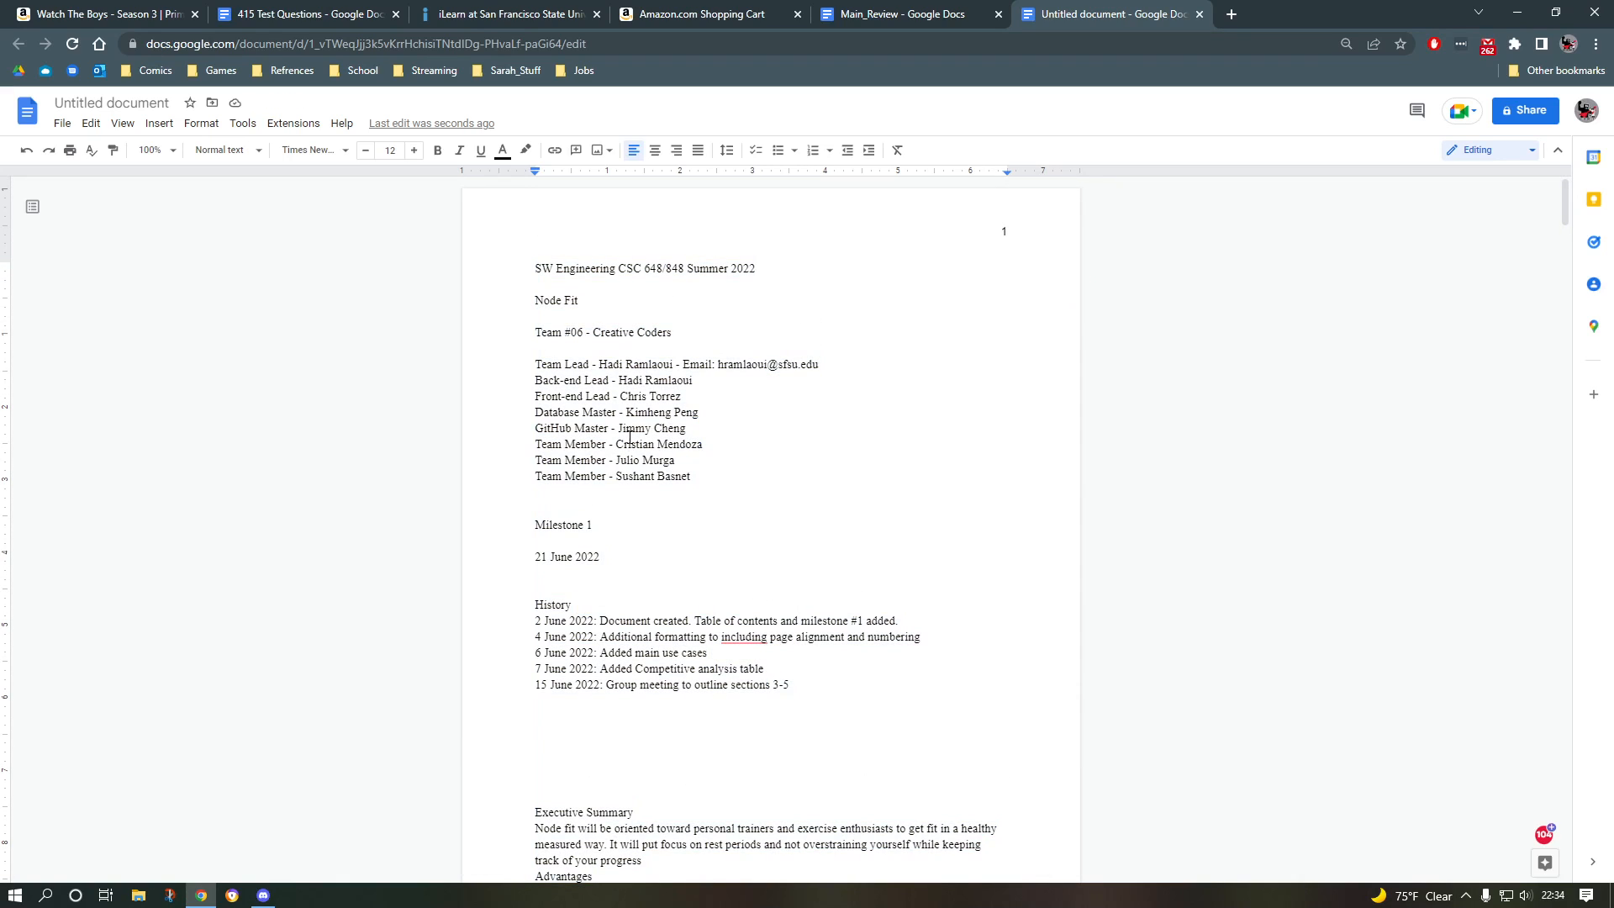
# Step: Center the cover block from "SW Engineering CSC 648/848 Summer 2022" through "21 June 2022"
pyautogui.click(530, 267)
pyautogui.moveTo(532, 269); pyautogui.dragTo(790, 565)
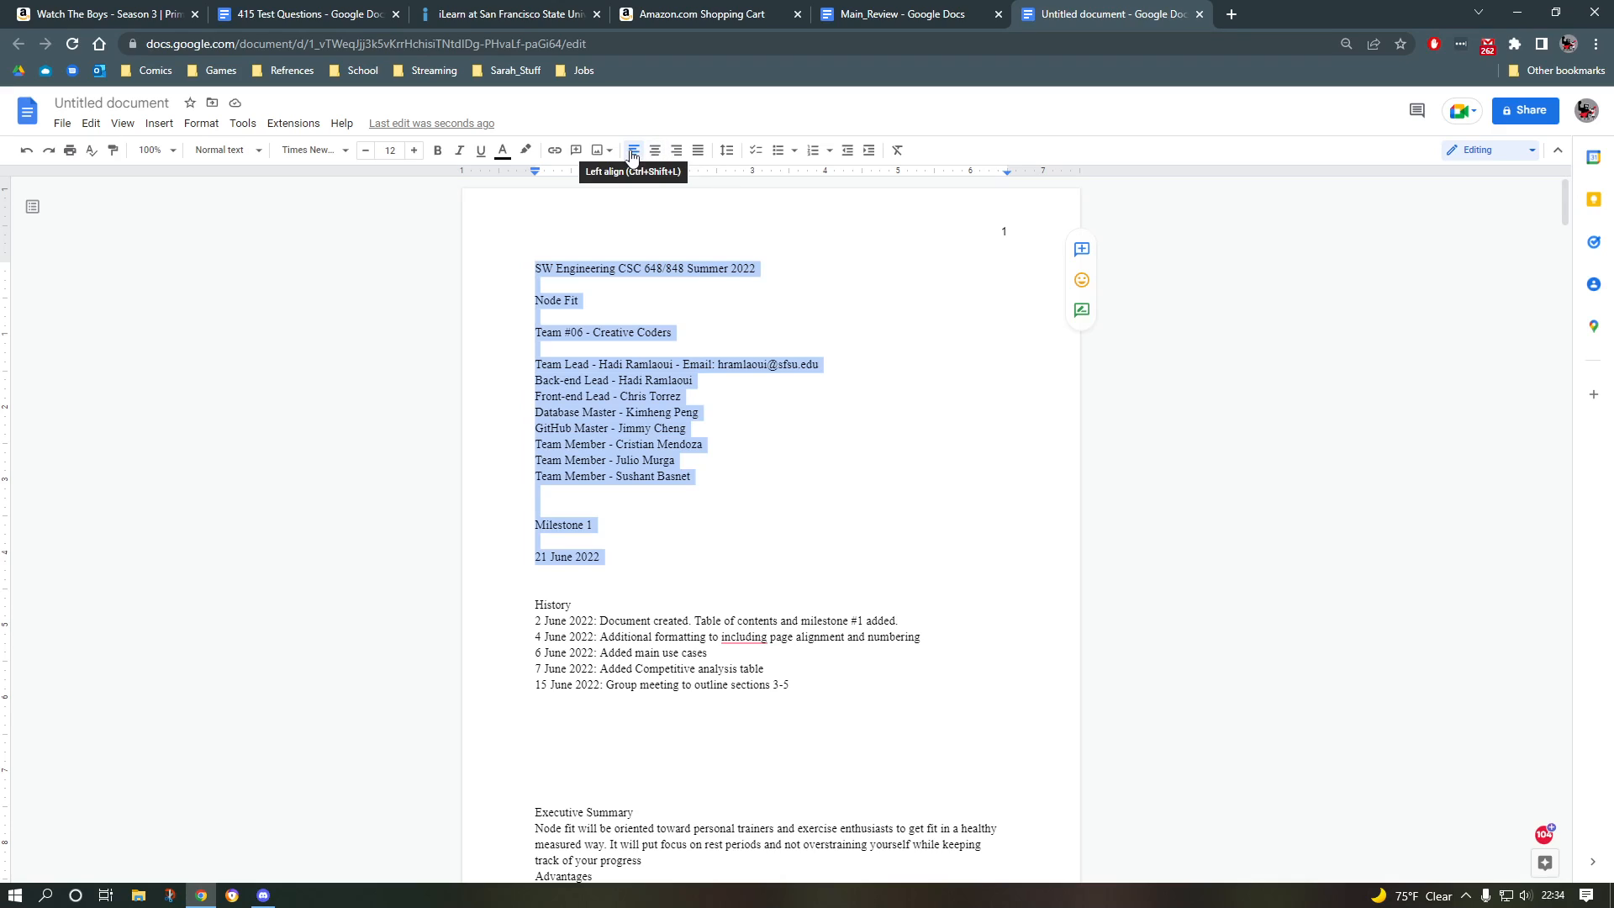
pyautogui.click(660, 158)
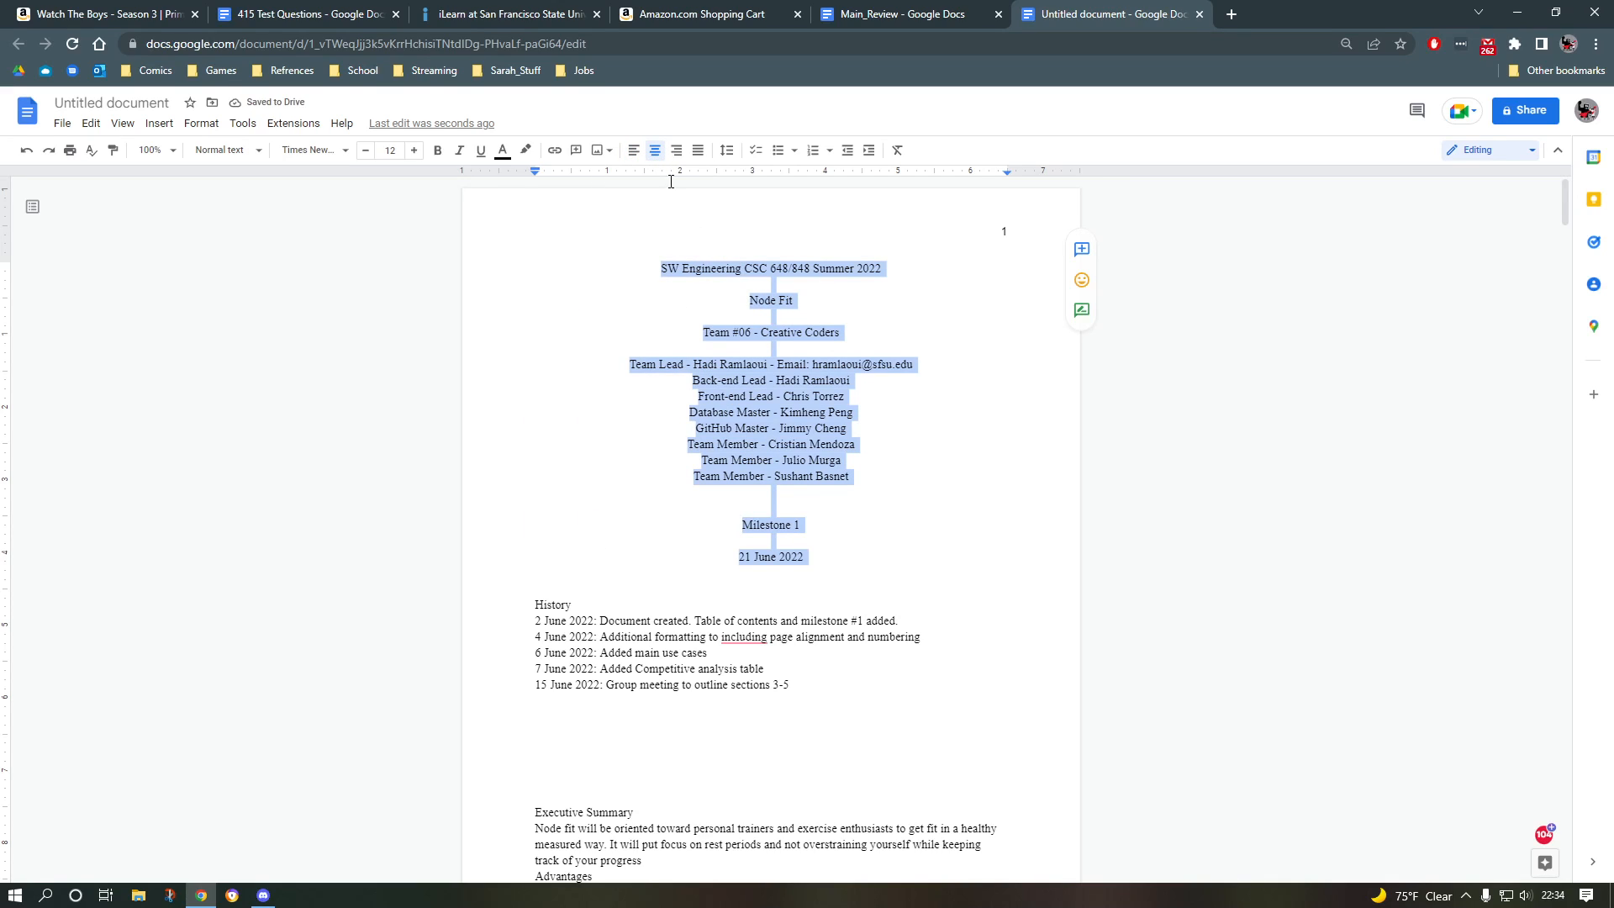
# Step: Select the History heading and its dated entries, try center and right alignment, and restore left alignment
pyautogui.click(540, 599)
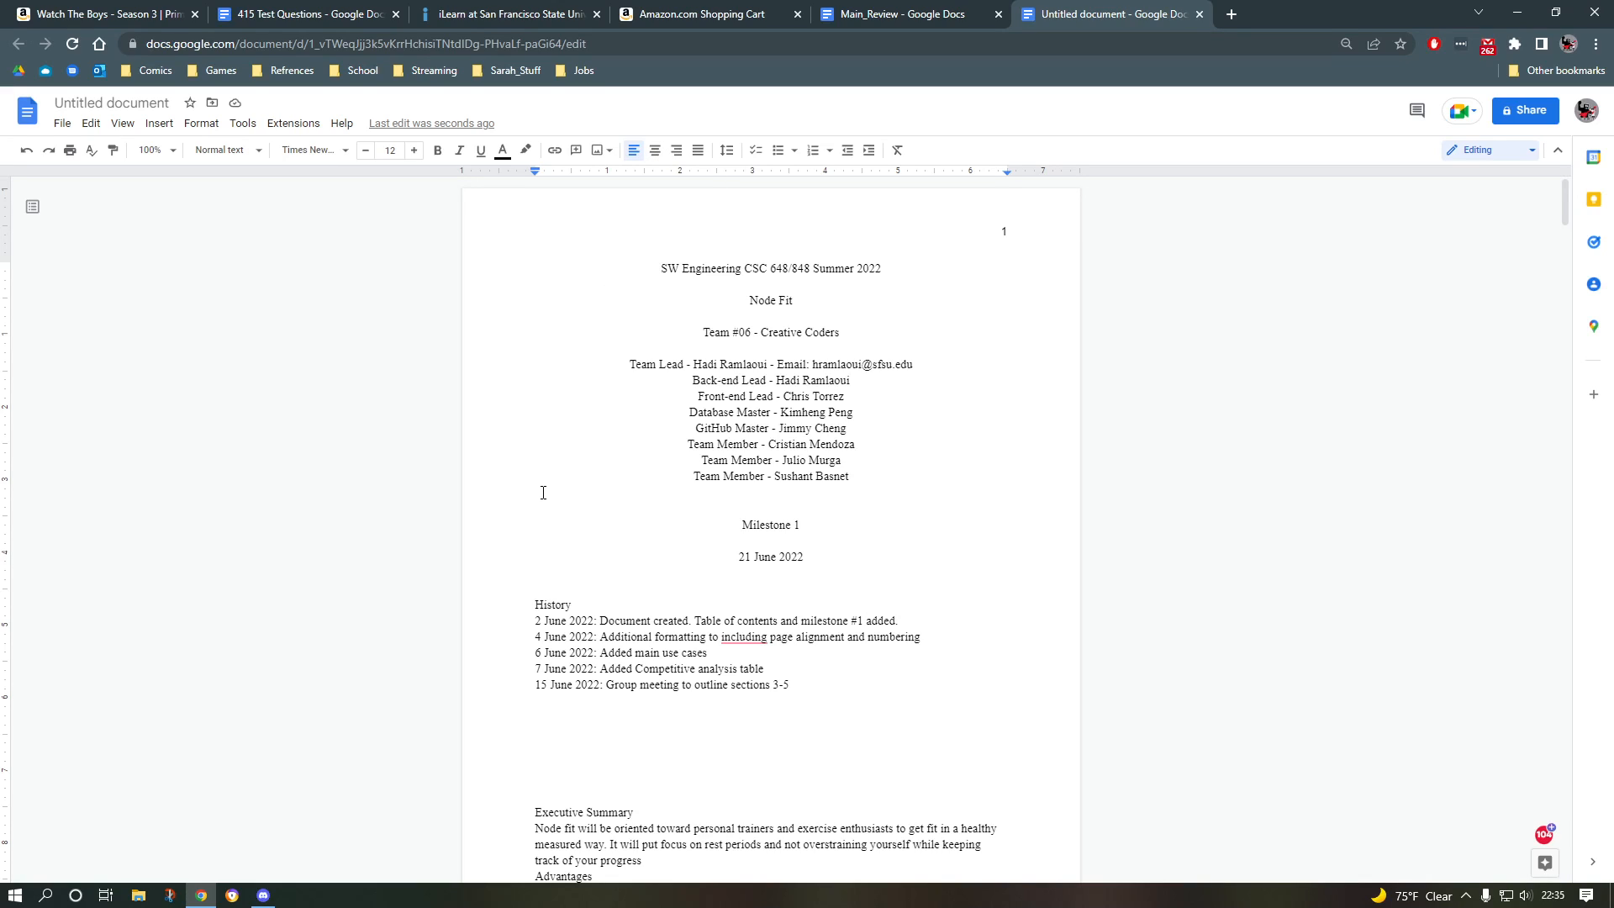
pyautogui.hotkey('shift', 'Down')
pyautogui.hotkey('shift', 'Down')
pyautogui.hotkey('shift', 'Down')
pyautogui.hotkey('shift', 'Down')
pyautogui.hotkey('shift', 'Down')
pyautogui.hotkey('shift', 'Down')
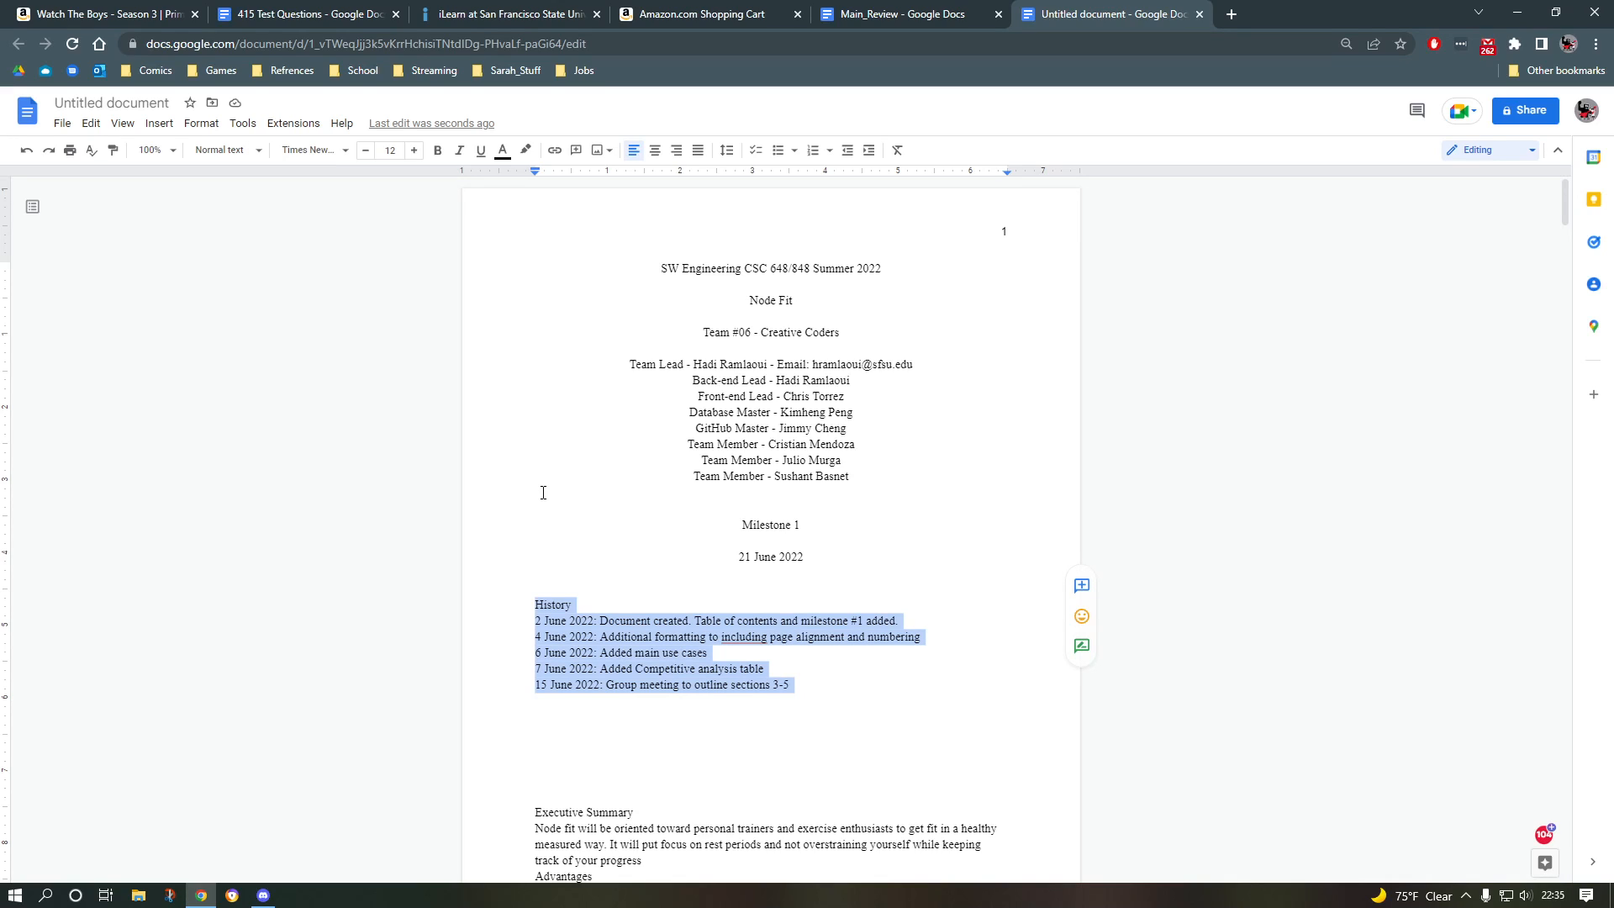
pyautogui.hotkey('ctrl', 'shift', 'e')
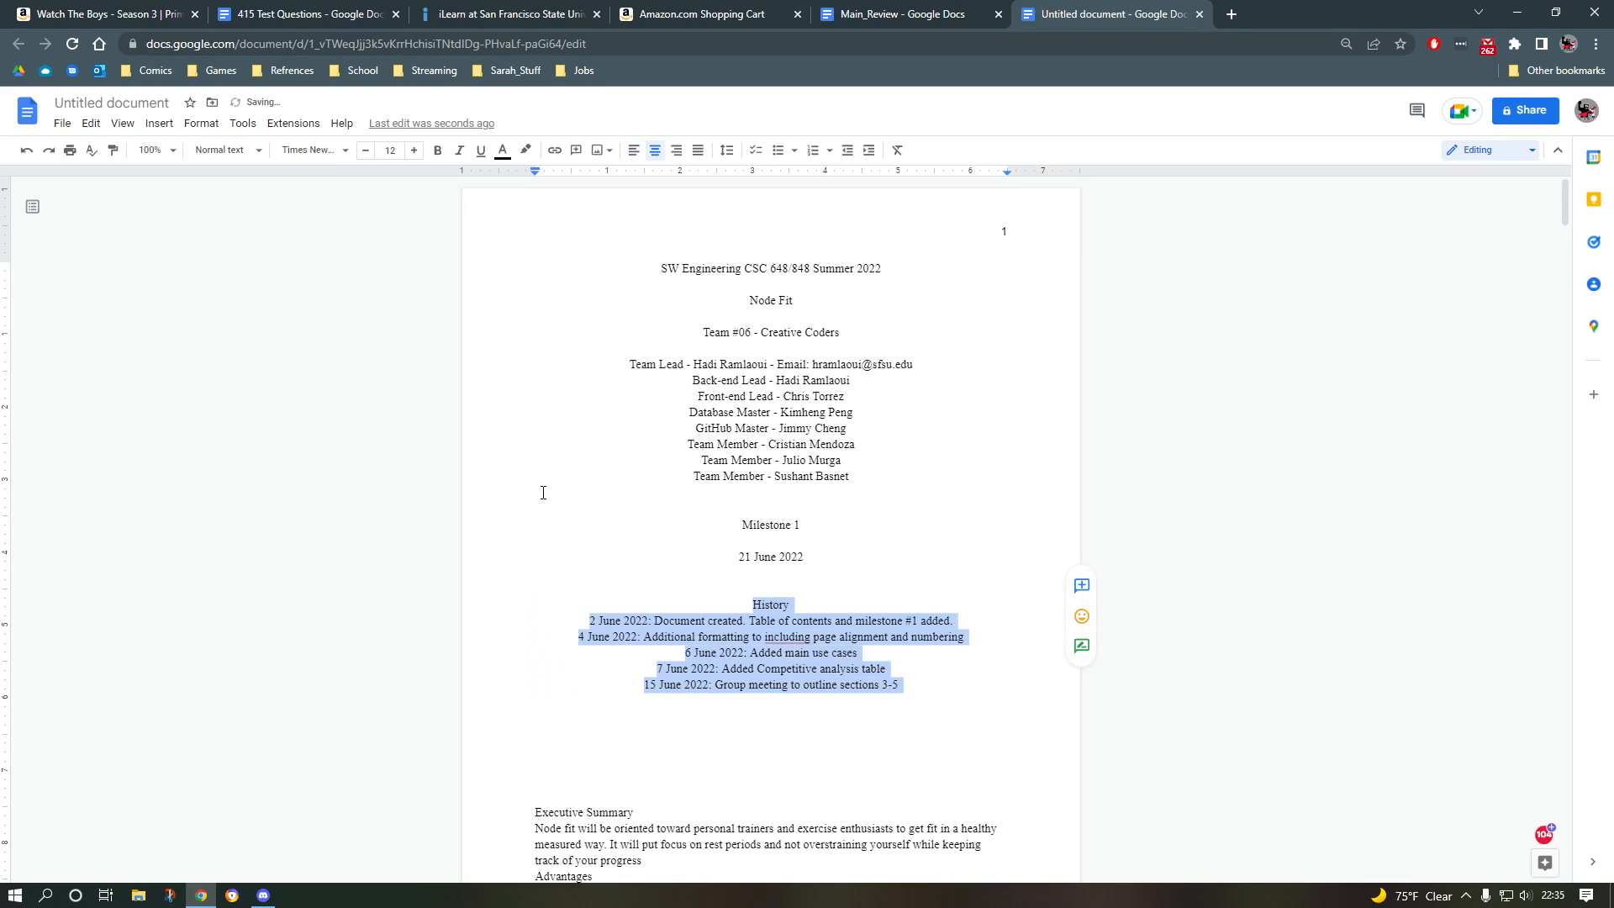
pyautogui.hotkey('ctrl', 'shift', 'l')
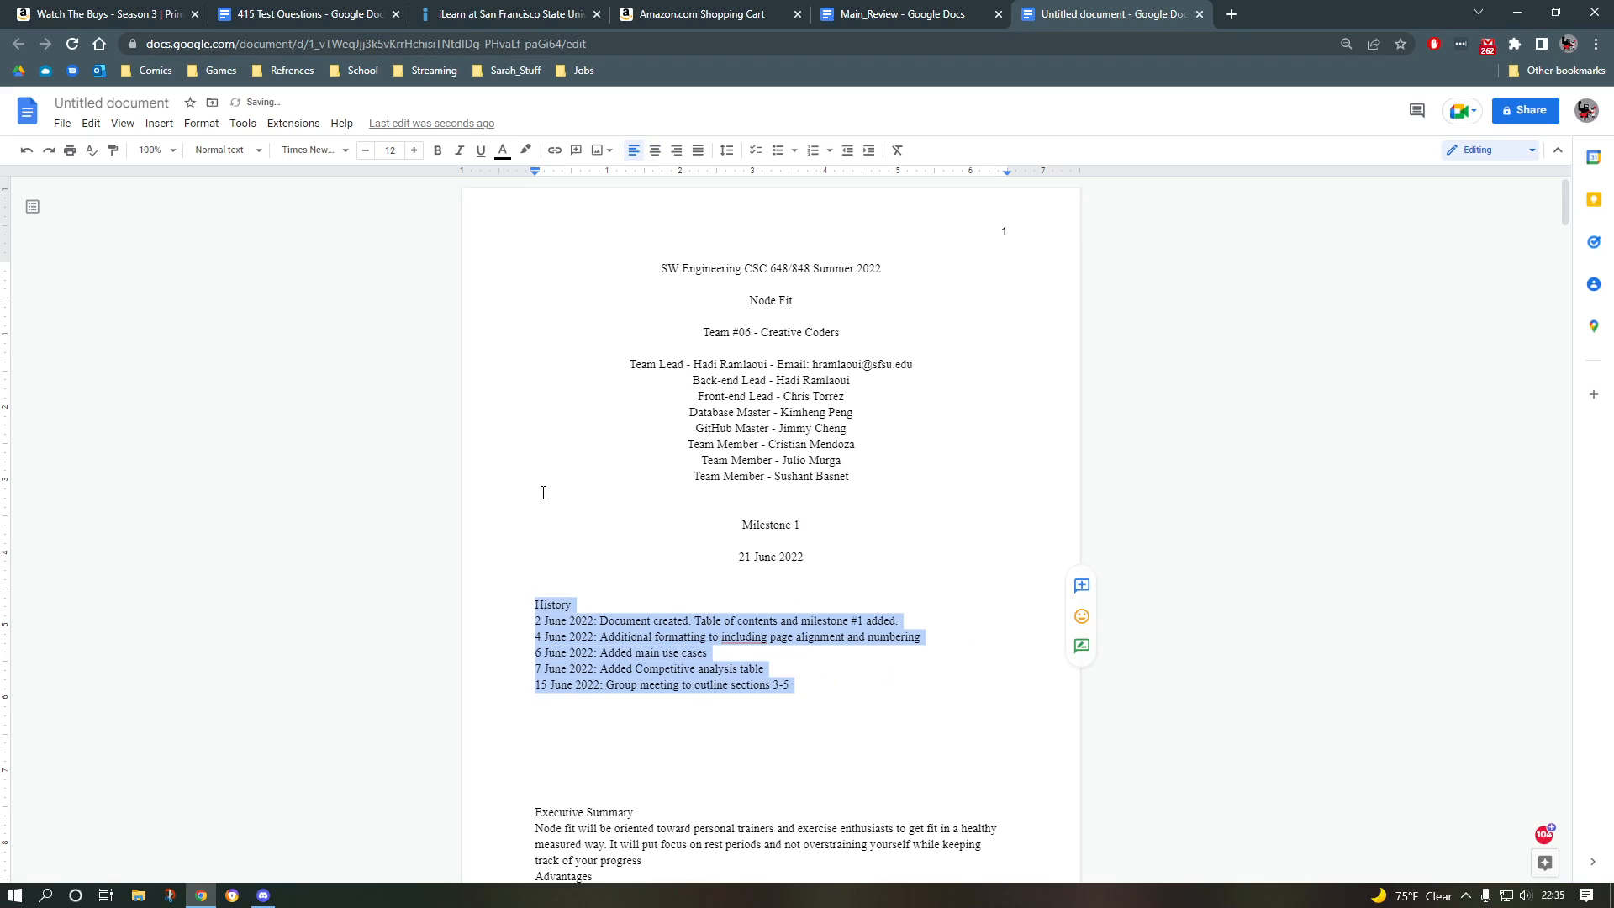
pyautogui.hotkey('ctrl', 'shift', 'r')
pyautogui.hotkey('ctrl', 'shift', 'l')
# Step: Insert blank lines before the "Executive Summary" heading to push it to the start of page 2
pyautogui.scroll(-4, 543, 491)
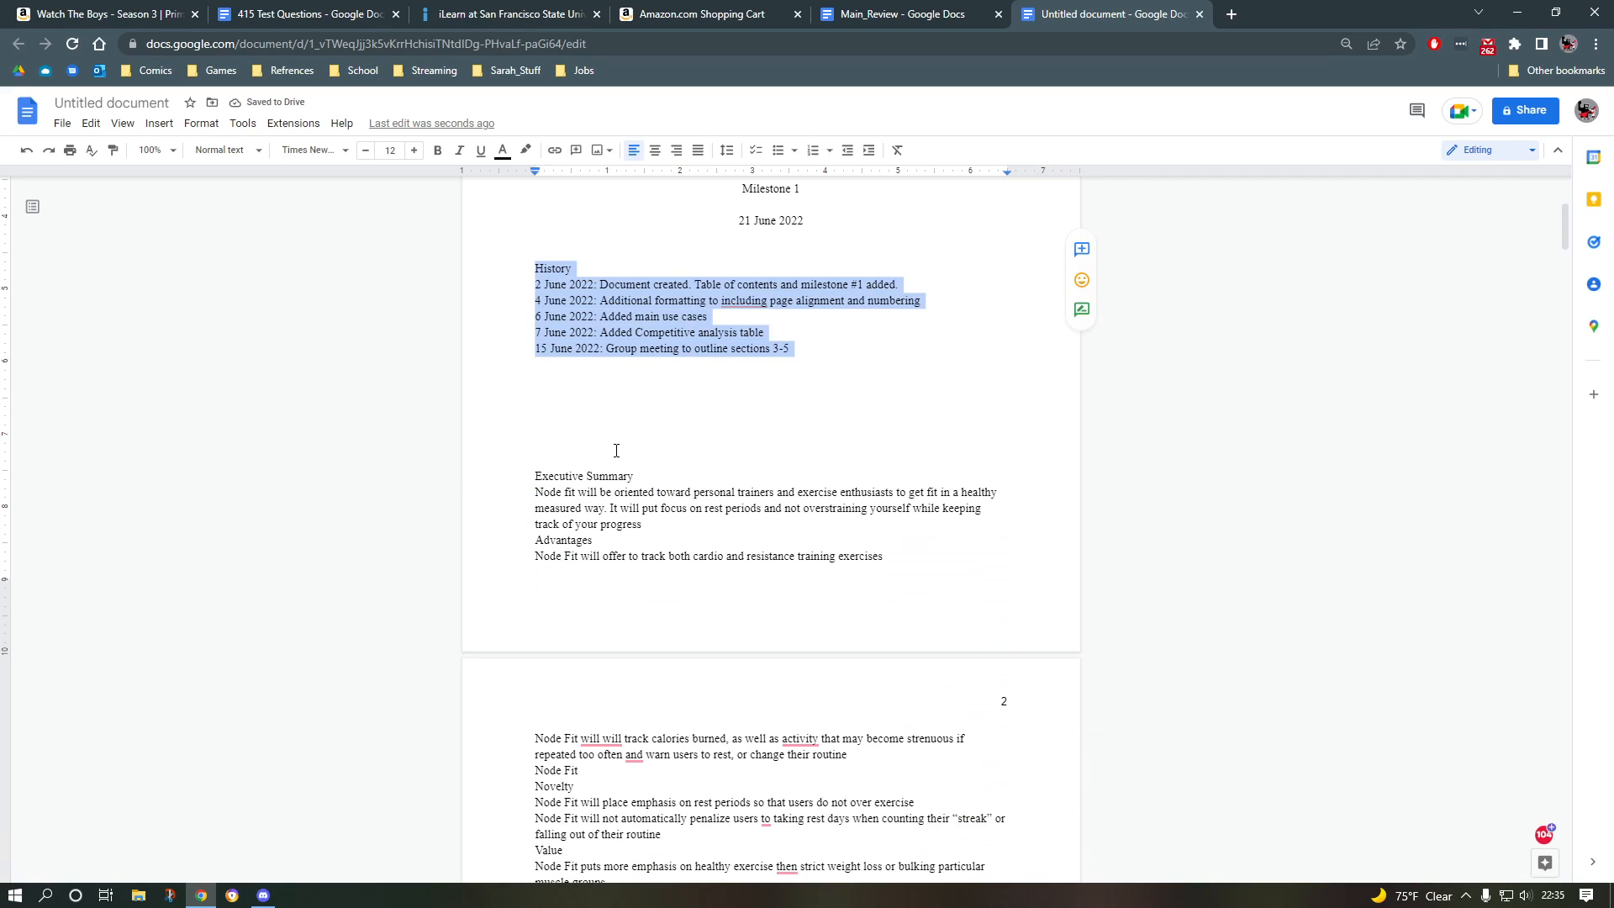
pyautogui.scroll(3, 618, 445)
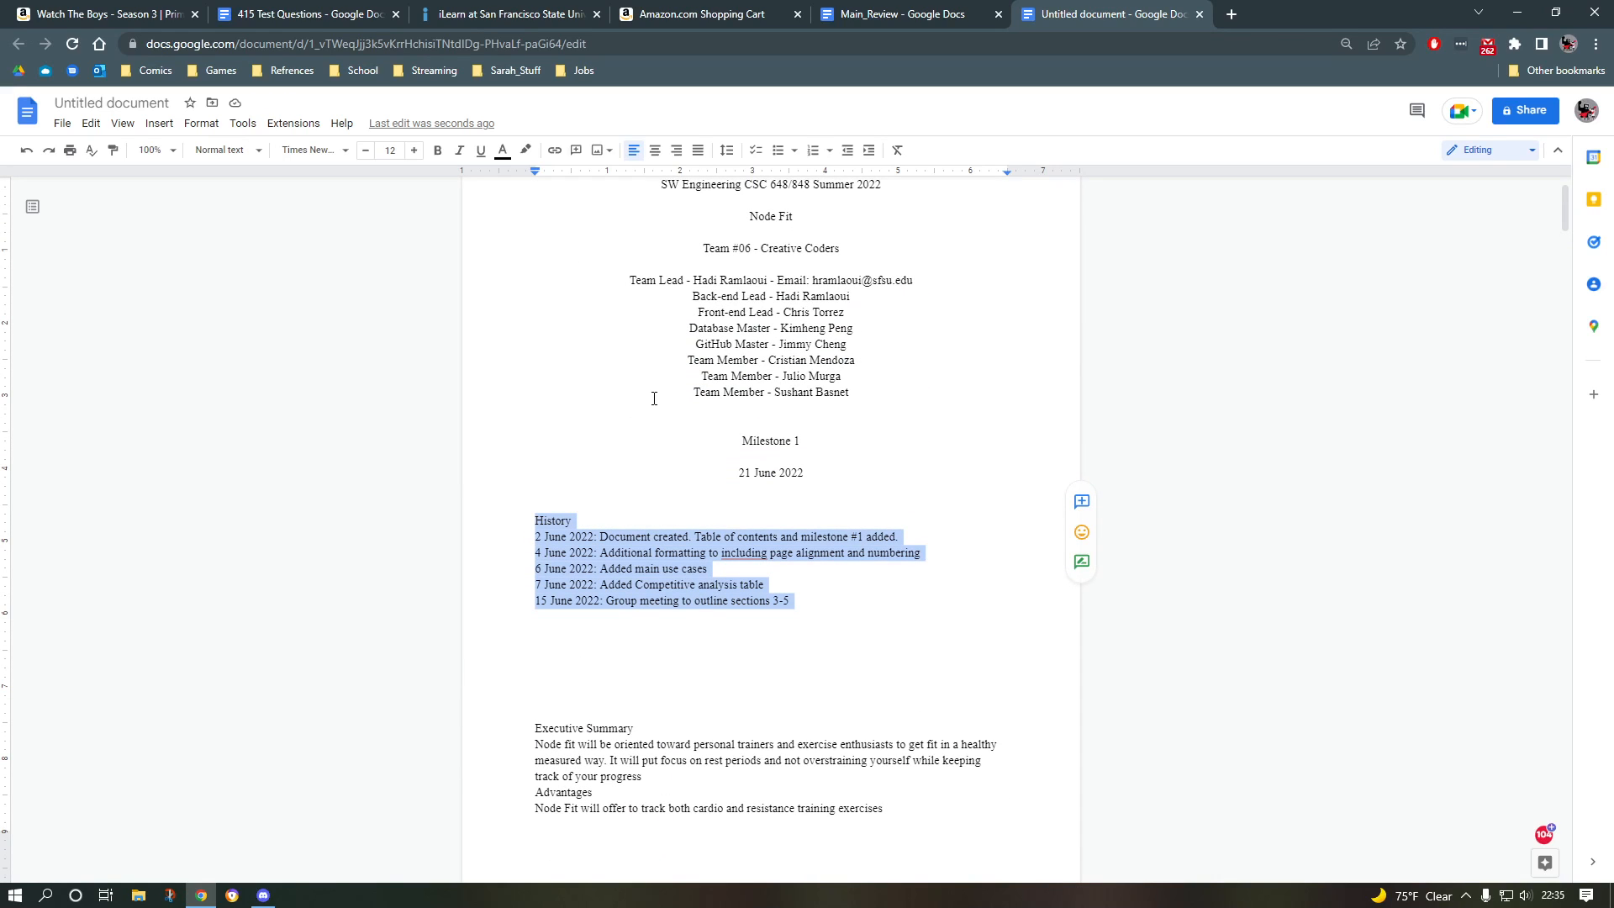
pyautogui.scroll(-4, 580, 352)
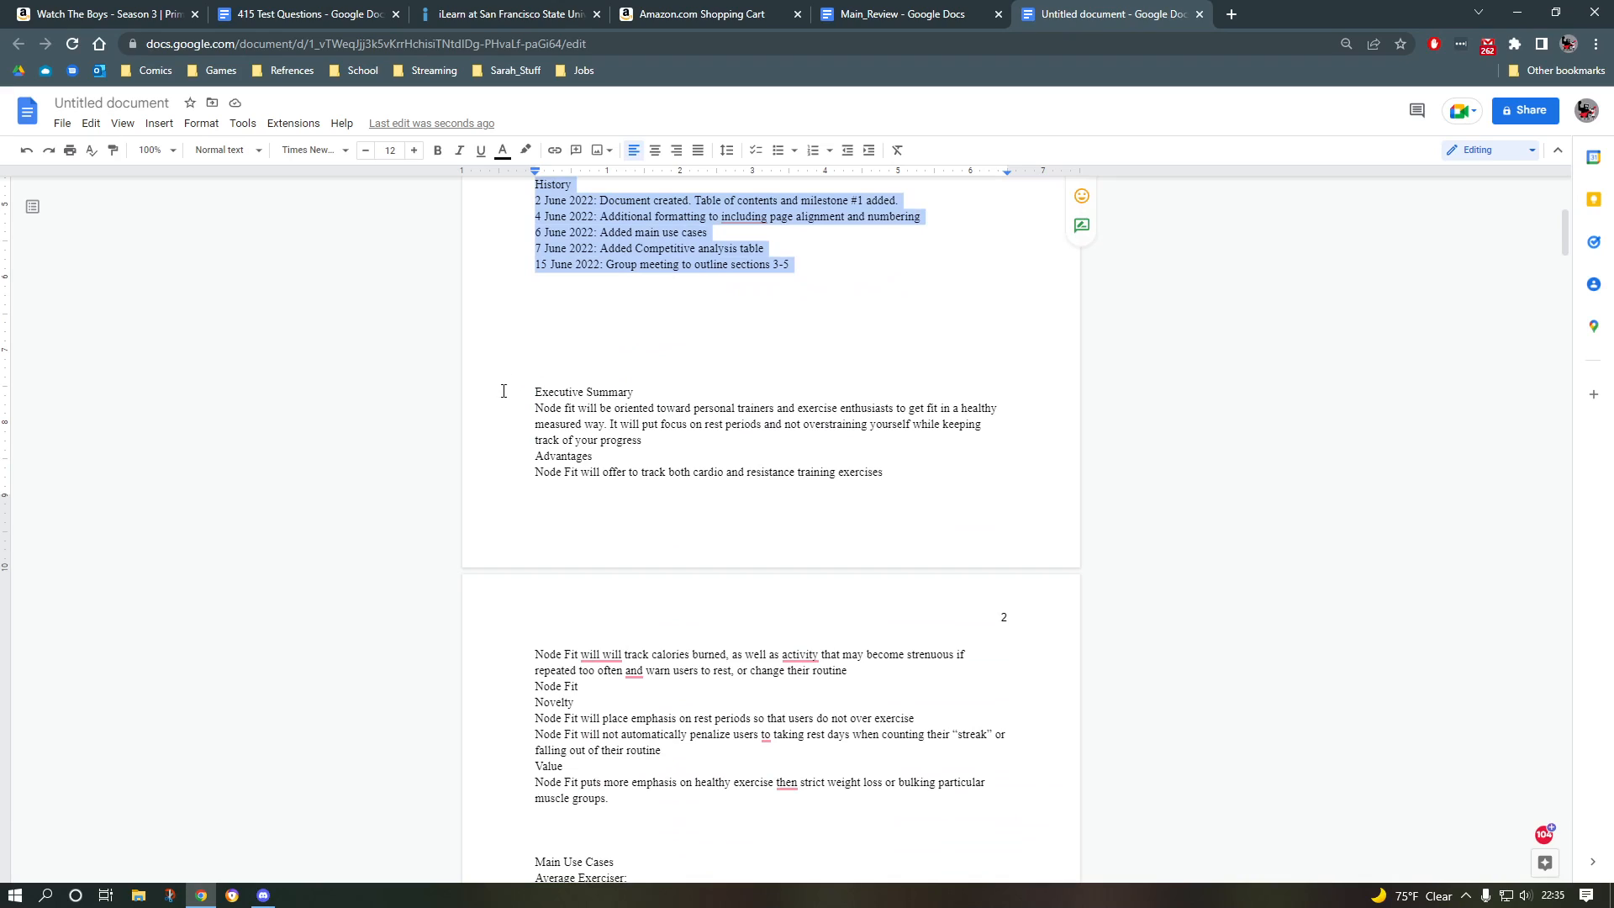
pyautogui.click(532, 389)
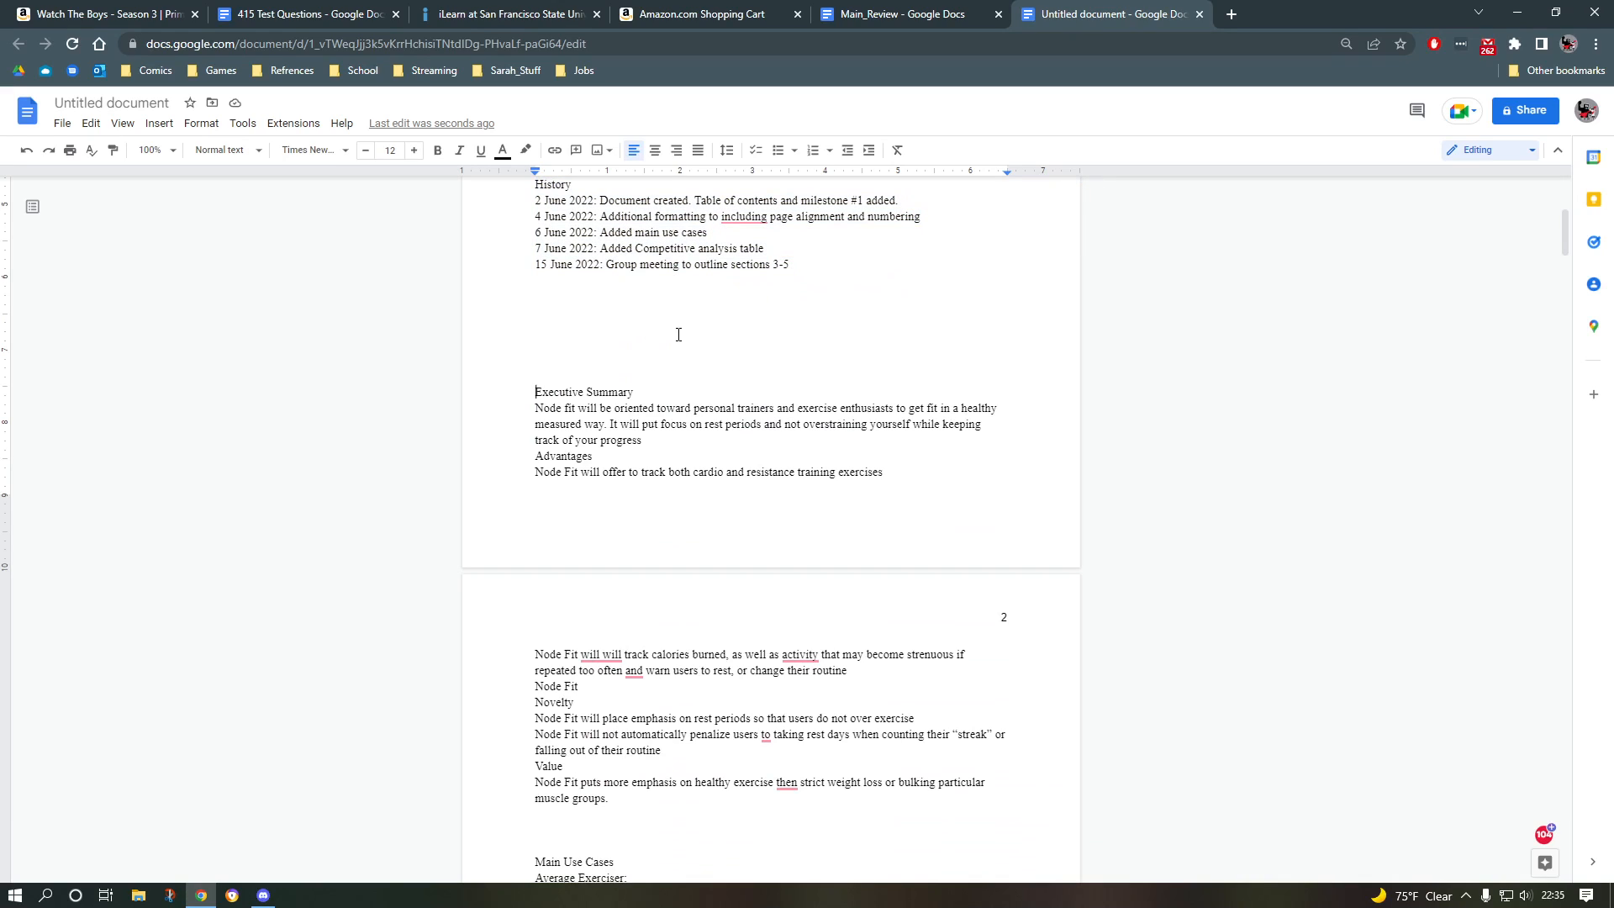
pyautogui.moveTo(635, 391); pyautogui.dragTo(535, 392)
pyautogui.click(537, 391)
pyautogui.press('Return')
pyautogui.press('Return')
pyautogui.press('Return')
pyautogui.press('Return')
pyautogui.press('Return')
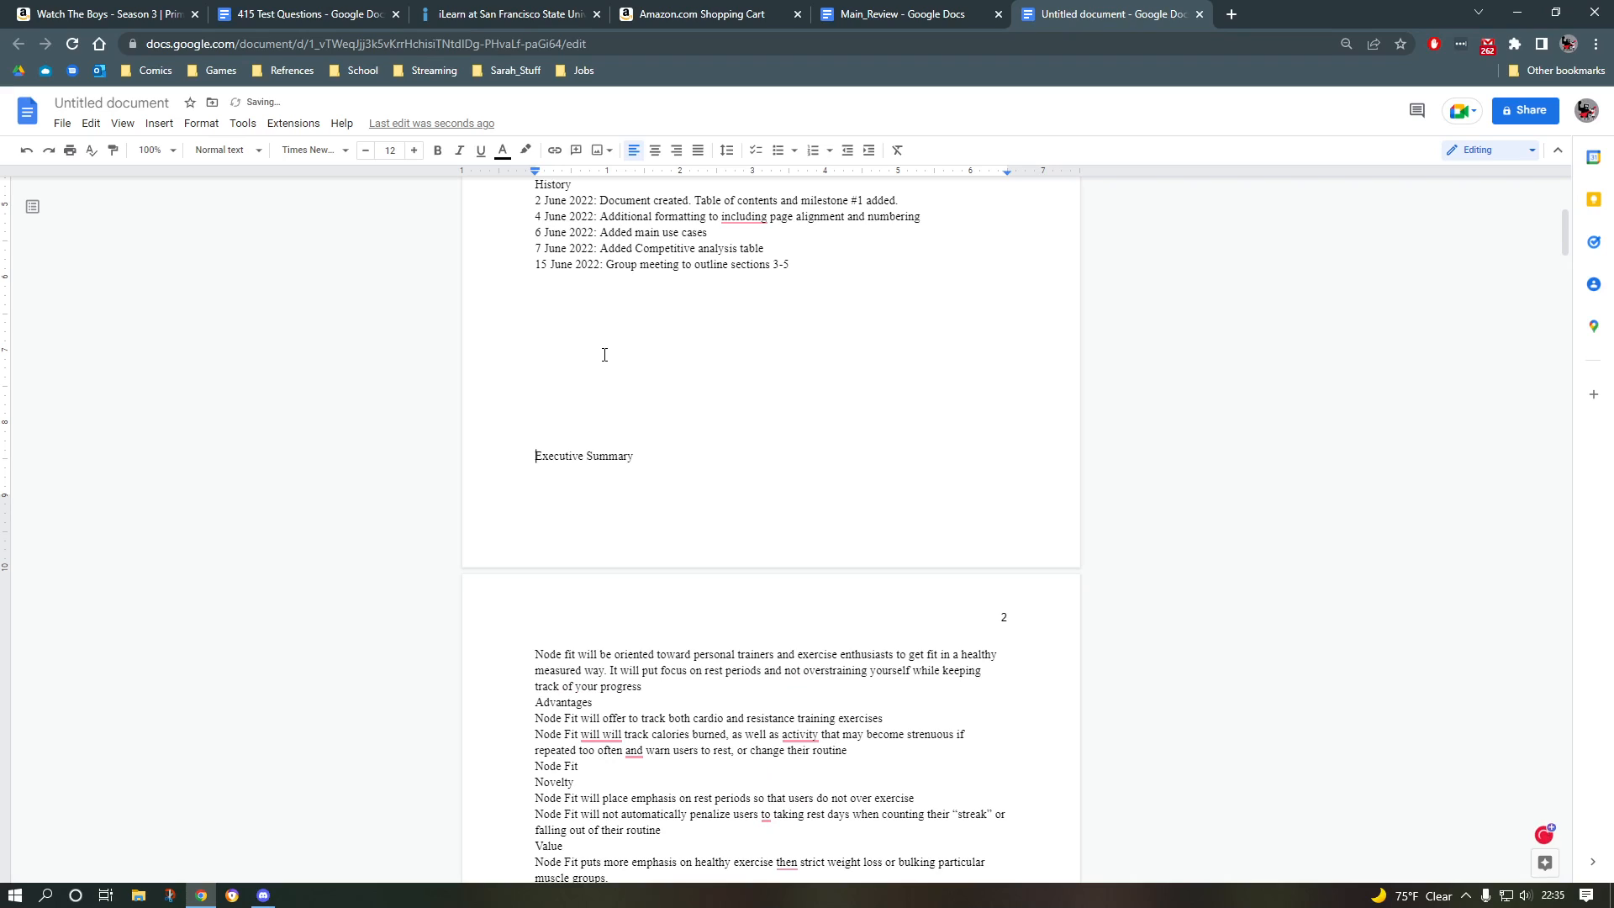
pyautogui.press('Return')
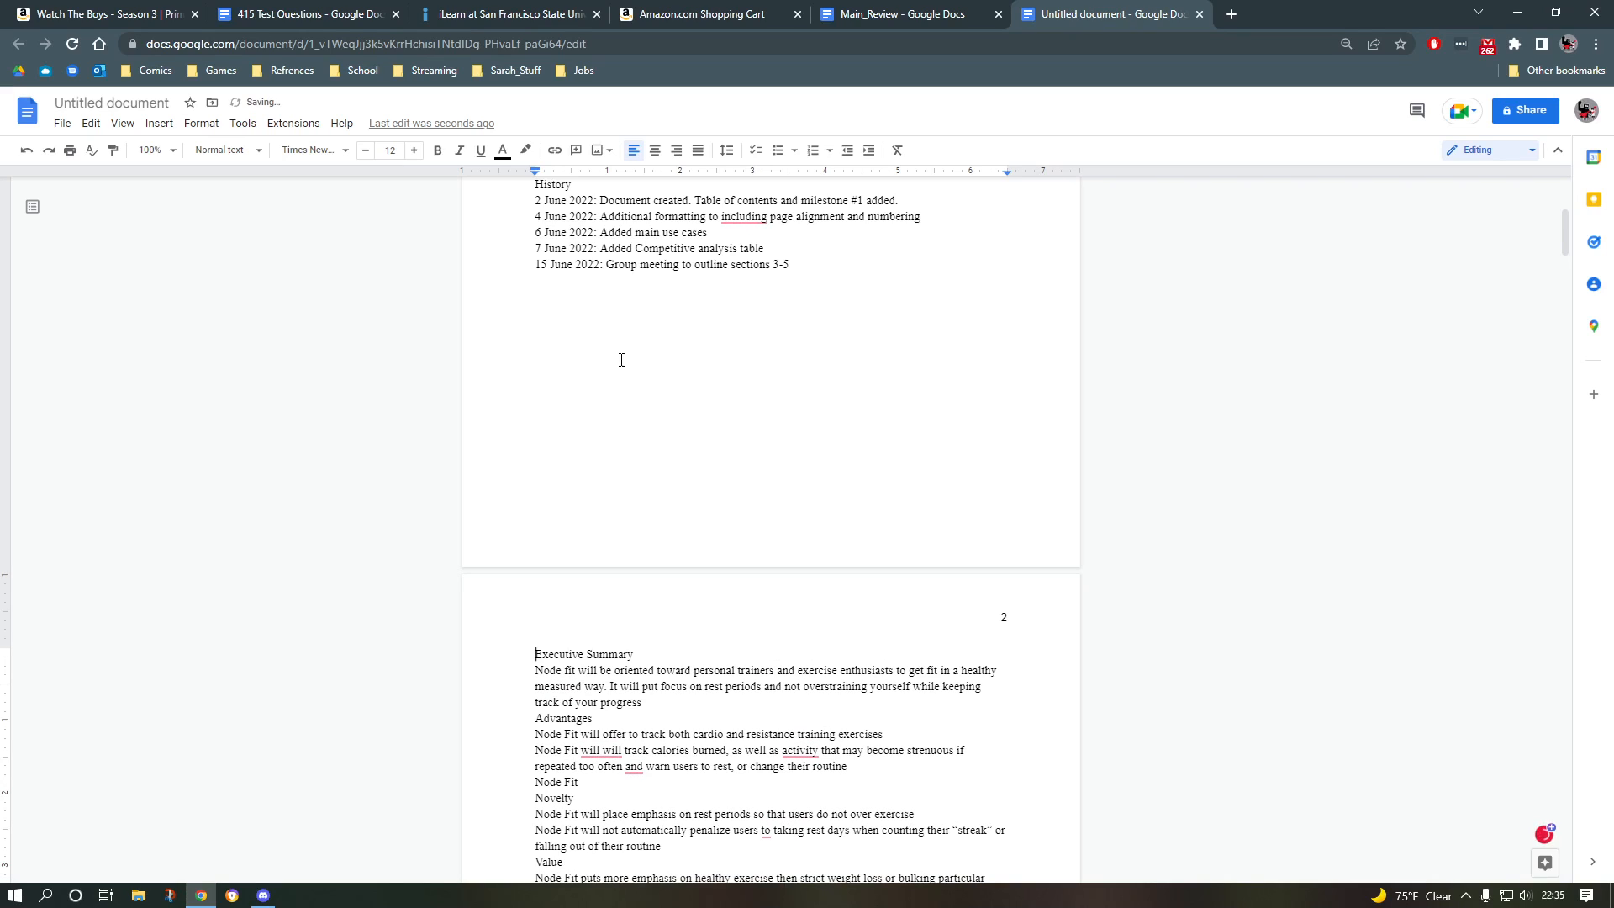
pyautogui.scroll(-1, 620, 360)
pyautogui.scroll(2, 664, 349)
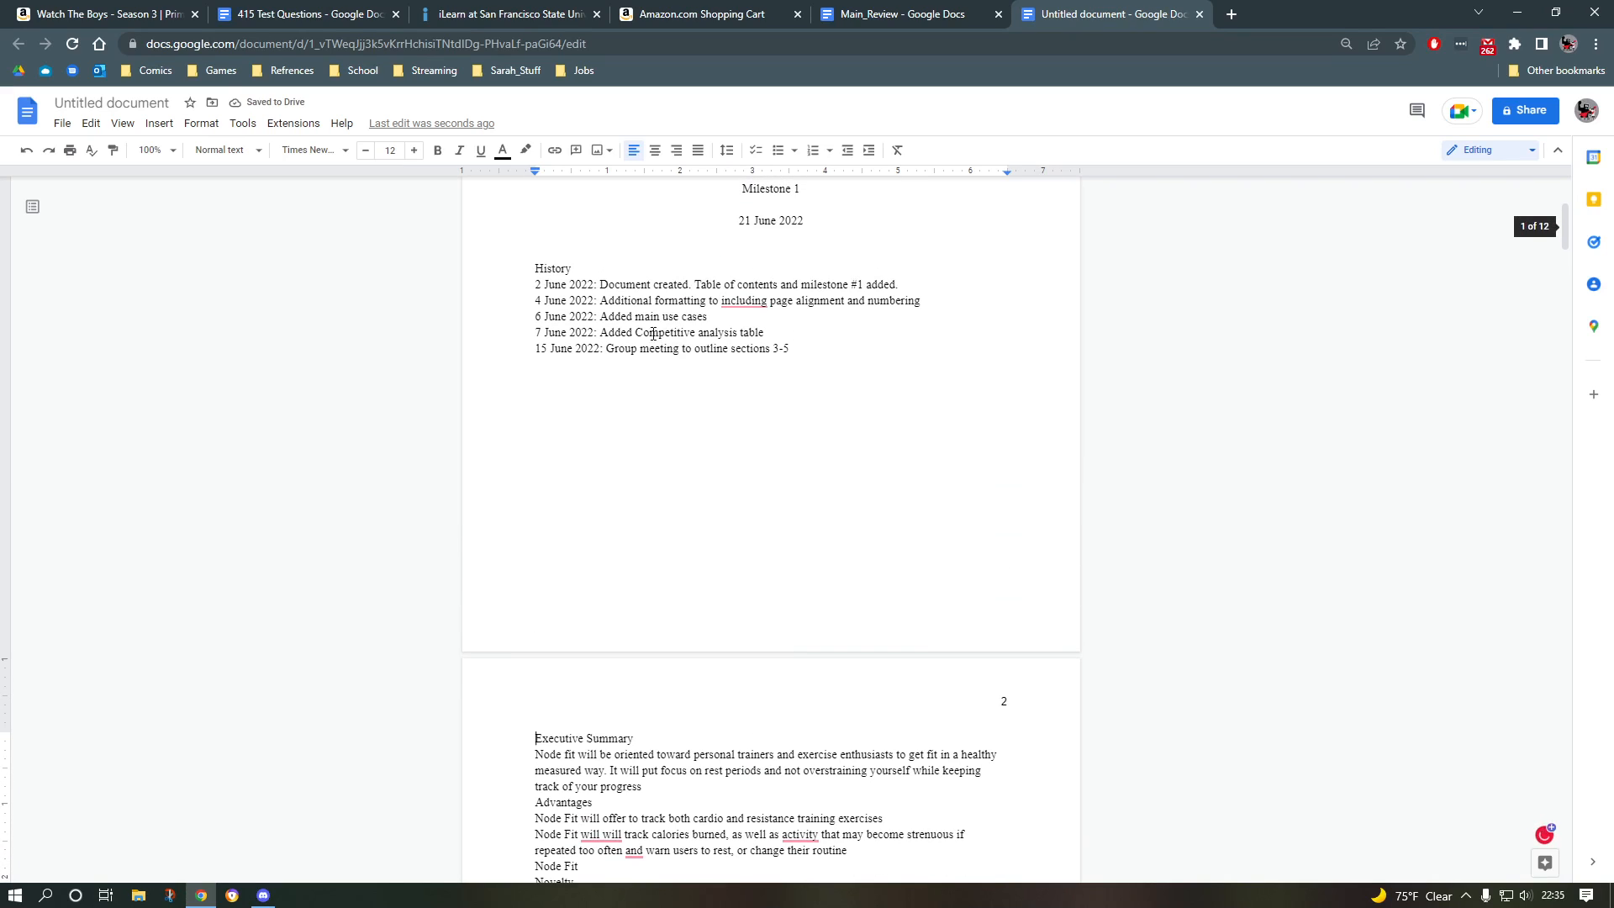
# Step: Copy the three History entries dated 6, 7 and 15 June 2022 and paste them on a new line below the list
pyautogui.moveTo(533, 317); pyautogui.dragTo(775, 346)
pyautogui.hotkey('ctrl', 'c')
pyautogui.click(784, 352)
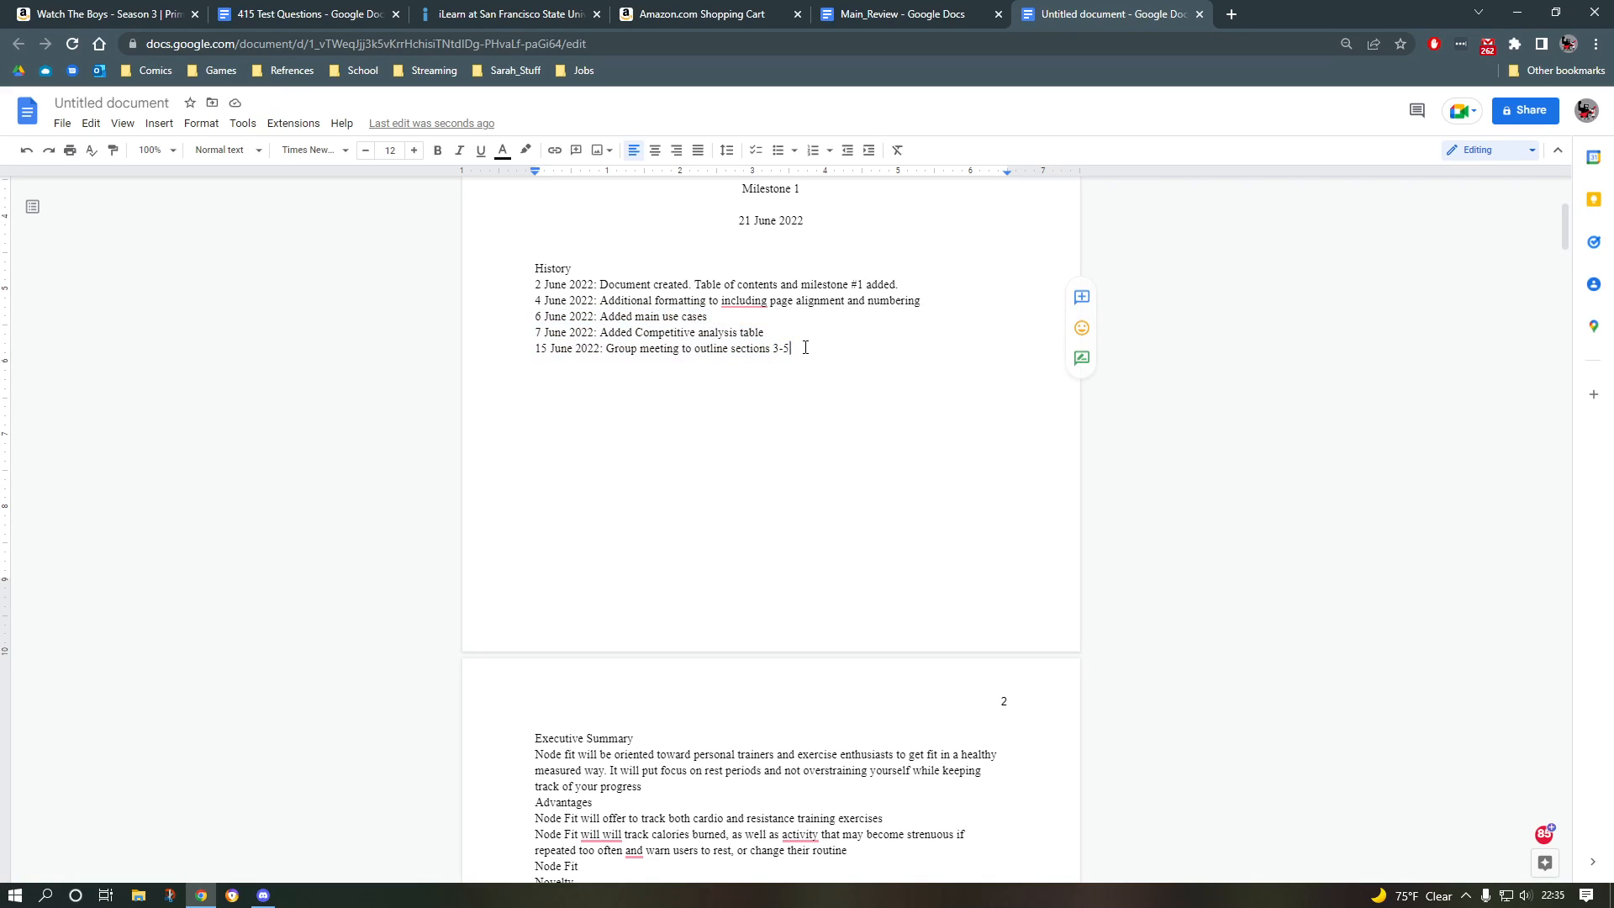
pyautogui.press('Return')
pyautogui.hotkey('ctrl', 'v')
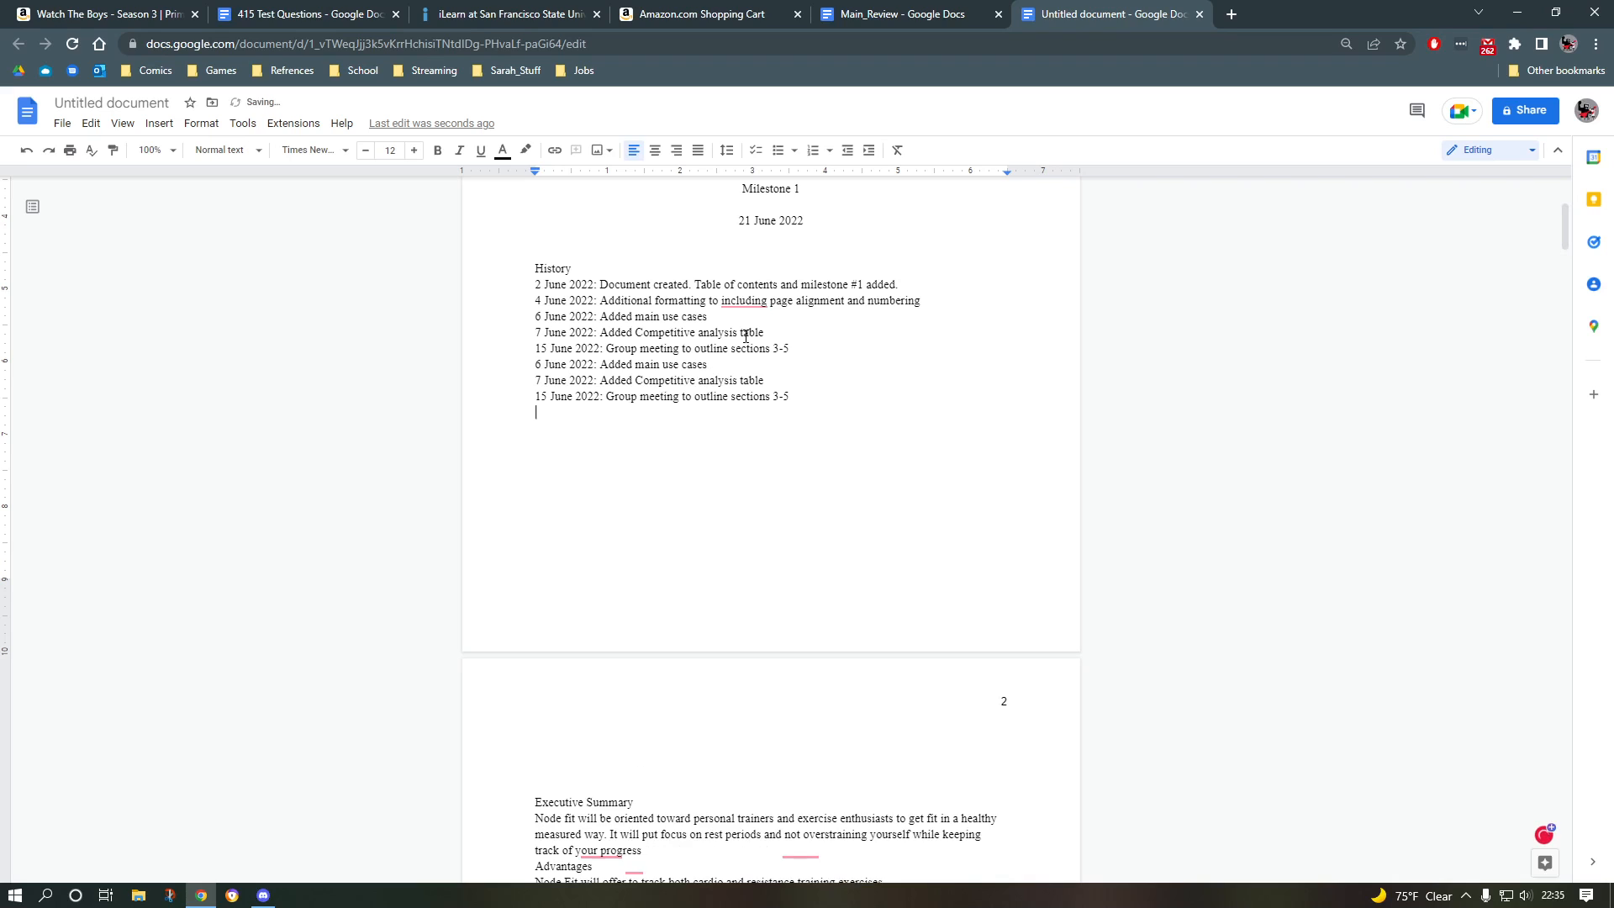
# Step: Delete the blank lines that push the "Executive Summary" heading onto page 2
pyautogui.scroll(-6, 746, 334)
pyautogui.scroll(2, 719, 317)
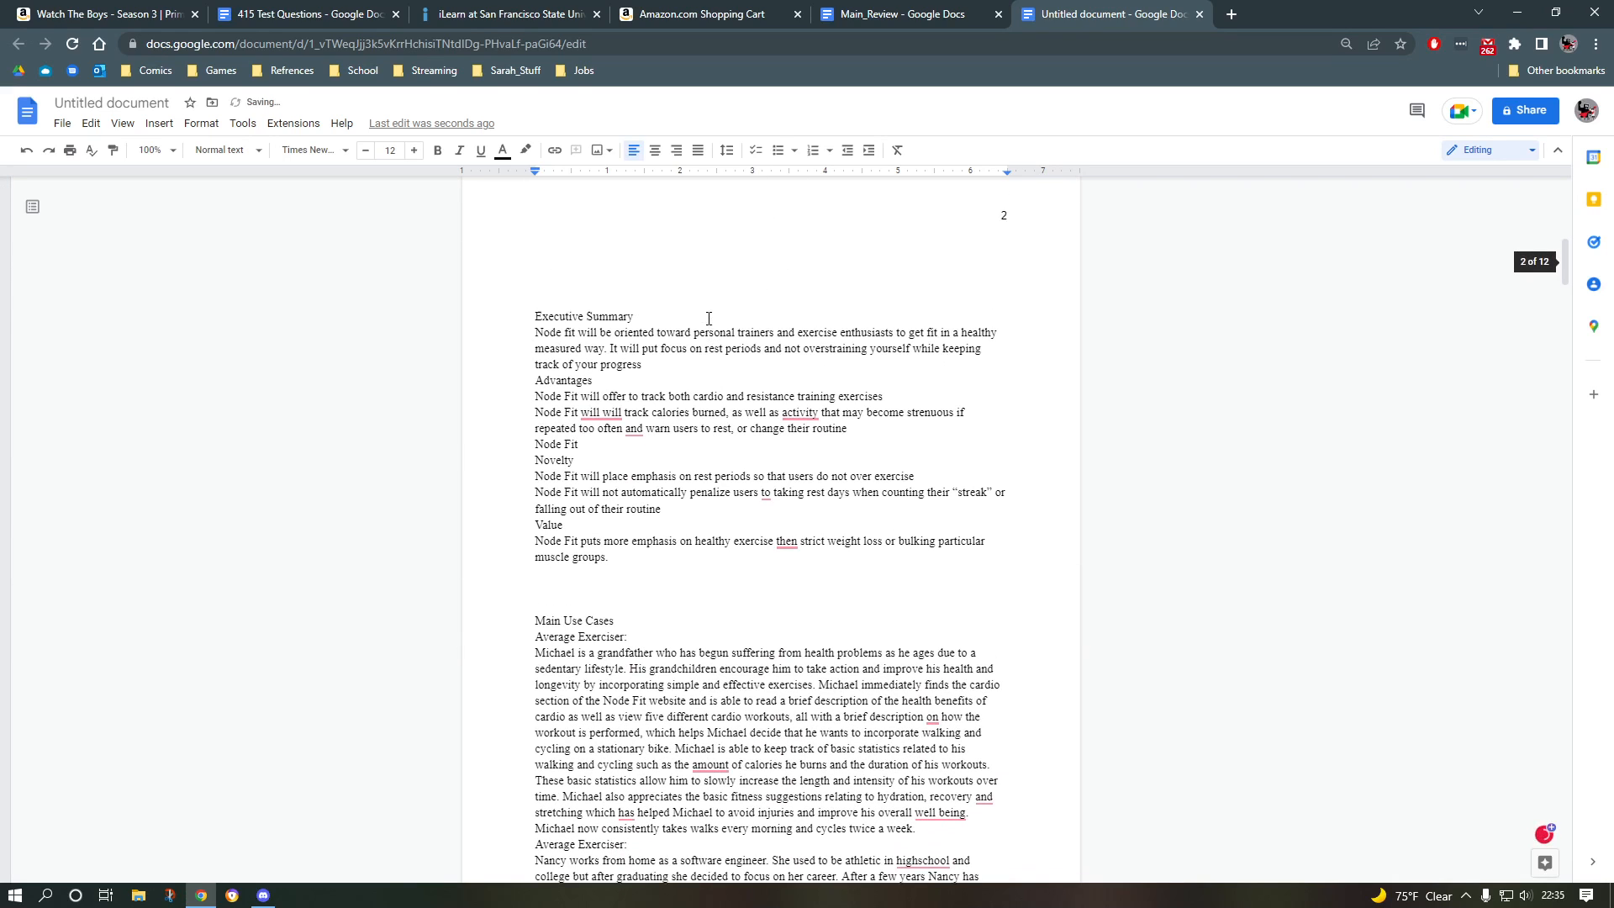
pyautogui.moveTo(580, 437); pyautogui.dragTo(567, 470)
pyautogui.click(545, 450)
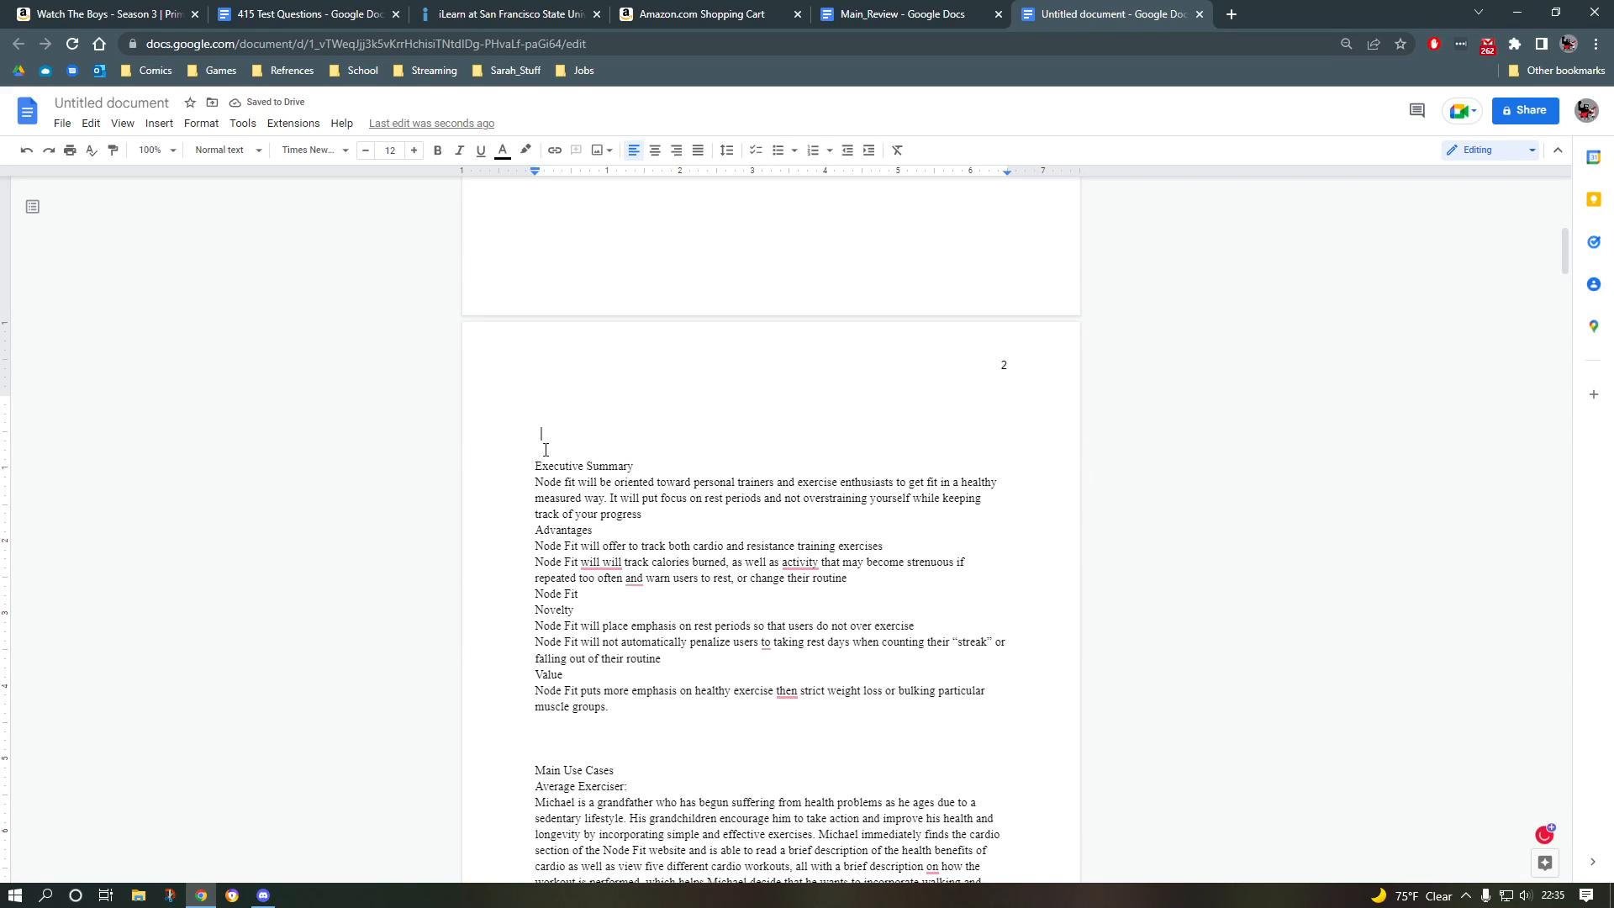
pyautogui.press('Down')
pyautogui.press('Down')
pyautogui.press('Up')
pyautogui.press('BackSpace')
pyautogui.press('BackSpace')
pyautogui.press('BackSpace')
pyautogui.press('BackSpace')
pyautogui.press('BackSpace')
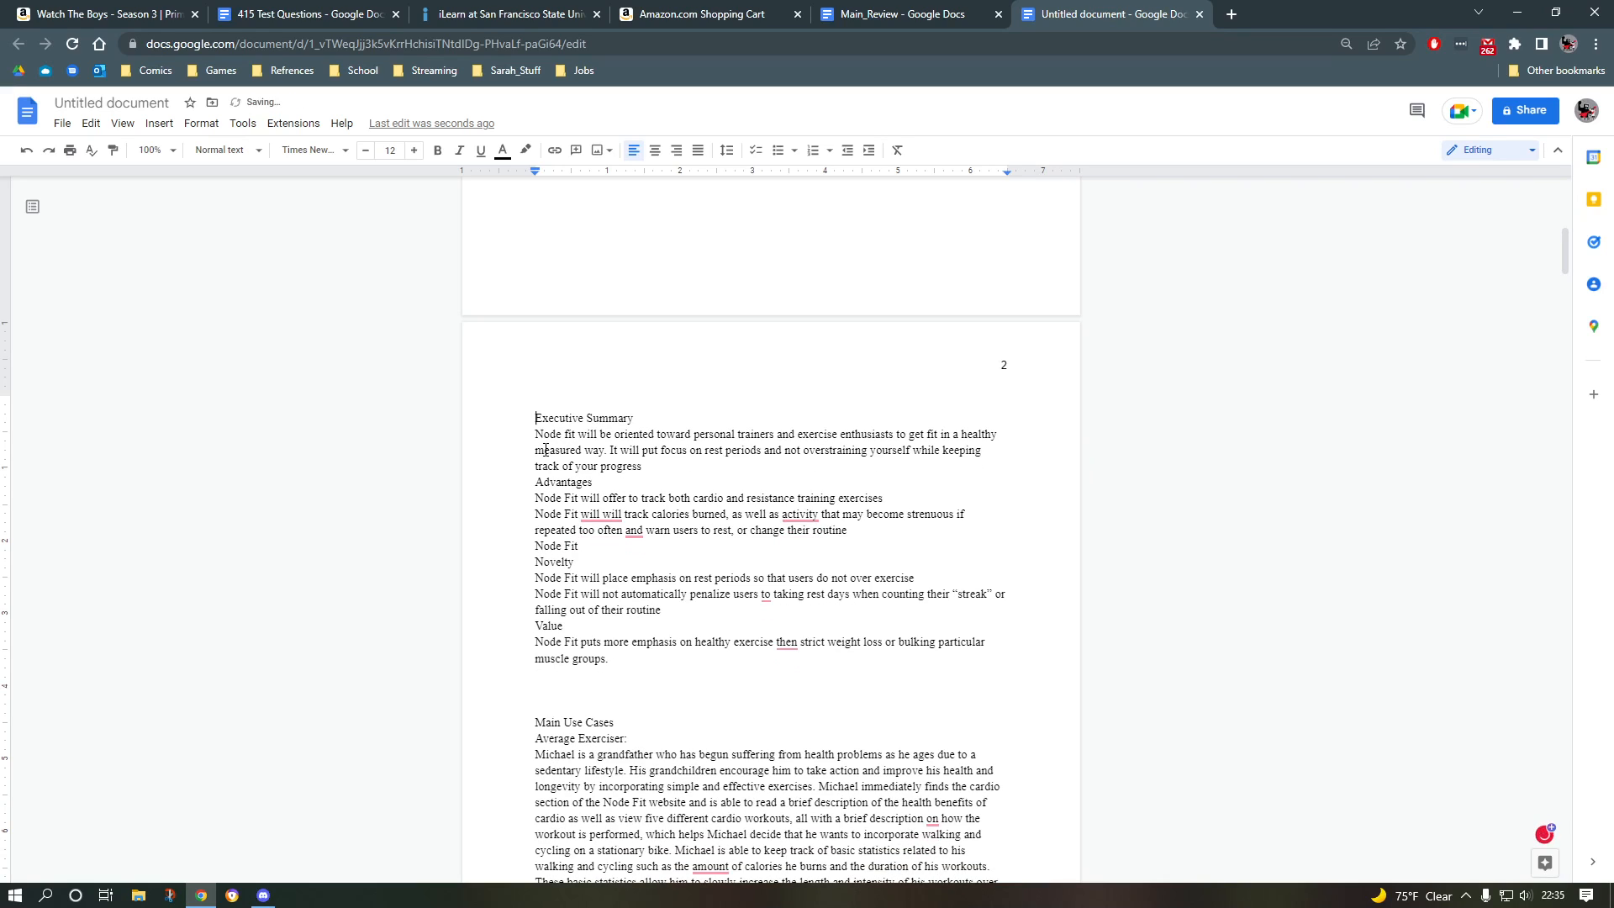
pyautogui.press('Return')
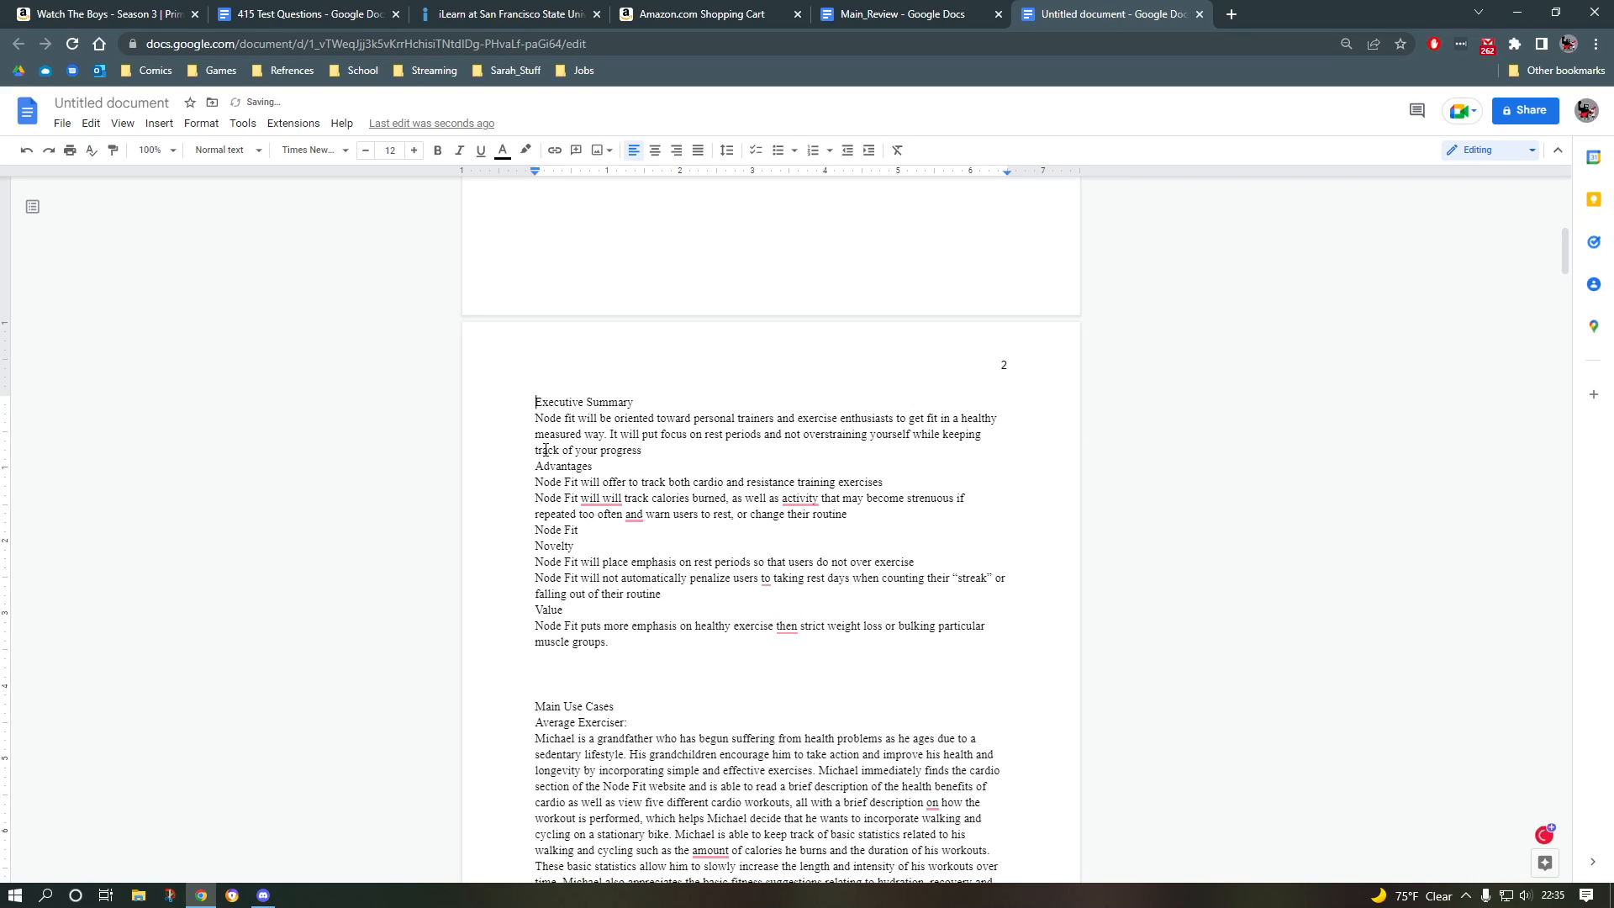
pyautogui.press('BackSpace')
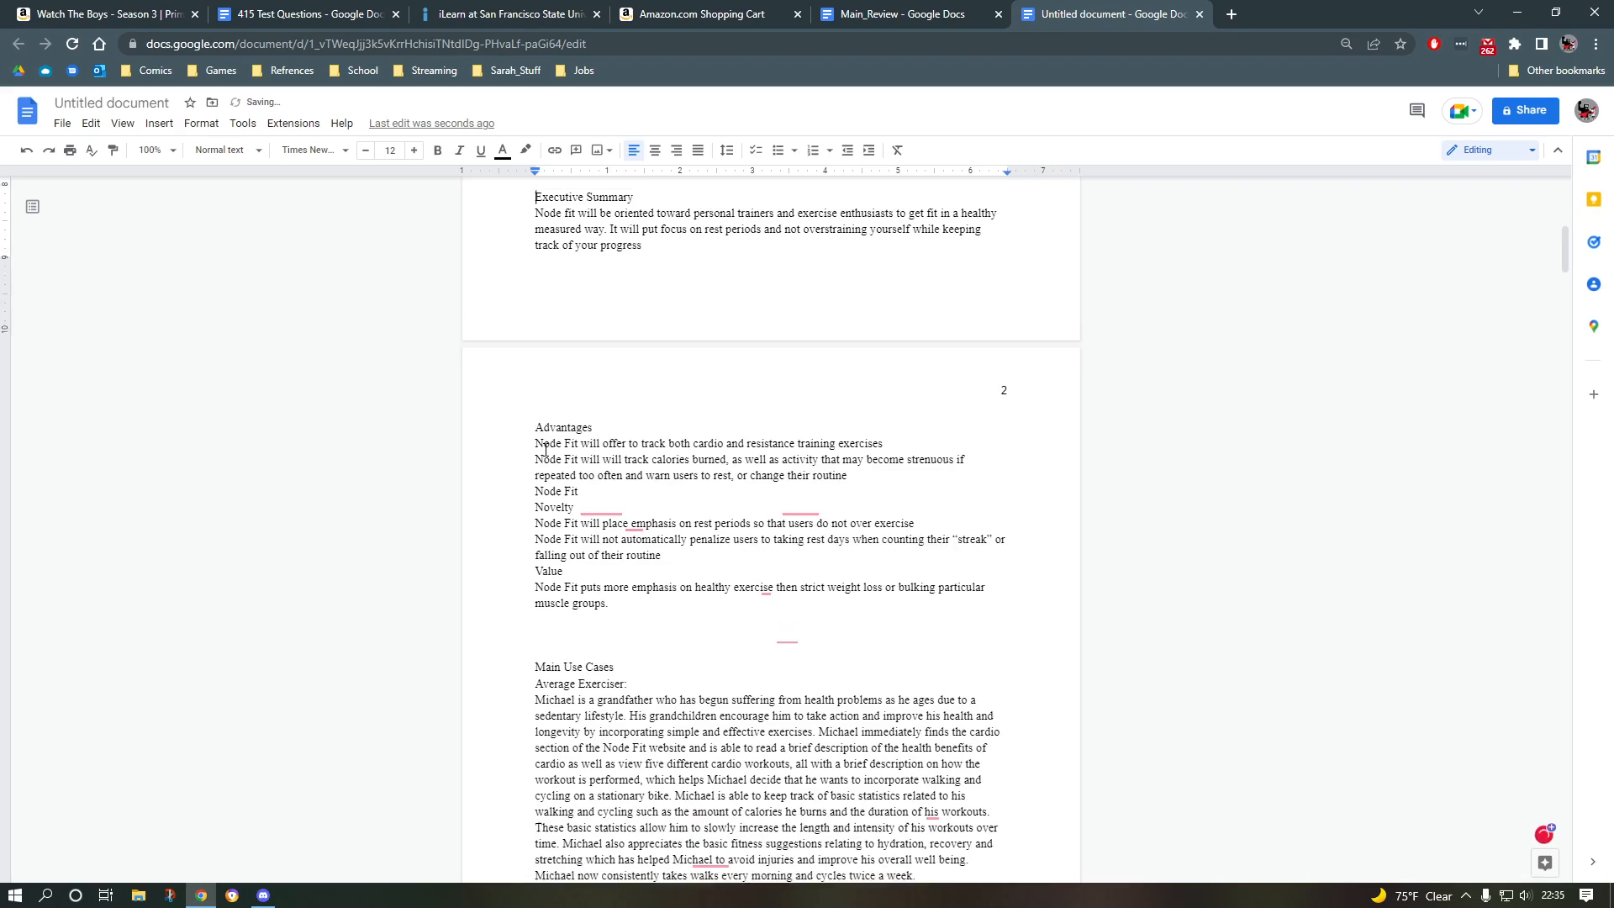
# Step: Insert a page break before the "Executive Summary" heading and check the layout around it
pyautogui.scroll(2, 559, 445)
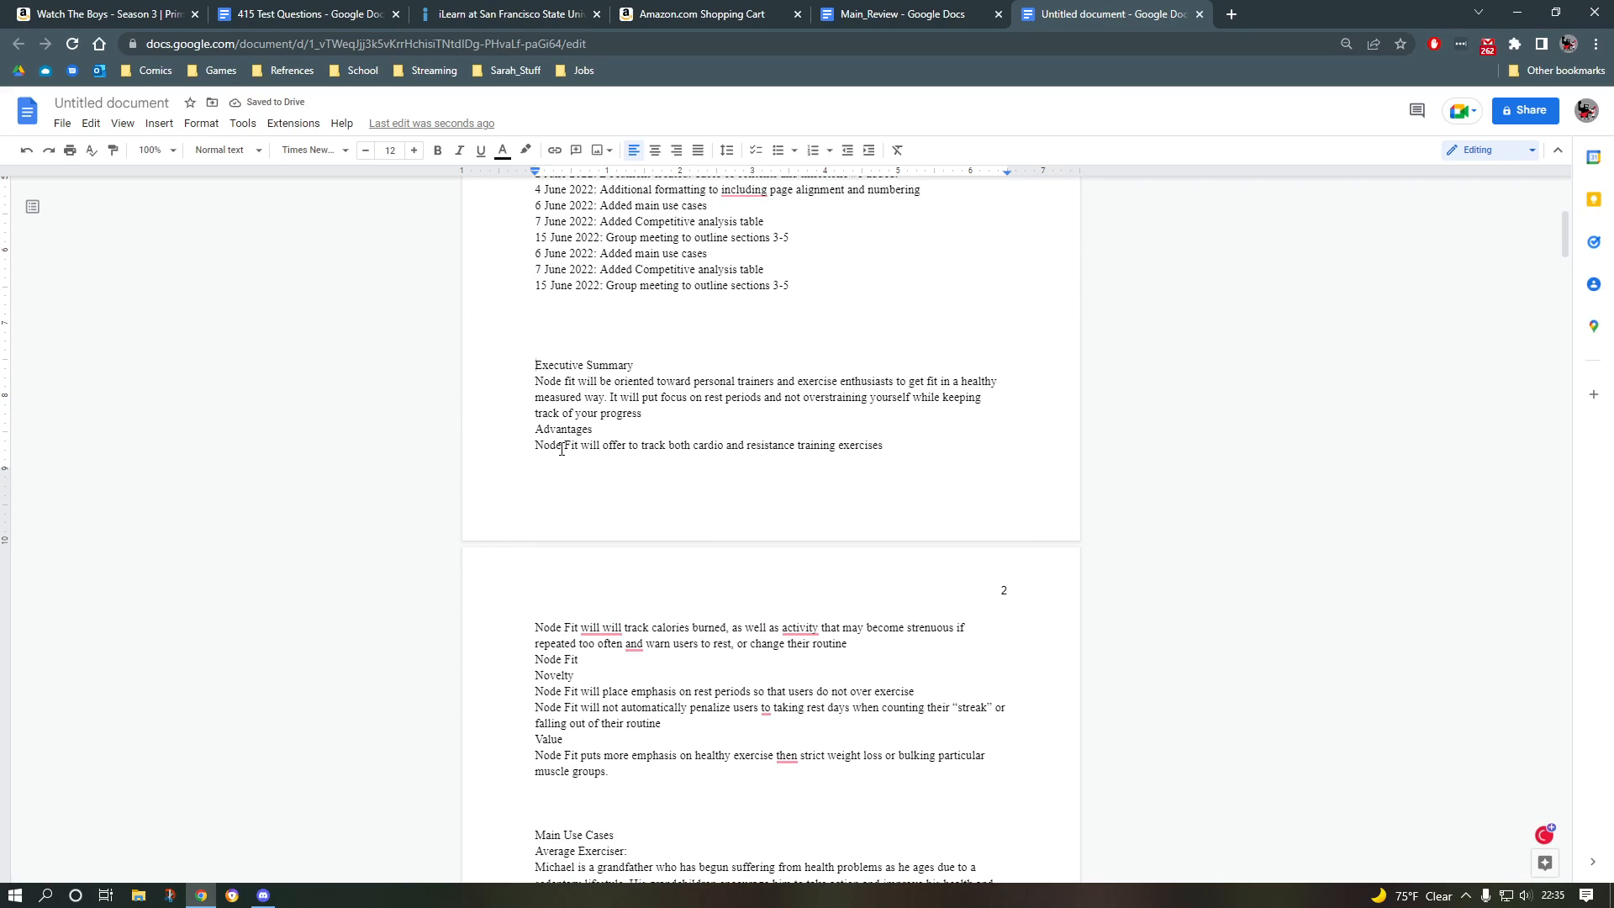
pyautogui.hotkey('ctrl', 'Return')
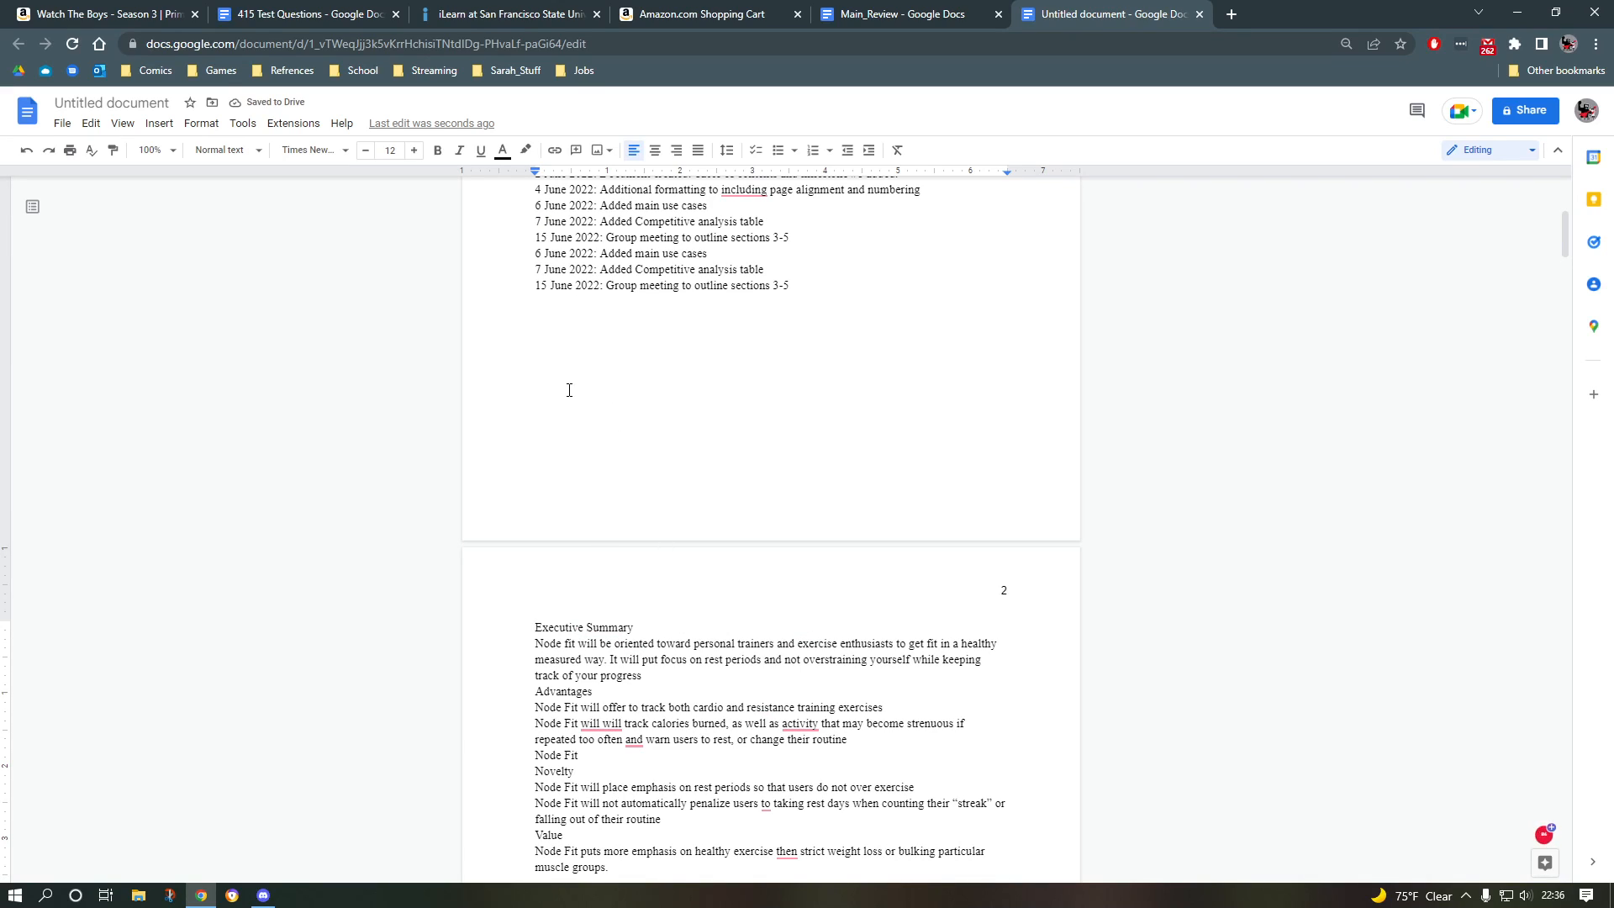
pyautogui.scroll(2, 560, 454)
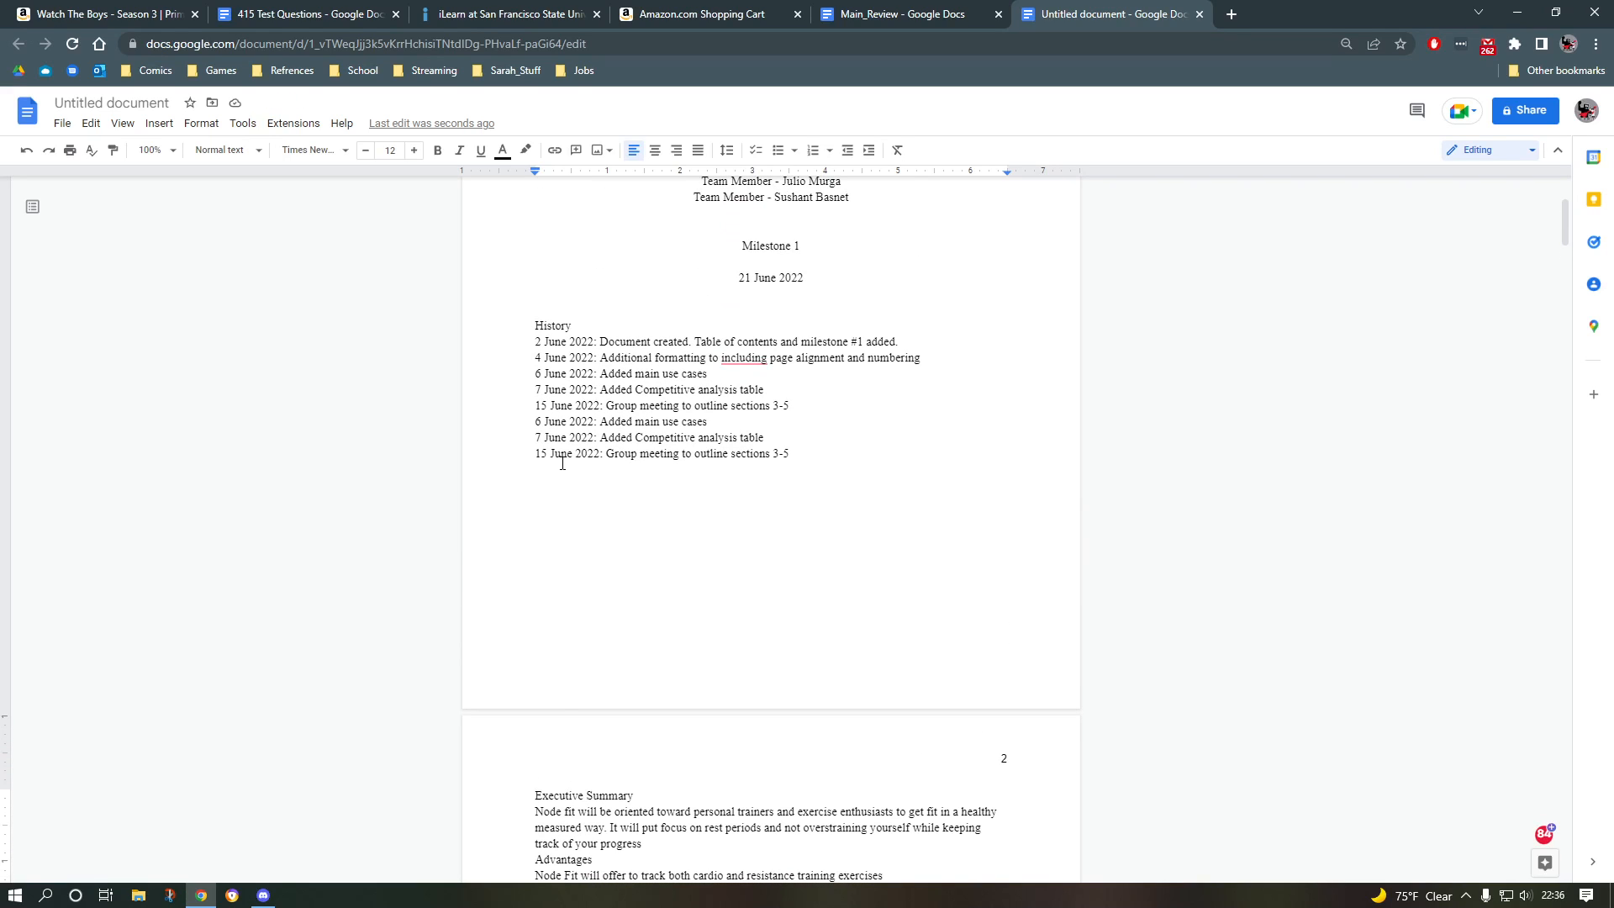
pyautogui.scroll(-2, 559, 454)
pyautogui.scroll(3, 560, 454)
pyautogui.scroll(-3, 793, 531)
pyautogui.scroll(3, 634, 482)
# Step: Copy the last four History entries and paste them twice below the list after a blank line
pyautogui.moveTo(536, 406); pyautogui.dragTo(820, 458)
pyautogui.hotkey('ctrl', 'c')
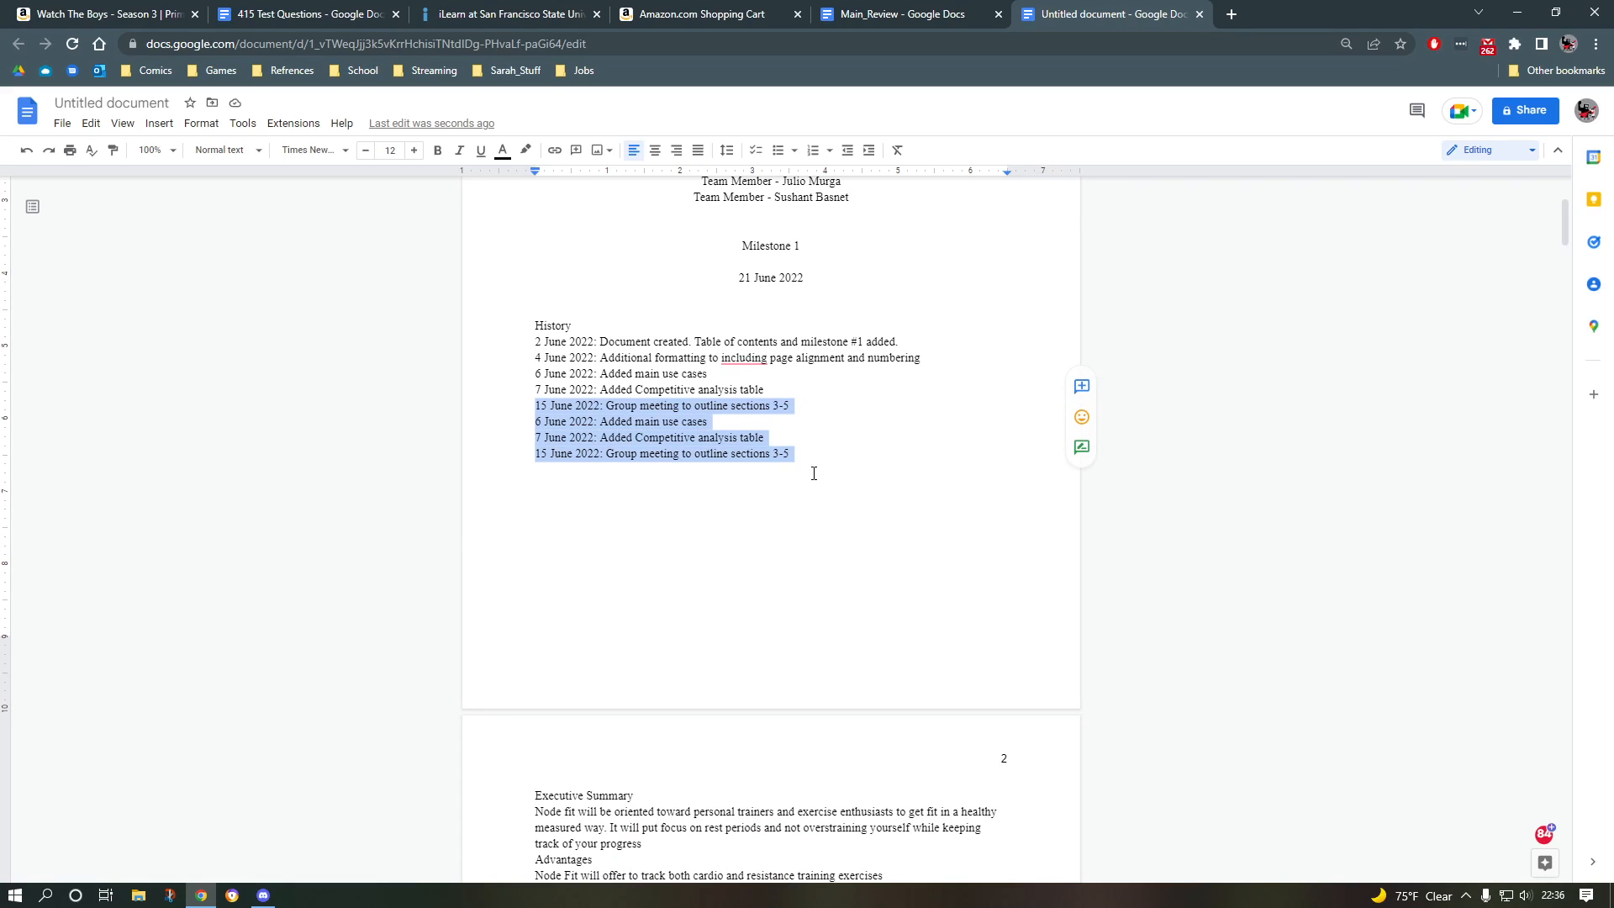
pyautogui.click(594, 486)
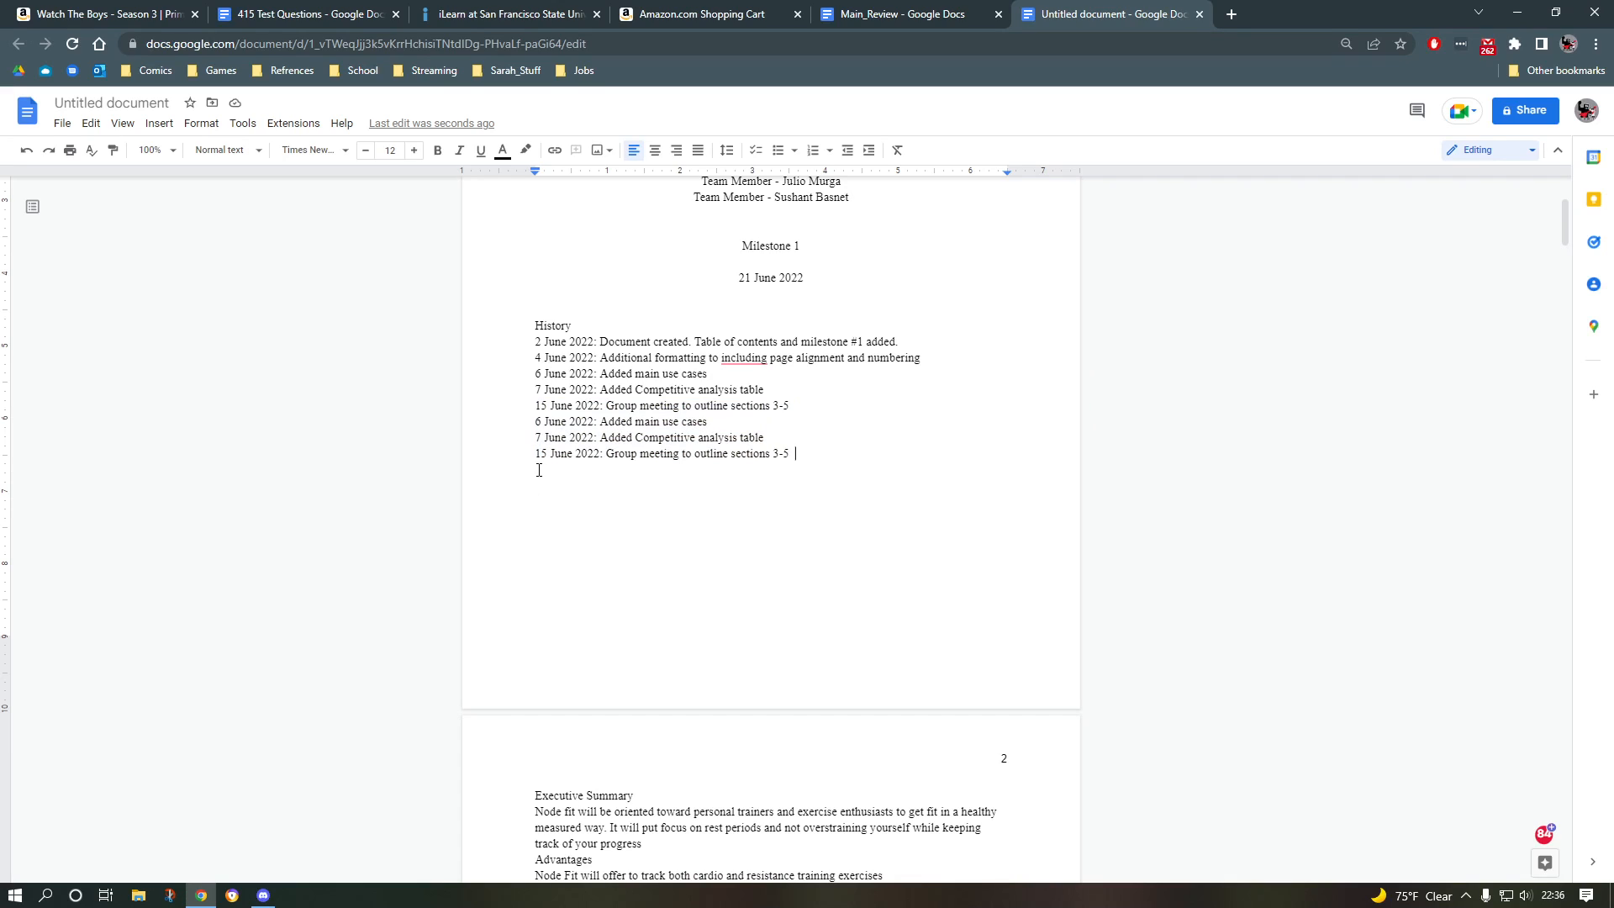
pyautogui.press('Return')
pyautogui.press('Return')
pyautogui.hotkey('ctrl', 'v')
pyautogui.hotkey('ctrl', 'v')
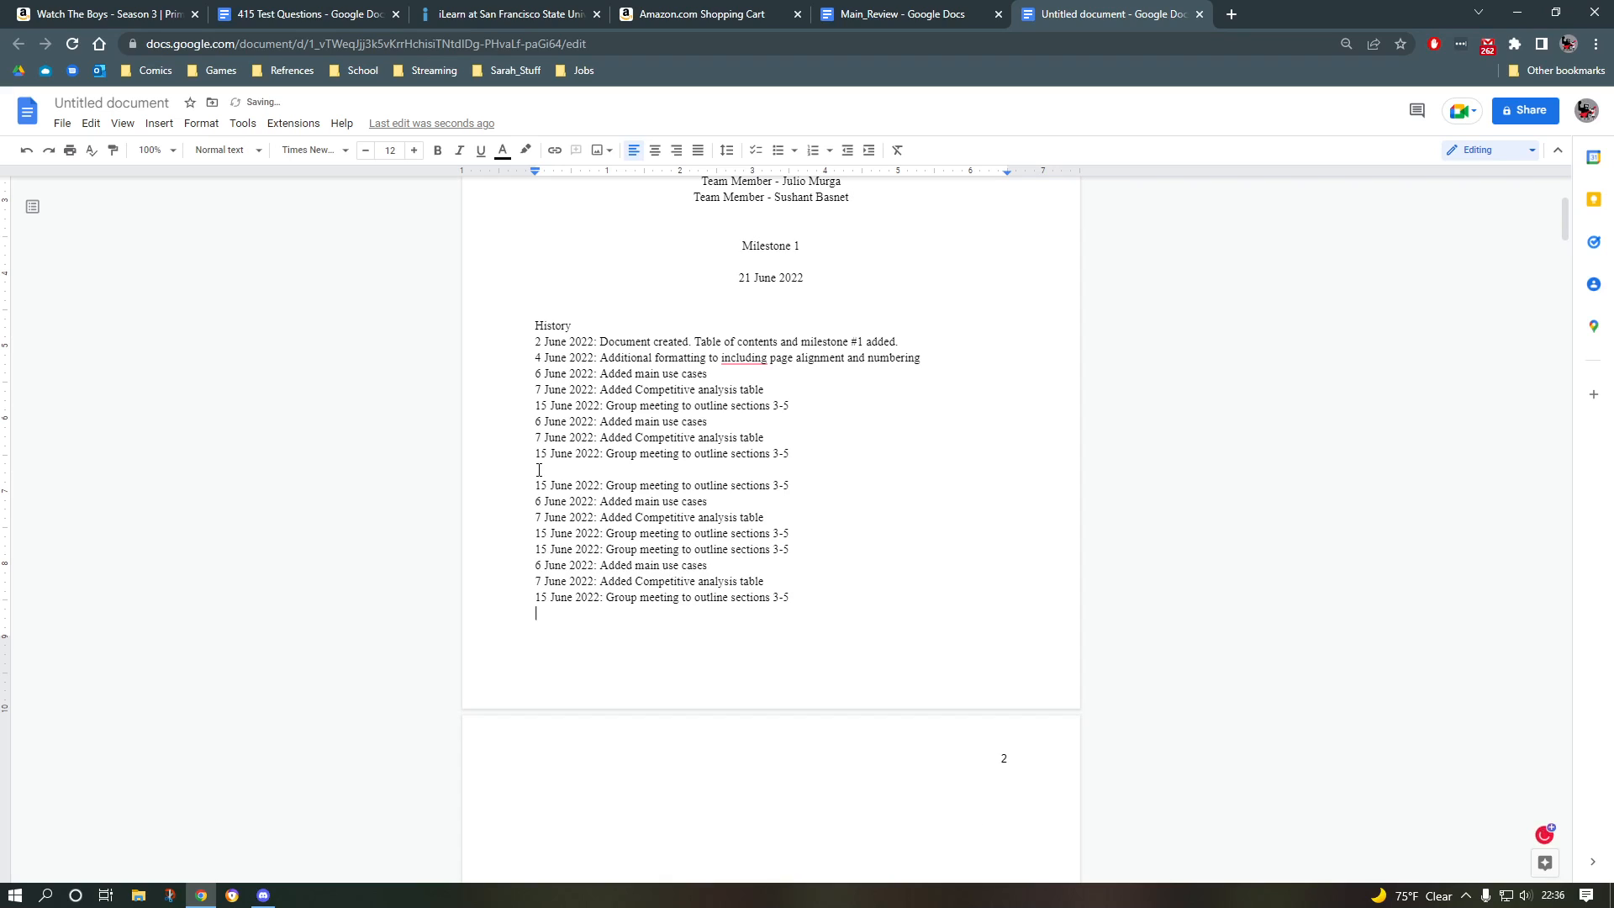
pyautogui.scroll(-13, 551, 462)
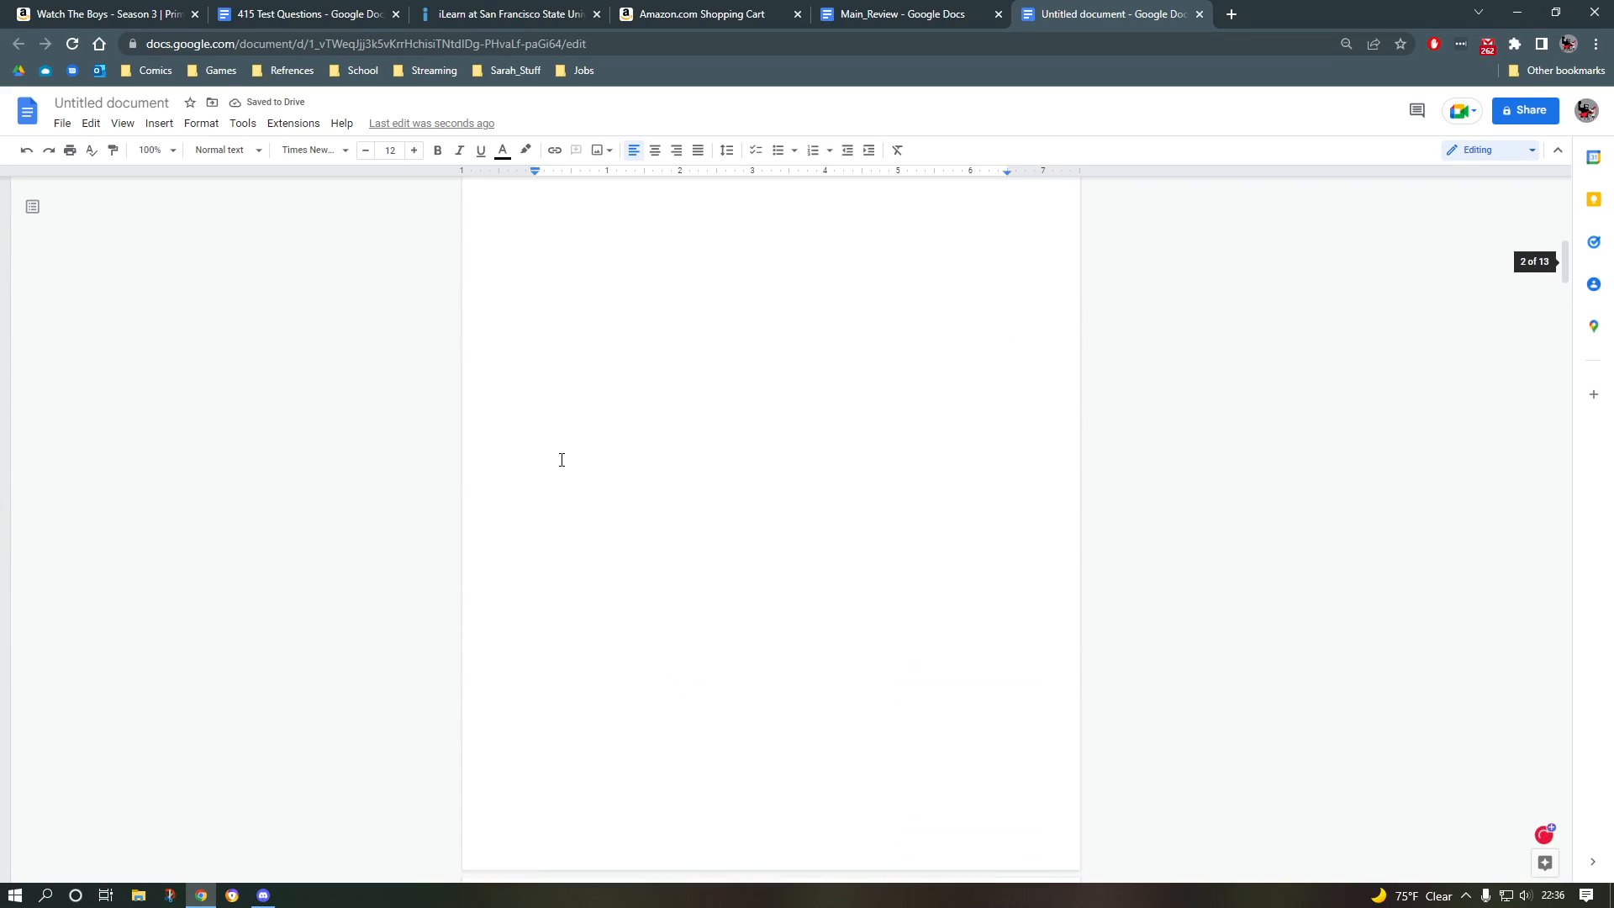
pyautogui.scroll(11, 555, 454)
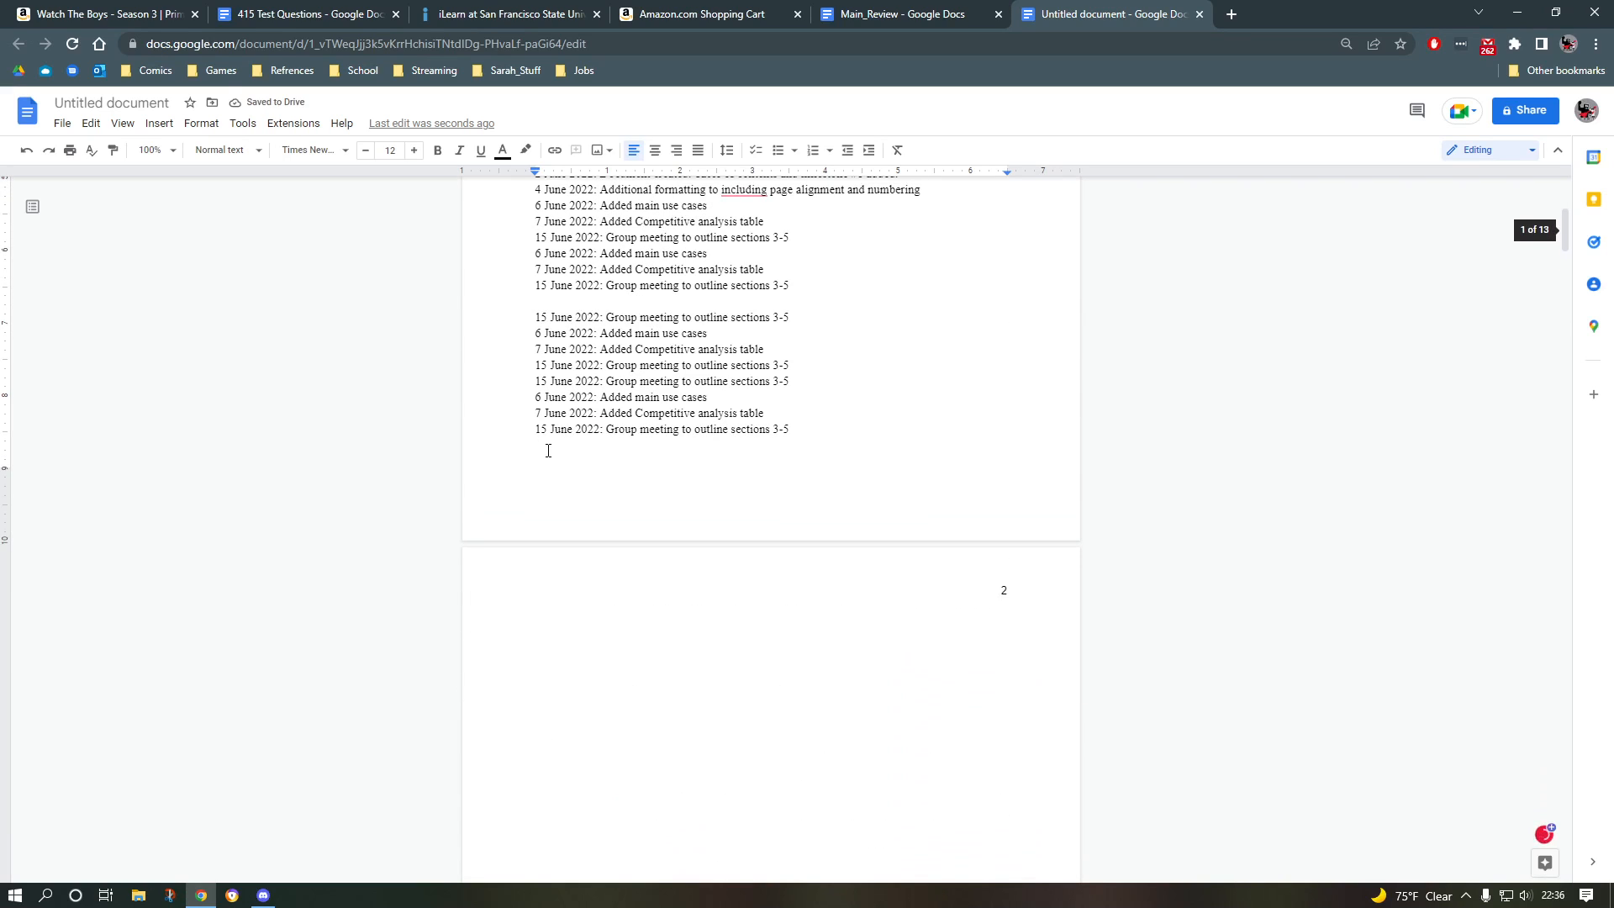
# Step: Delete the last three pasted entries, dated 6, 7 and 15 June 2022, from the end of the History list
pyautogui.press('BackSpace')
pyautogui.press('BackSpace')
pyautogui.press('BackSpace')
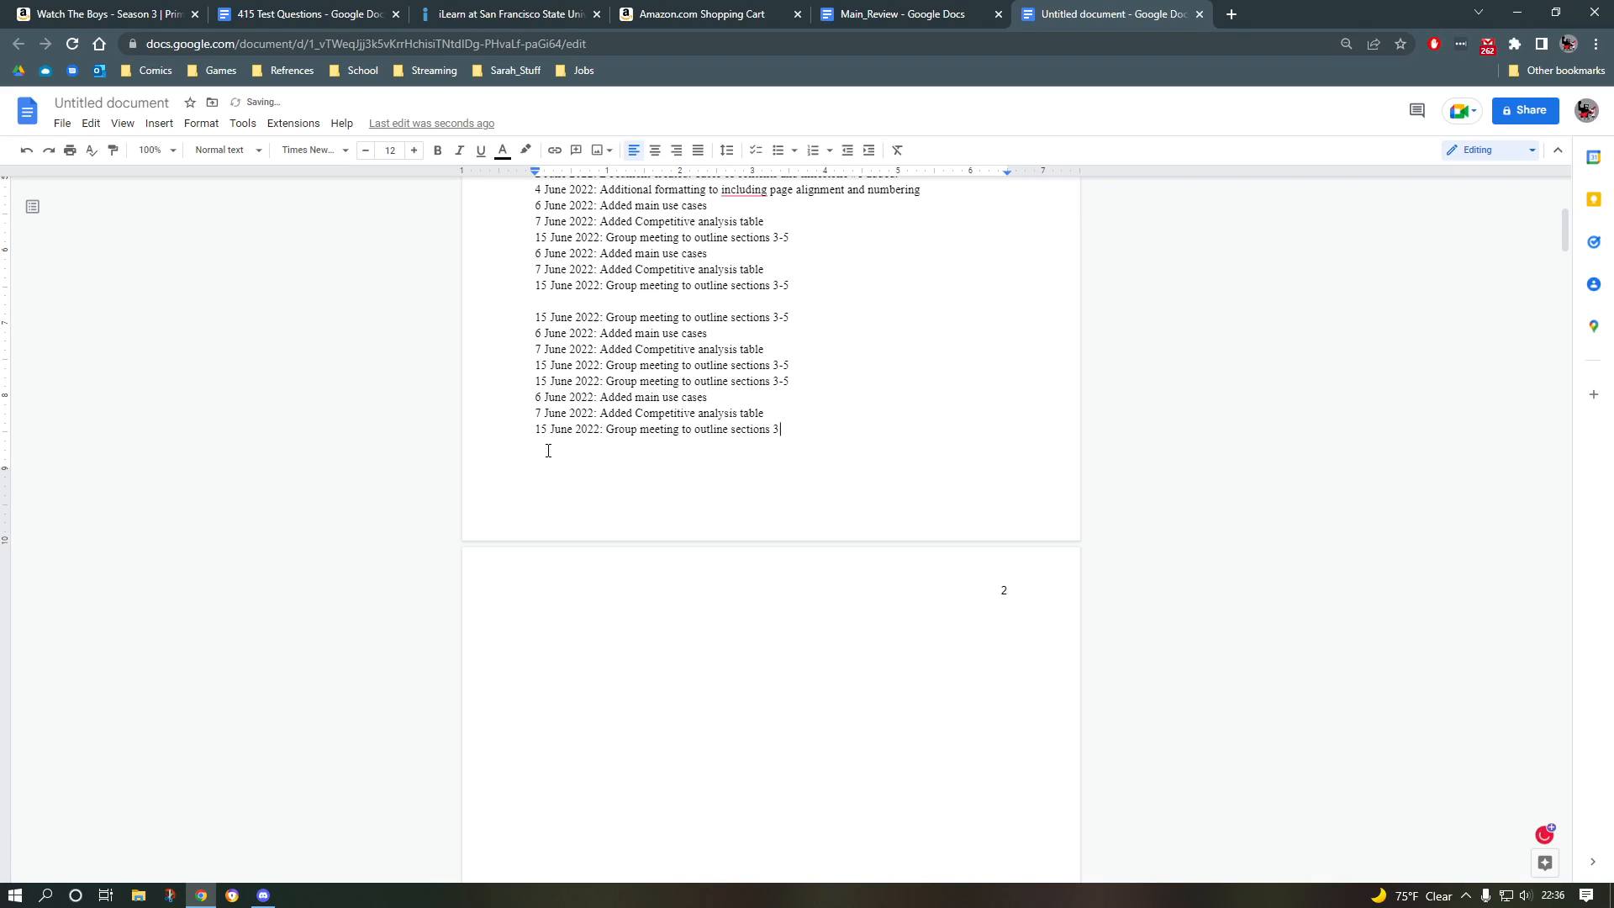
pyautogui.press('BackSpace')
pyautogui.press('BackSpace')
pyautogui.press('BackSpace')
pyautogui.press('BackSpace')
pyautogui.press('BackSpace')
pyautogui.press('BackSpace')
pyautogui.press('BackSpace')
pyautogui.press('BackSpace')
pyautogui.press('BackSpace')
pyautogui.press('BackSpace')
pyautogui.press('BackSpace')
pyautogui.press('BackSpace')
pyautogui.press('BackSpace')
pyautogui.press('BackSpace')
pyautogui.press('BackSpace')
pyautogui.press('BackSpace')
pyautogui.press('BackSpace')
pyautogui.press('BackSpace')
pyautogui.press('BackSpace')
pyautogui.press('BackSpace')
pyautogui.hotkey('shift', 'Home')
pyautogui.press('BackSpace')
pyautogui.press('BackSpace')
pyautogui.press('BackSpace')
pyautogui.press('BackSpace')
pyautogui.press('BackSpace')
pyautogui.hotkey('shift', 'Home')
pyautogui.press('BackSpace')
# Step: Remove the empty page between the History list and the "Executive Summary" heading
pyautogui.scroll(-4, 555, 454)
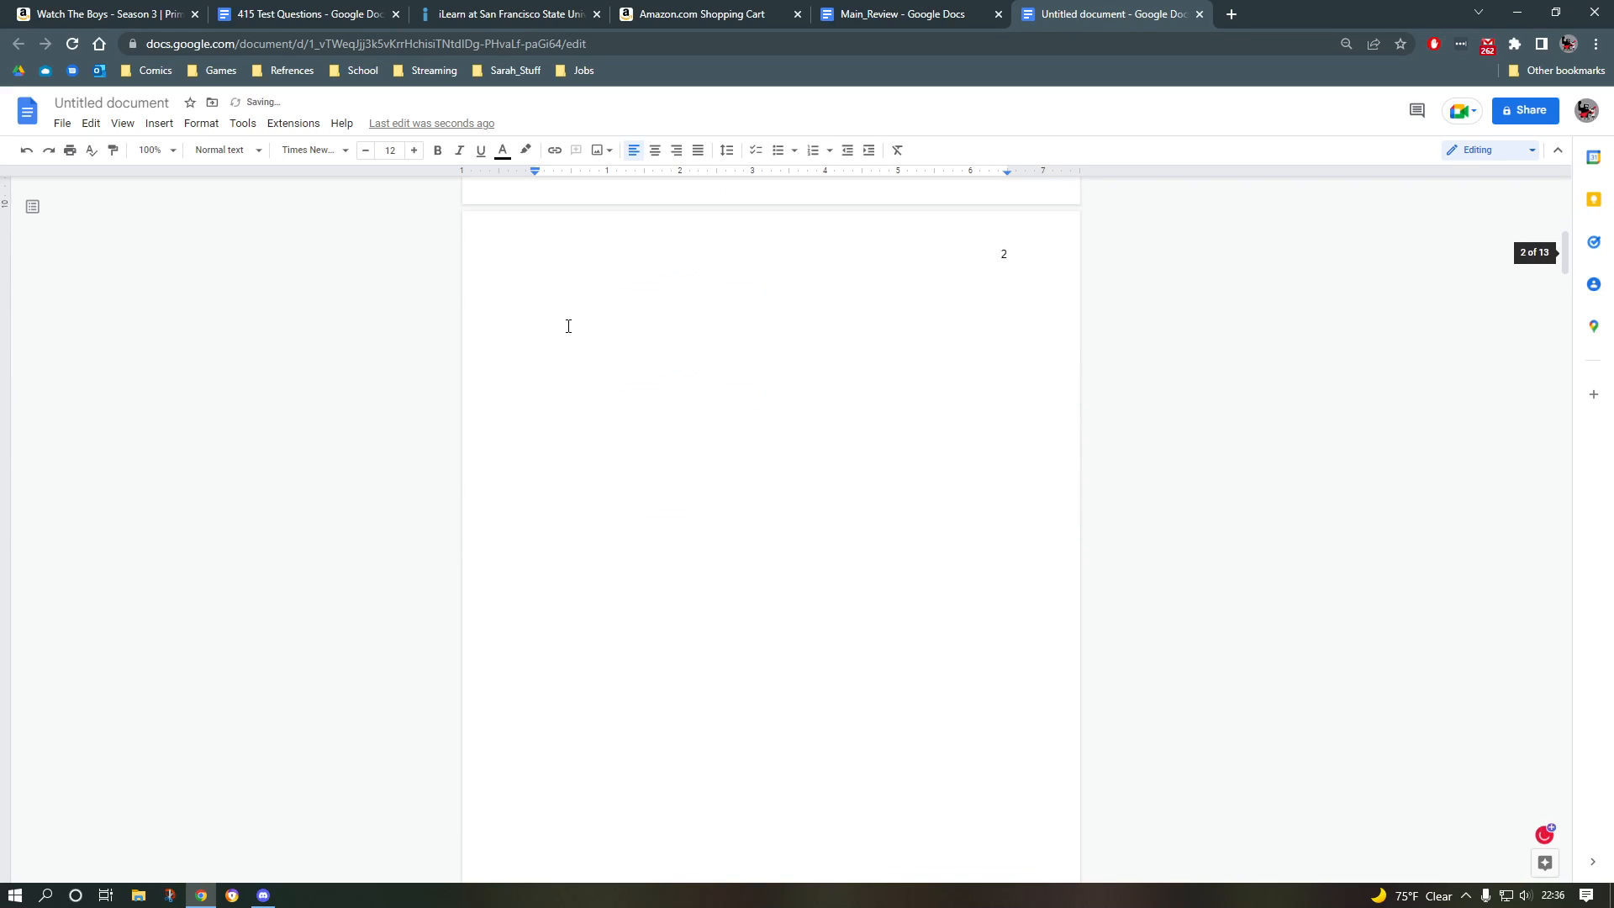
pyautogui.scroll(3, 569, 326)
pyautogui.press('Down')
pyautogui.press('Down')
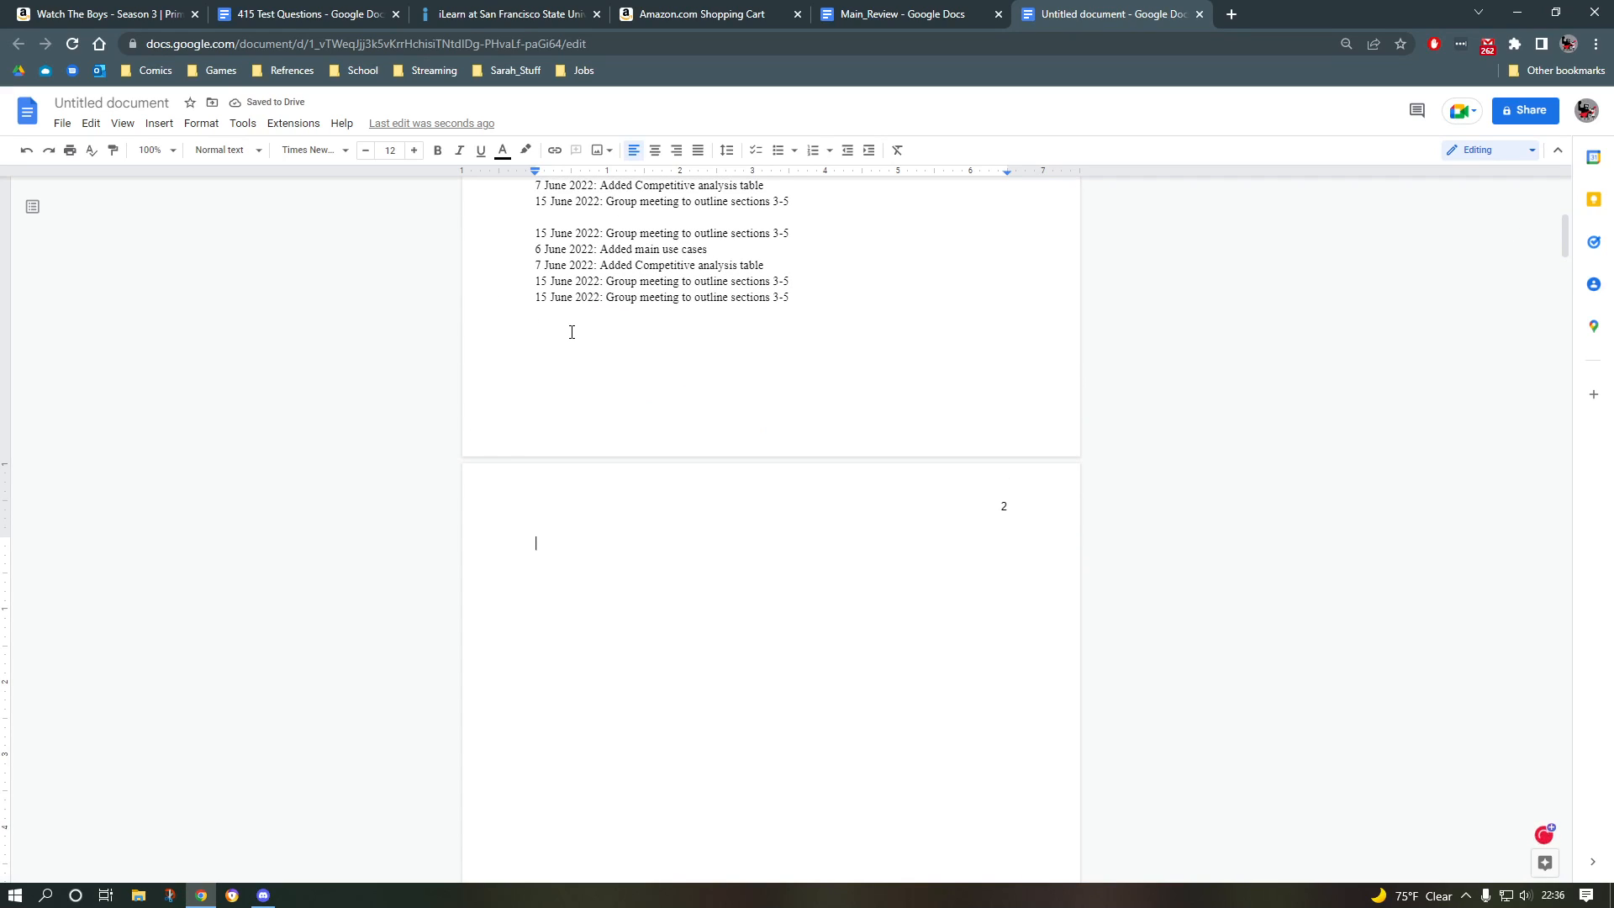
pyautogui.press('Delete')
pyautogui.press('Up')
pyautogui.press('Up')
pyautogui.press('Up')
pyautogui.press('Up')
pyautogui.press('Up')
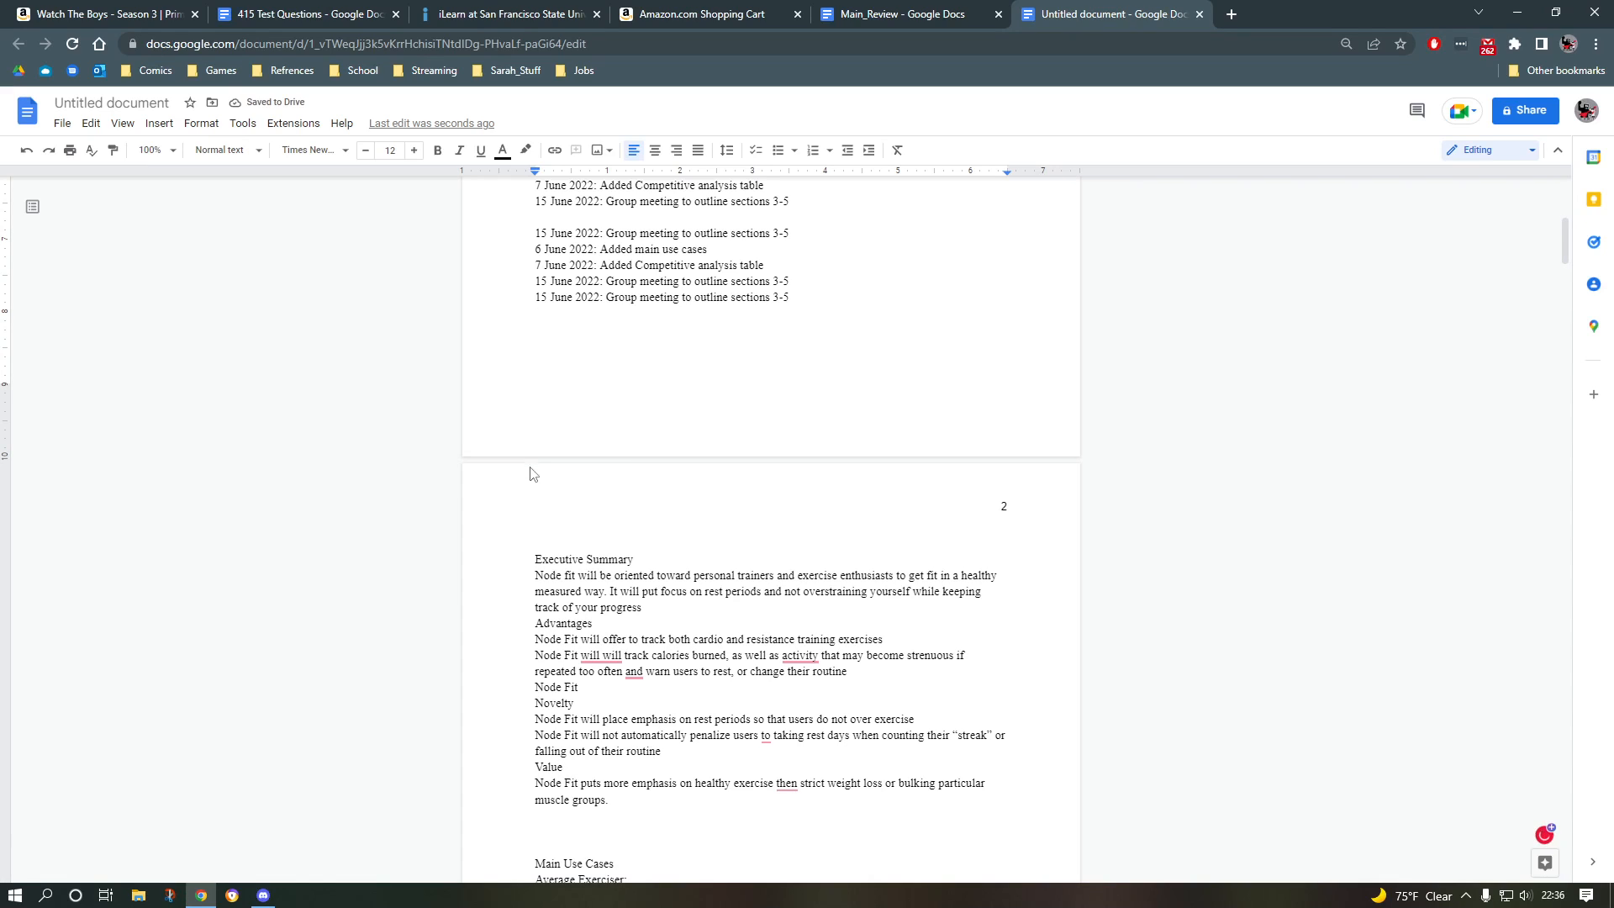
# Step: Copy the History entries from the first "6 June 2022" line to the last entry and paste them below the list
pyautogui.scroll(-4, 531, 468)
pyautogui.scroll(4, 531, 453)
pyautogui.scroll(-3, 532, 432)
pyautogui.scroll(8, 532, 436)
pyautogui.scroll(-6, 547, 488)
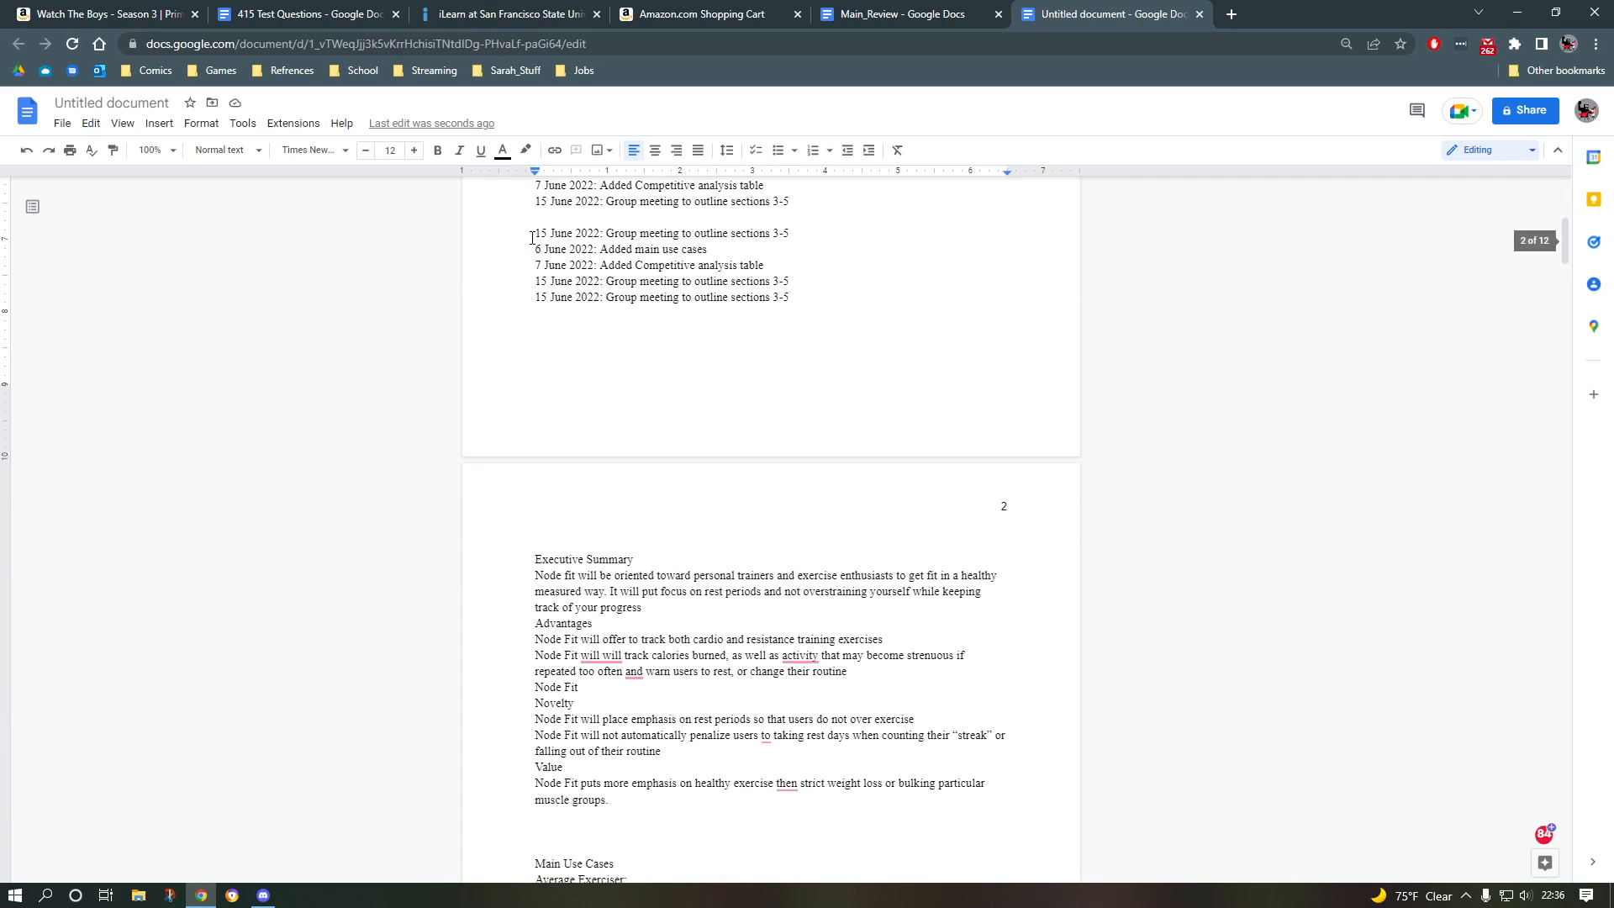
pyautogui.scroll(4, 512, 370)
pyautogui.moveTo(530, 455); pyautogui.dragTo(833, 640)
pyautogui.hotkey('ctrl', 'c')
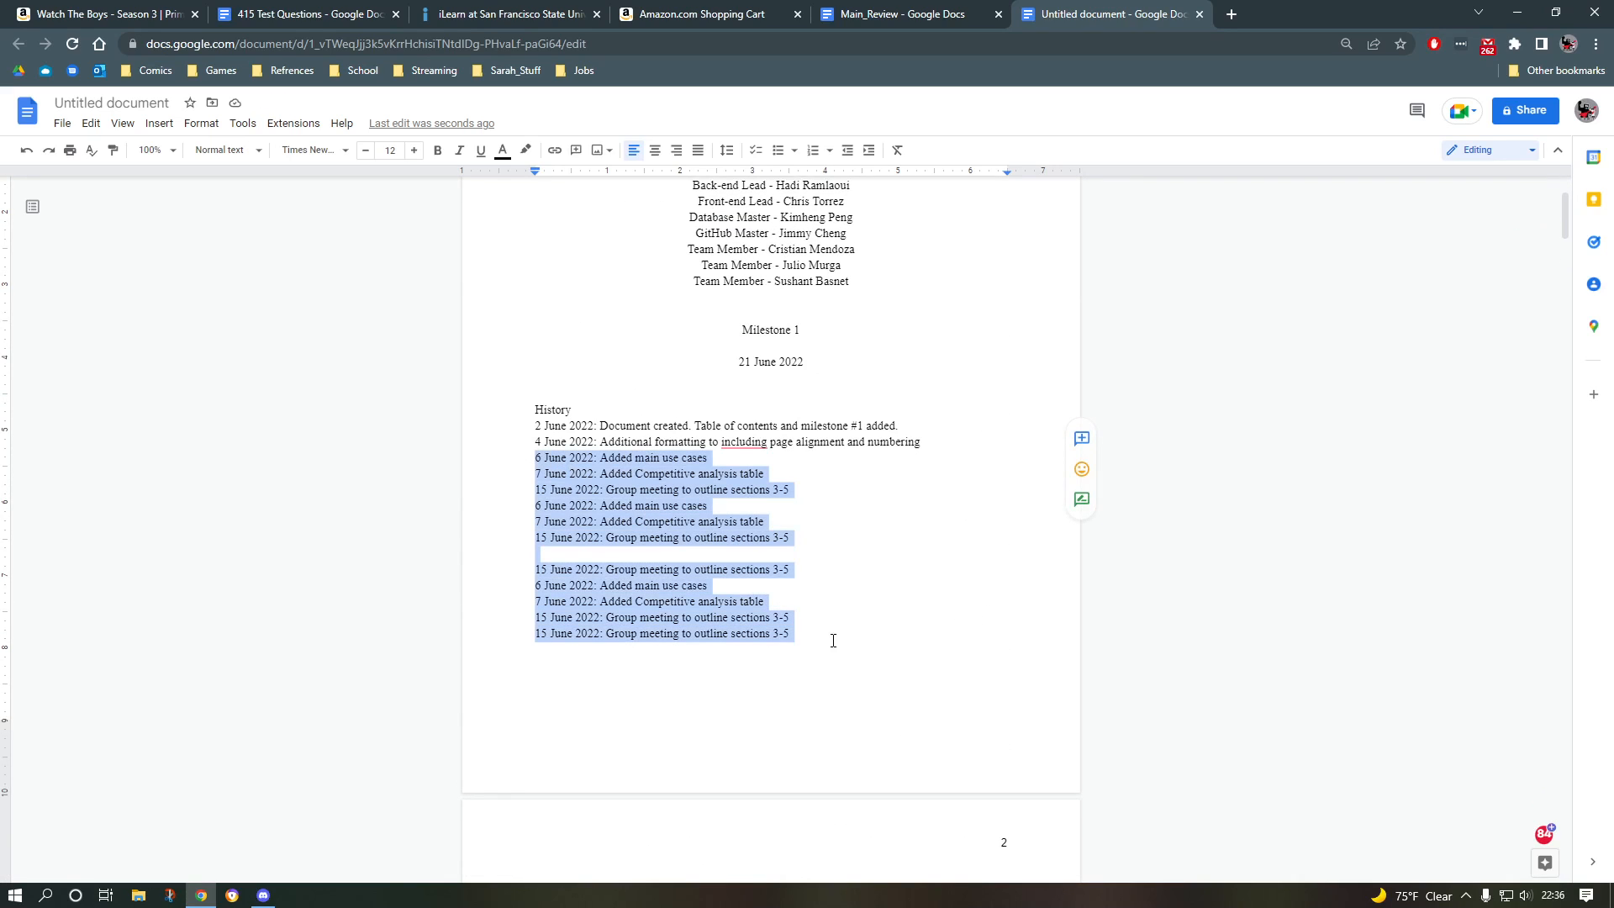
pyautogui.press('Right')
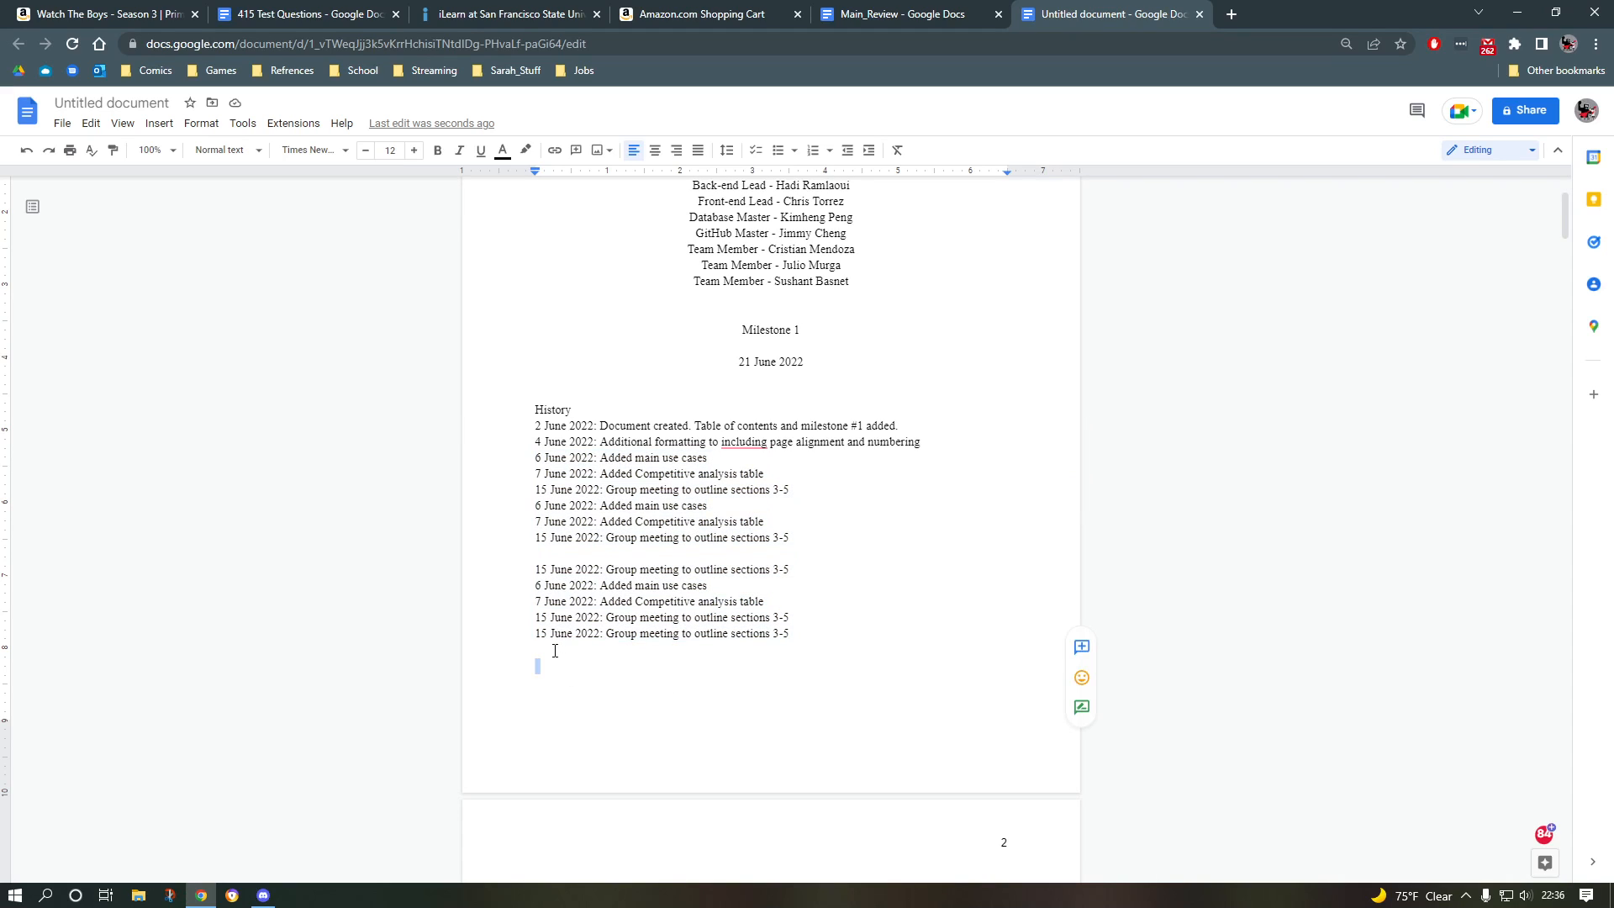
pyautogui.press('Return')
pyautogui.press('Return')
pyautogui.hotkey('ctrl', 'v')
pyautogui.scroll(-7, 533, 618)
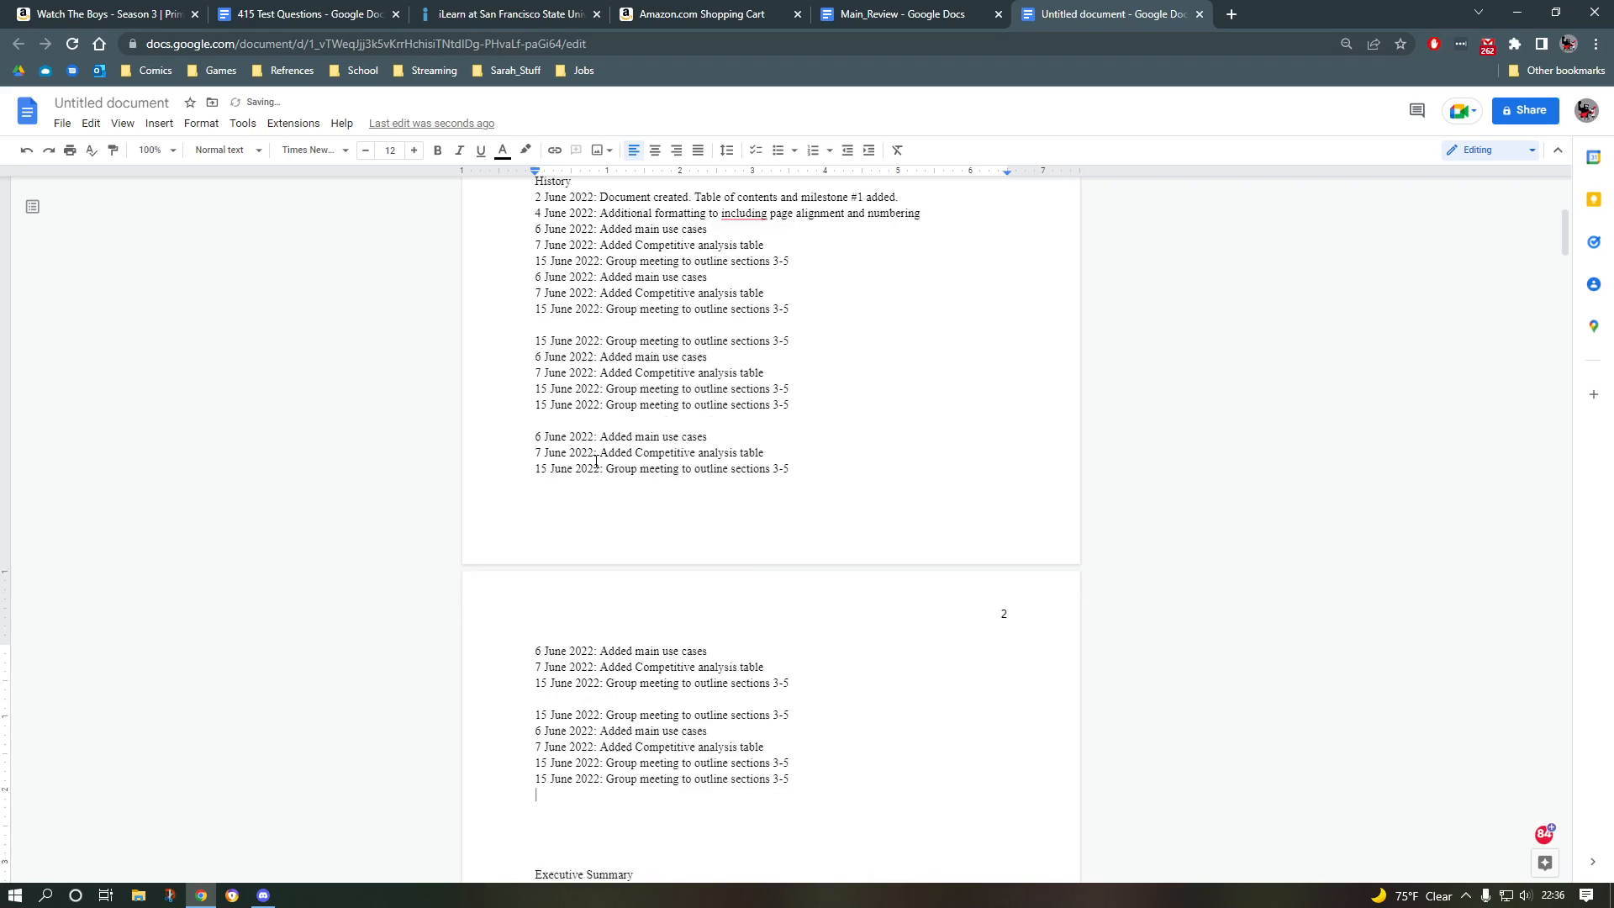
# Step: Insert a page break directly before the "Executive Summary" heading so it starts on page 3
pyautogui.scroll(1, 594, 456)
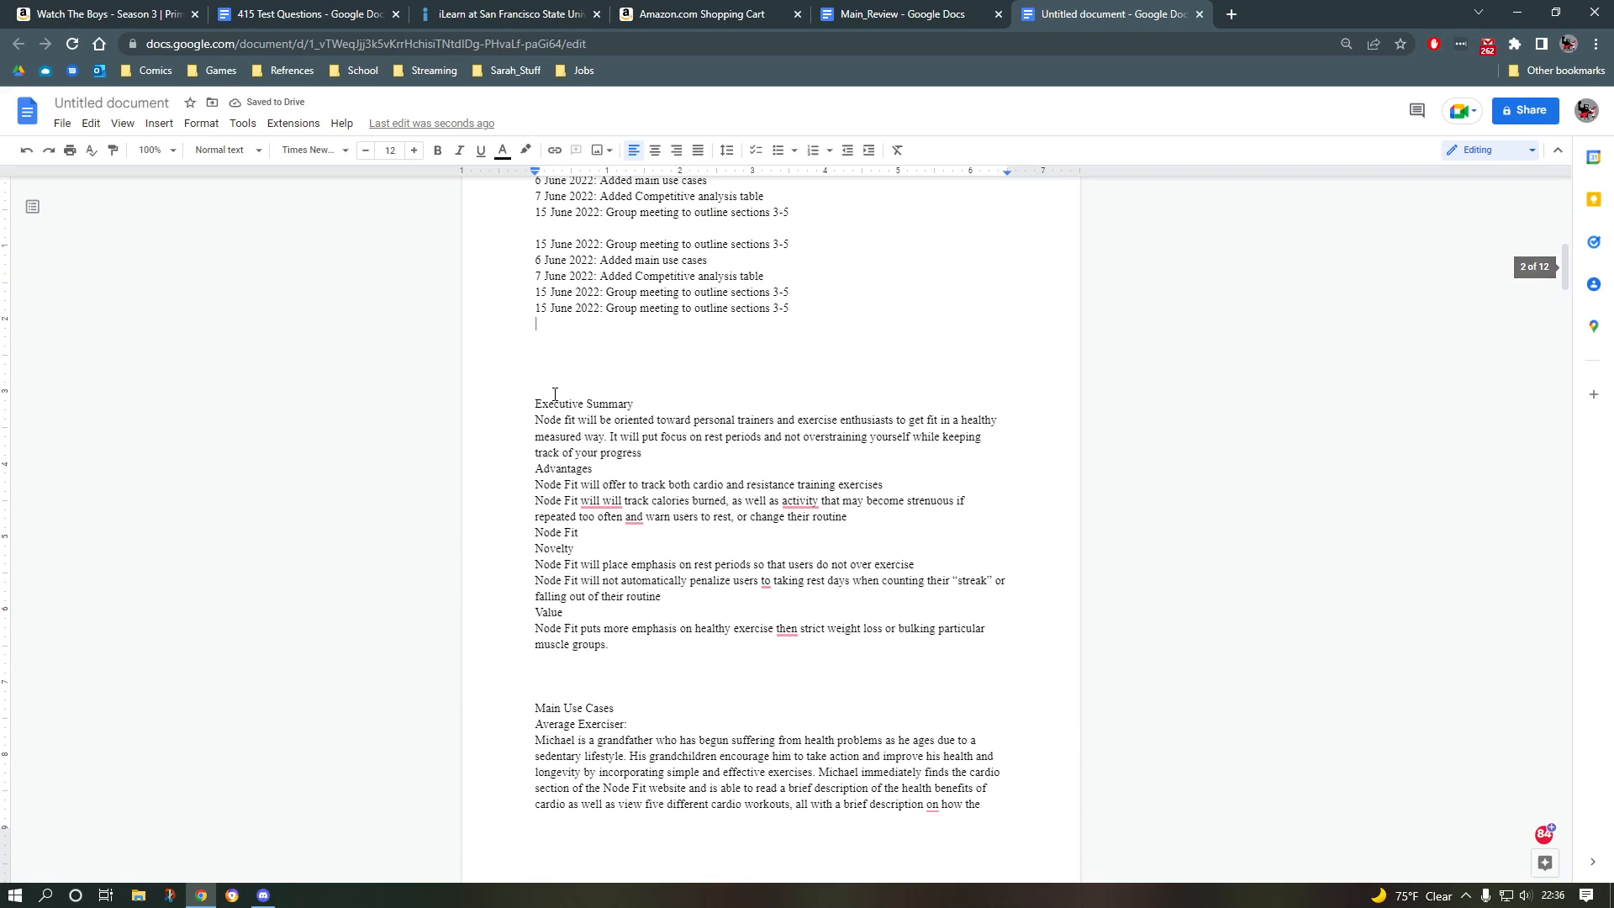
pyautogui.click(527, 347)
pyautogui.press('Down')
pyautogui.press('Down')
pyautogui.press('Down')
pyautogui.press('Down')
pyautogui.hotkey('ctrl', 'Return')
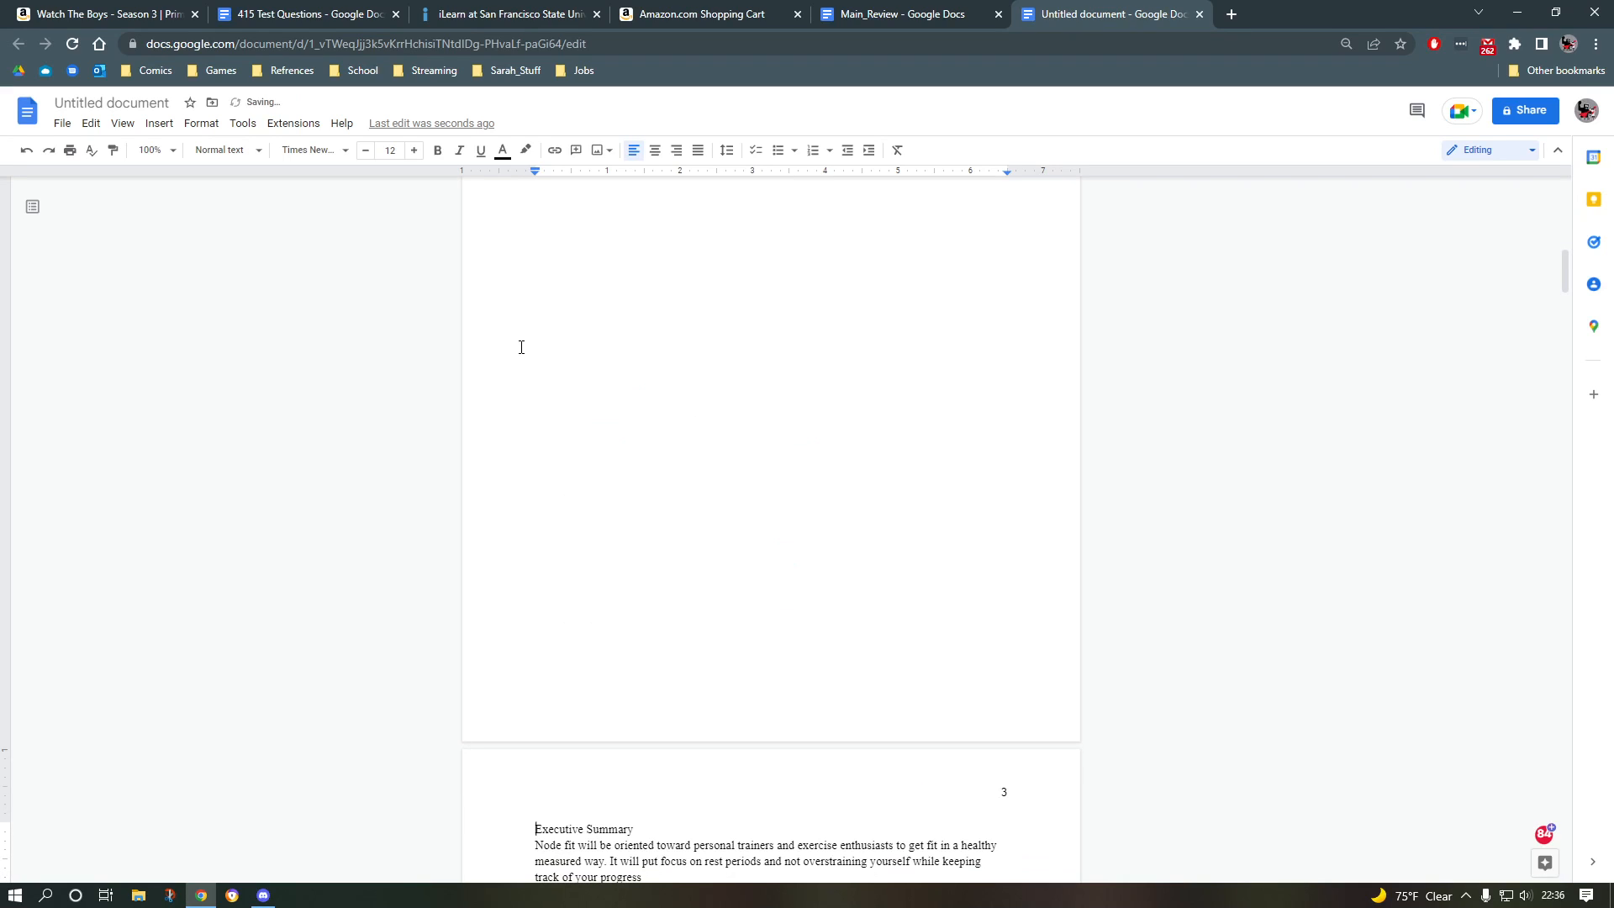
# Step: Copy the block of History entries on page 2 and paste it directly below them
pyautogui.scroll(6, 521, 347)
pyautogui.scroll(-3, 521, 379)
pyautogui.moveTo(528, 277); pyautogui.dragTo(687, 378)
pyautogui.hotkey('ctrl', 'c')
pyautogui.click(556, 421)
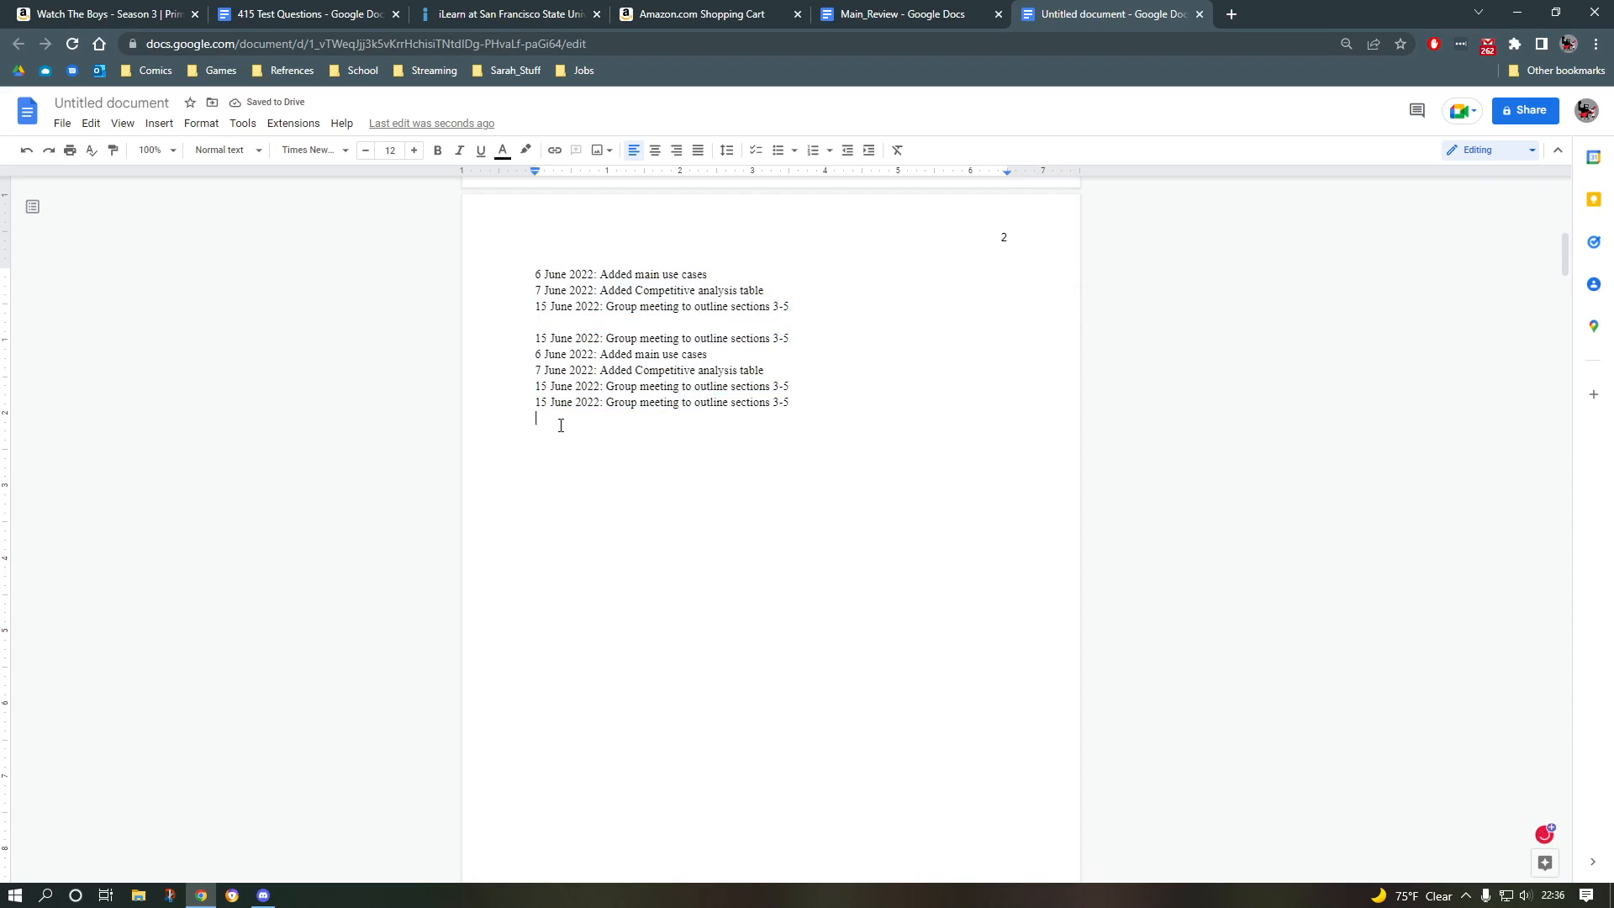
pyautogui.hotkey('ctrl', 'v')
# Step: Examine how the extended History list and the "Executive Summary" heading are distributed over the first three pages
pyautogui.scroll(-9, 552, 416)
pyautogui.scroll(3, 547, 411)
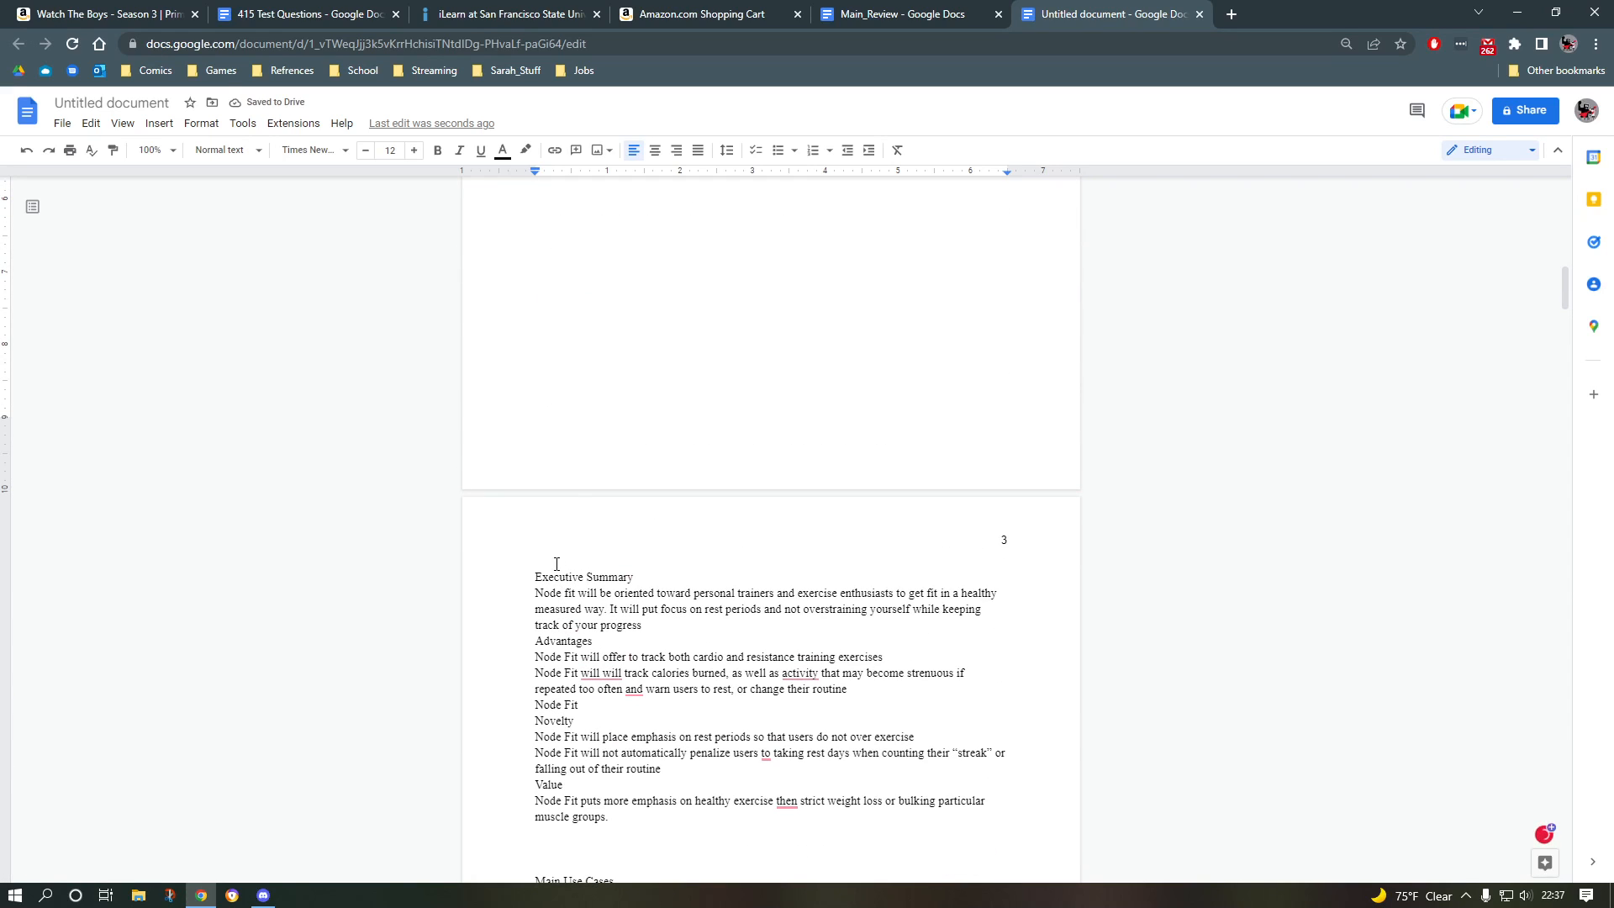
pyautogui.scroll(4, 572, 527)
pyautogui.scroll(-3, 586, 434)
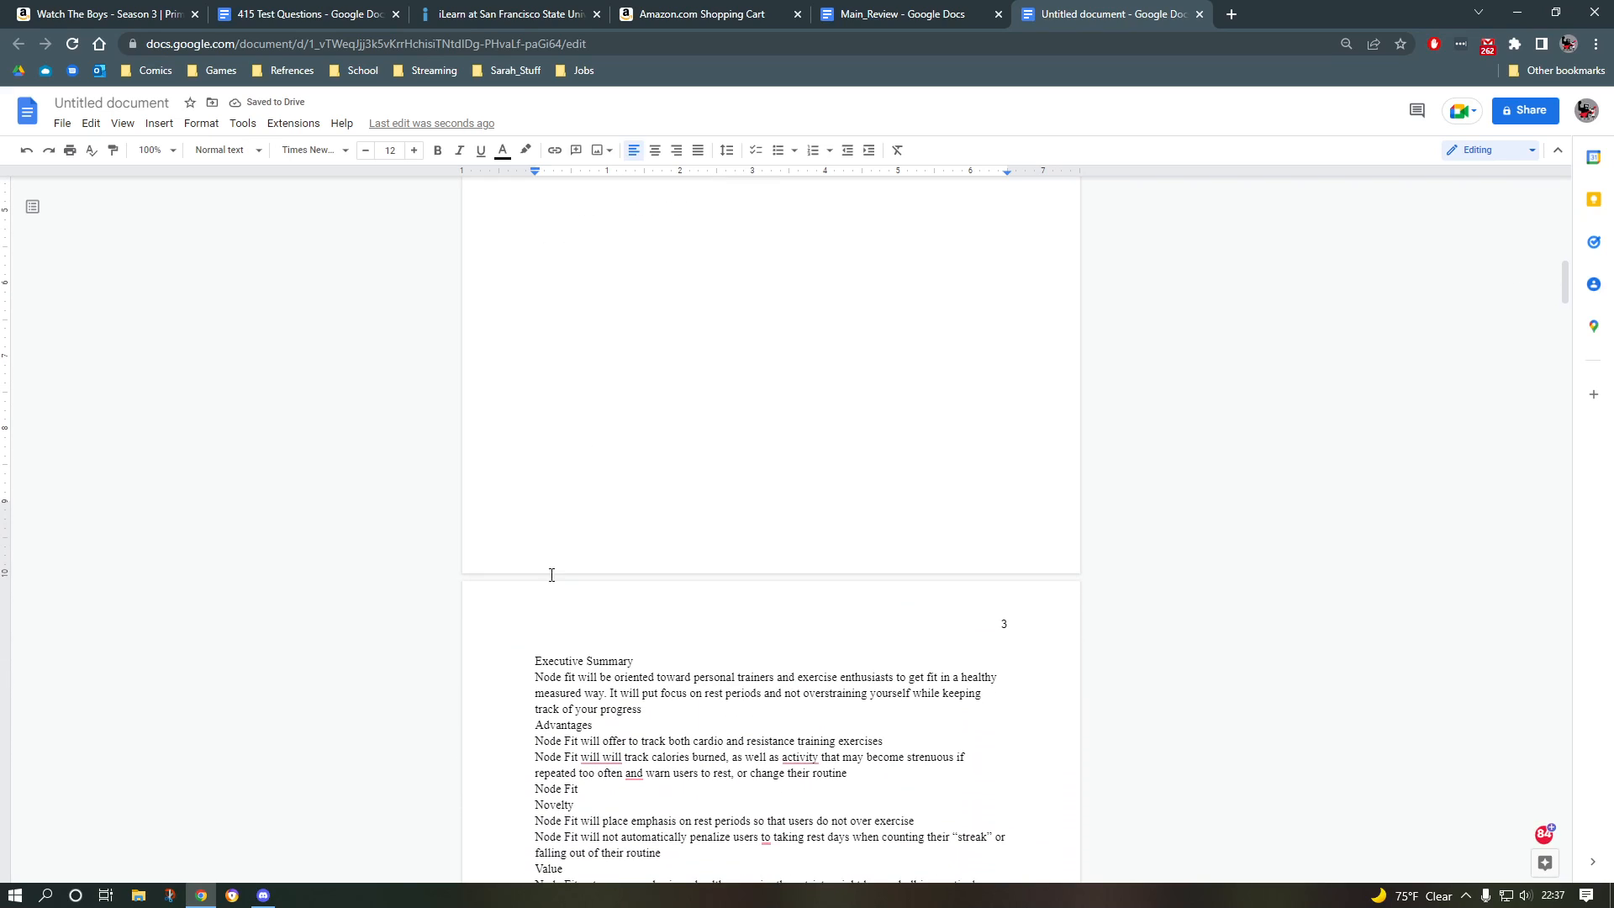
pyautogui.scroll(6, 586, 373)
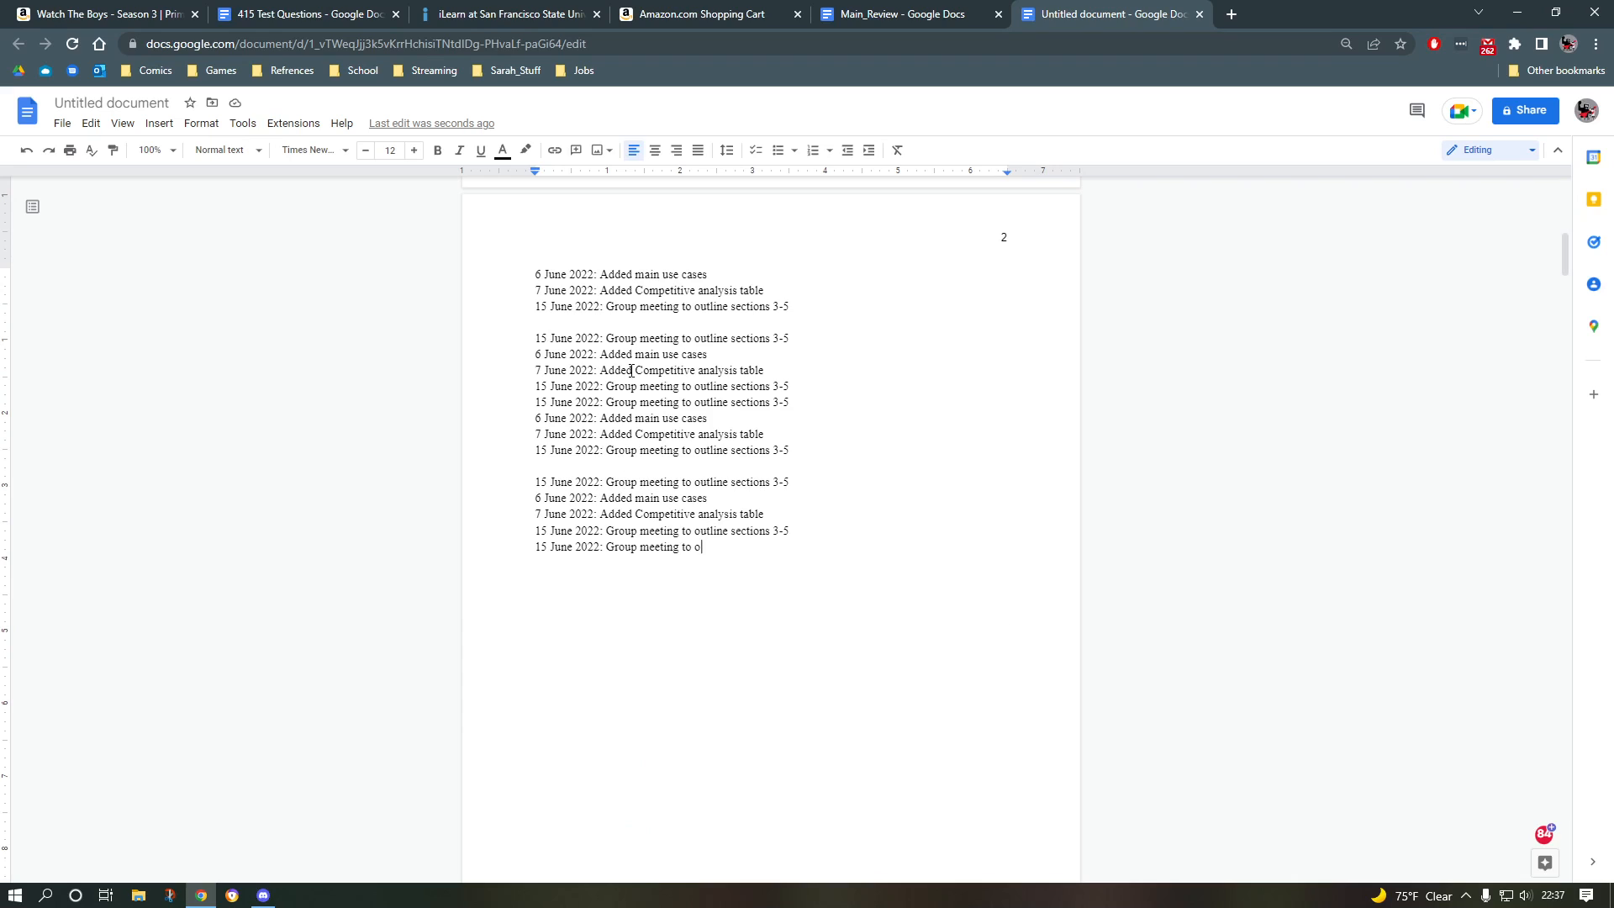
pyautogui.scroll(-6, 586, 542)
pyautogui.scroll(3, 581, 503)
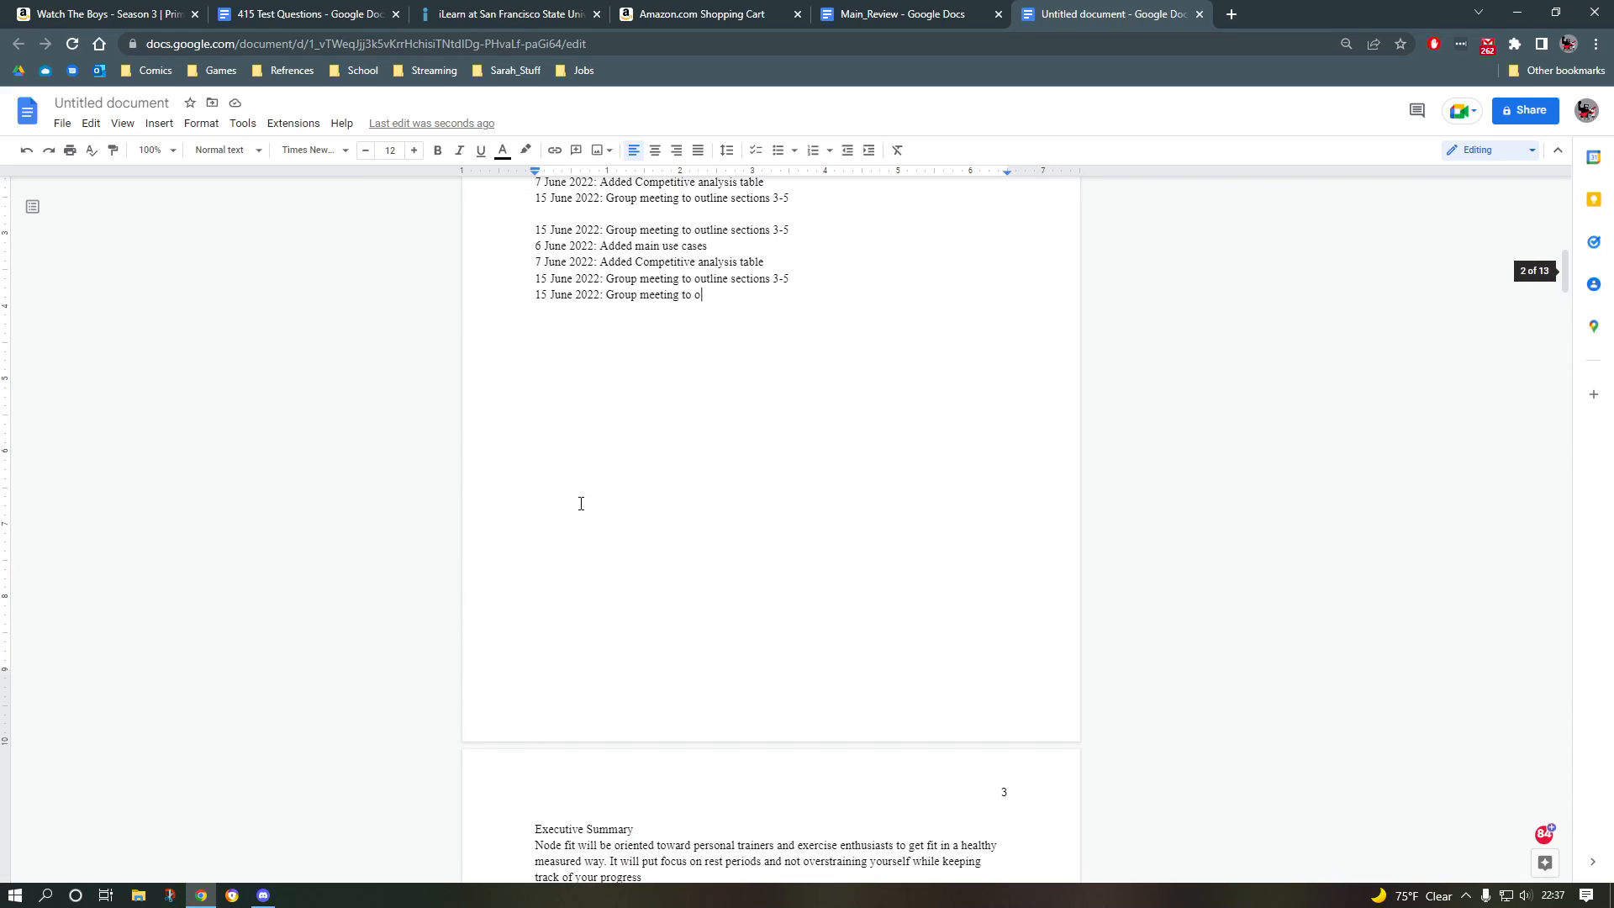
pyautogui.scroll(11, 581, 503)
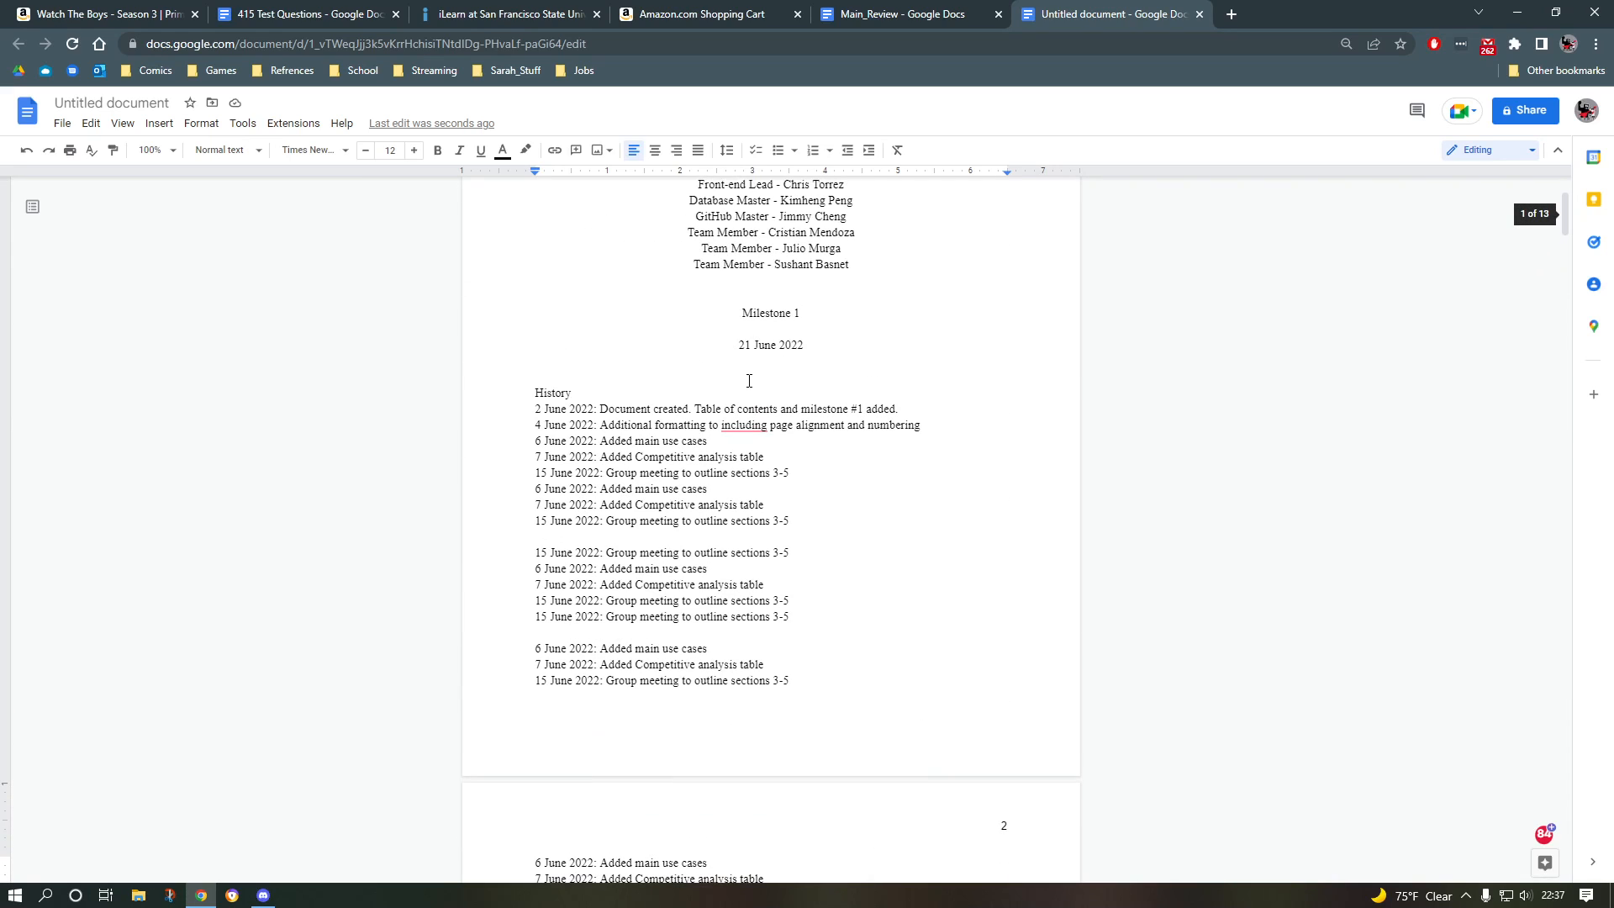
pyautogui.scroll(-15, 706, 372)
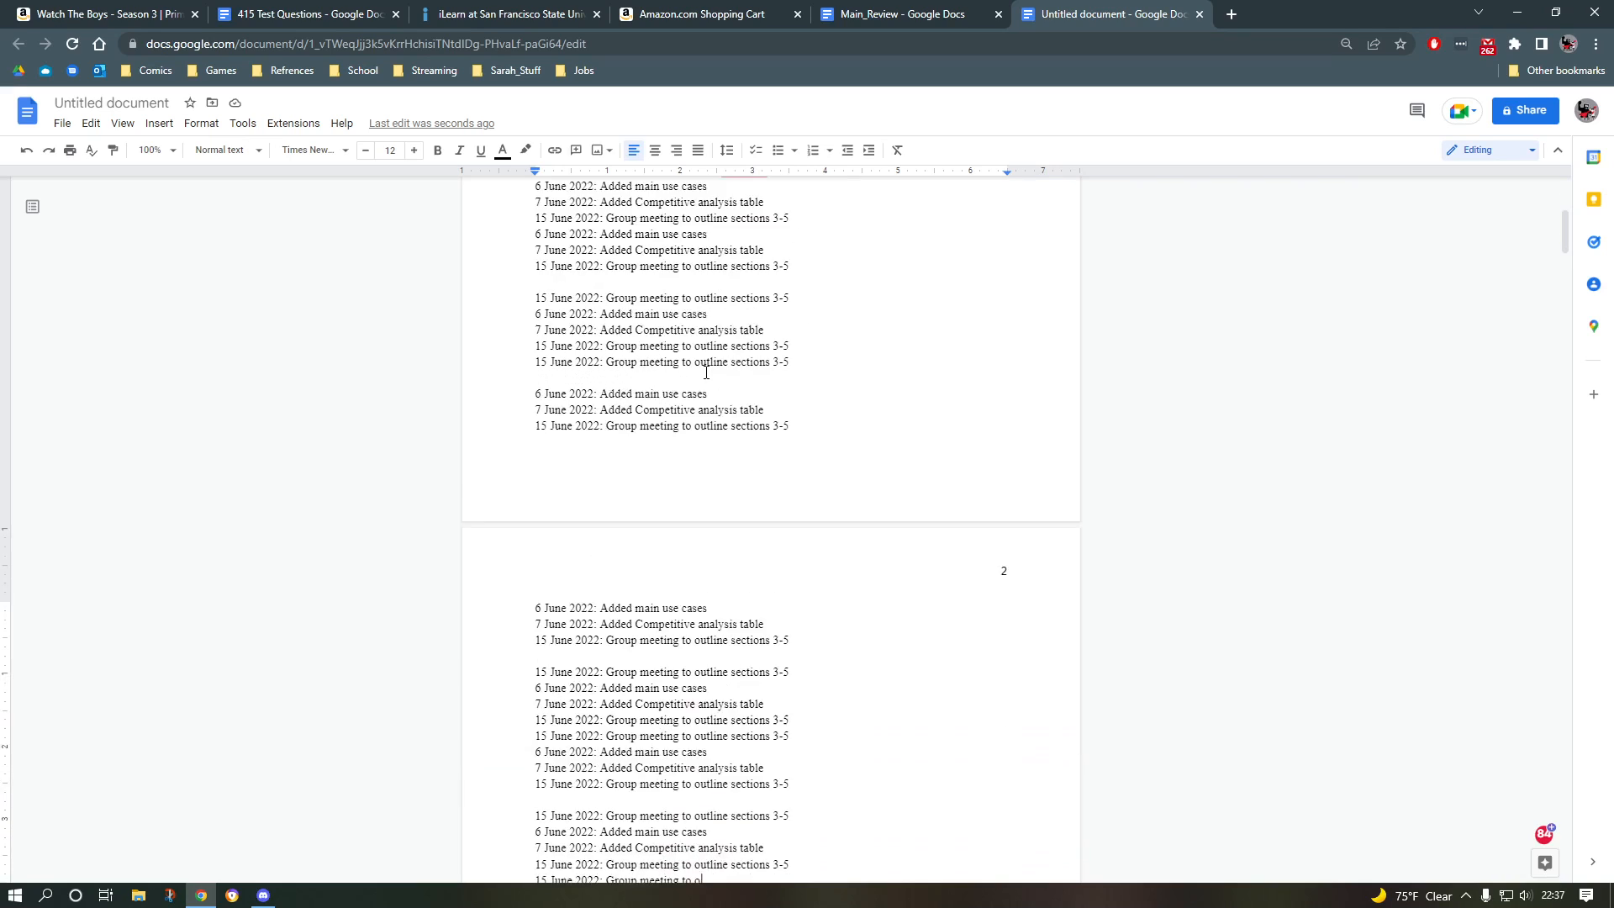
# Step: Number the "Executive Summary" heading as 1) and the "Main Use Cases" heading as 2)
pyautogui.click(533, 323)
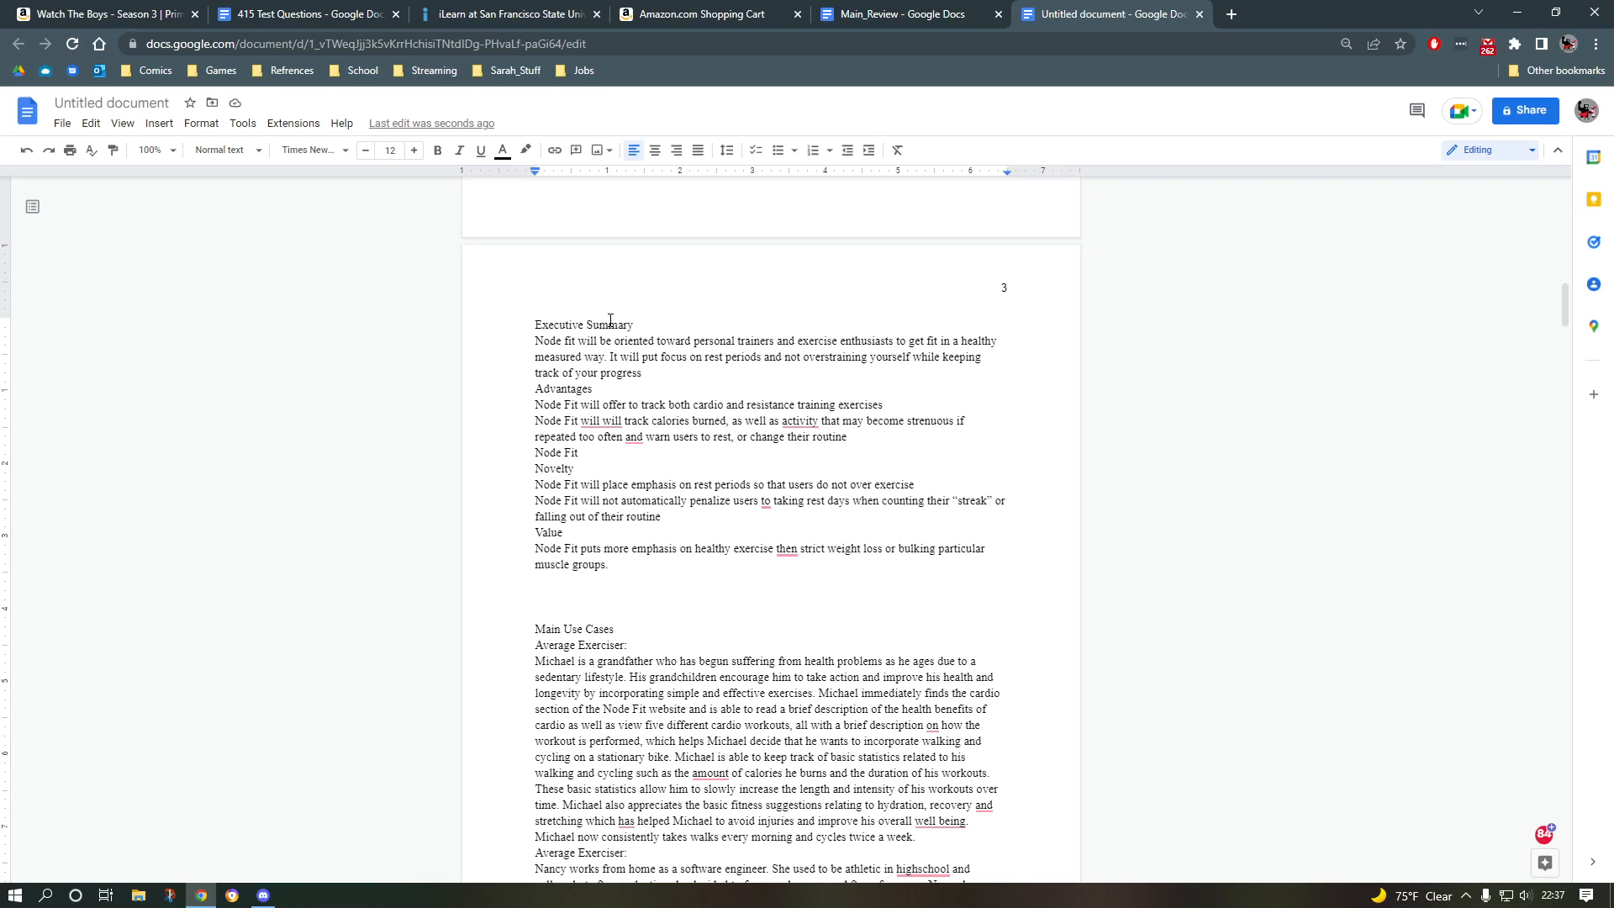
pyautogui.press('BackSpace')
pyautogui.press('BackSpace')
pyautogui.write('1)')
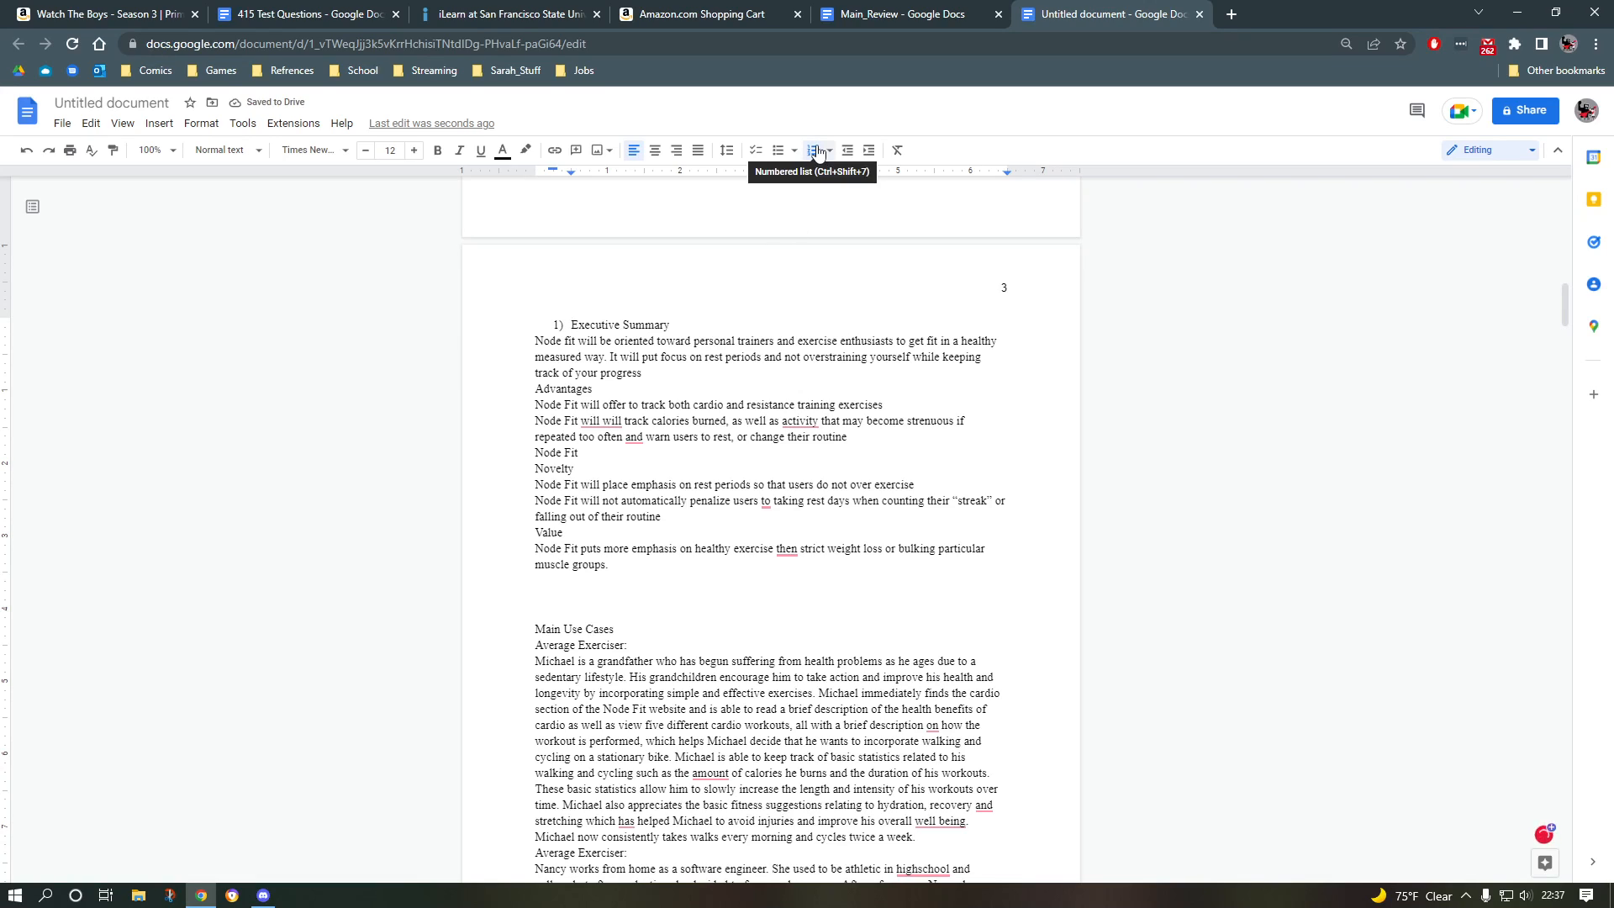
pyautogui.click(535, 629)
pyautogui.write('2)')
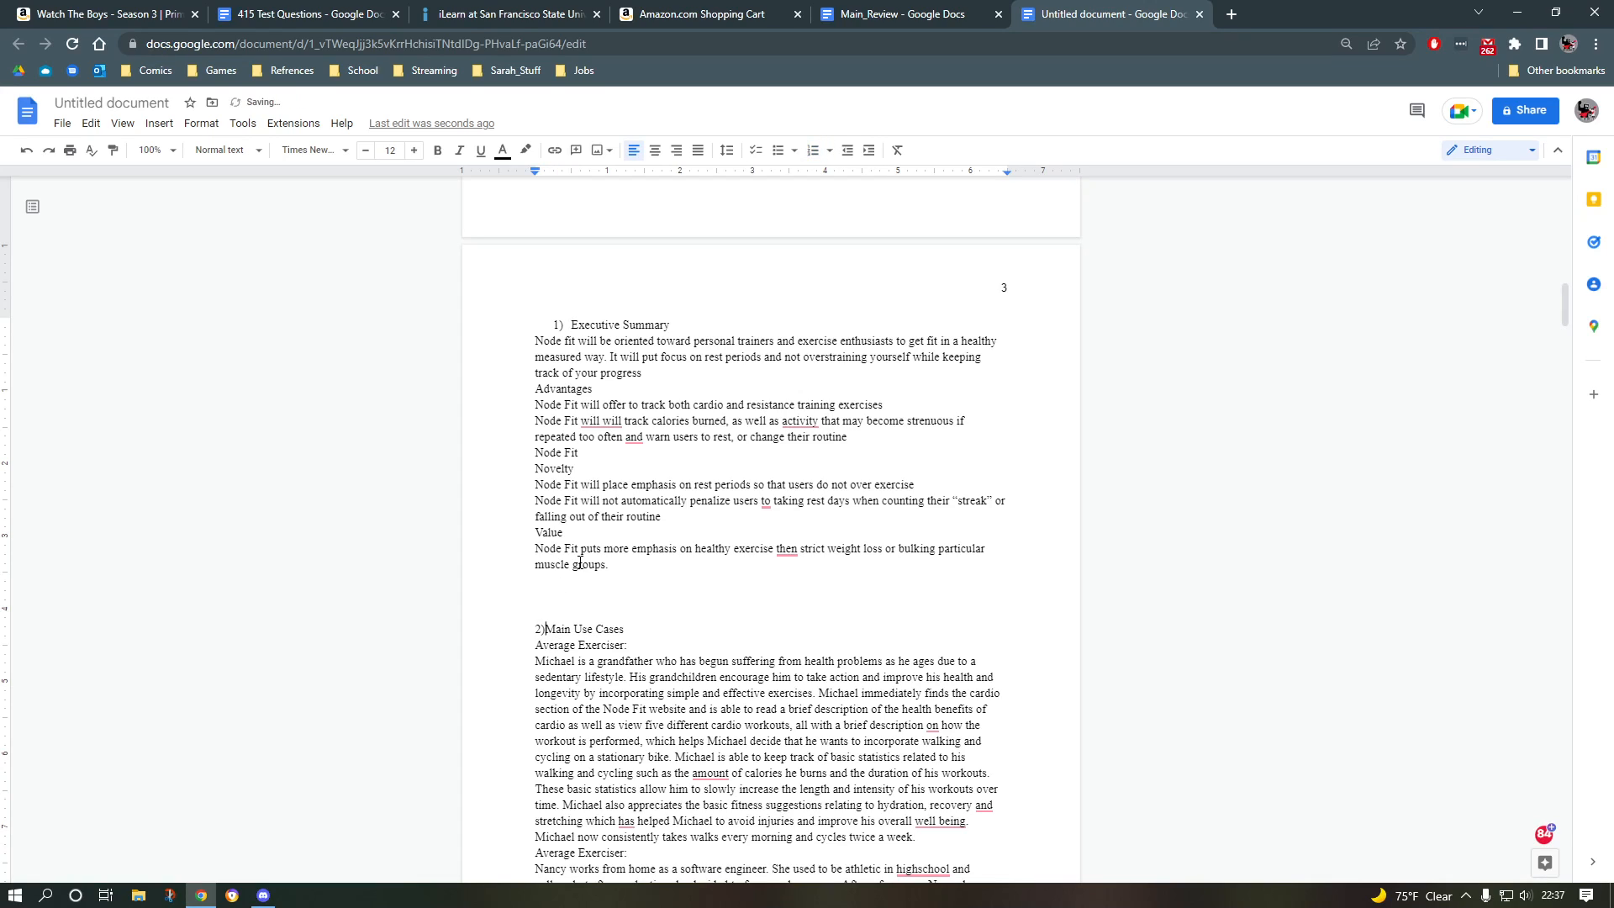
# Step: Move the "Personal trainer" heading and its paragraph from page 4 to the blank space between "Executive Summary" and "Main Use Cases"
pyautogui.scroll(-15, 615, 555)
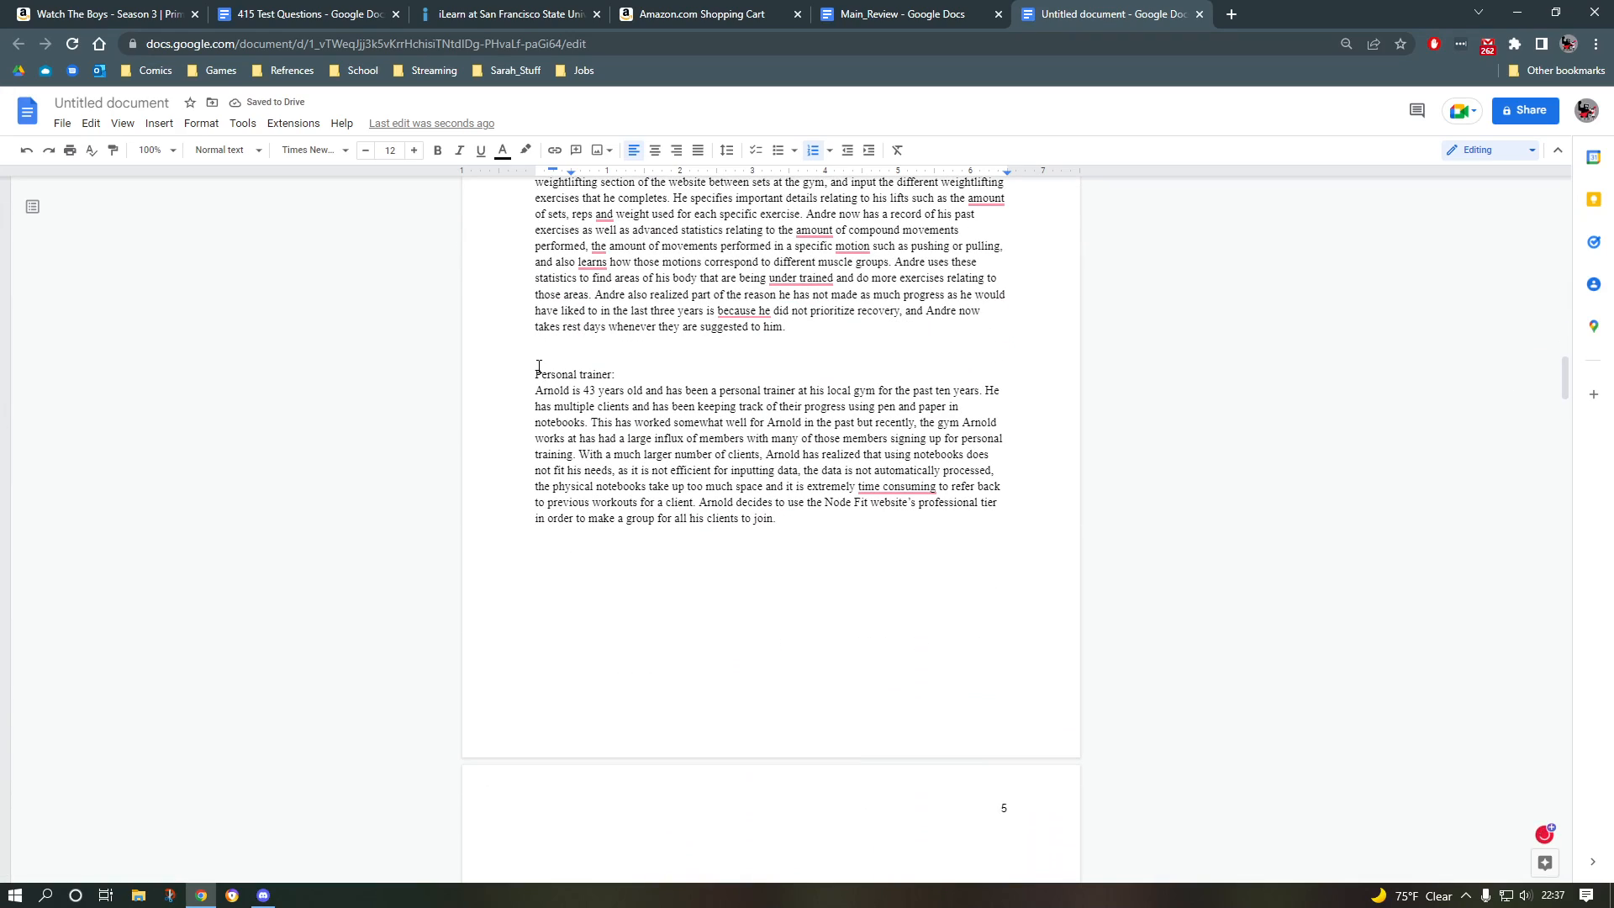
pyautogui.moveTo(534, 373); pyautogui.dragTo(743, 497)
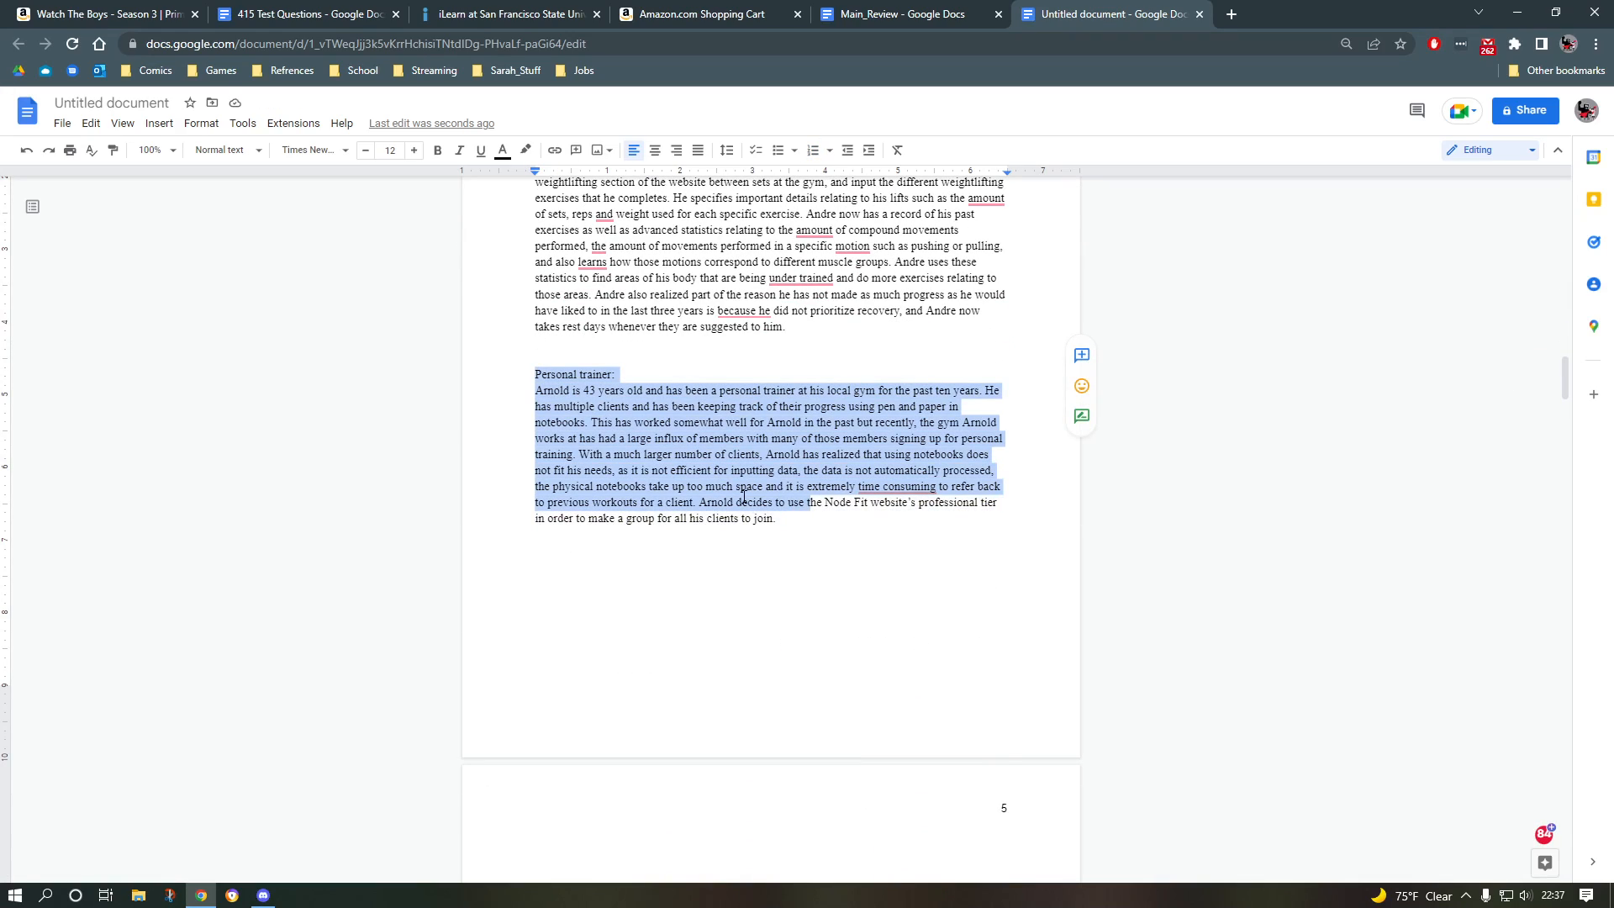
pyautogui.press('Left')
pyautogui.hotkey('shift', 'Down')
pyautogui.hotkey('shift', 'Down')
pyautogui.hotkey('shift', 'Down')
pyautogui.hotkey('shift', 'Down')
pyautogui.hotkey('shift', 'Down')
pyautogui.hotkey('shift', 'Down')
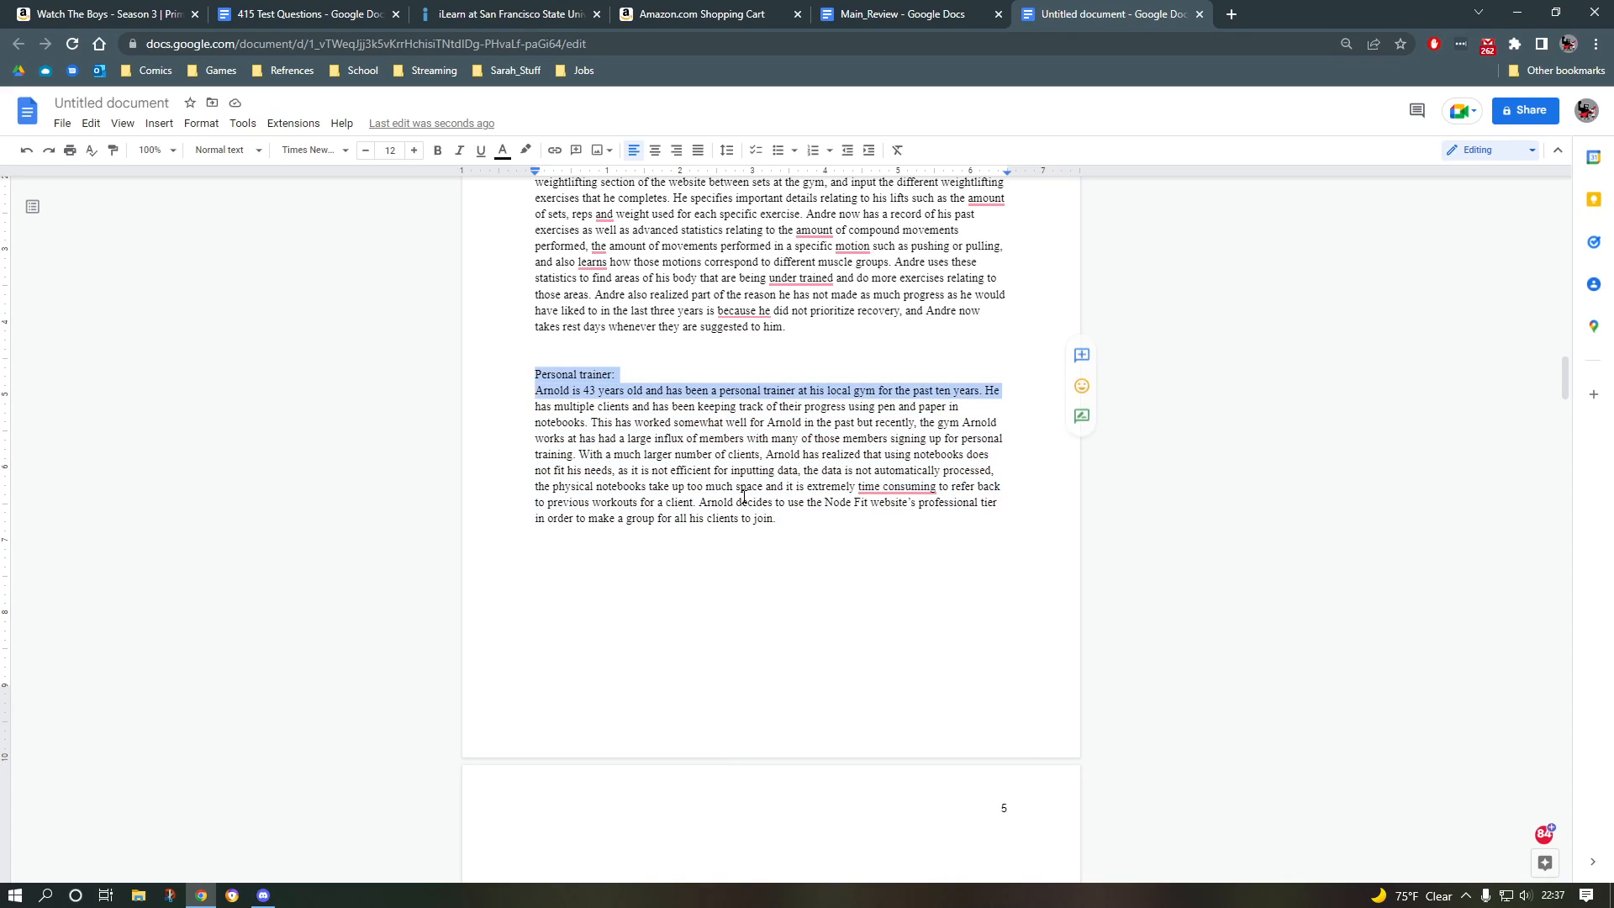
pyautogui.hotkey('shift', 'Down')
pyautogui.hotkey('shift', 'Down')
pyautogui.hotkey('shift', 'Down')
pyautogui.hotkey('shift', 'Down')
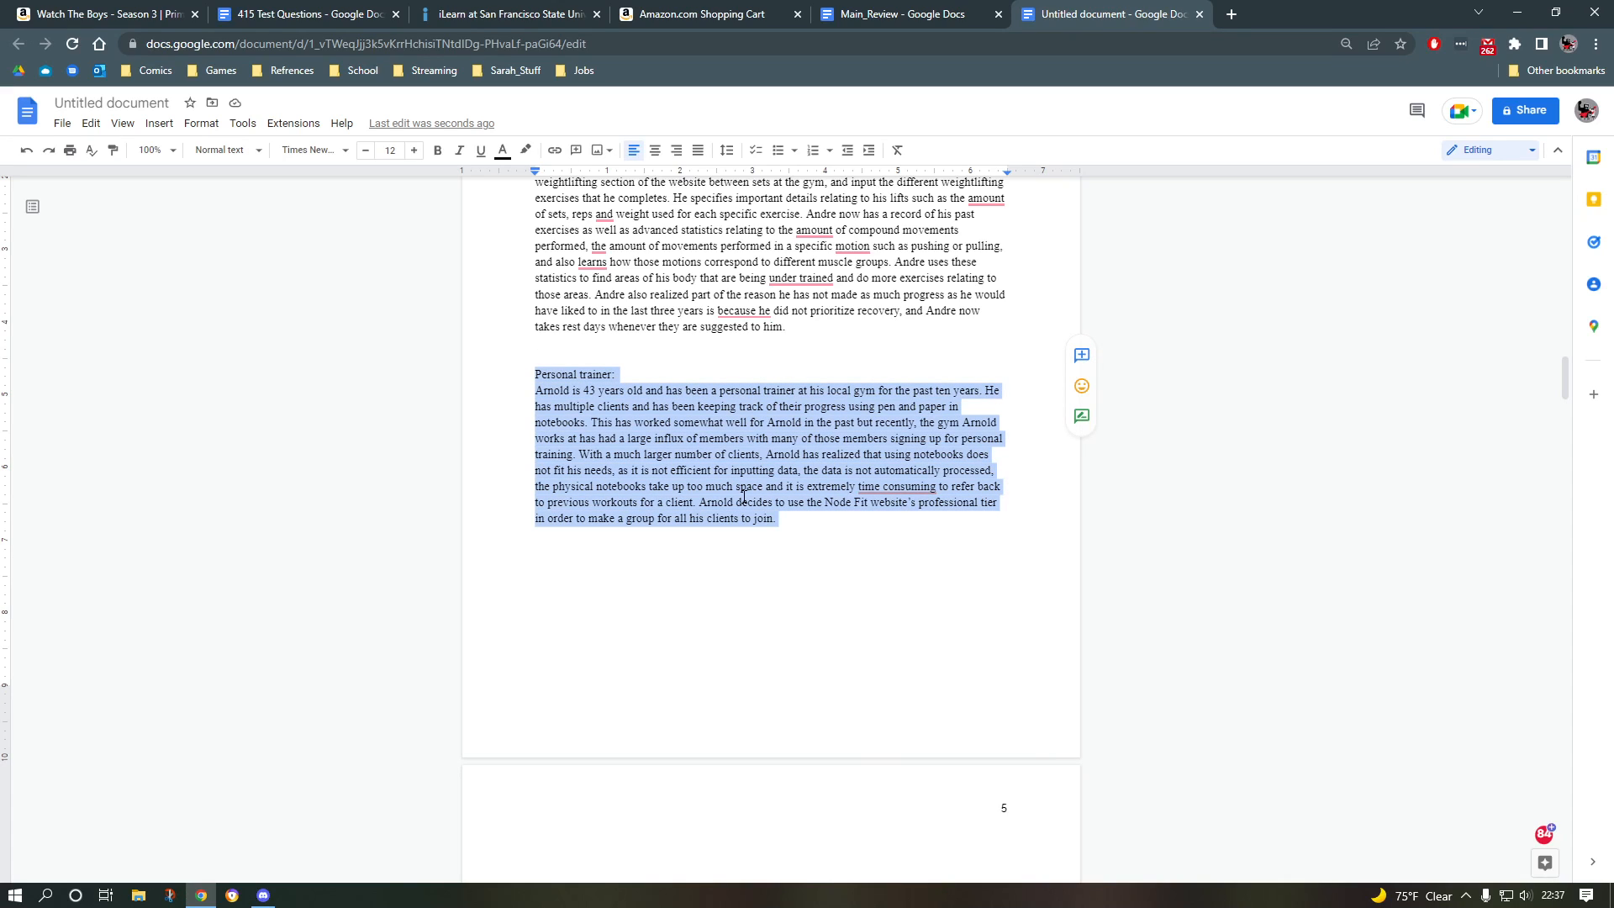
pyautogui.hotkey('ctrl', 'x')
pyautogui.scroll(15, 743, 497)
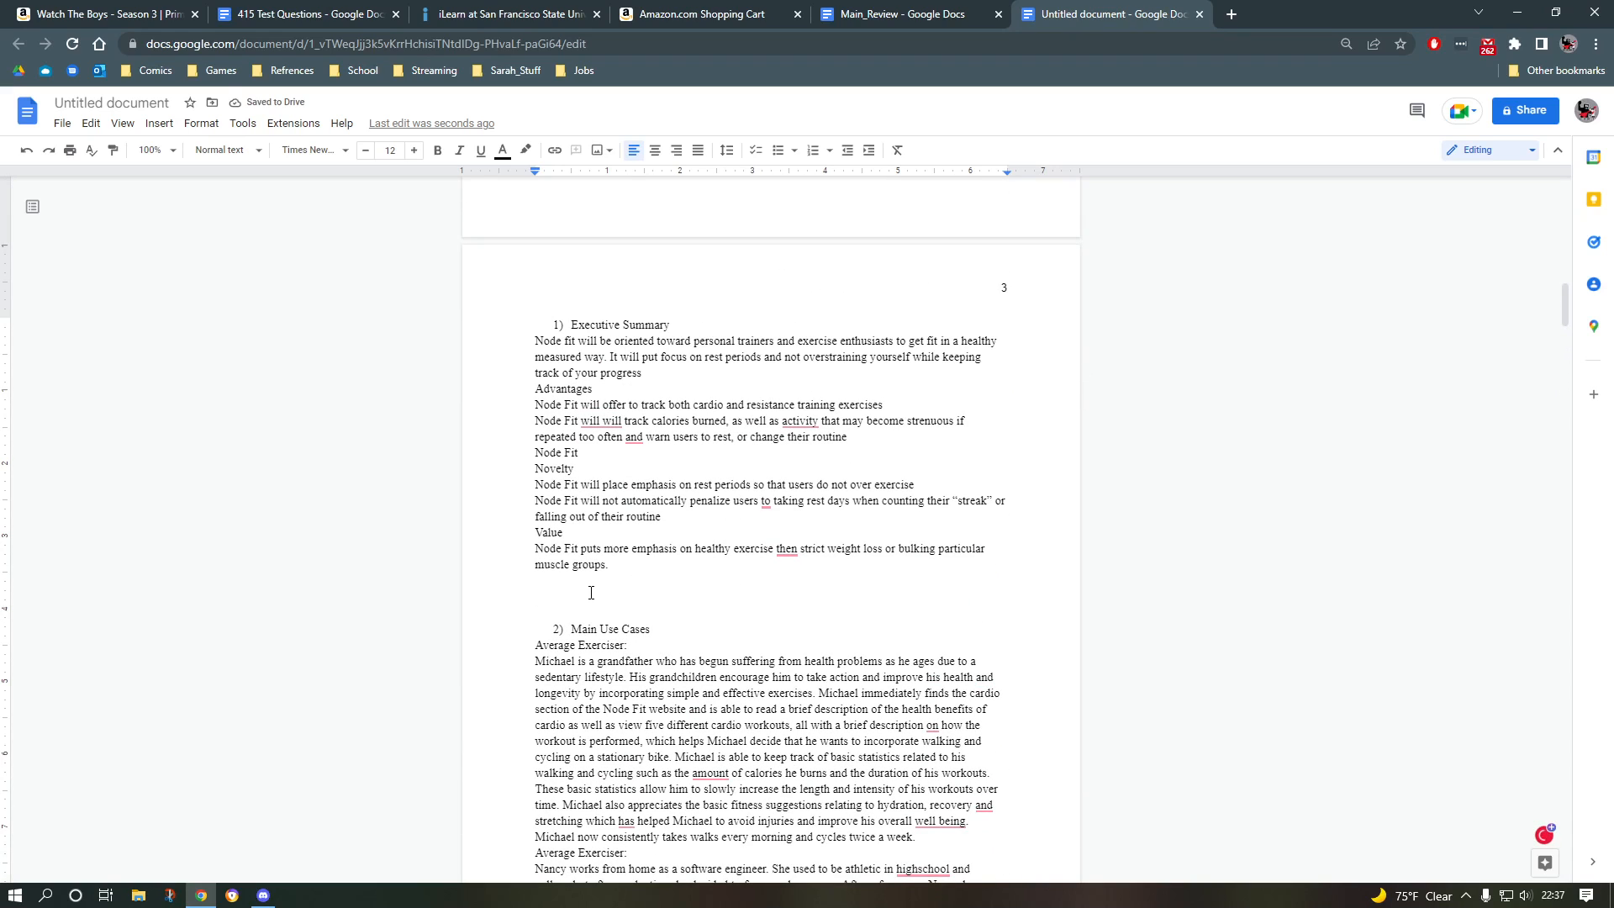
pyautogui.click(591, 595)
pyautogui.hotkey('ctrl', 'v')
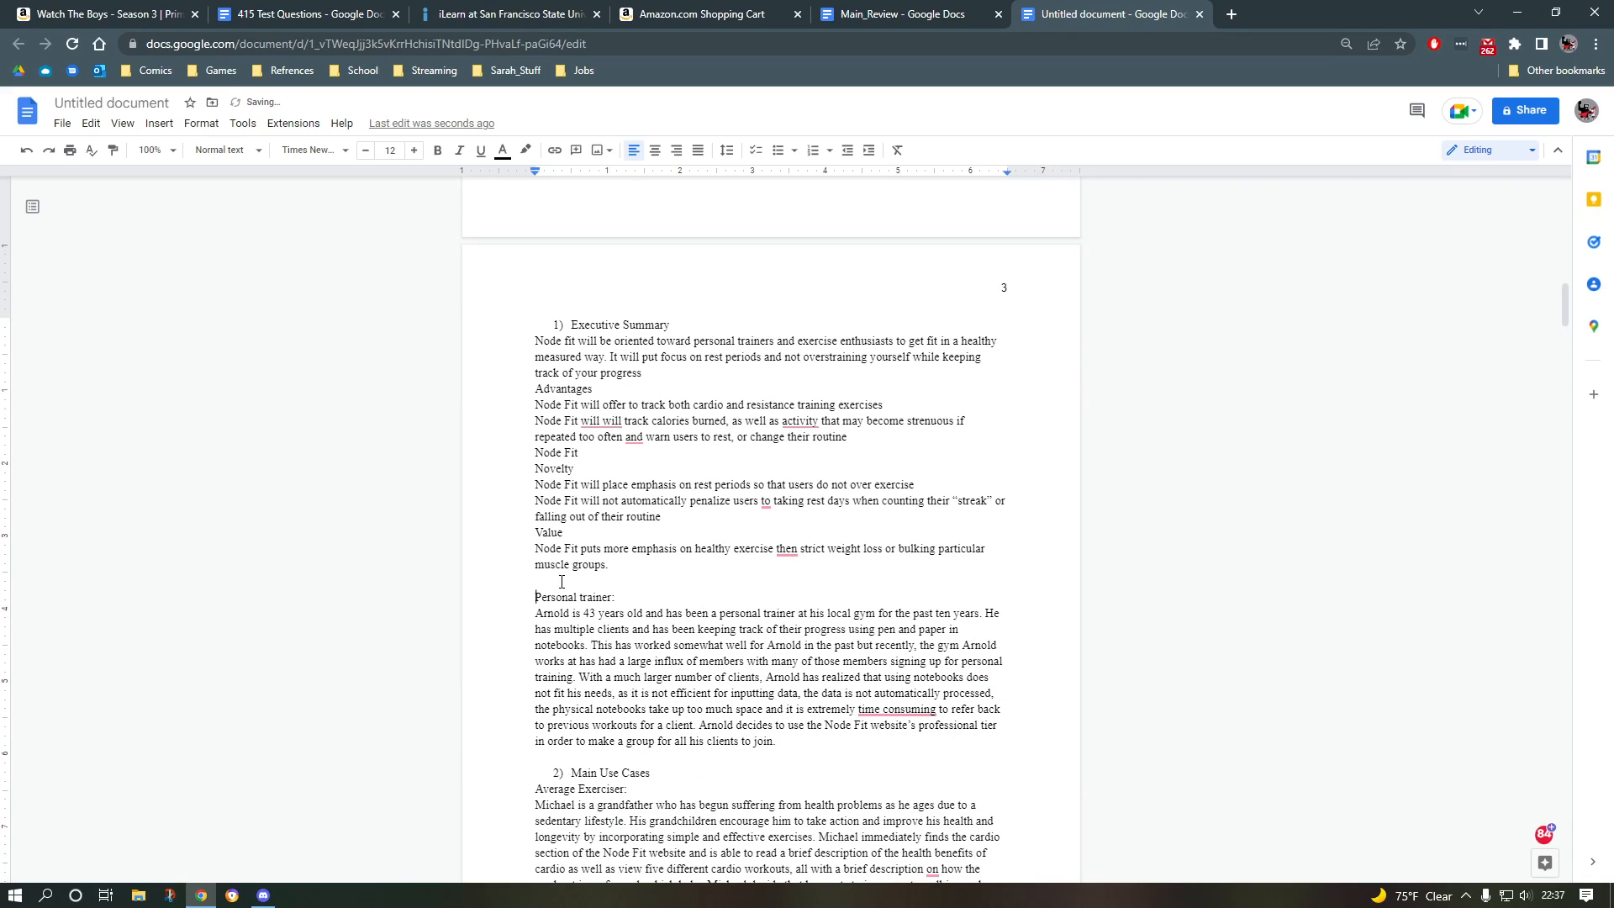
# Step: Number the moved "Personal trainer" heading as 2)
pyautogui.write('@)')
pyautogui.press('BackSpace')
pyautogui.write('2')
pyautogui.scroll(2, 606, 677)
pyautogui.scroll(2, 606, 678)
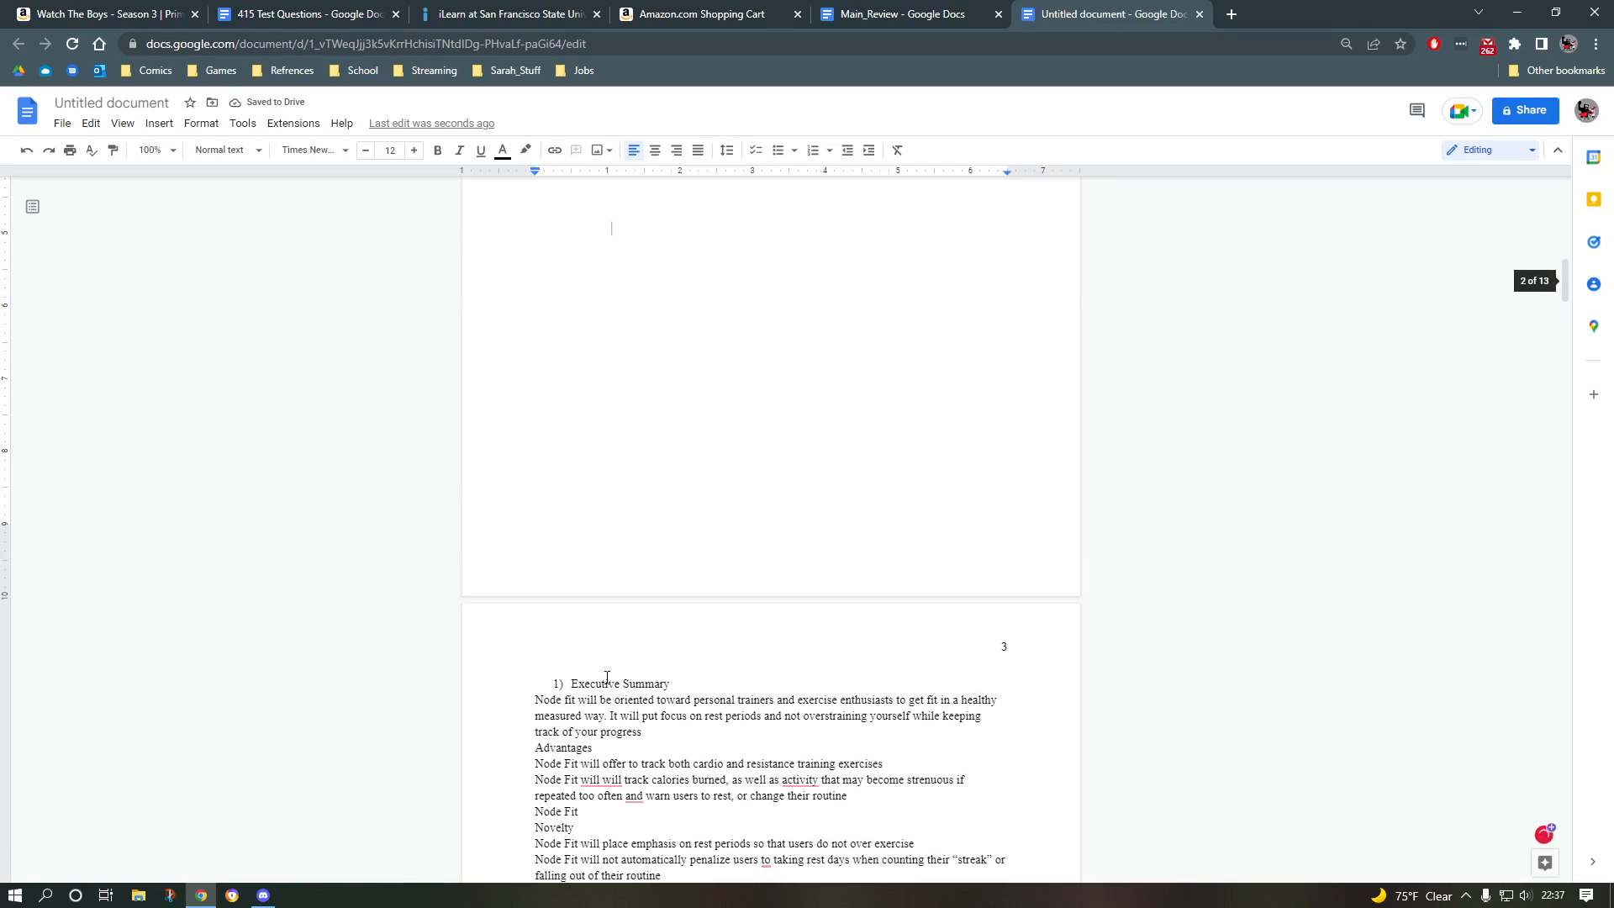
pyautogui.scroll(-12, 623, 664)
pyautogui.scroll(4, 652, 395)
pyautogui.scroll(-6, 630, 558)
pyautogui.scroll(11, 647, 482)
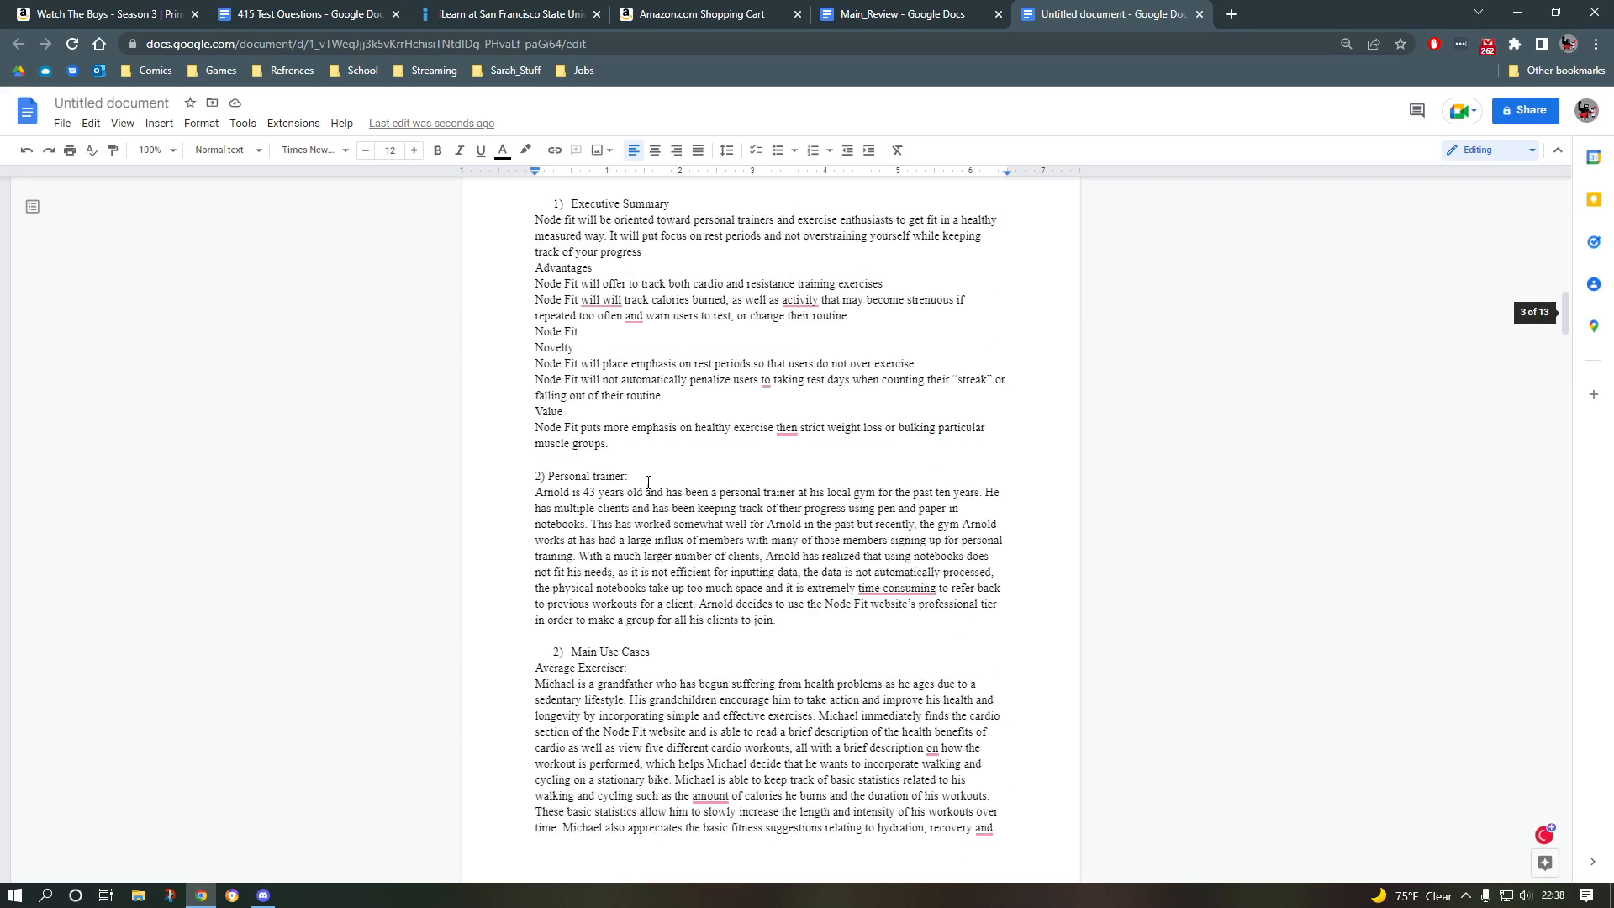
# Step: Remove the numbering from the "Executive Summary", "Personal trainer" and "Main Use Cases" headings
pyautogui.click(639, 383)
pyautogui.press('BackSpace')
pyautogui.press('BackSpace')
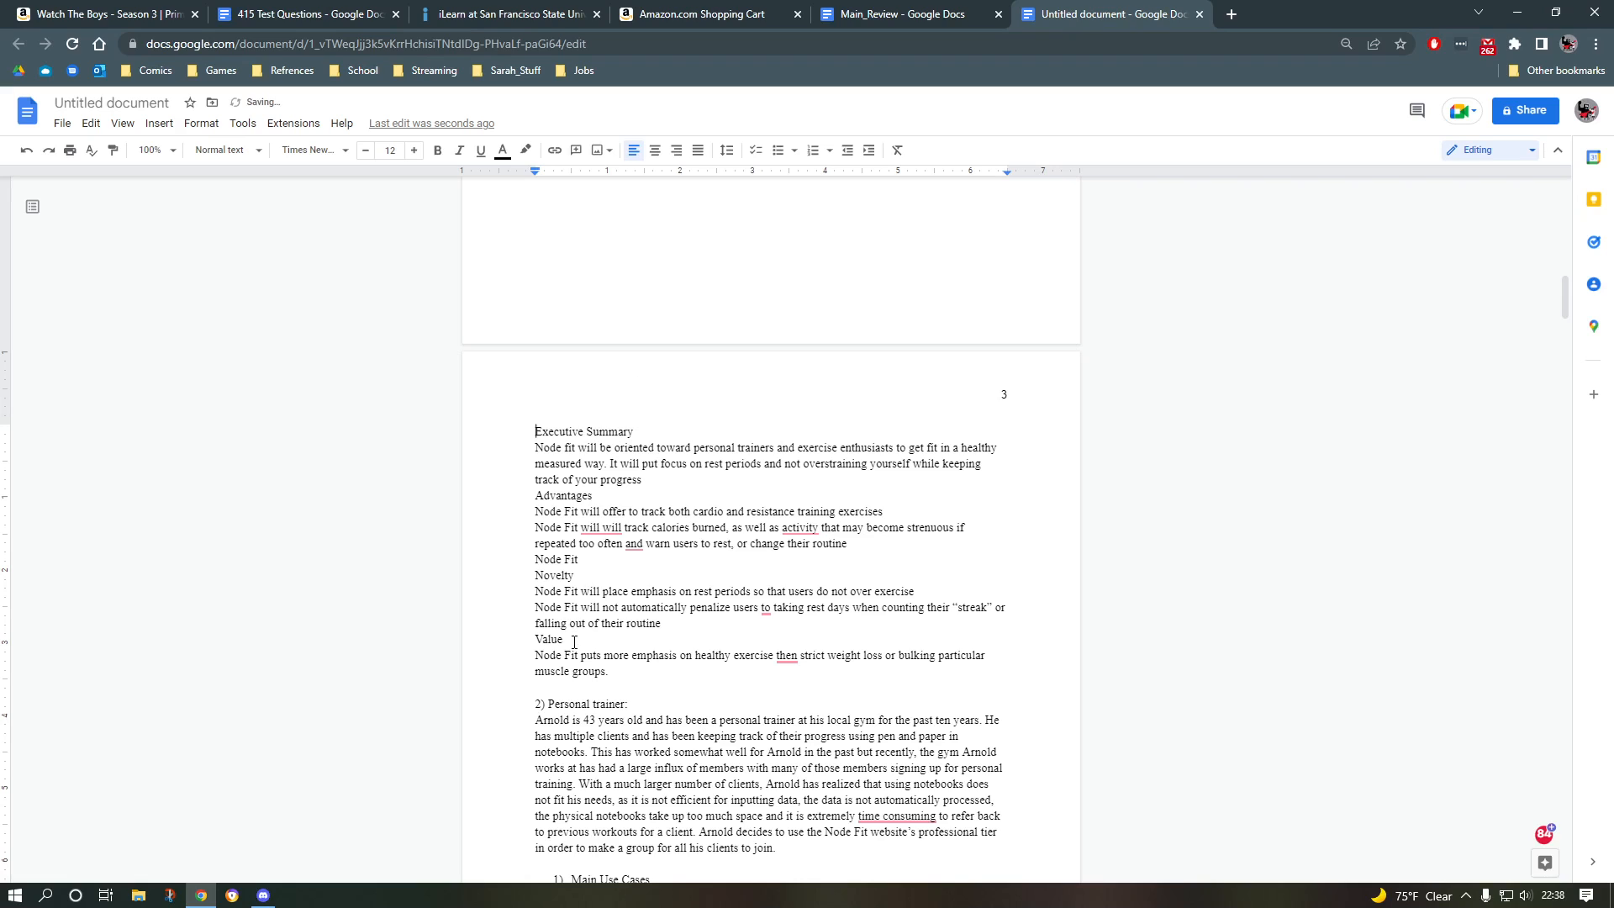
pyautogui.click(549, 704)
pyautogui.press('BackSpace')
pyautogui.press('BackSpace')
pyautogui.press('BackSpace')
pyautogui.scroll(-5, 583, 454)
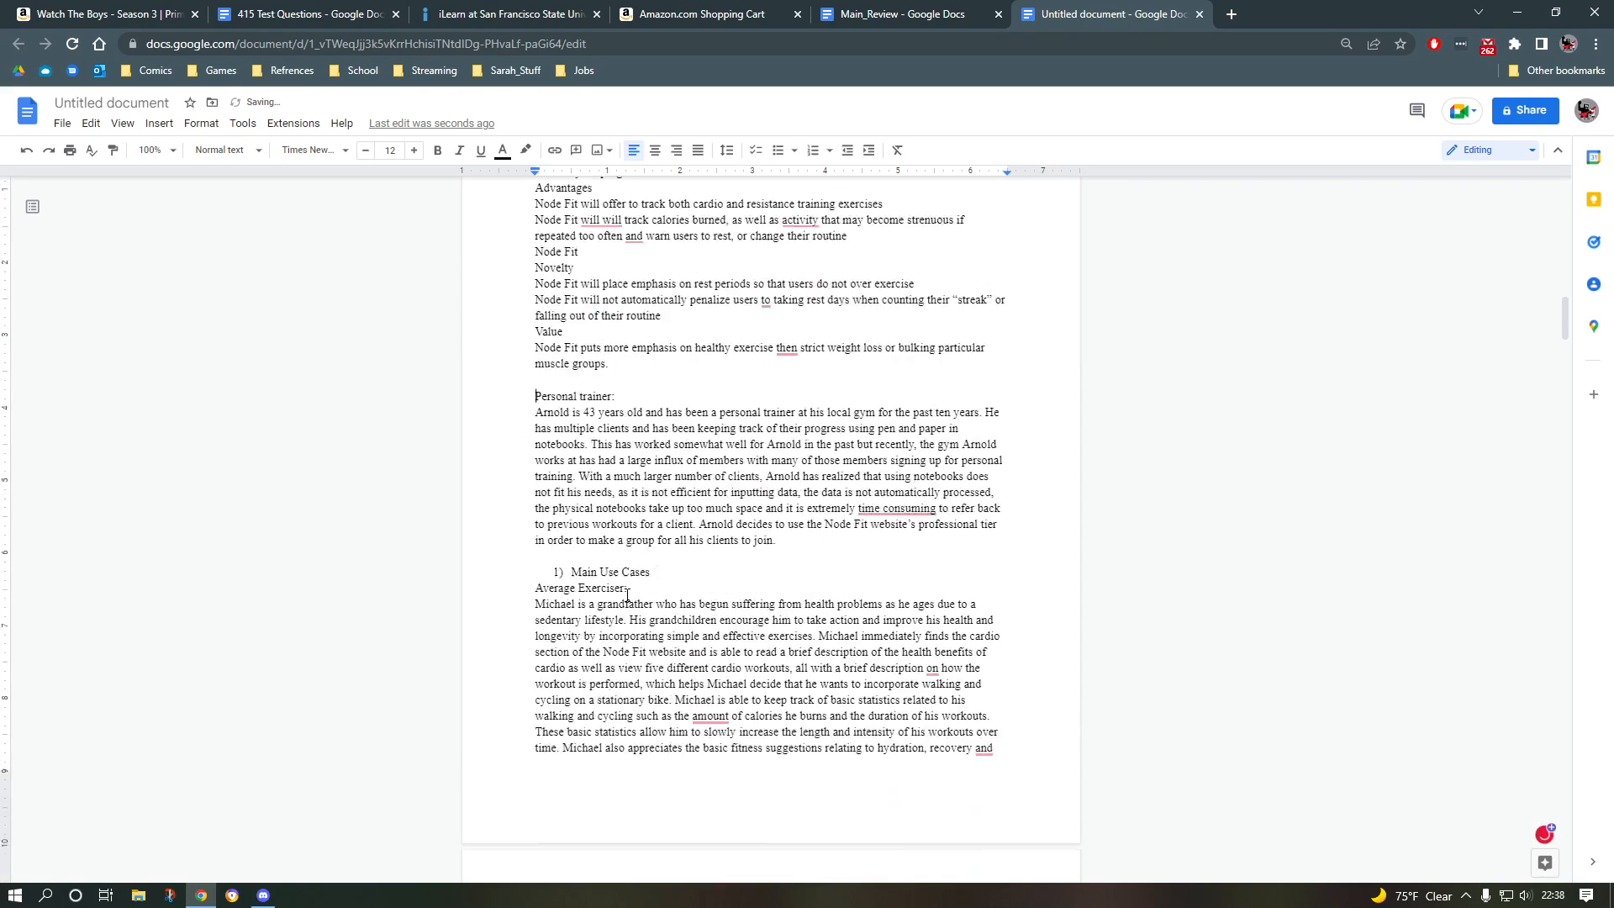
pyautogui.click(583, 454)
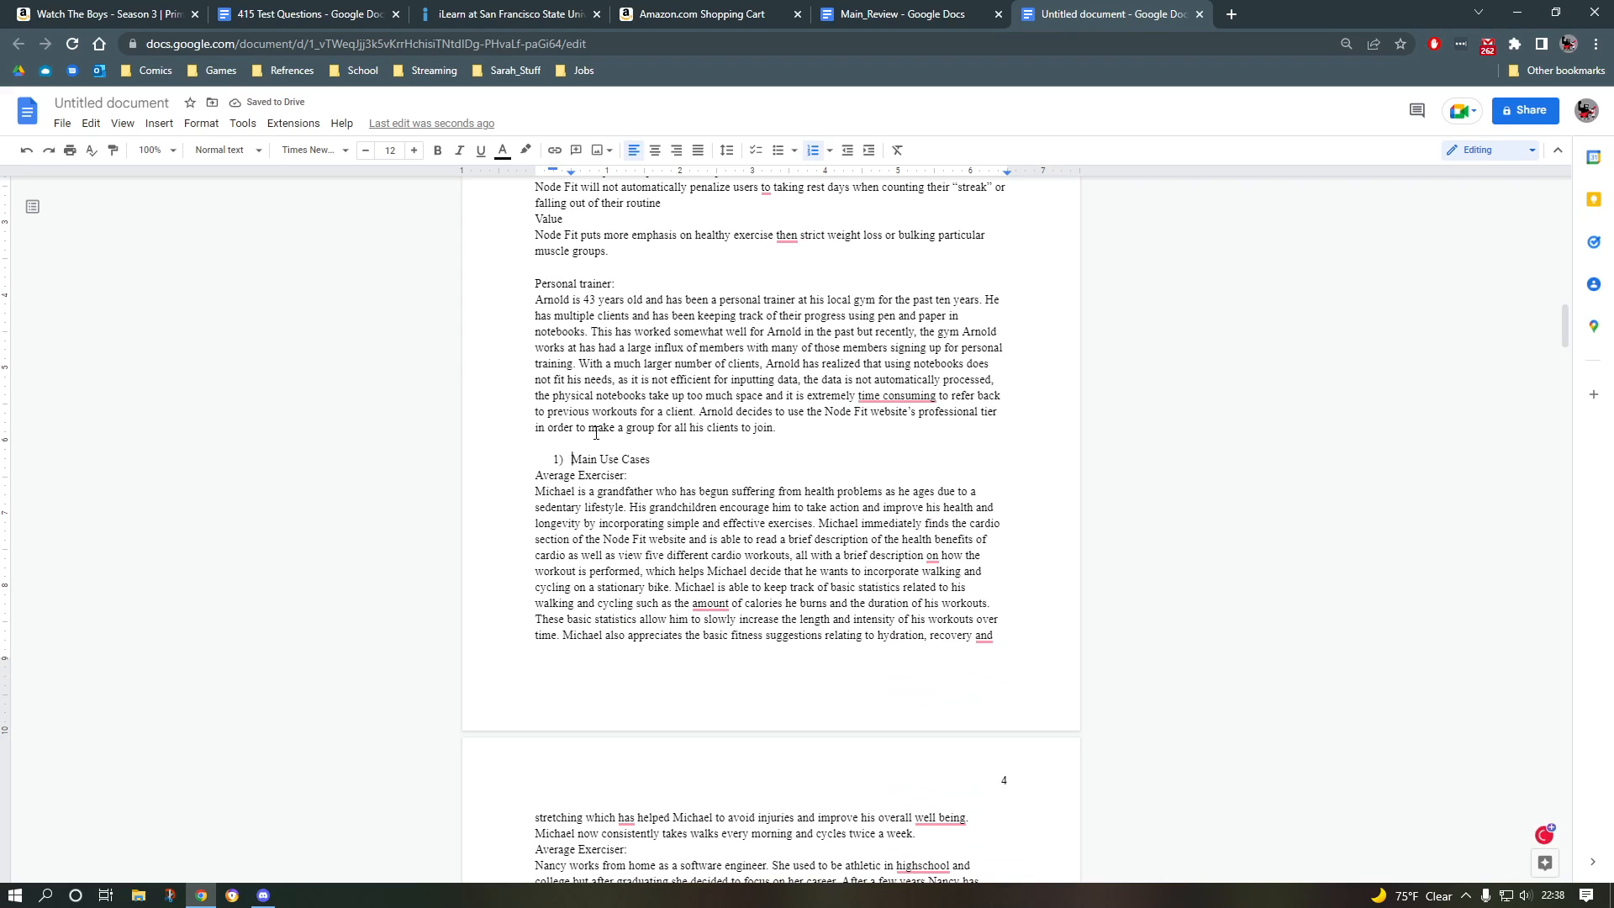
pyautogui.press('BackSpace')
pyautogui.press('BackSpace')
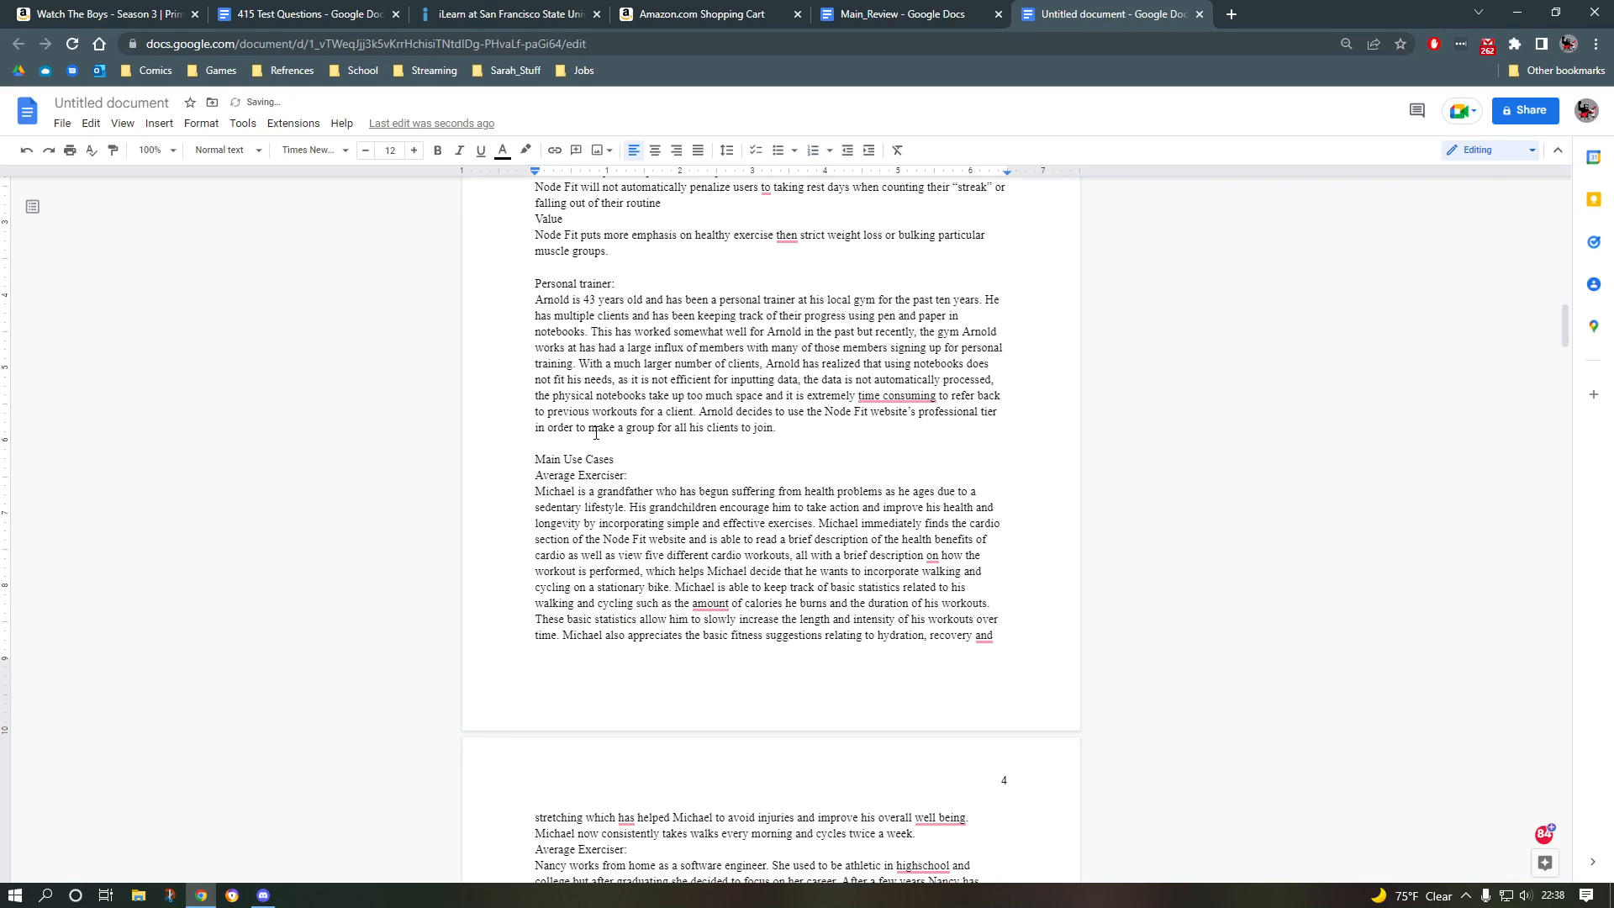
# Step: Apply the multilevel numbered list style 1., 1.1., 1.2.1. to the "Executive Summary" heading
pyautogui.scroll(4, 626, 438)
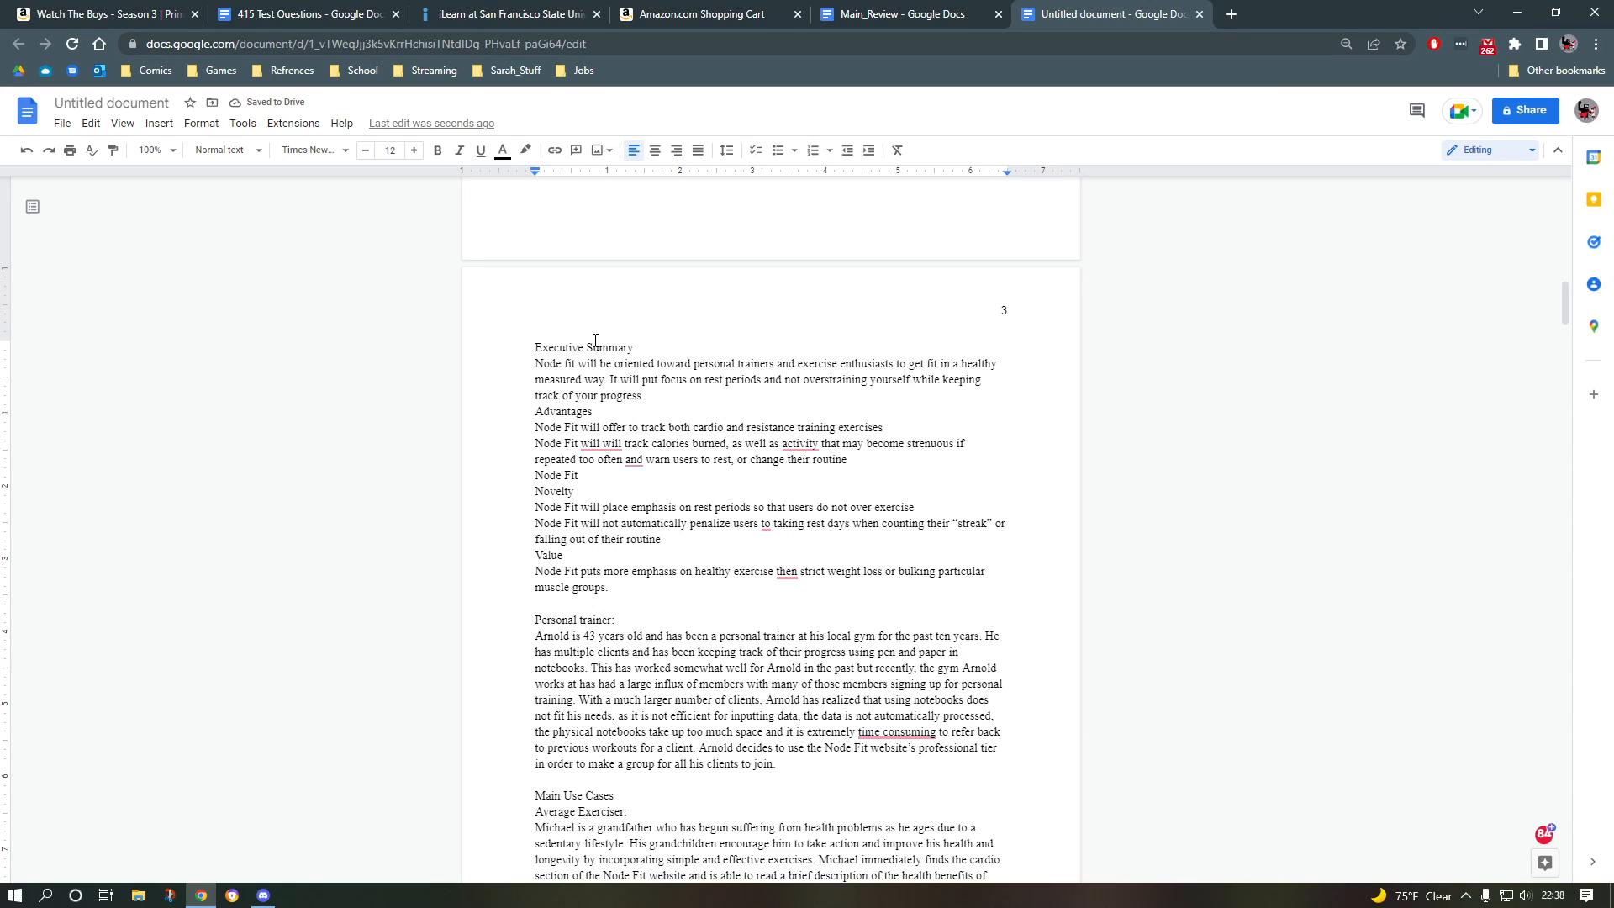
pyautogui.click(533, 344)
pyautogui.click(831, 150)
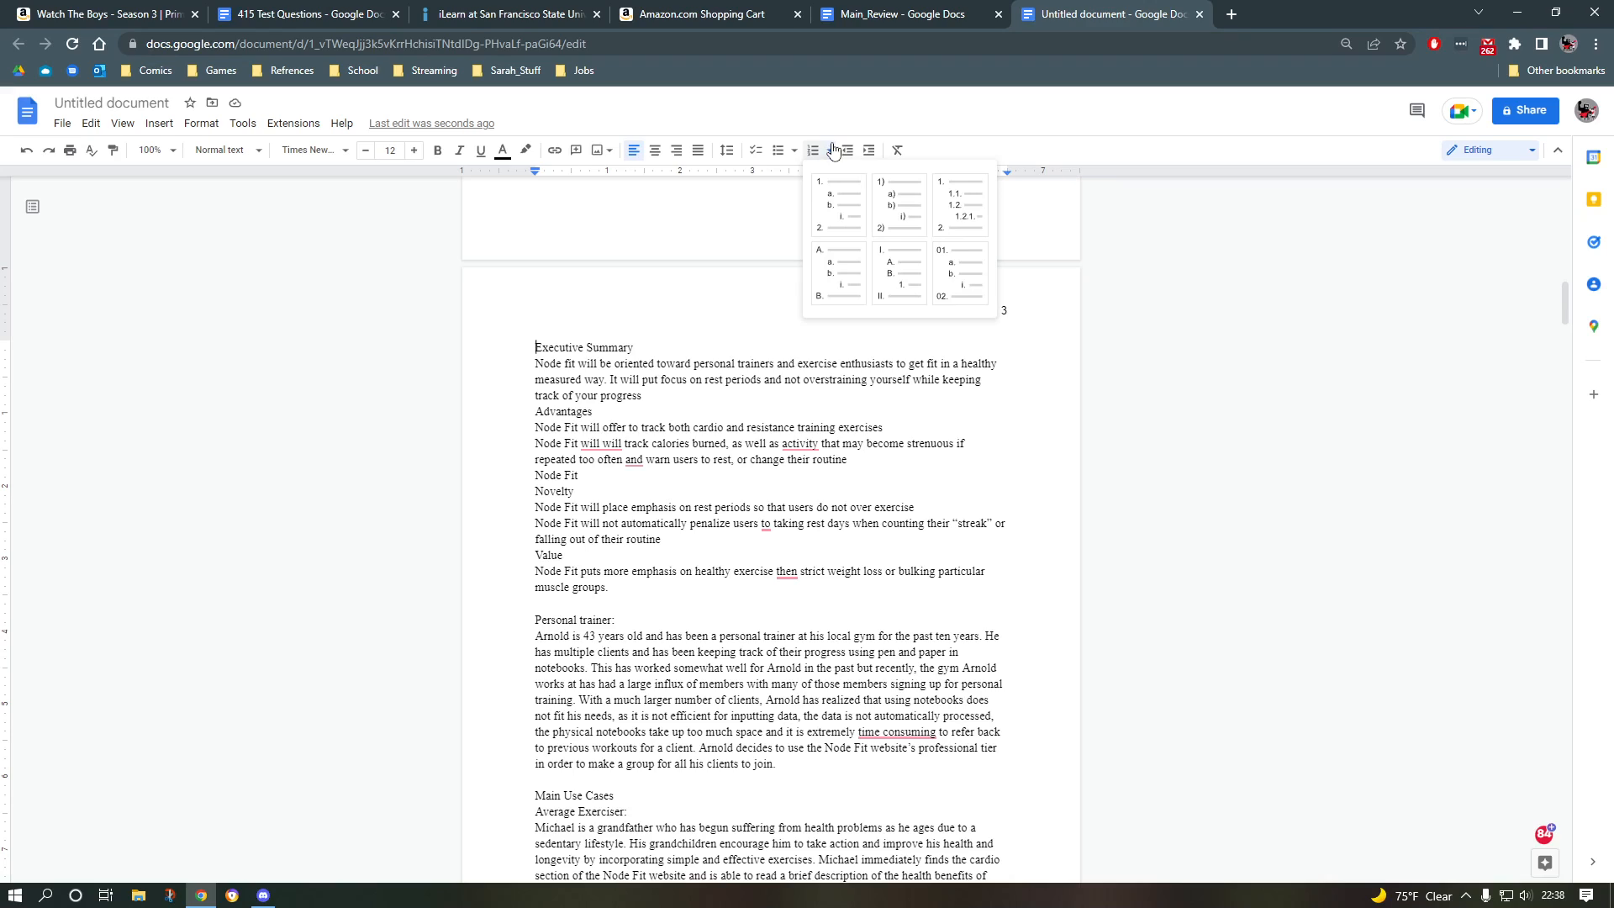
pyautogui.click(958, 206)
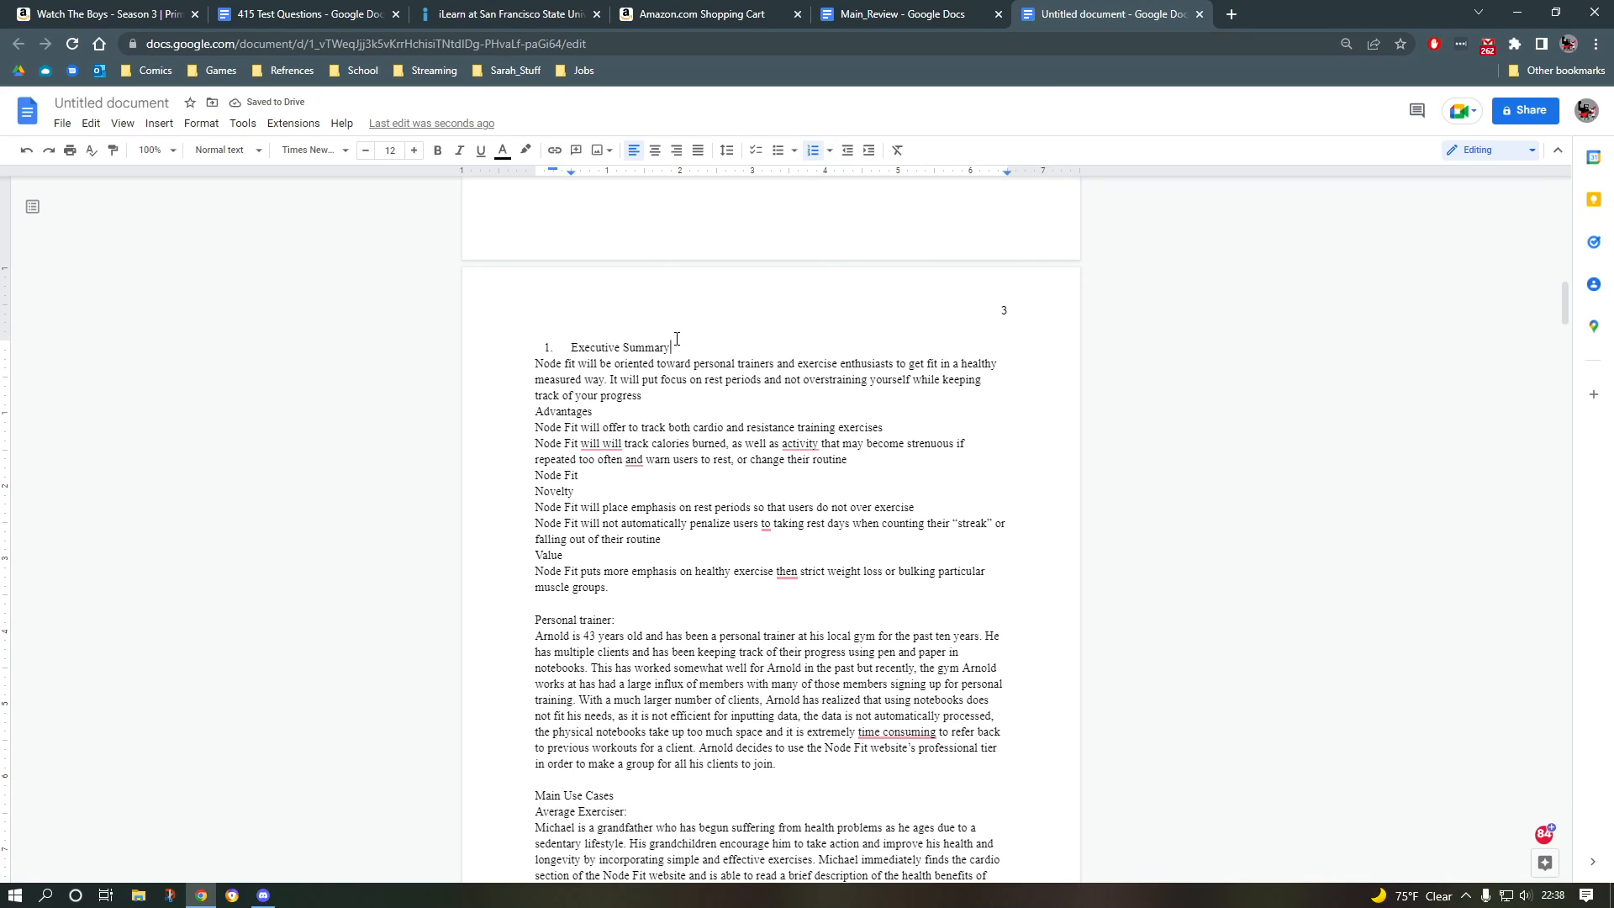
# Step: Add the top-level list item "NUM 2" below "Executive Summary", followed by an empty third item
pyautogui.press('Return')
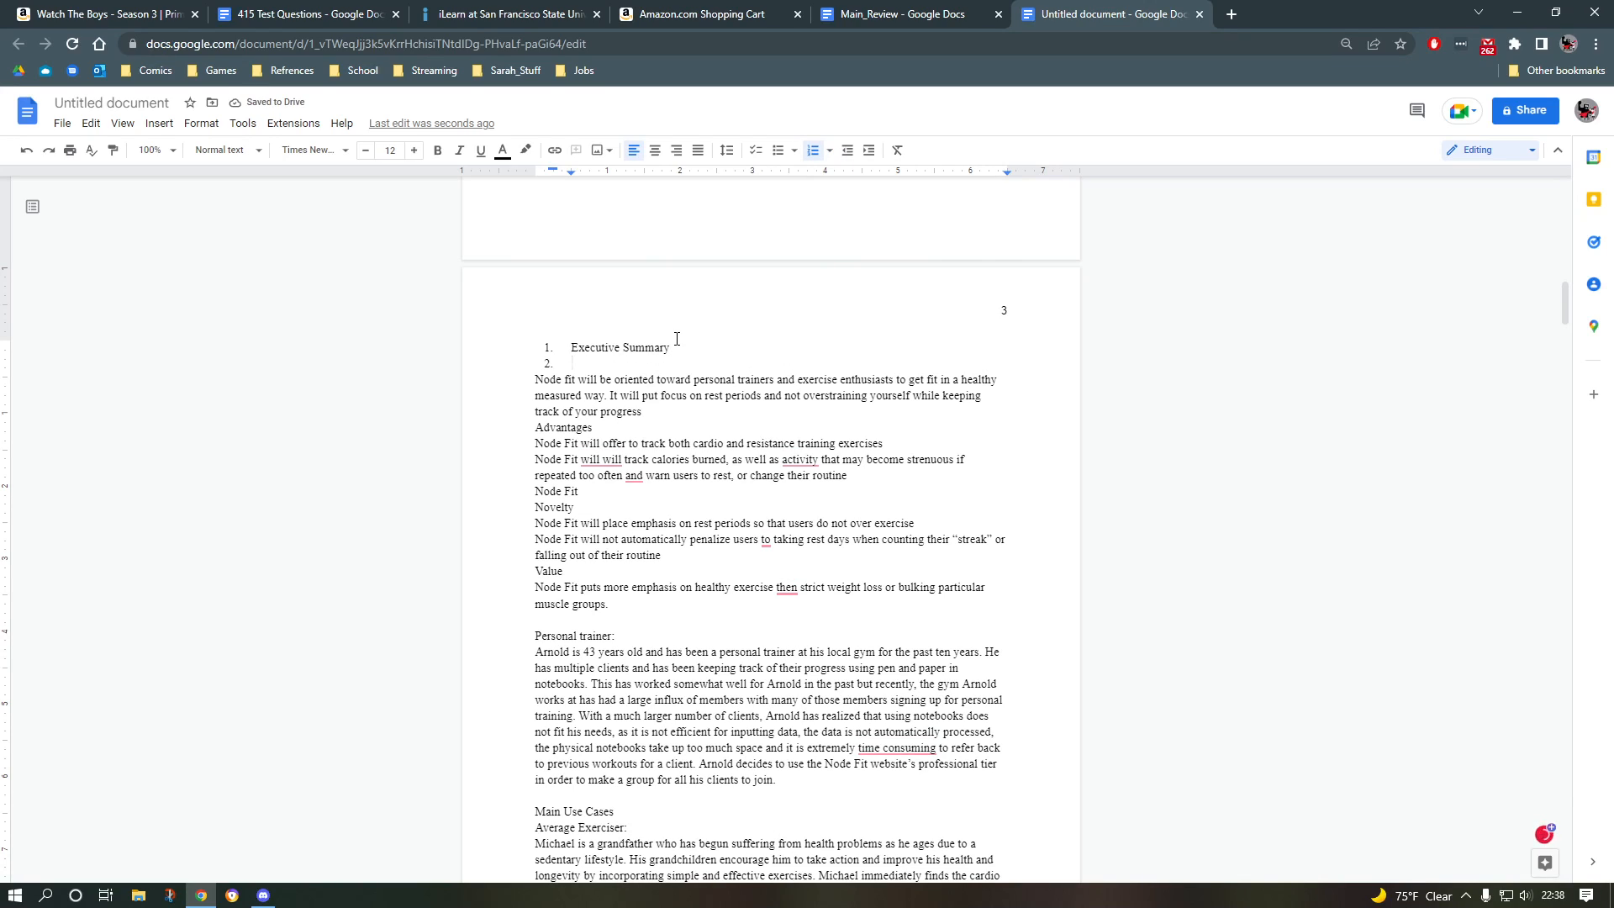
pyautogui.write('NUM 2')
pyautogui.press('Return')
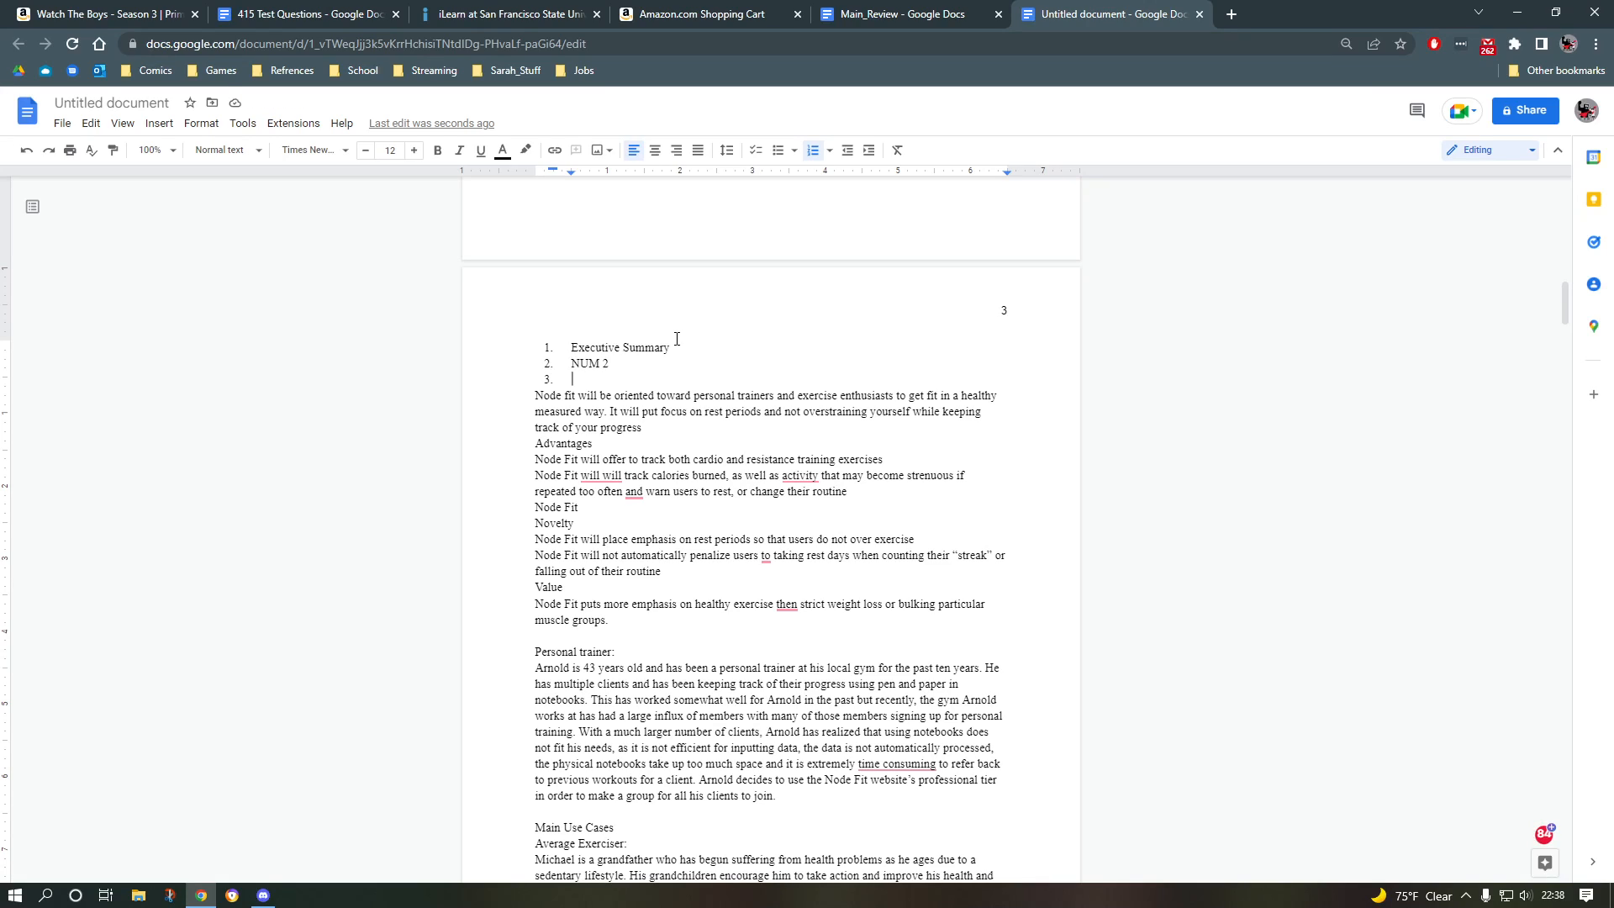
# Step: Create sub-item 1.1. under "Executive Summary" and move the introductory "Node fit will be oriented" paragraph into it
pyautogui.click(676, 338)
pyautogui.press('Return')
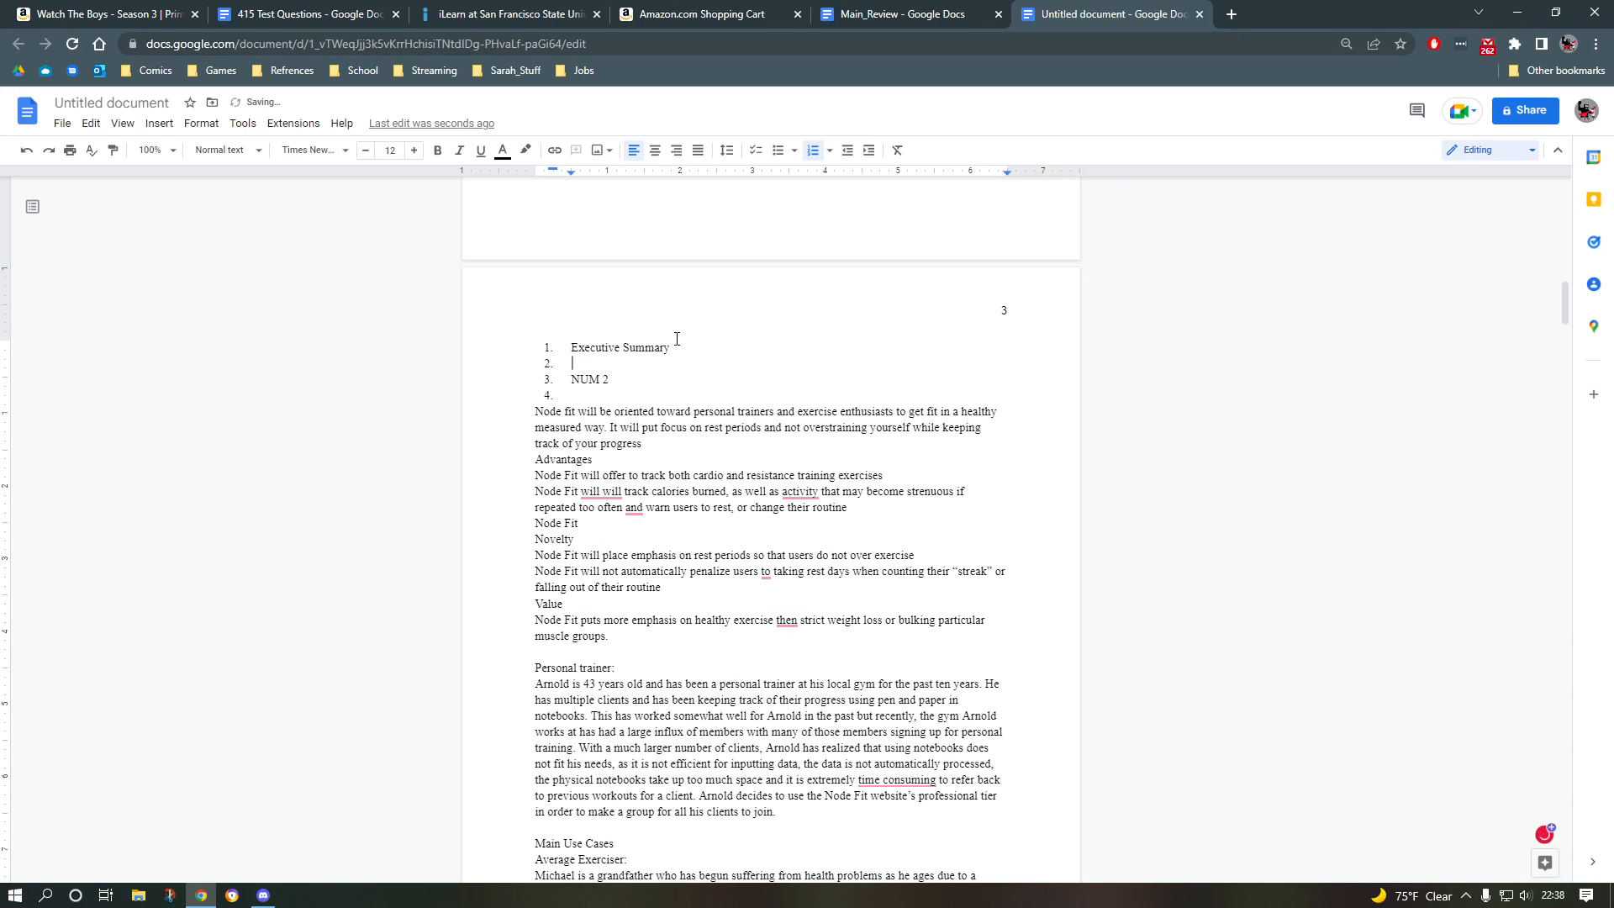
pyautogui.press('Tab')
pyautogui.moveTo(530, 417); pyautogui.dragTo(651, 448)
pyautogui.hotkey('ctrl', 'x')
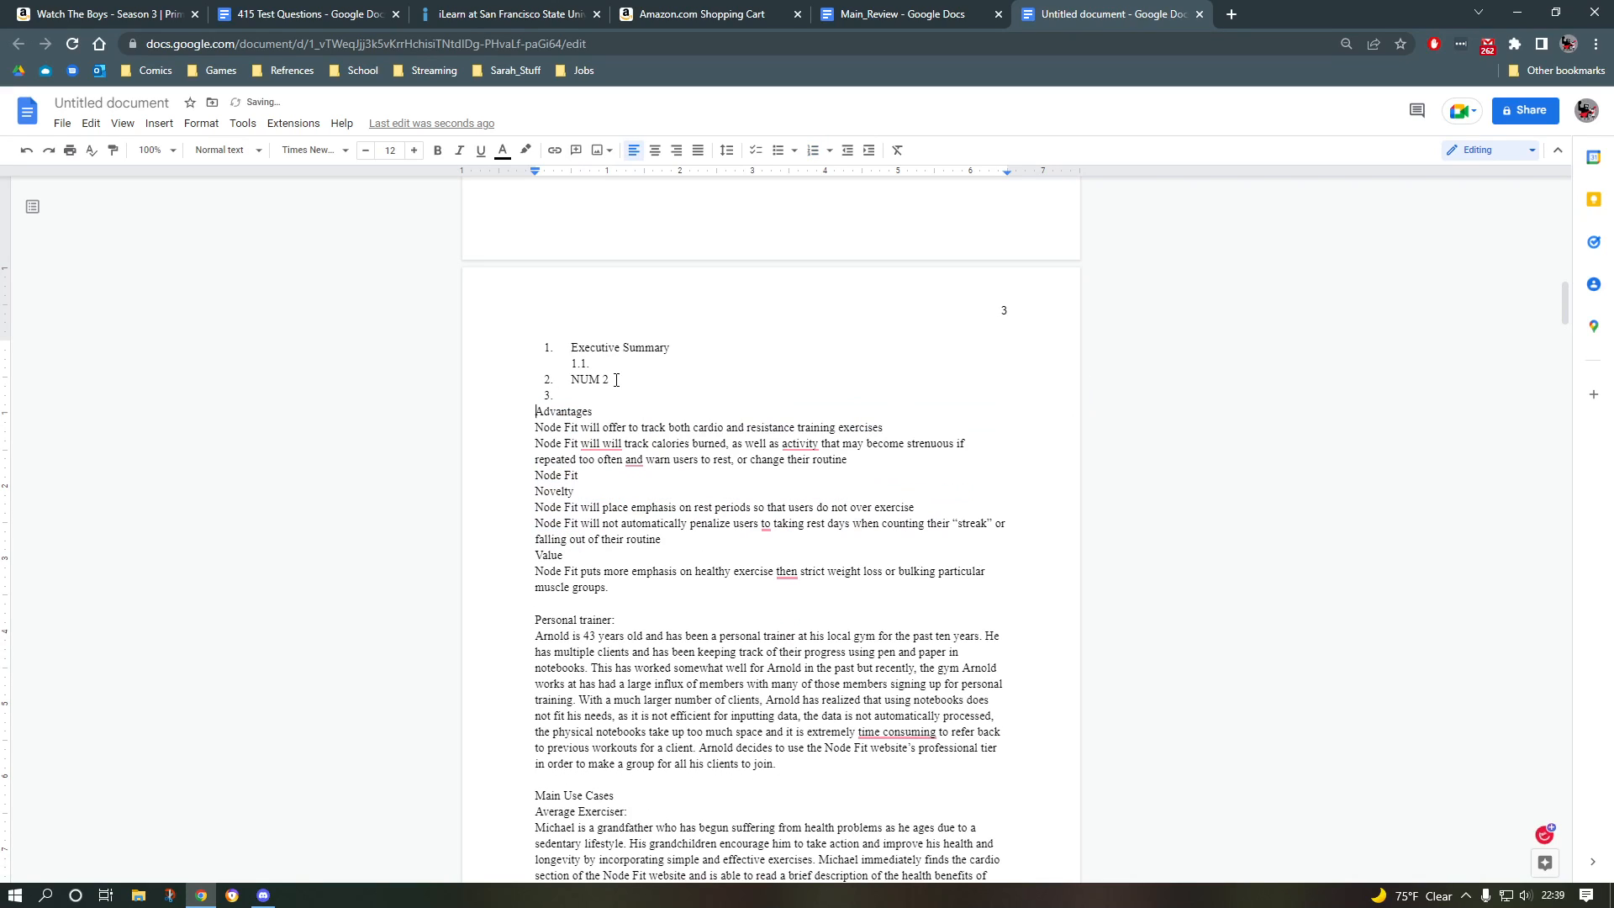
pyautogui.click(611, 365)
pyautogui.hotkey('ctrl', 'v')
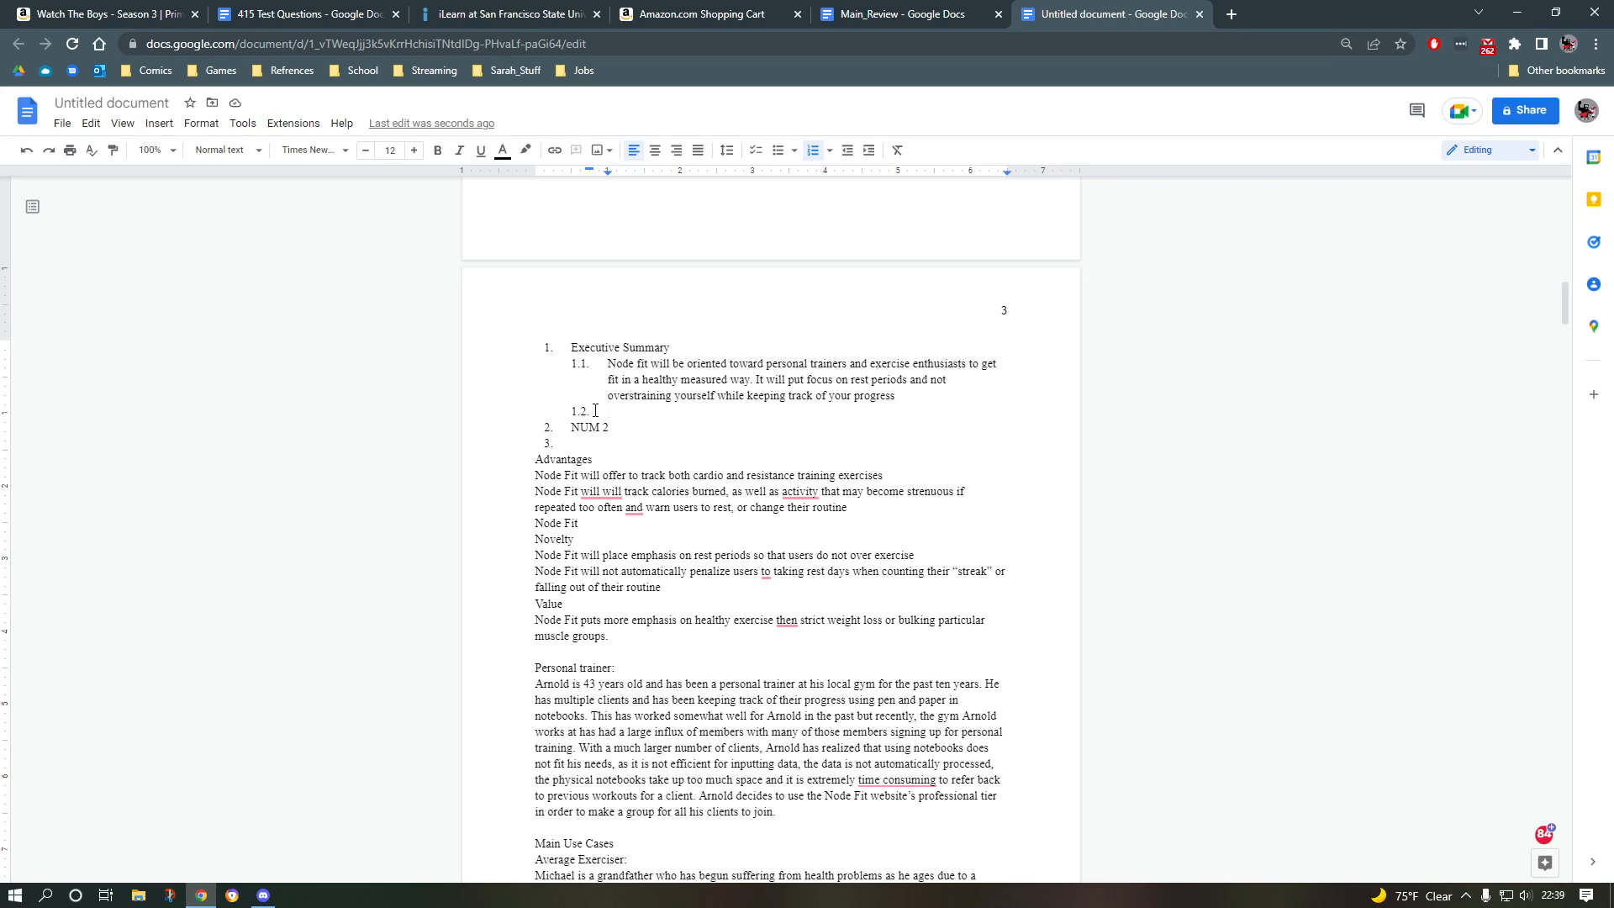
# Step: Demote the empty item 1.2. by several list levels and fill it with the placeholder "a;lsdkjflkjds"
pyautogui.press('Tab')
pyautogui.press('Tab')
pyautogui.press('Tab')
pyautogui.press('Tab')
pyautogui.press('Tab')
pyautogui.hotkey('shift', 'Tab')
pyautogui.write('a;lsdkjflkjds')
pyautogui.press('Tab')
pyautogui.press('Tab')
pyautogui.press('Tab')
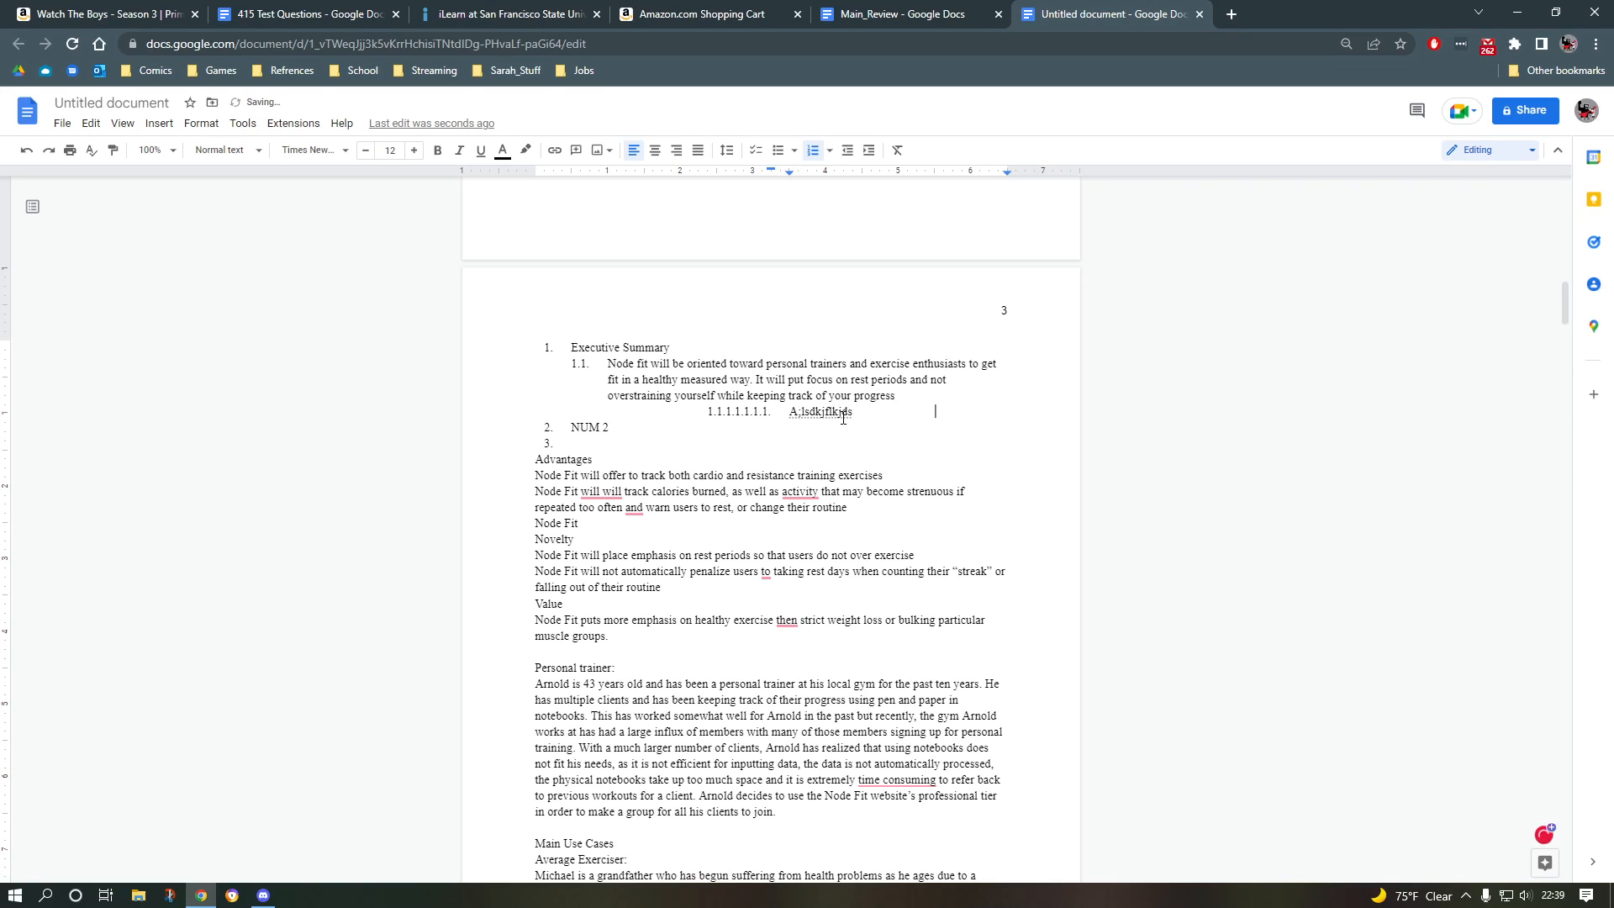
# Step: Delete the placeholder text from the deeply nested item and promote the item back to level 1.2
pyautogui.hotkey('shift', 'Left')
pyautogui.hotkey('shift', 'Left')
pyautogui.hotkey('shift', 'Left')
pyautogui.hotkey('shift', 'Left')
pyautogui.hotkey('shift', 'Left')
pyautogui.hotkey('shift', 'Left')
pyautogui.hotkey('shift', 'Left')
pyautogui.hotkey('shift', 'Left')
pyautogui.hotkey('shift', 'Left')
pyautogui.hotkey('shift', 'Left')
pyautogui.hotkey('shift', 'Left')
pyautogui.hotkey('shift', 'Left')
pyautogui.hotkey('shift', 'Left')
pyautogui.hotkey('shift', 'Left')
pyautogui.hotkey('shift', 'Left')
pyautogui.hotkey('shift', 'Left')
pyautogui.press('BackSpace')
pyautogui.press('Right')
pyautogui.press('Tab')
pyautogui.hotkey('shift', 'Tab')
pyautogui.hotkey('shift', 'Tab')
pyautogui.hotkey('shift', 'Tab')
pyautogui.hotkey('shift', 'Tab')
pyautogui.hotkey('shift', 'Tab')
# Step: Enter the placeholder "as;lkdjf" as item 1.2. and add an unnumbered blank line below it
pyautogui.write('as;lkdjf')
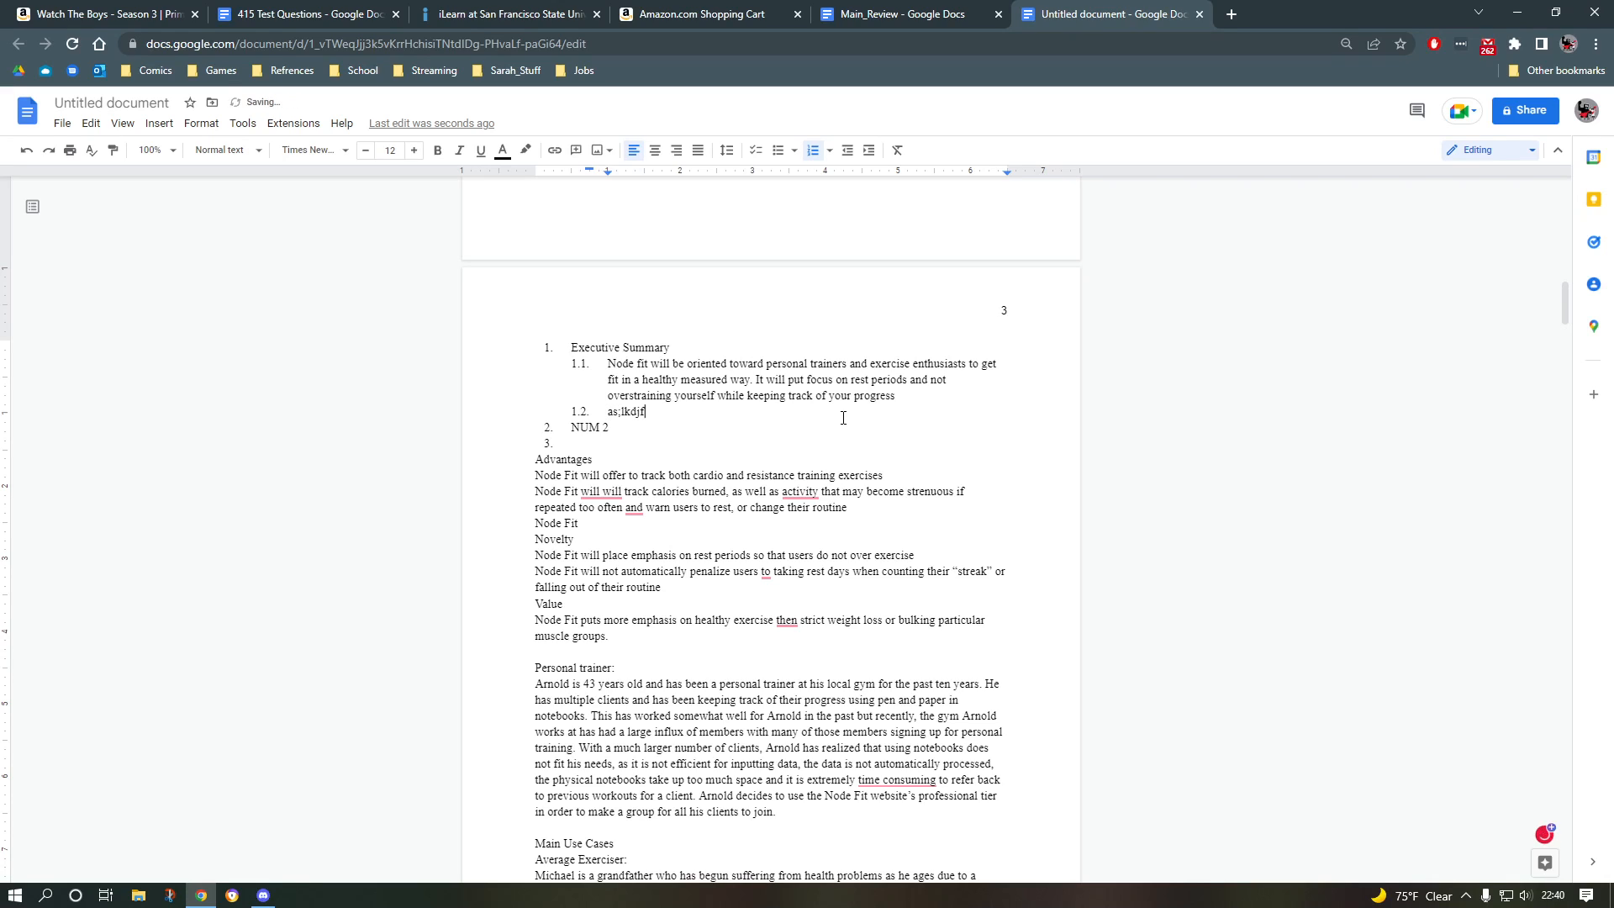
pyautogui.press('Return')
pyautogui.hotkey('shift', 'Tab')
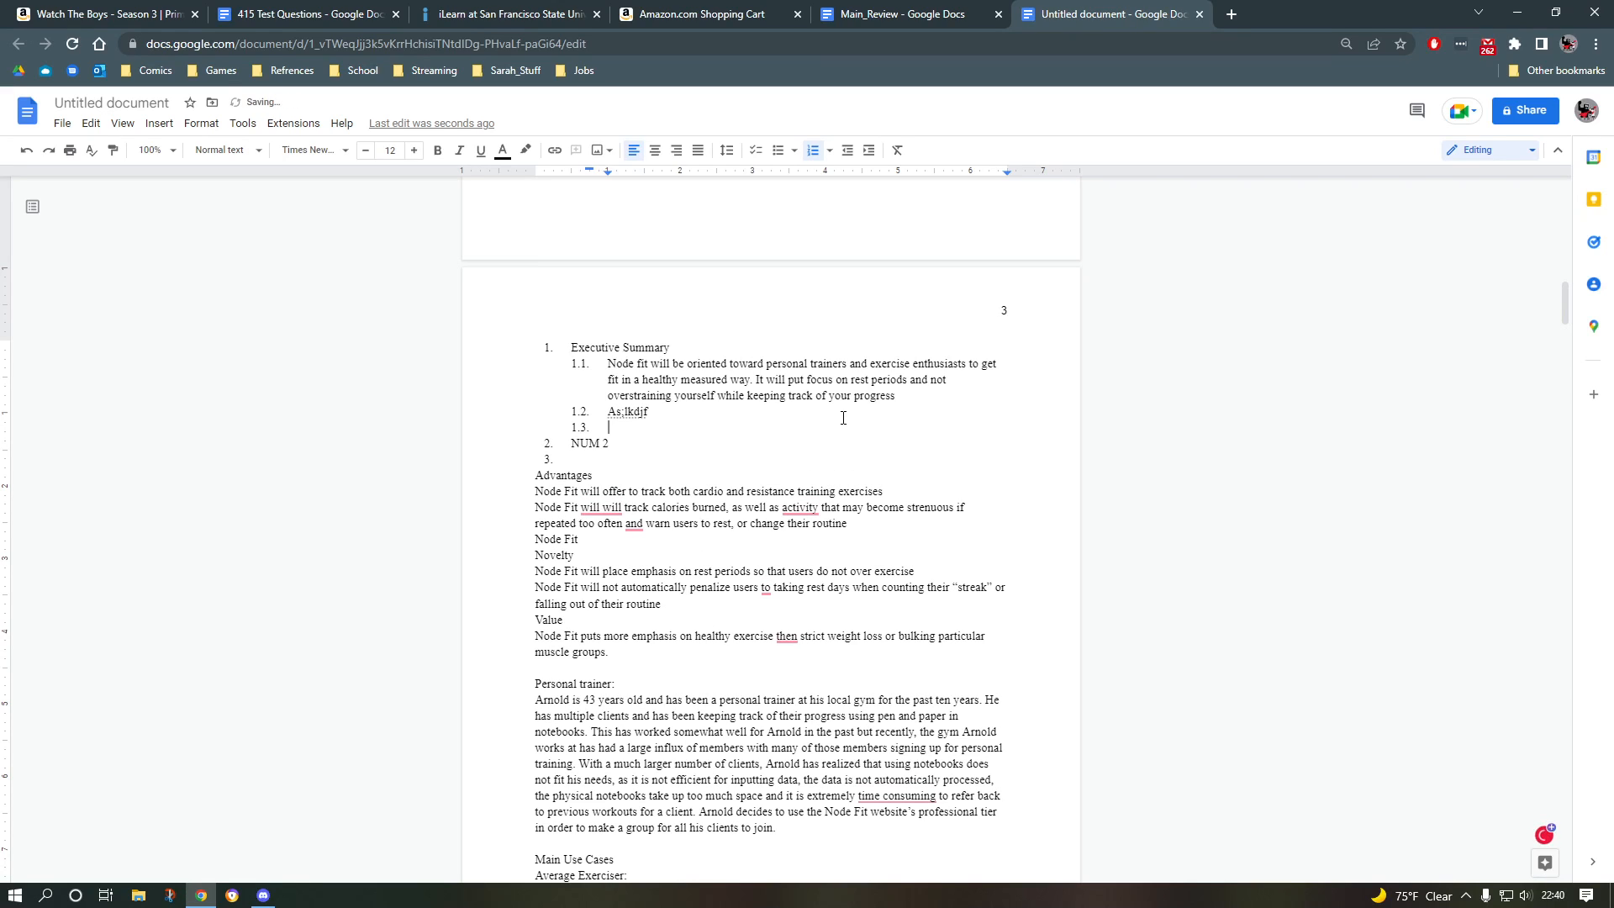
pyautogui.press('BackSpace')
pyautogui.scroll(-5, 843, 418)
pyautogui.scroll(3, 570, 292)
# Step: Insert an unnumbered blank line between the empty list item 3 and "Advantages"
pyautogui.click(572, 291)
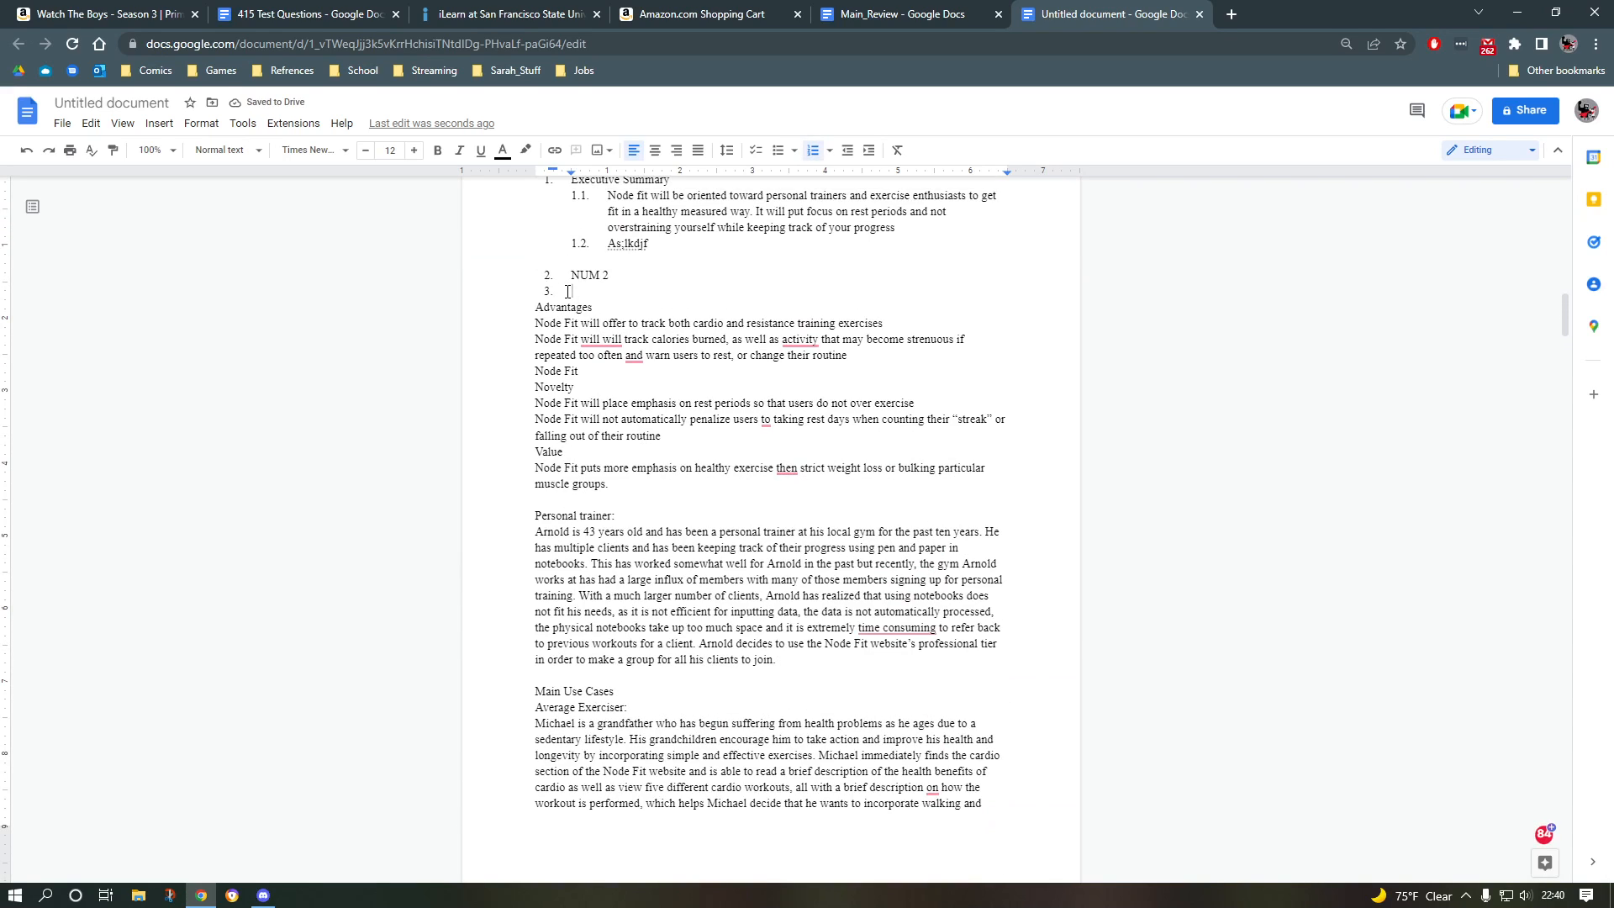
pyautogui.press('BackSpace')
pyautogui.press('Up')
pyautogui.press('Return')
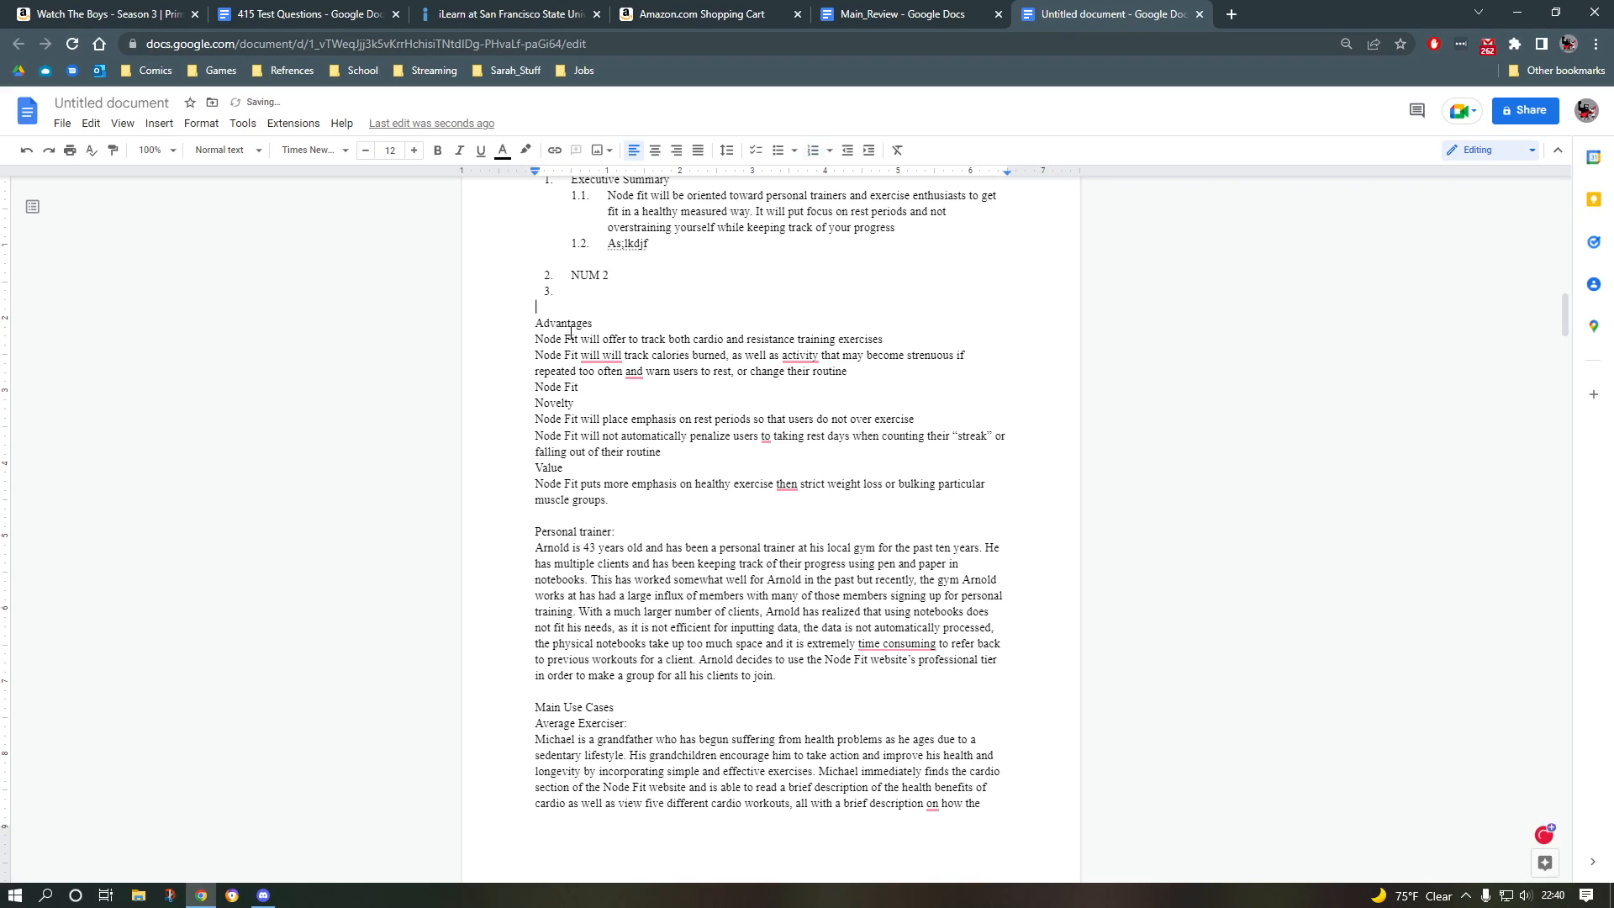
# Step: Add an unnumbered, indented line under "NUM 2" with the placeholder text ";alksdjflajsdflk;j"
pyautogui.press('Up')
pyautogui.scroll(3, 644, 284)
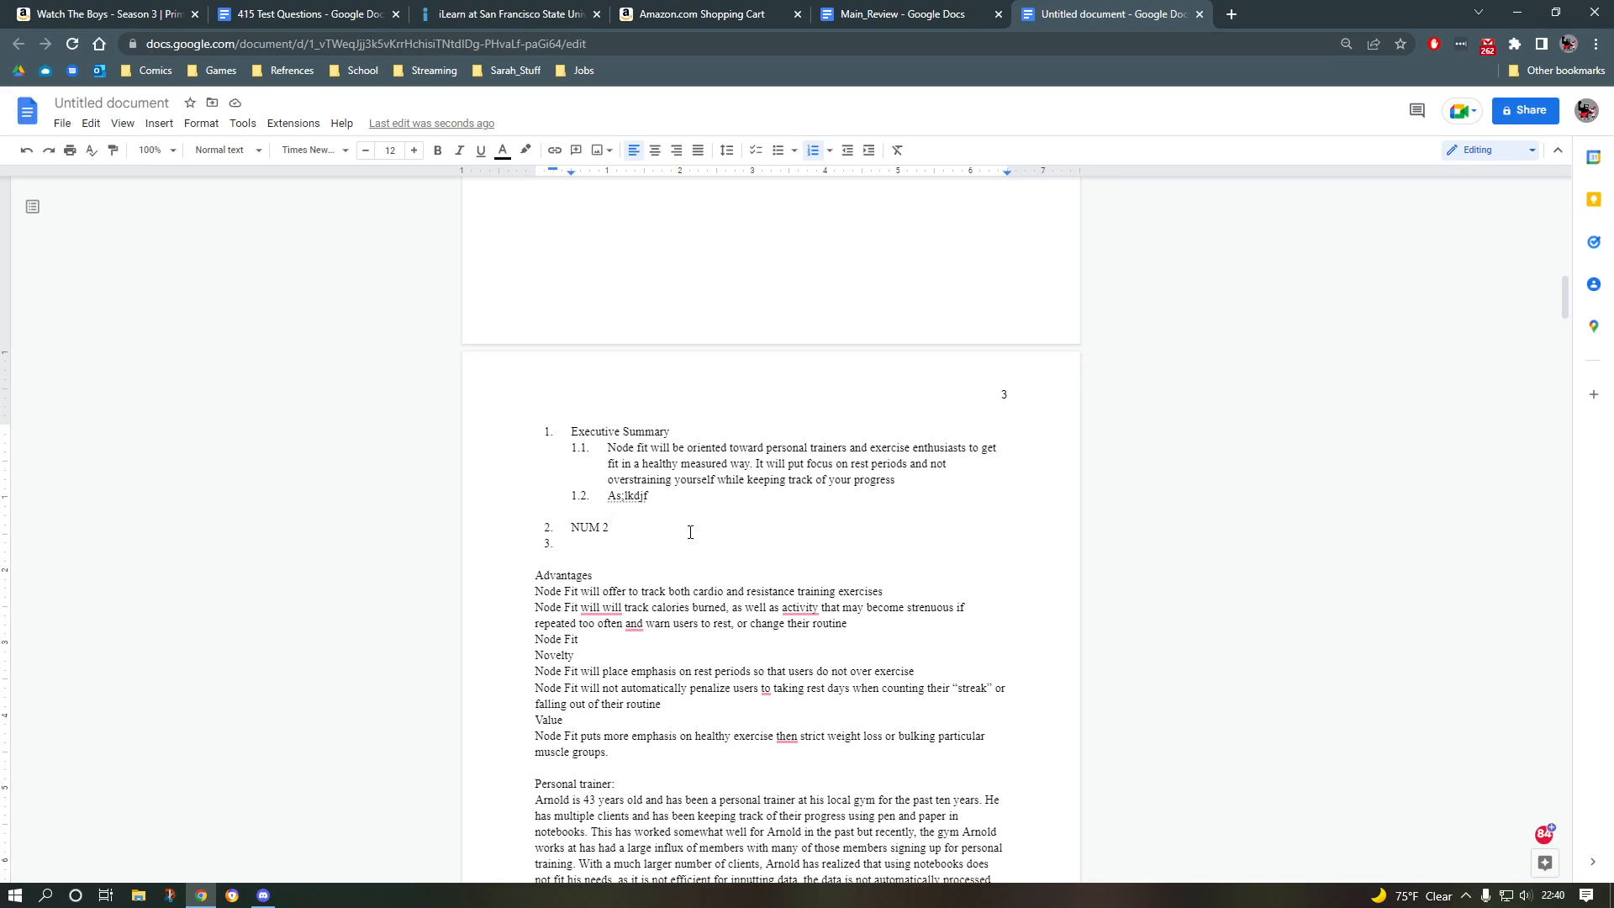
pyautogui.press('Return')
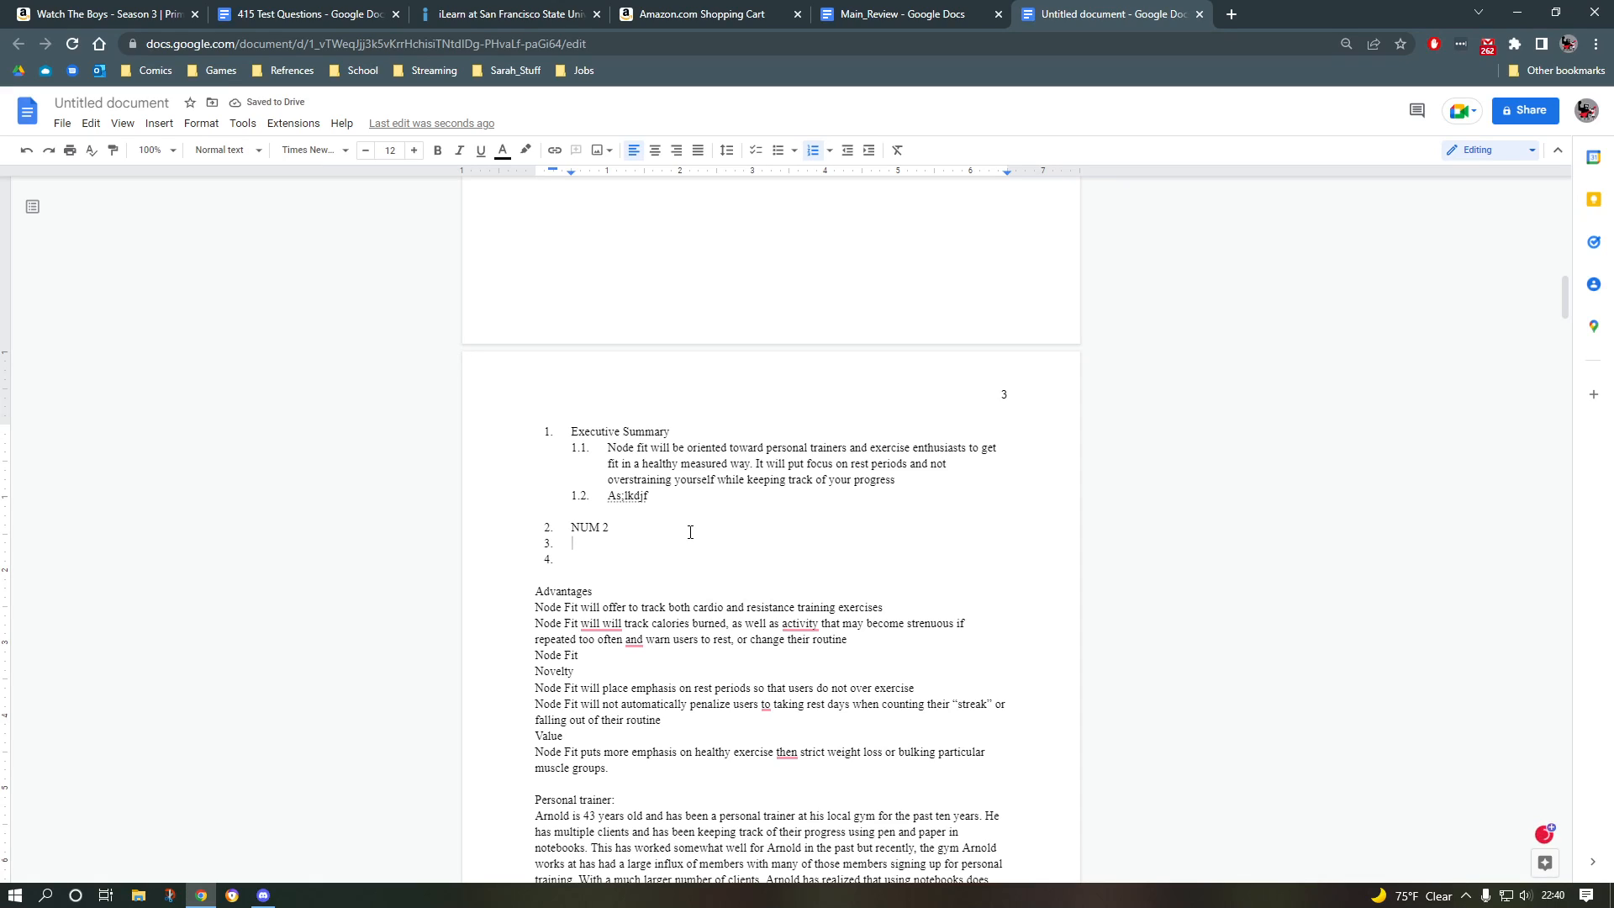
pyautogui.press('BackSpace')
pyautogui.write(';alksdjflajsdflk;j')
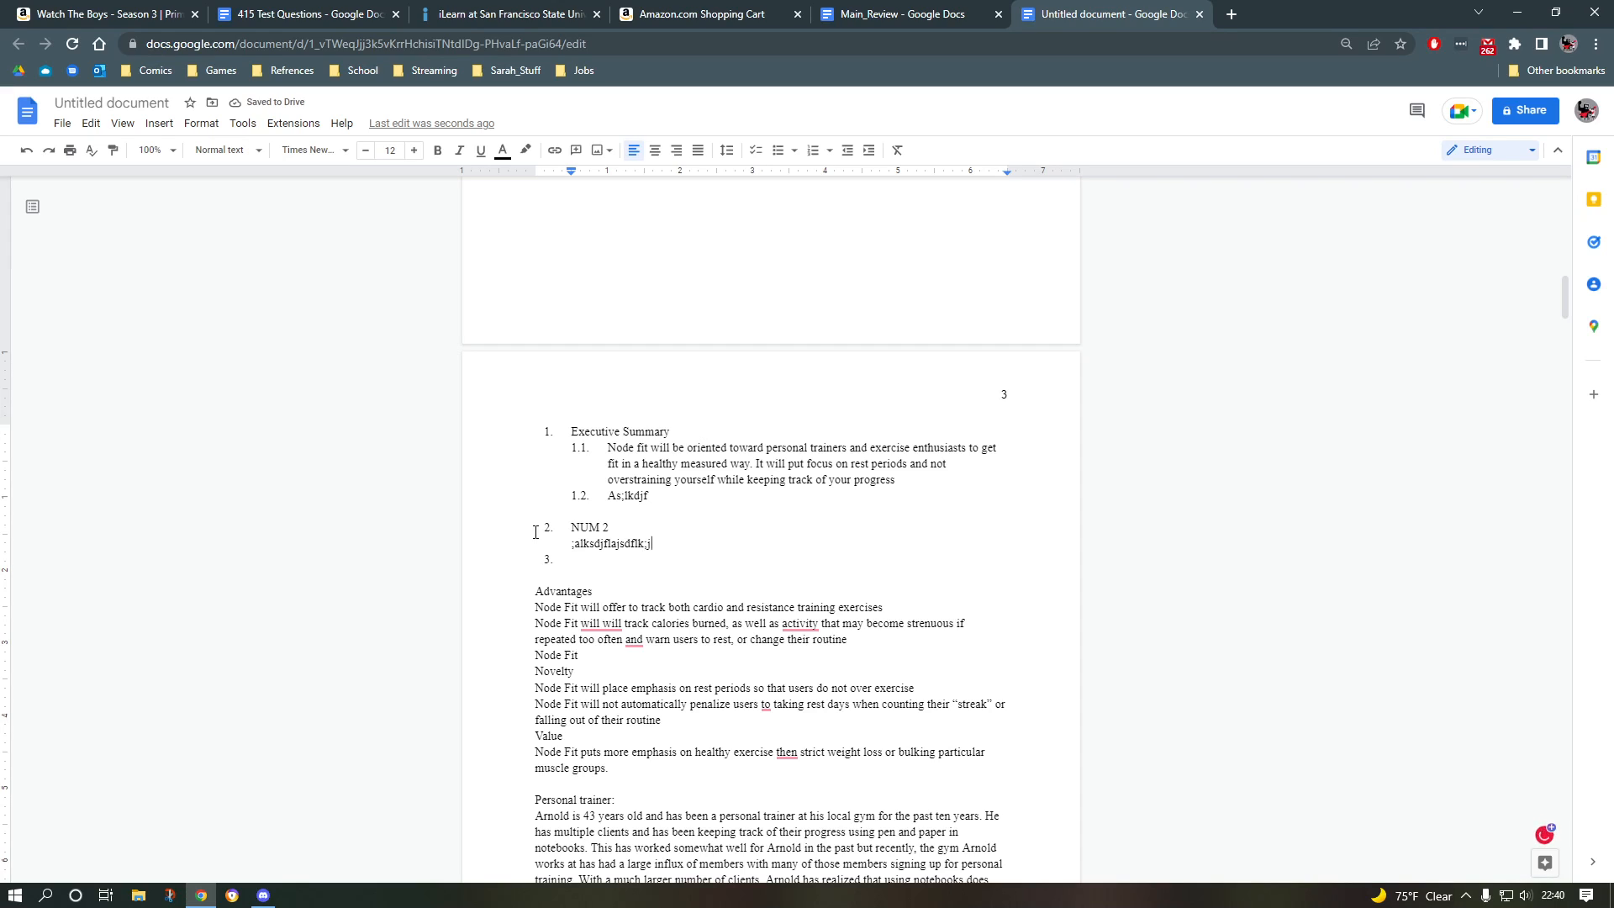
# Step: Delete the "NUM 2" item with its placeholder line and the blank line under item 1.2
pyautogui.moveTo(660, 543); pyautogui.dragTo(542, 527)
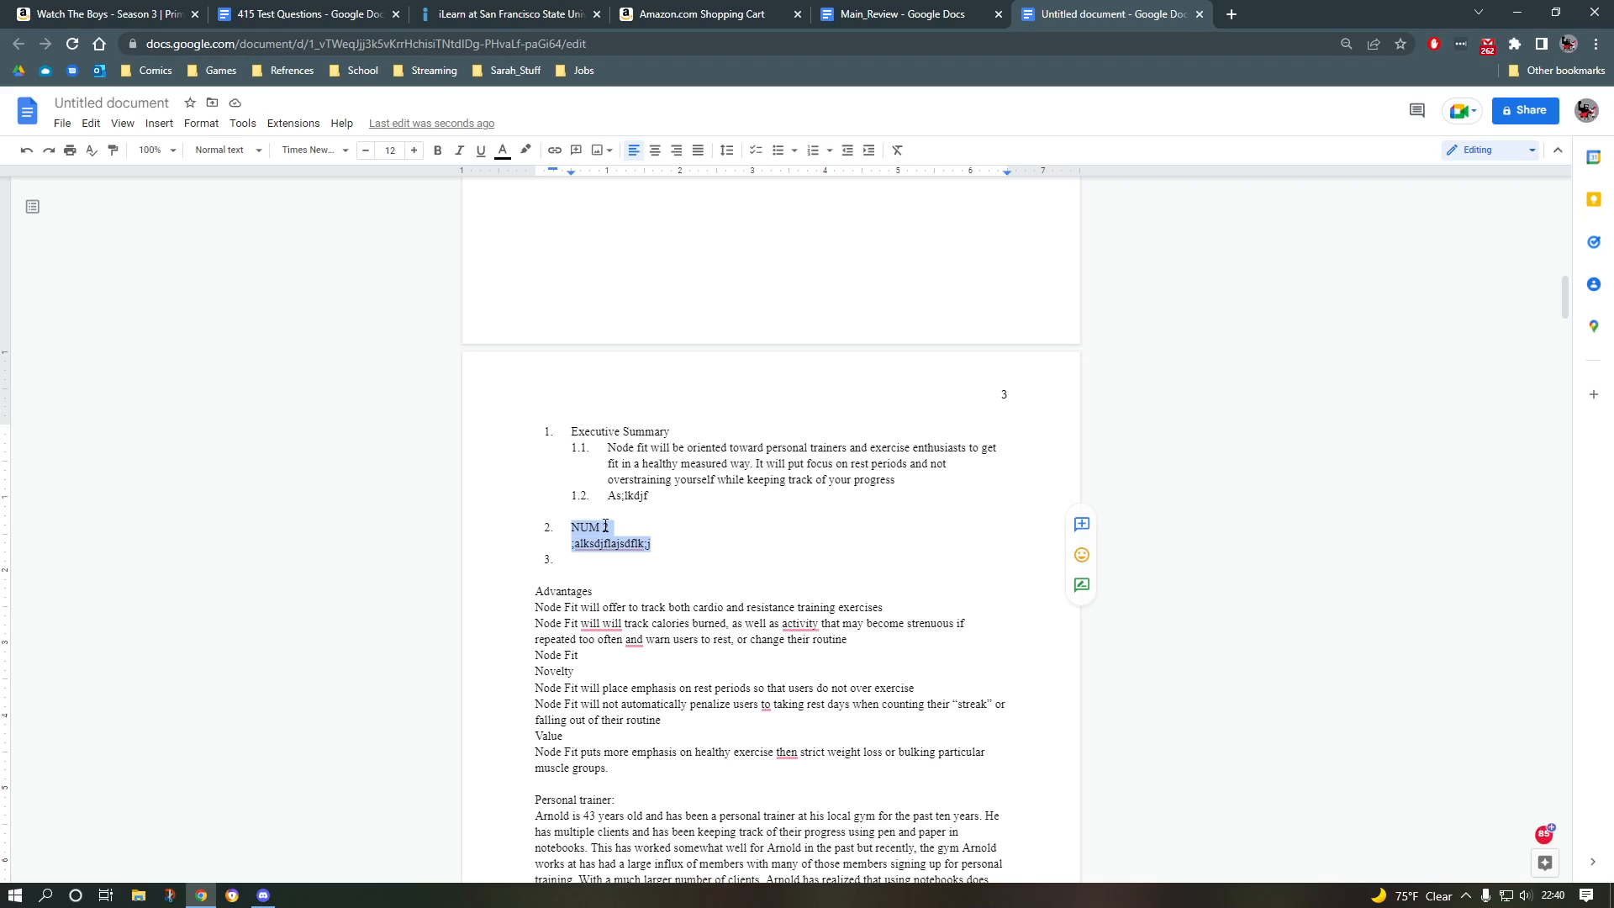
pyautogui.press('BackSpace')
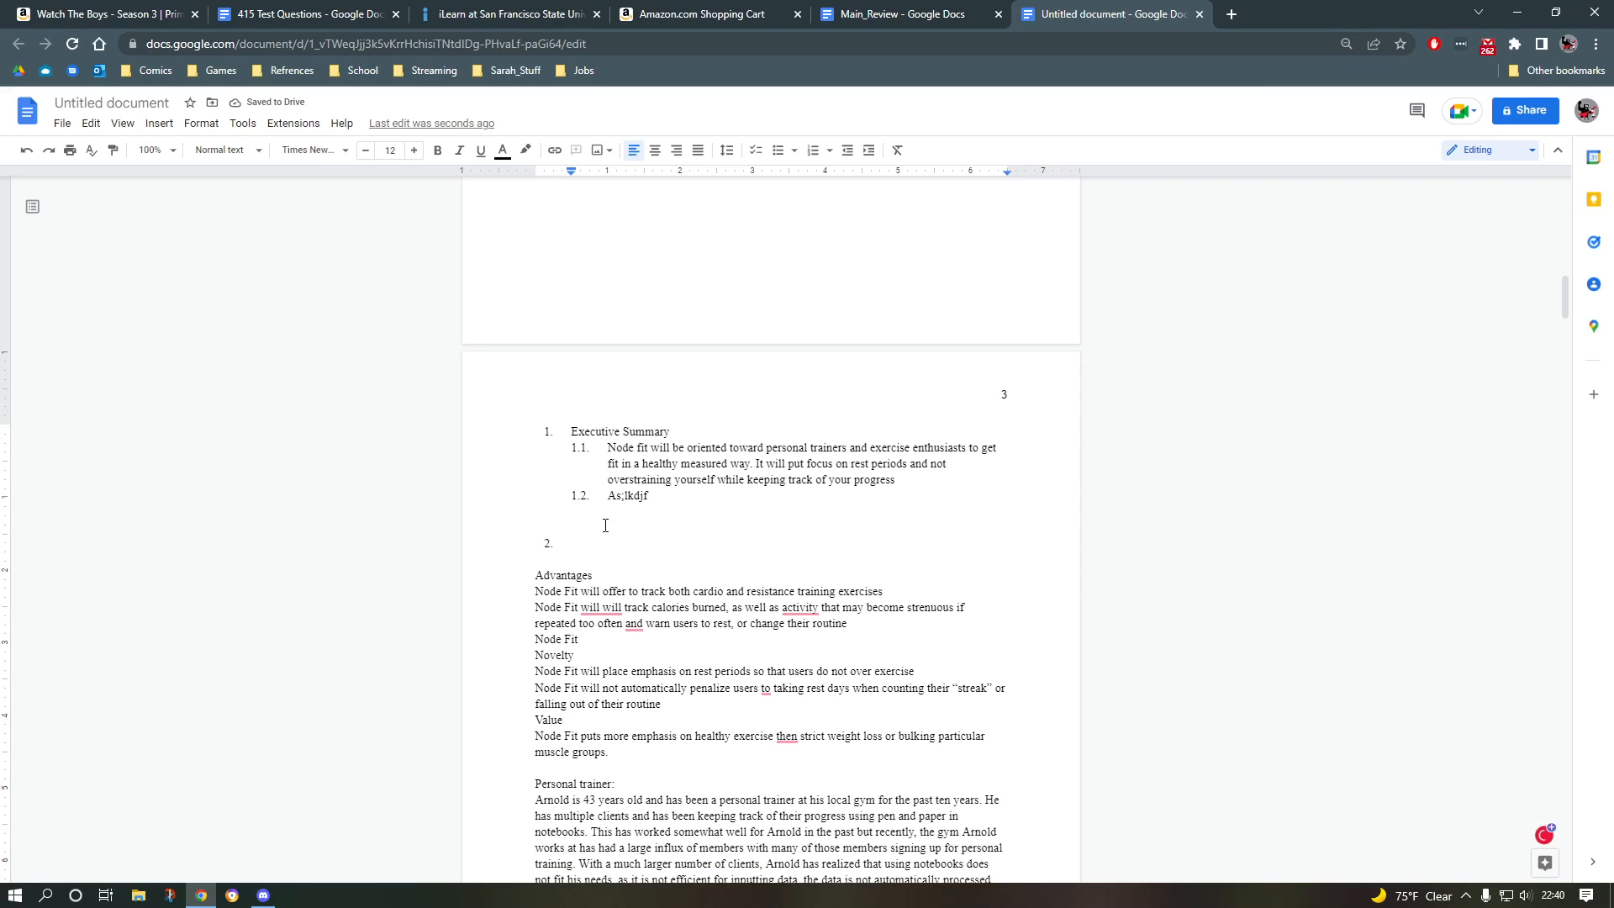
pyautogui.press('BackSpace')
pyautogui.press('BackSpace')
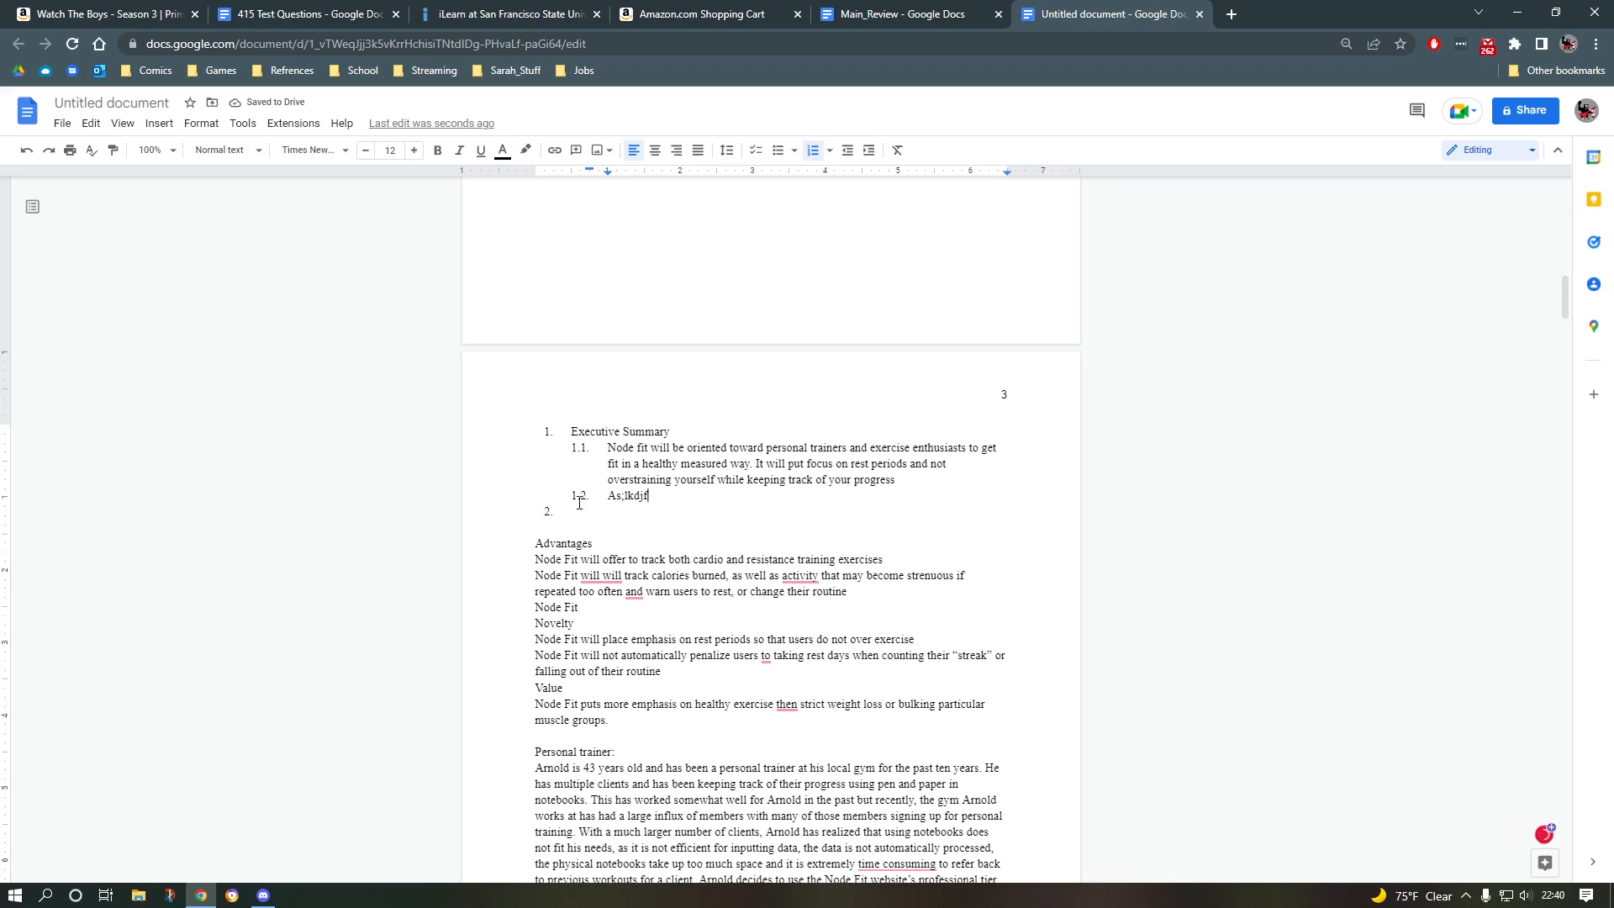
# Step: Delete the placeholder item 1.2. so the "Executive Summary" list section ends with item 1.1
pyautogui.doubleClick(662, 501)
pyautogui.hotkey('shift', 'Left')
pyautogui.hotkey('shift', 'Home')
pyautogui.press('BackSpace')
pyautogui.press('Tab')
pyautogui.hotkey('shift', 'Tab')
pyautogui.hotkey('shift', 'Tab')
pyautogui.press('Tab')
pyautogui.press('BackSpace')
pyautogui.press('BackSpace')
pyautogui.press('BackSpace')
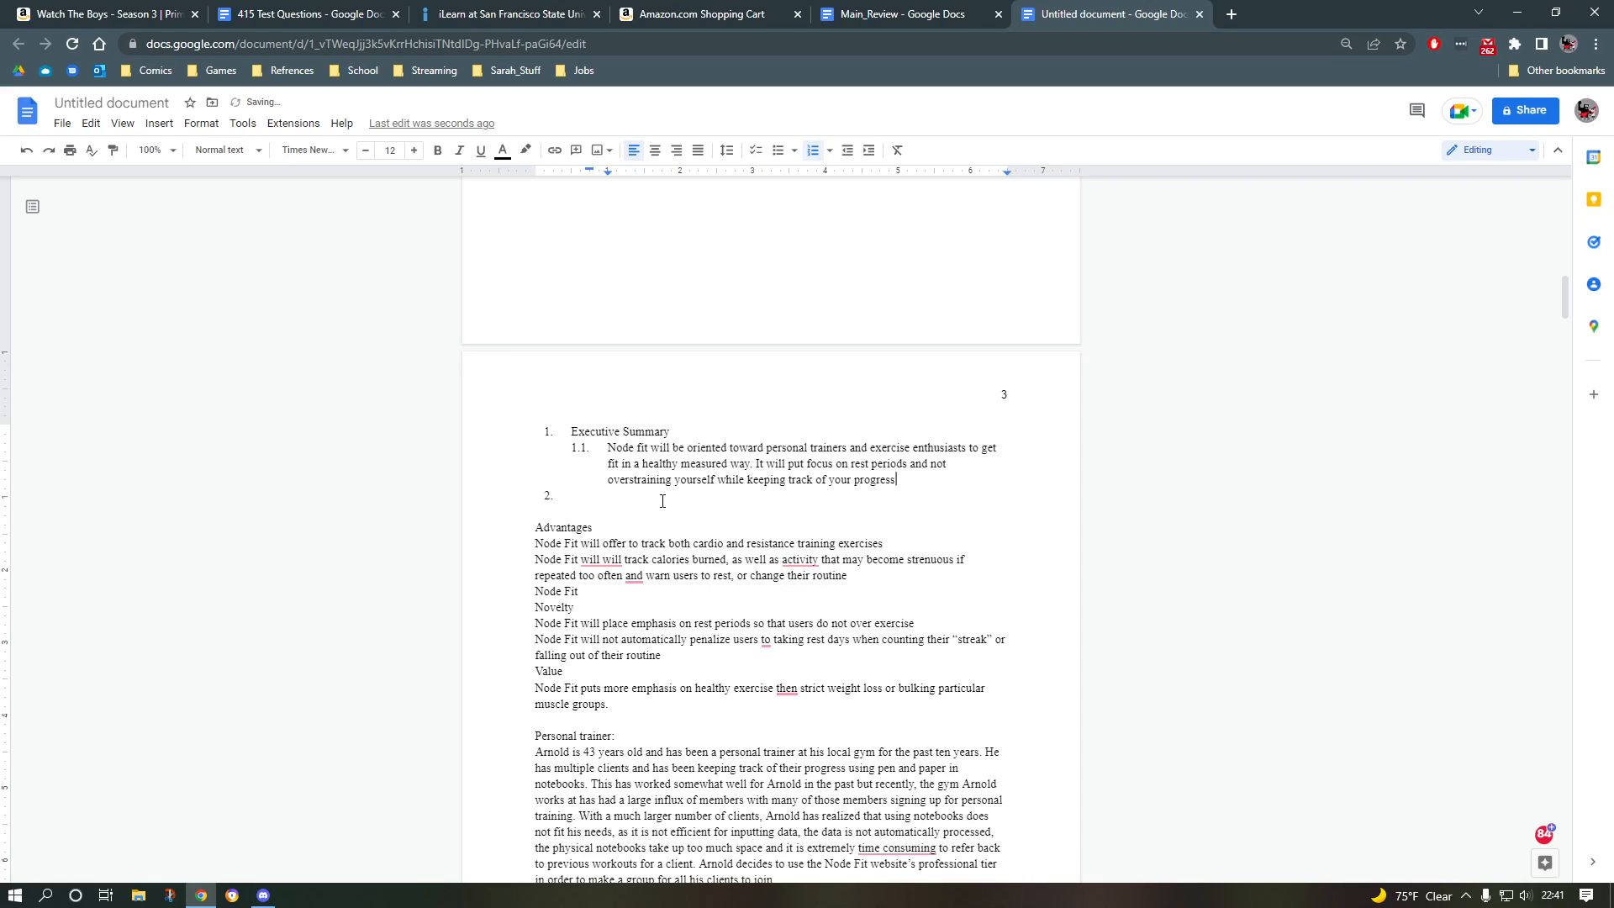
# Step: Replace the unnumbered "Advantages" line with list item 2 "Advantages" and make the following cardio and resistance sentence list item 3
pyautogui.click(610, 513)
pyautogui.hotkey('shift', 'Home')
pyautogui.press('BackSpace')
pyautogui.press('BackSpace')
pyautogui.press('BackSpace')
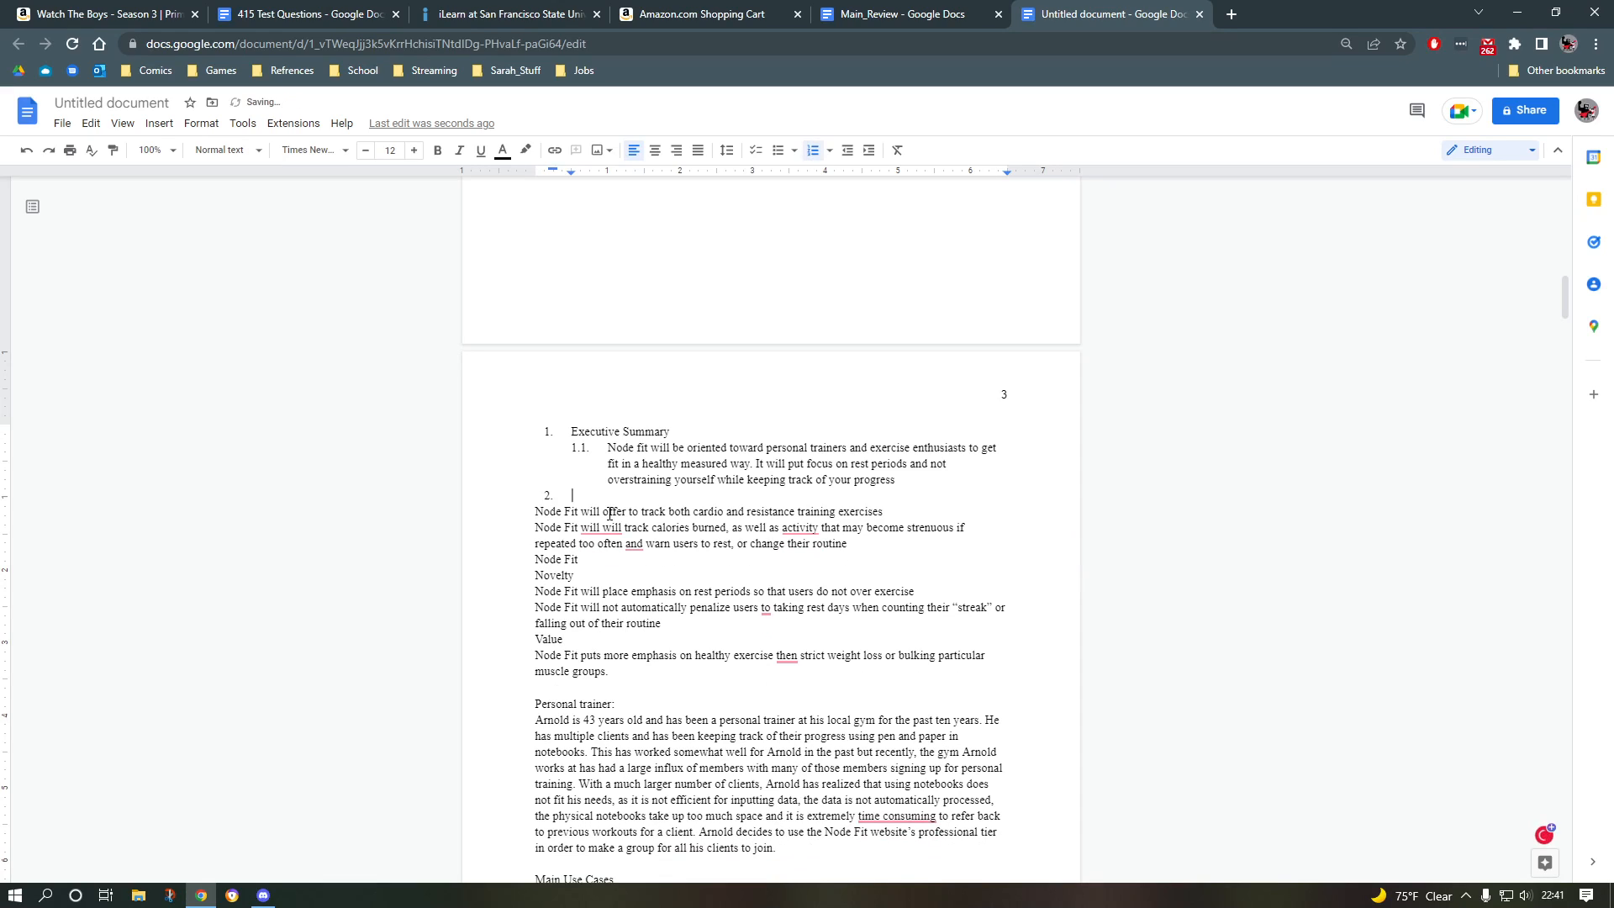
pyautogui.write('Advantages')
pyautogui.press('Delete')
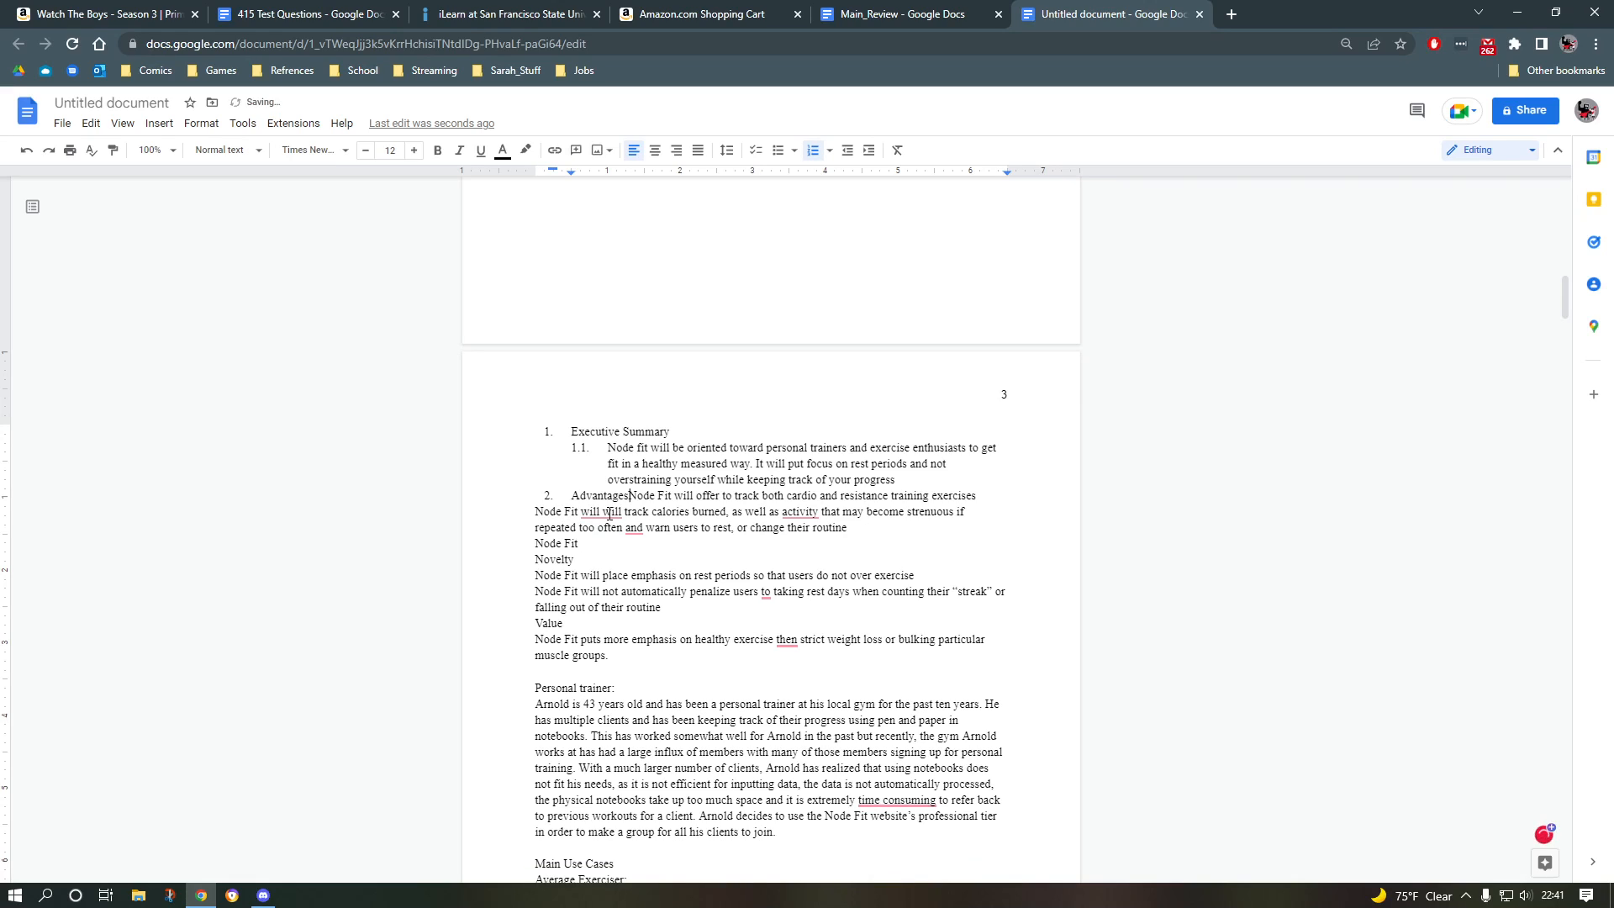
pyautogui.press('Return')
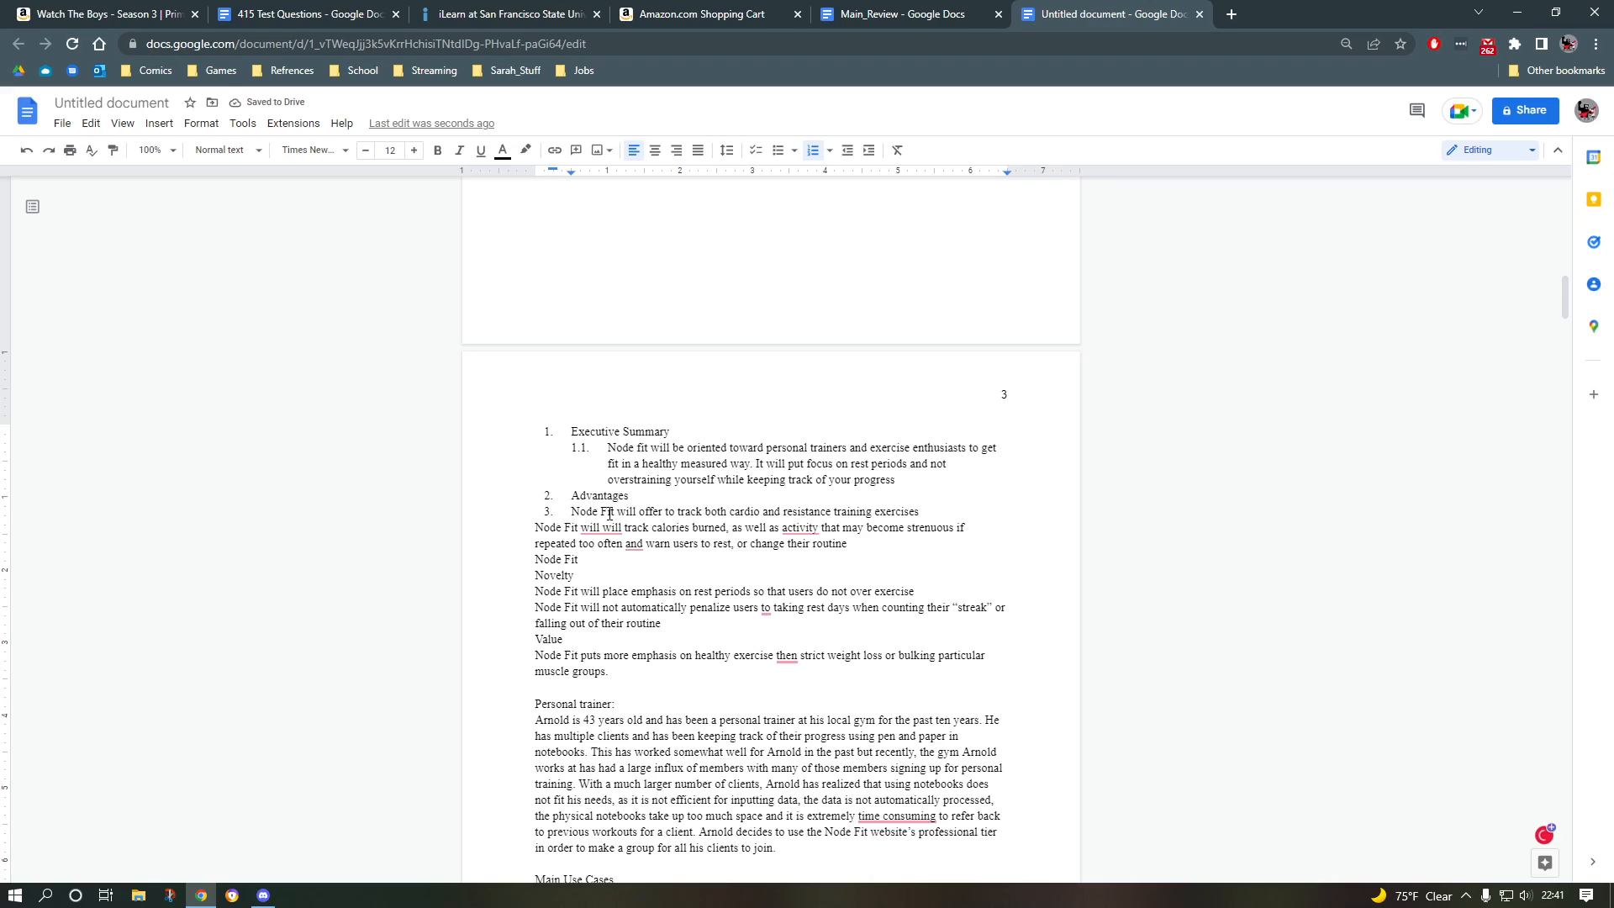
# Step: Make the cardio and resistance sentence item 2.1 and the calories-burned sentence item 2.2 under "Advantages"
pyautogui.press('Tab')
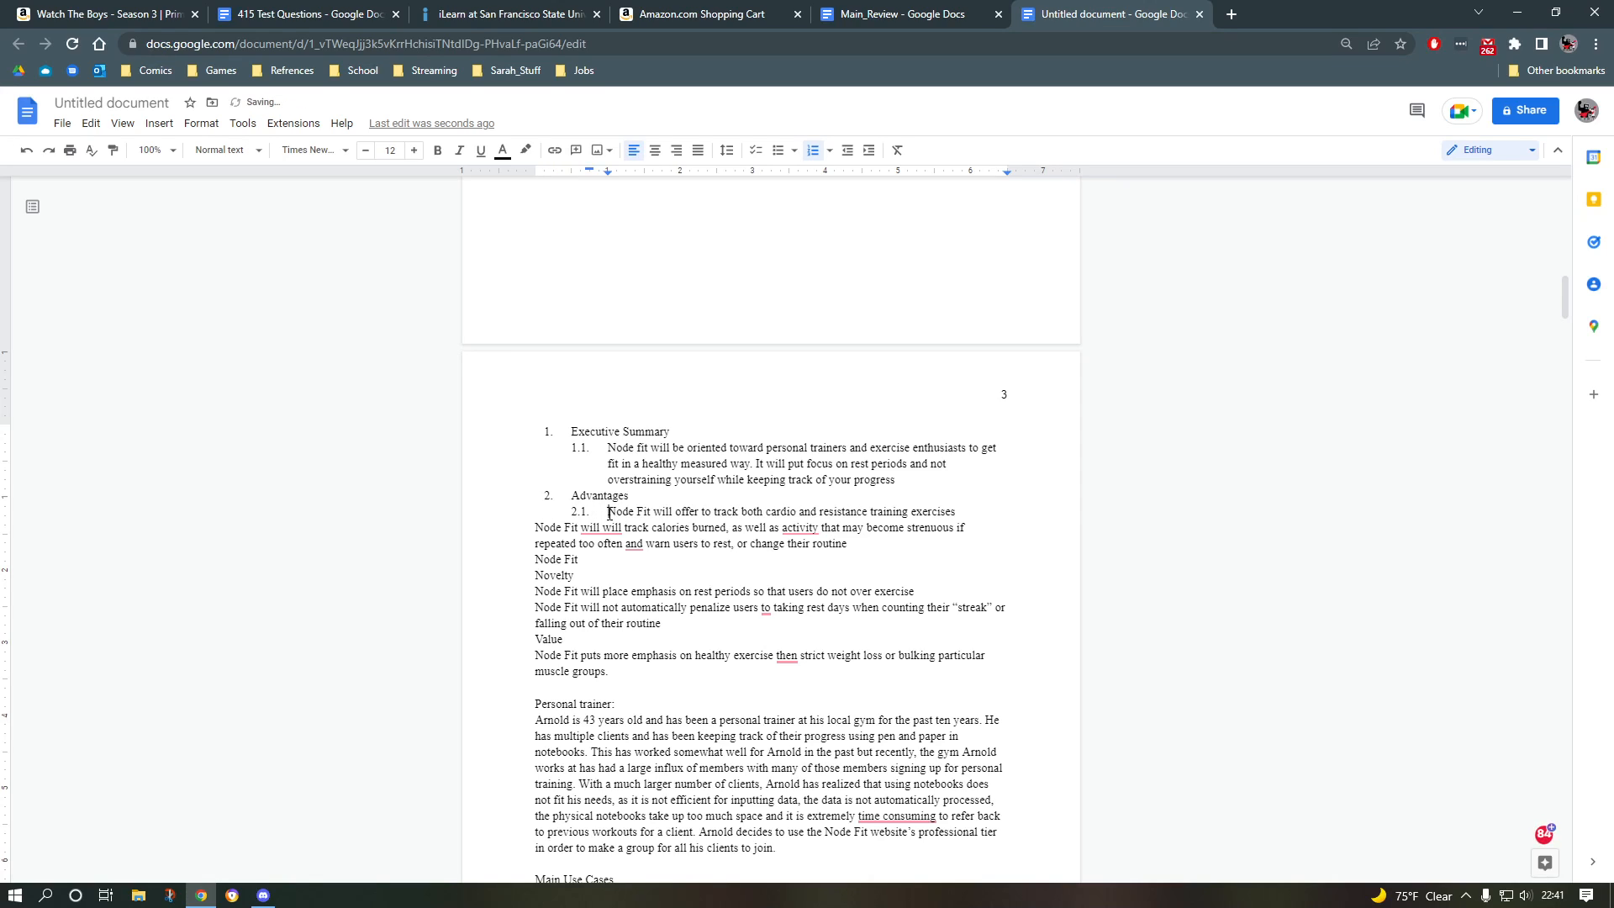
pyautogui.press('Down')
pyautogui.press('Up')
pyautogui.press('Delete')
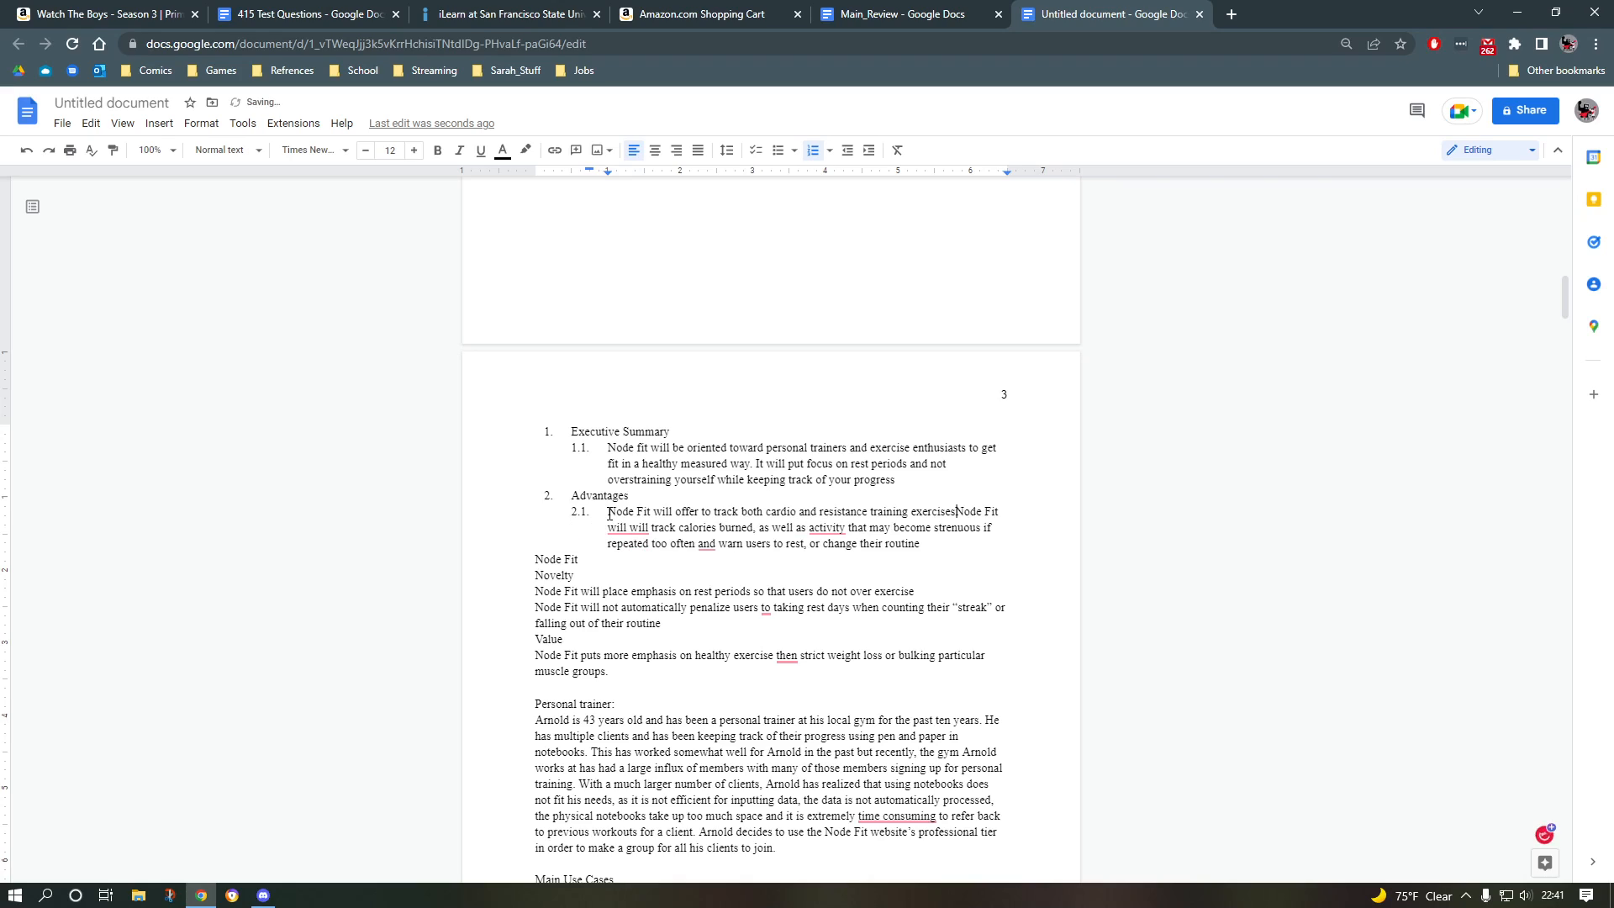
pyautogui.press('Return')
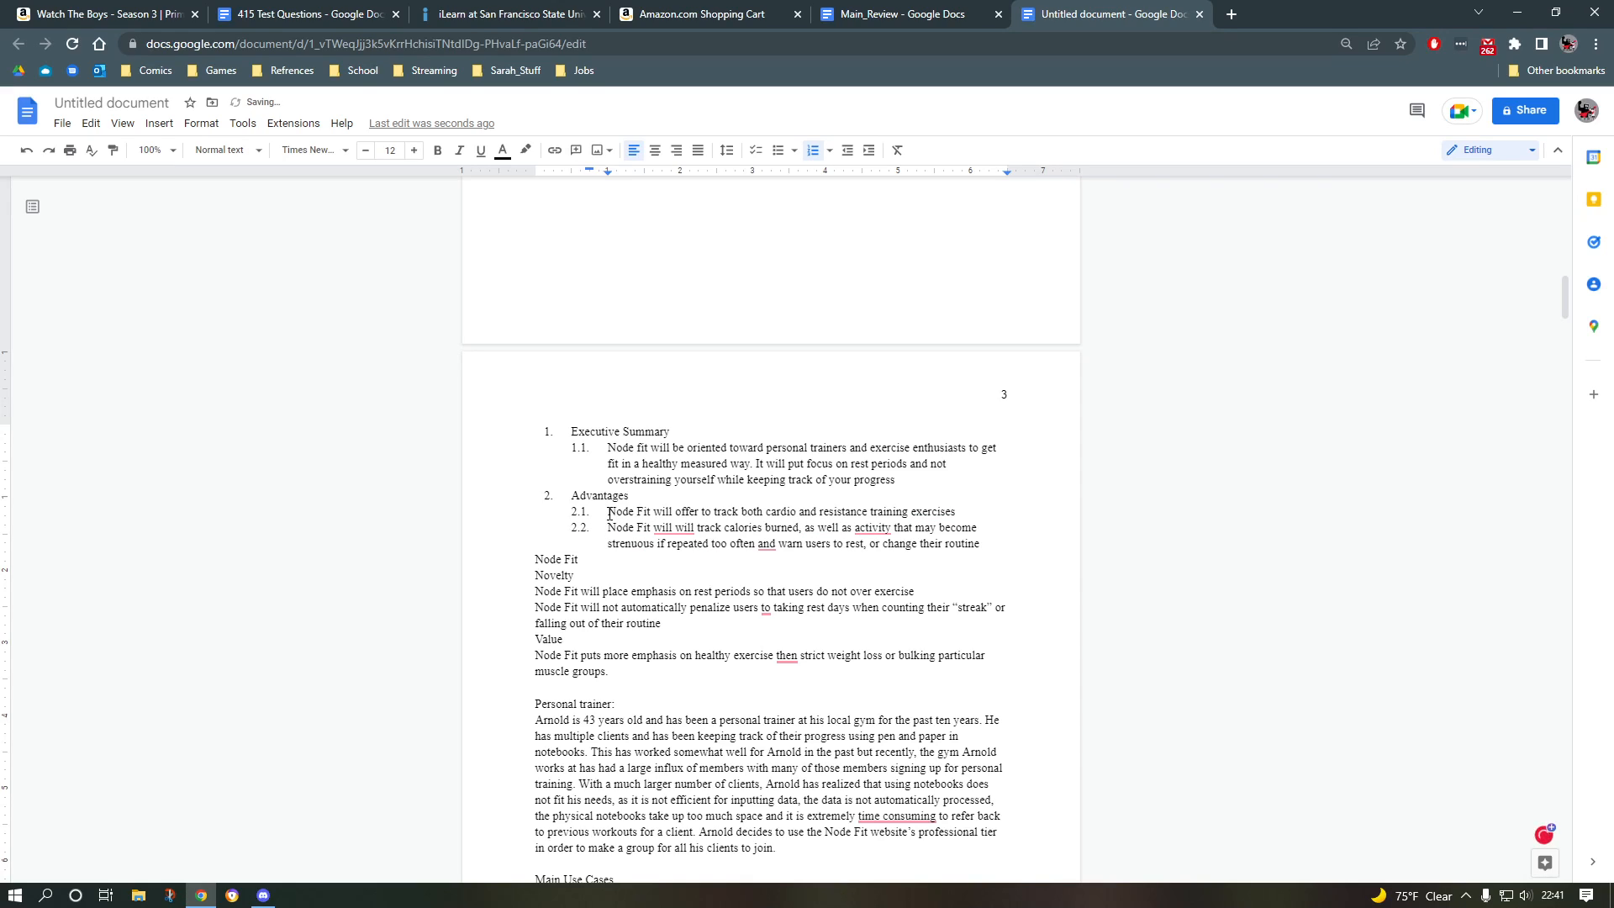
pyautogui.press('Down')
pyautogui.press('Down')
pyautogui.press('Up')
pyautogui.press('Return')
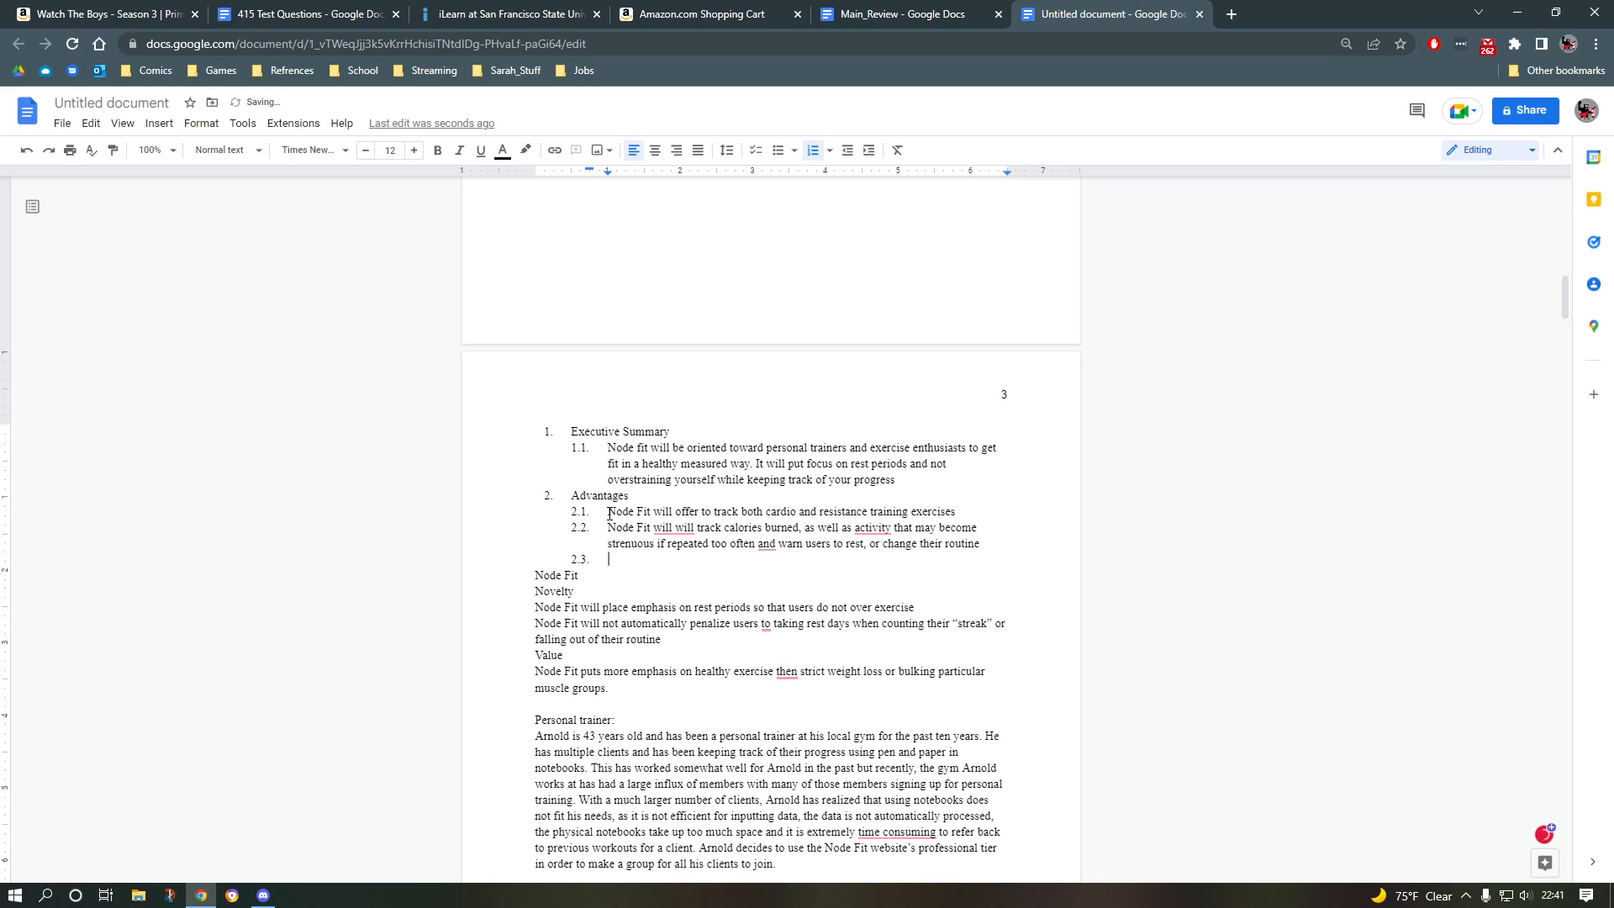
pyautogui.hotkey('shift', 'Tab')
pyautogui.press('BackSpace')
pyautogui.press('BackSpace')
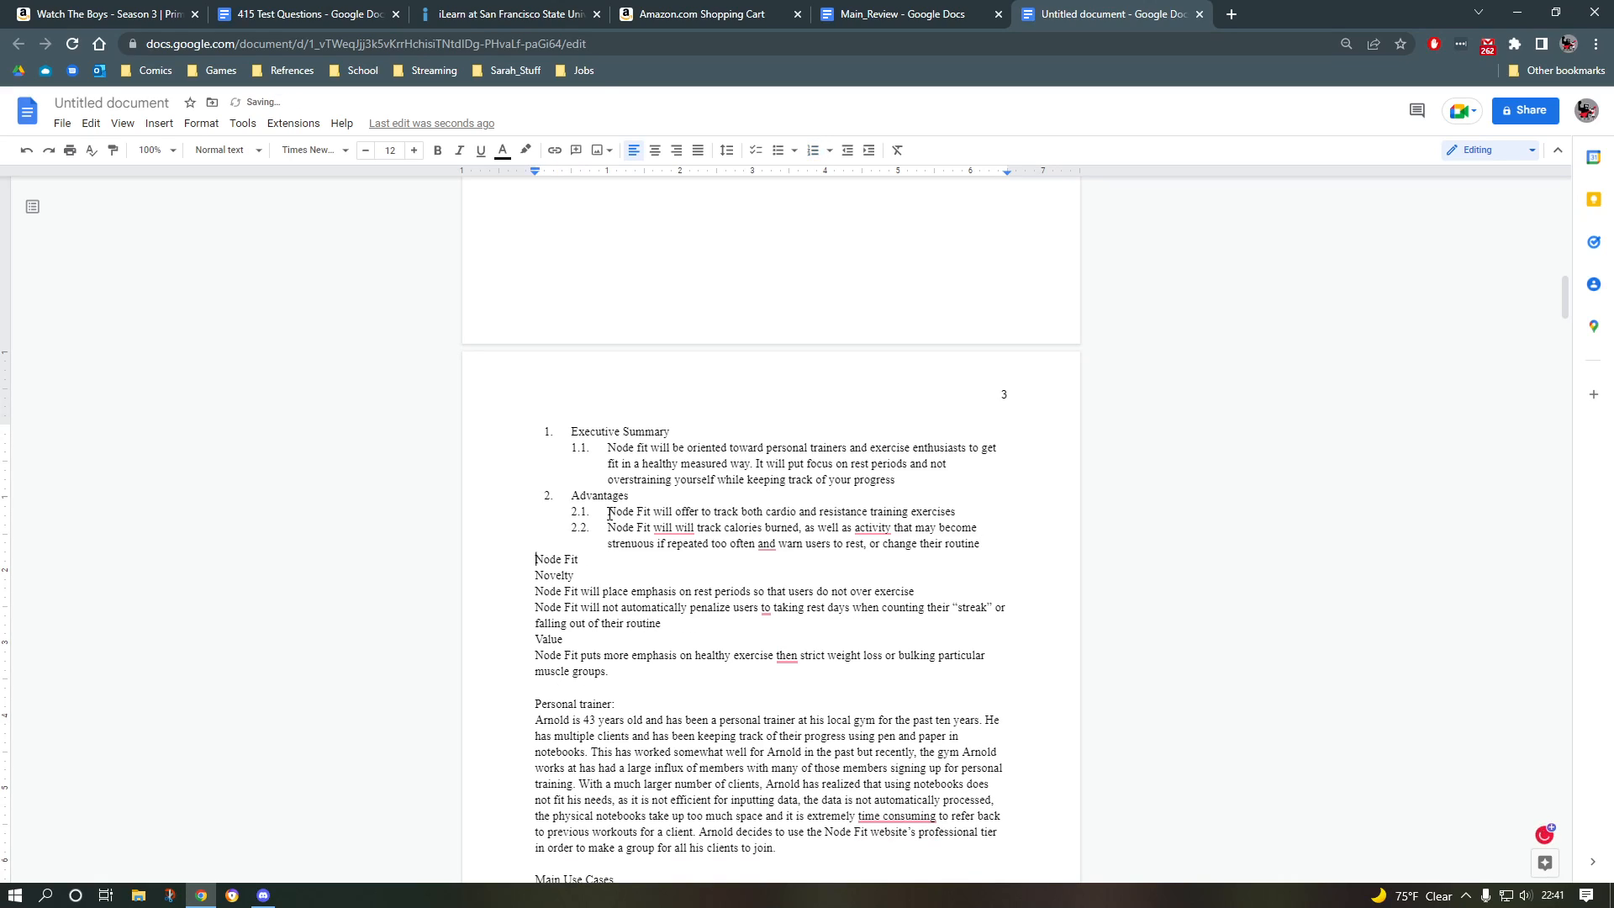
# Step: Turn the unnumbered "Node Fit" line below item 2.2 into top-level list item 3
pyautogui.press('BackSpace')
pyautogui.press('BackSpace')
pyautogui.press('Return')
pyautogui.press('Return')
pyautogui.press('Up')
pyautogui.hotkey('shift', 'Tab')
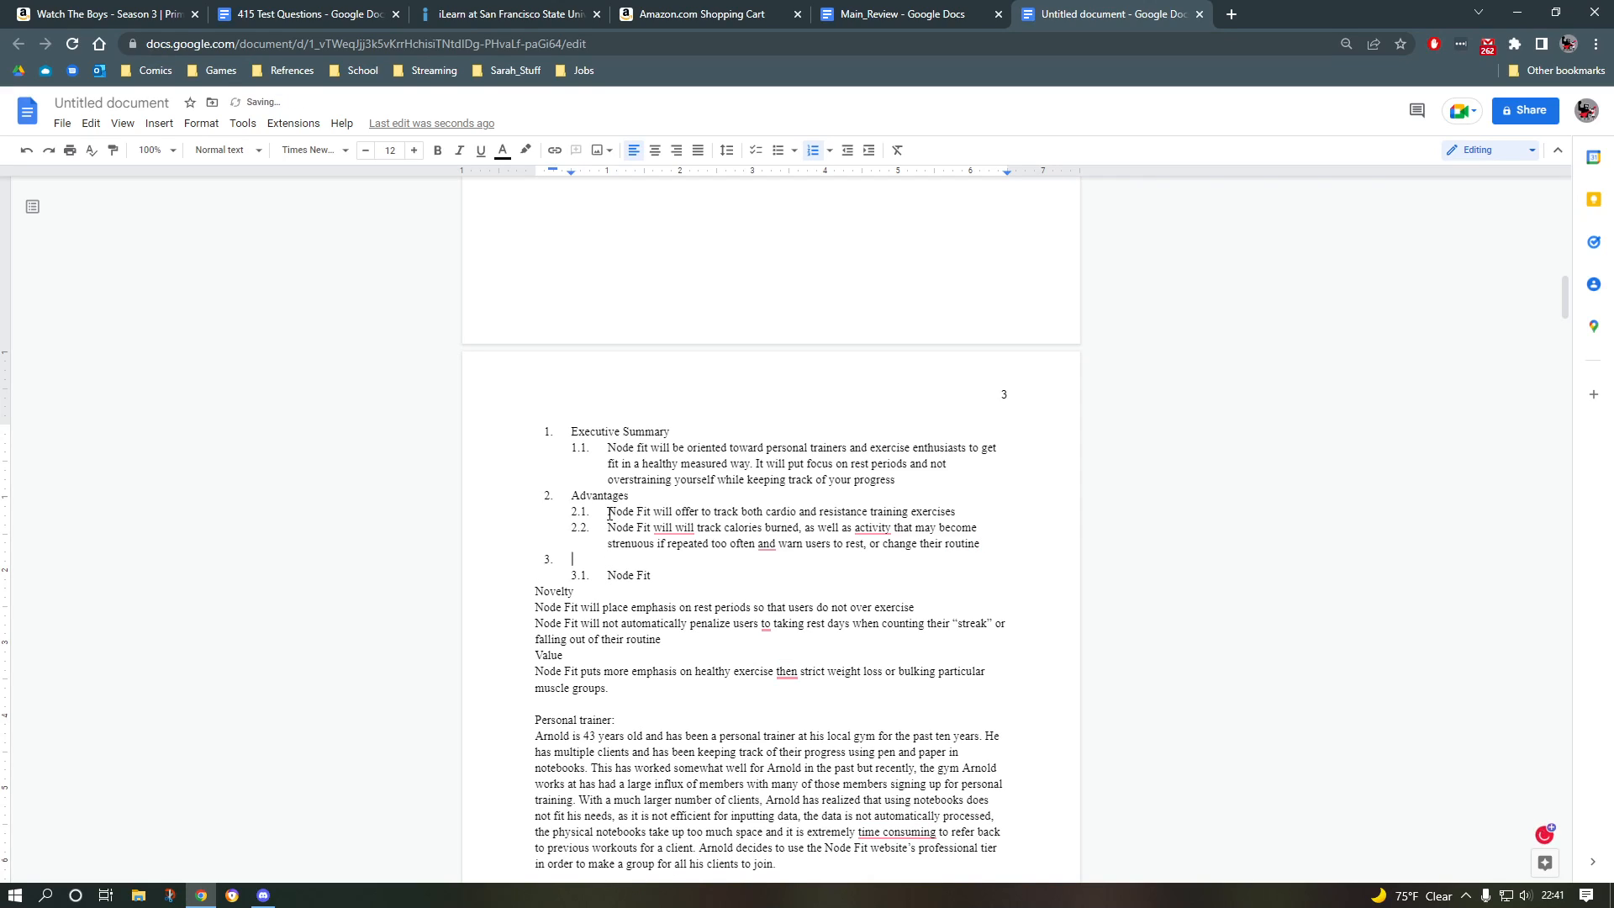
pyautogui.press('Down')
pyautogui.press('BackSpace')
pyautogui.press('BackSpace')
pyautogui.press('BackSpace')
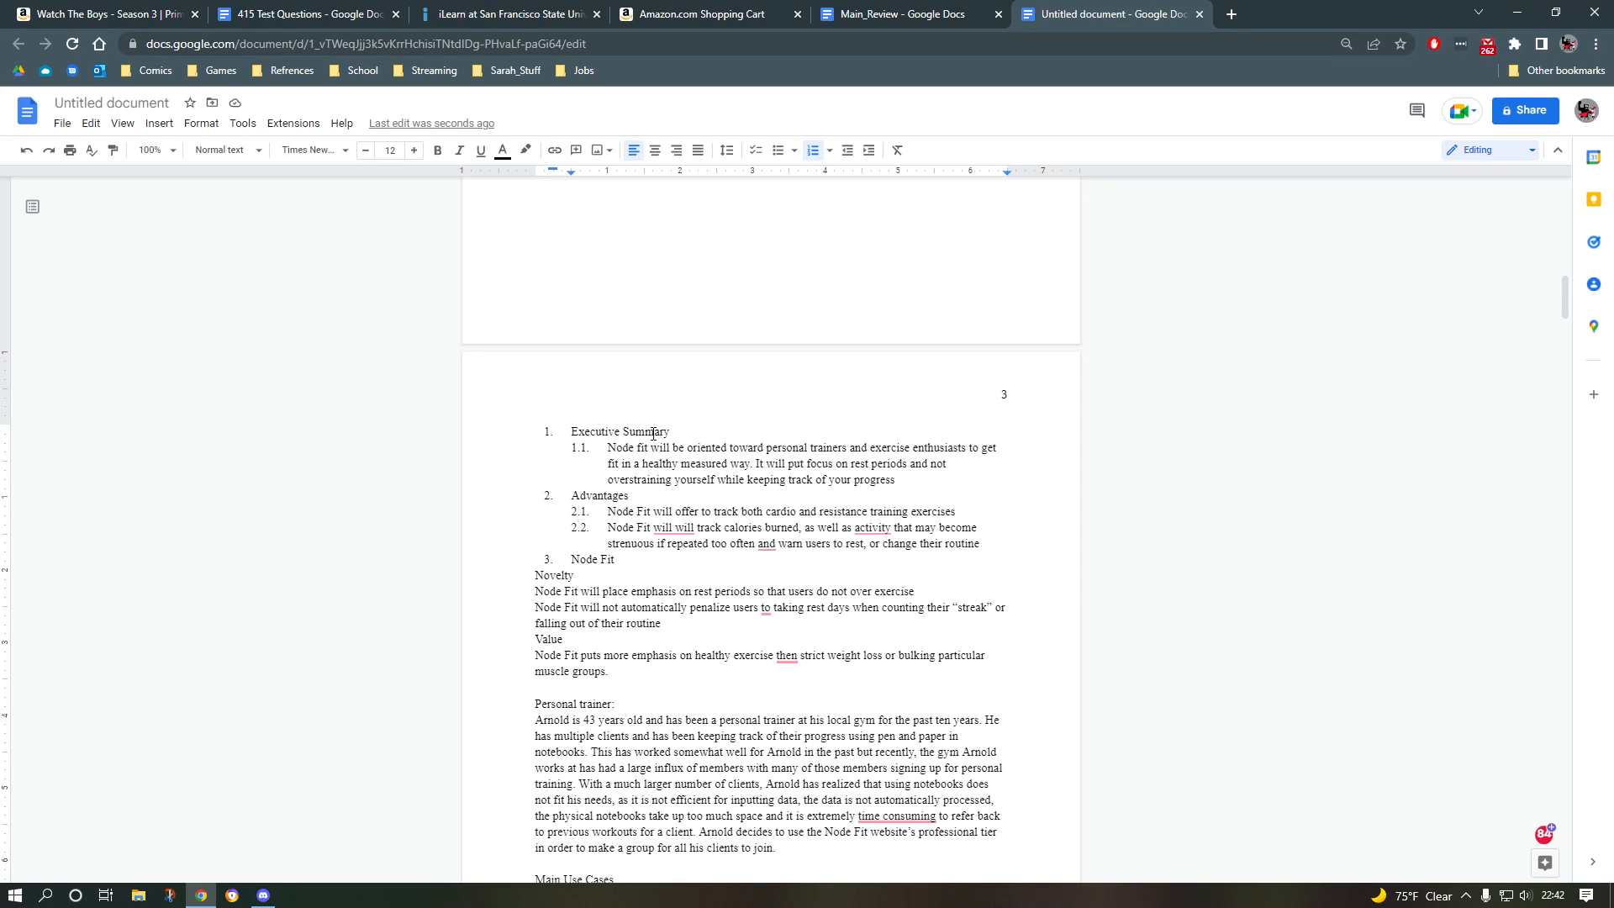
# Step: Apply the Heading 1 style to the "Executive Summary" list item
pyautogui.click(245, 158)
pyautogui.moveTo(236, 195)
pyautogui.click(588, 431)
pyautogui.moveTo(578, 431); pyautogui.dragTo(780, 614)
pyautogui.click(607, 420)
pyautogui.moveTo(673, 431); pyautogui.dragTo(570, 429)
pyautogui.click(257, 152)
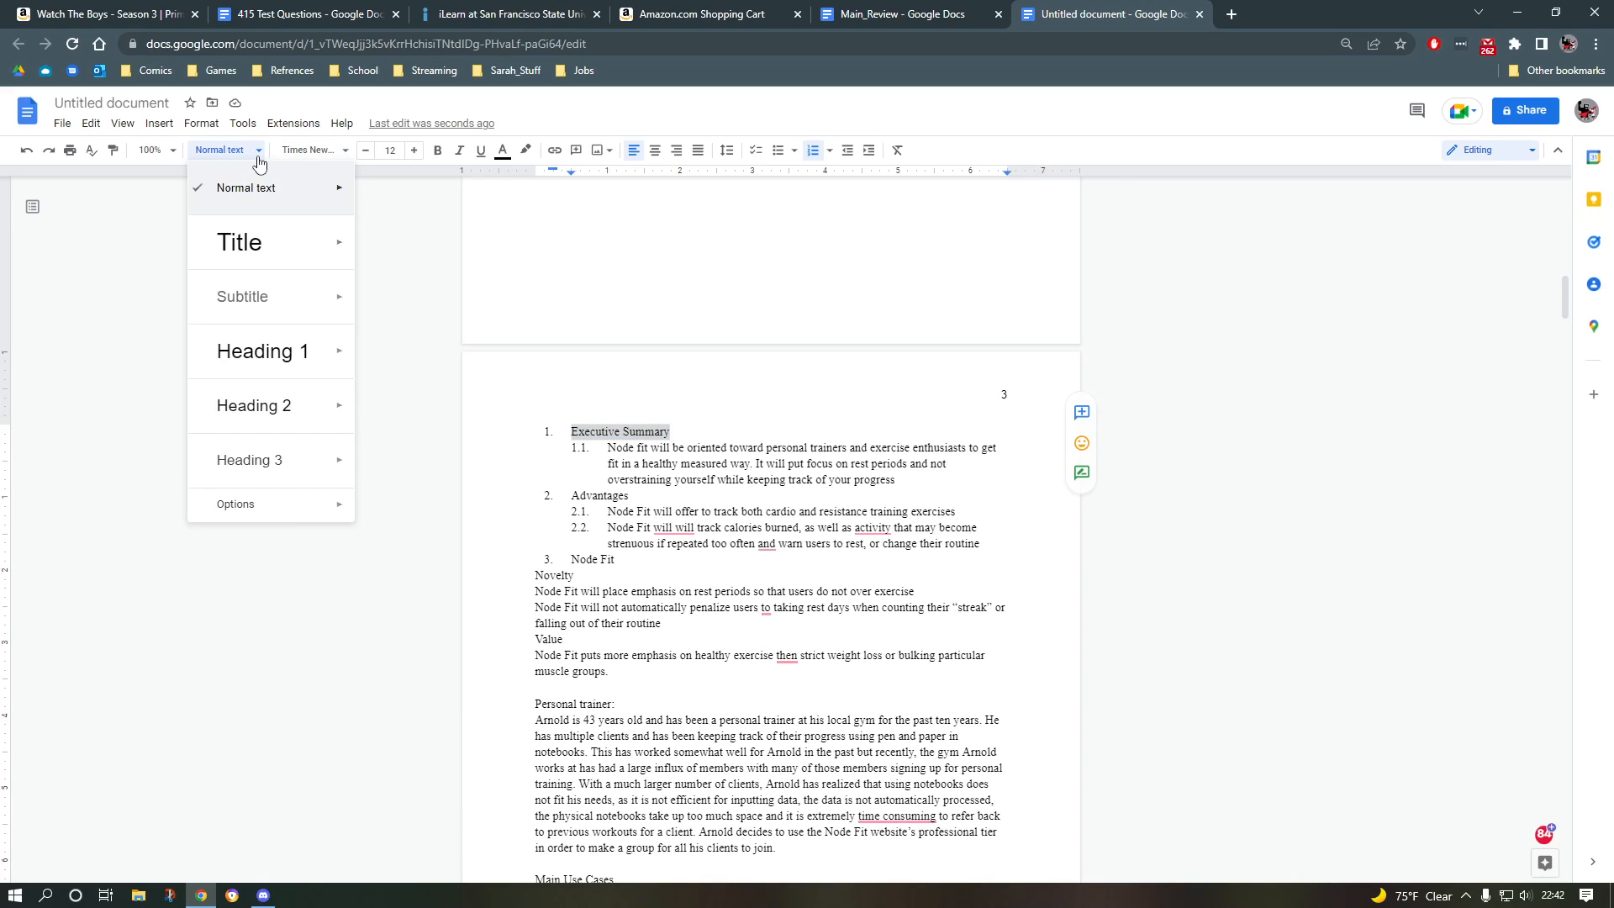
pyautogui.moveTo(243, 245)
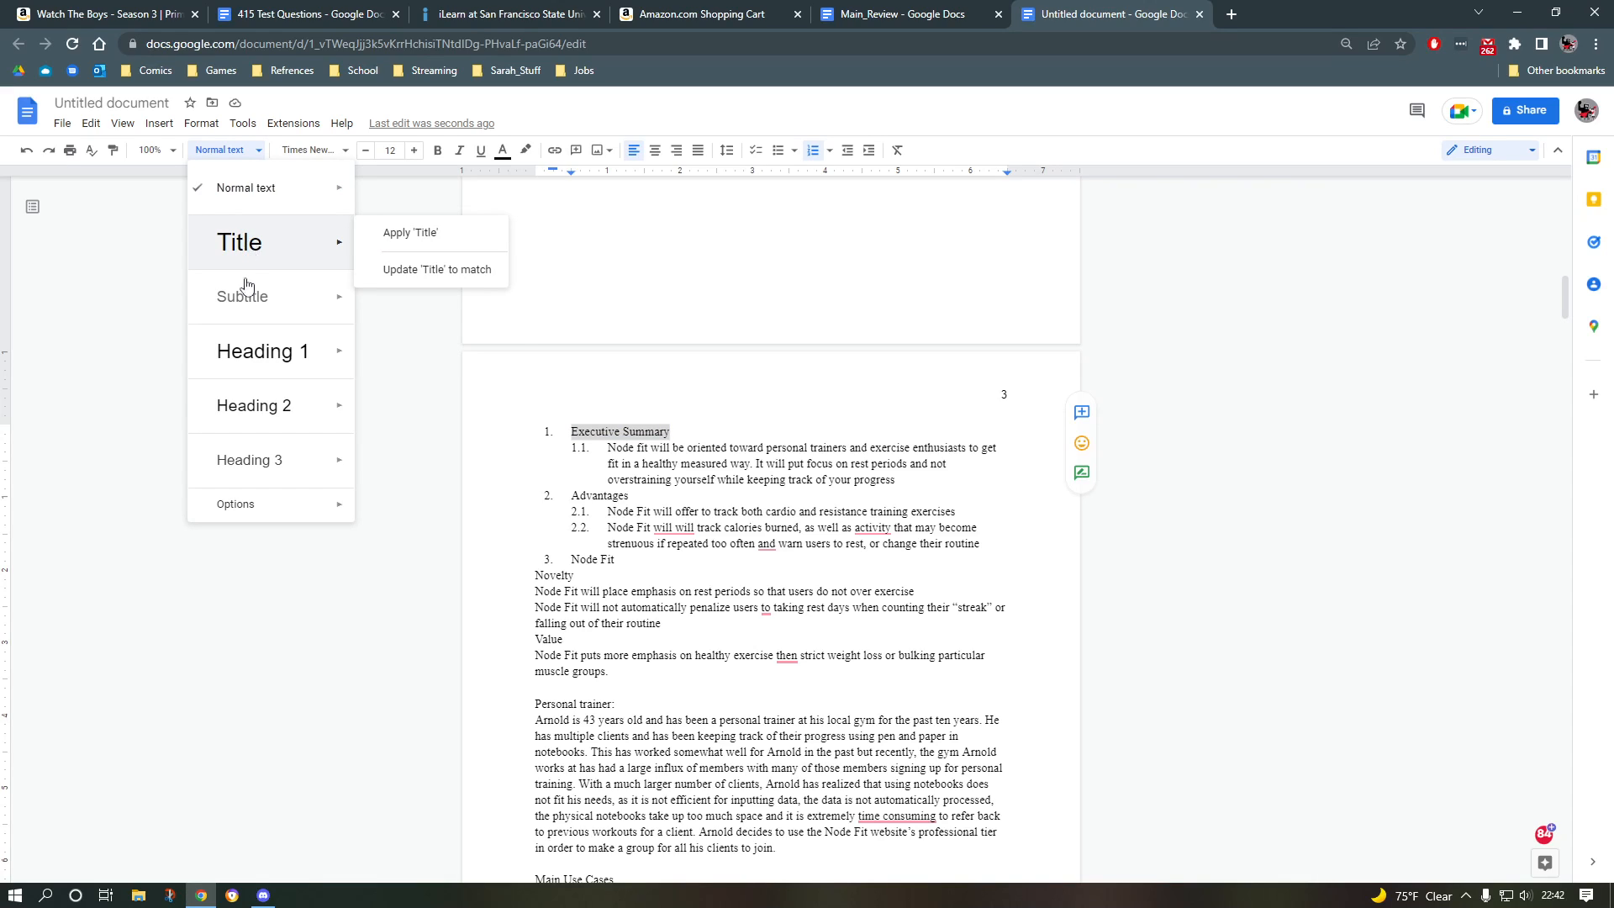
pyautogui.moveTo(263, 351)
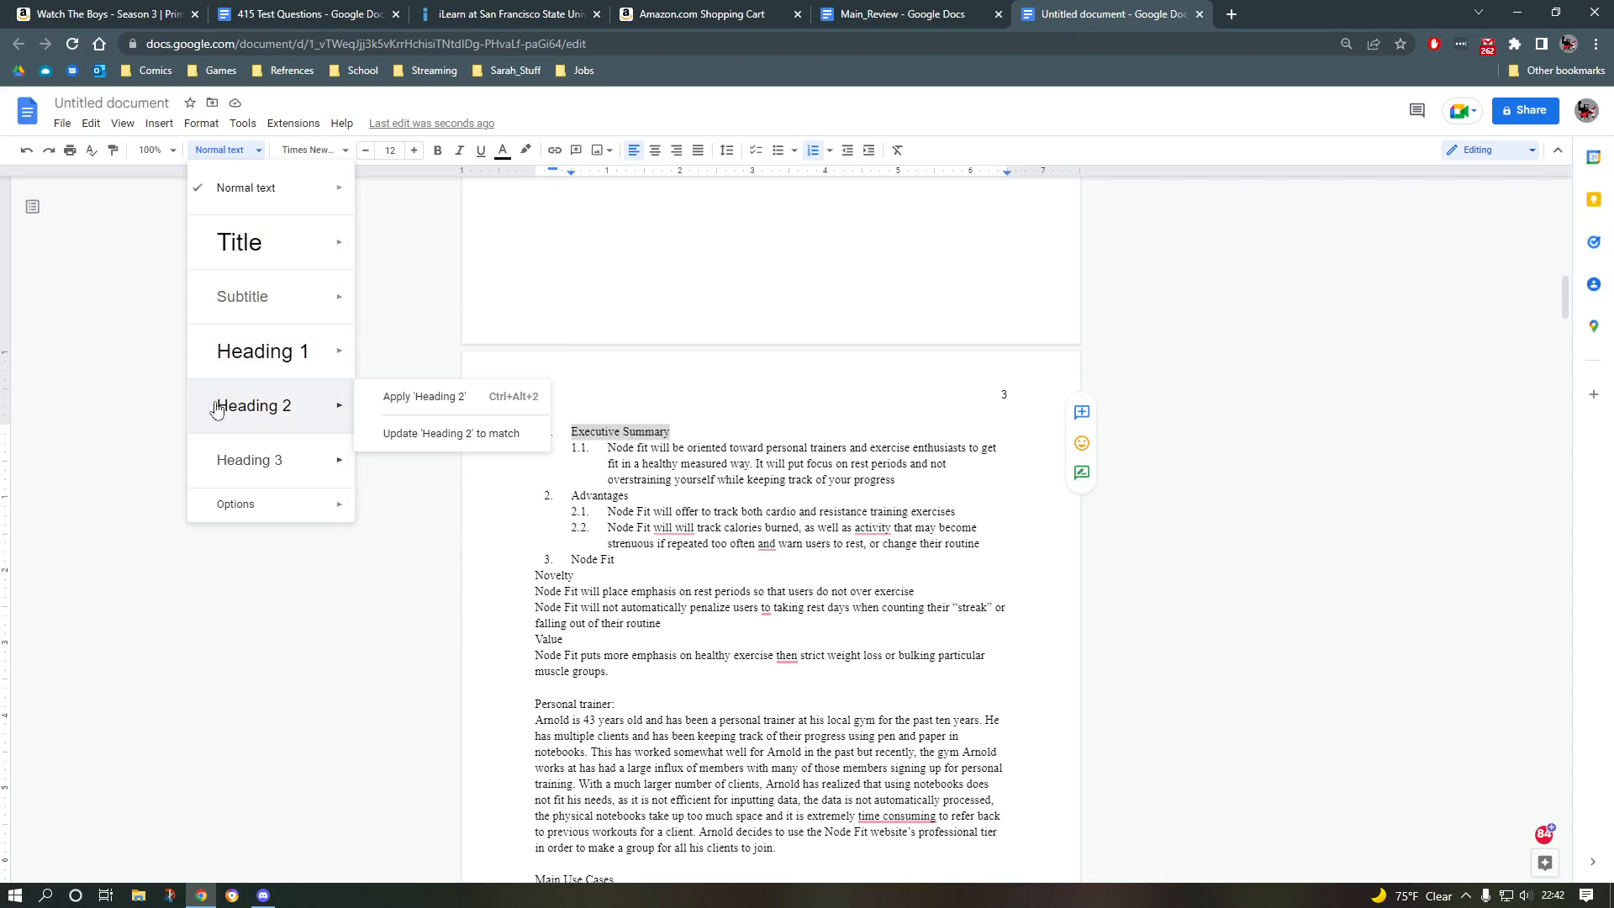
pyautogui.click(237, 363)
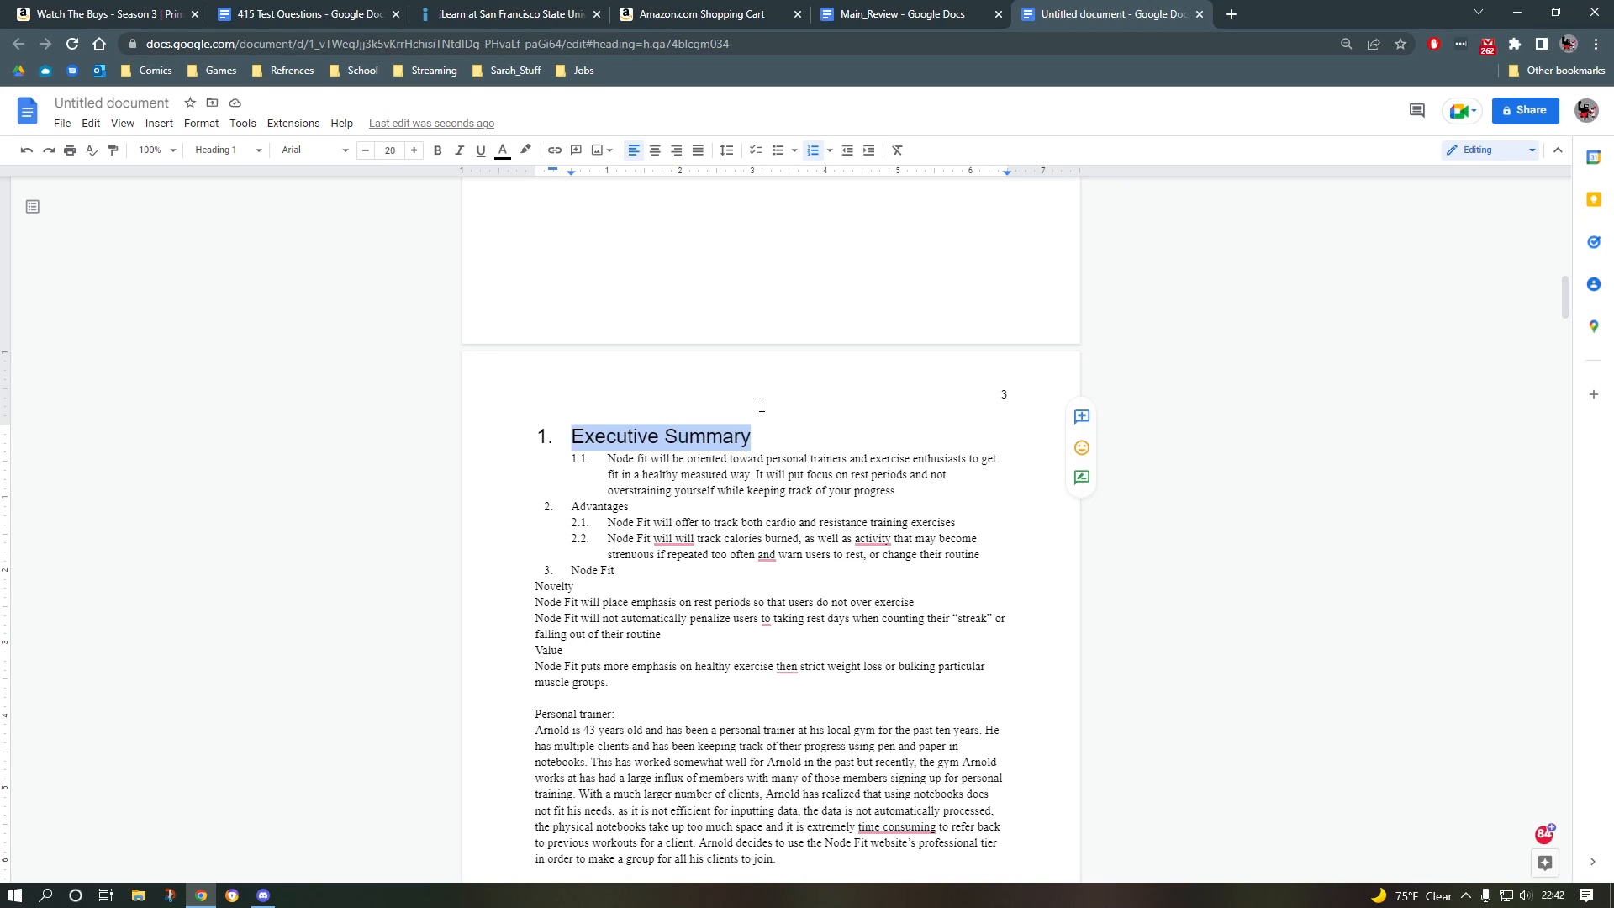
# Step: Set the "Executive Summary" heading to Times New Roman, size 14, bold
pyautogui.click(344, 151)
pyautogui.click(345, 238)
pyautogui.click(392, 149)
pyautogui.press('BackSpace')
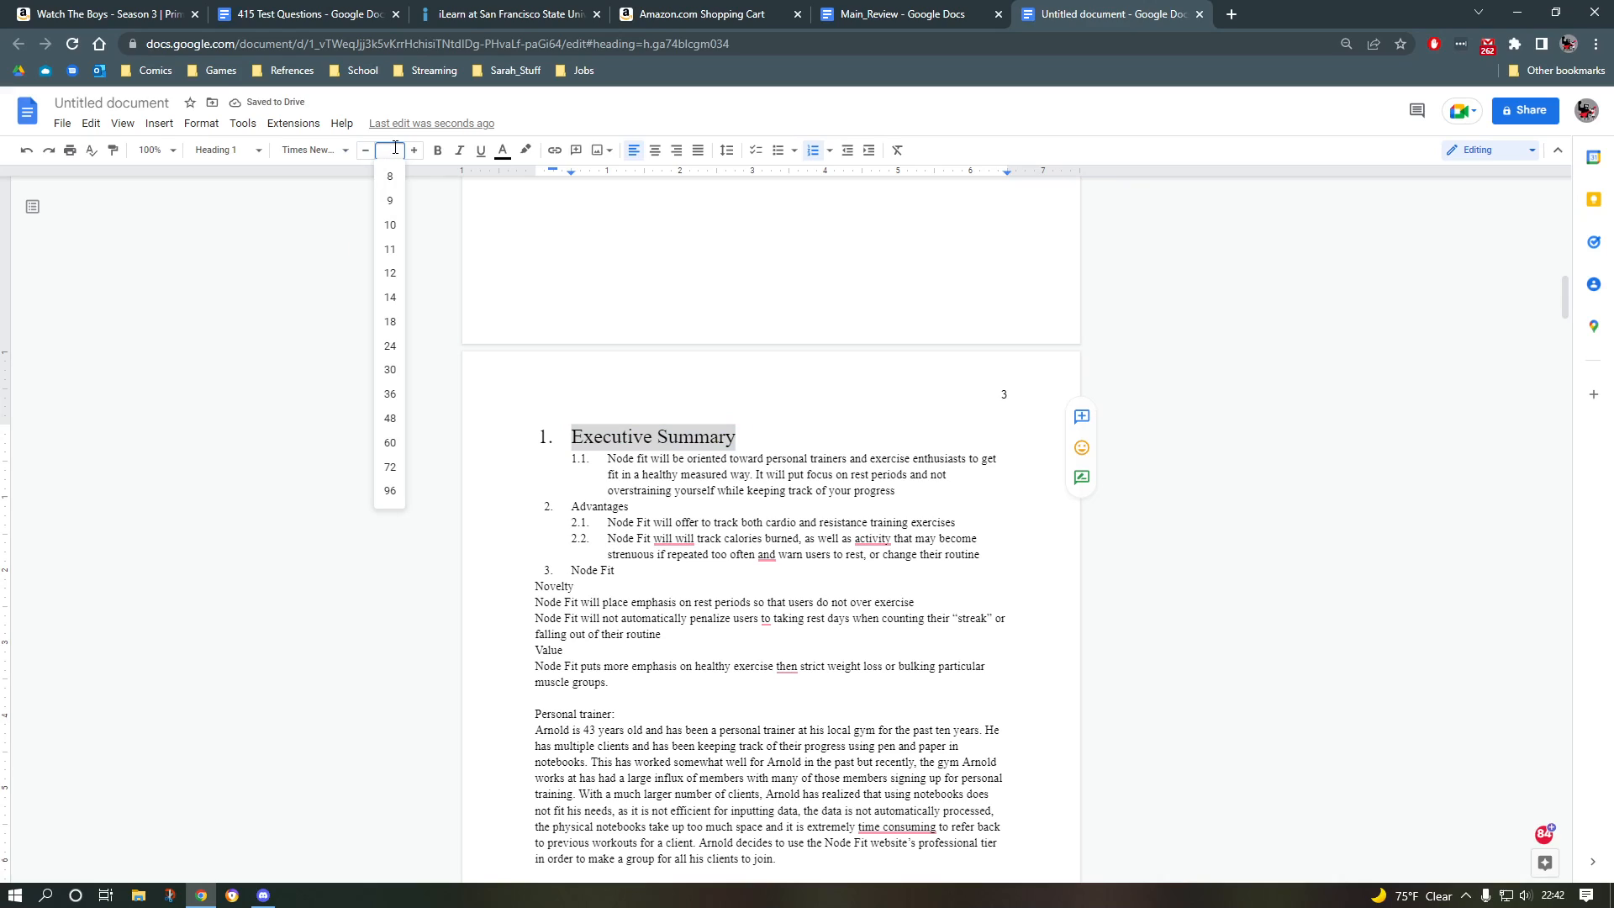
pyautogui.write('14')
pyautogui.press('Return')
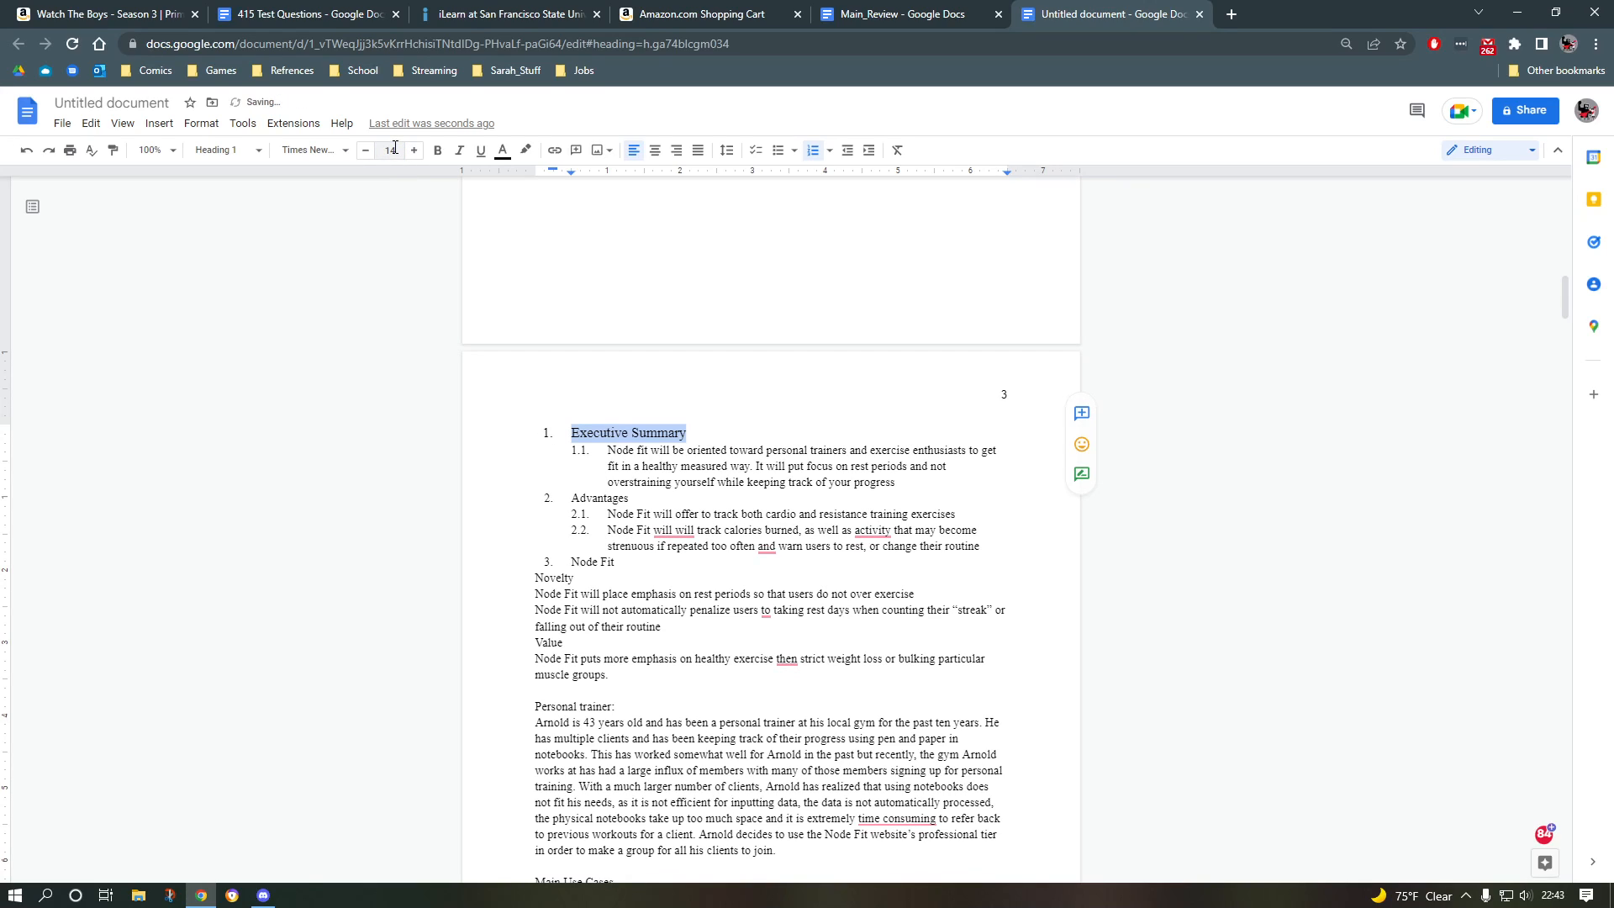
pyautogui.hotkey('ctrl', 'b')
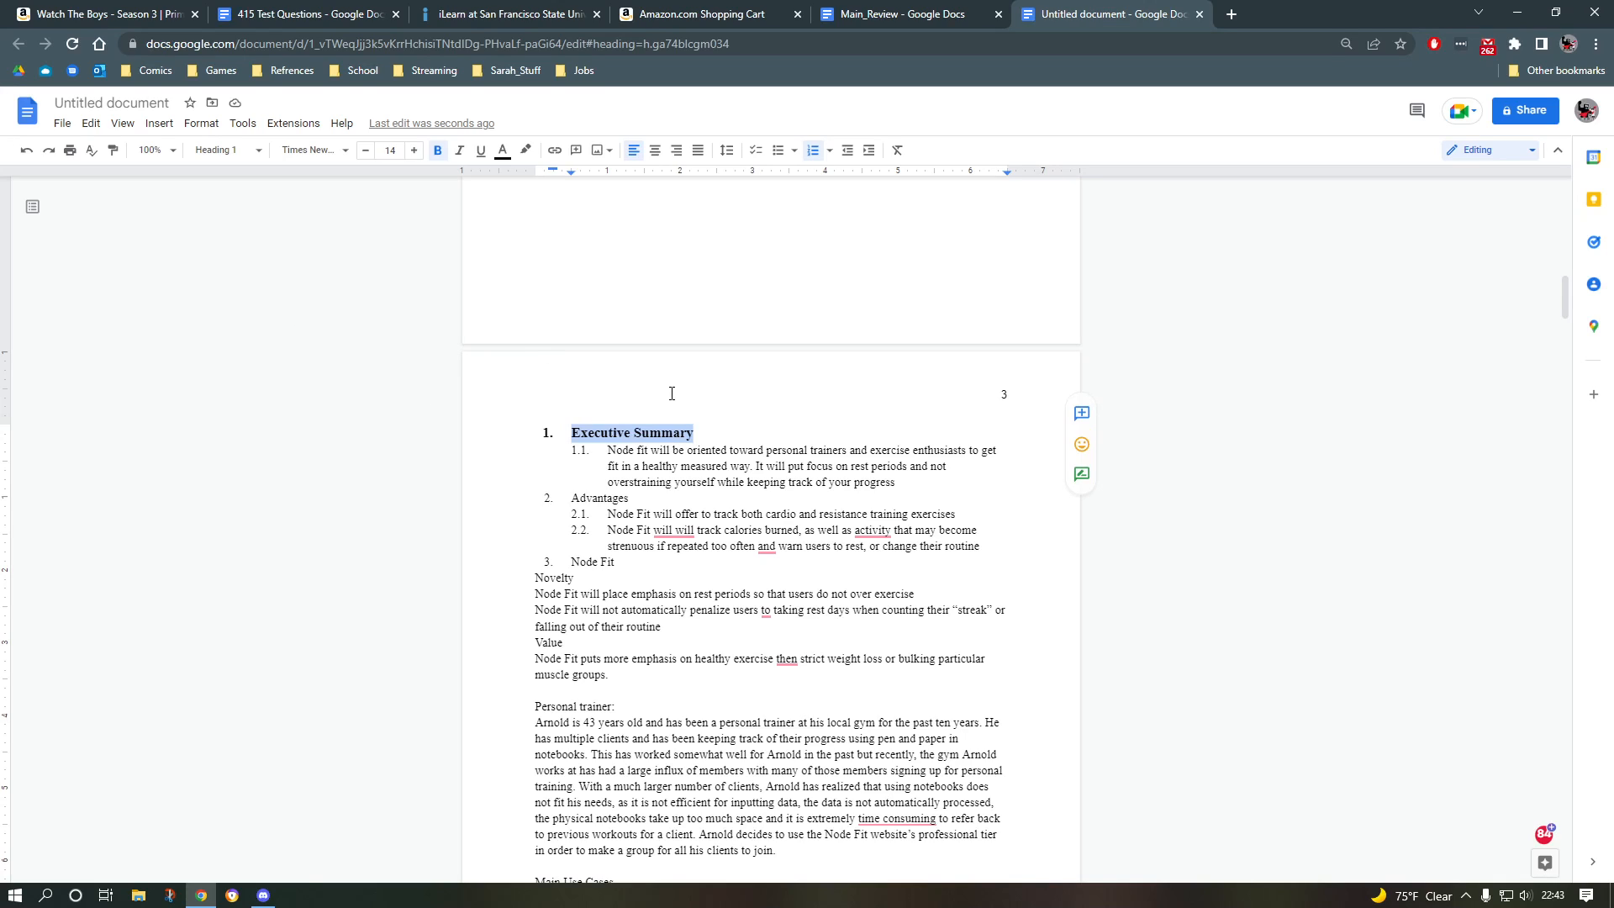
# Step: Update the Heading 1 style to match the formatting of the "Executive Summary" heading
pyautogui.click(682, 430)
pyautogui.moveTo(694, 430); pyautogui.dragTo(564, 427)
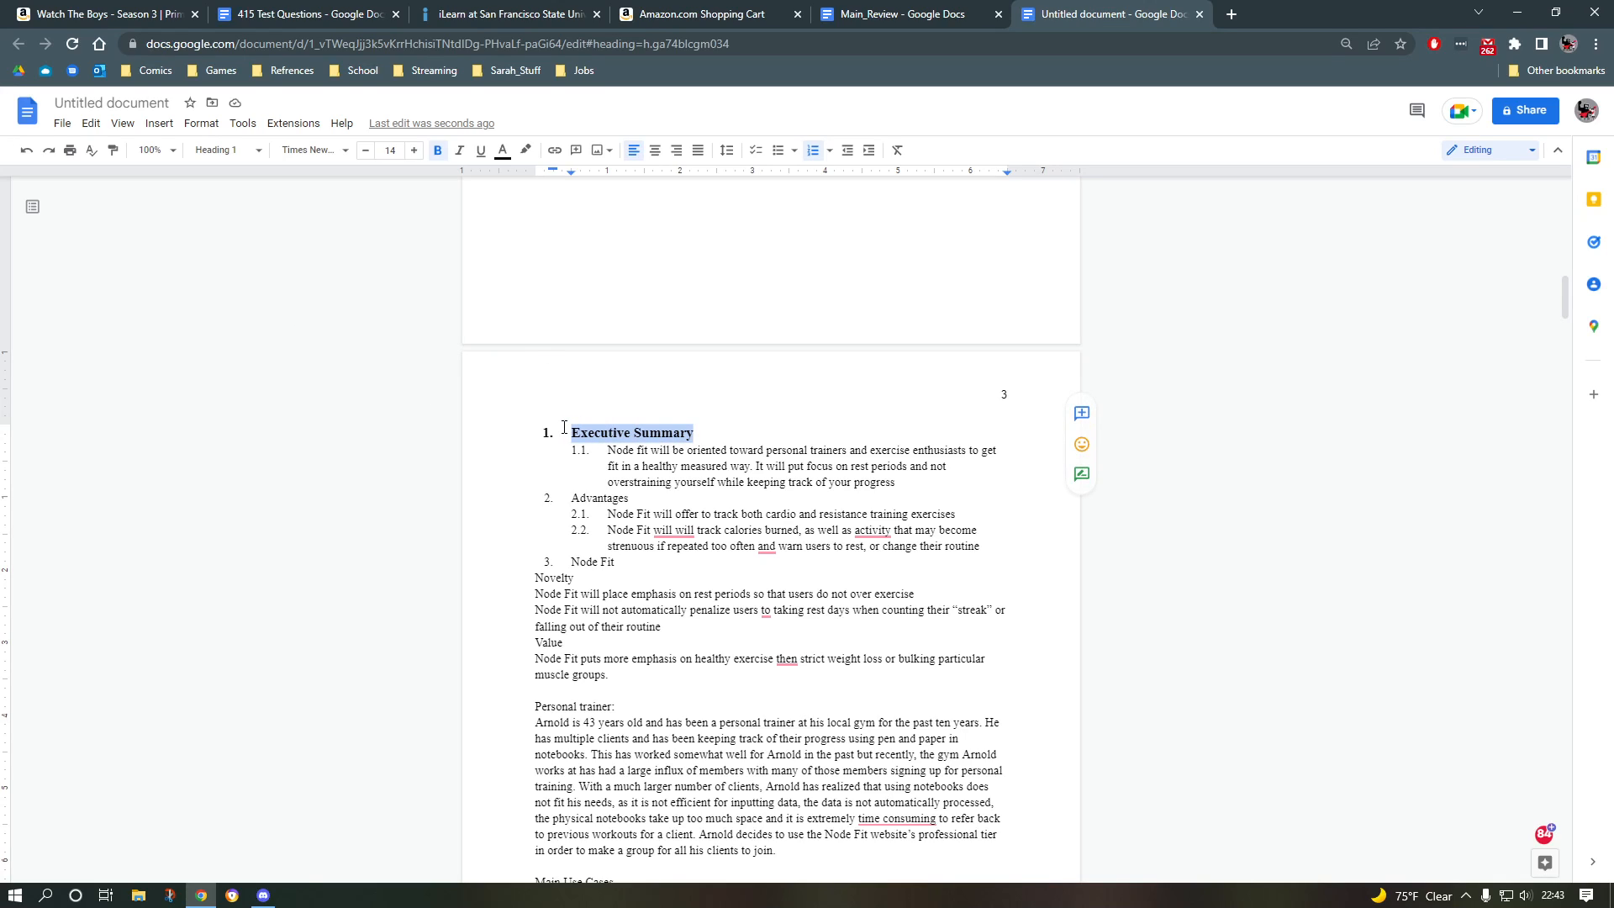
pyautogui.click(249, 153)
pyautogui.moveTo(283, 367)
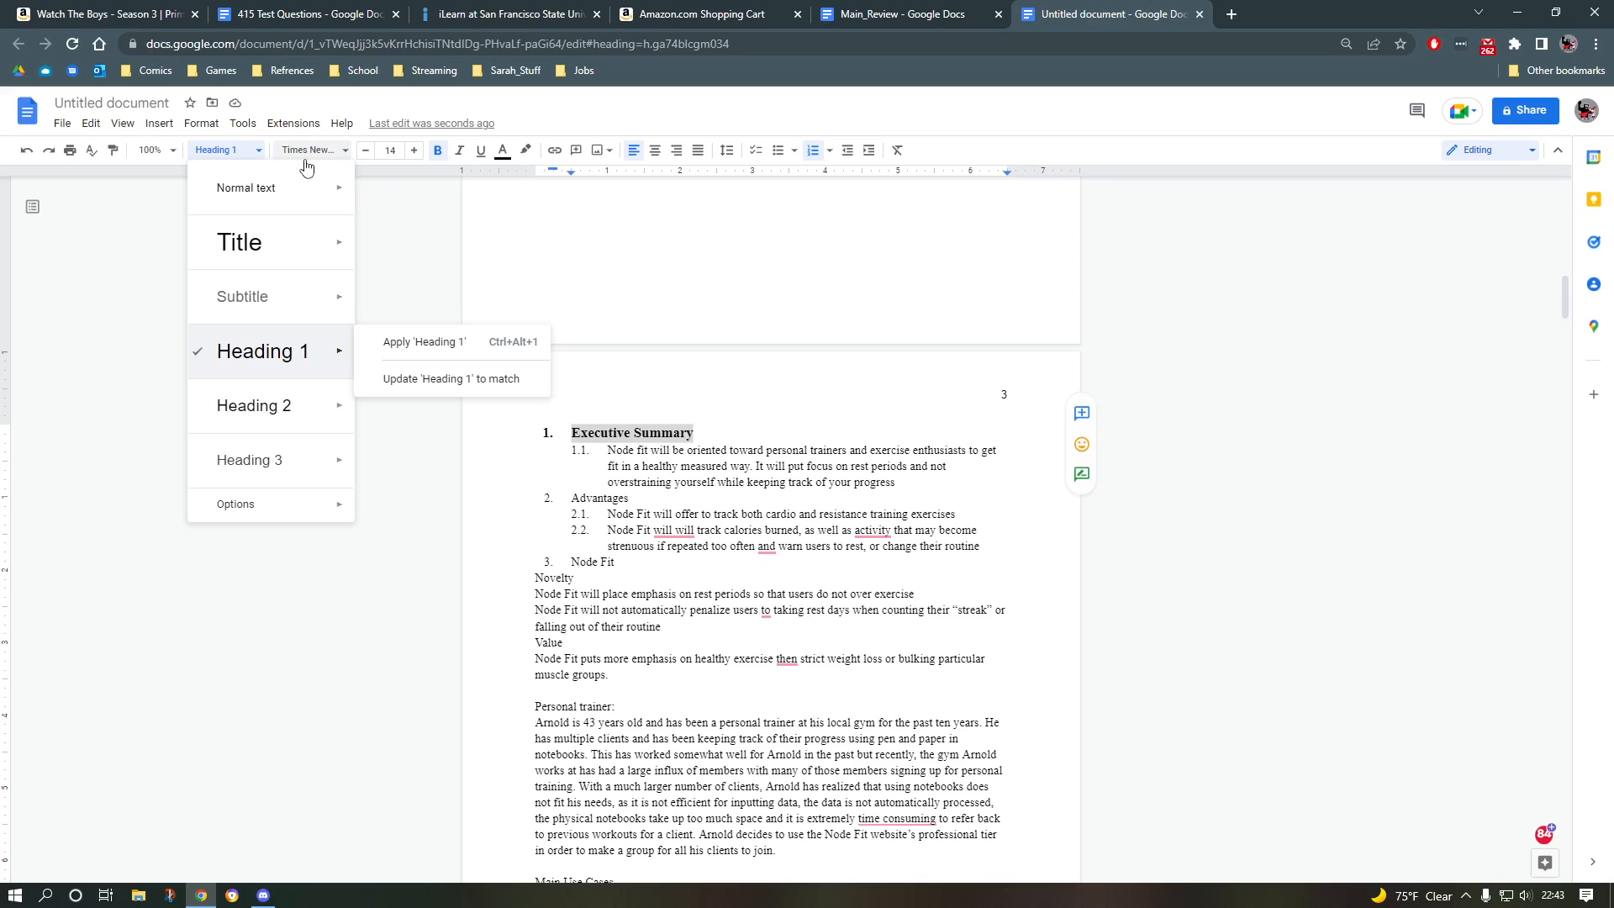
pyautogui.moveTo(342, 351)
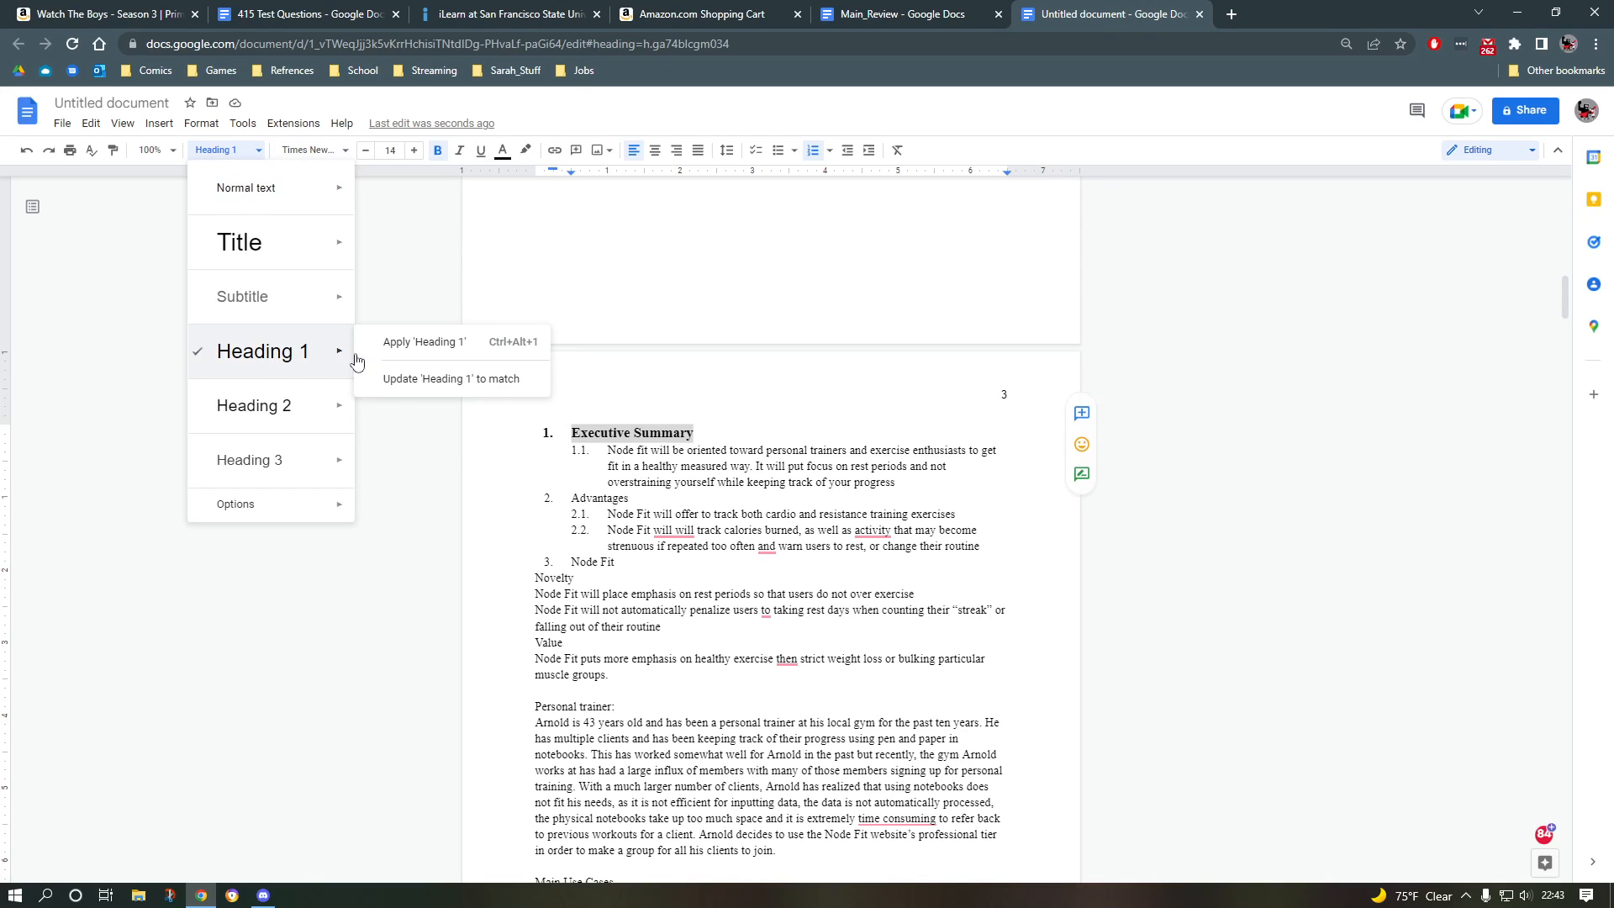
pyautogui.click(404, 386)
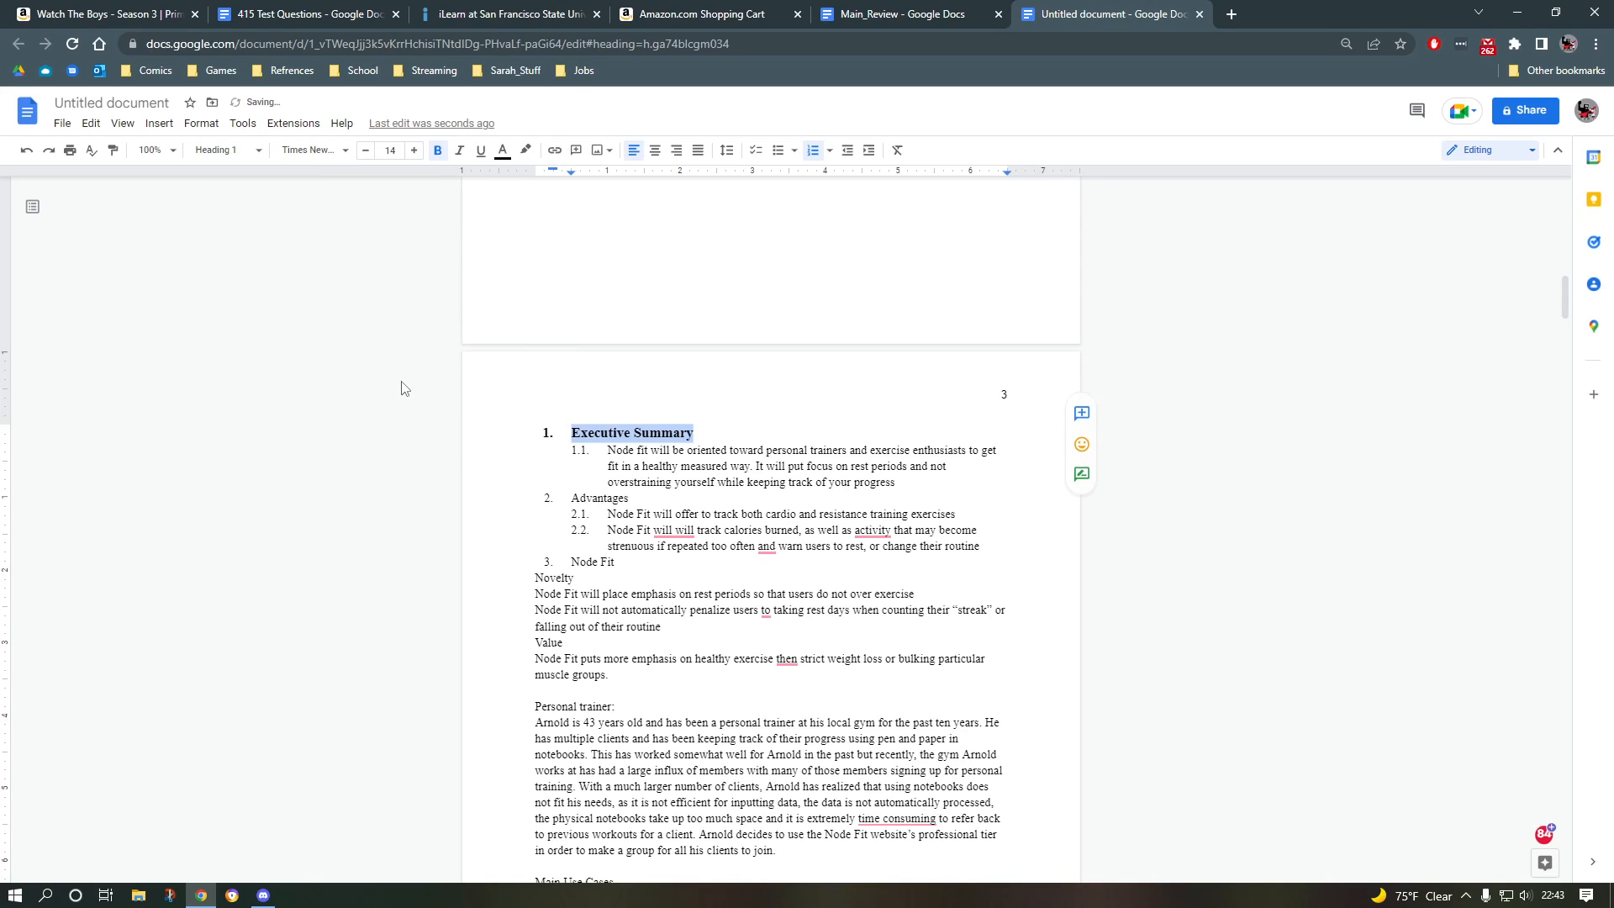
pyautogui.click(580, 435)
pyautogui.click(643, 497)
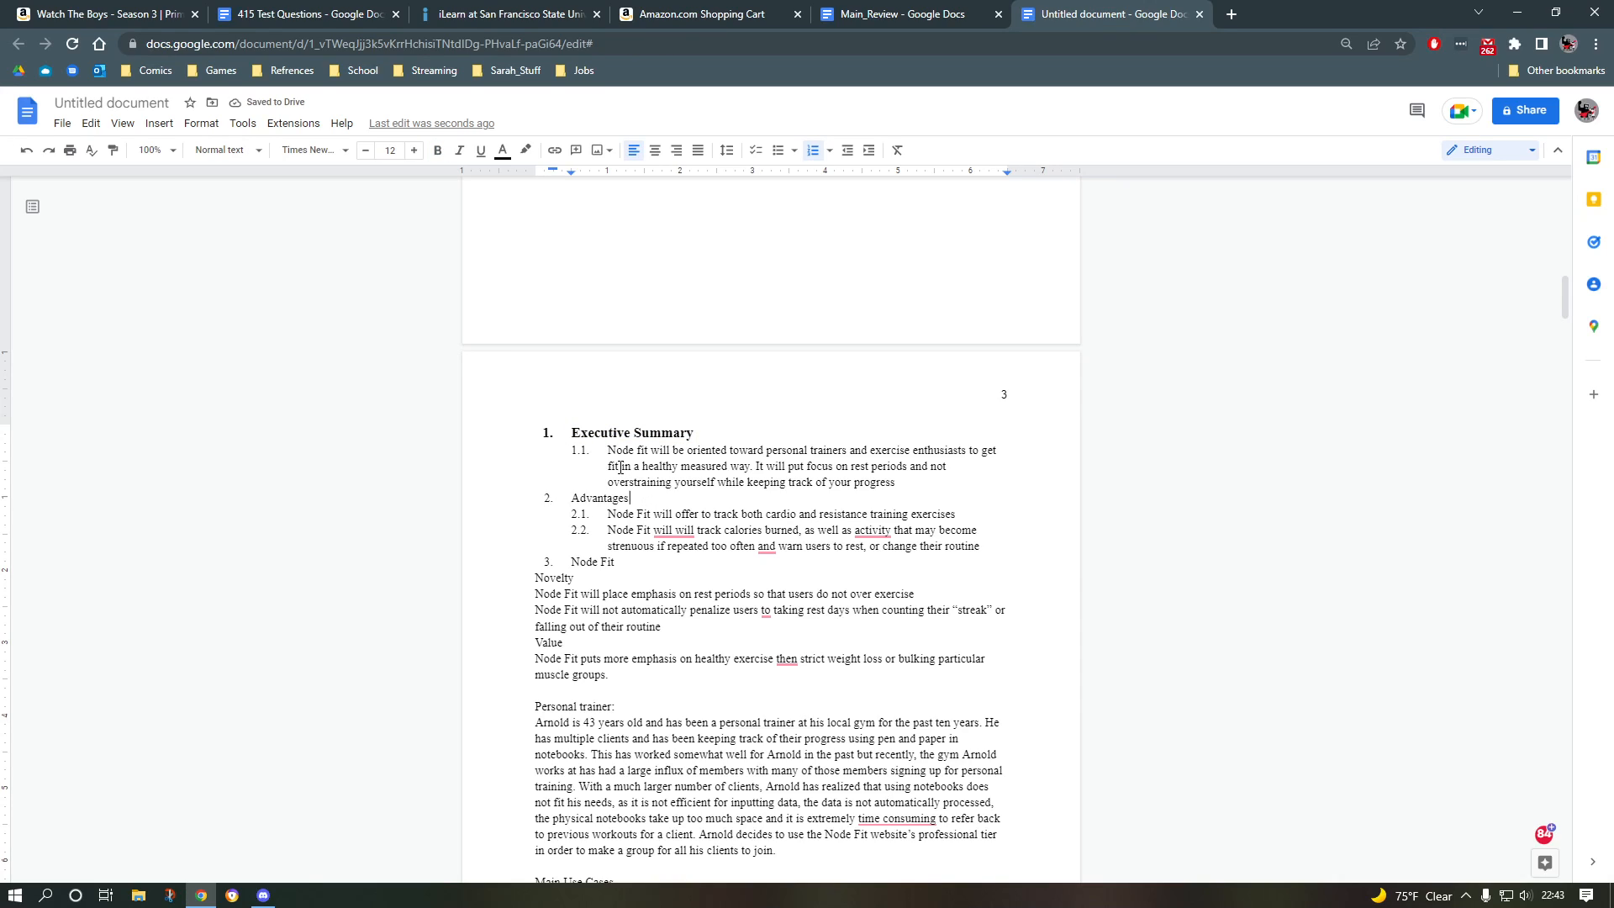
pyautogui.hotkey('ctrl', 'shift', 'Left')
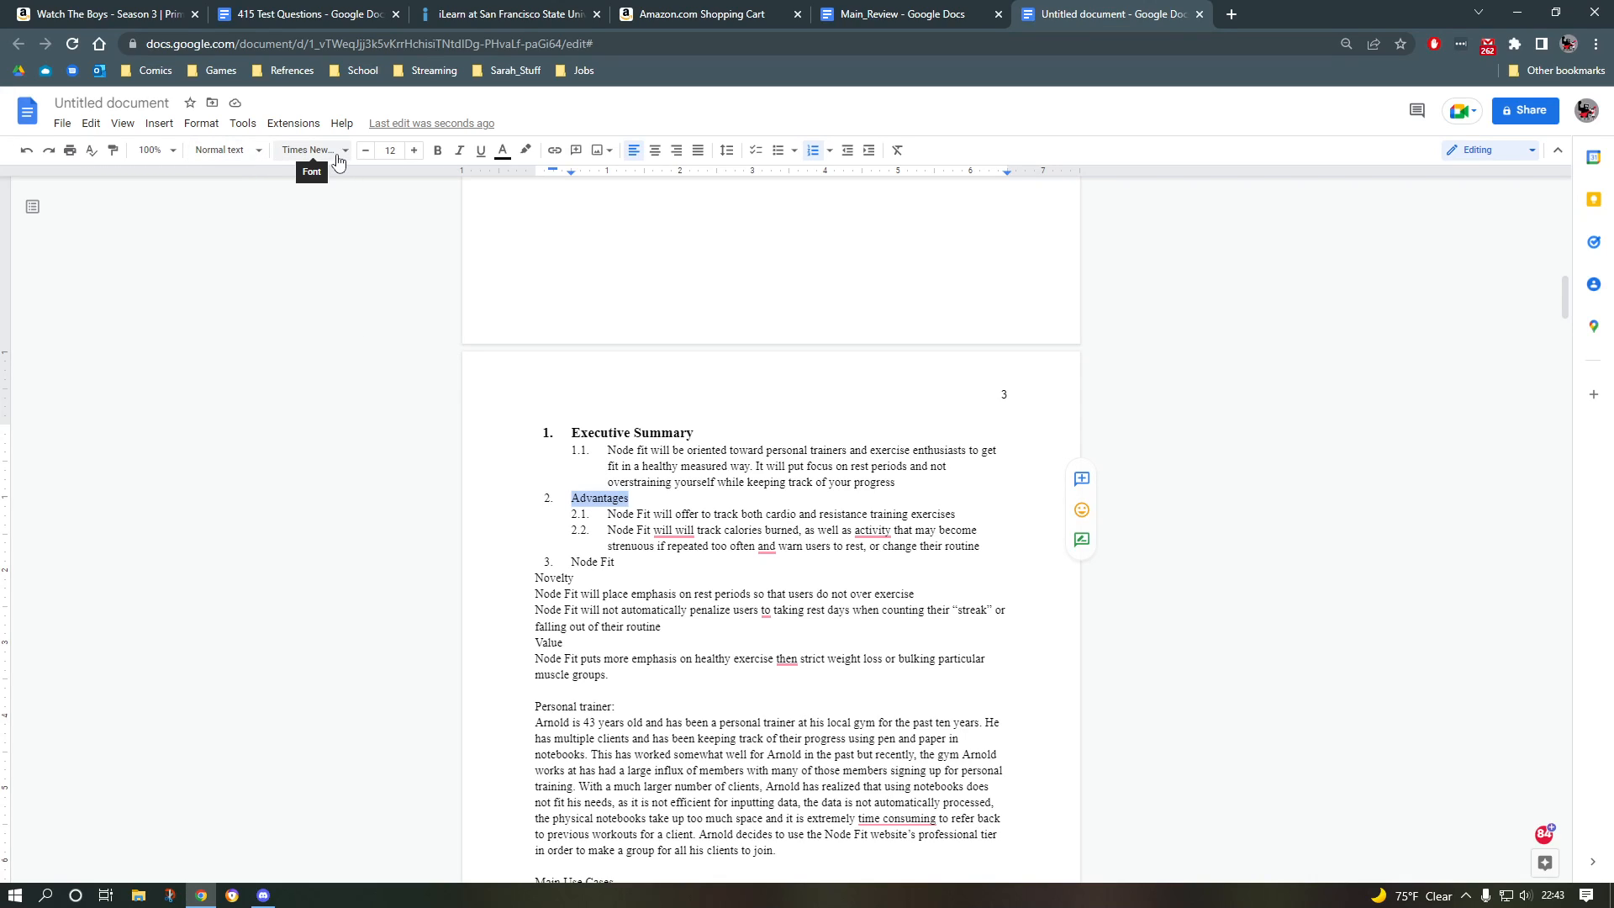
pyautogui.click(260, 158)
pyautogui.moveTo(255, 371)
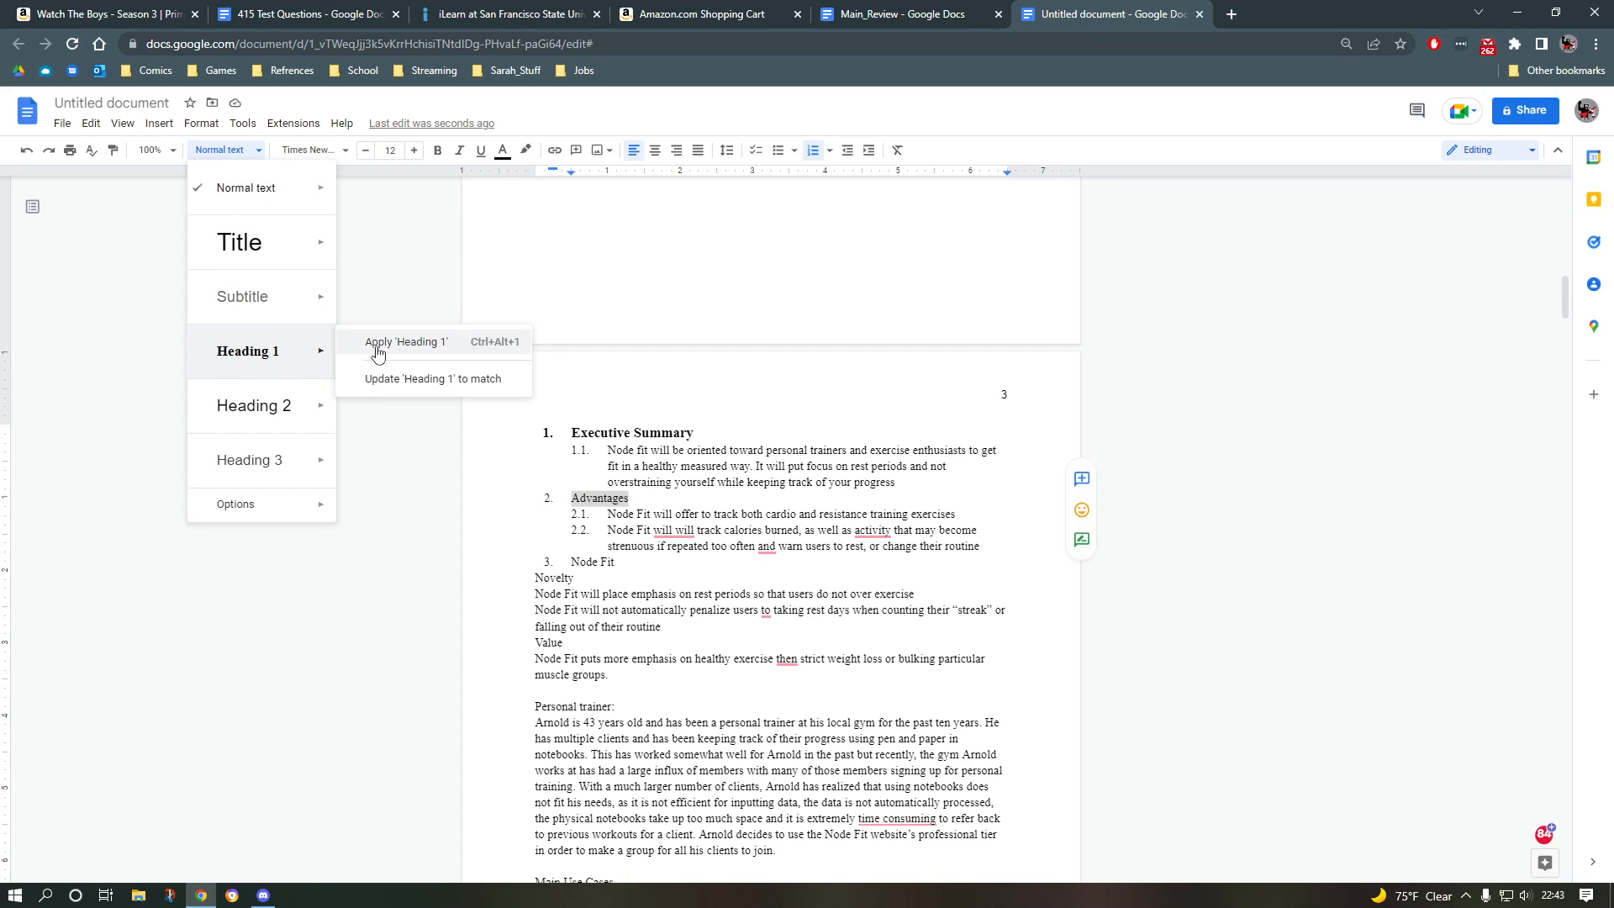
pyautogui.click(629, 499)
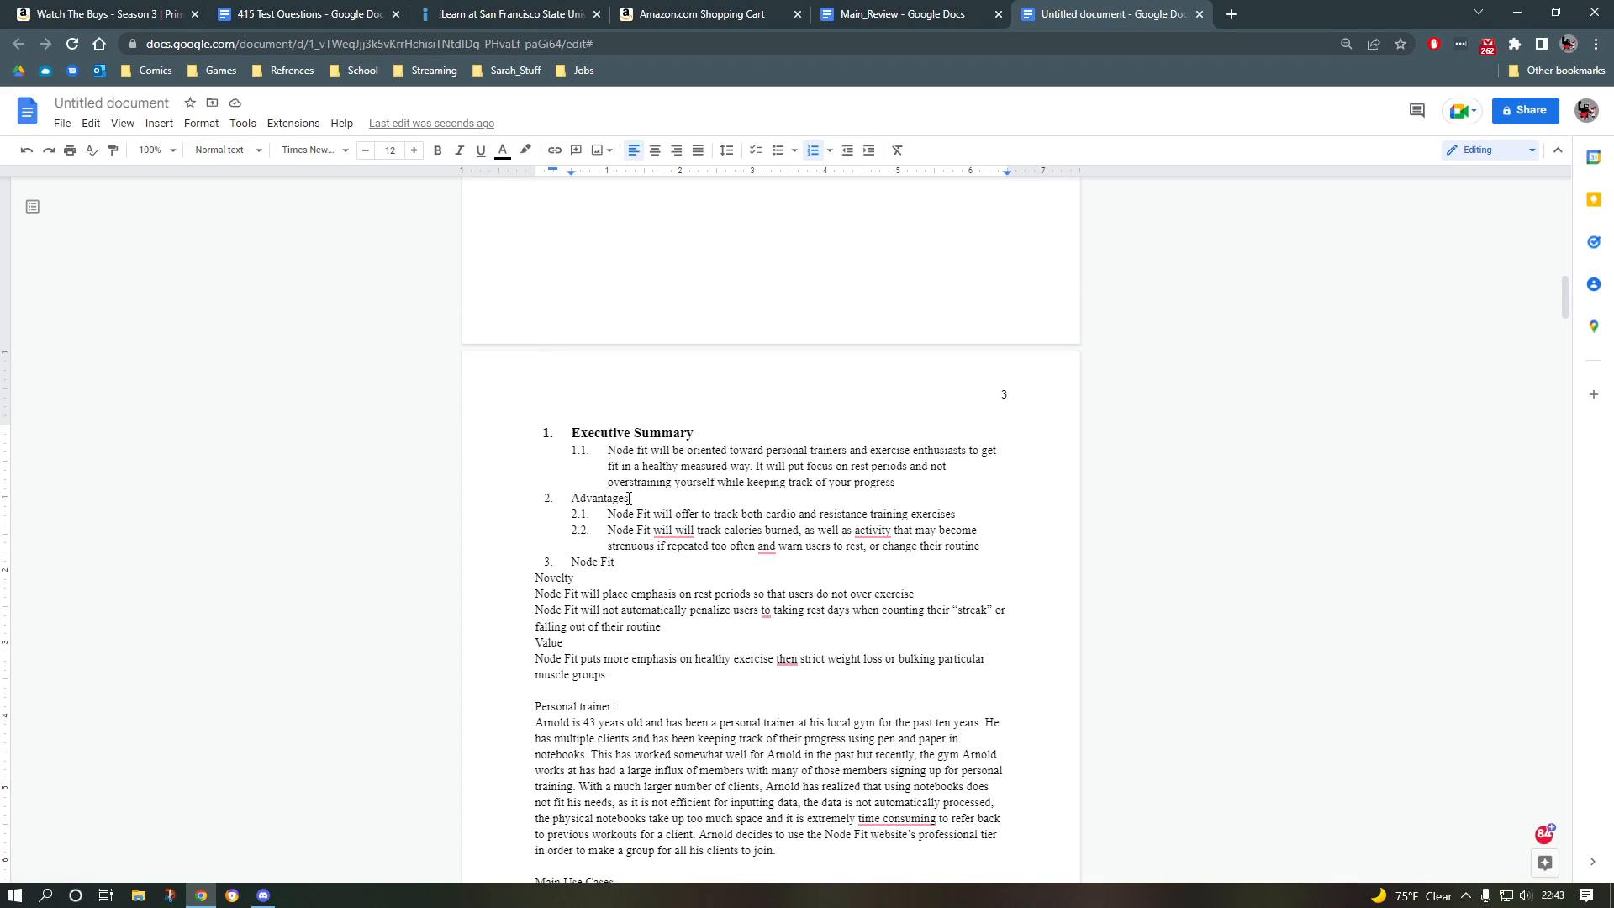
pyautogui.hotkey('shift', 'Home')
pyautogui.hotkey('shift', 'pageup')
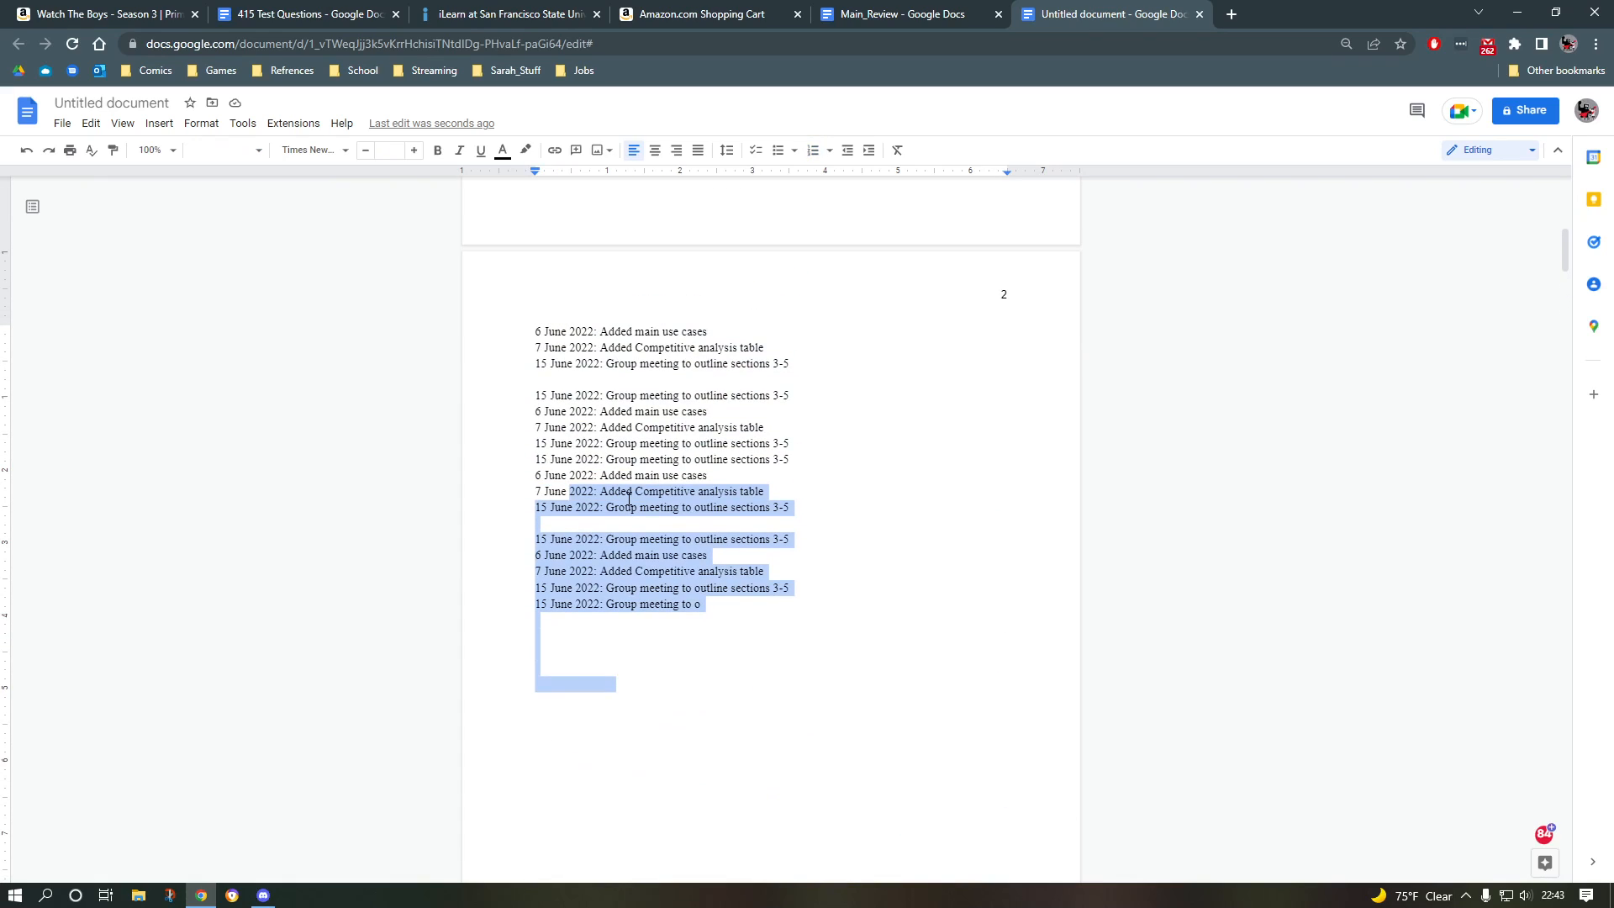
pyautogui.scroll(-11, 628, 500)
pyautogui.scroll(2, 624, 485)
# Step: Apply the Heading 1 style to list items 2 "Advantages" and 3 "Node Fit"
pyautogui.click(643, 440)
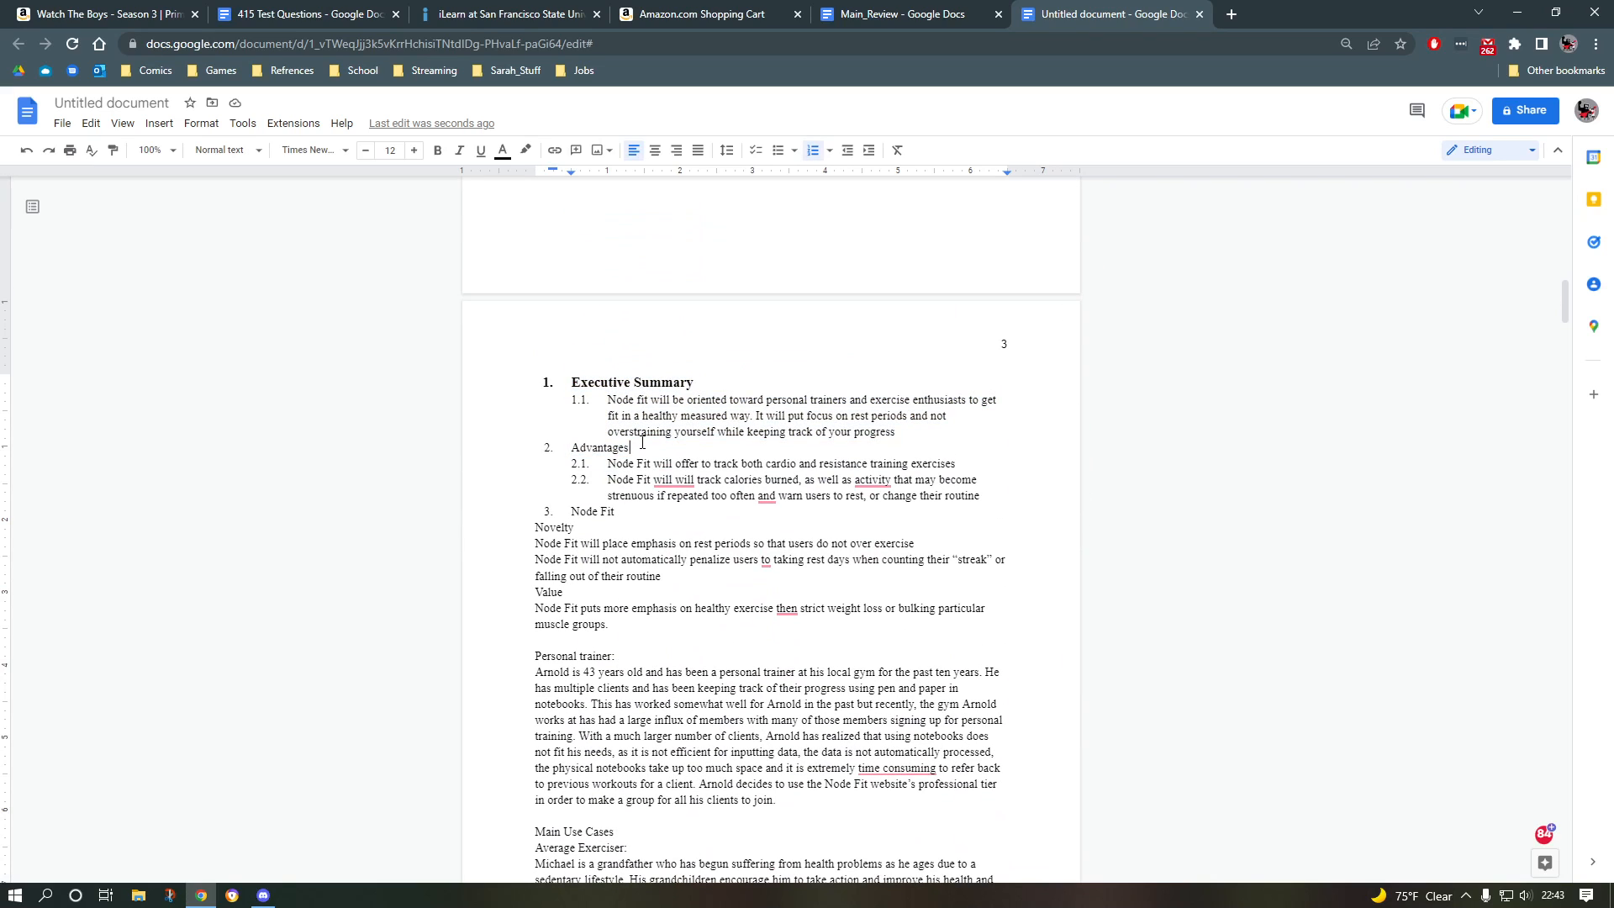
pyautogui.doubleClick(642, 442)
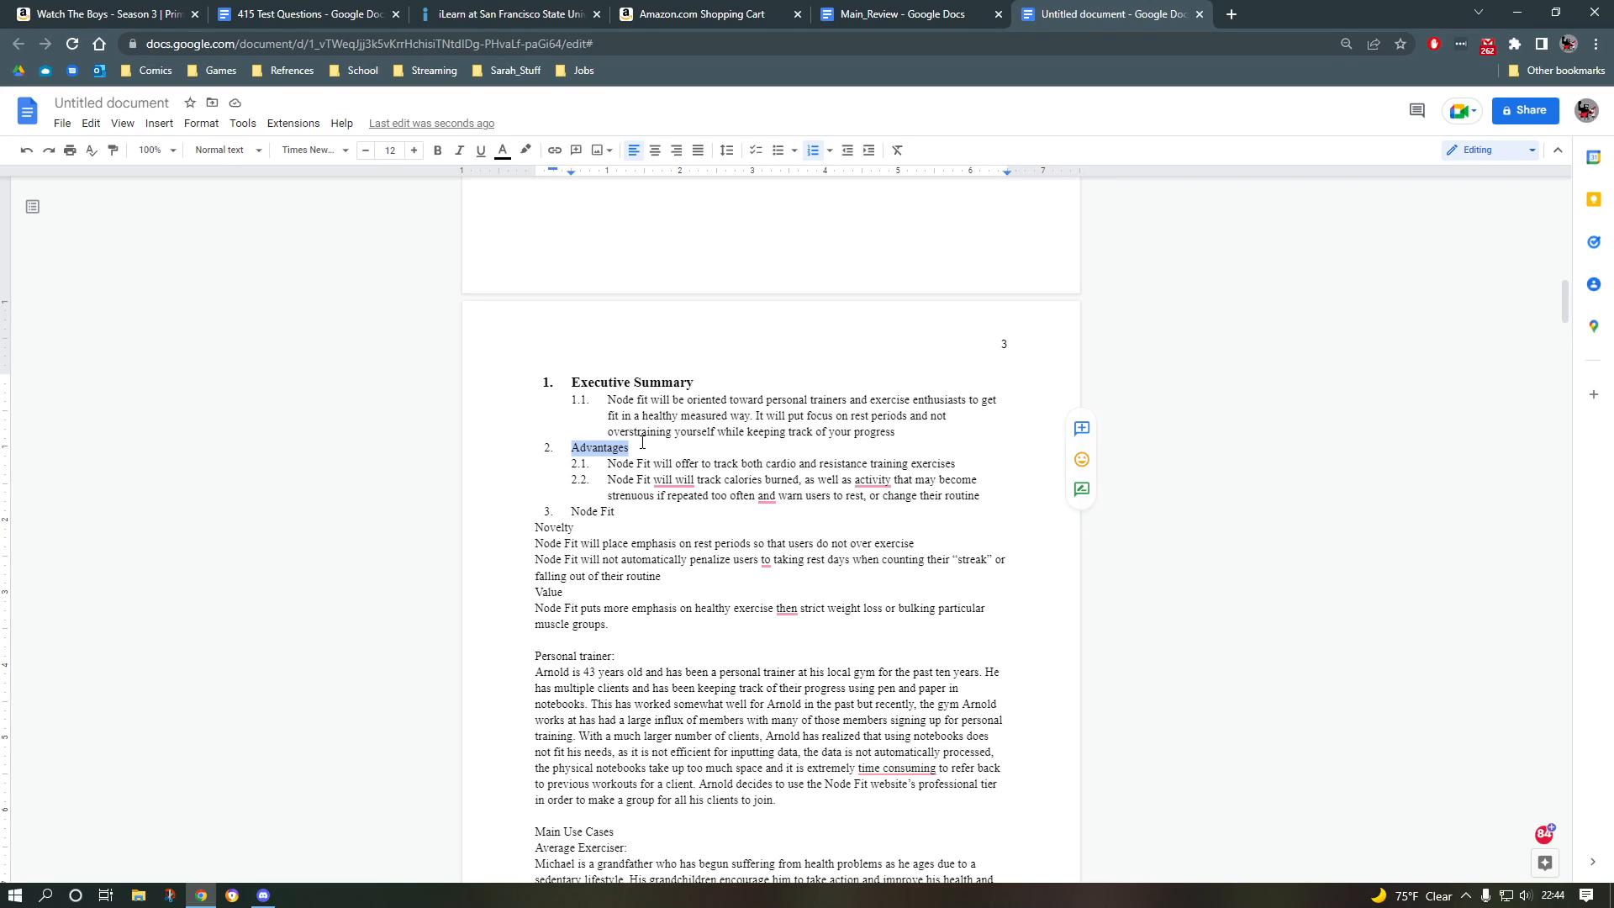
pyautogui.hotkey('ctrl', 'alt', '1')
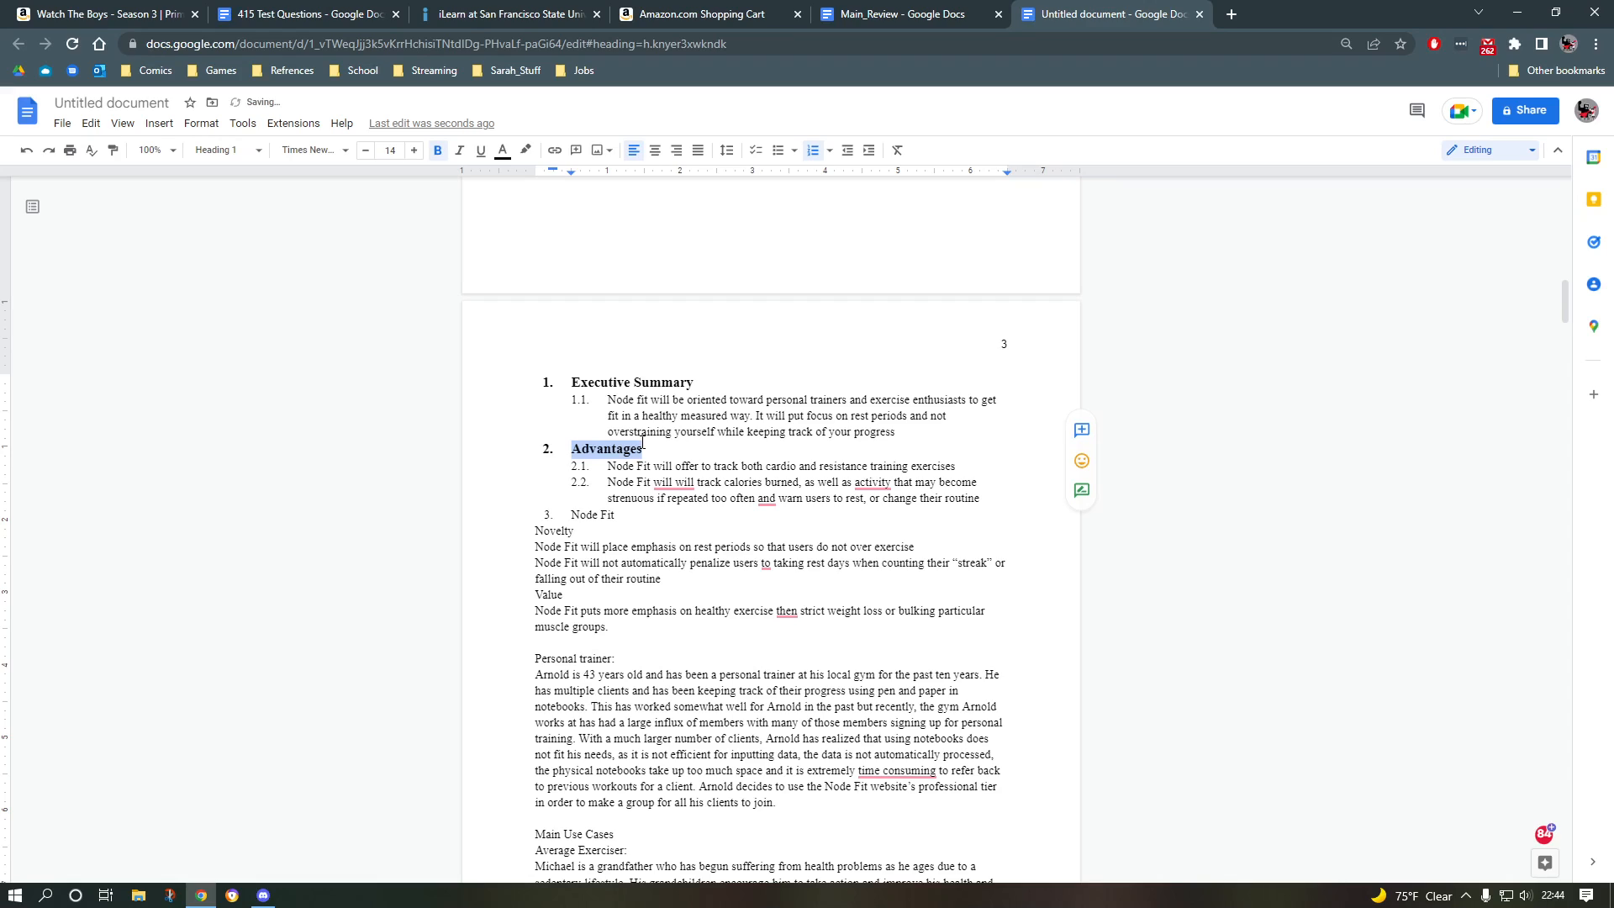
pyautogui.press('Down')
pyautogui.press('Down')
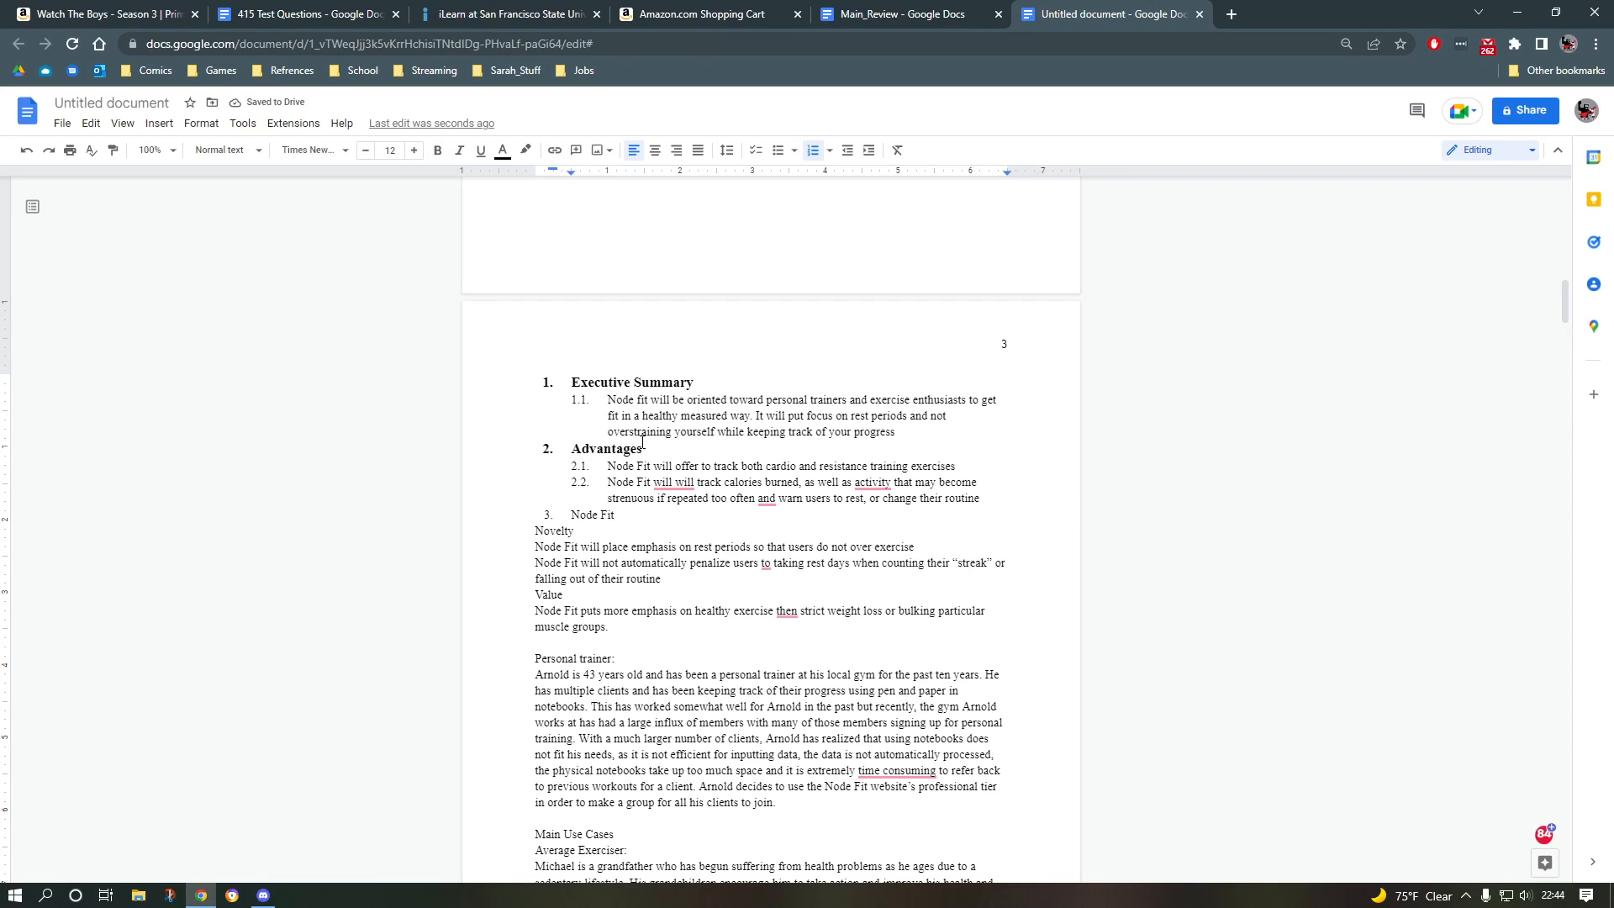
pyautogui.hotkey('shift', 'Home')
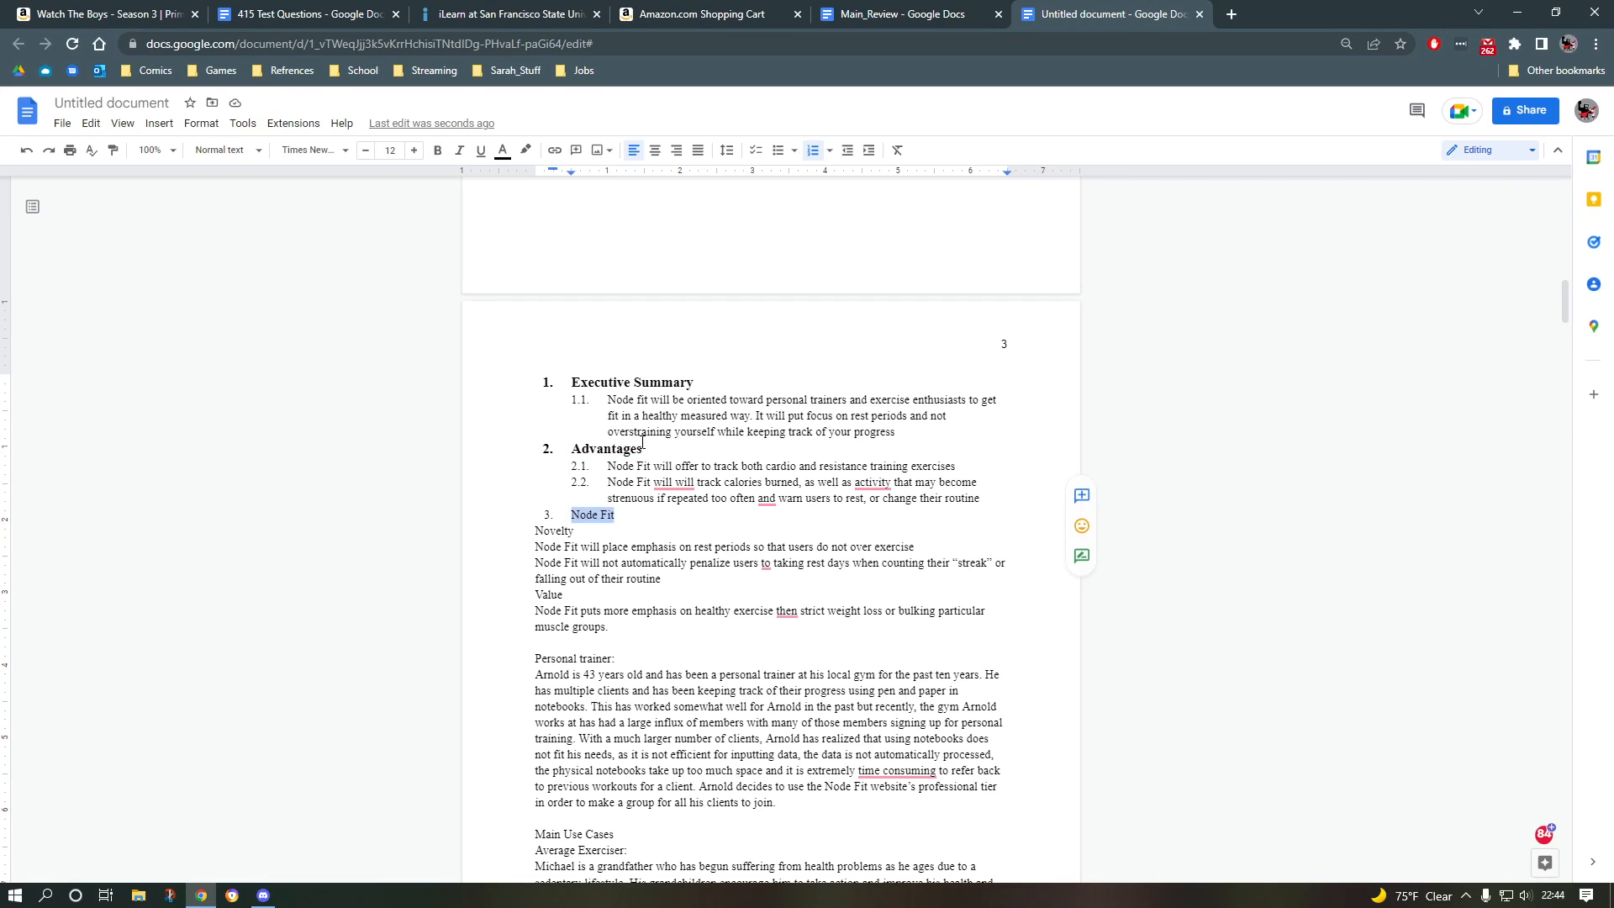
pyautogui.hotkey('ctrl', 'alt', '1')
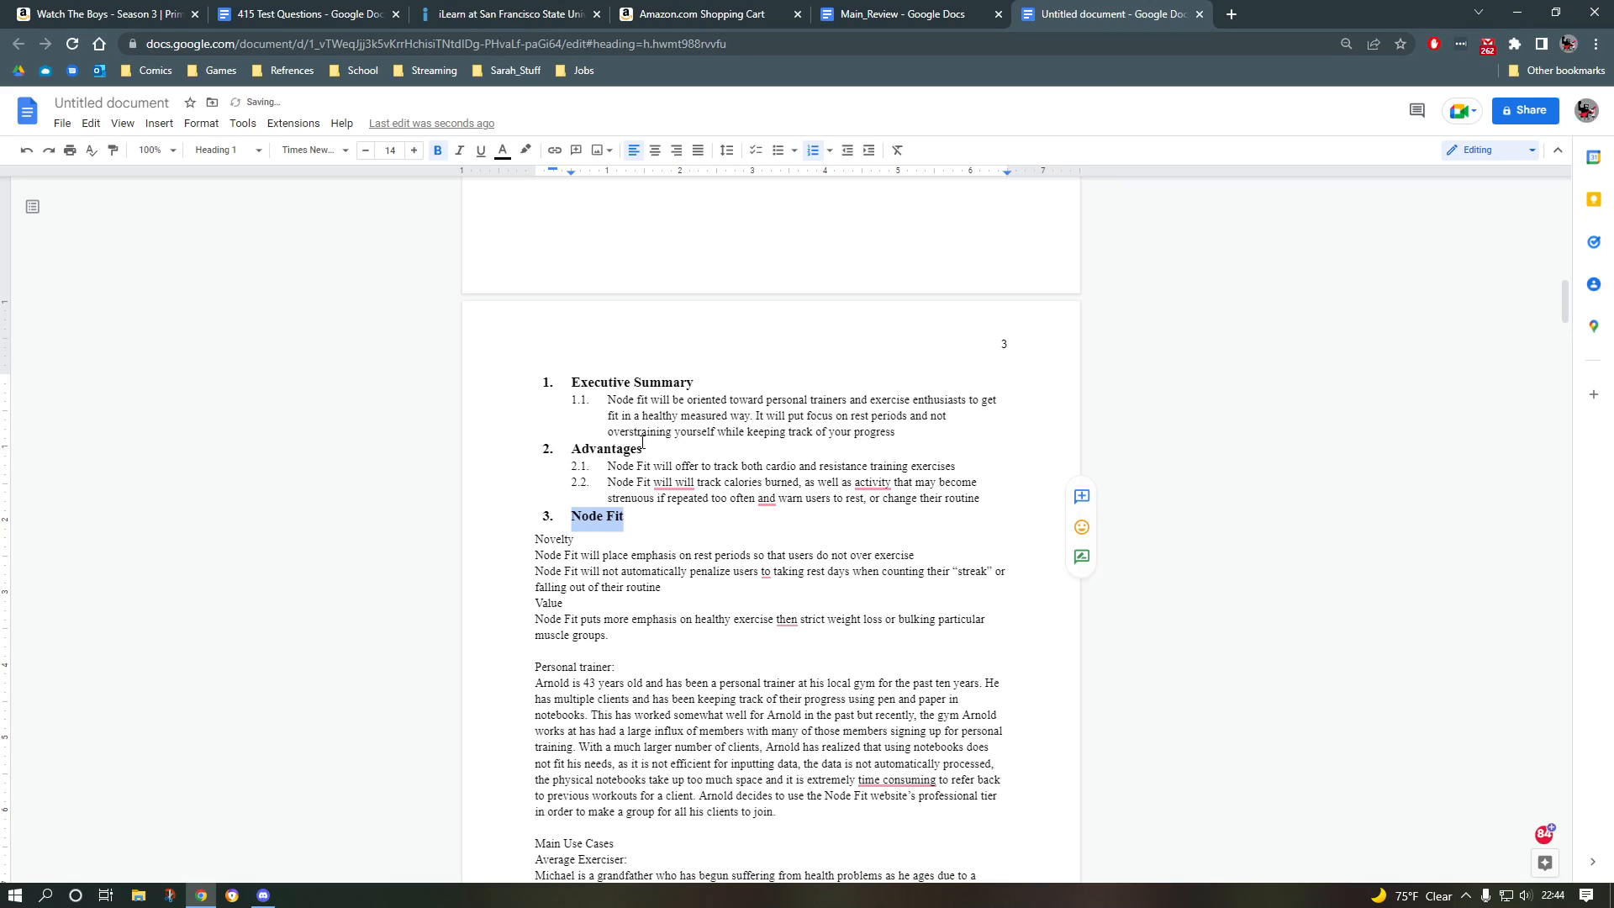
# Step: Turn the "Novelty" line into numbered heading 4 and enlarge its text to match the other headings
pyautogui.moveTo(672, 478)
pyautogui.click(636, 517)
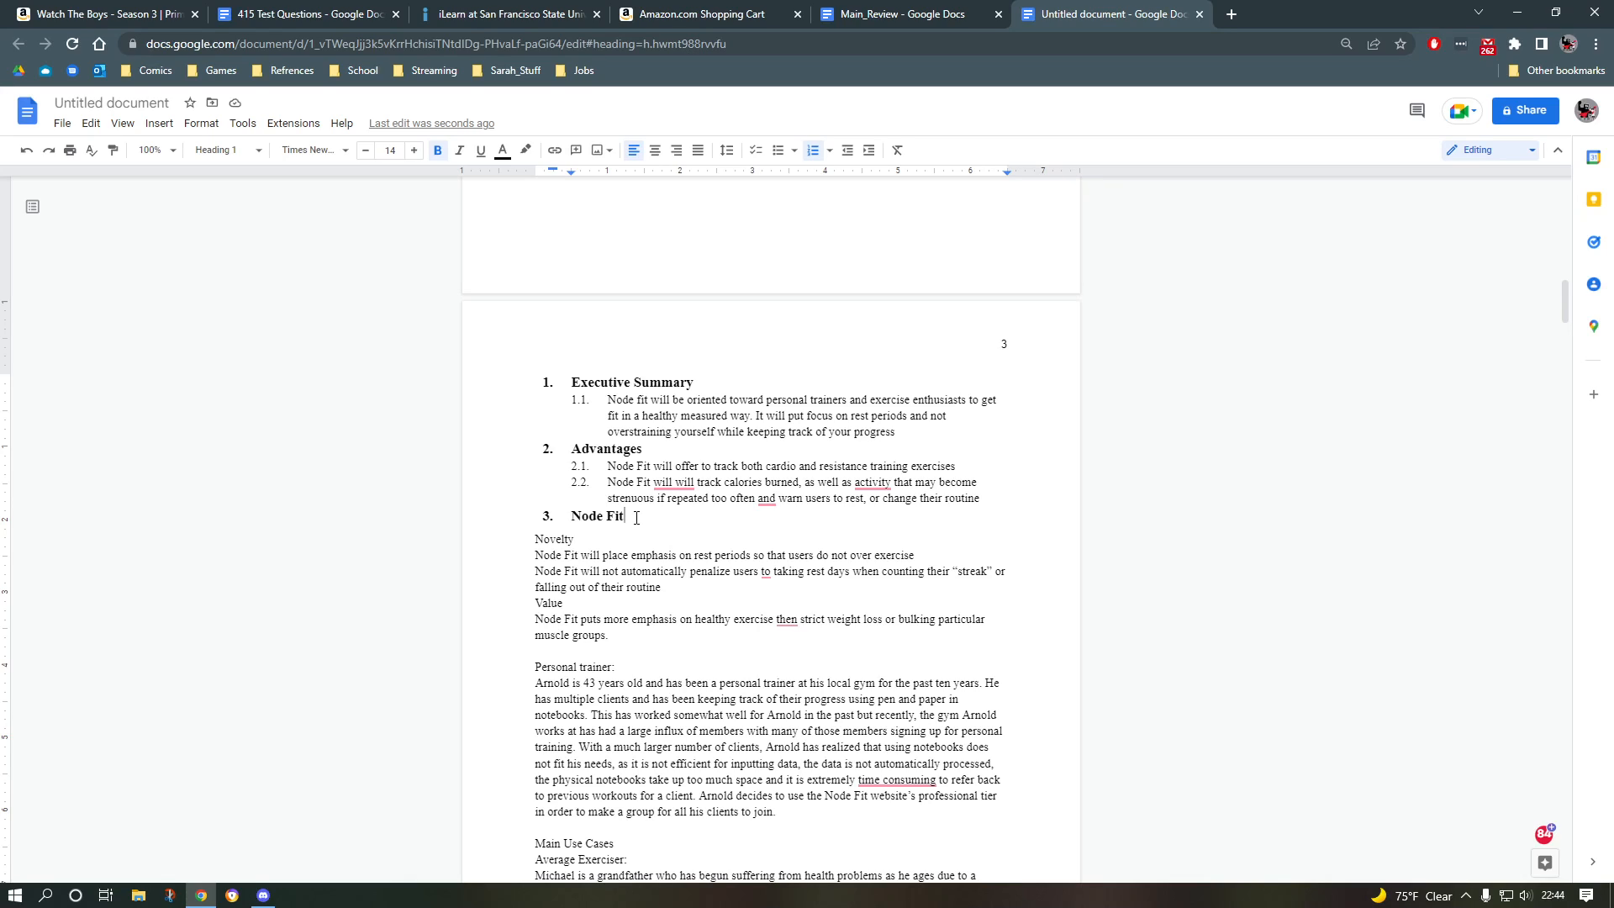
pyautogui.press('Up')
pyautogui.press('Up')
pyautogui.press('Up')
pyautogui.press('Up')
pyautogui.click(640, 515)
pyautogui.press('Return')
pyautogui.press('Delete')
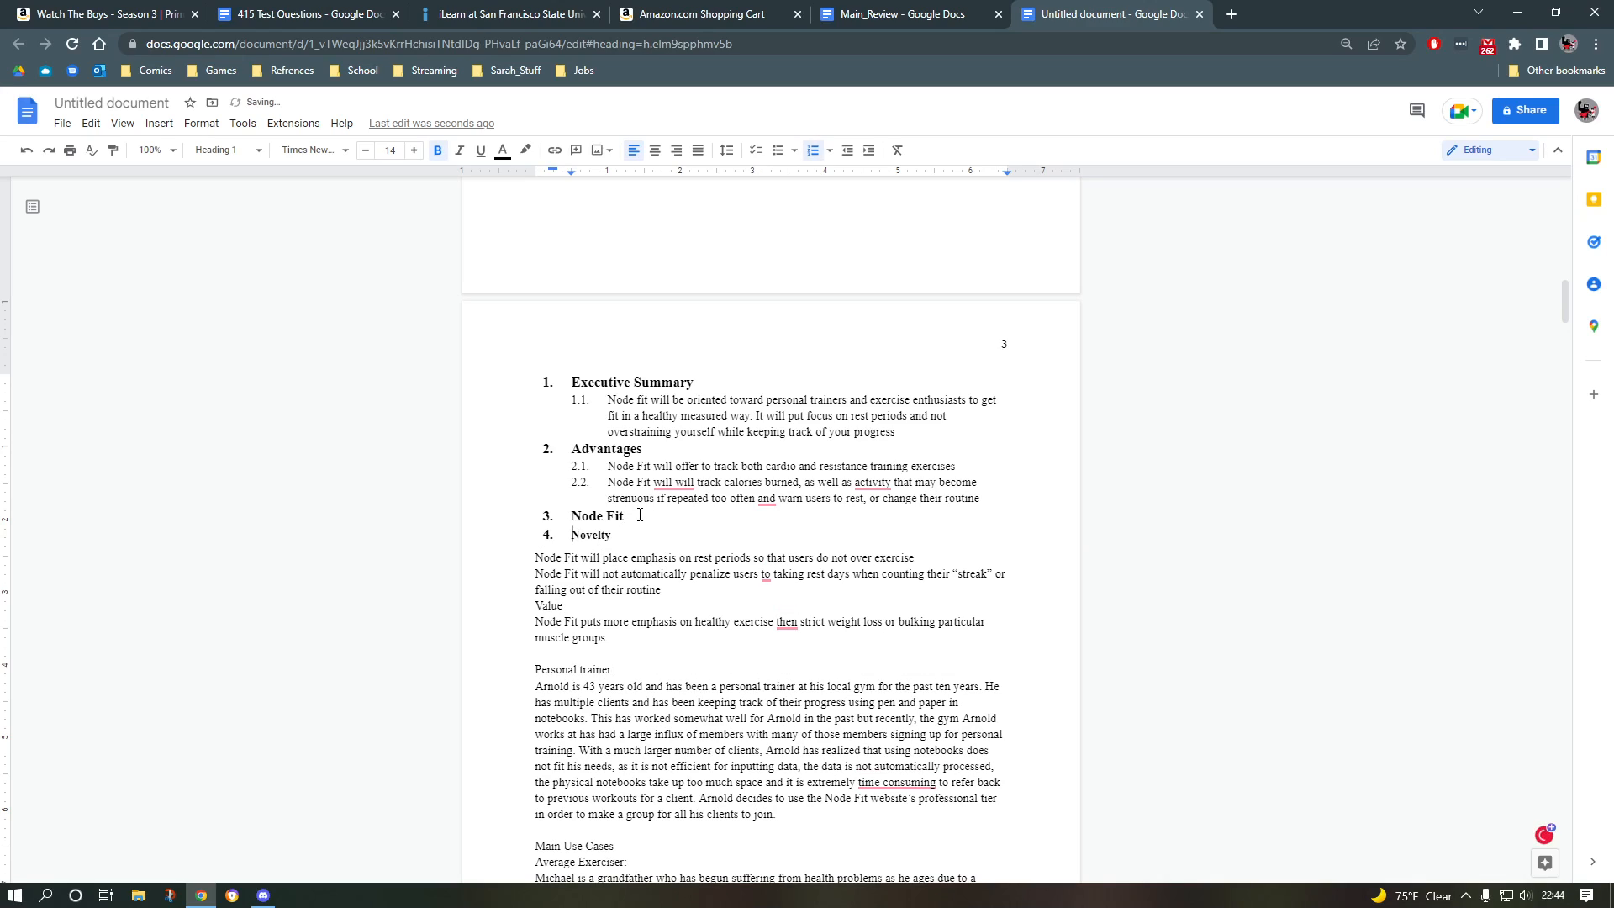
pyautogui.hotkey('shift', 'End')
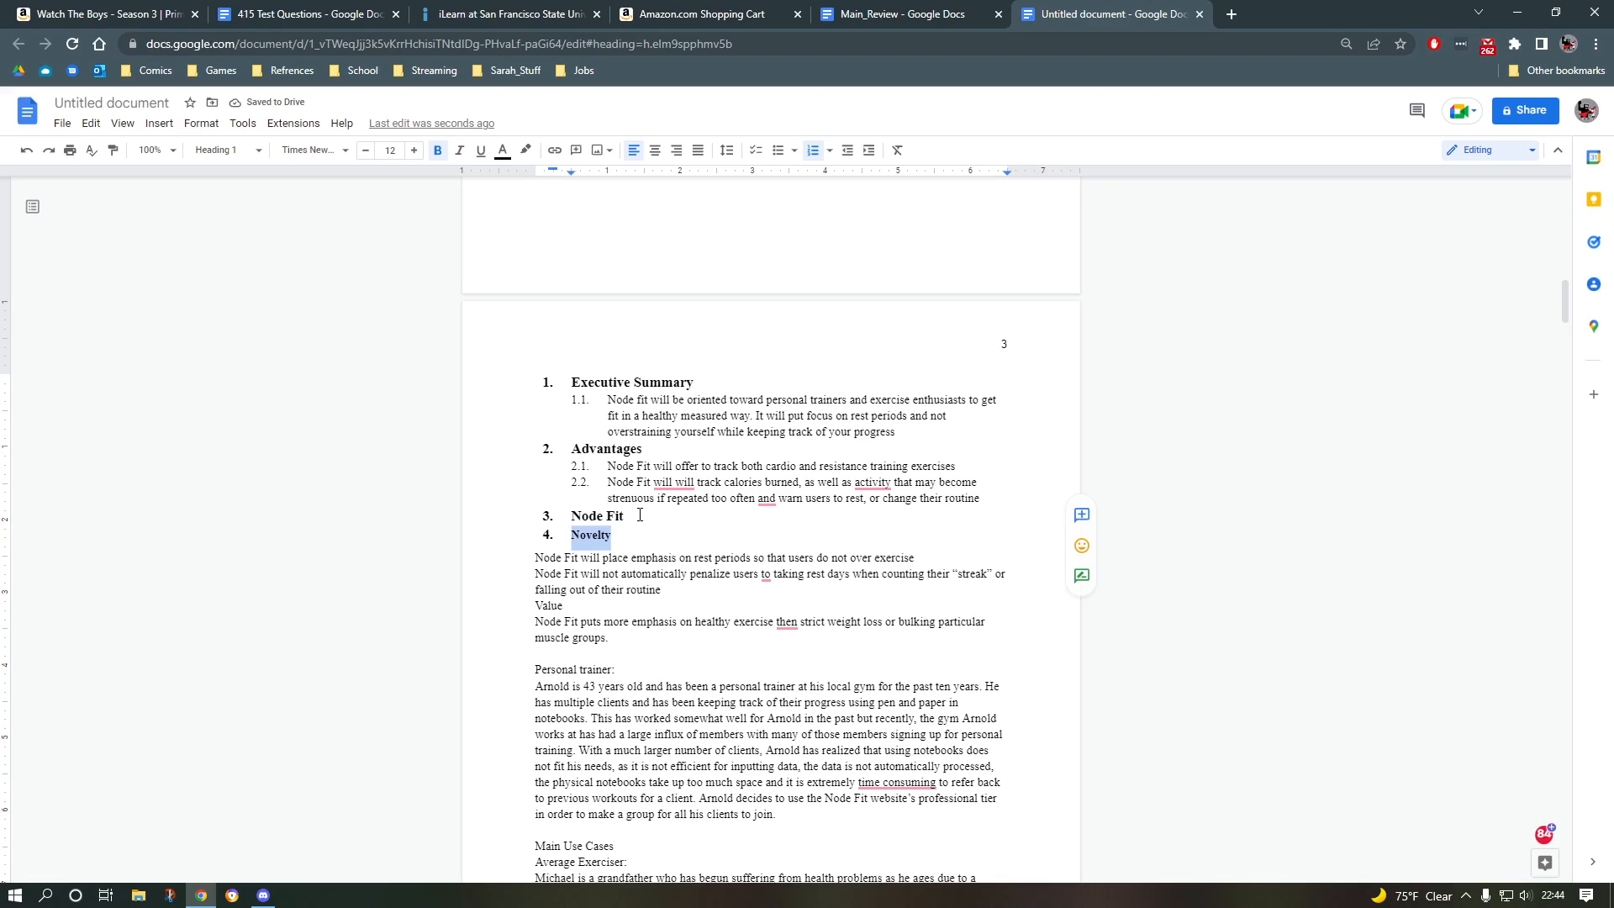
pyautogui.hotkey('ctrl', 'shift', '.')
pyautogui.click(640, 515)
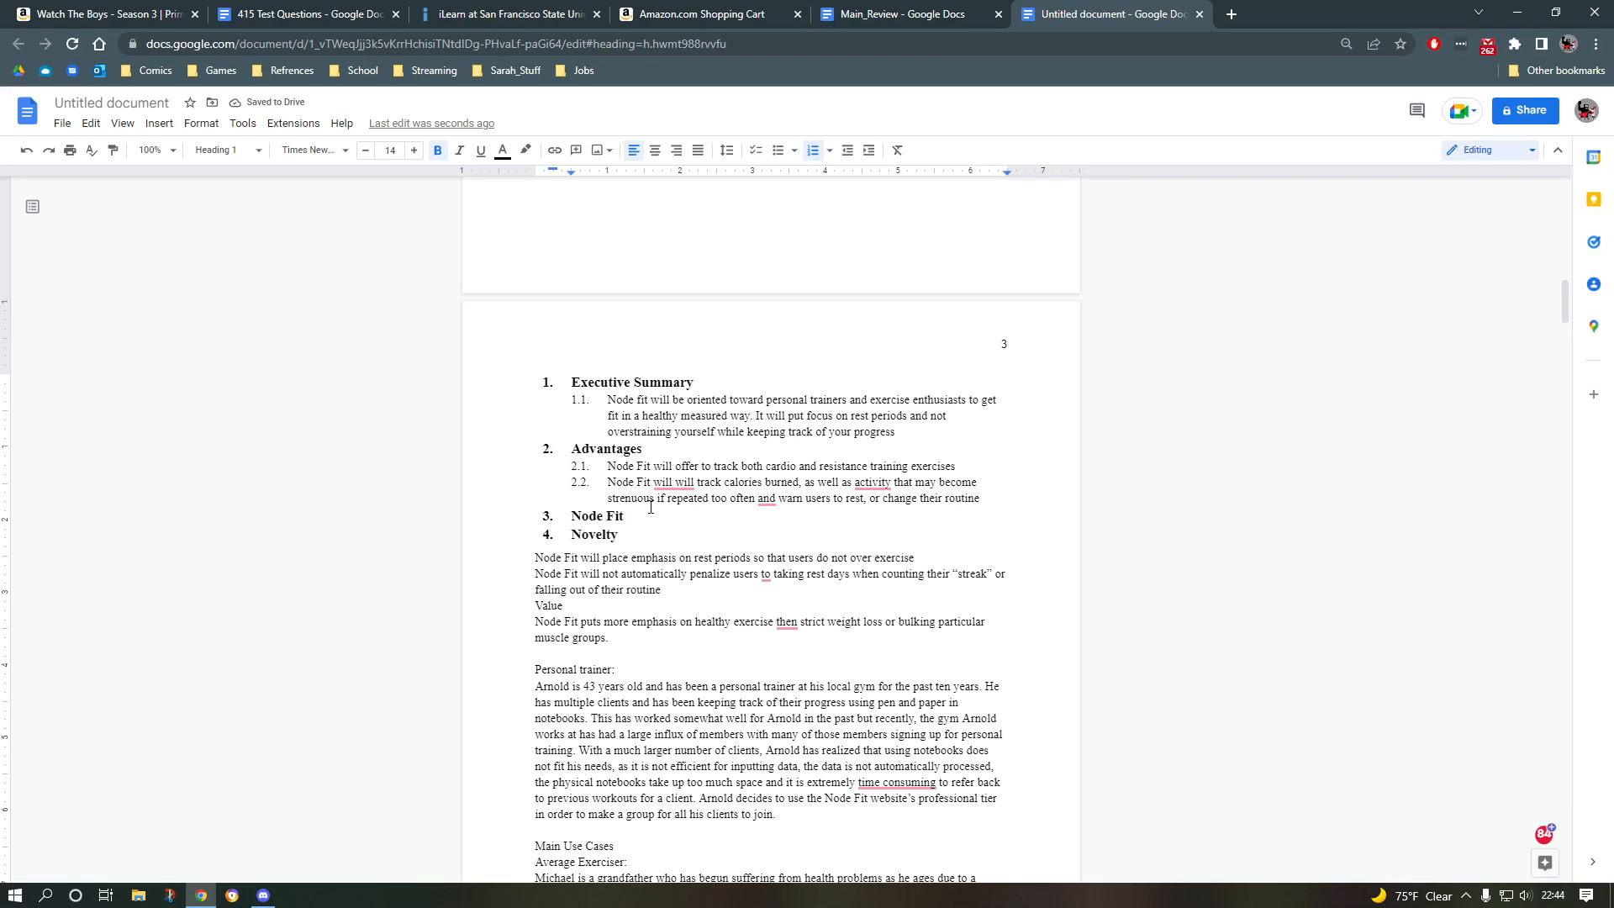
# Step: Insert a page break after the item 1.1 text so that "Advantages" moves to a new page
pyautogui.scroll(-3, 640, 418)
pyautogui.scroll(3, 637, 415)
pyautogui.click(915, 430)
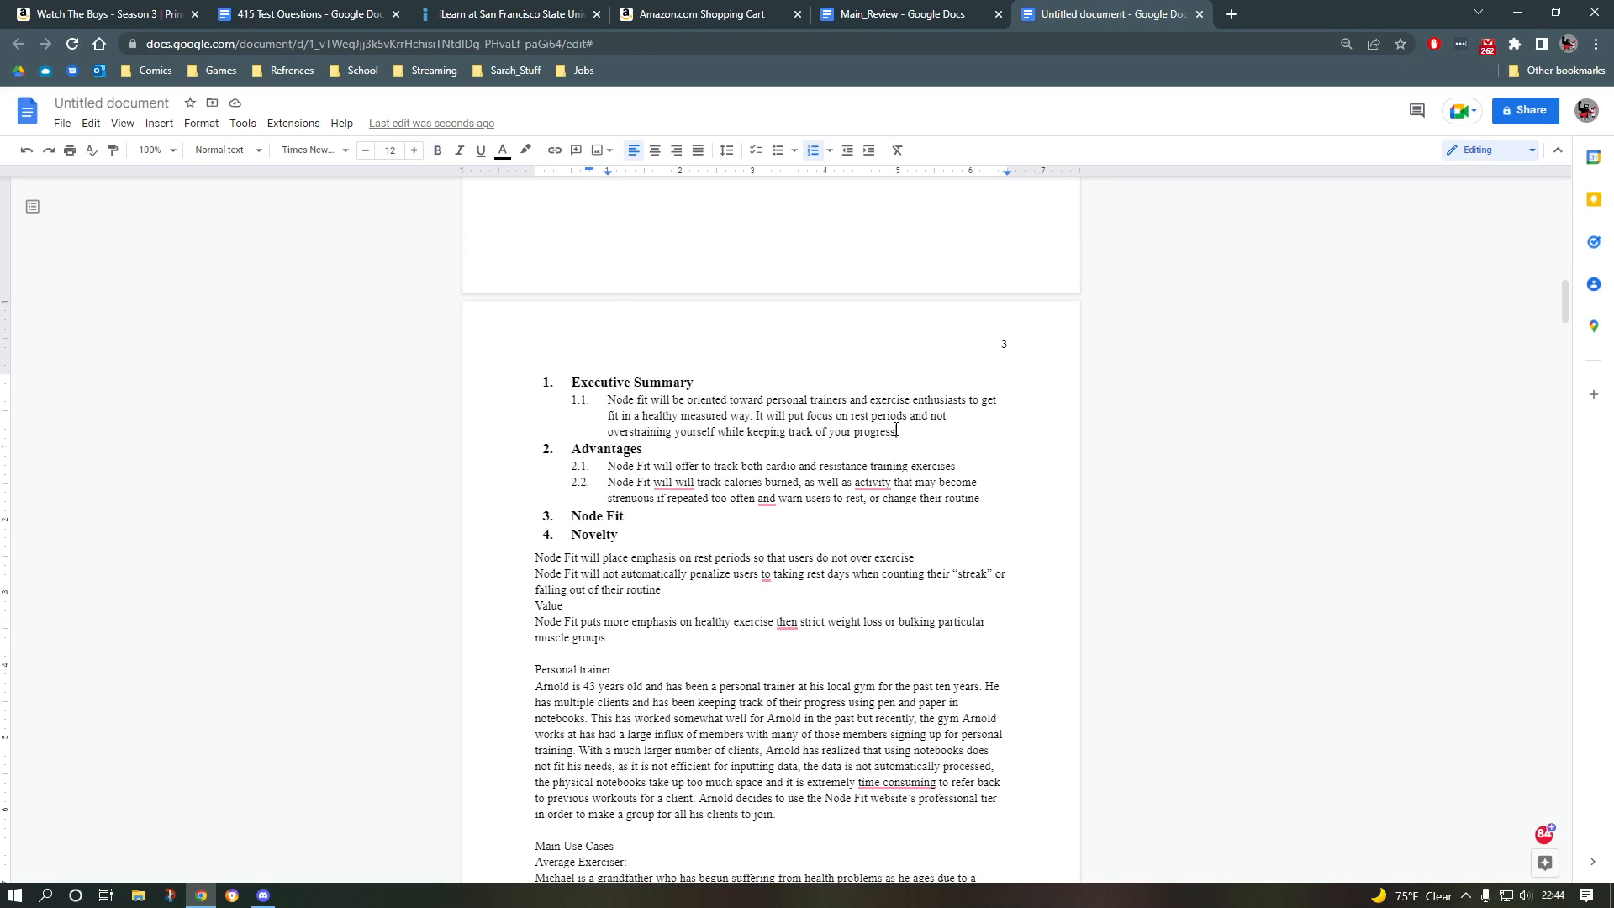
pyautogui.hotkey('ctrl', 'Return')
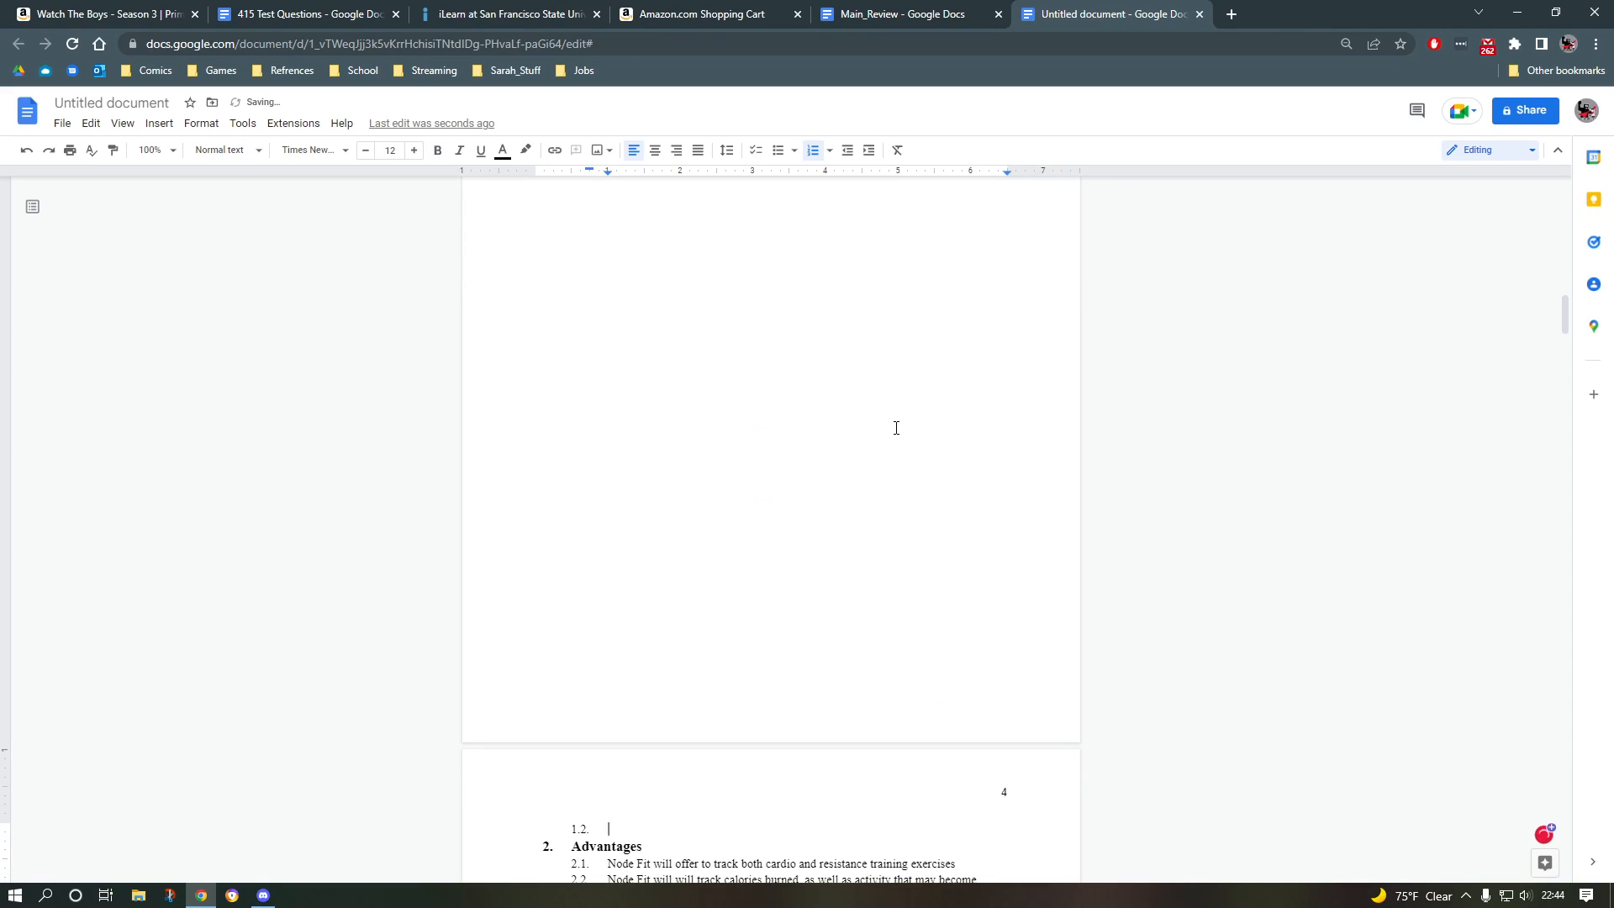
# Step: Remove the empty 1.2 list number, and insert an unnumbered page break after item 2.2 so that "Node Fit" starts a new page
pyautogui.press('BackSpace')
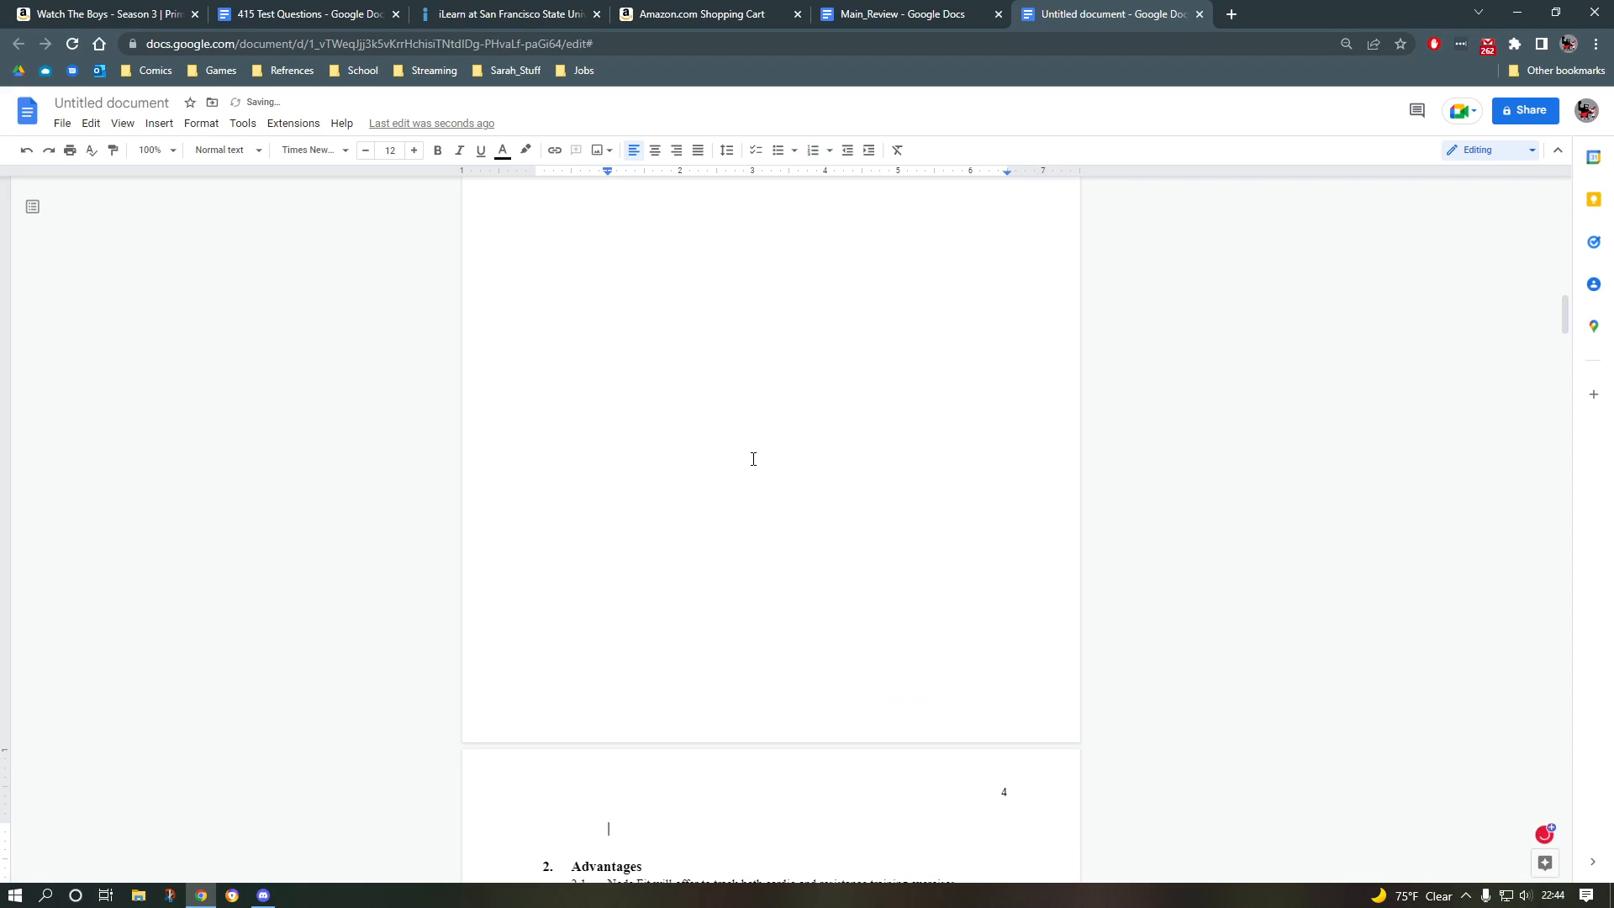
pyautogui.scroll(-8, 736, 462)
pyautogui.scroll(3, 672, 437)
pyautogui.click(641, 424)
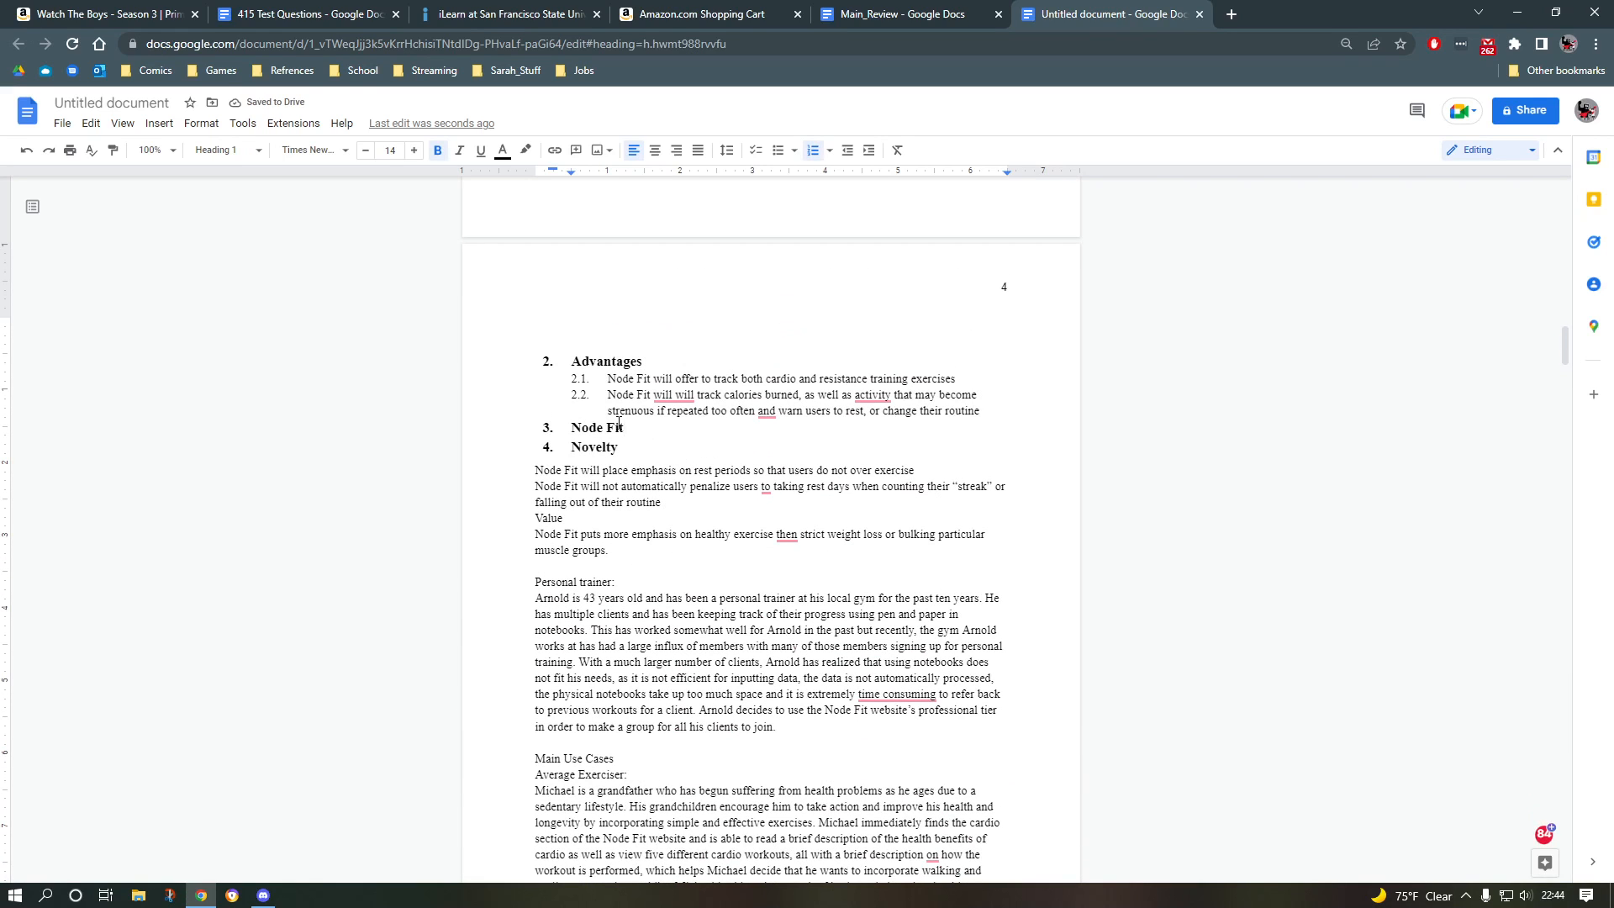
pyautogui.click(984, 411)
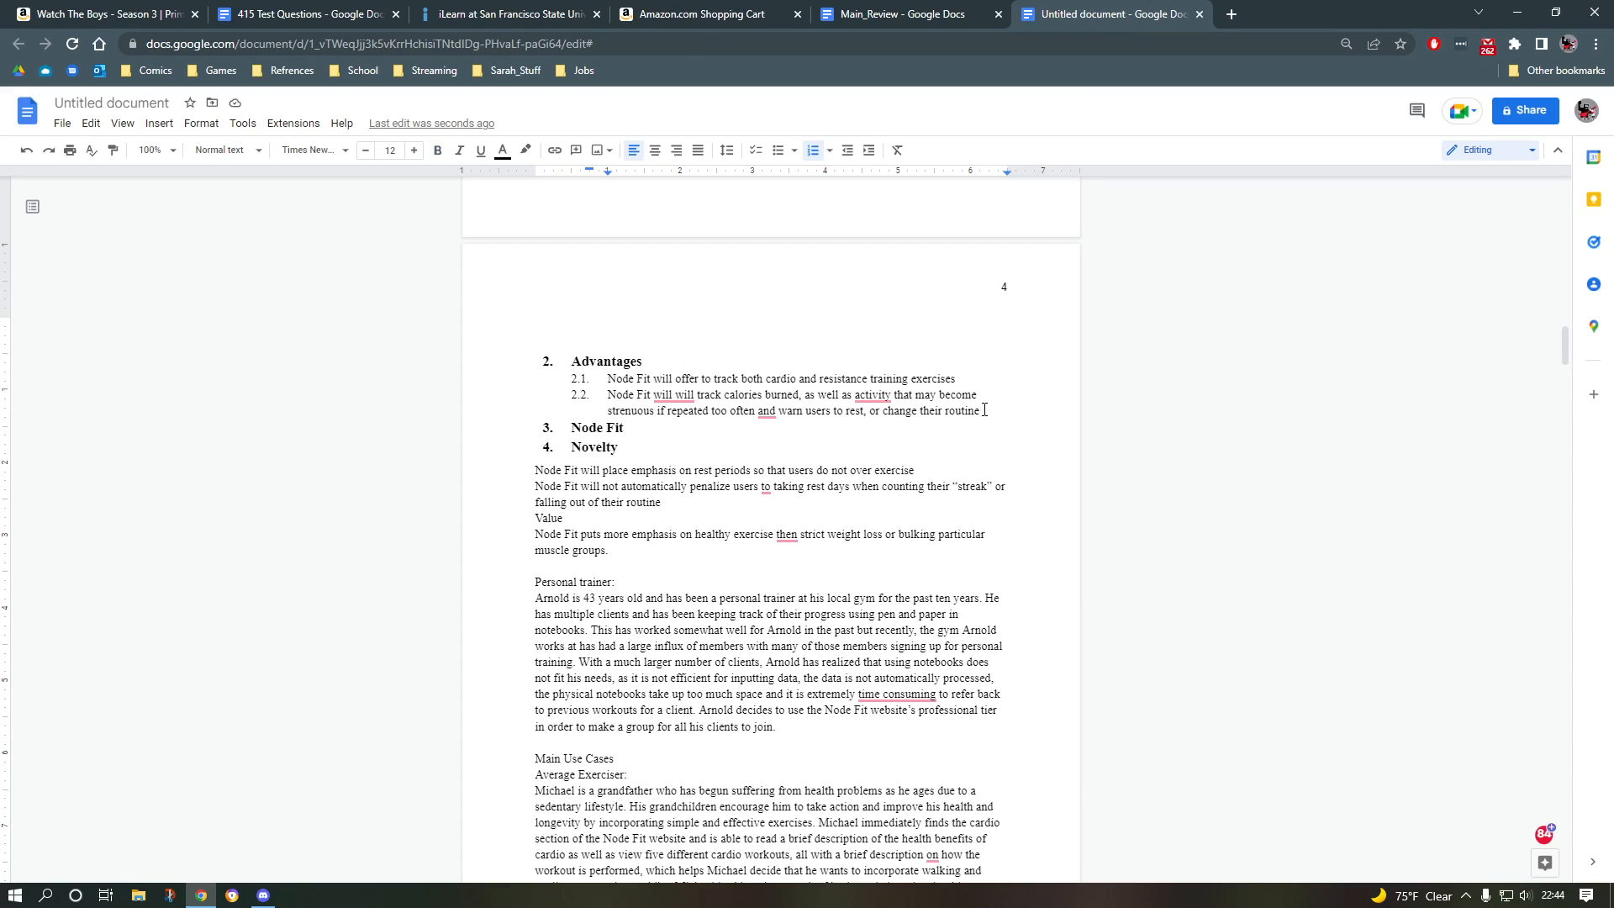
pyautogui.hotkey('ctrl', 'Return')
pyautogui.press('BackSpace')
# Step: Insert a page break after the "Node Fit" heading to move "Novelty" to a new page, and remove the leftover list number
pyautogui.scroll(-5, 486, 529)
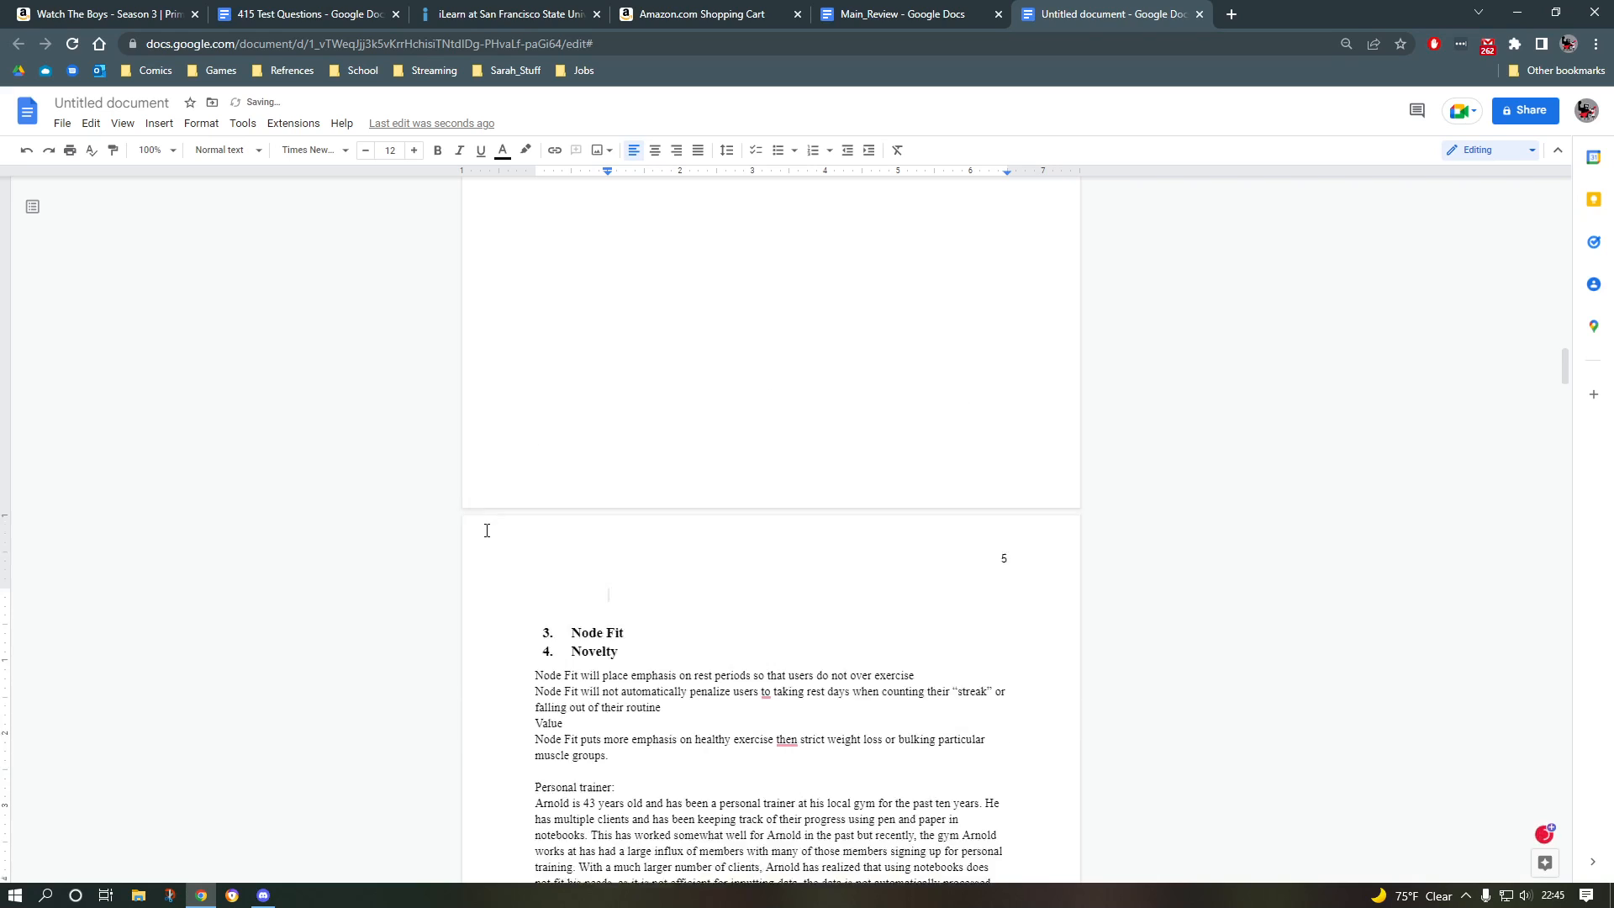
pyautogui.click(641, 442)
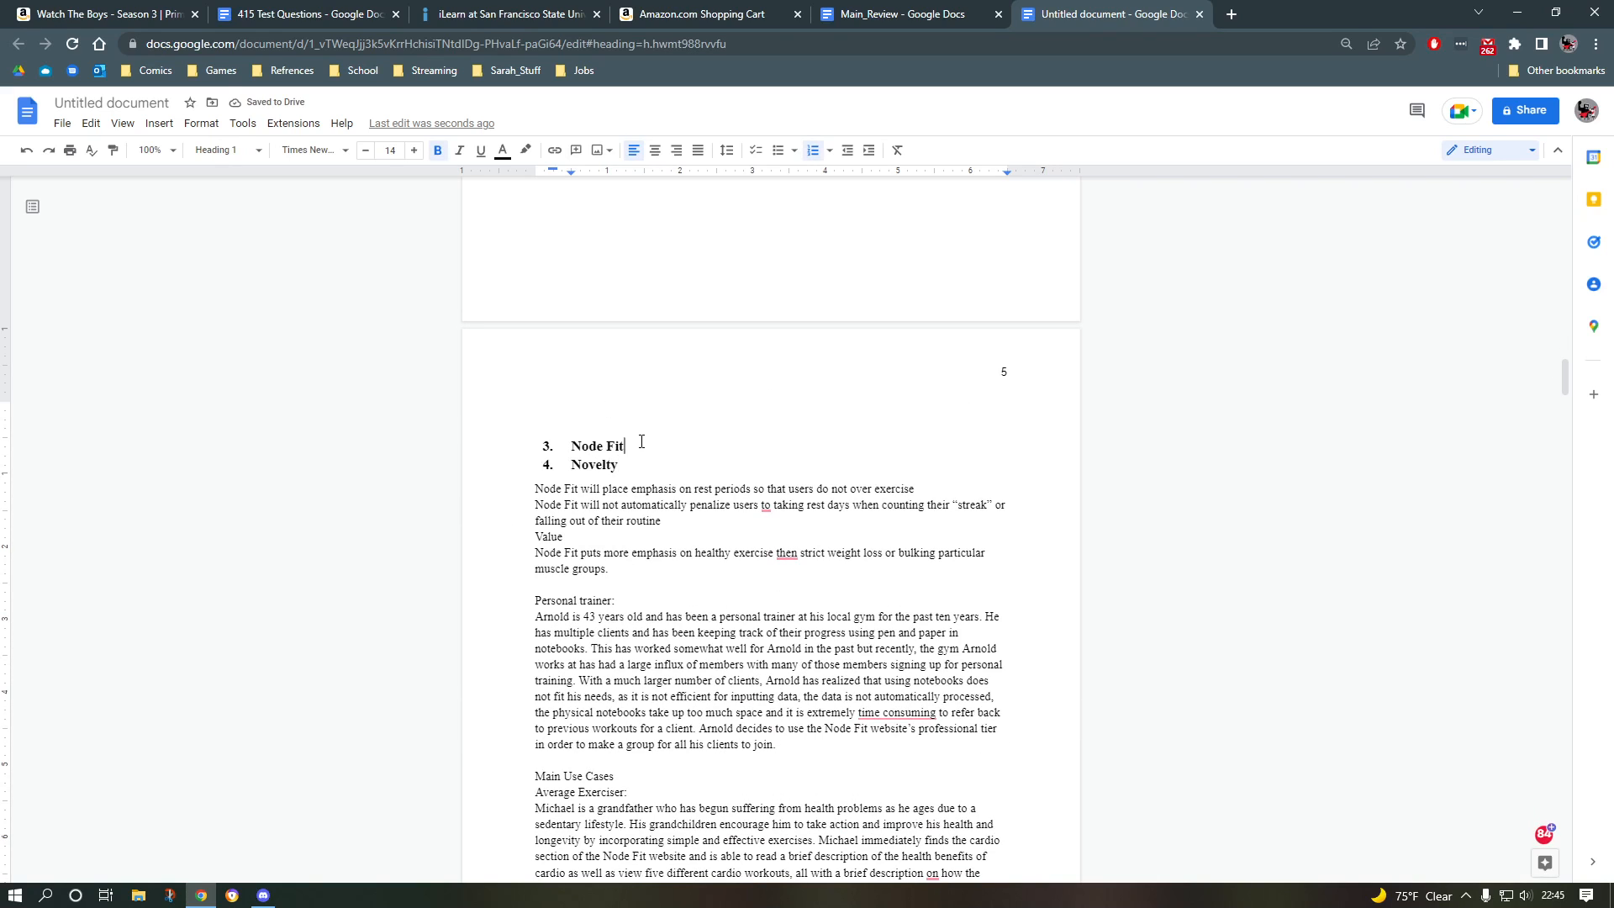
pyautogui.hotkey('ctrl', 'Return')
pyautogui.press('BackSpace')
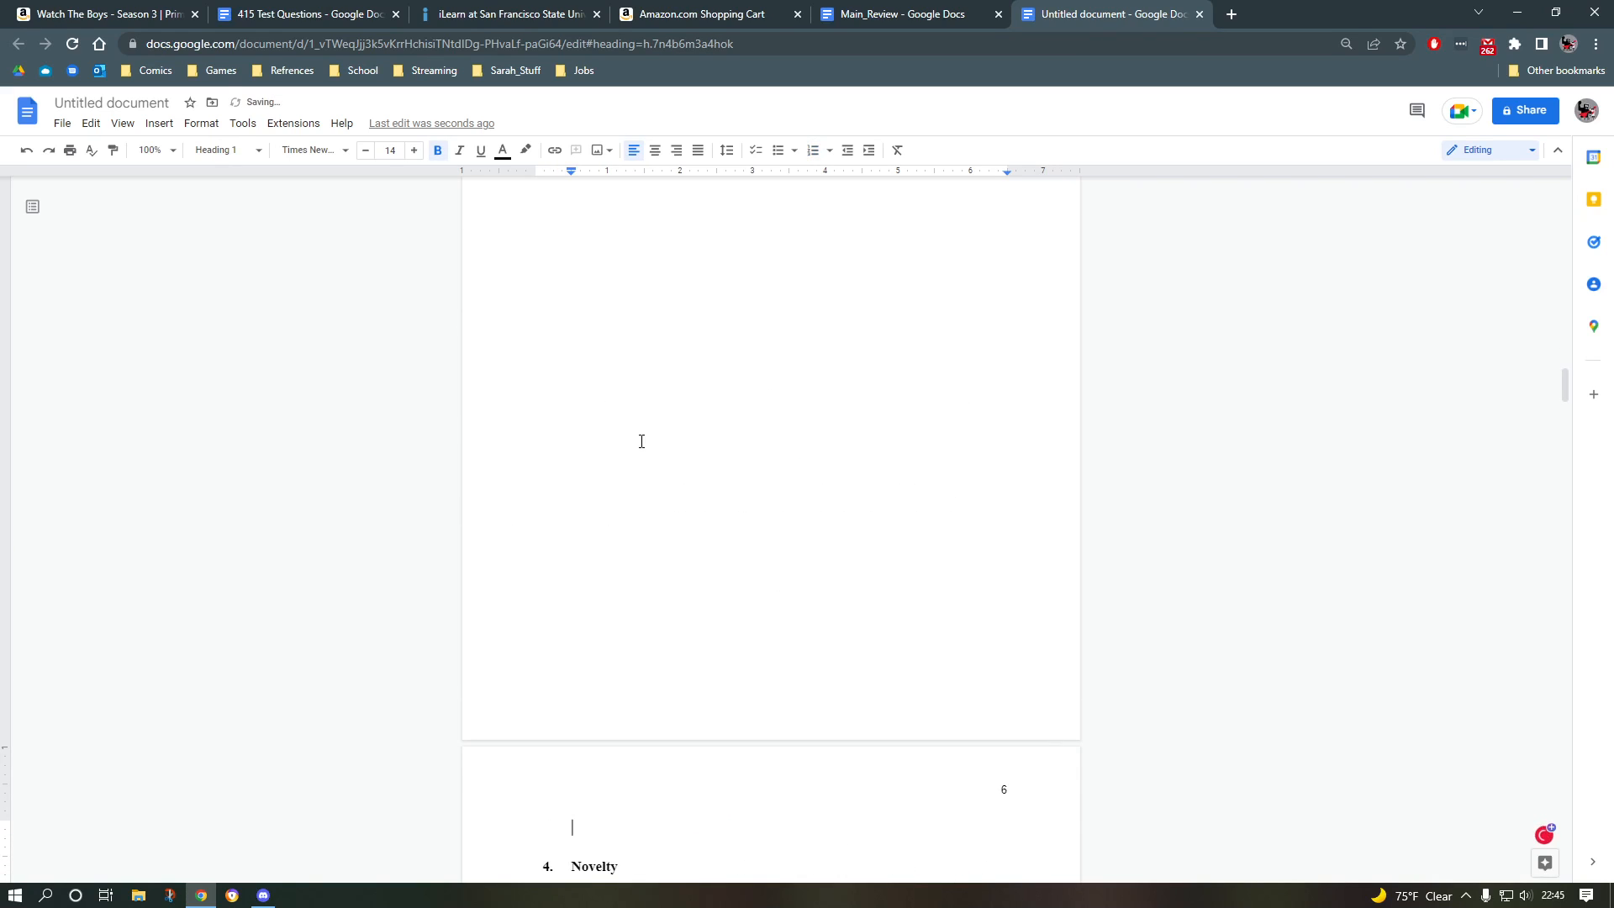
# Step: Move the "Personal trainer:" line and its paragraph from below "Novelty" to sub-items 3.1 and 3.2 under "Node Fit"
pyautogui.scroll(-7, 641, 441)
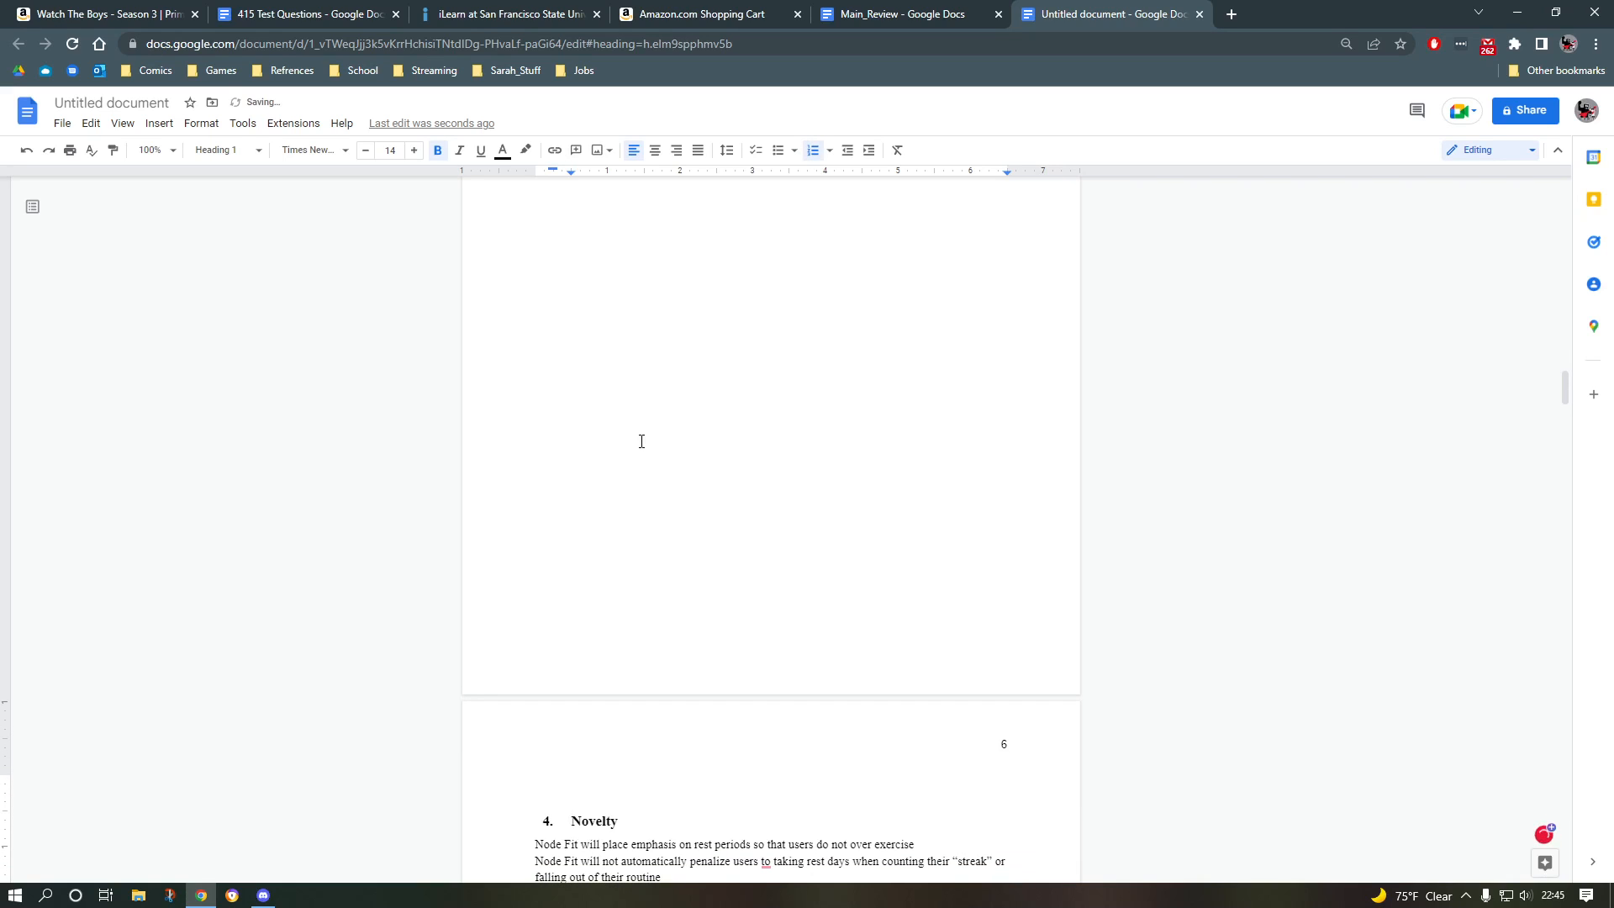
pyautogui.moveTo(534, 368); pyautogui.dragTo(796, 514)
pyautogui.hotkey('ctrl', 'c')
pyautogui.press('BackSpace')
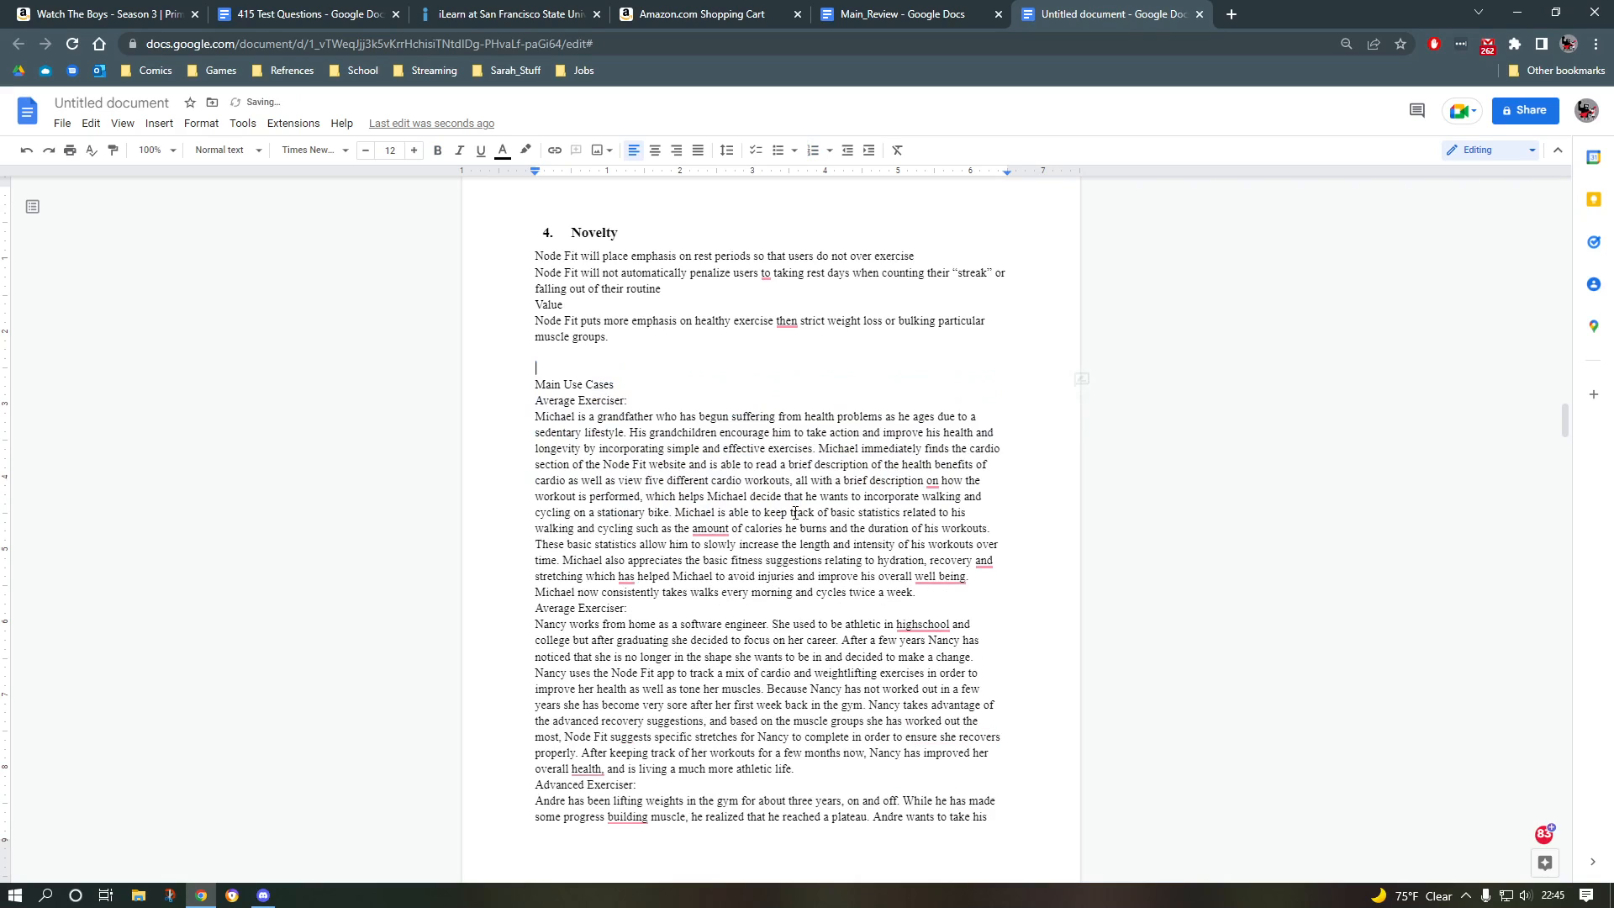
pyautogui.scroll(2, 767, 492)
pyautogui.scroll(10, 767, 491)
pyautogui.click(708, 450)
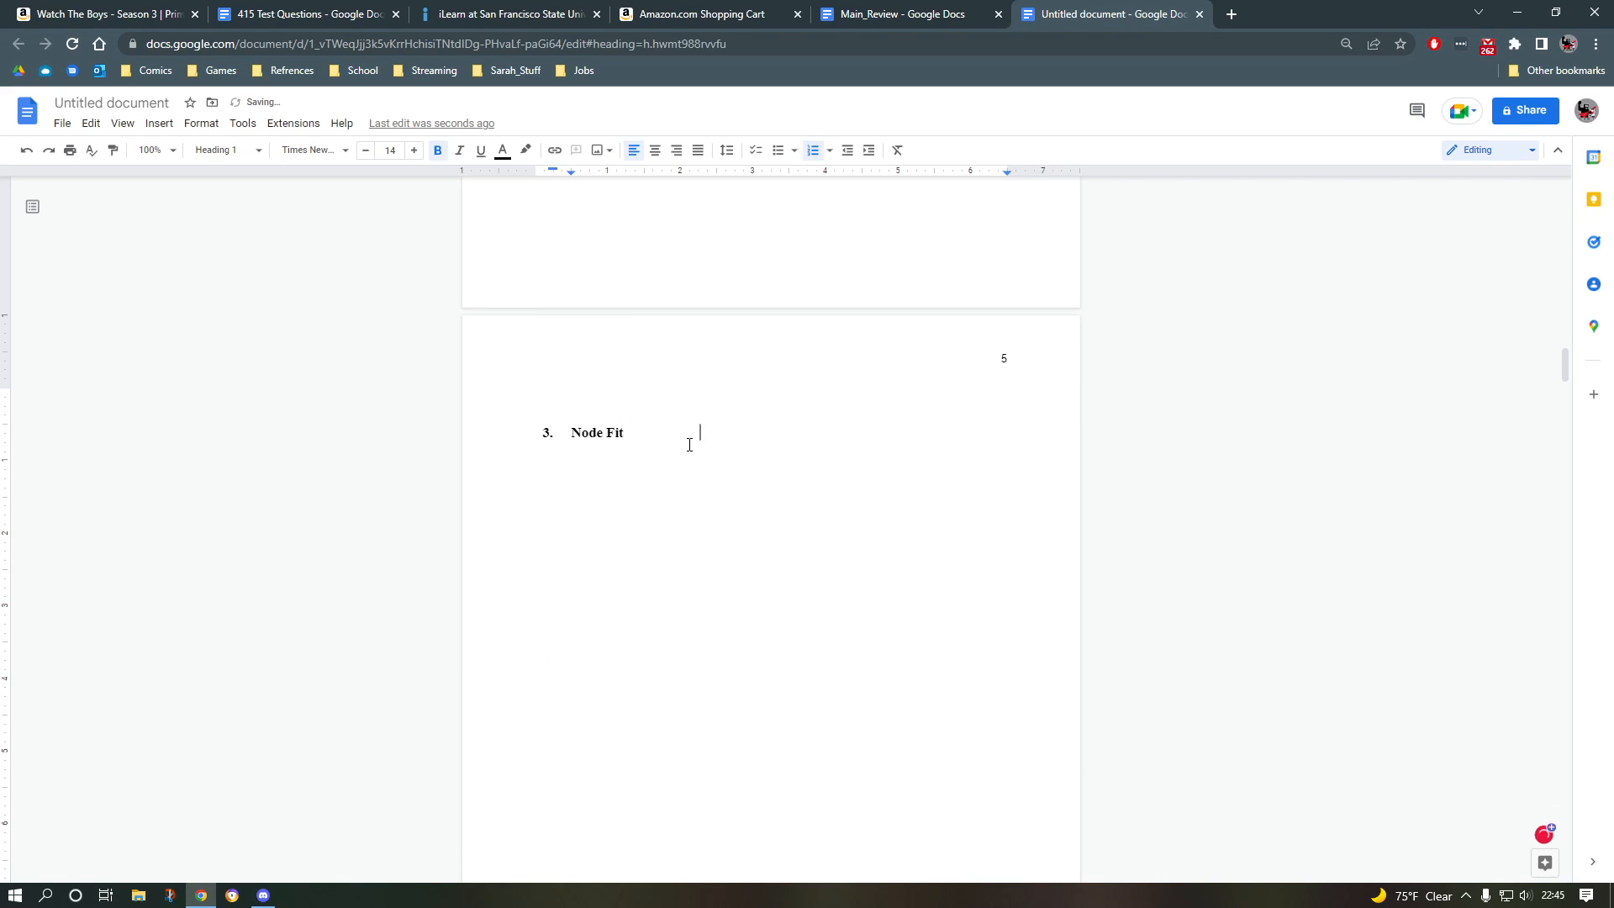
pyautogui.press('BackSpace')
pyautogui.press('Return')
pyautogui.press('Tab')
pyautogui.hotkey('ctrl', 'v')
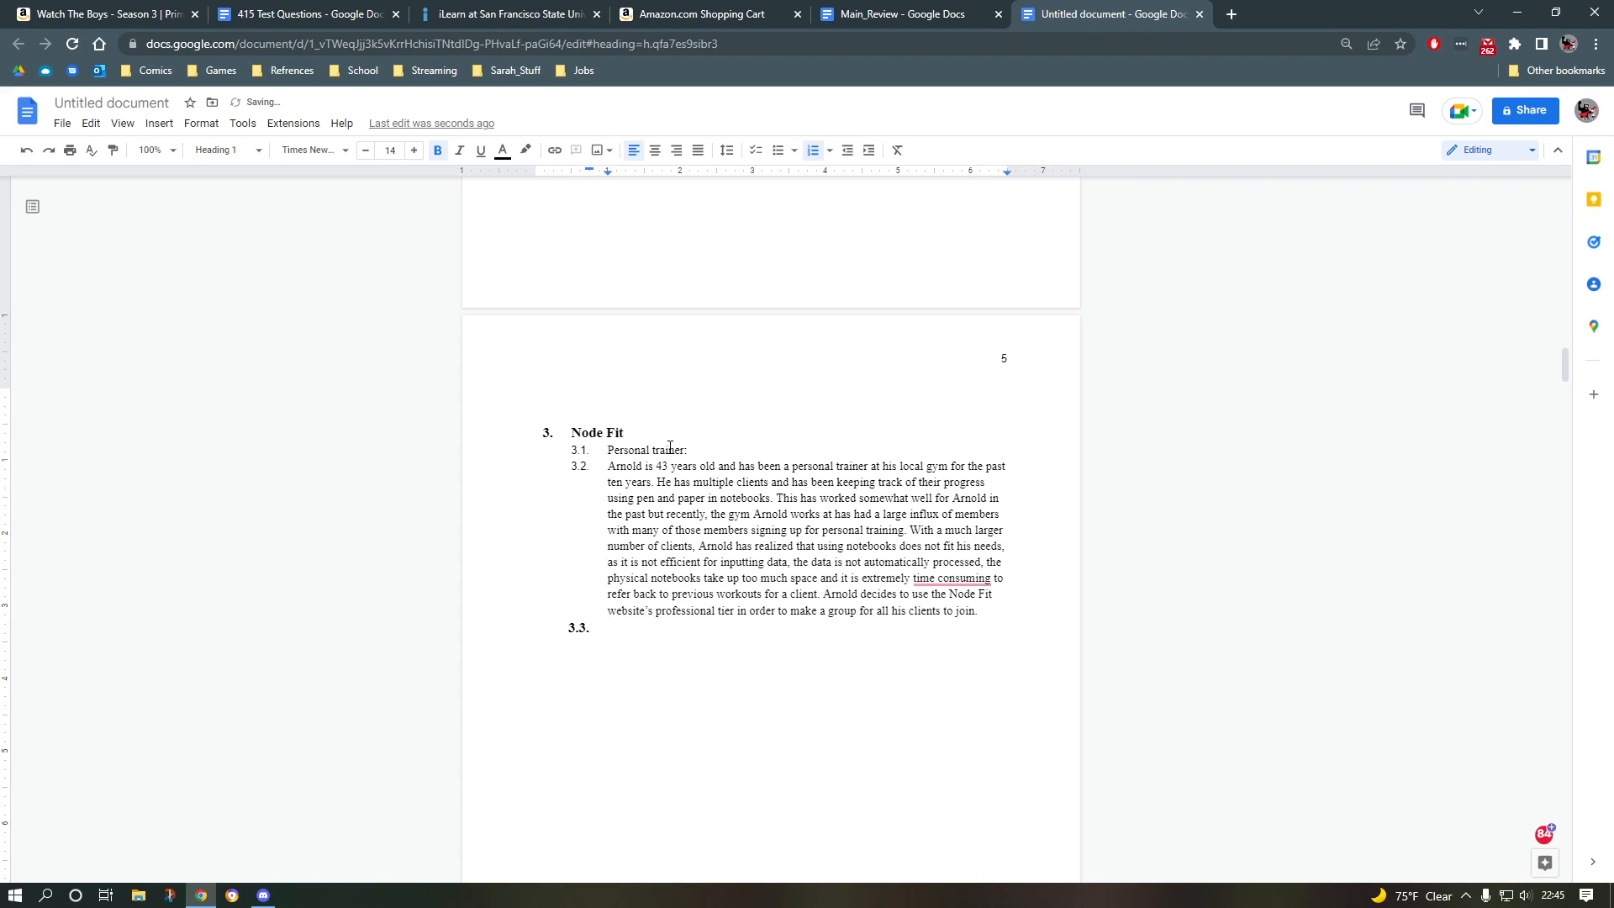
# Step: Make "Personal trainer:" in item 3.1 bold and update the Heading 2 style to match it
pyautogui.click(714, 443)
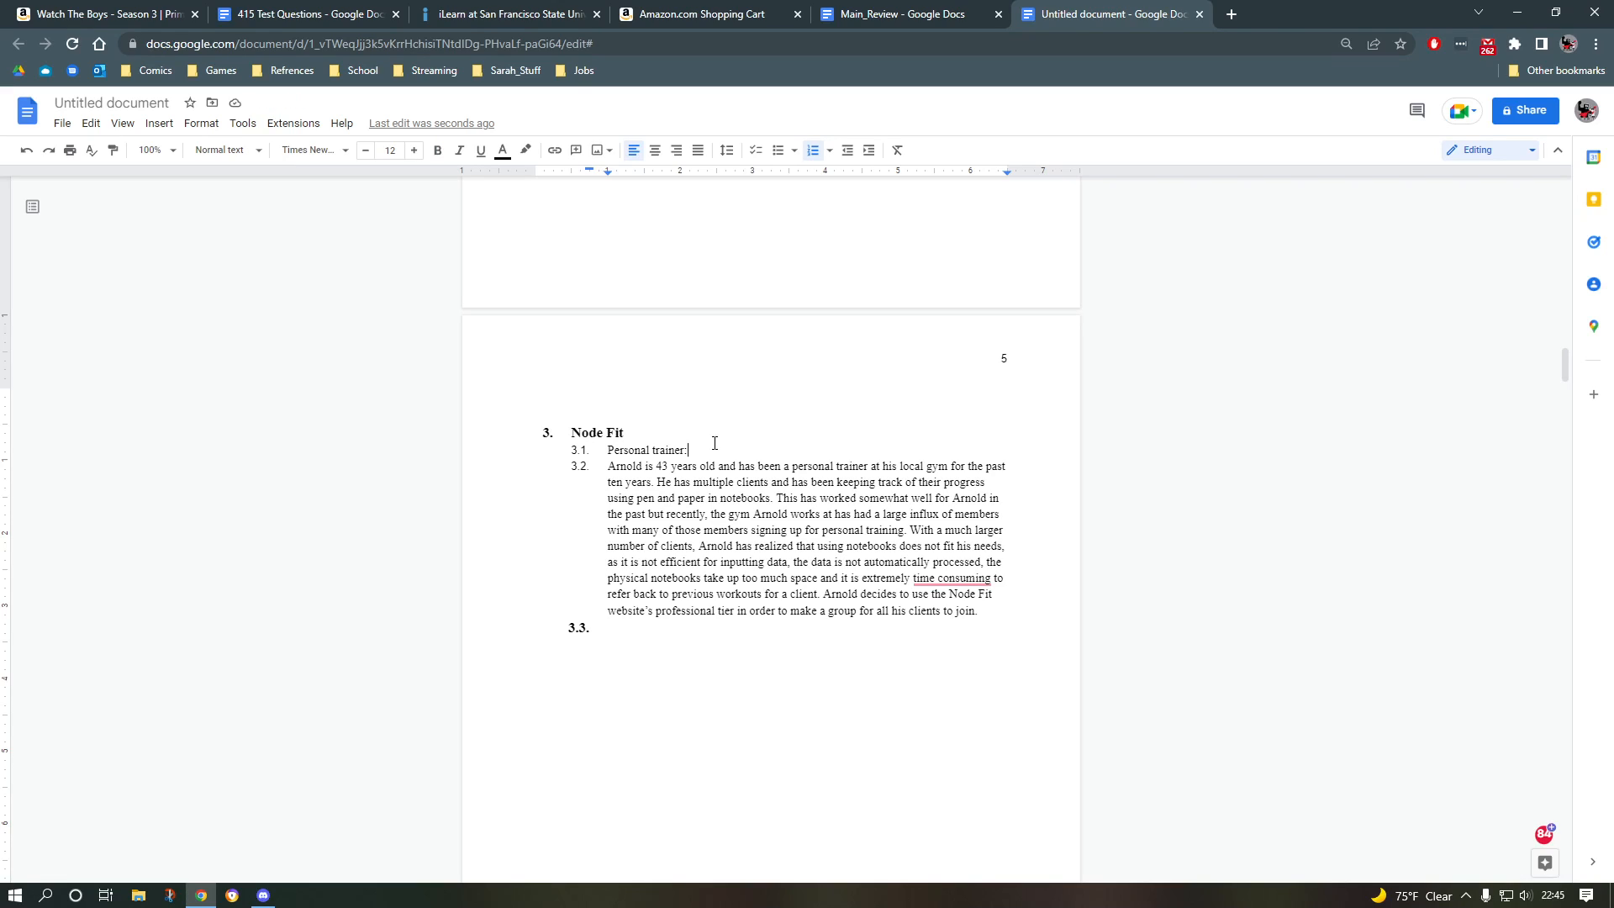
pyautogui.hotkey('shift', 'Home')
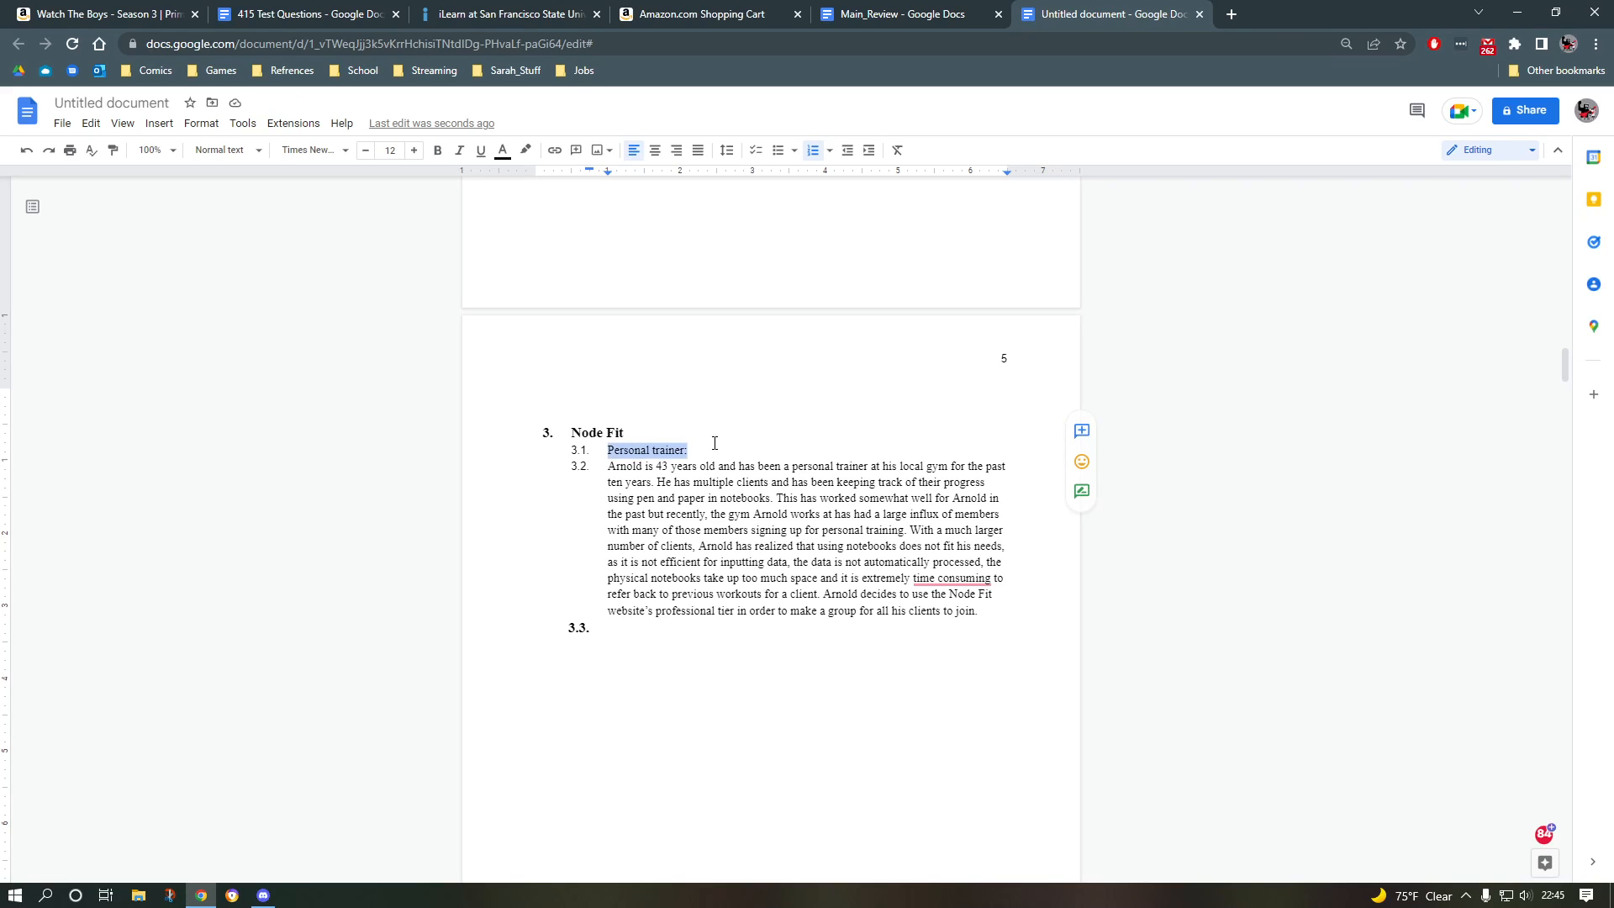
pyautogui.hotkey('ctrl', 'b')
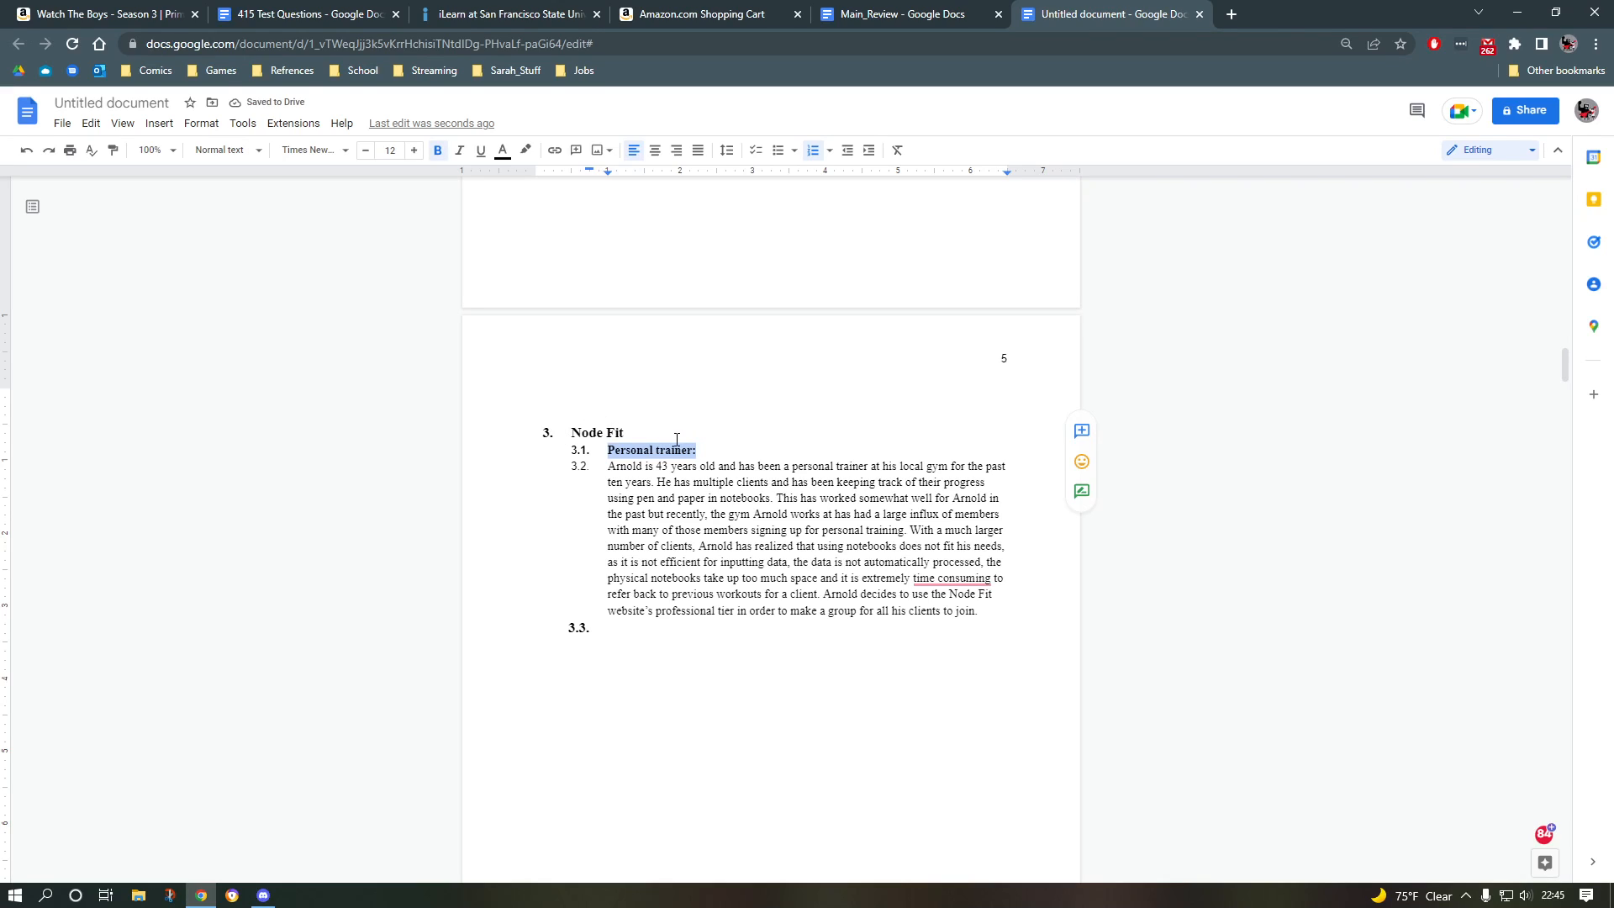
pyautogui.click(252, 152)
pyautogui.moveTo(270, 260)
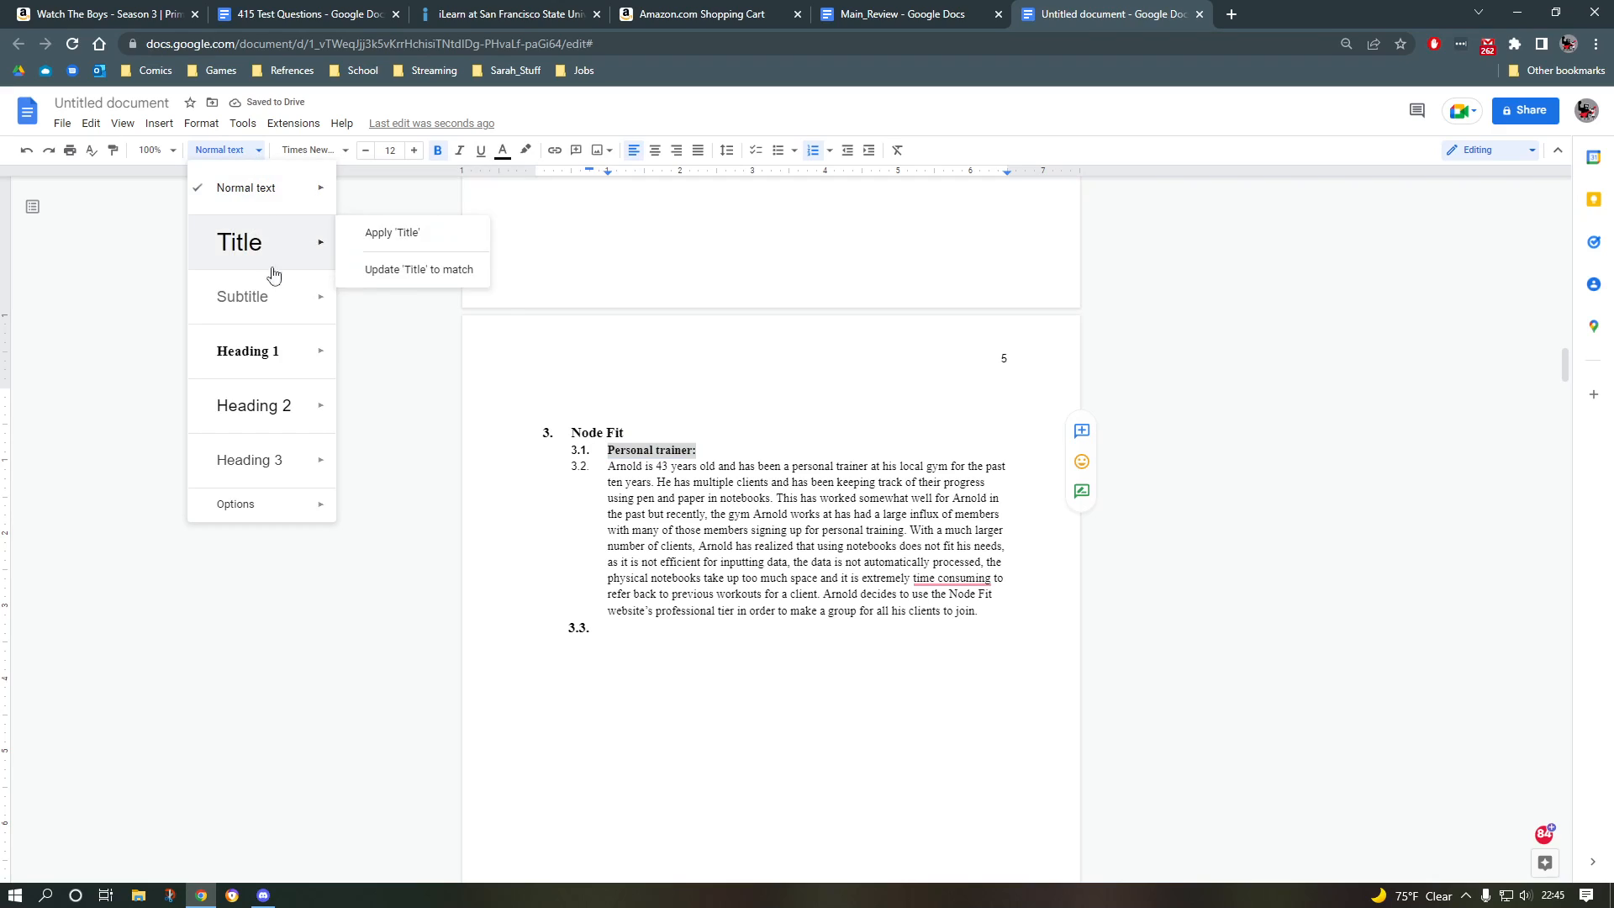
pyautogui.moveTo(281, 403)
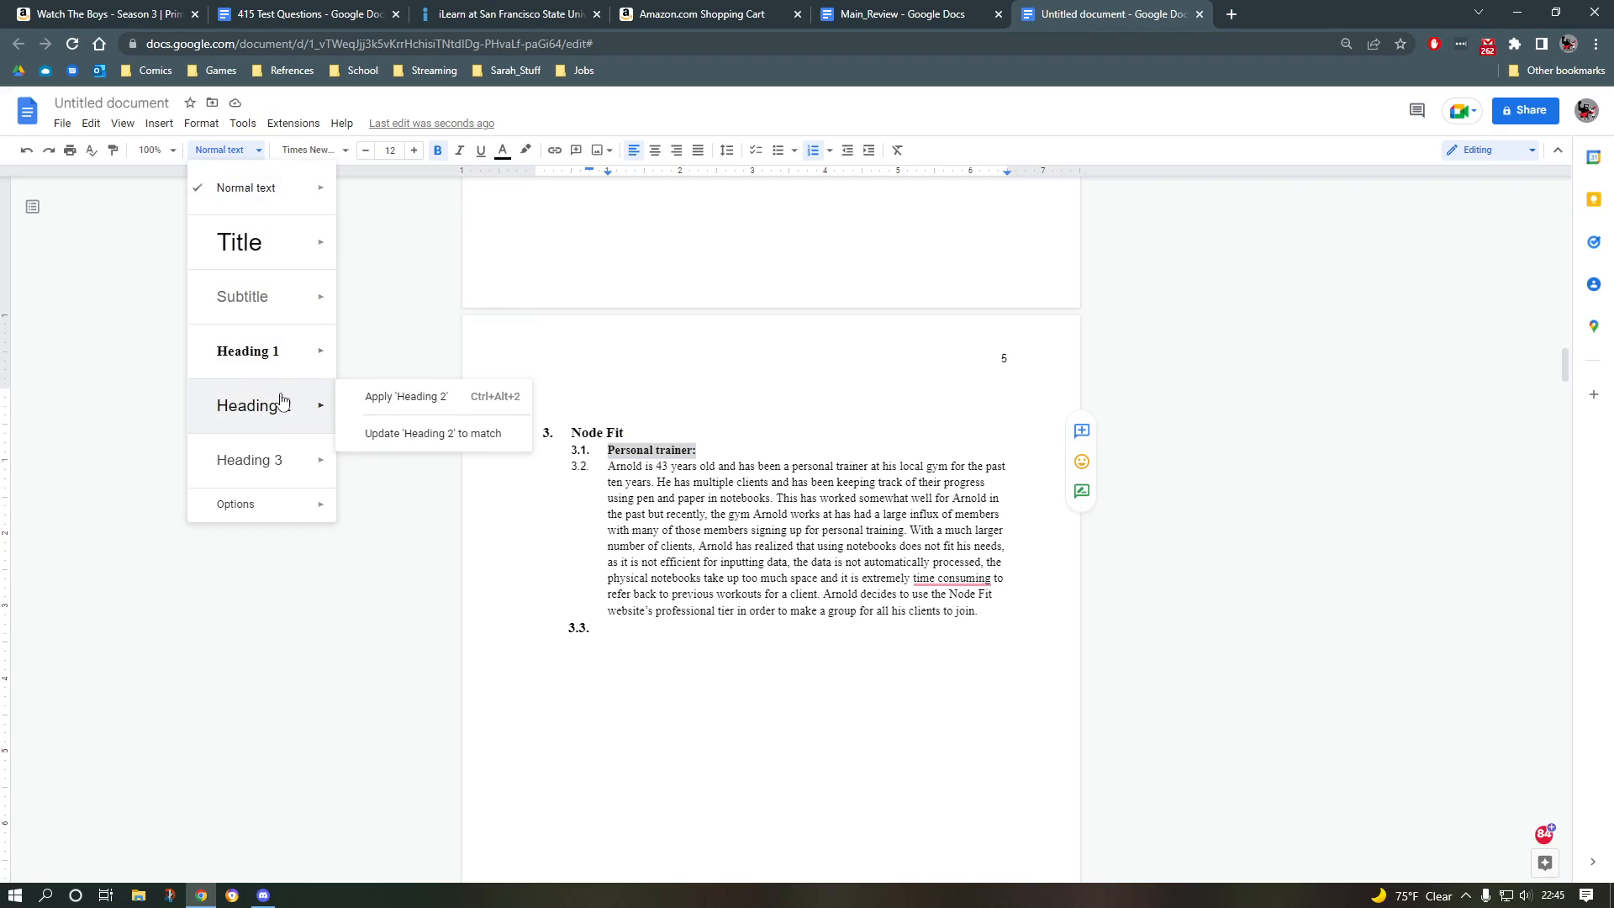
pyautogui.click(423, 434)
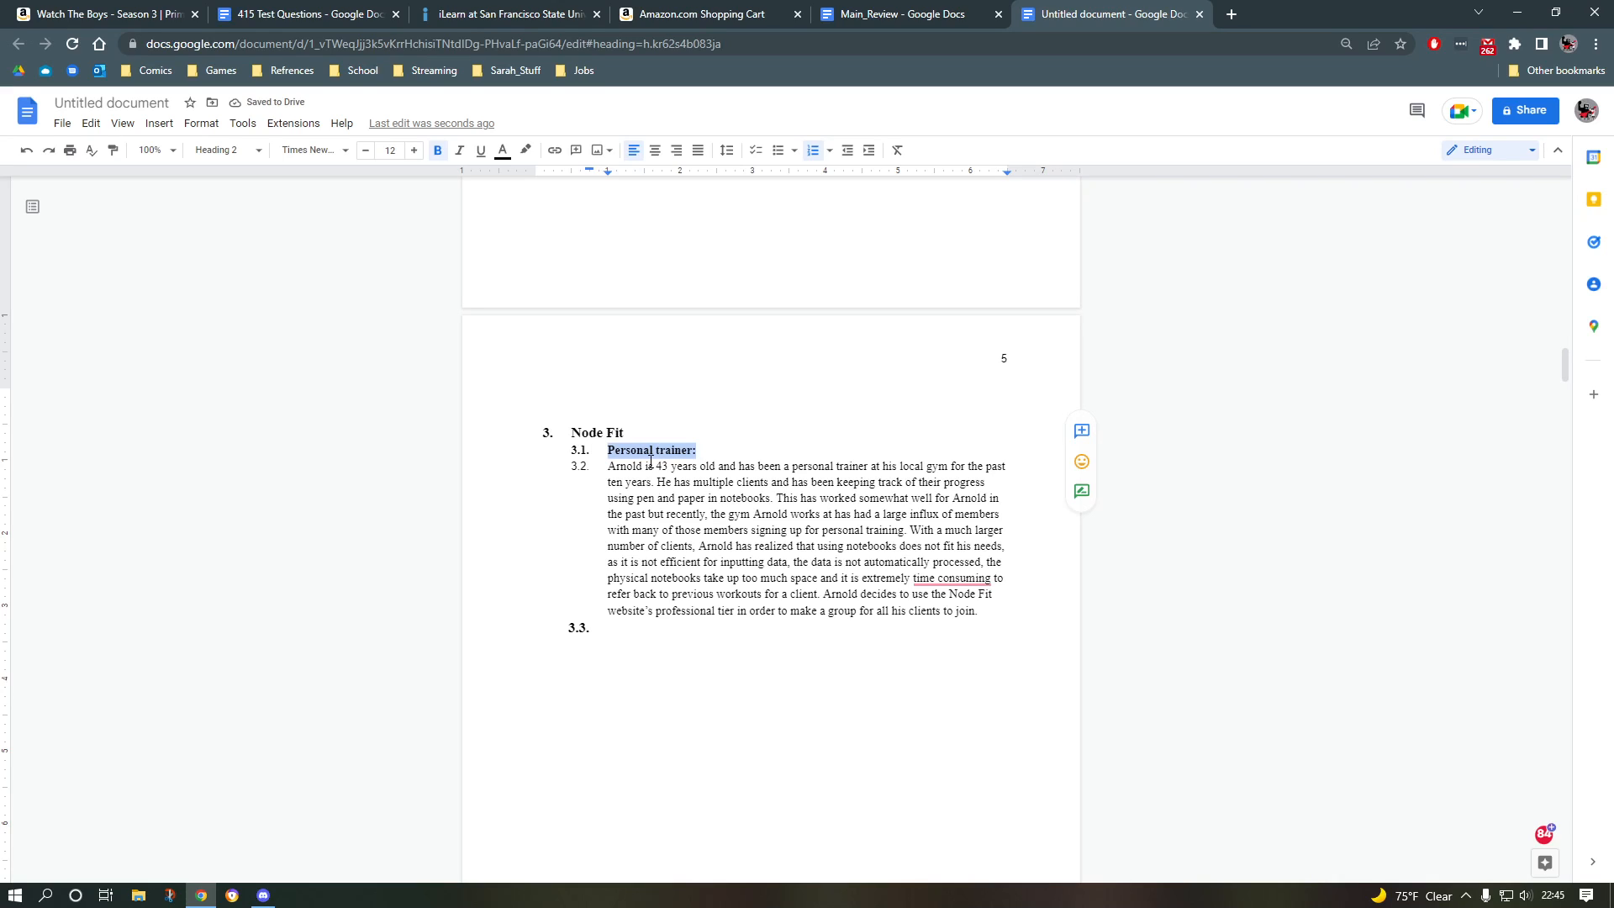
pyautogui.press('Right')
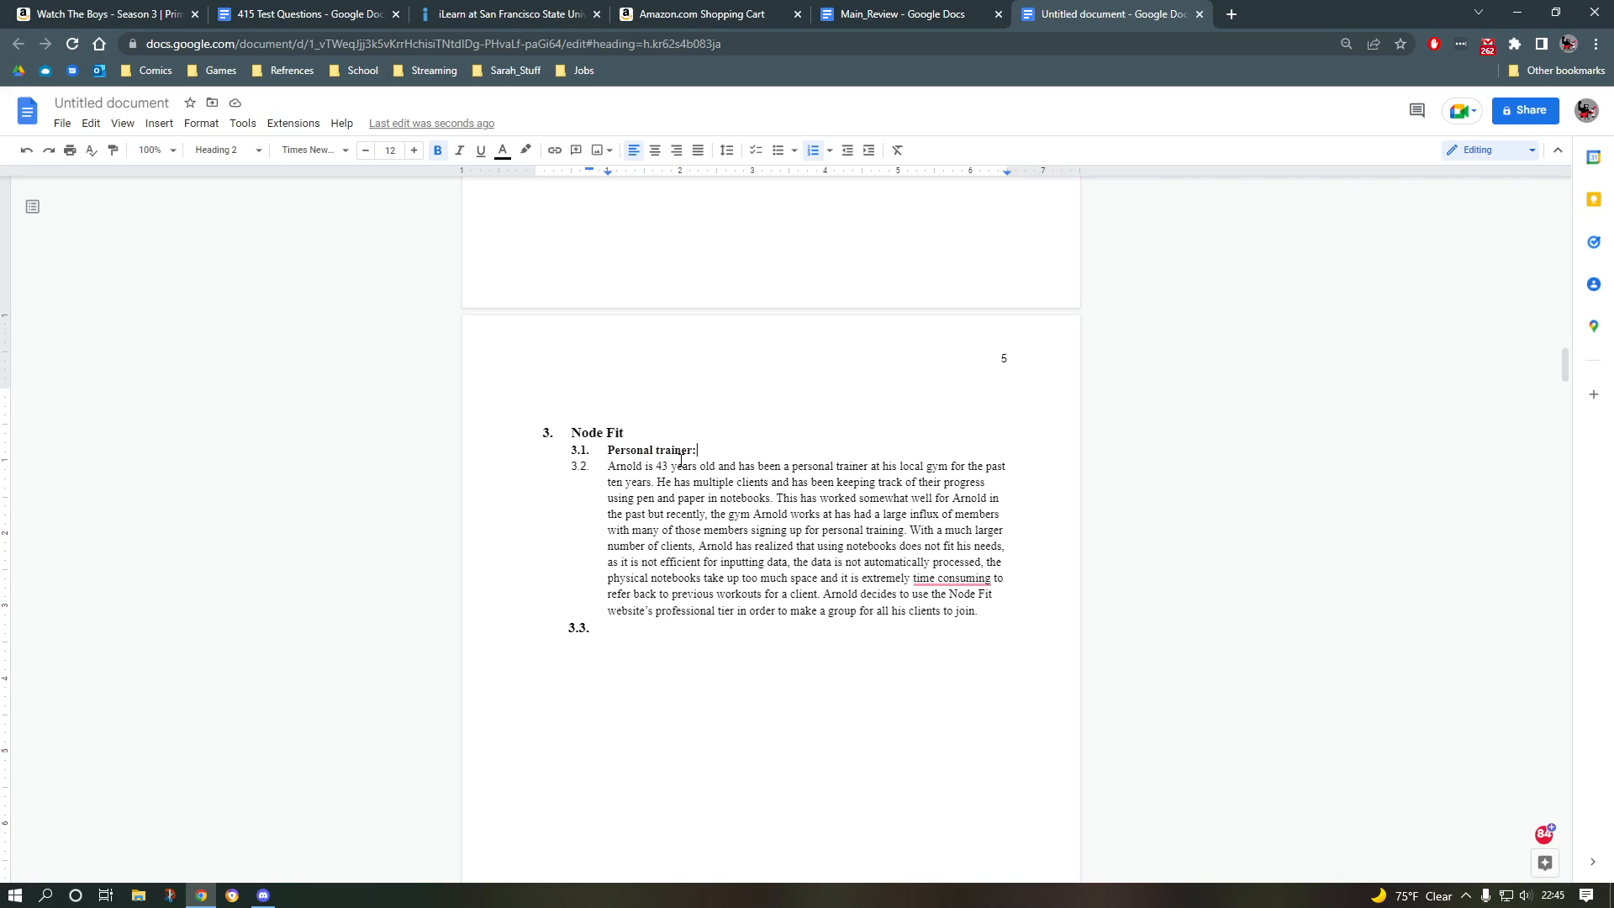
# Step: Remove the empty 3.3 list number below the personal trainer paragraph
pyautogui.scroll(-2, 605, 462)
pyautogui.click(606, 455)
pyautogui.press('BackSpace')
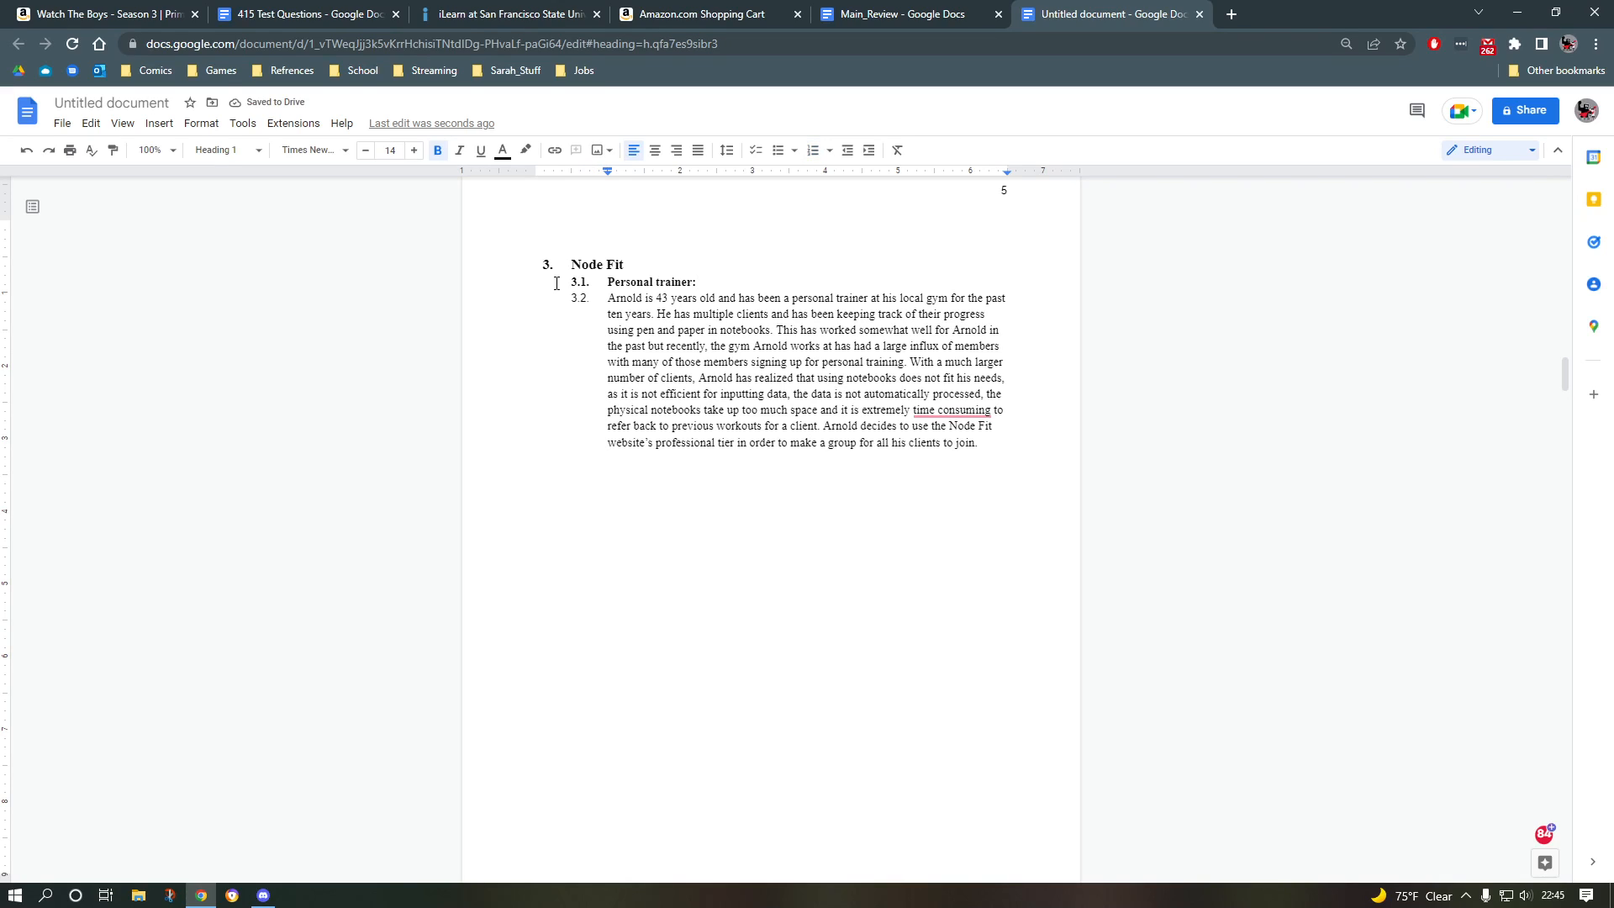
# Step: Cut the text from "Main Use Cases" through the end of the "Advanced Exerciser" paragraph below "Novelty"
pyautogui.scroll(-8, 552, 279)
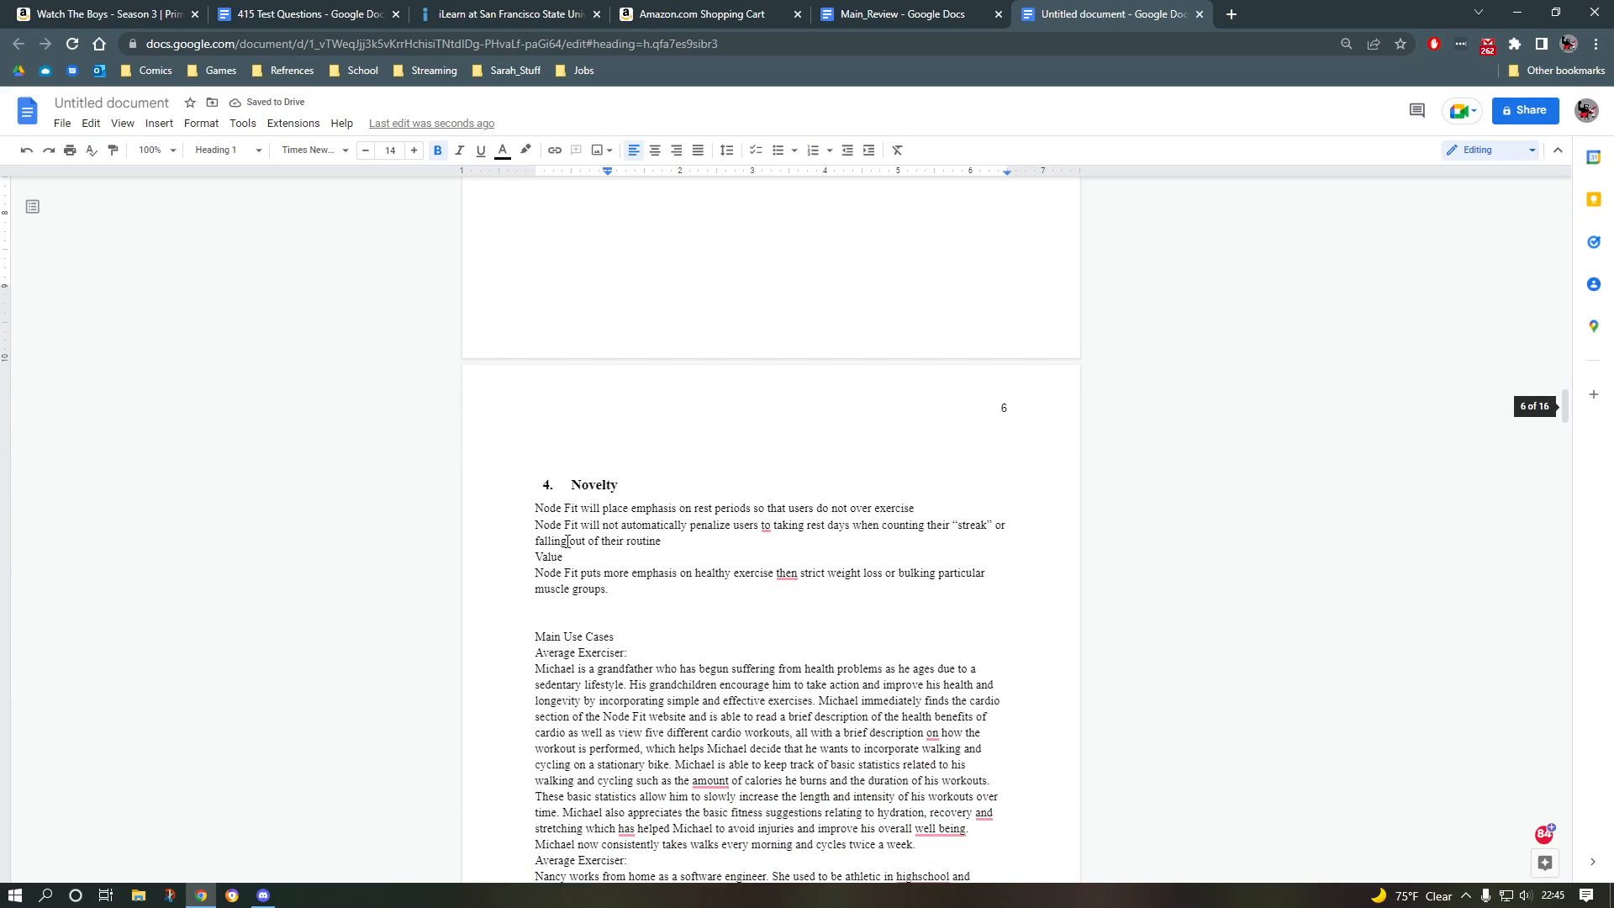
pyautogui.scroll(8, 617, 384)
pyautogui.scroll(-8, 617, 384)
pyautogui.scroll(-2, 612, 461)
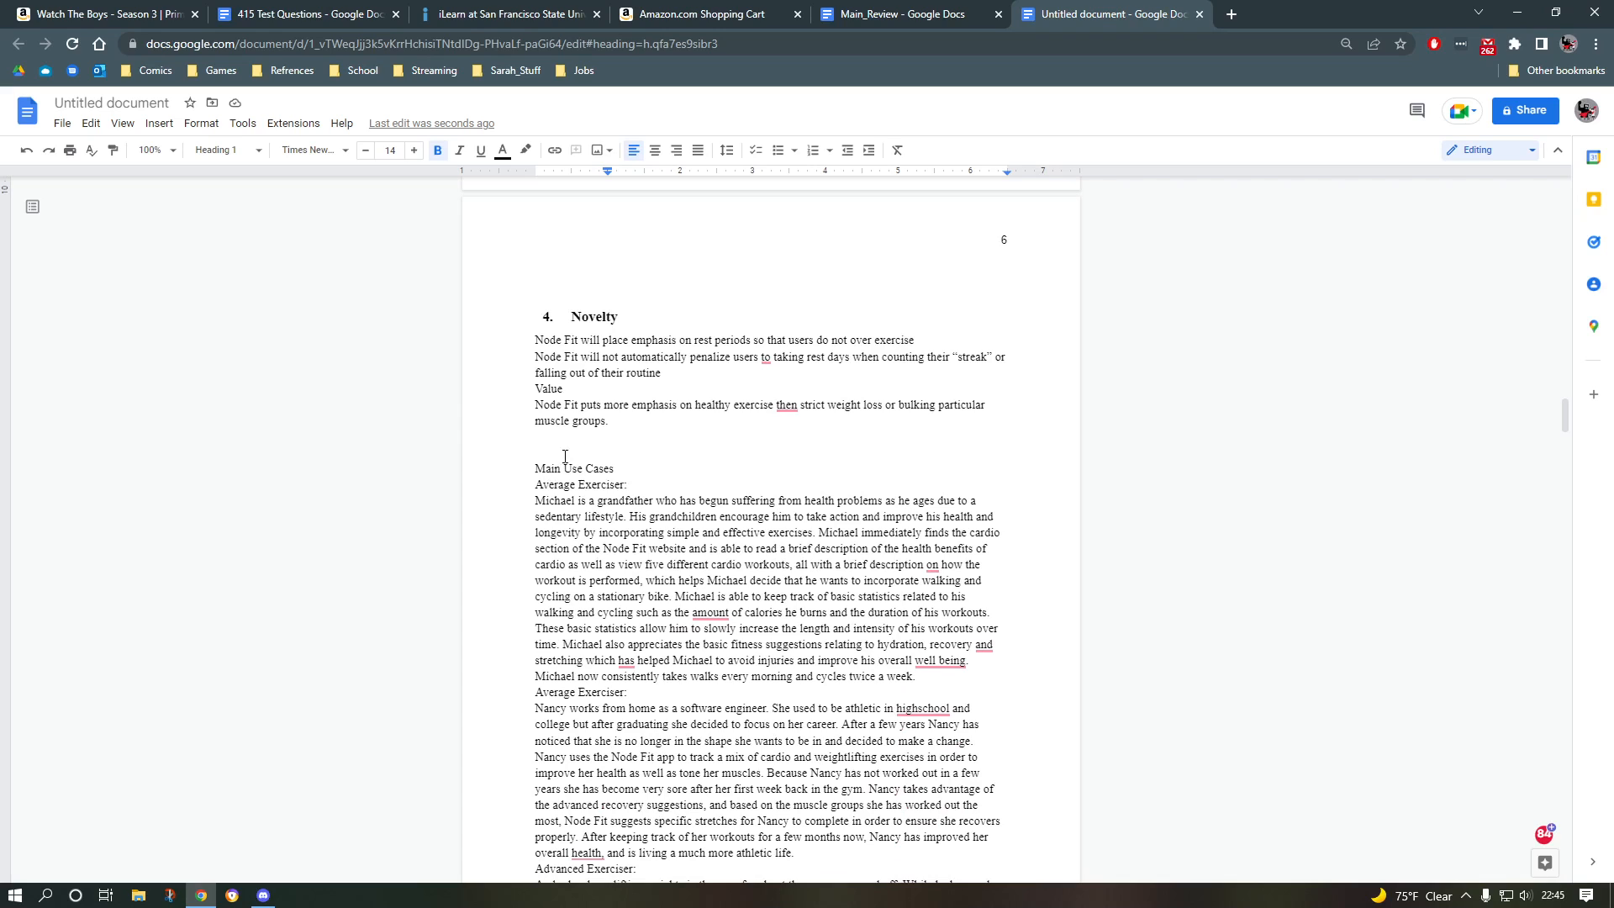
pyautogui.moveTo(538, 469); pyautogui.dragTo(786, 755)
pyautogui.scroll(-3, 643, 516)
pyautogui.scroll(-3, 828, 641)
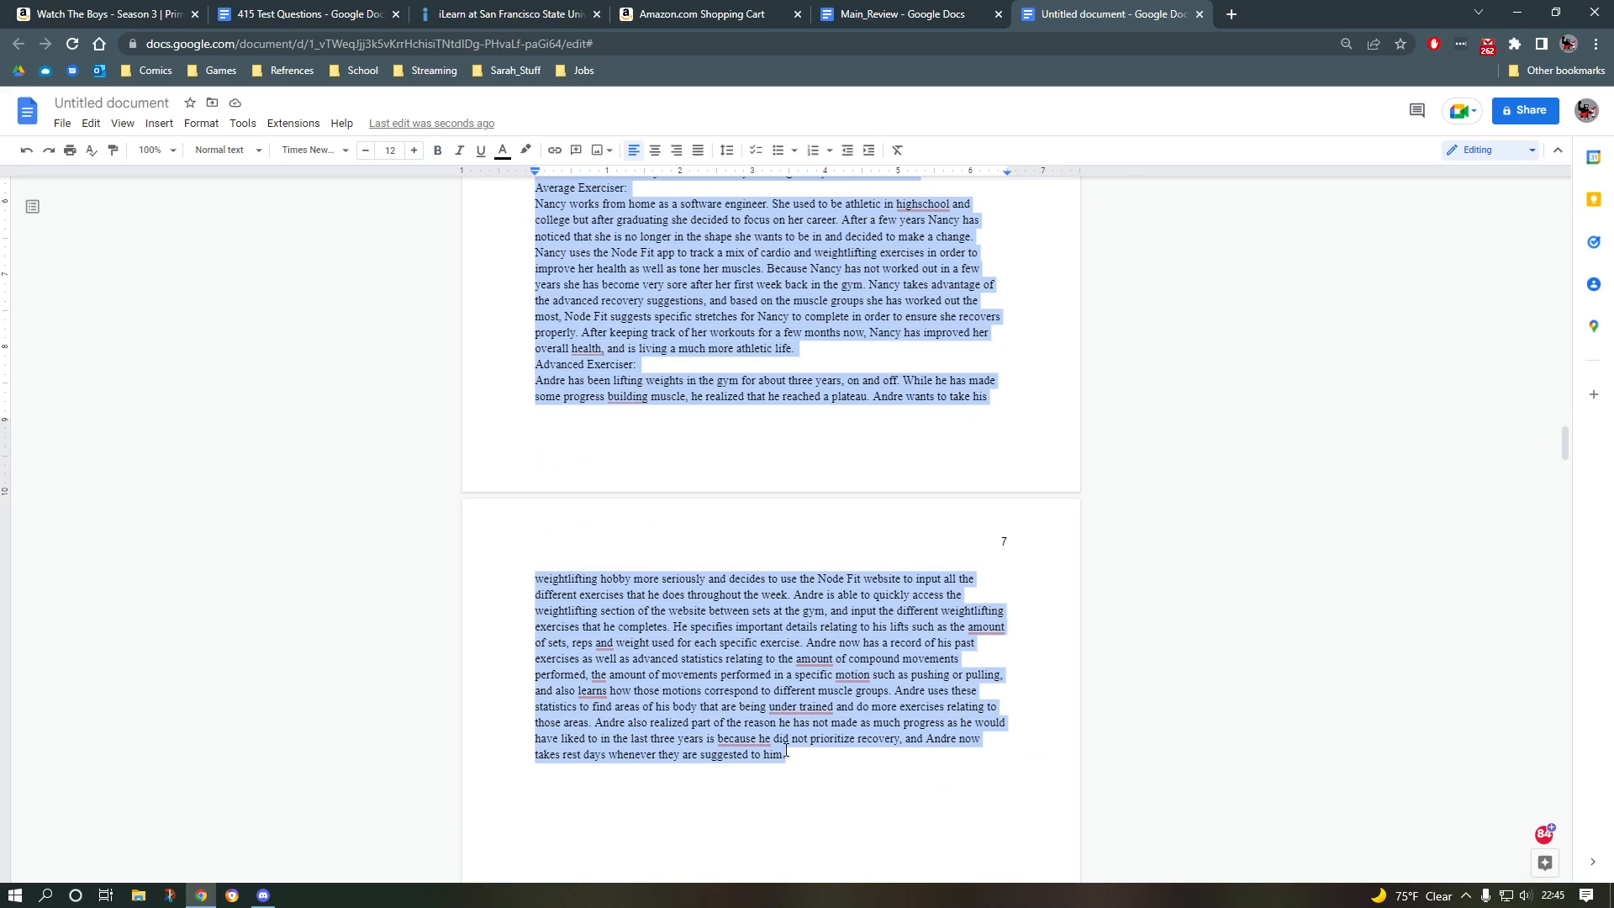
pyautogui.press('BackSpace')
# Step: Insert a page break above "Novelty" and paste the "Main Use Cases" text on the new page 6
pyautogui.scroll(15, 730, 658)
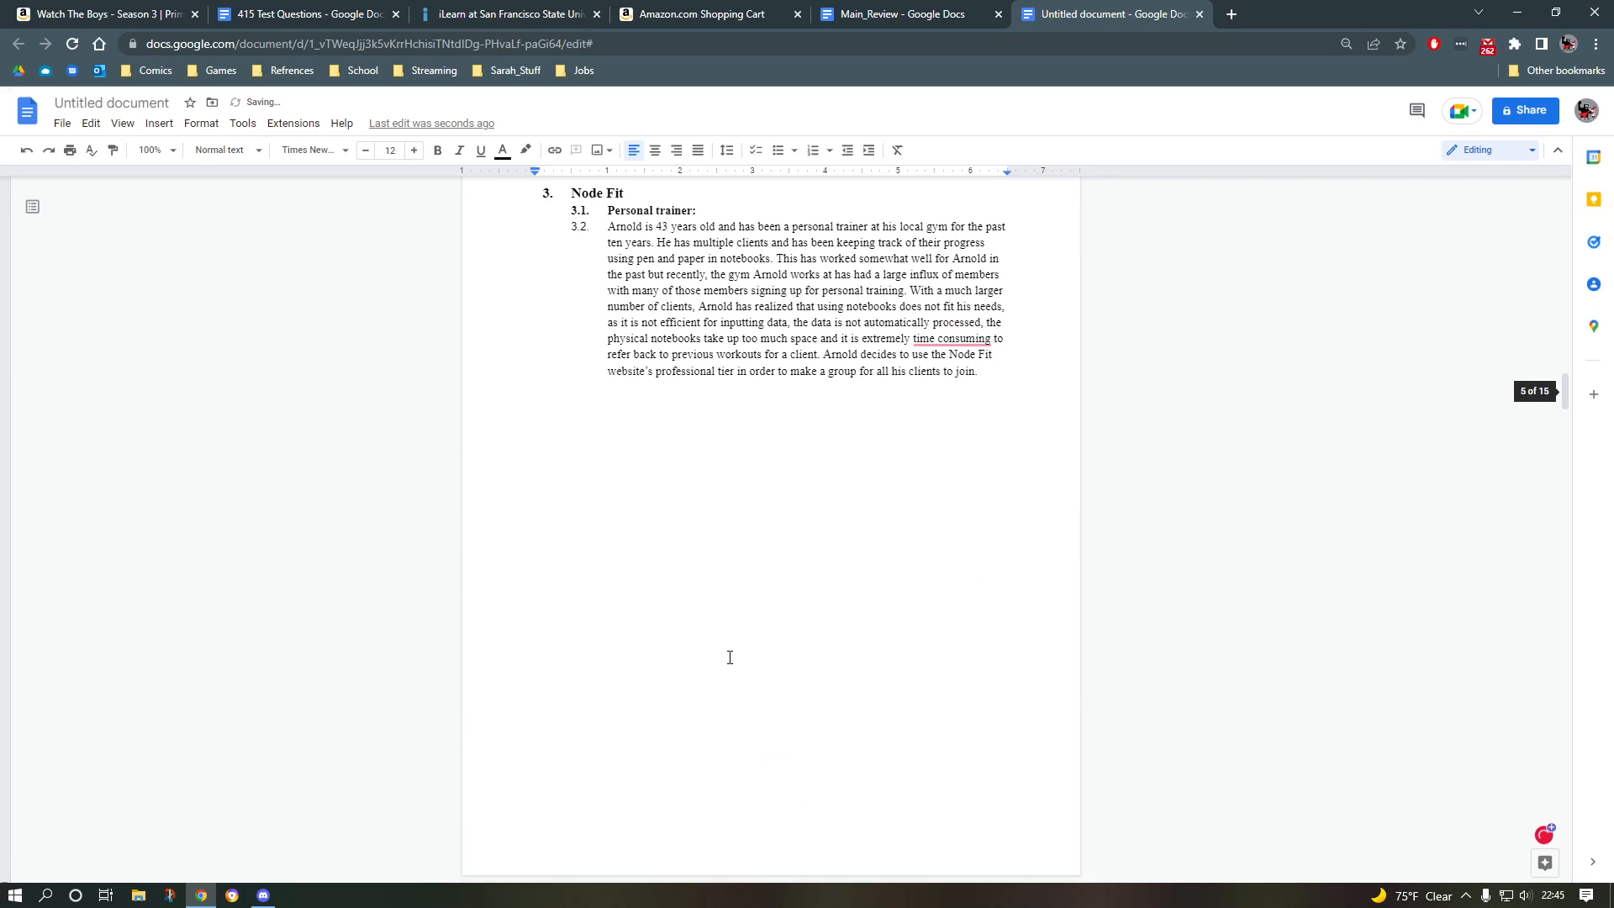
pyautogui.scroll(-6, 807, 425)
pyautogui.click(537, 498)
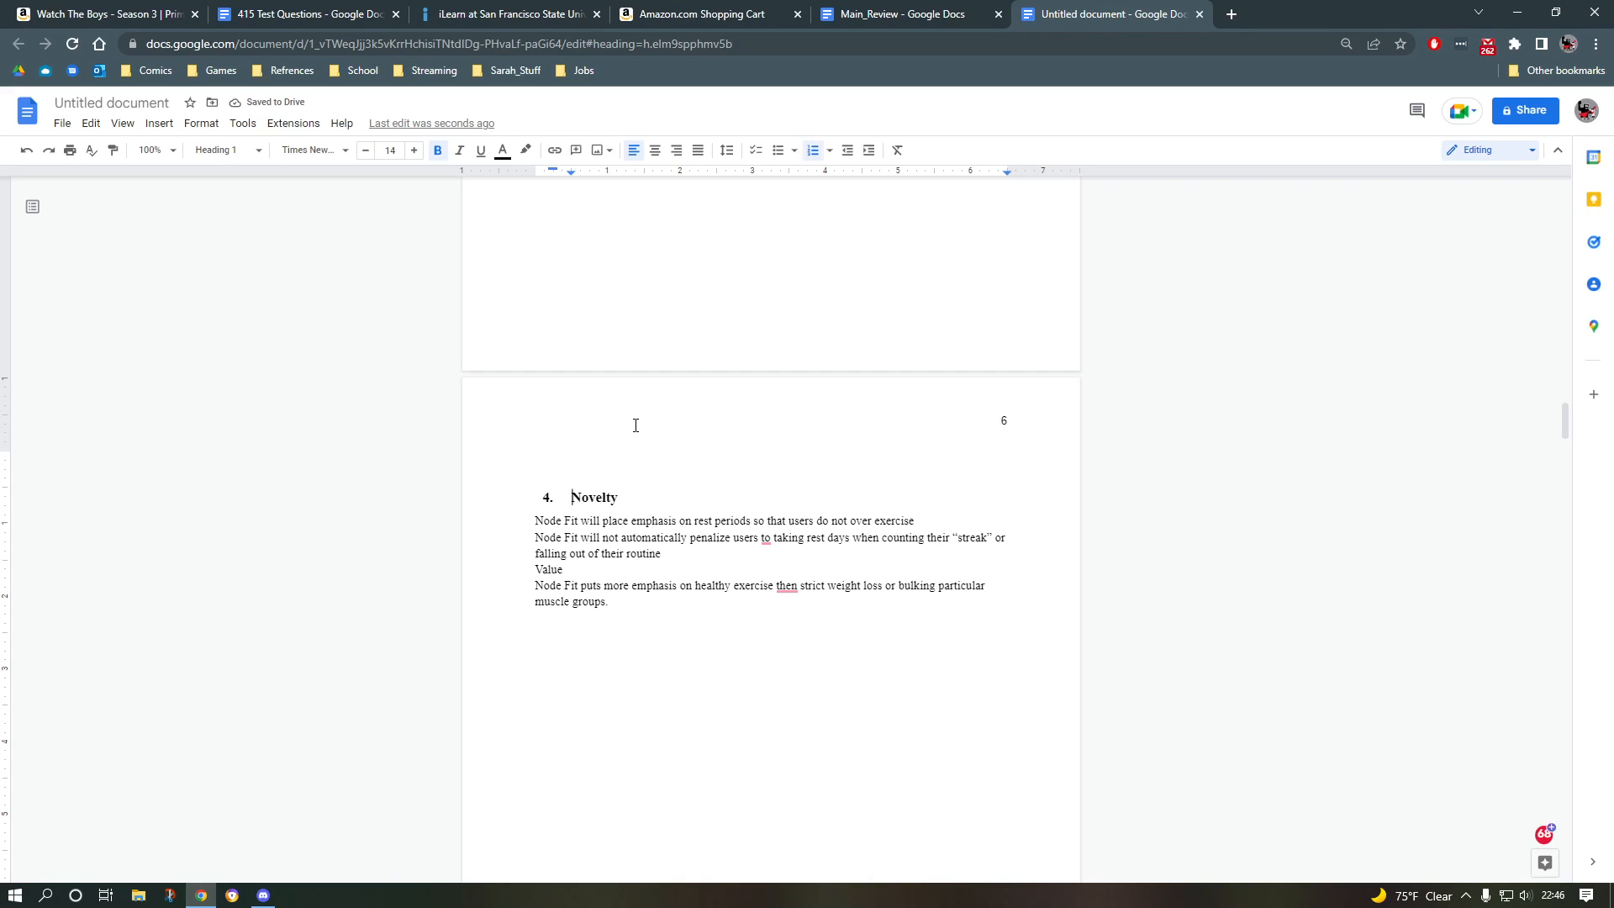
pyautogui.press('Up')
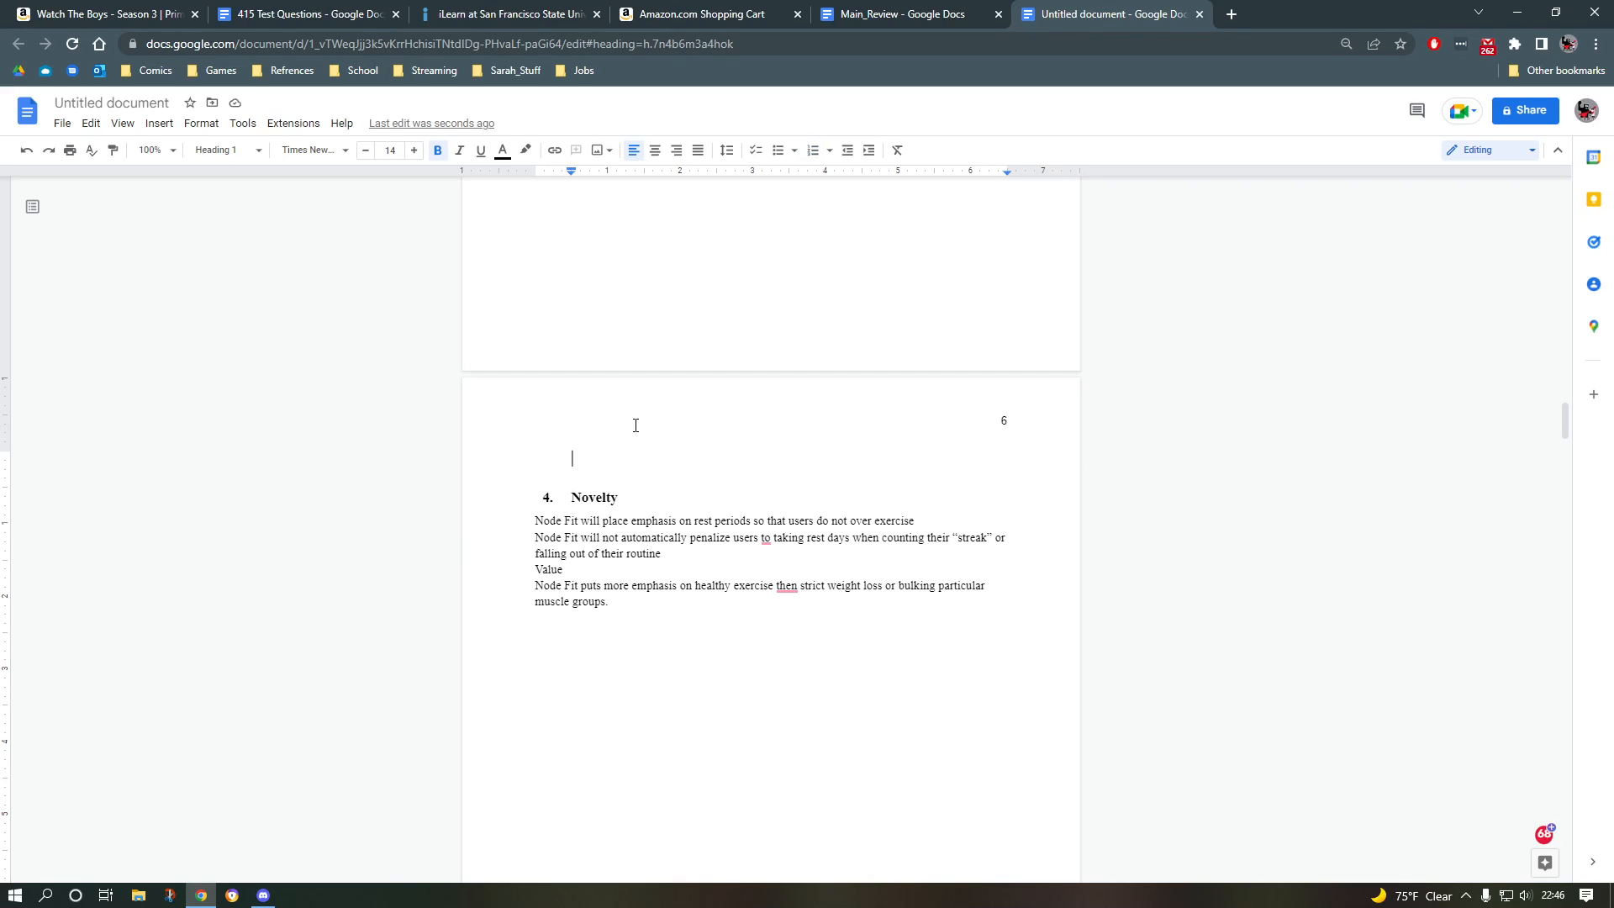
pyautogui.hotkey('ctrl', 'Return')
pyautogui.scroll(4, 635, 426)
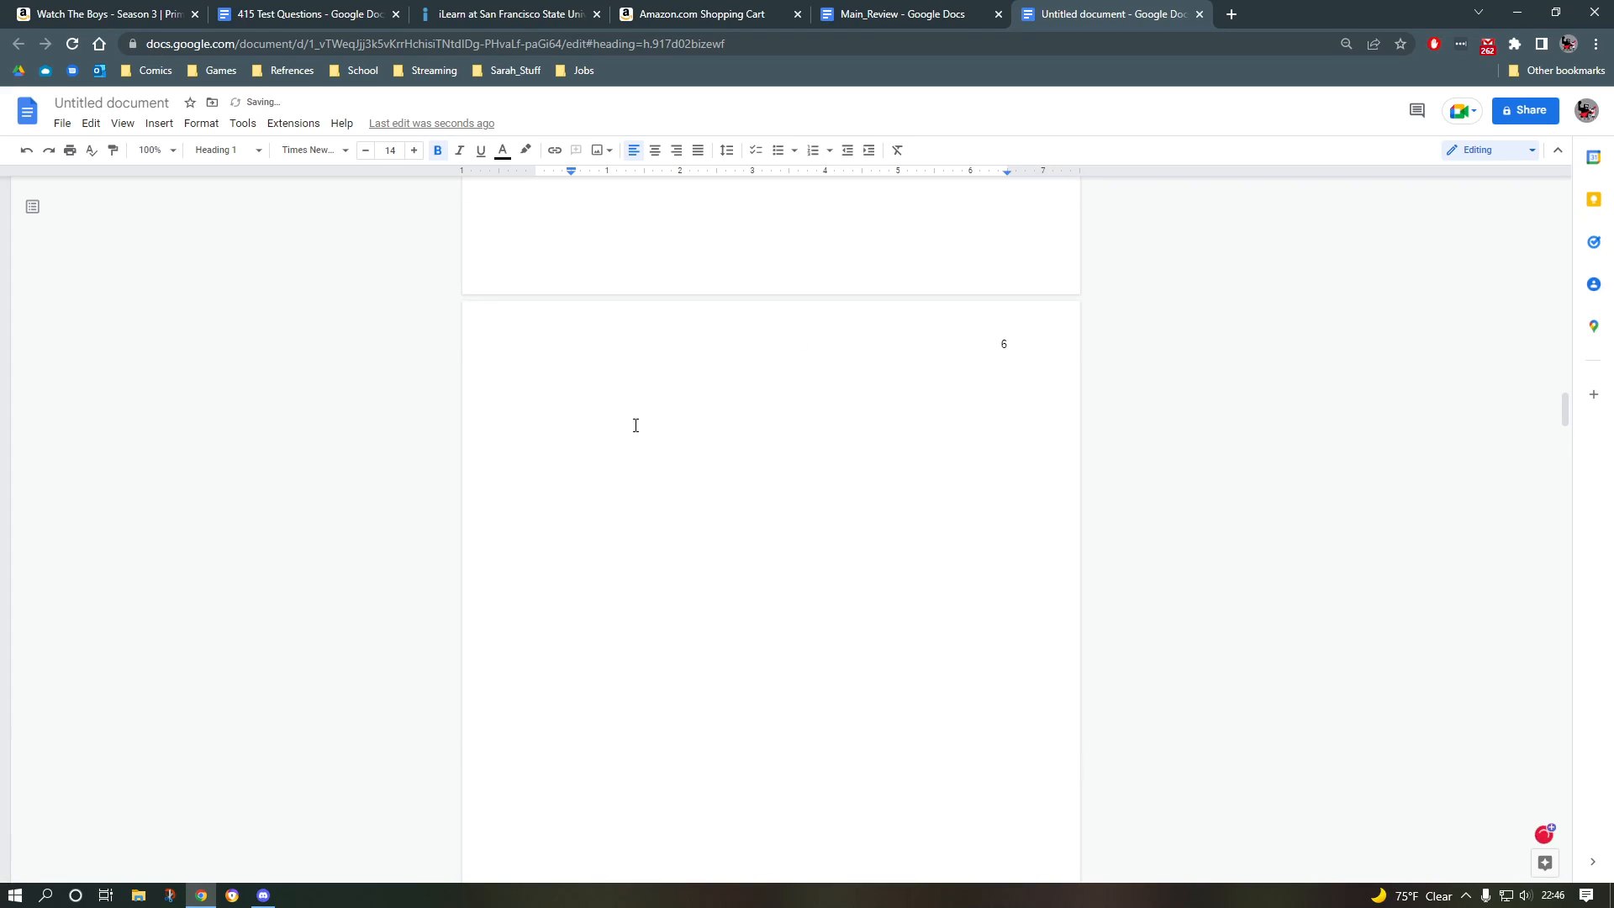
pyautogui.click(605, 415)
pyautogui.scroll(-2, 601, 415)
pyautogui.scroll(8, 602, 414)
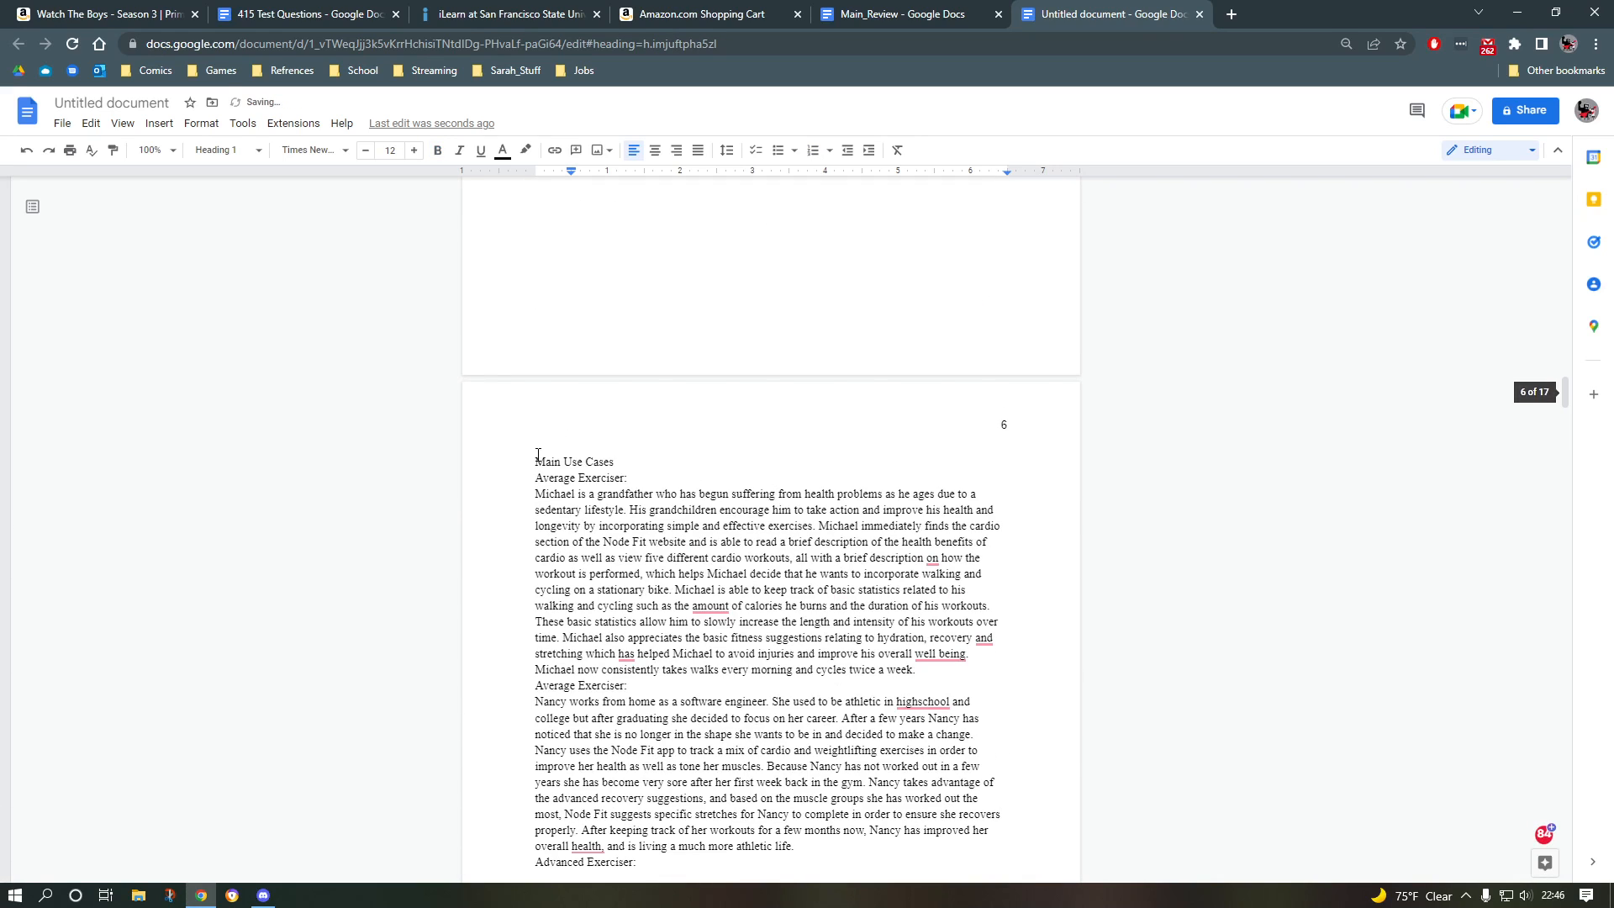
# Step: Delete the page break before "Main Use Cases" and make that line sub-item 4.1 beneath an empty numbered item 4
pyautogui.click(552, 422)
pyautogui.scroll(5, 564, 392)
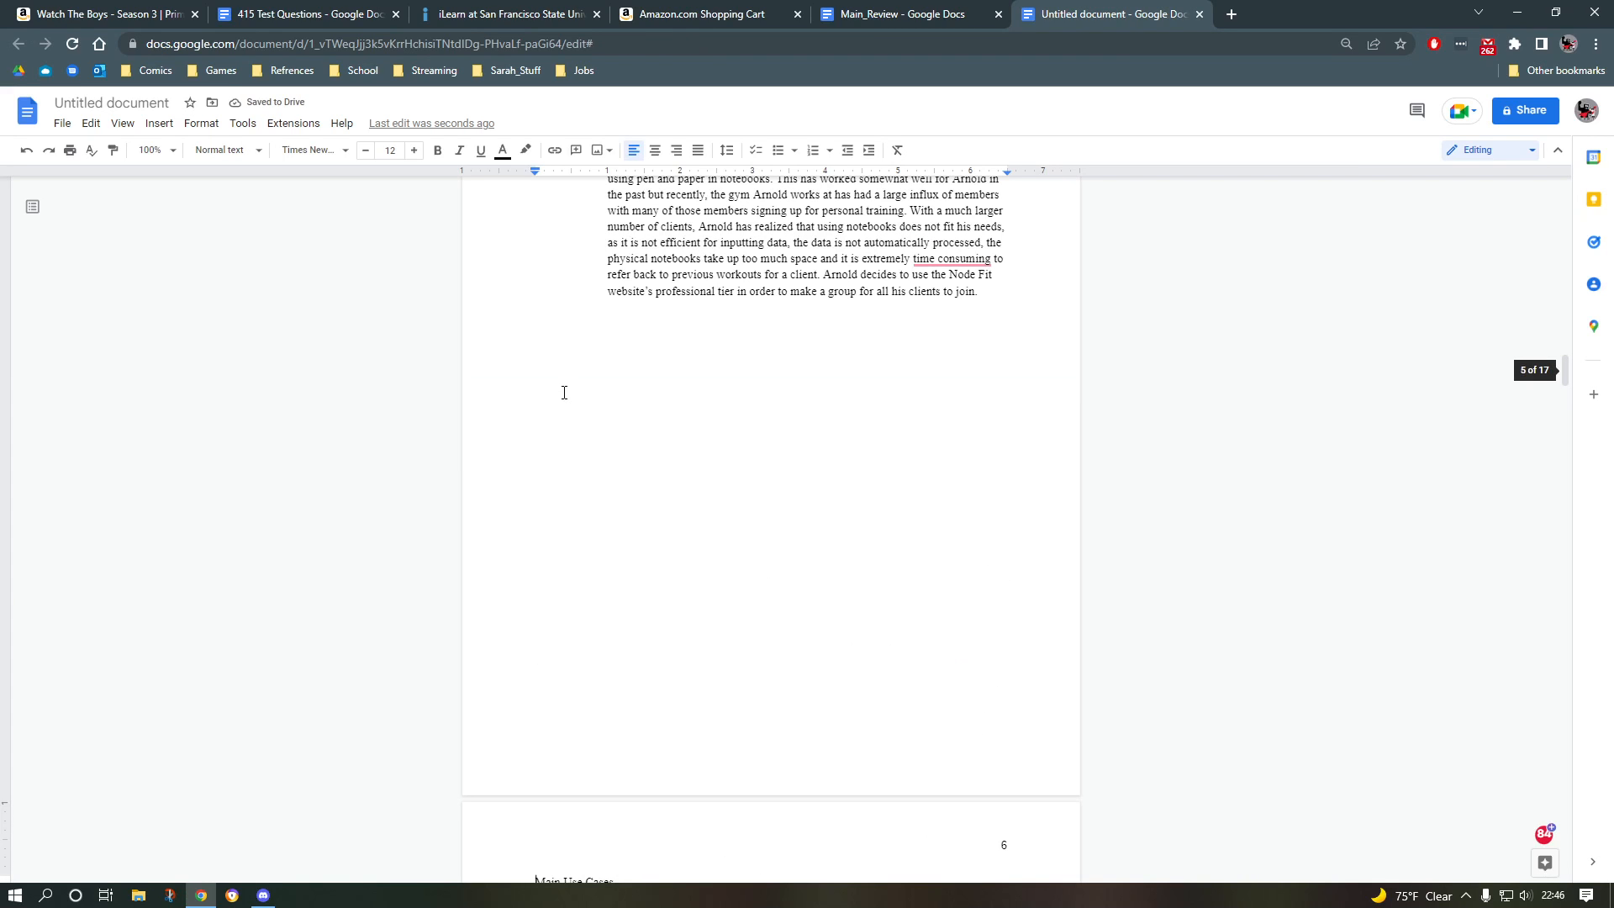
pyautogui.scroll(7, 562, 395)
pyautogui.scroll(-7, 562, 395)
pyautogui.scroll(-3, 555, 400)
pyautogui.press('BackSpace')
pyautogui.press('BackSpace')
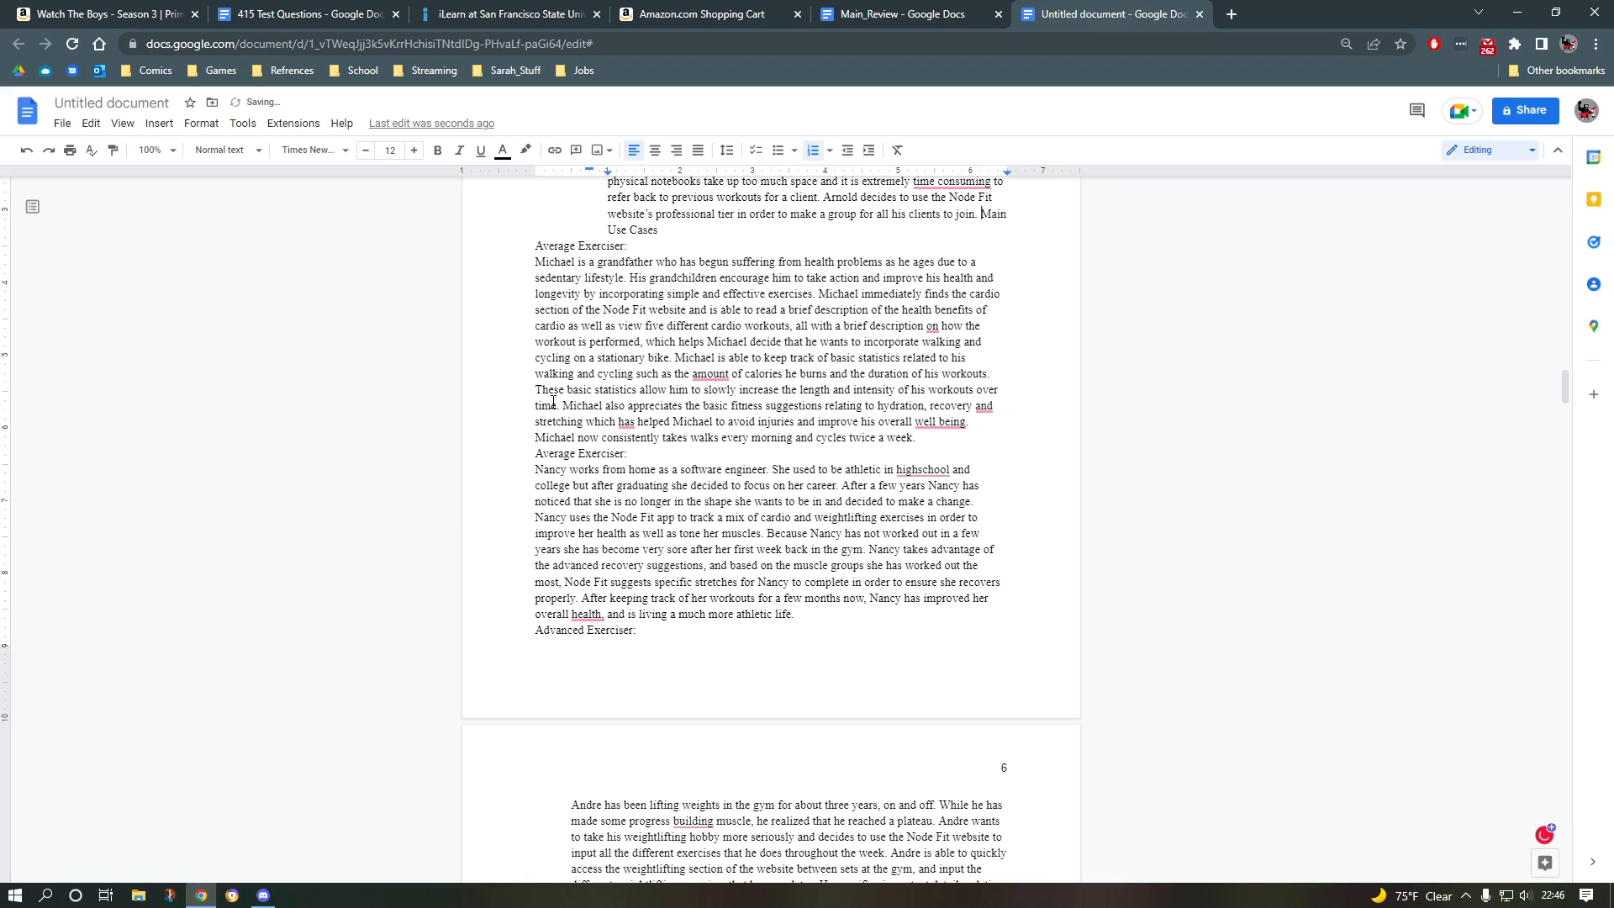
pyautogui.press('Return')
pyautogui.press('Return')
pyautogui.hotkey('shift', 'Tab')
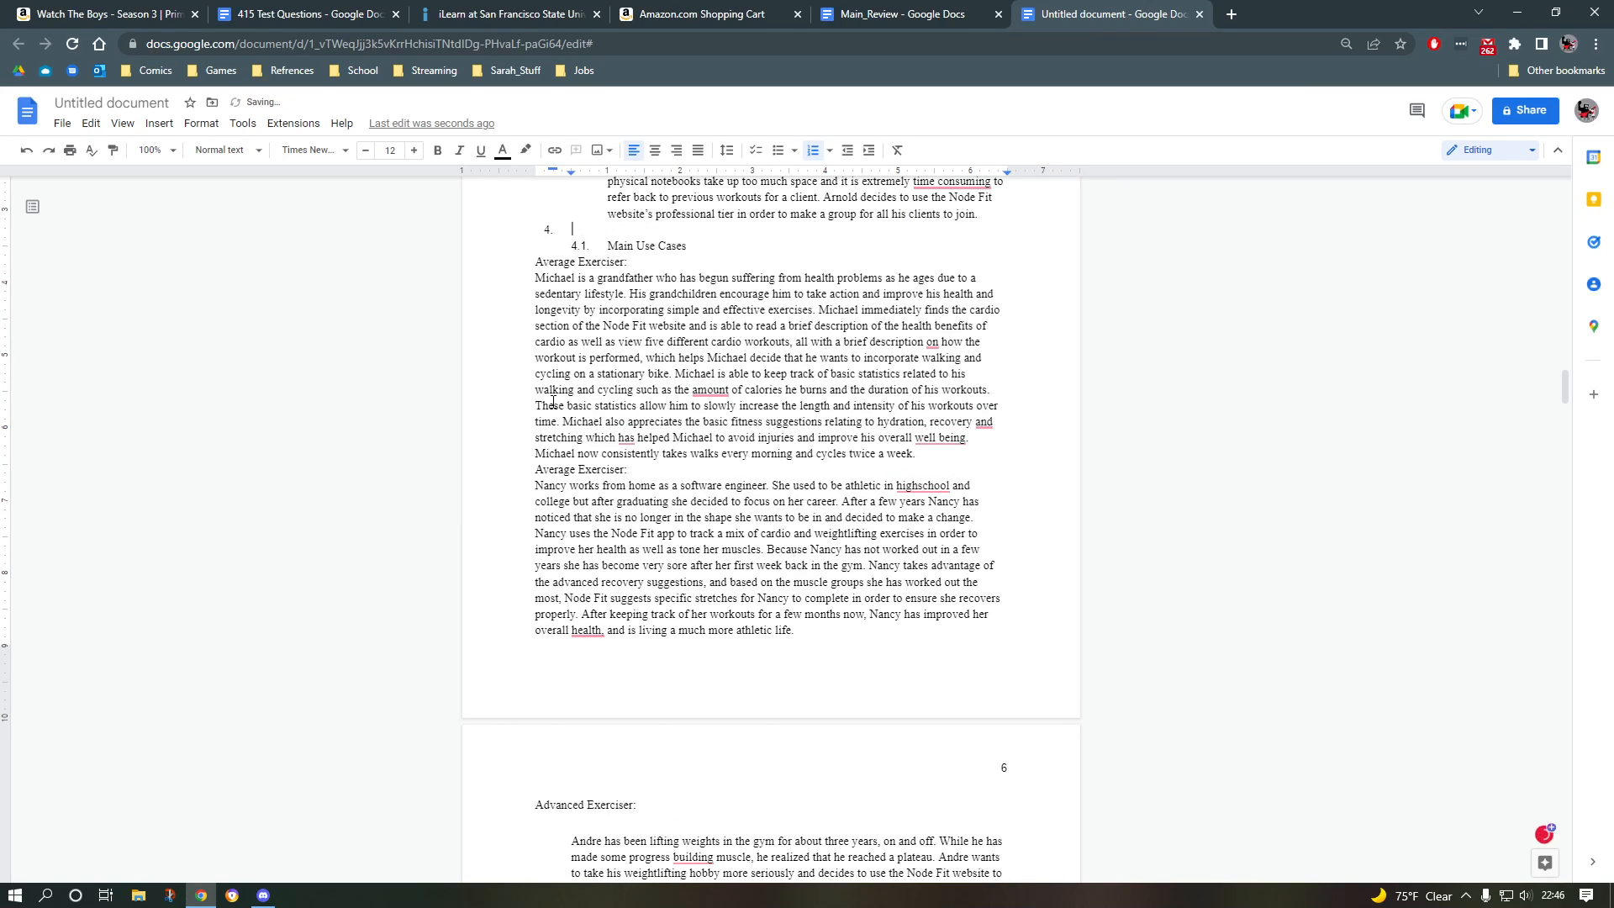
# Step: Turn the first "Average Exerciser:" line into list item 4.2 and its paragraph into sub-item 4.2.1
pyautogui.press('Down')
pyautogui.press('End')
pyautogui.press('Delete')
pyautogui.press('Return')
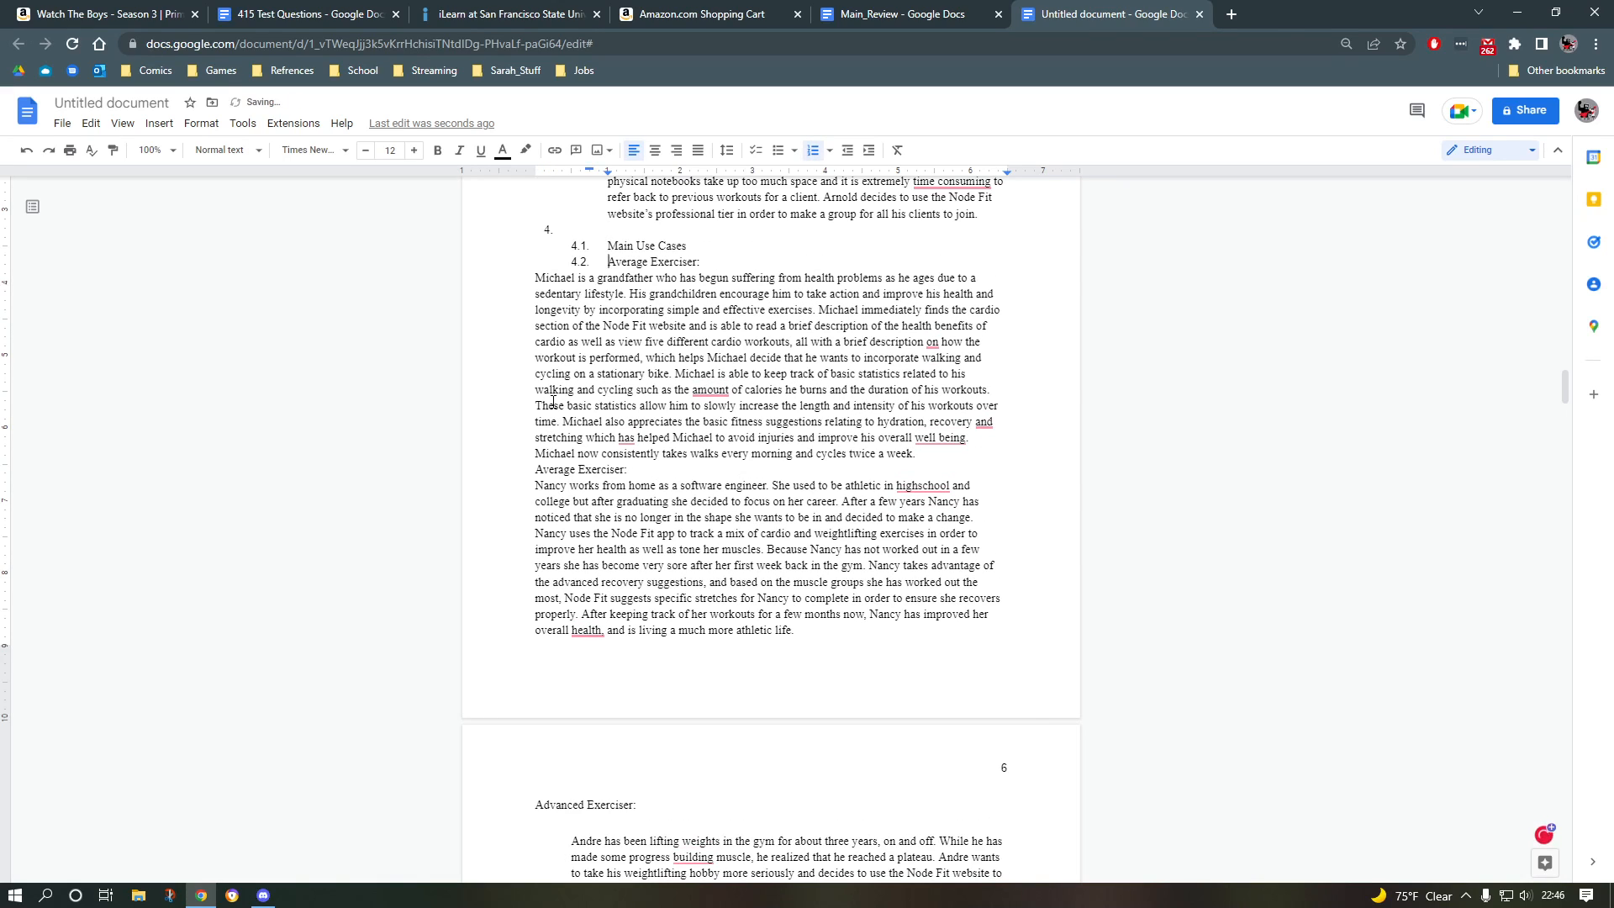
pyautogui.press('Down')
pyautogui.press('BackSpace')
pyautogui.press('Return')
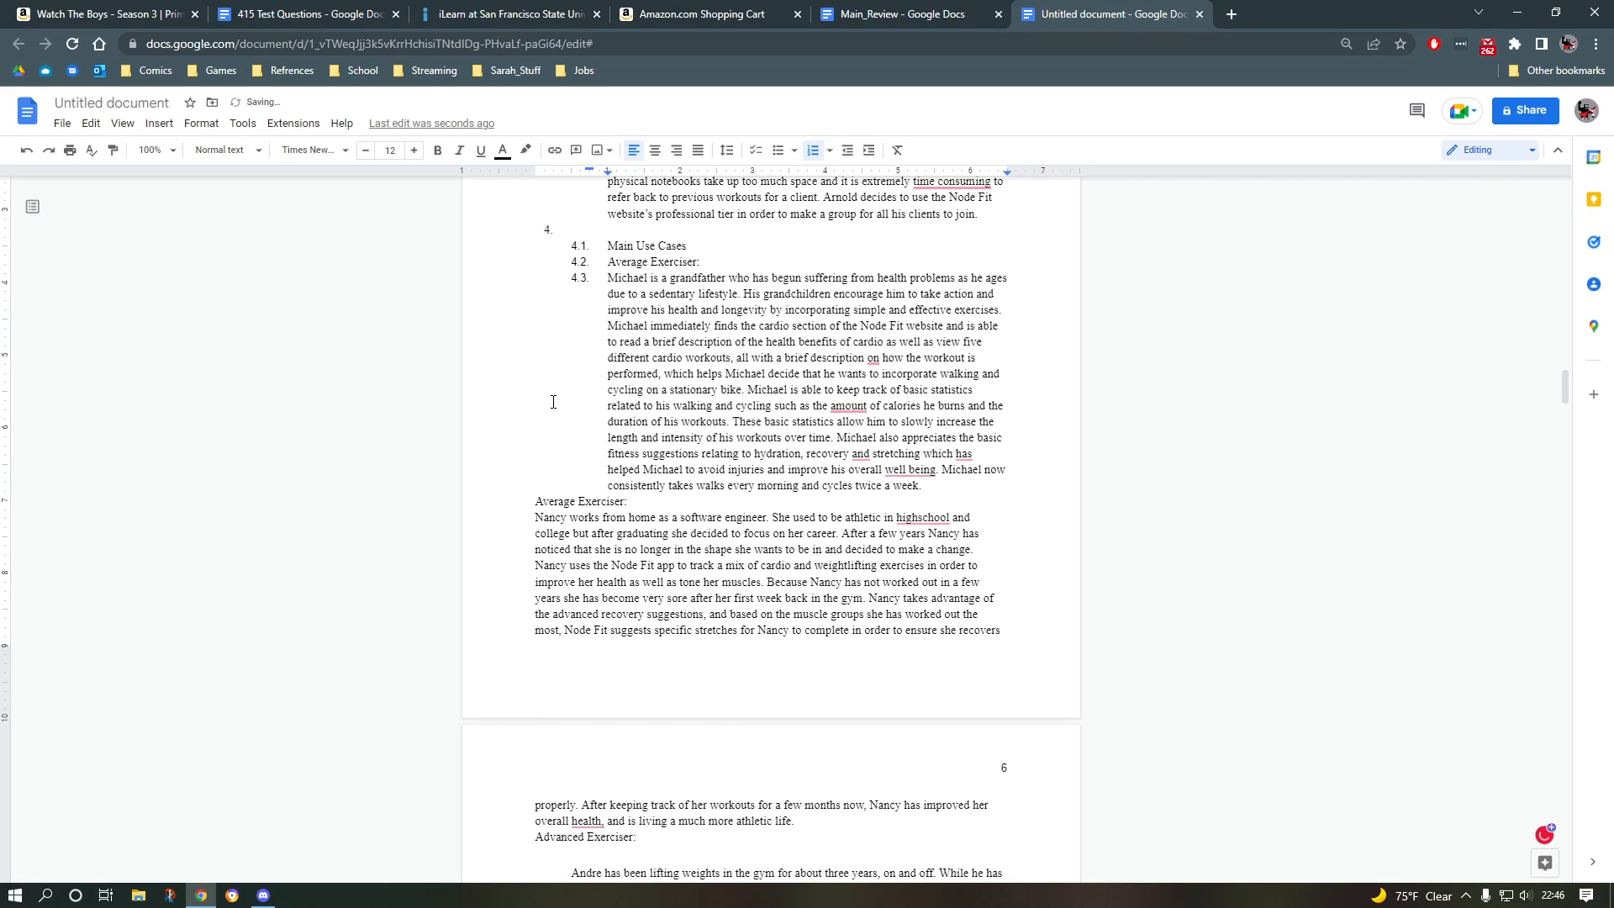
pyautogui.press('Tab')
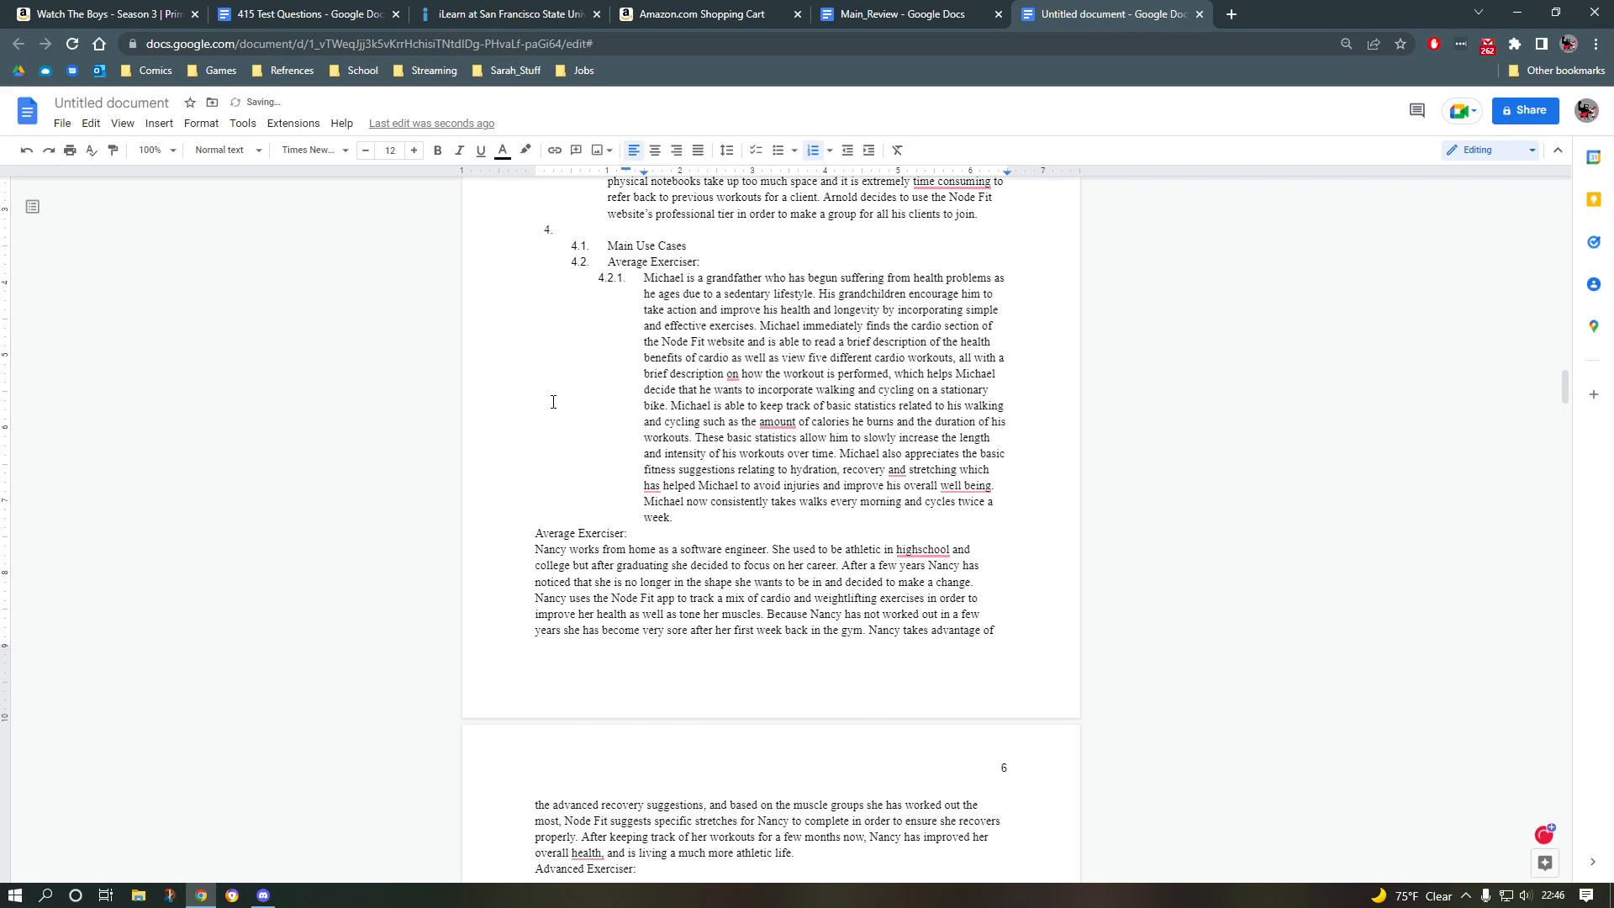
# Step: Insert a page break after the item 3.2 paragraph so that item 4 starts a new page, and remove the leftover list number
pyautogui.click(1005, 222)
pyautogui.hotkey('ctrl', 'Return')
pyautogui.press('BackSpace')
pyautogui.scroll(6, 910, 211)
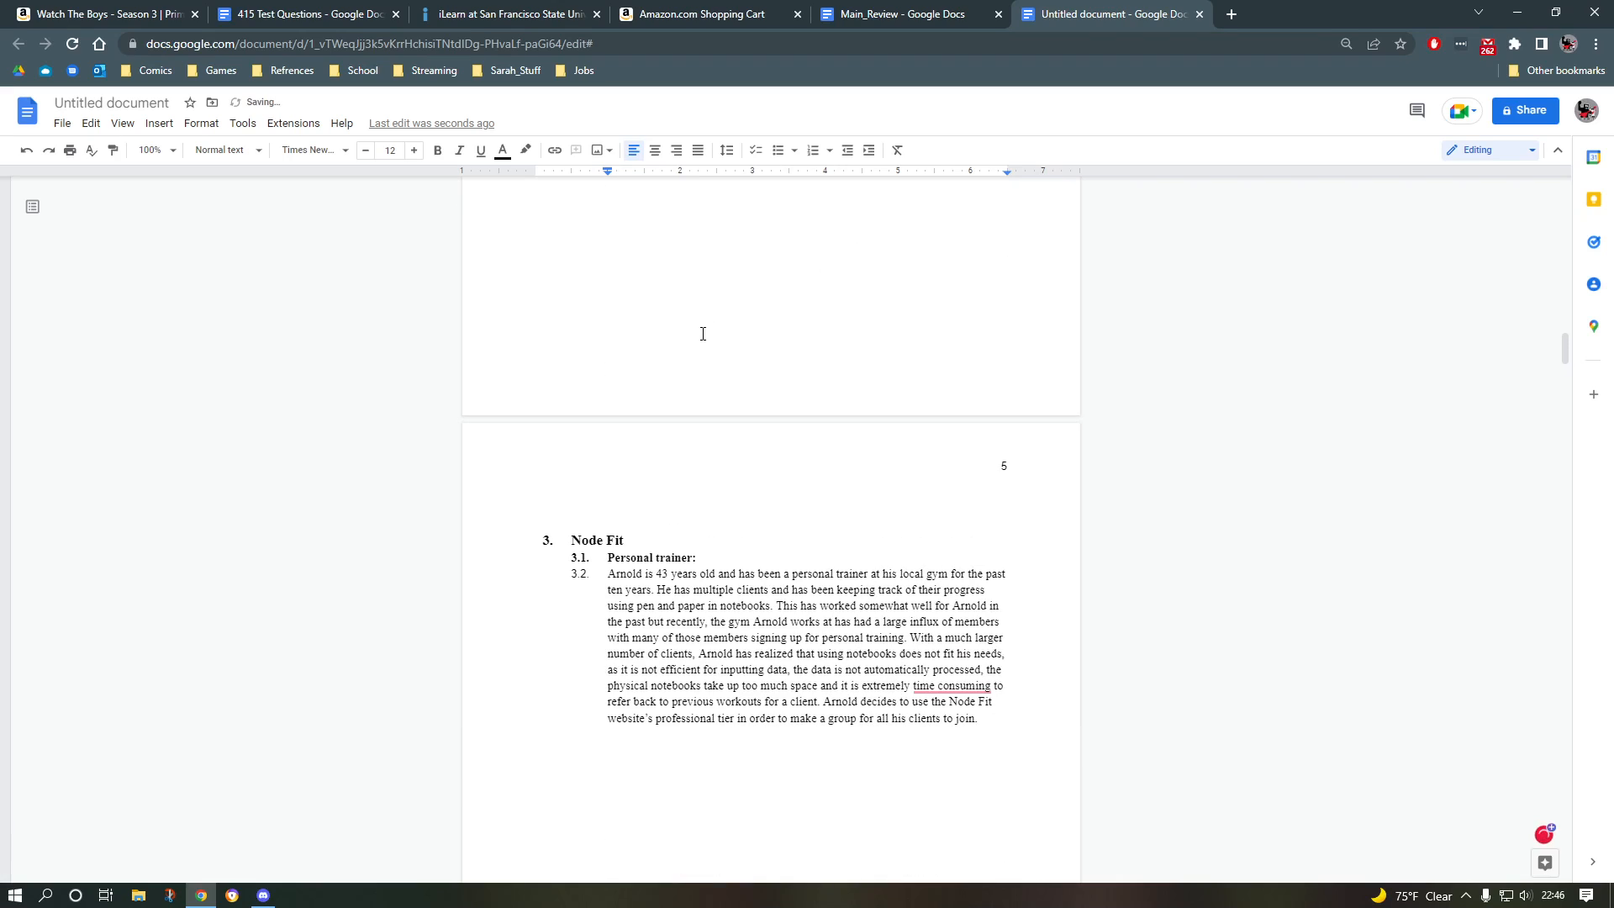
pyautogui.scroll(3, 688, 362)
pyautogui.scroll(-15, 685, 364)
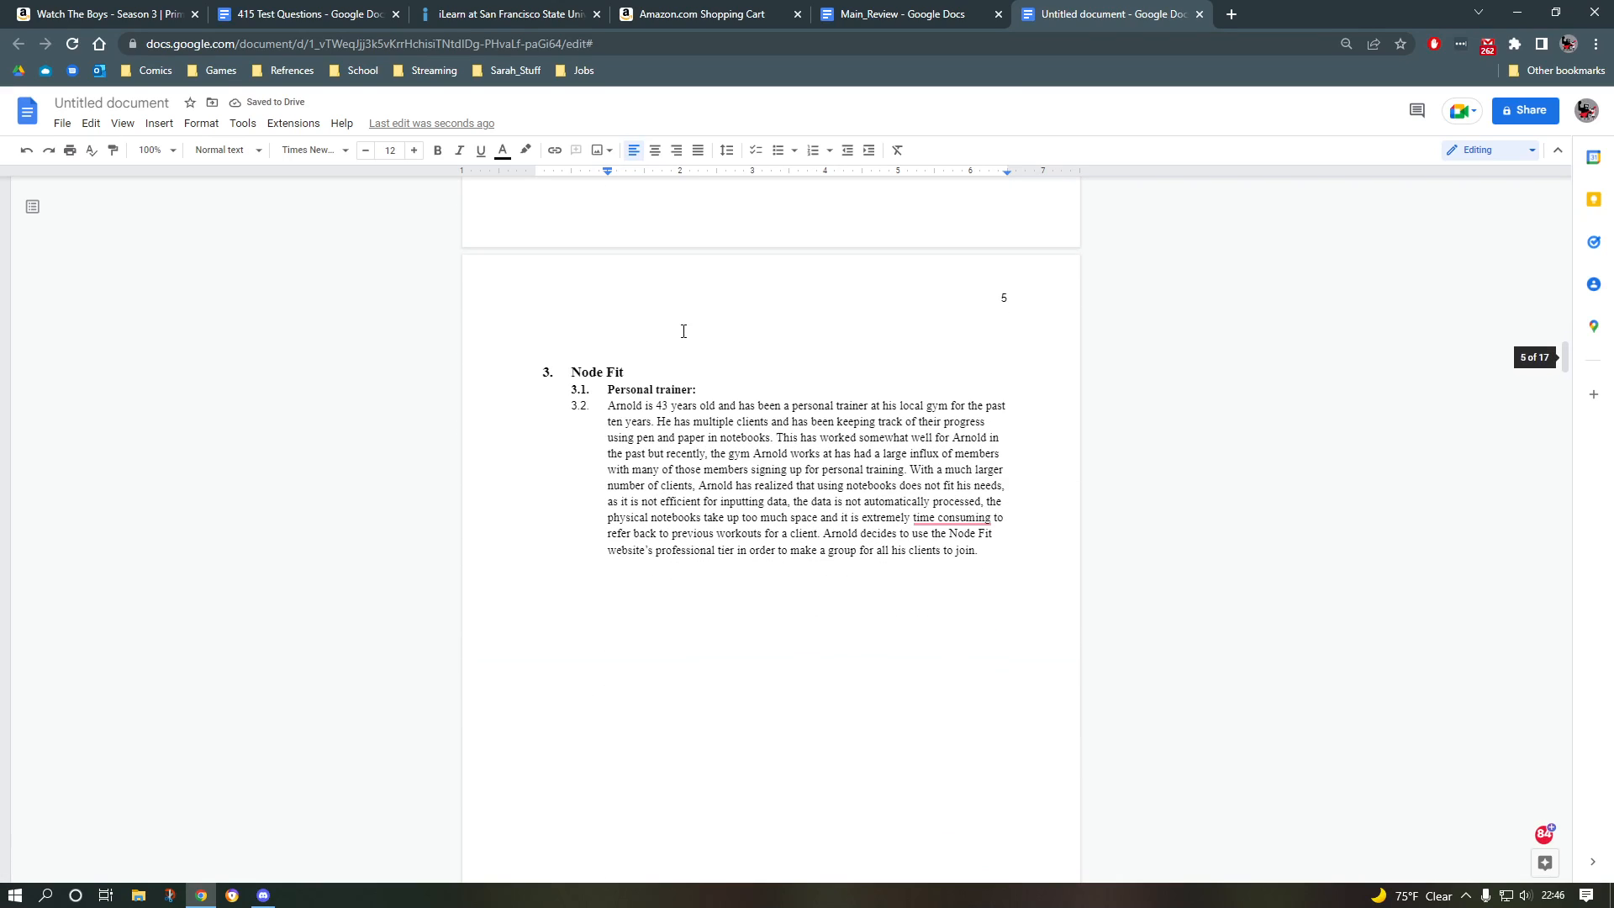
pyautogui.scroll(-17, 614, 374)
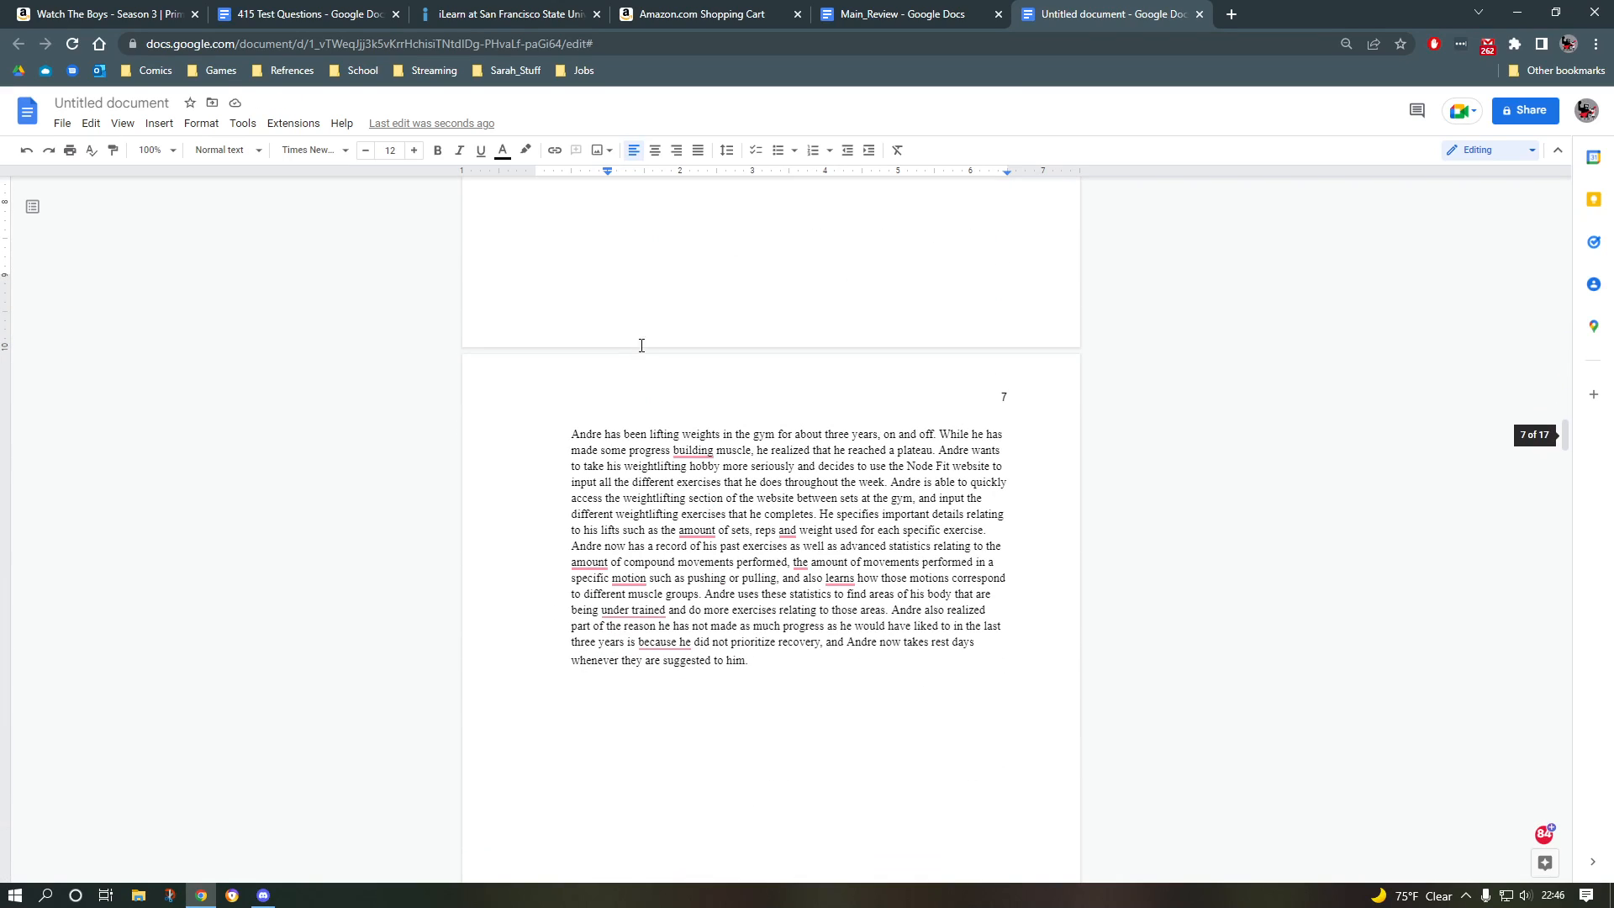
# Step: Check the numbering and heading formatting of the "Novelty", "Main Use Cases" and "Node Fit" sections across pages 5 to 8
pyautogui.scroll(-5, 599, 562)
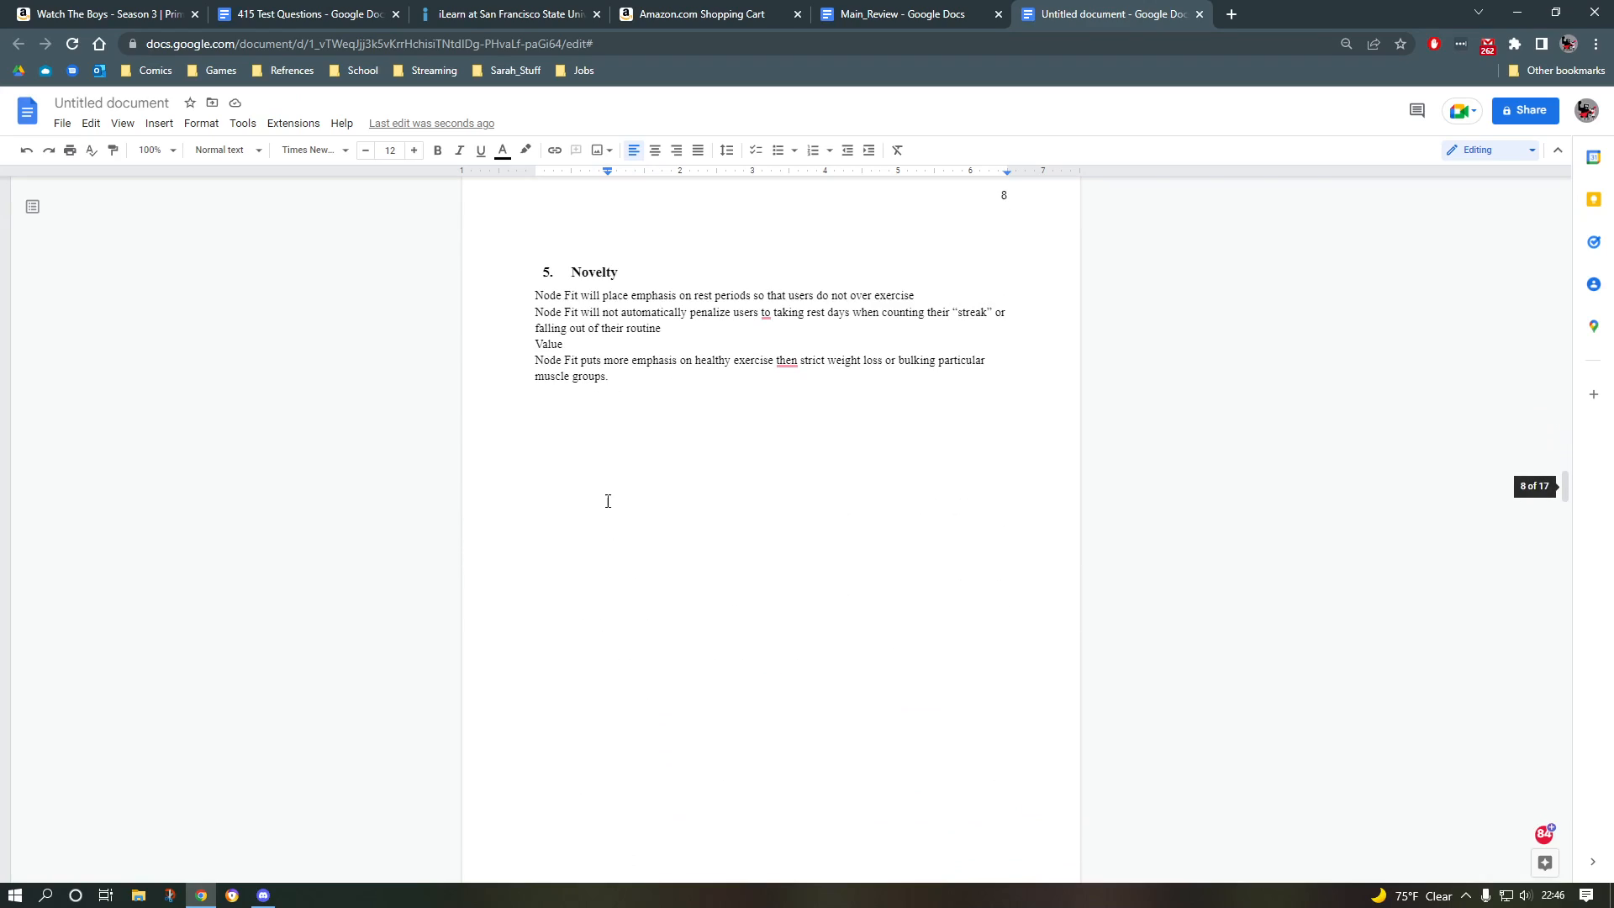
pyautogui.click(580, 270)
pyautogui.scroll(4, 588, 289)
pyautogui.scroll(18, 587, 289)
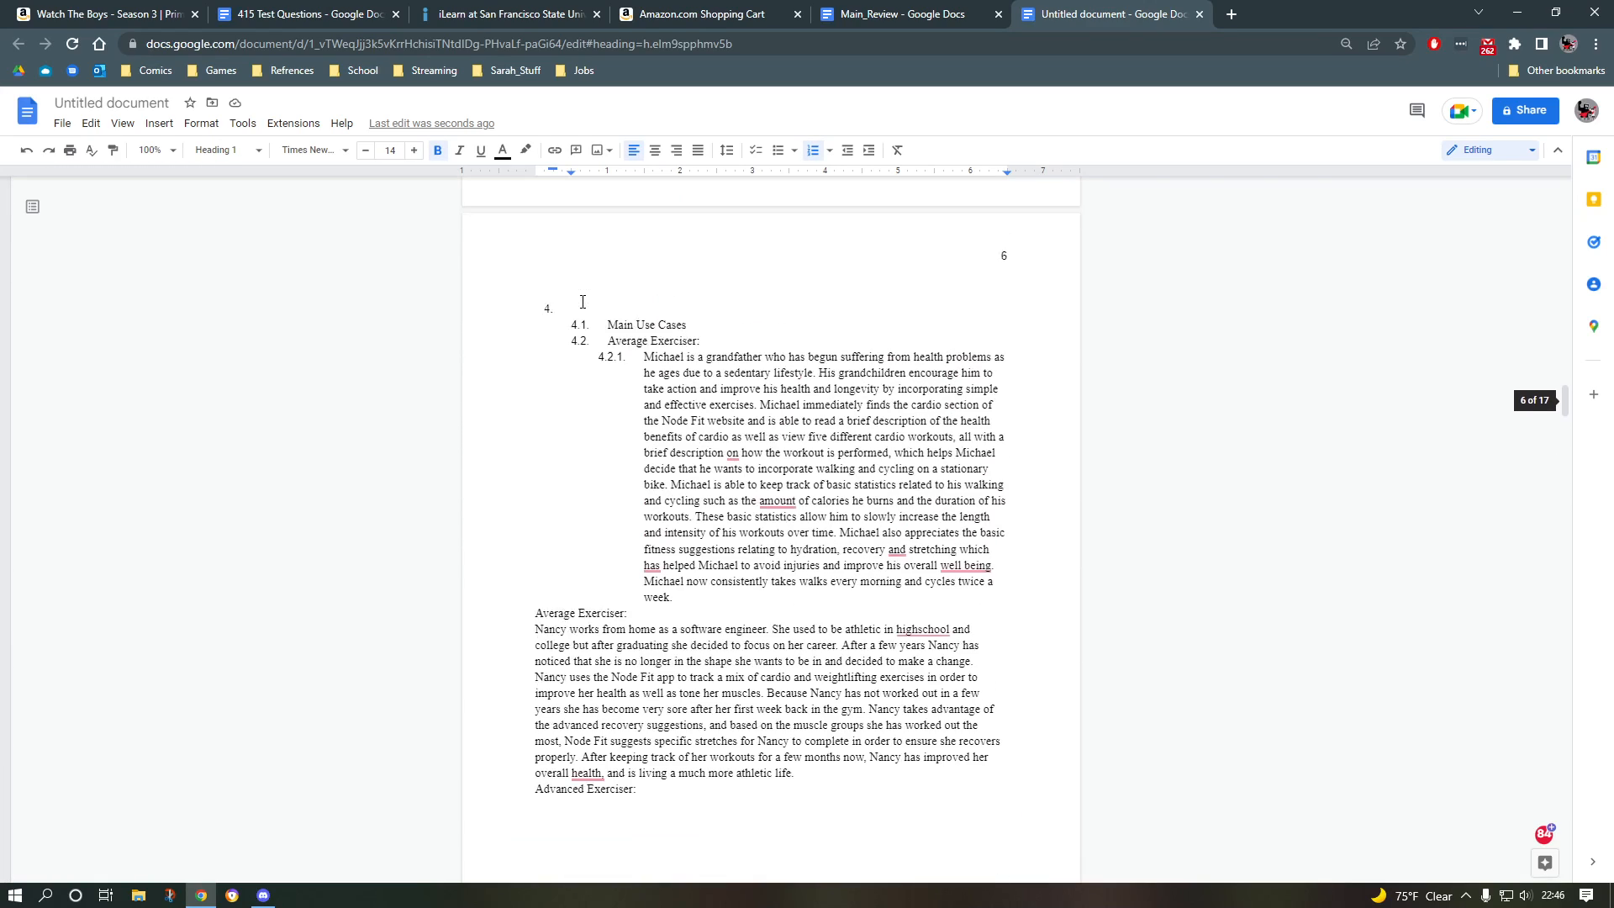
pyautogui.scroll(13, 640, 441)
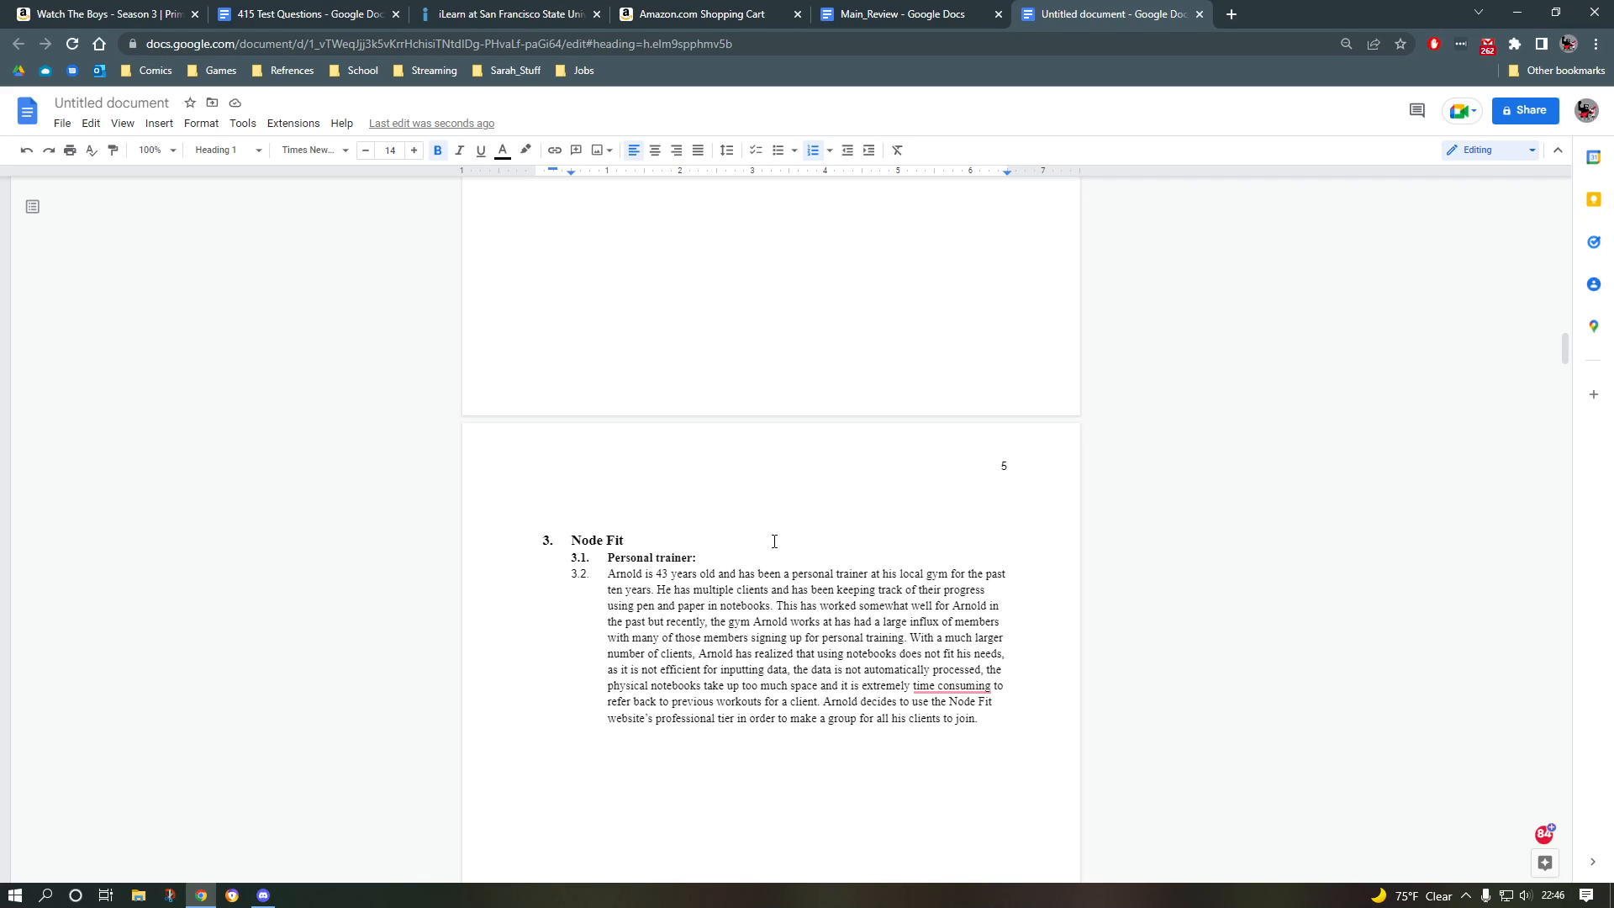
pyautogui.scroll(-3, 770, 521)
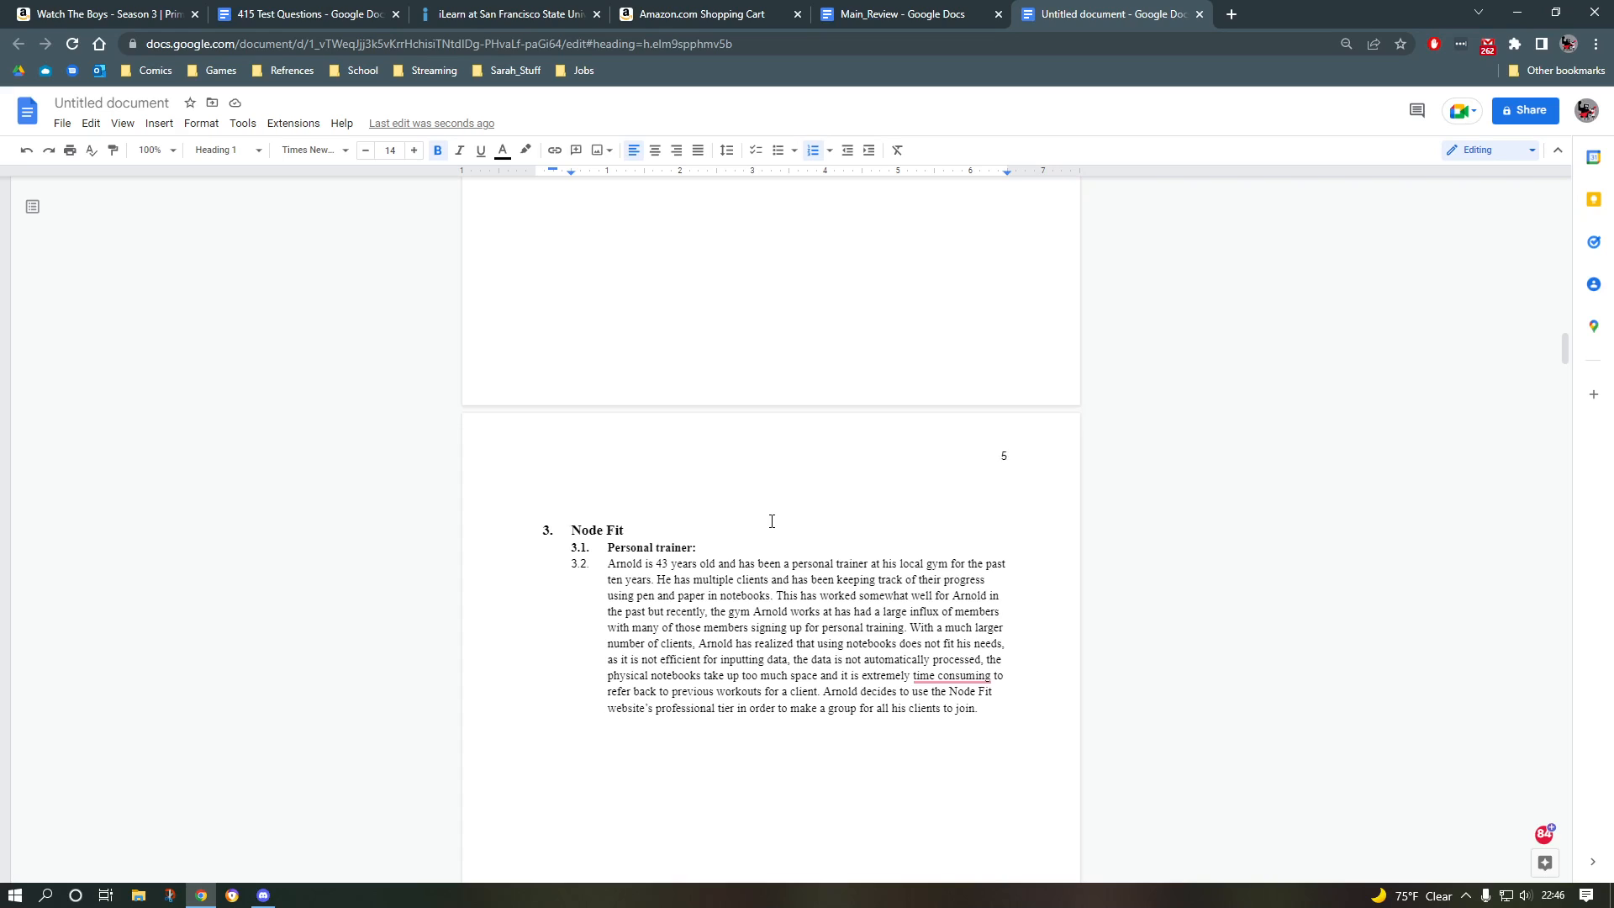
pyautogui.scroll(-6, 771, 521)
pyautogui.scroll(5, 633, 583)
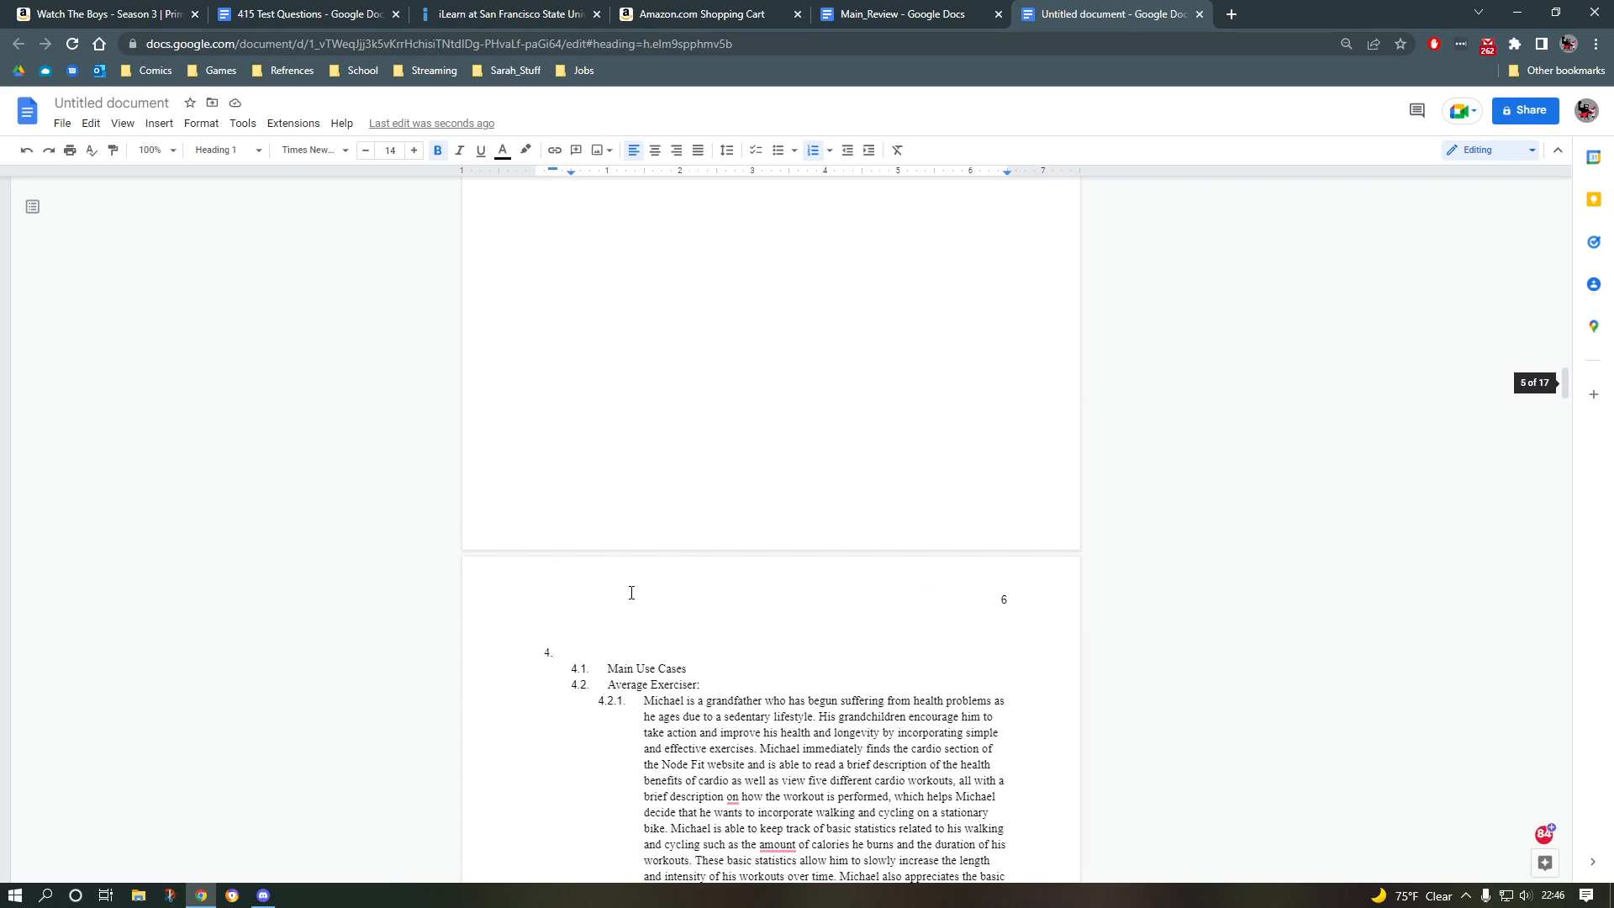
# Step: Remove the empty numbered item so "Main Use Cases" becomes item 4, and format it as Heading 1
pyautogui.click(598, 668)
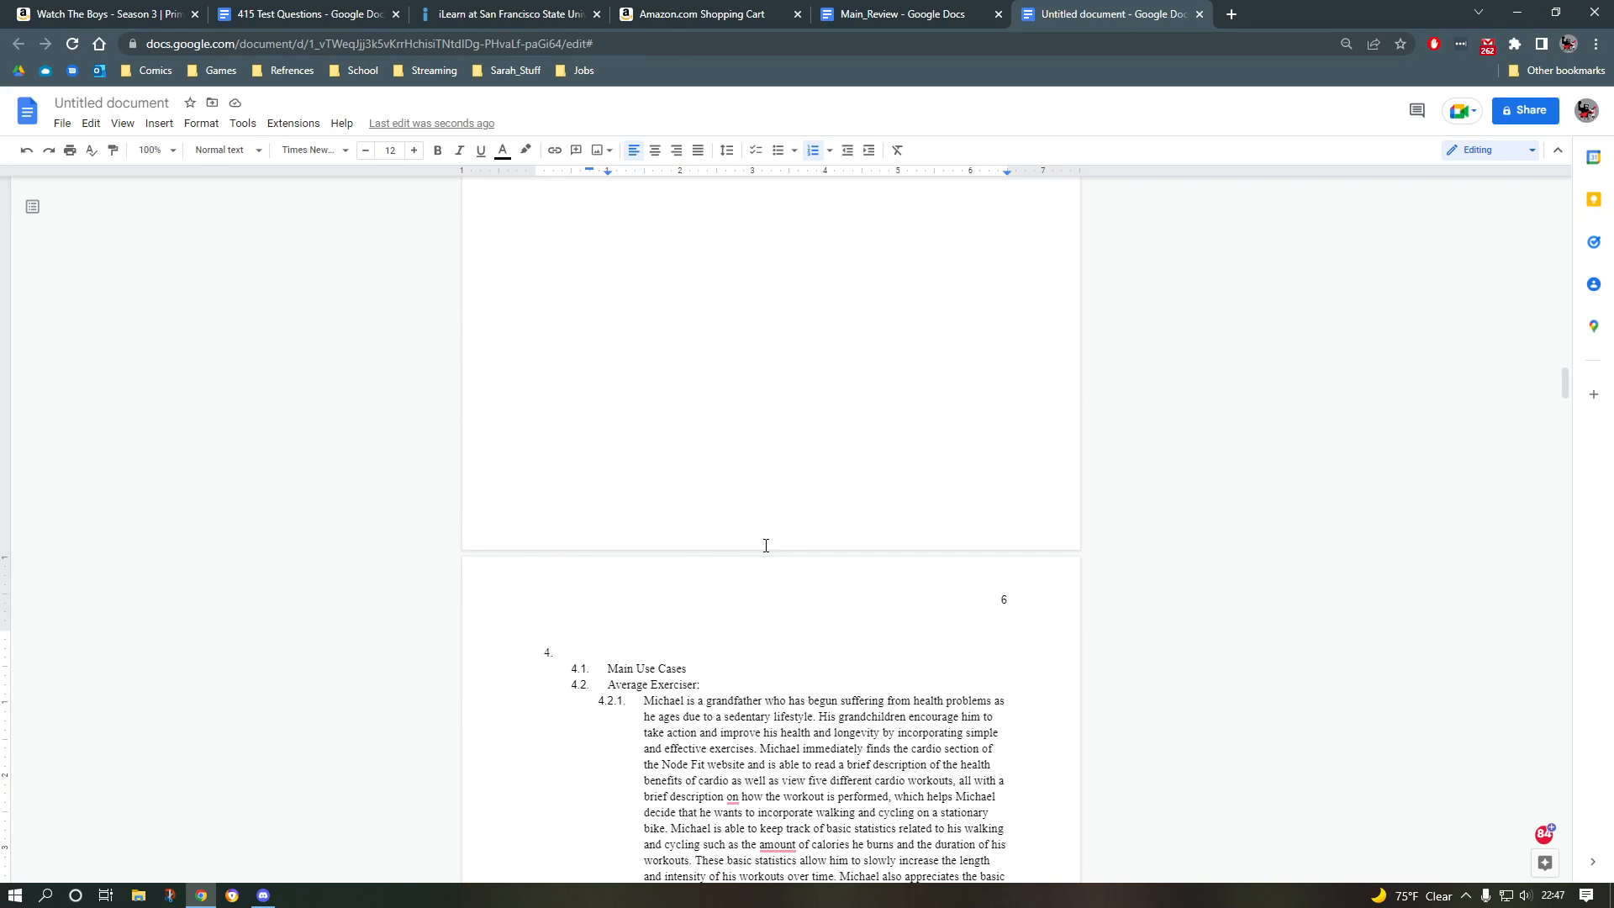
pyautogui.press('BackSpace')
pyautogui.press('BackSpace')
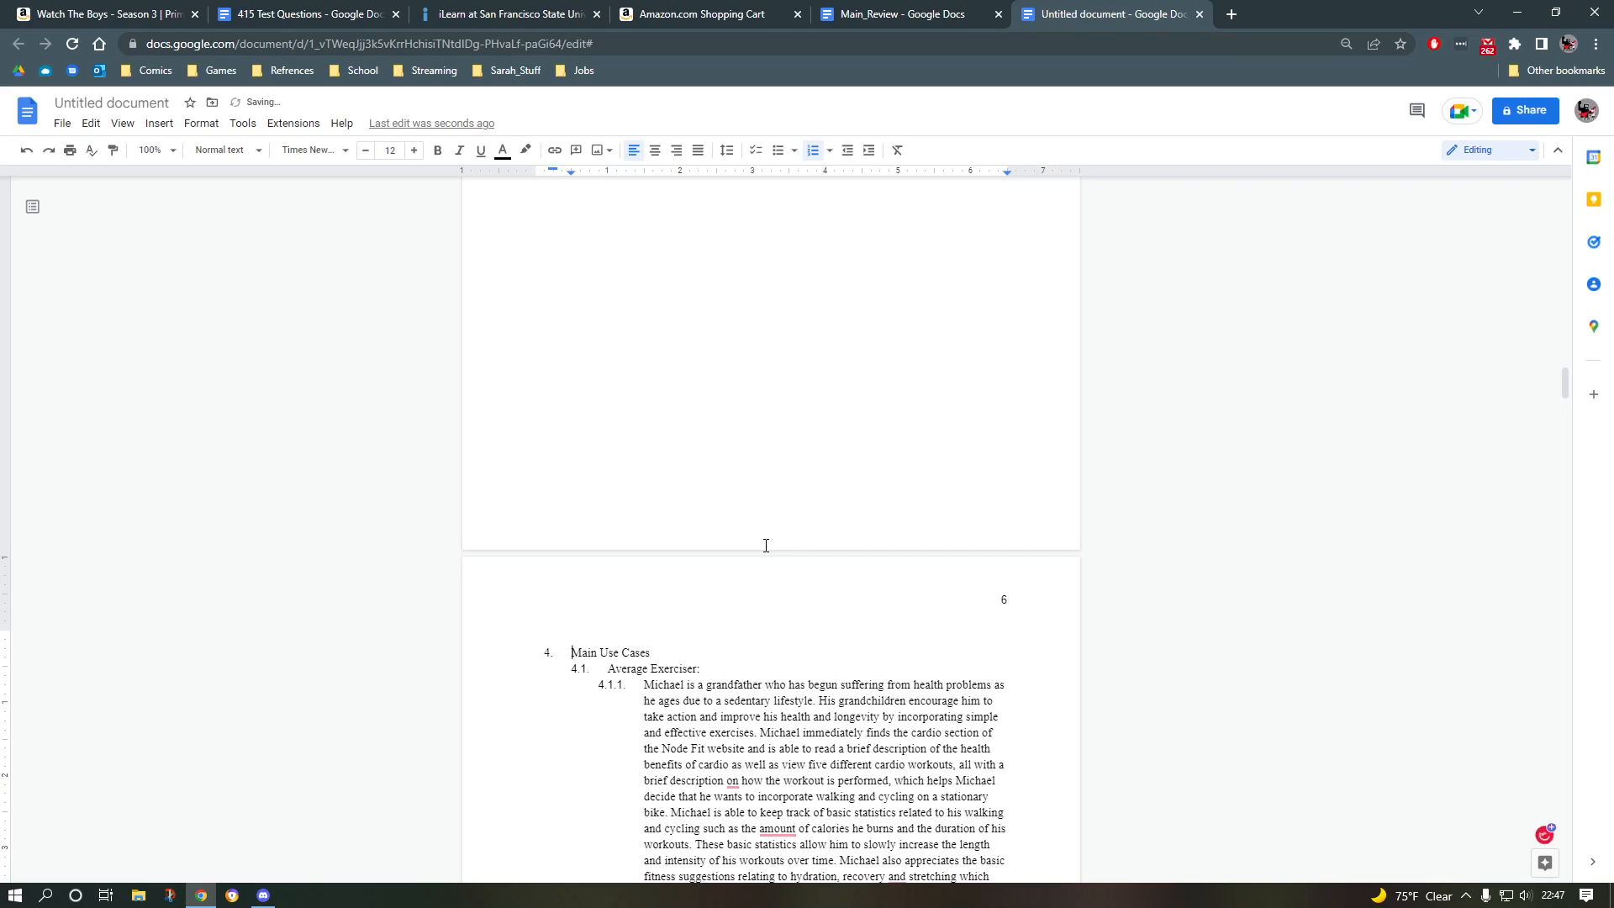
pyautogui.hotkey('shift', 'End')
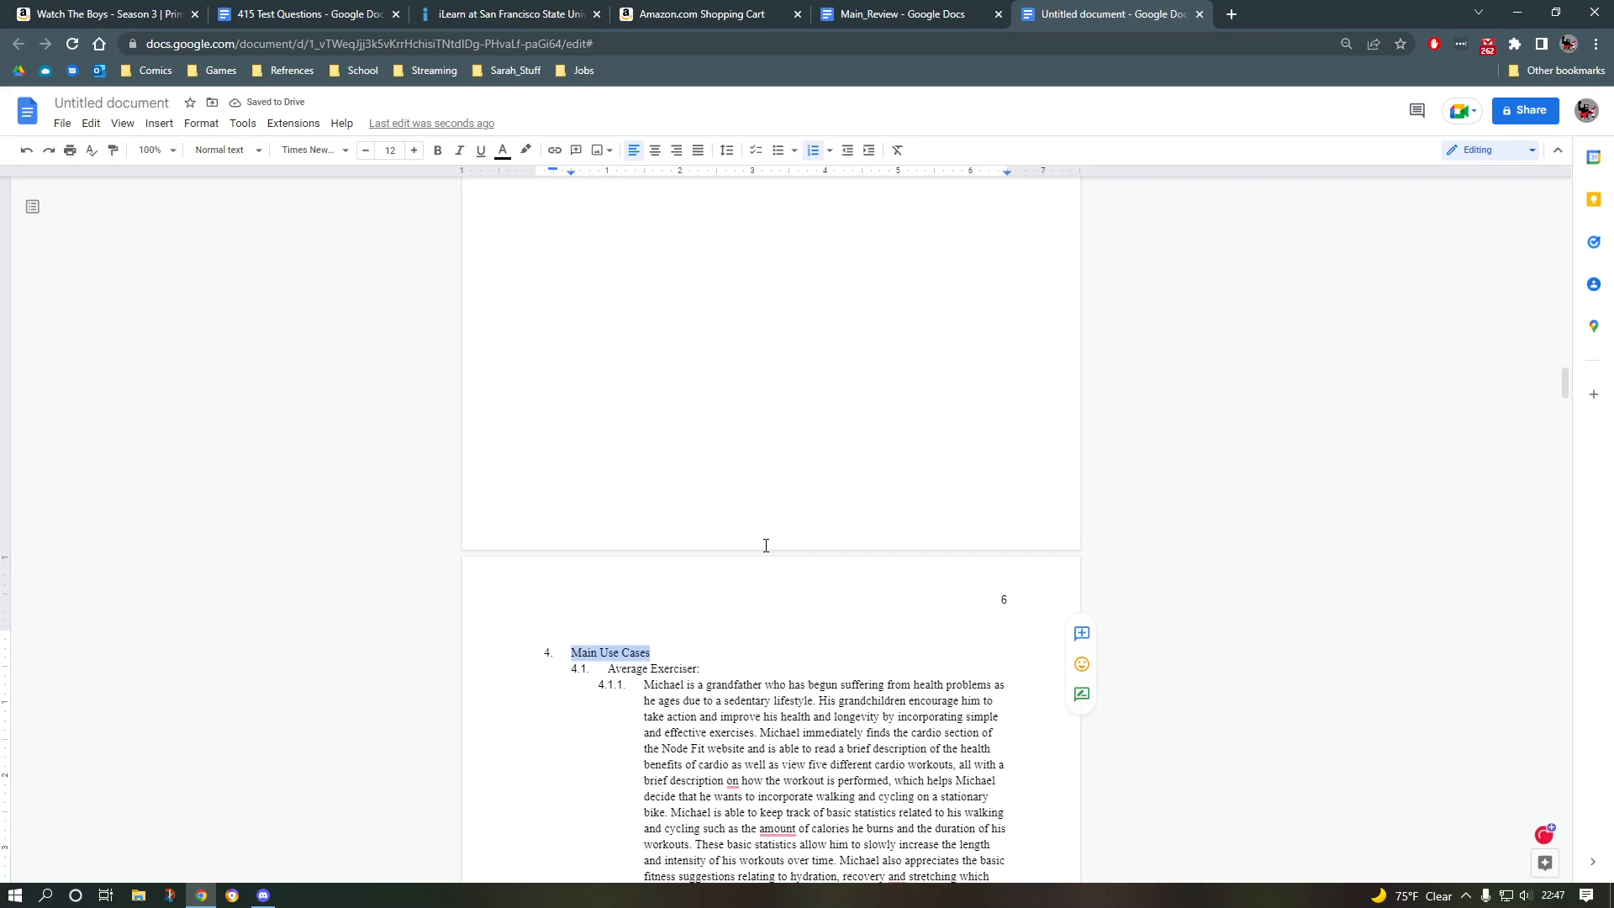
pyautogui.hotkey('ctrl', 'alt', '1')
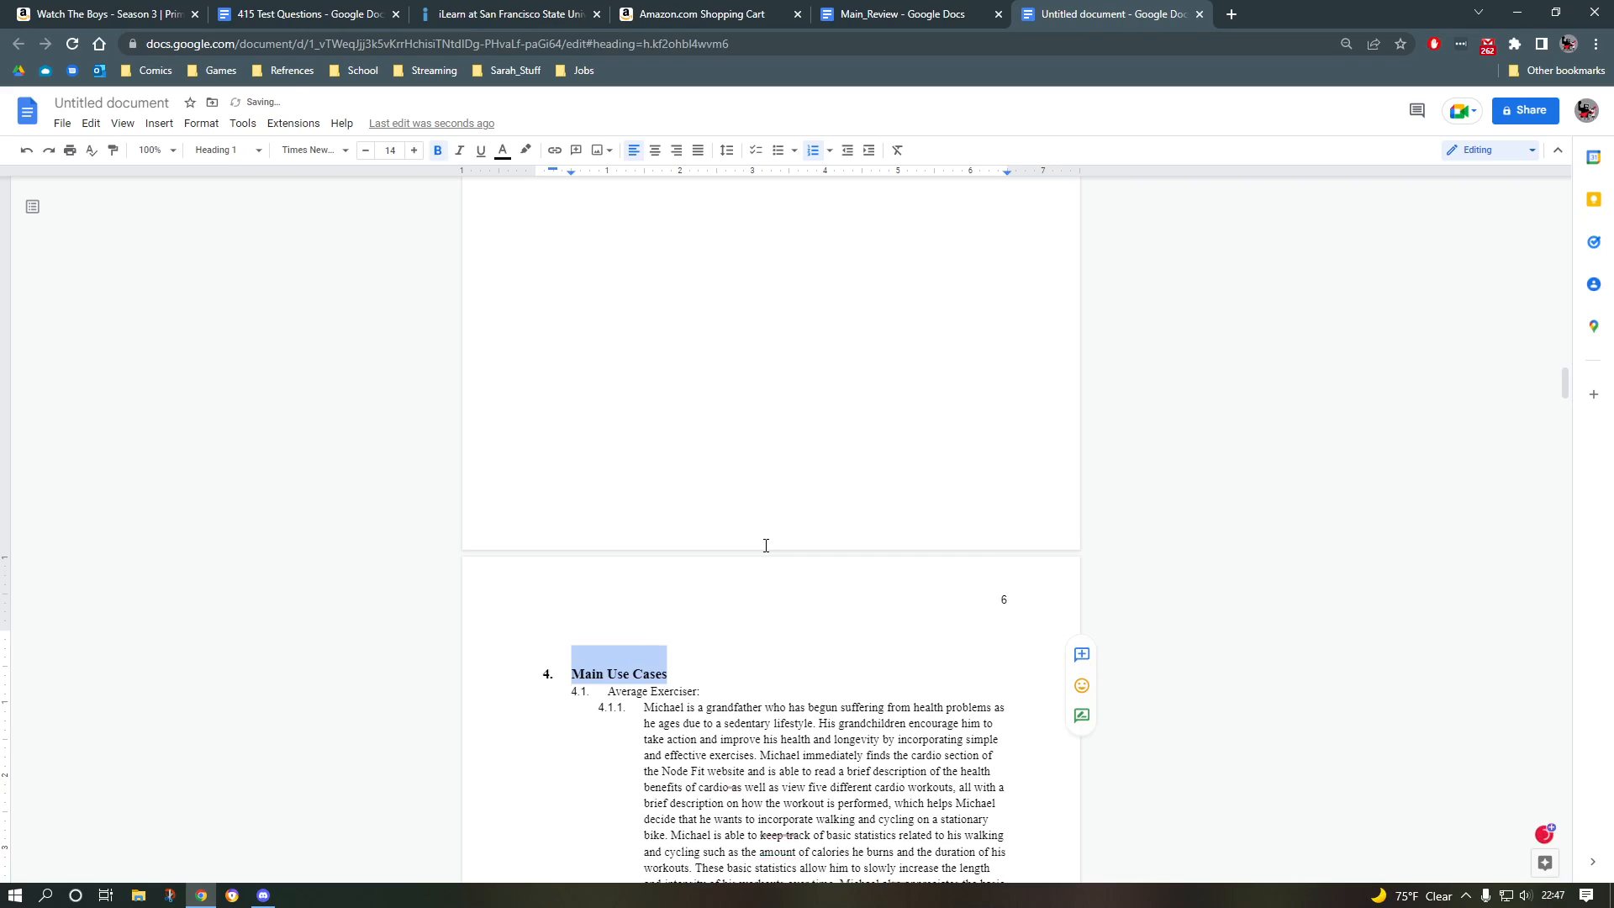
# Step: Format the first "Average Exerciser:" line, item 4.1, as Heading 2
pyautogui.press('Down')
pyautogui.press('End')
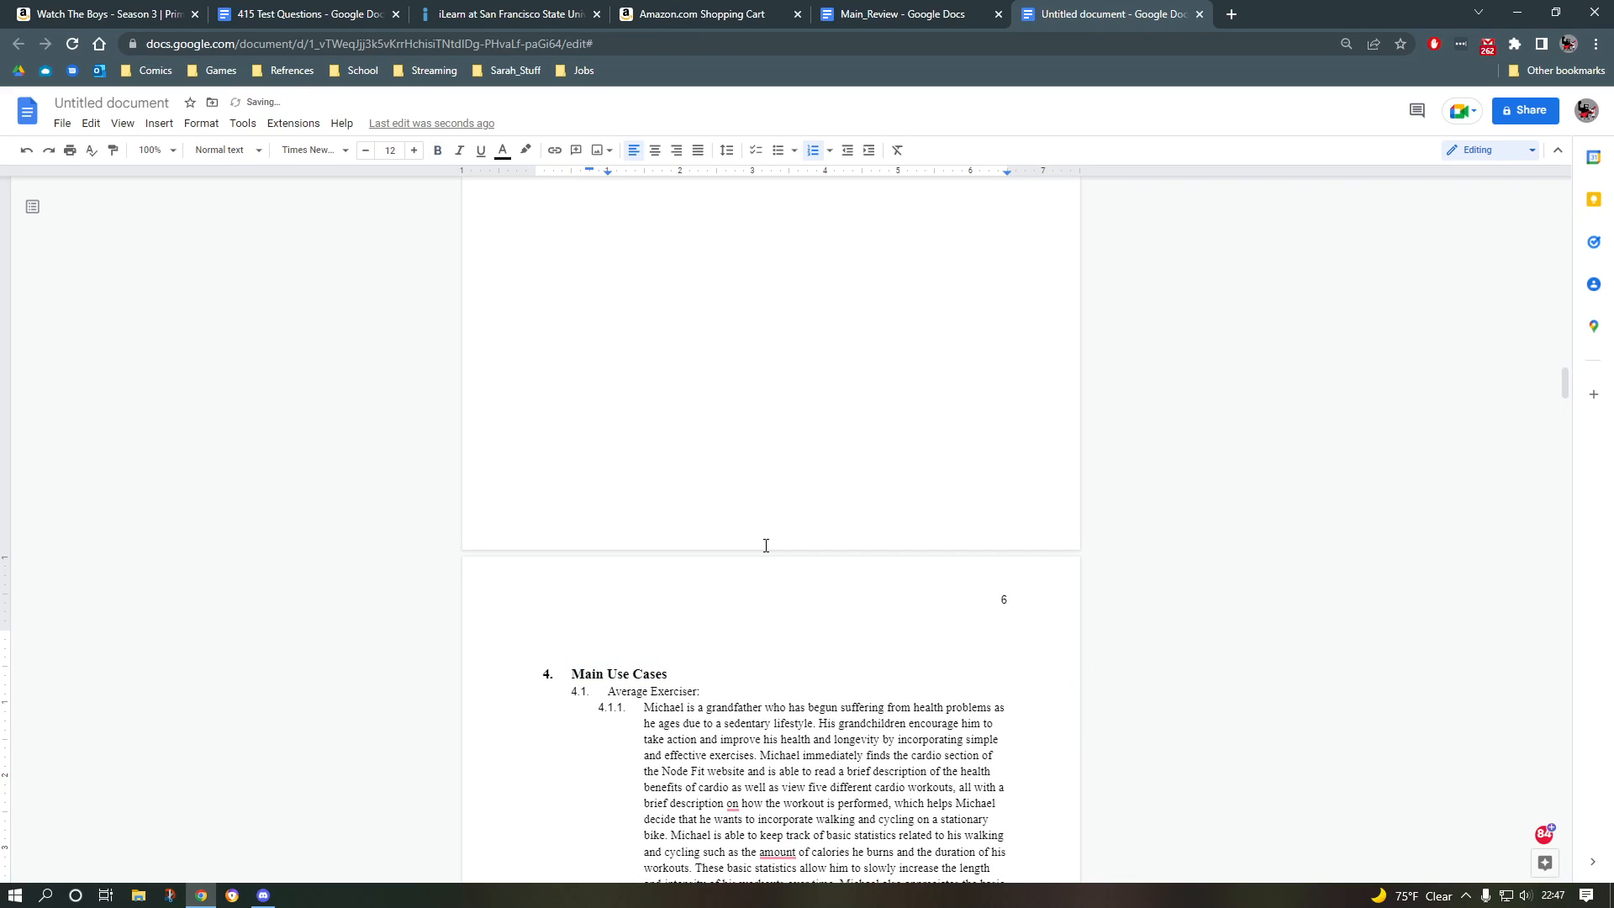
pyautogui.hotkey('shift', 'Home')
pyautogui.hotkey('ctrl', 'alt', '2')
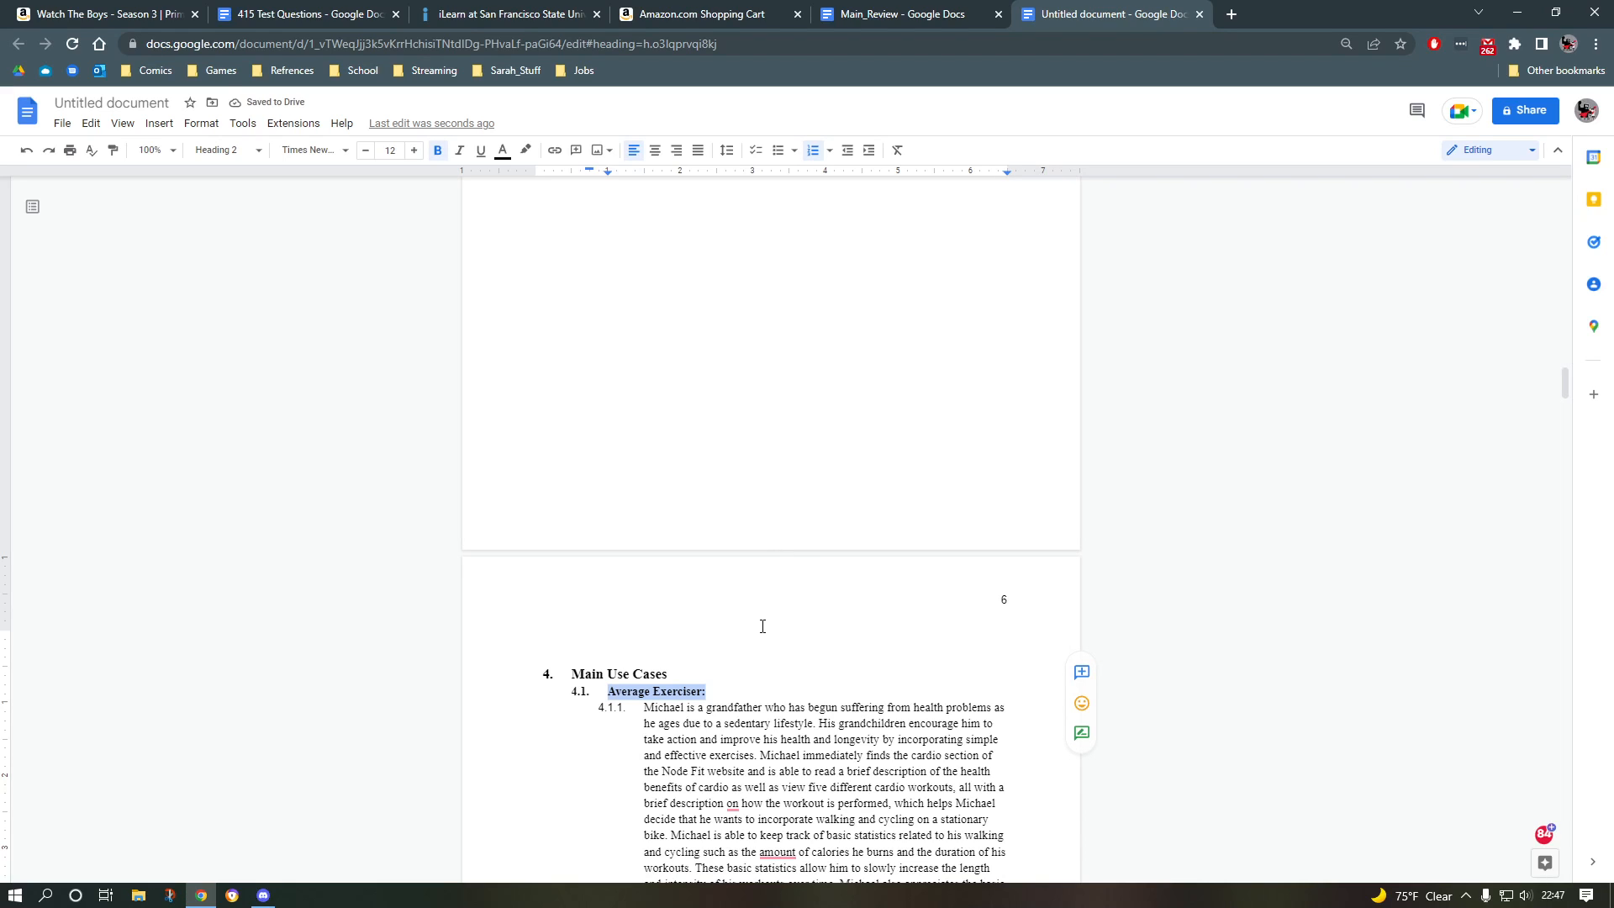
pyautogui.scroll(-2, 761, 623)
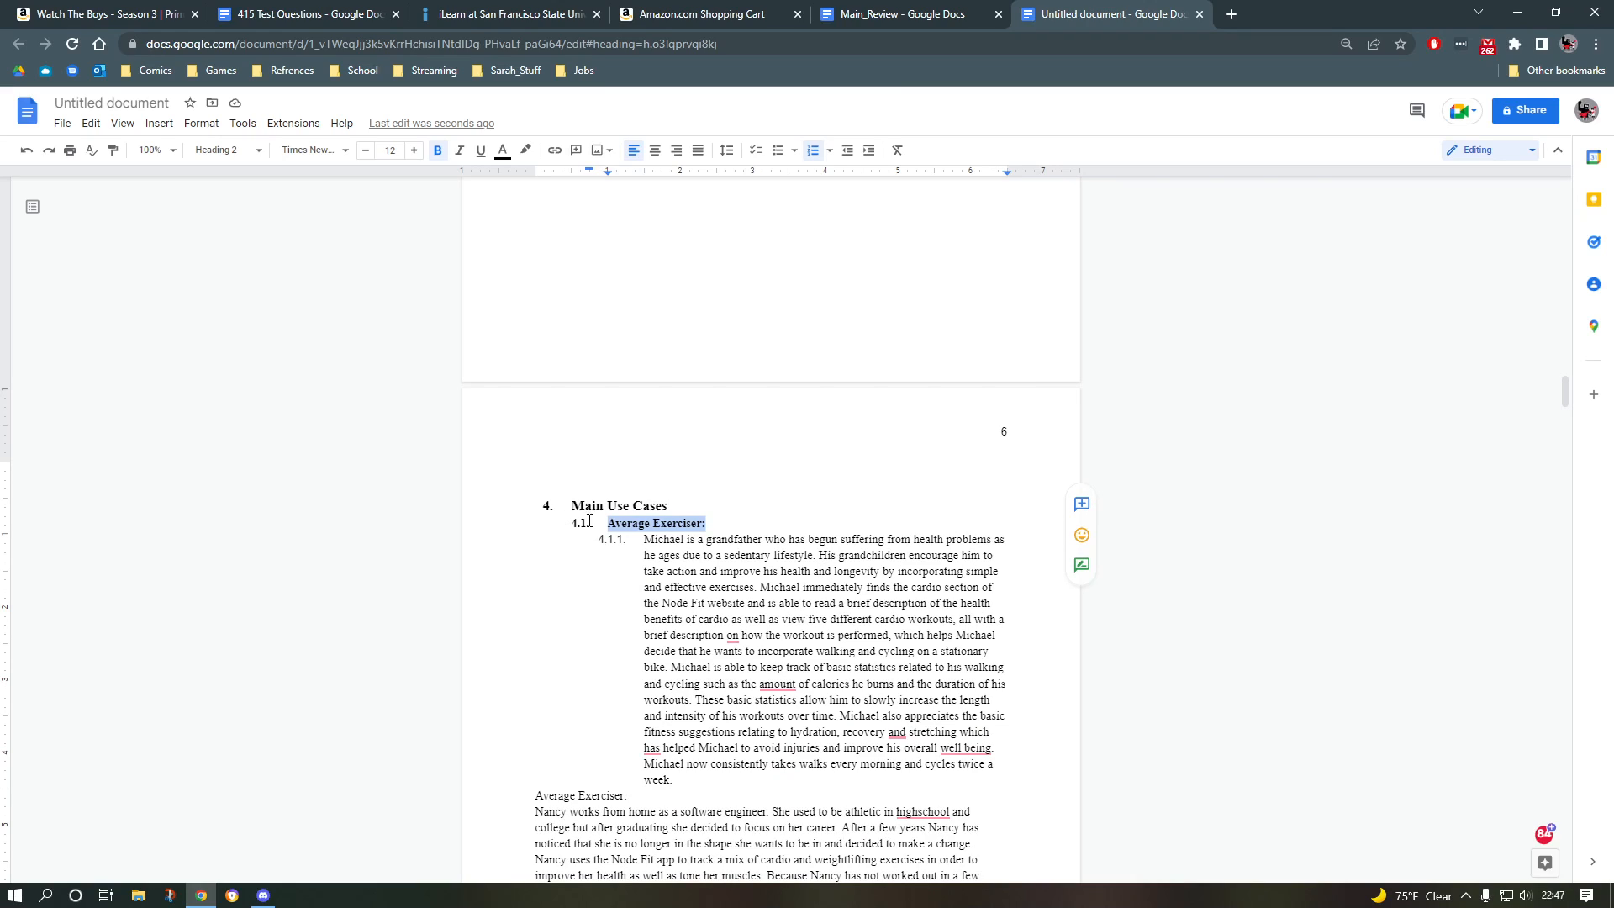
pyautogui.moveTo(571, 505); pyautogui.dragTo(680, 499)
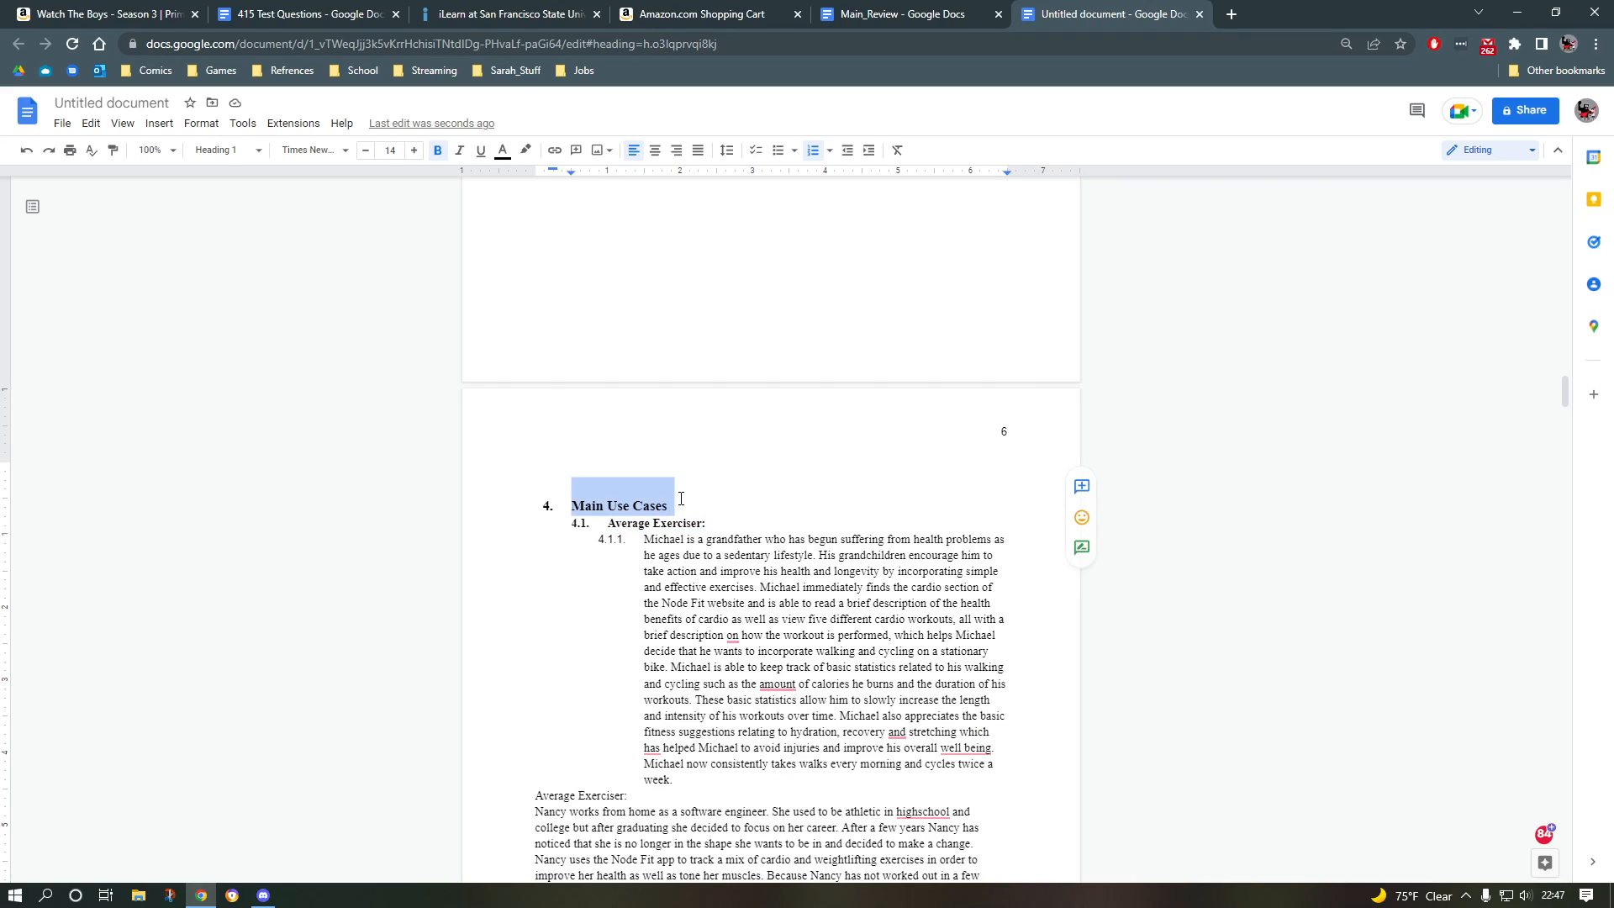
pyautogui.click(592, 502)
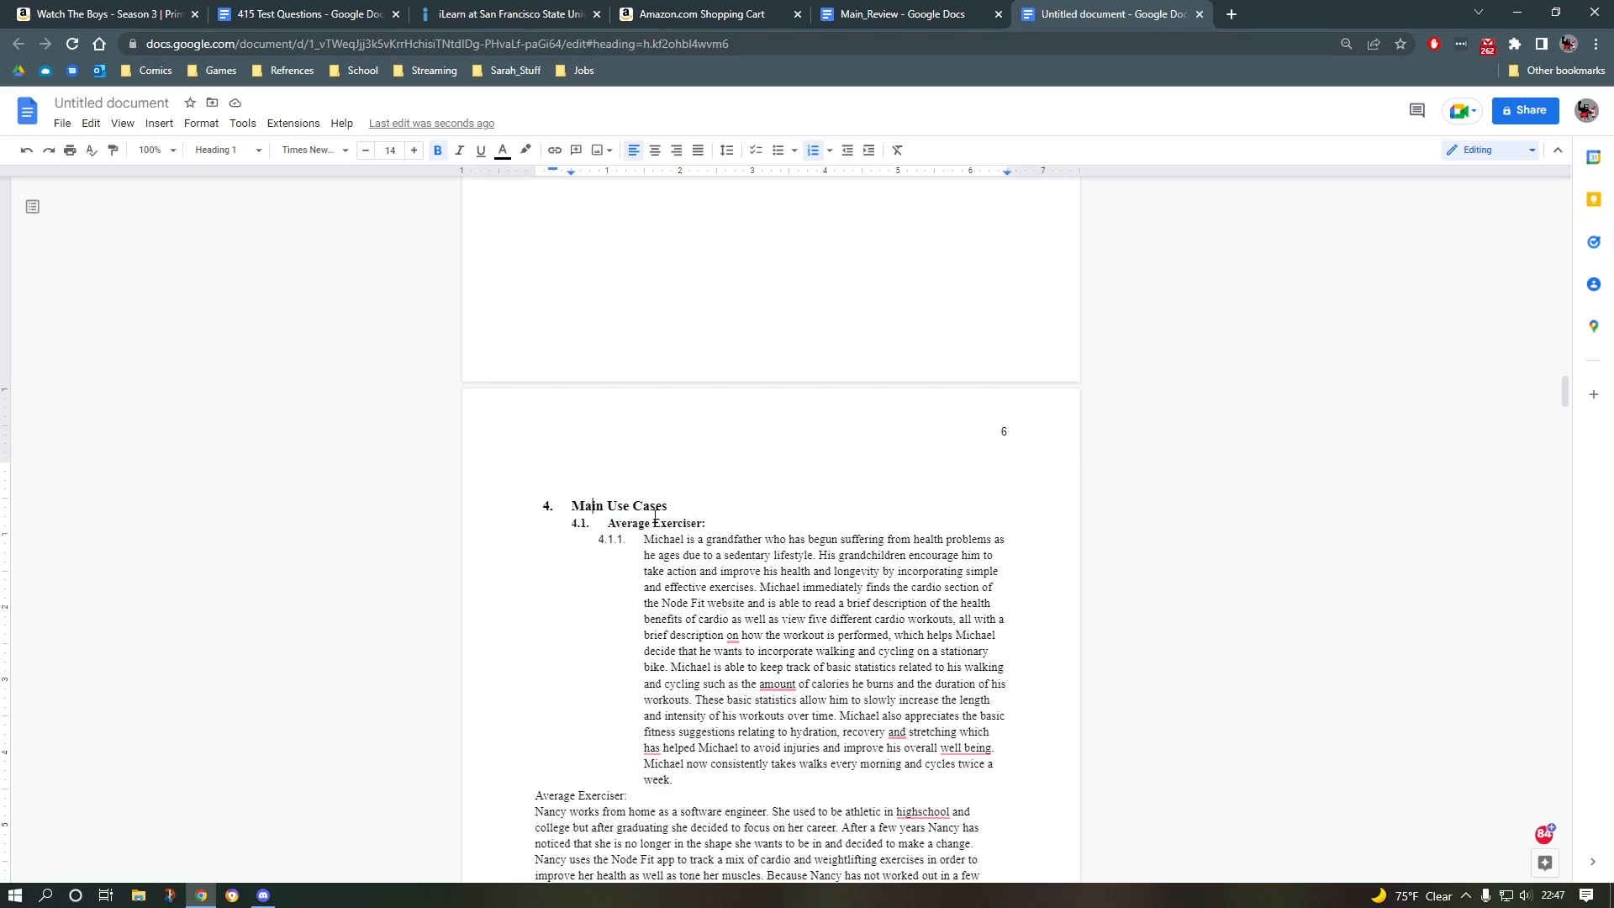
# Step: Turn the second "Average Exerciser:" line into list item 4.1.2 and format it as Heading 2
pyautogui.click(696, 779)
pyautogui.press('Return')
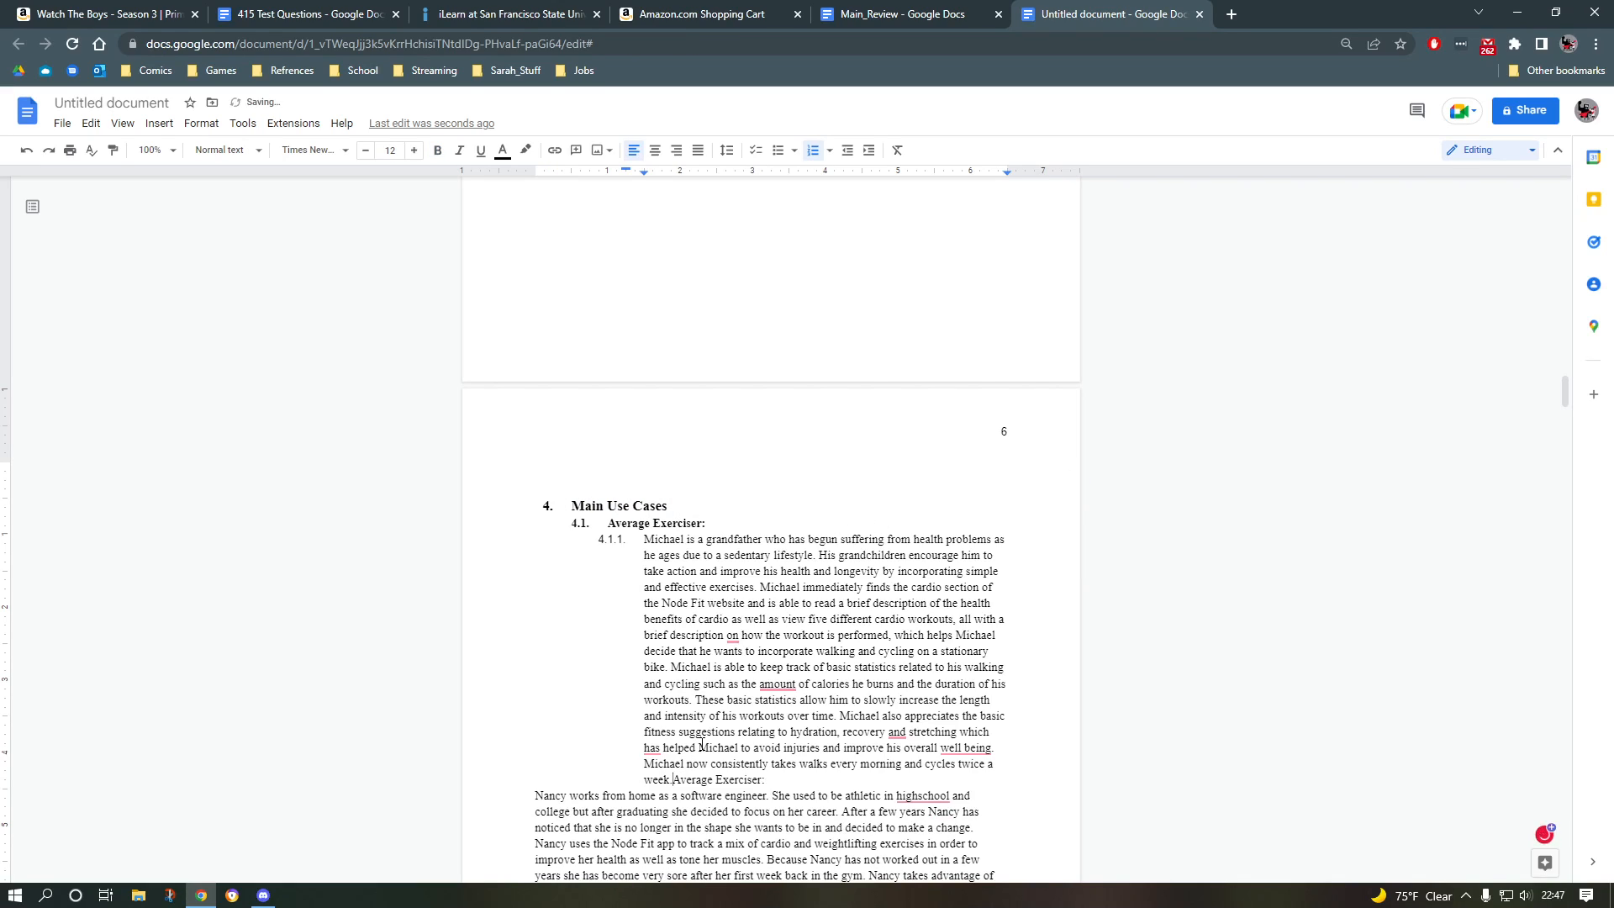
pyautogui.press('Delete')
pyautogui.hotkey('shift', 'End')
pyautogui.hotkey('ctrl', 'alt', '2')
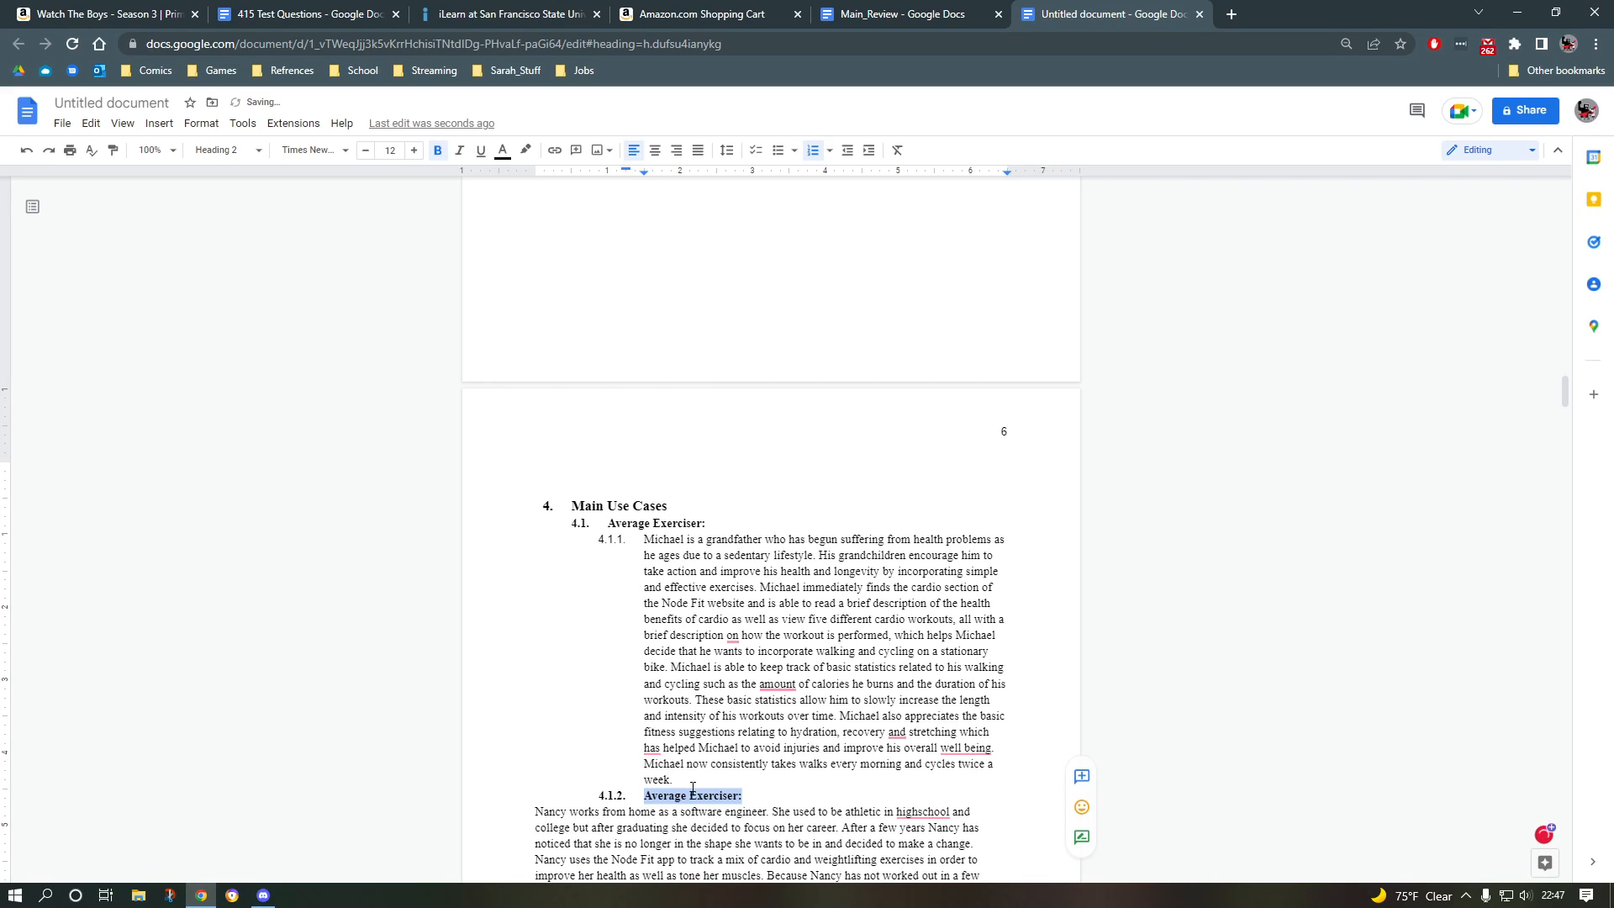
# Step: Insert a page break below the last history entry on page 2 to create a blank page 3
pyautogui.scroll(20, 743, 626)
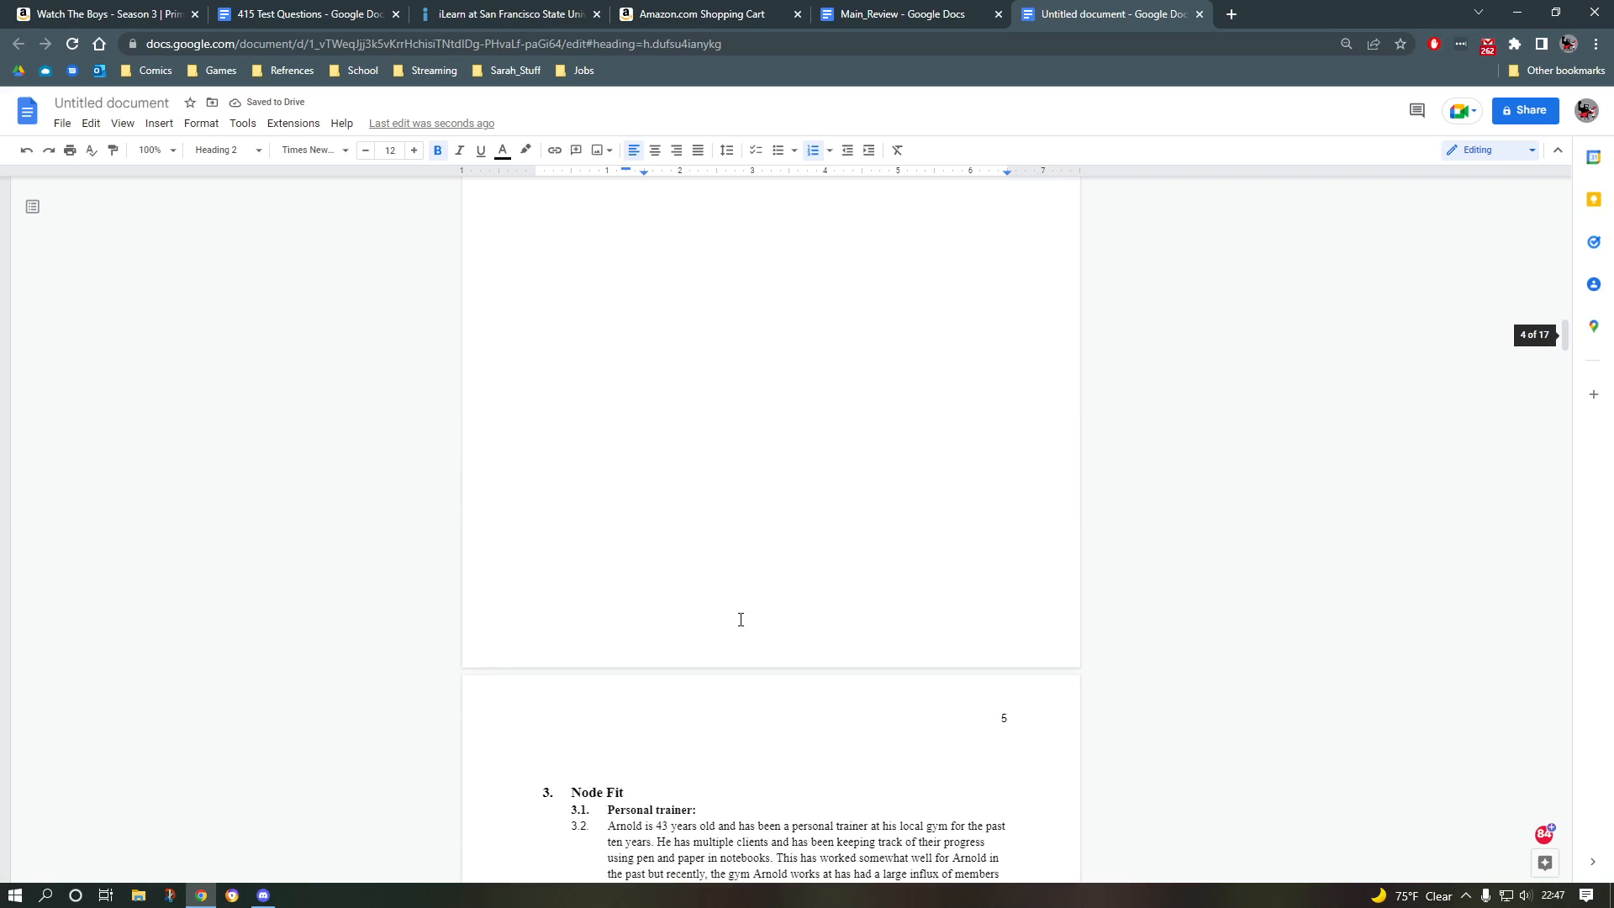
pyautogui.scroll(20, 740, 617)
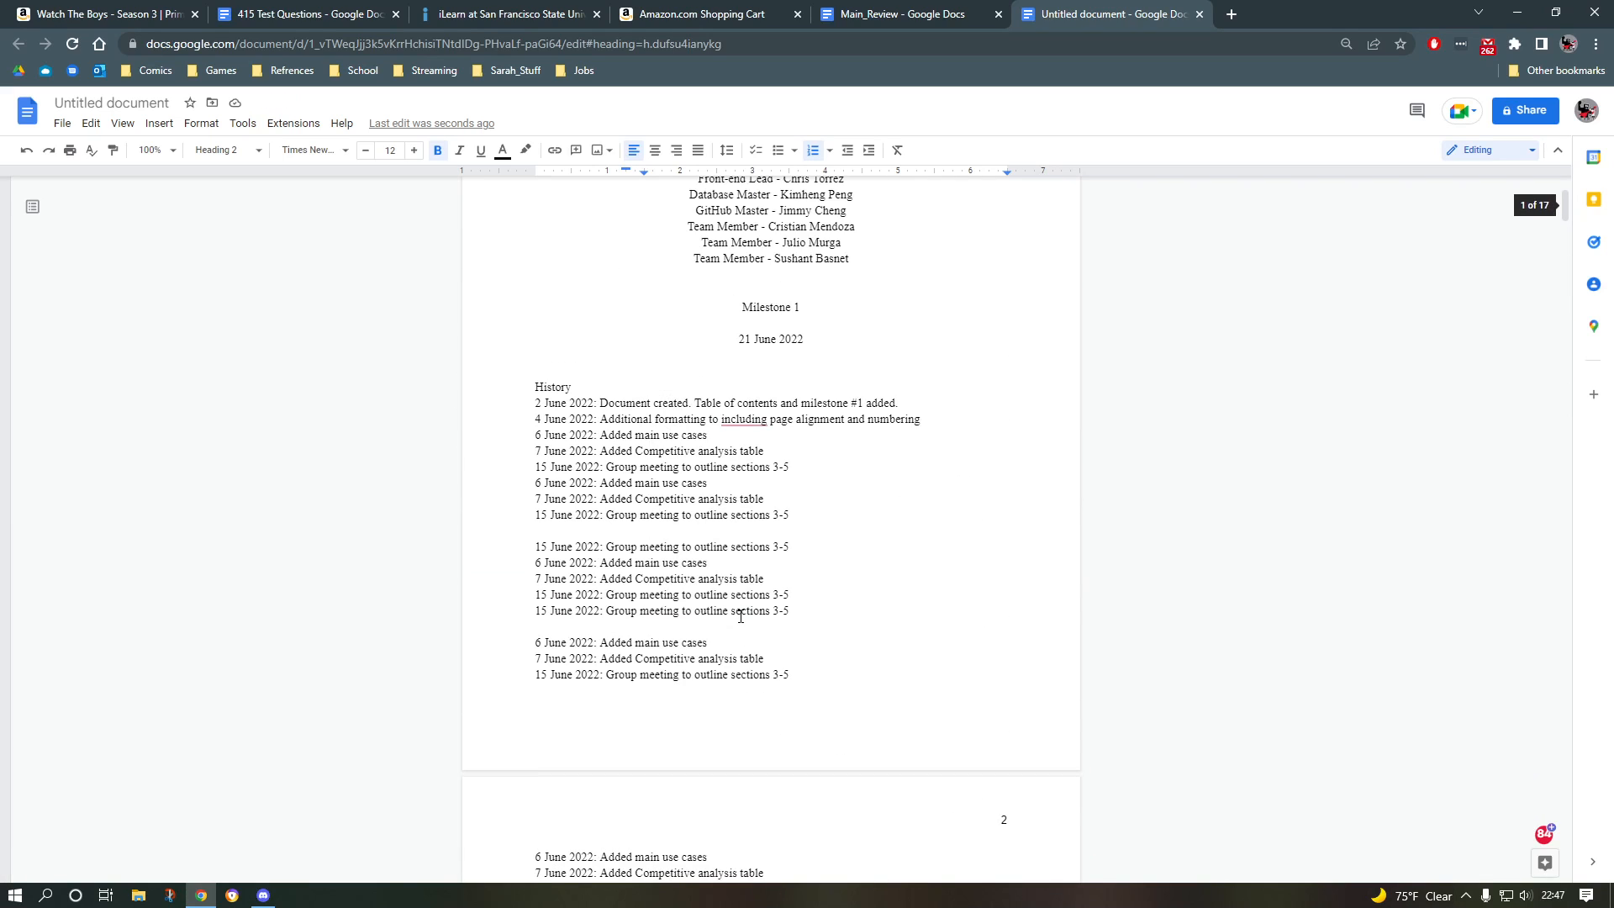
pyautogui.scroll(-10, 741, 618)
pyautogui.click(713, 432)
pyautogui.click(568, 436)
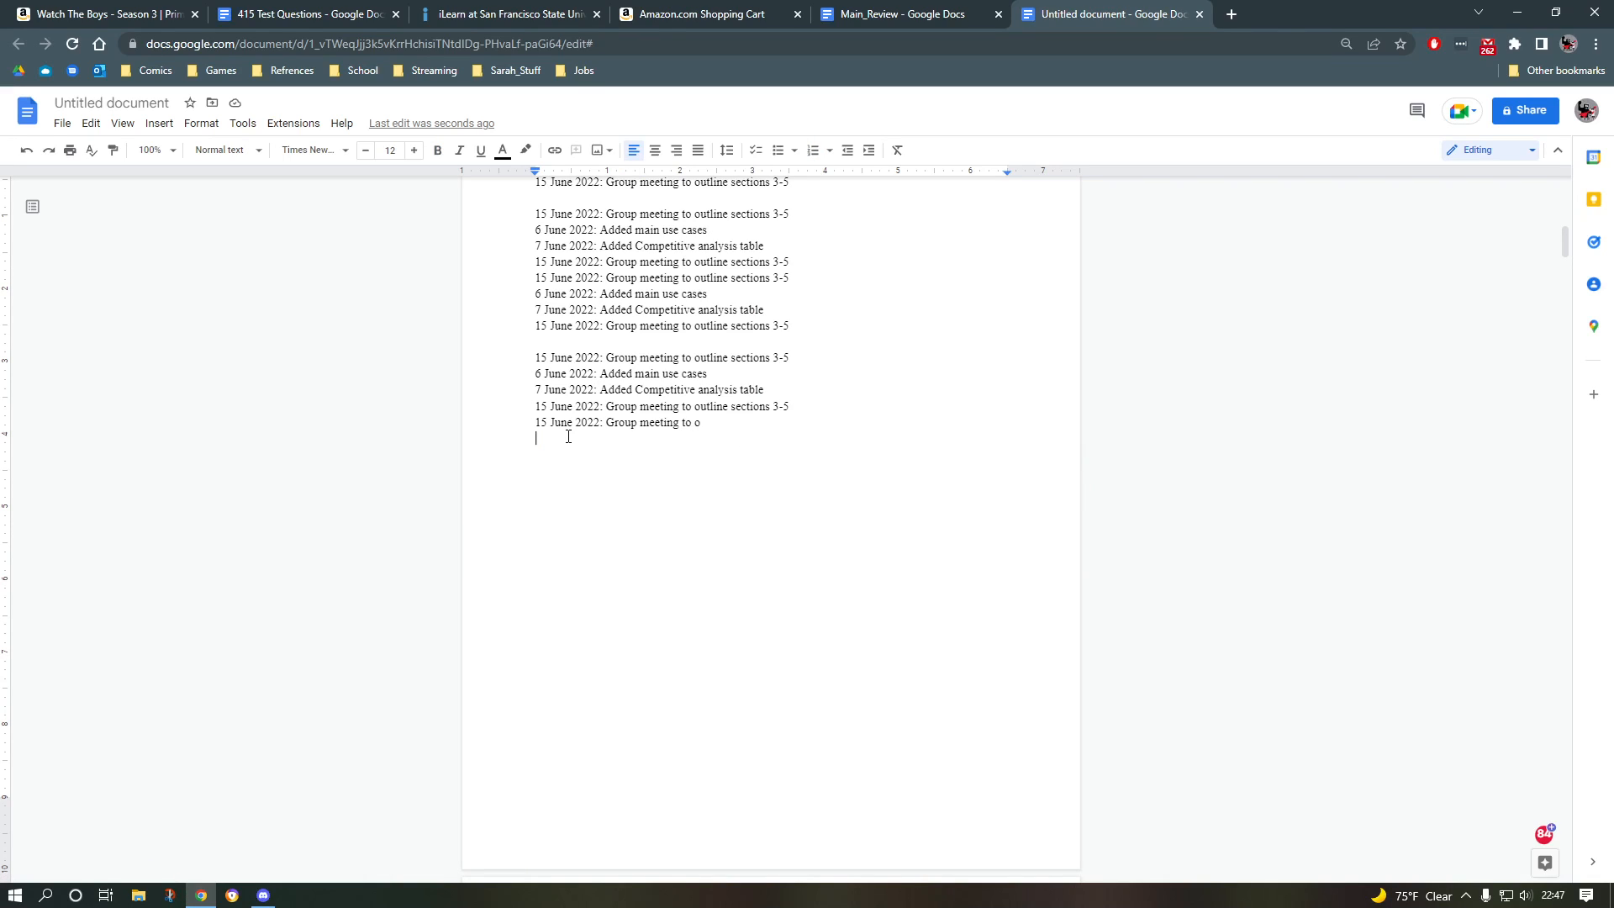
pyautogui.scroll(-2, 568, 436)
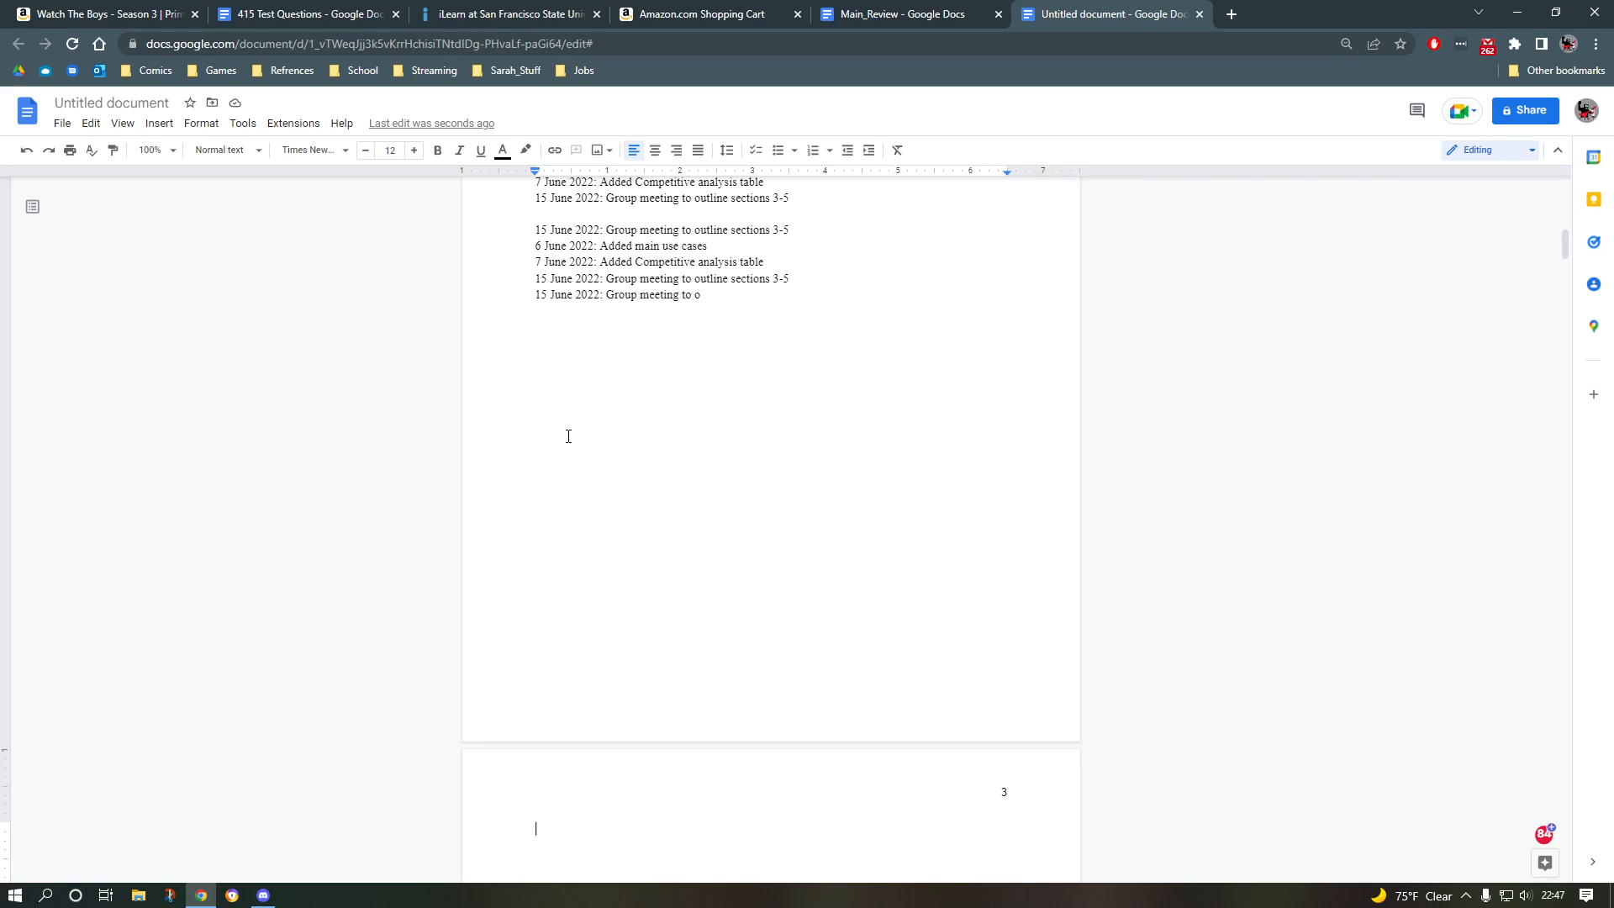
pyautogui.scroll(-6, 569, 437)
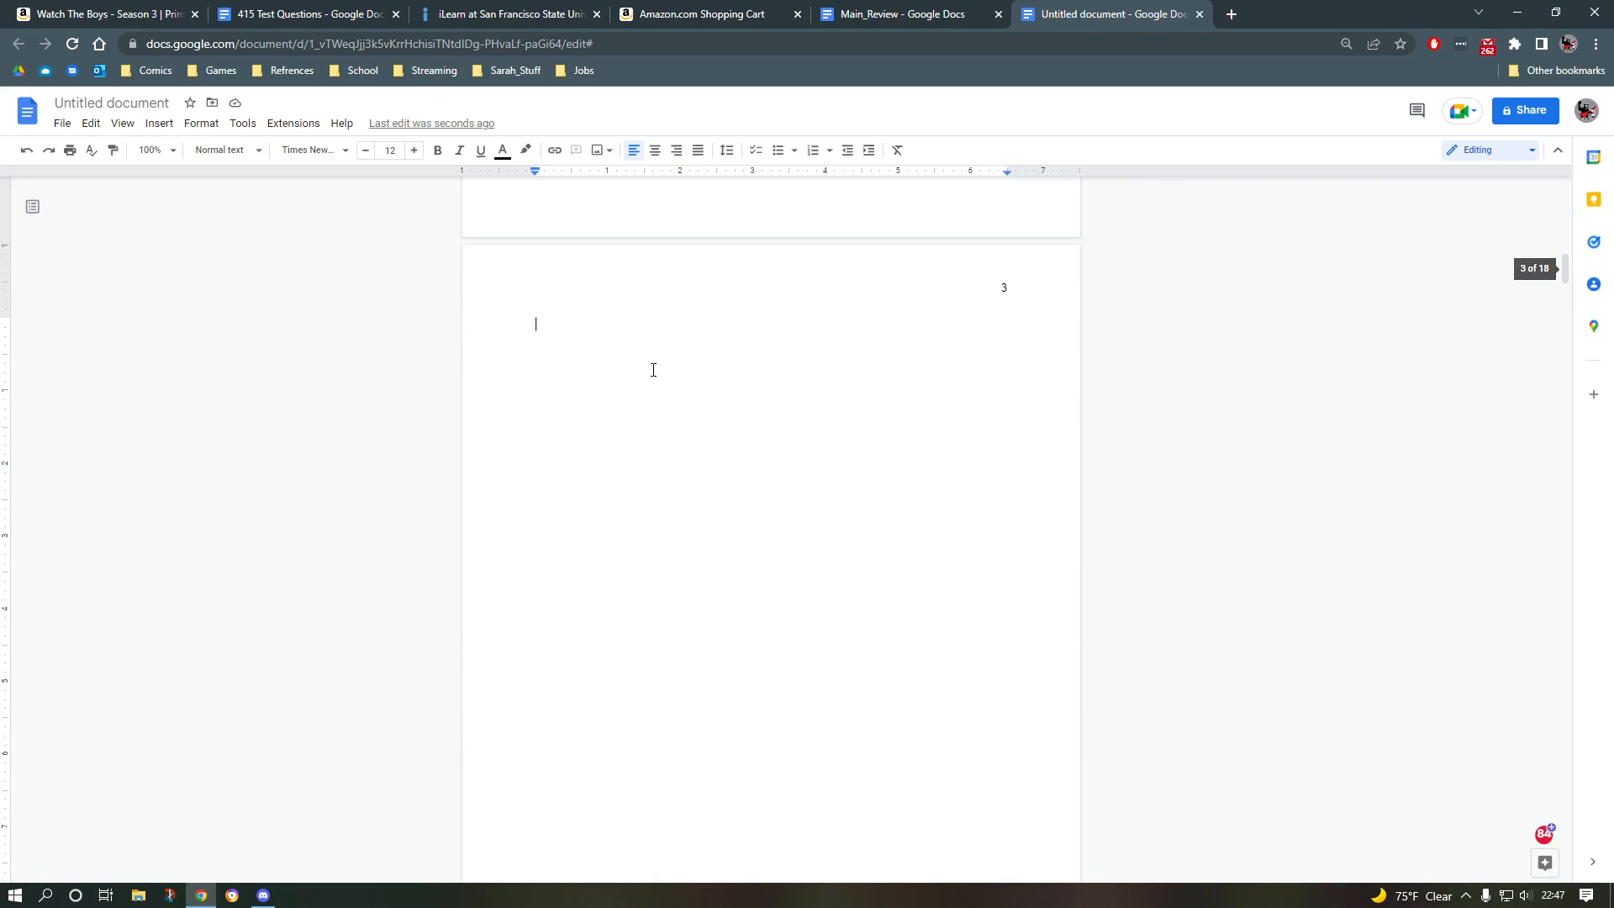
# Step: Insert a table of contents with page numbers on the blank page 3
pyautogui.click(157, 124)
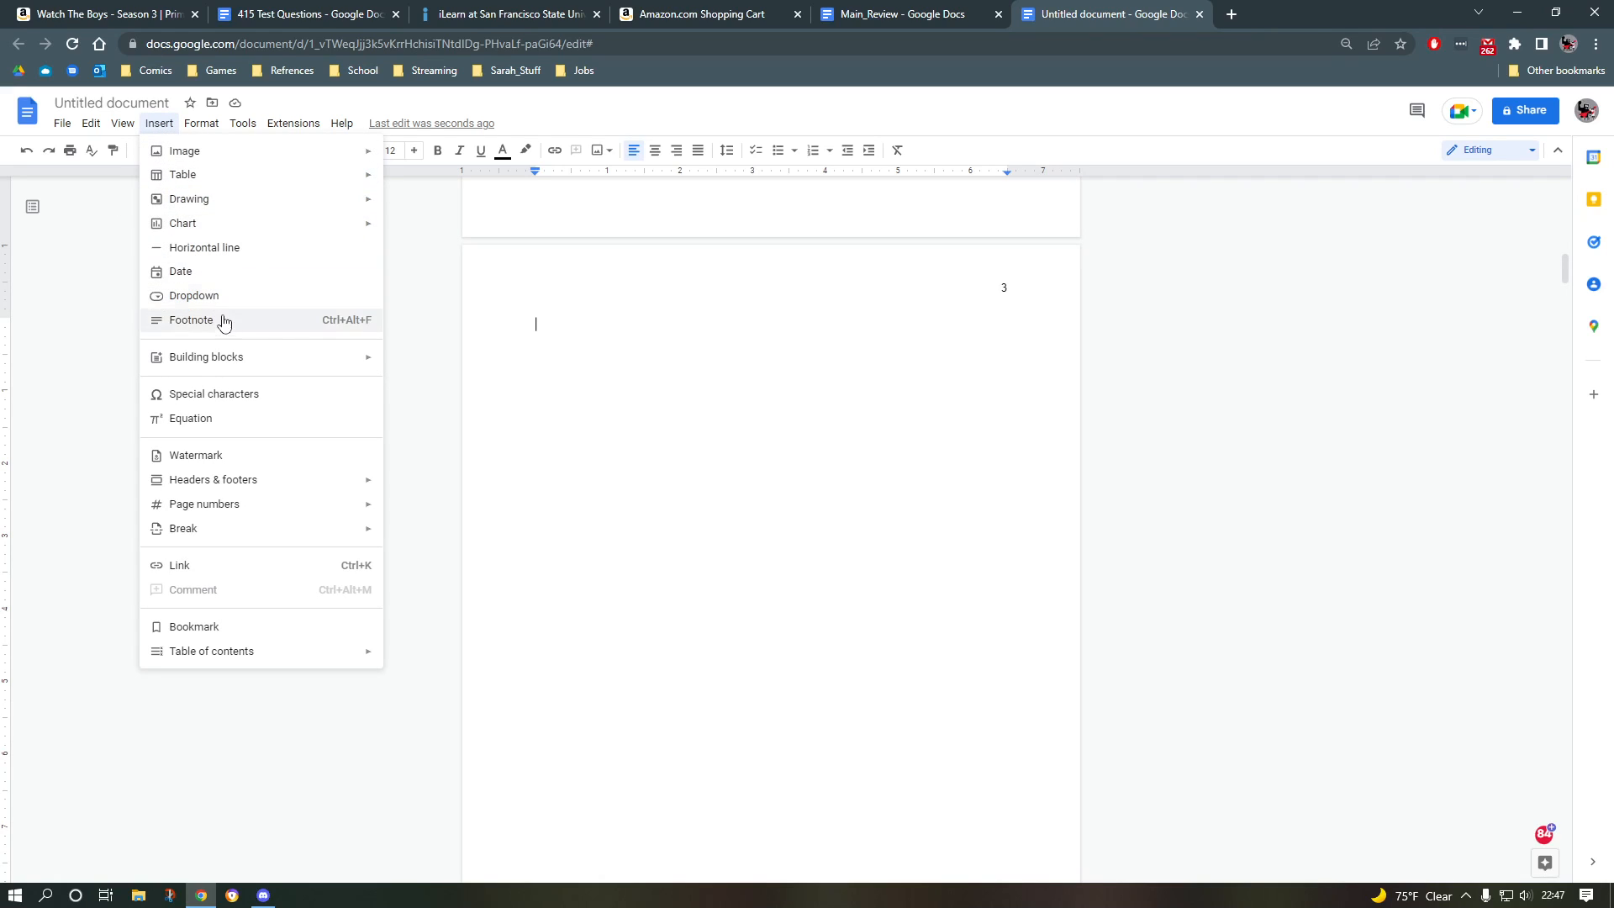
pyautogui.moveTo(234, 653)
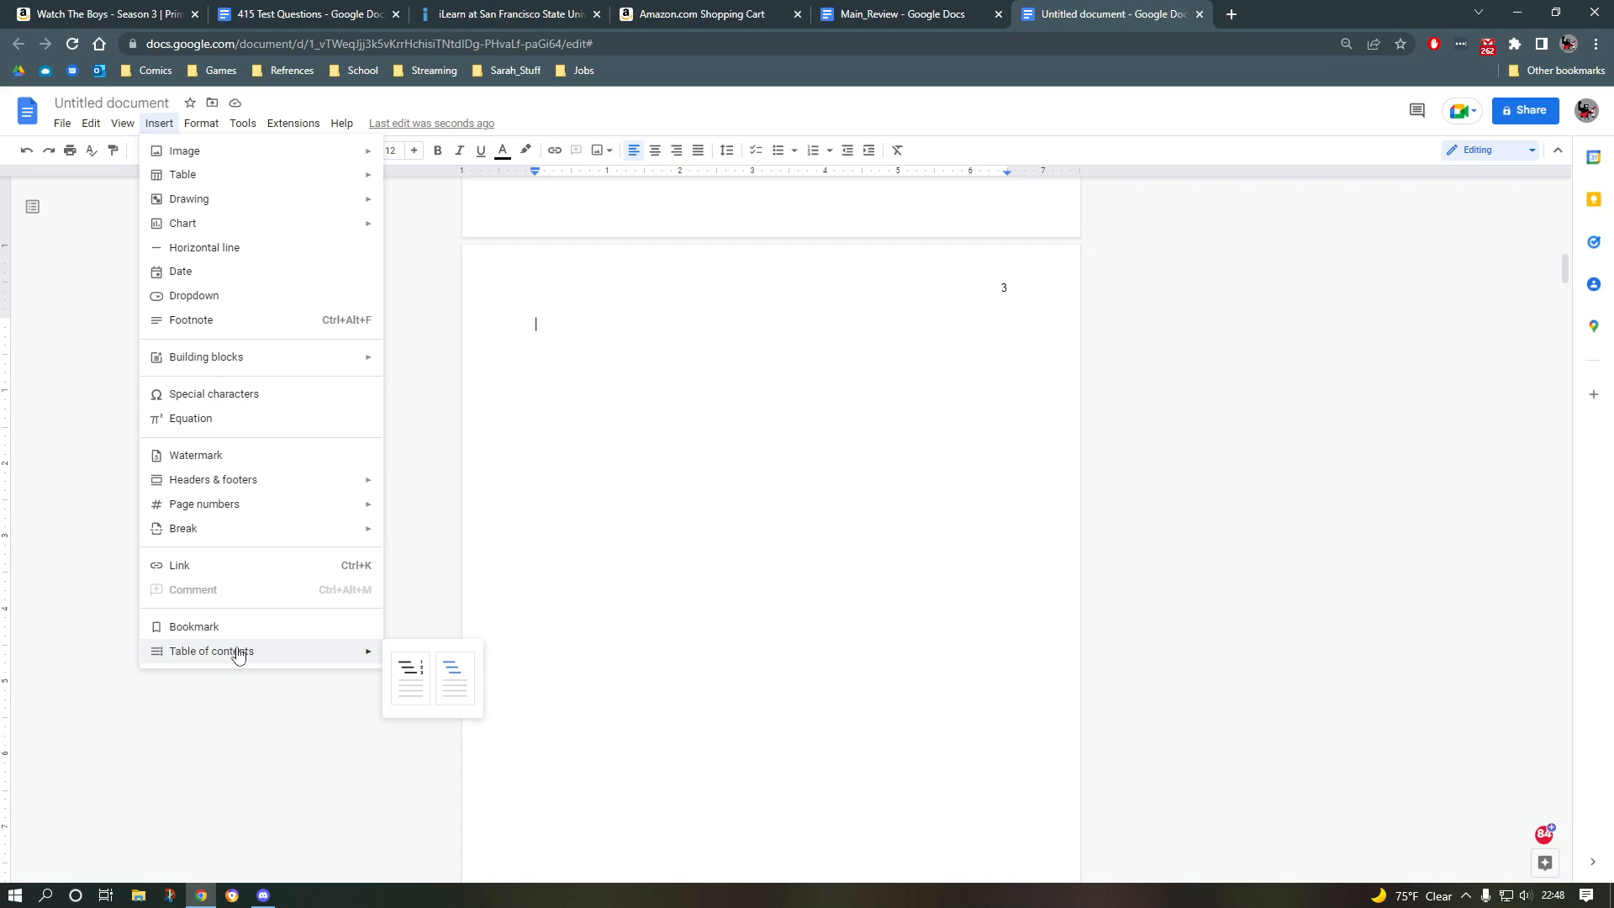
pyautogui.click(412, 689)
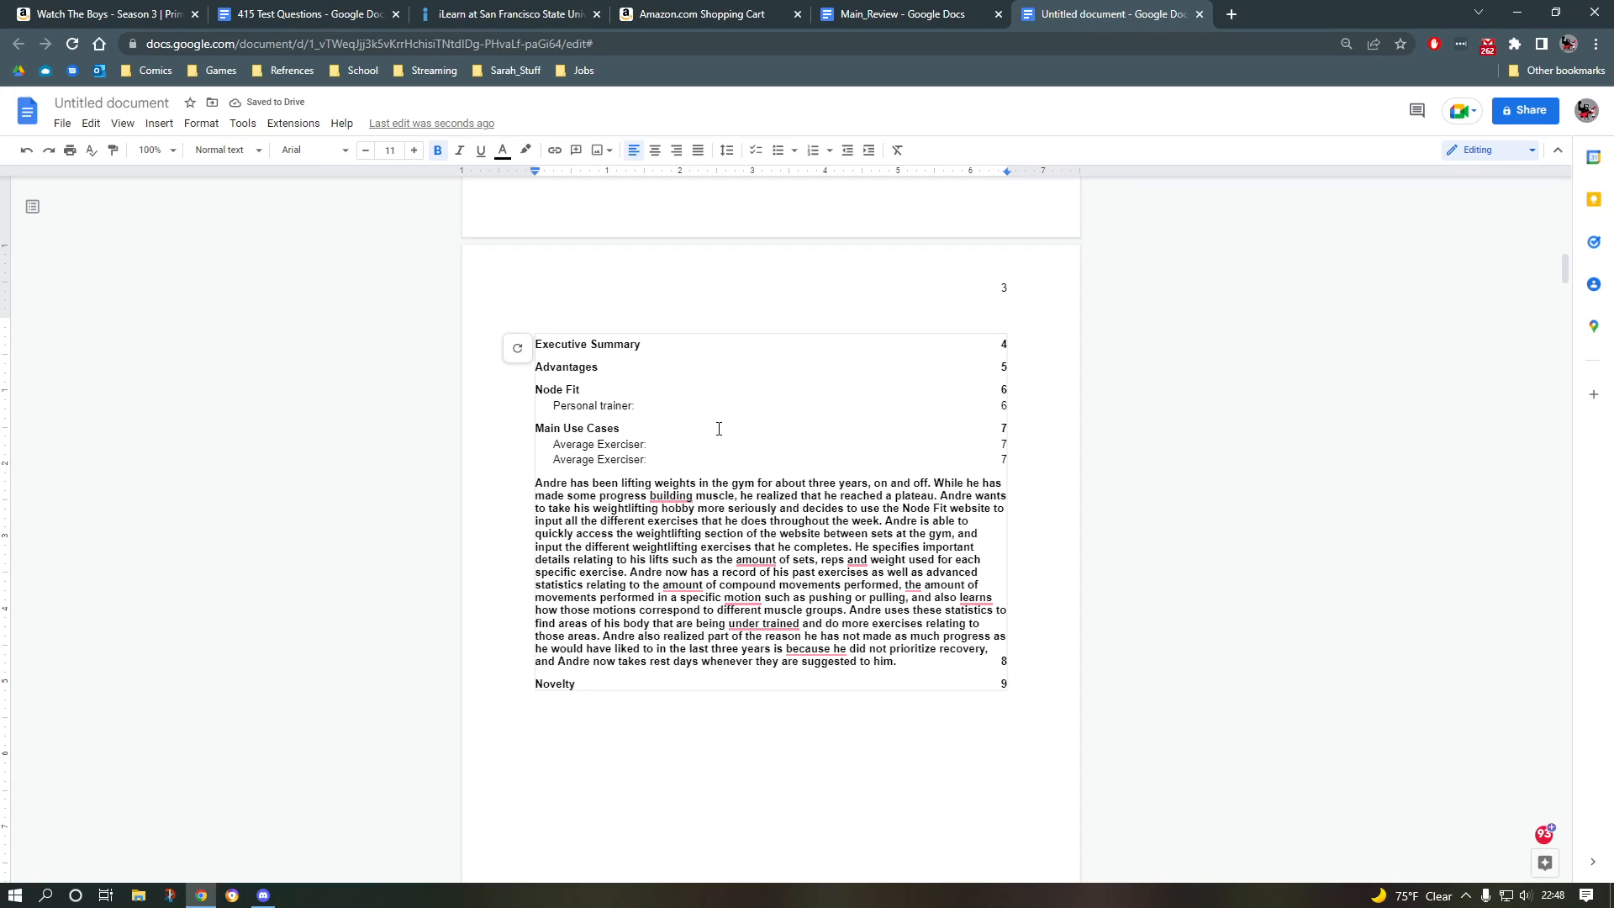
# Step: Inspect the table of contents entries and follow the long paragraph entry's link to its source text on page 8
pyautogui.click(600, 343)
pyautogui.click(638, 308)
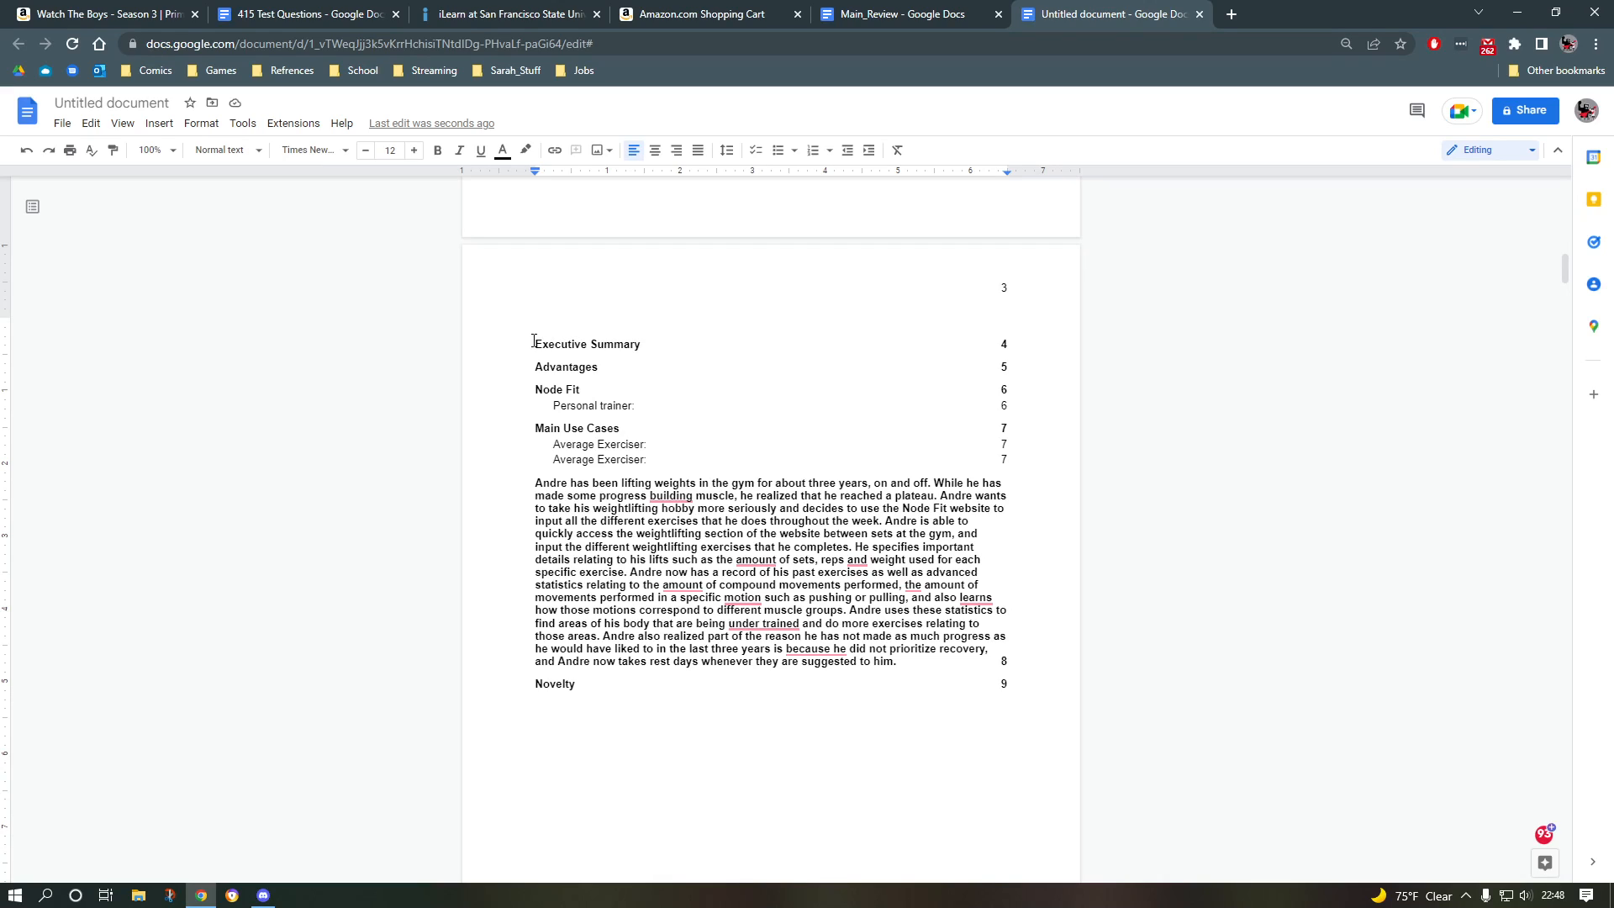
pyautogui.moveTo(534, 344); pyautogui.dragTo(640, 346)
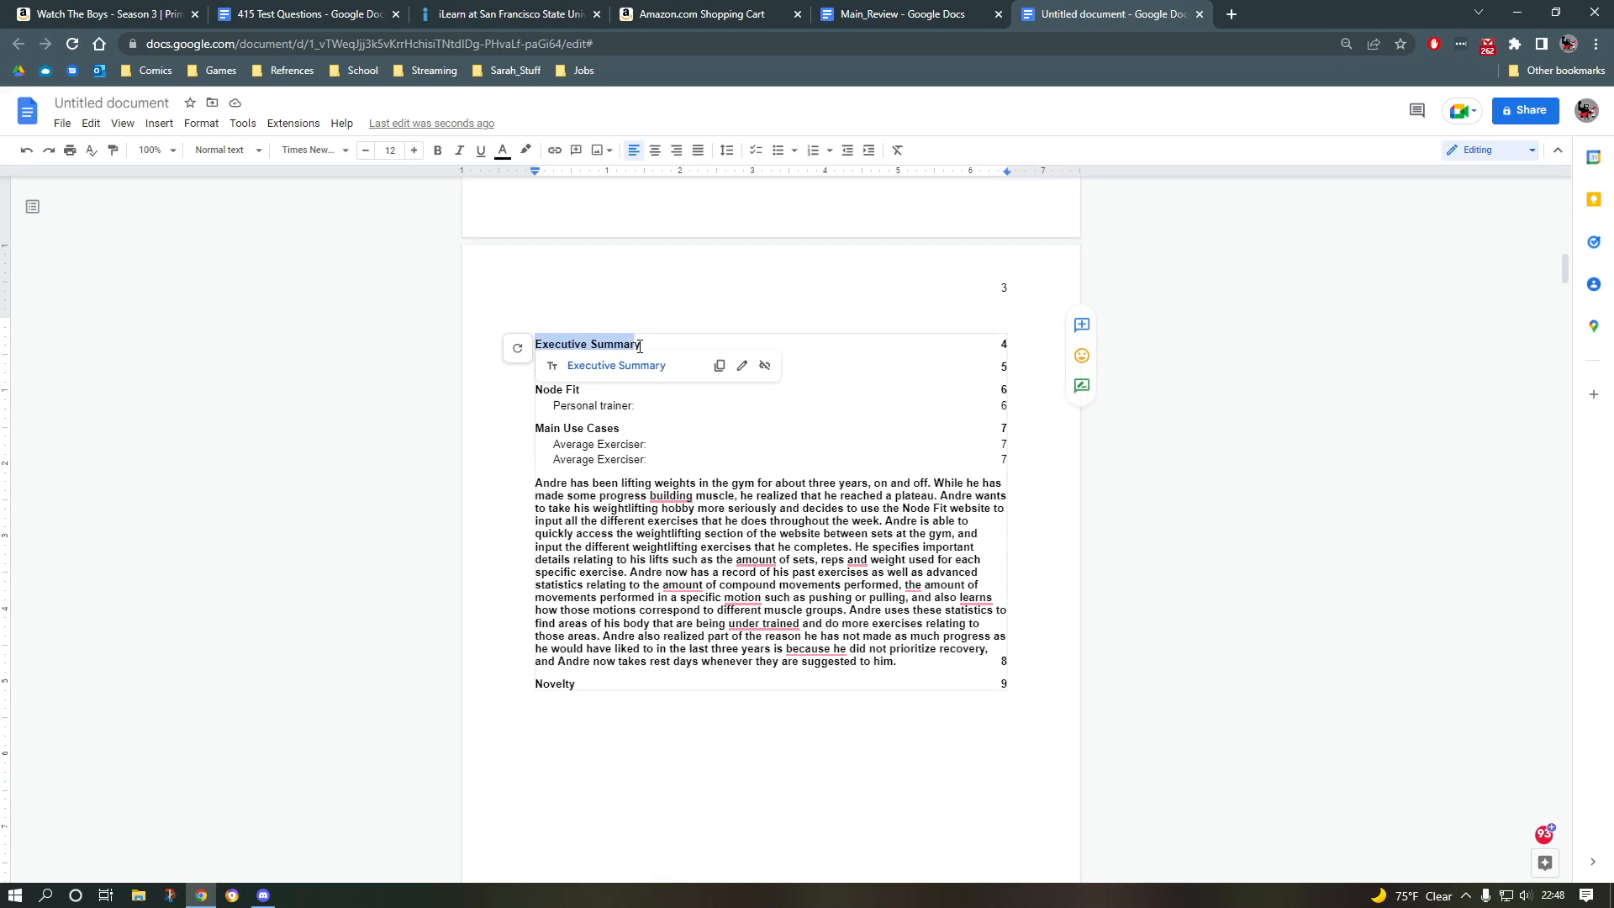
pyautogui.click(620, 307)
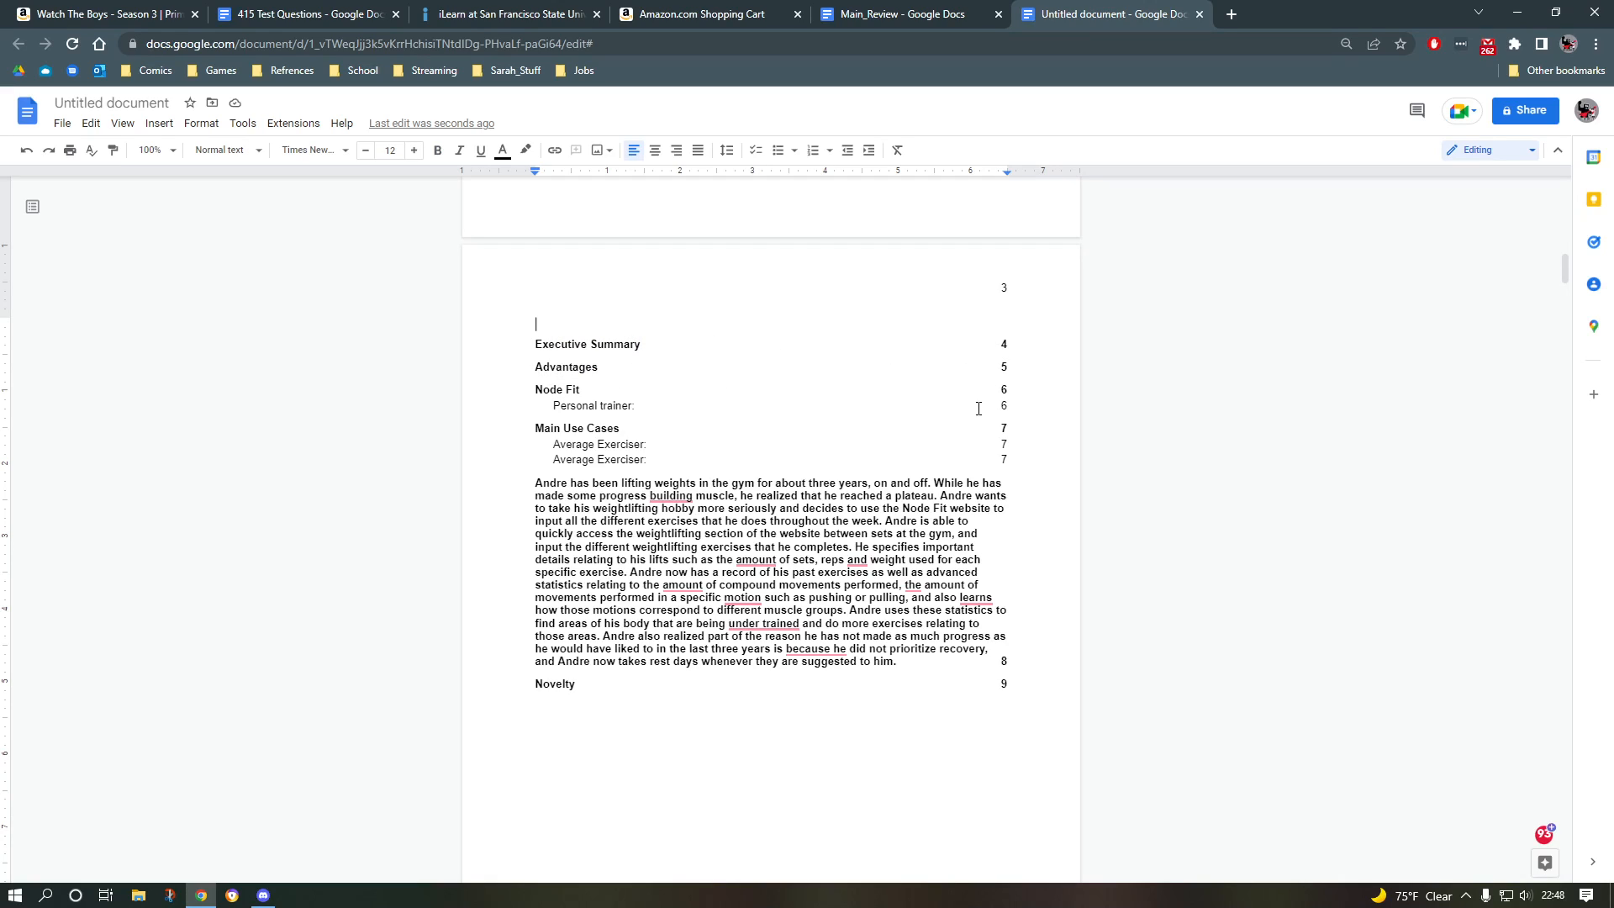
pyautogui.click(625, 484)
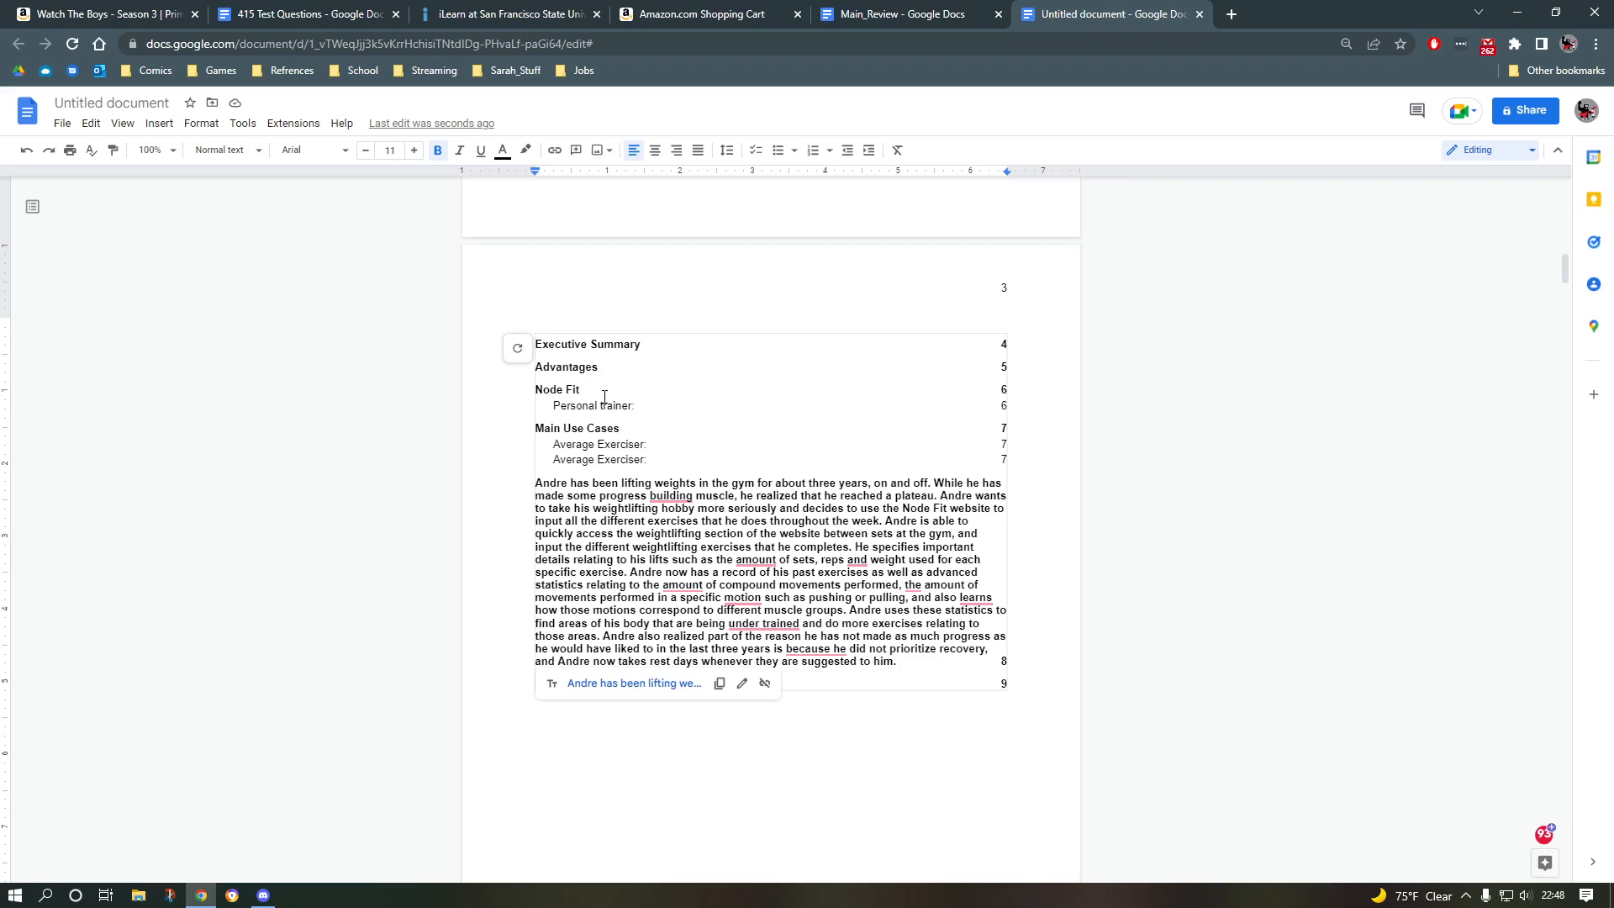
pyautogui.click(622, 682)
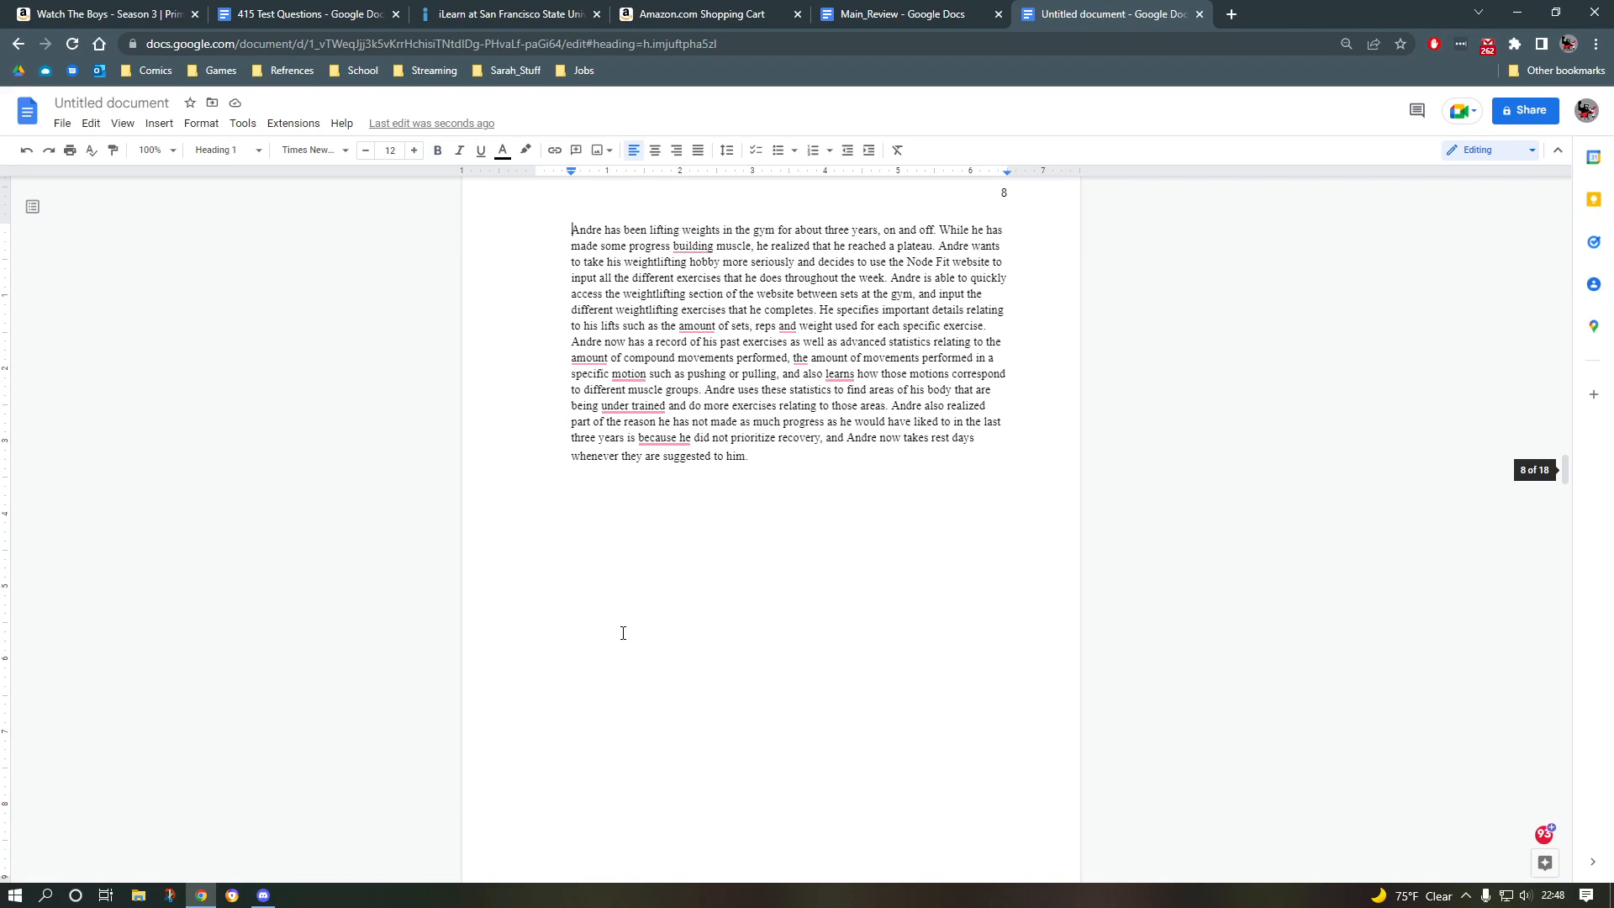
# Step: Turn the paragraph beneath the second "Average Exerciser:" heading into list sub-item 4.1.2.1
pyautogui.scroll(8, 653, 465)
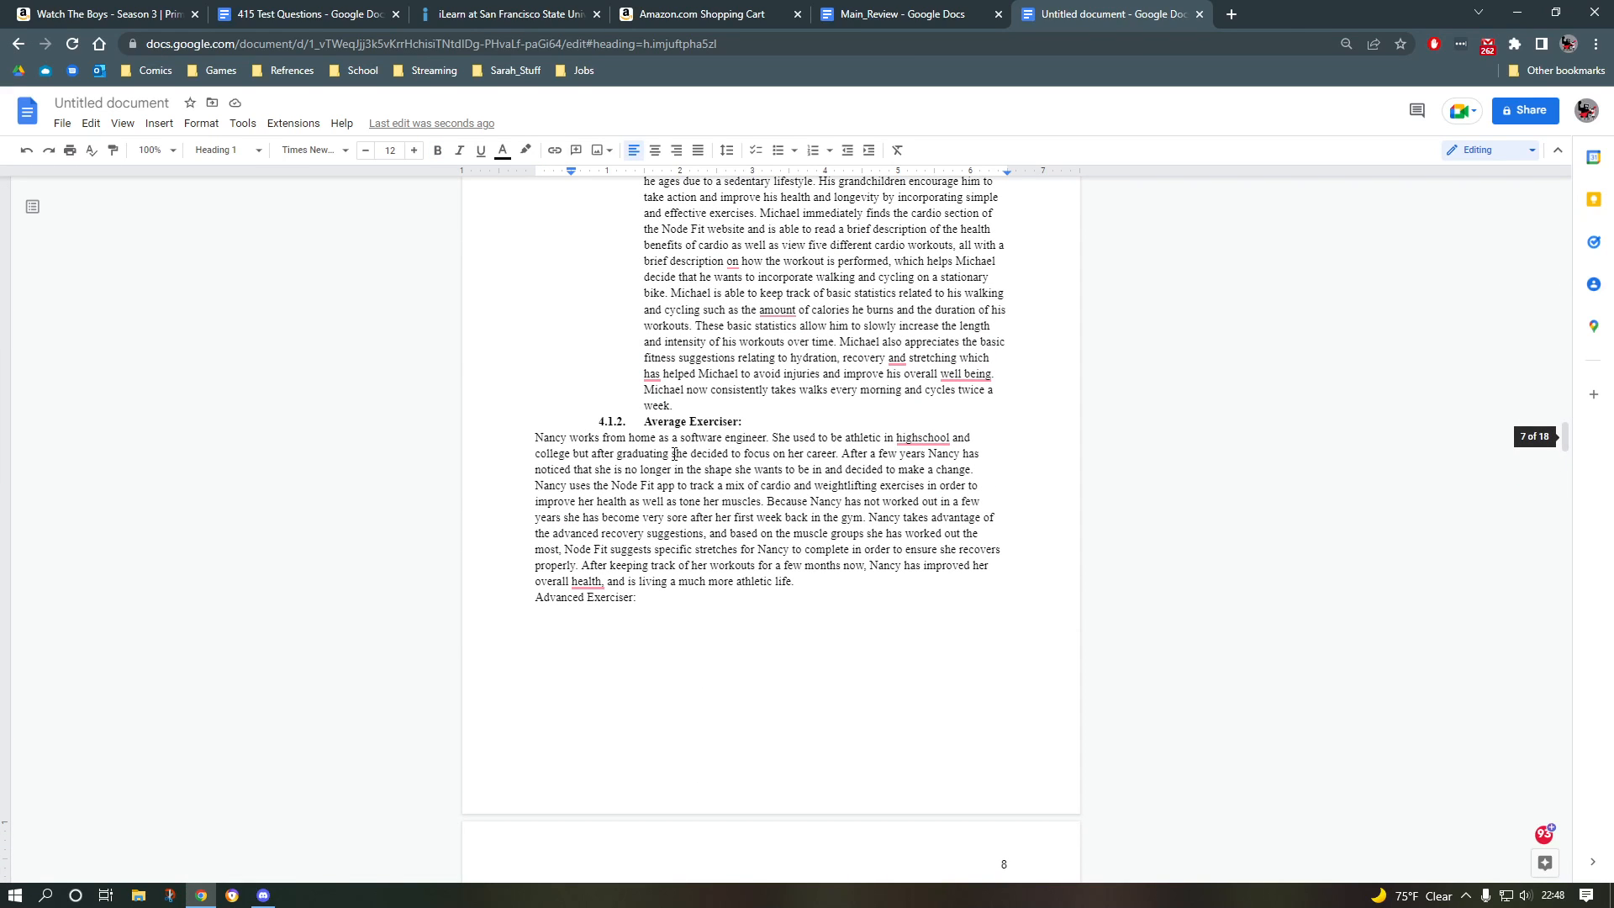
pyautogui.click(752, 424)
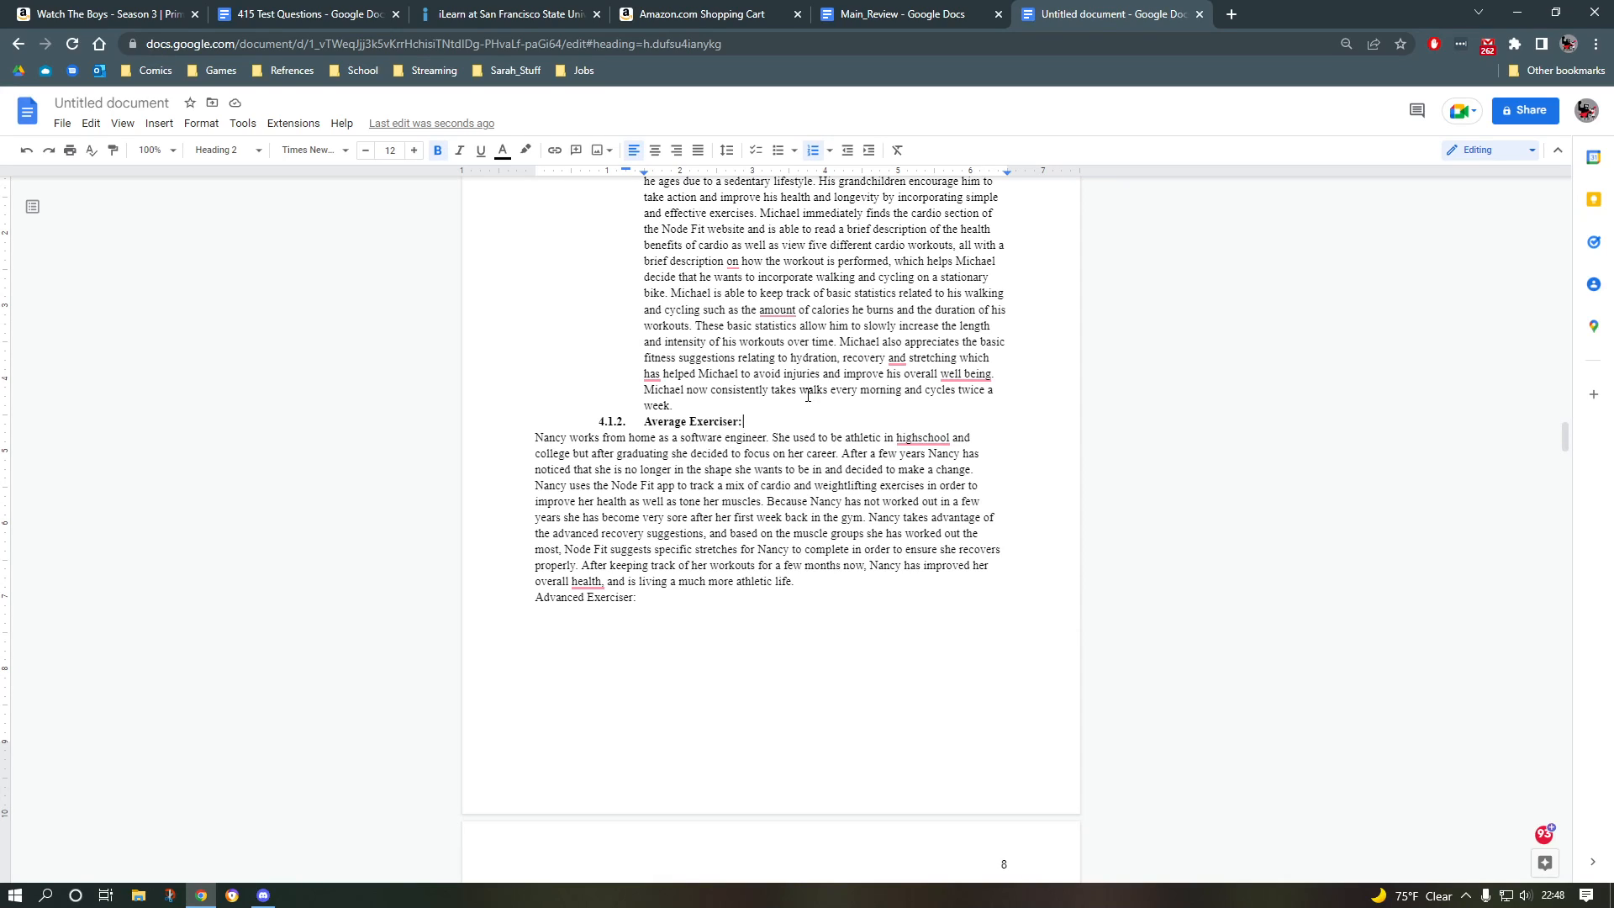
pyautogui.press('Return')
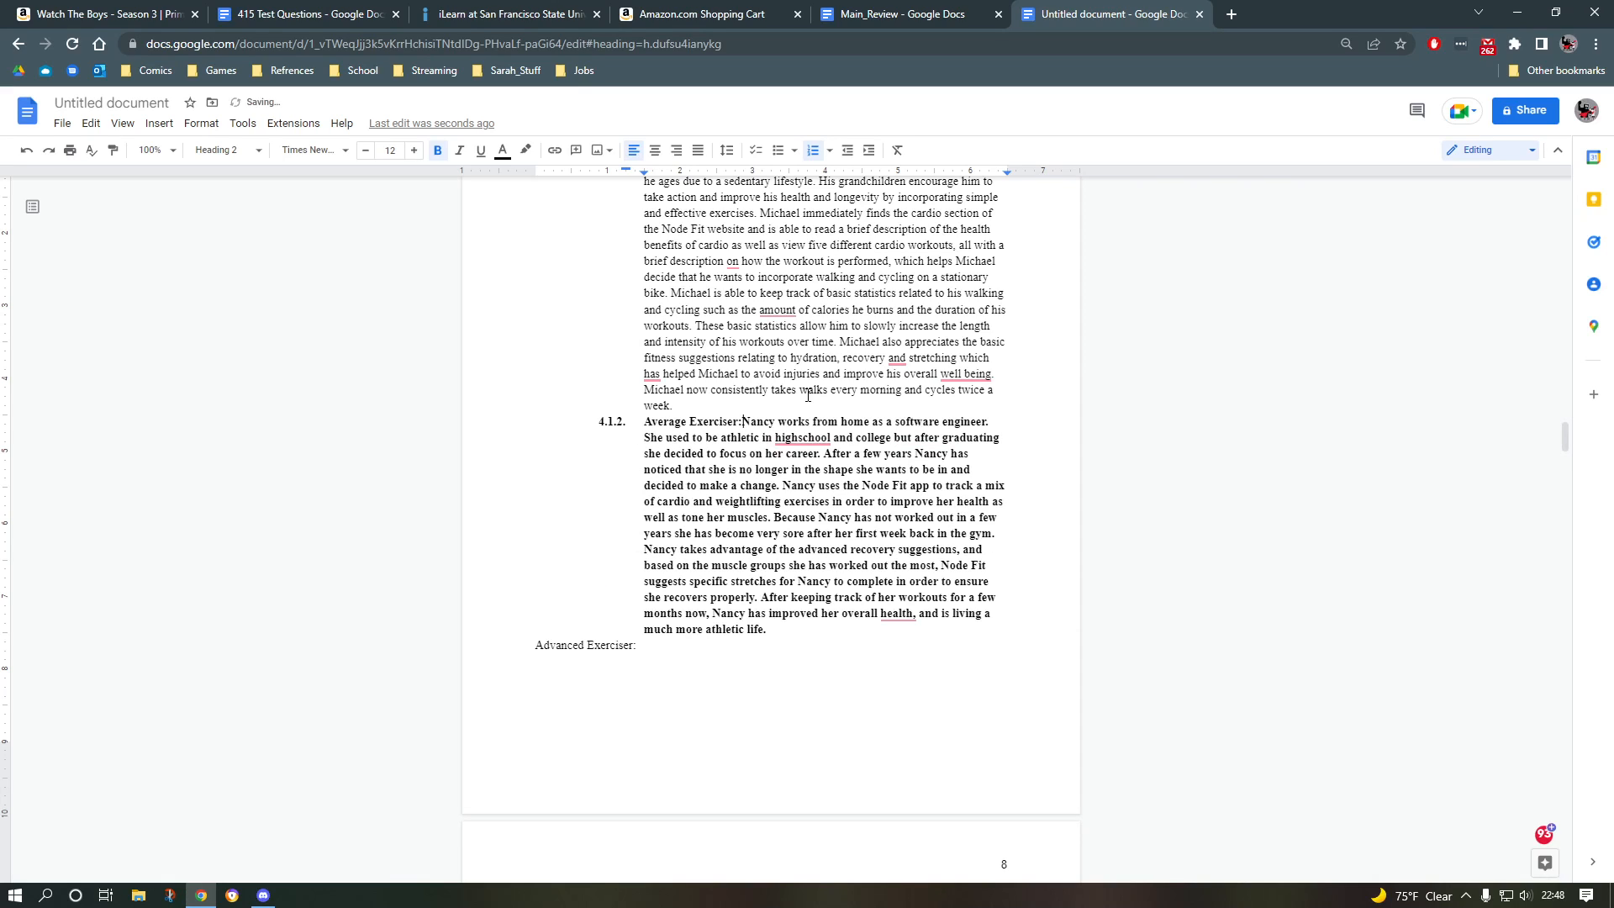
pyautogui.press('Delete')
pyautogui.press('Tab')
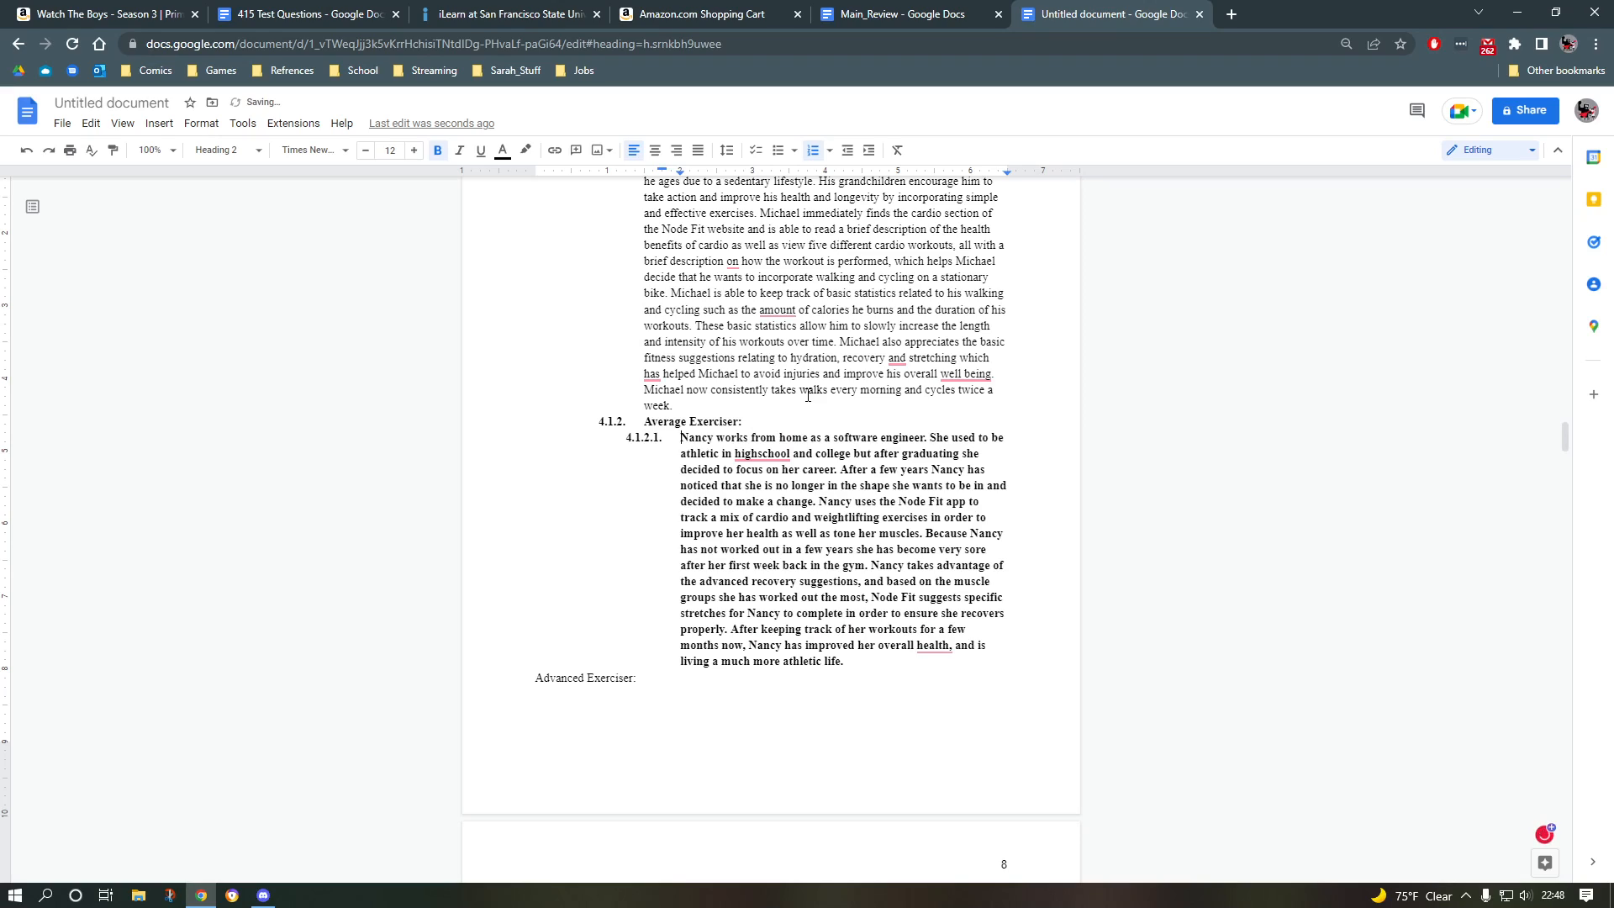
# Step: Apply the Normal text style to the whole paragraph numbered 4.1.2.1 under the second "Average Exerciser:" heading
pyautogui.hotkey('shift', 'Down')
pyautogui.hotkey('shift', 'Down')
pyautogui.hotkey('shift', 'Down')
pyautogui.hotkey('shift', 'Down')
pyautogui.hotkey('shift', 'Down')
pyautogui.hotkey('shift', 'Down')
pyautogui.hotkey('shift', 'Down')
pyautogui.hotkey('shift', 'Down')
pyautogui.hotkey('shift', 'Down')
pyautogui.hotkey('shift', 'Down')
pyautogui.hotkey('shift', 'Down')
pyautogui.hotkey('shift', 'Down')
pyautogui.hotkey('shift', 'Down')
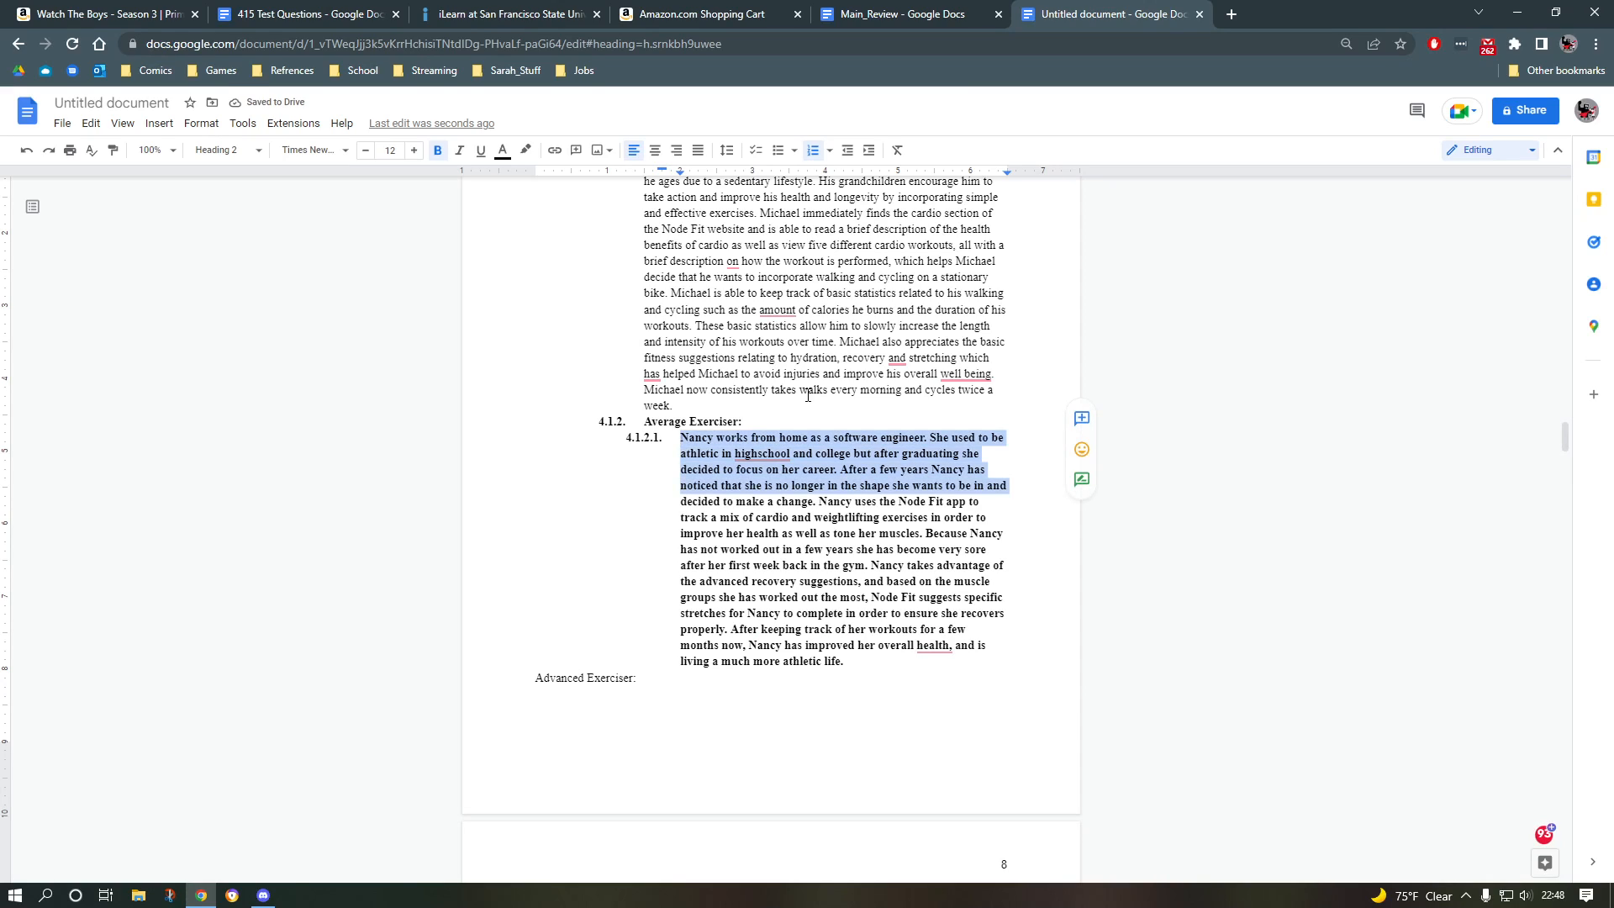
pyautogui.hotkey('shift', 'Down')
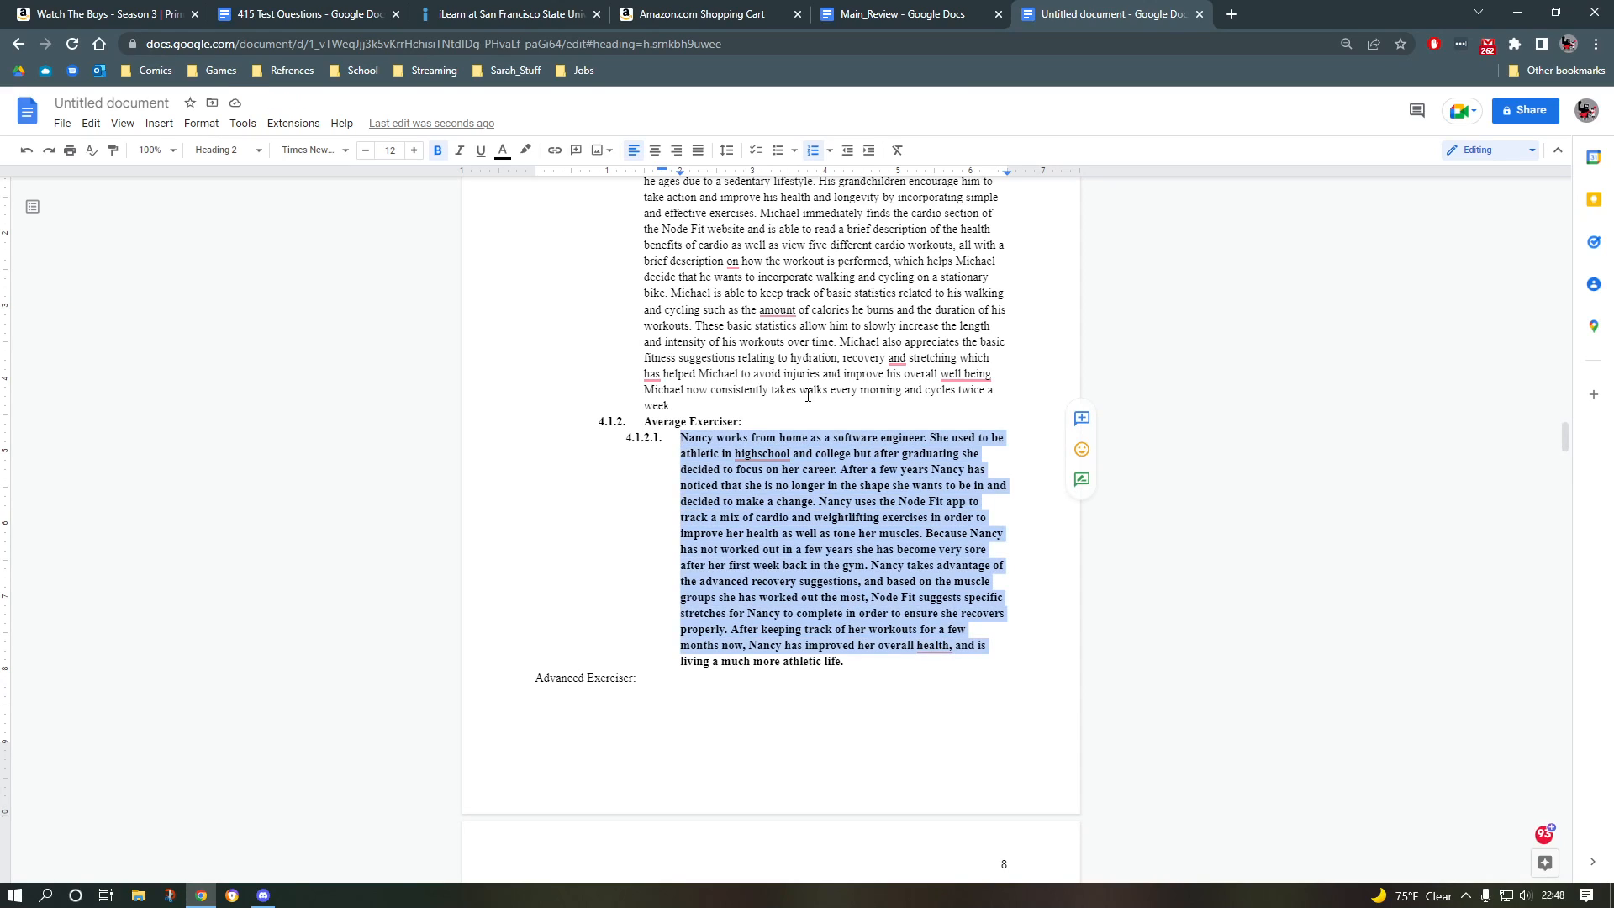
pyautogui.hotkey('shift', 'Down')
pyautogui.hotkey('shift', 'Down')
pyautogui.hotkey('shift', 'Left')
pyautogui.hotkey('shift', 'Home')
pyautogui.hotkey('shift', 'Left')
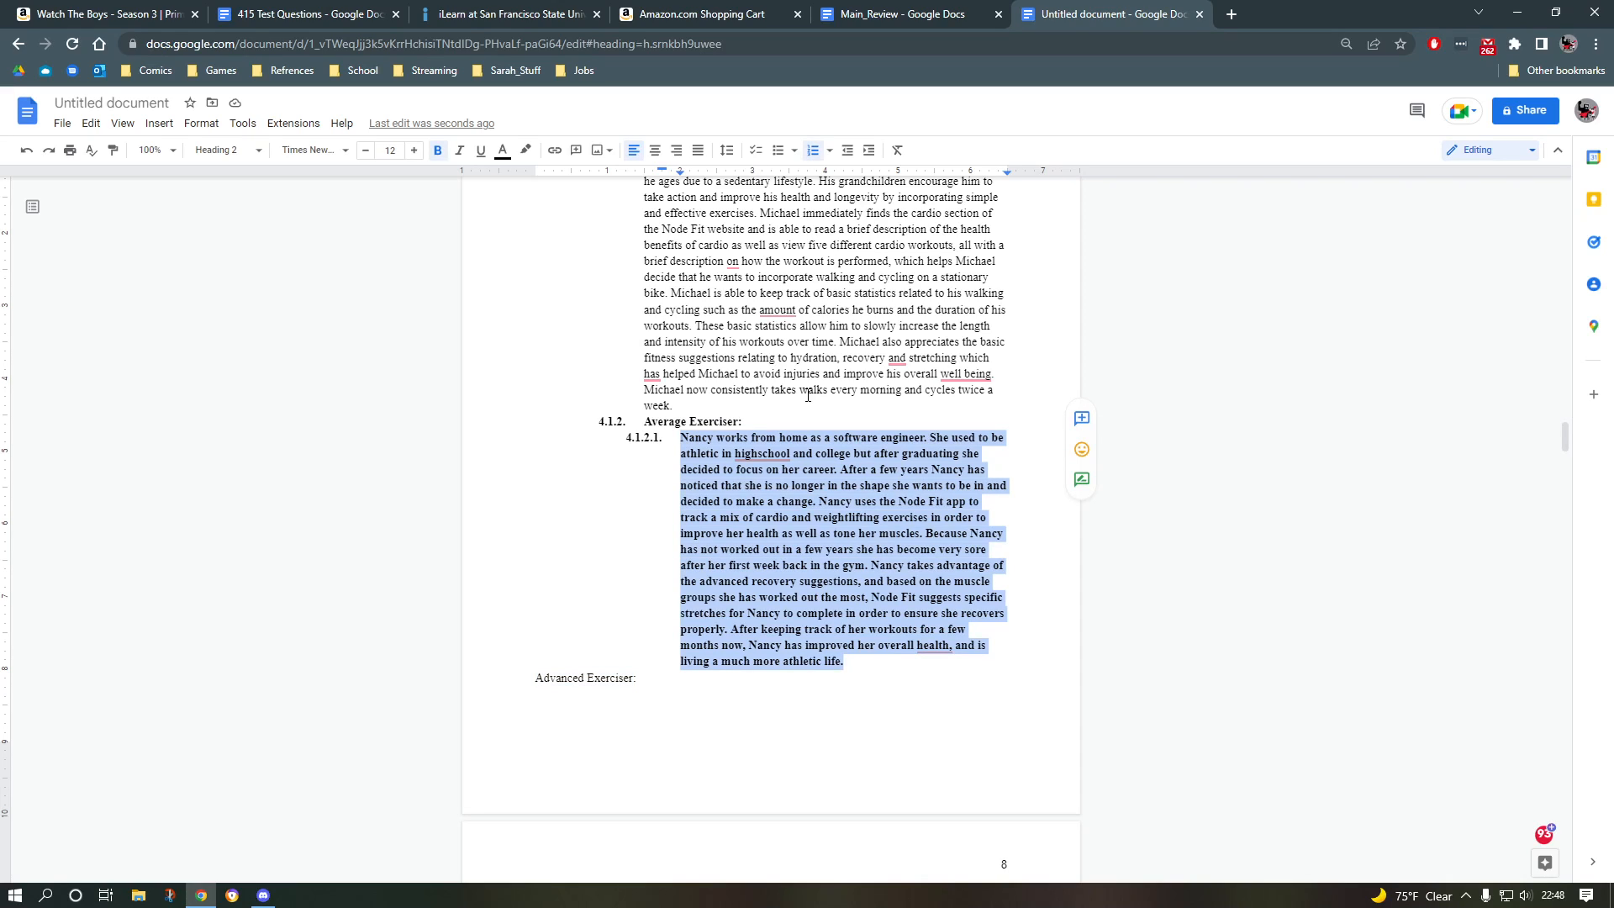
pyautogui.hotkey('ctrl', 'alt', '0')
# Step: Return to page 3 and refresh the table of contents to reflect the restyled 4.1.2.1 paragraph
pyautogui.scroll(12, 808, 396)
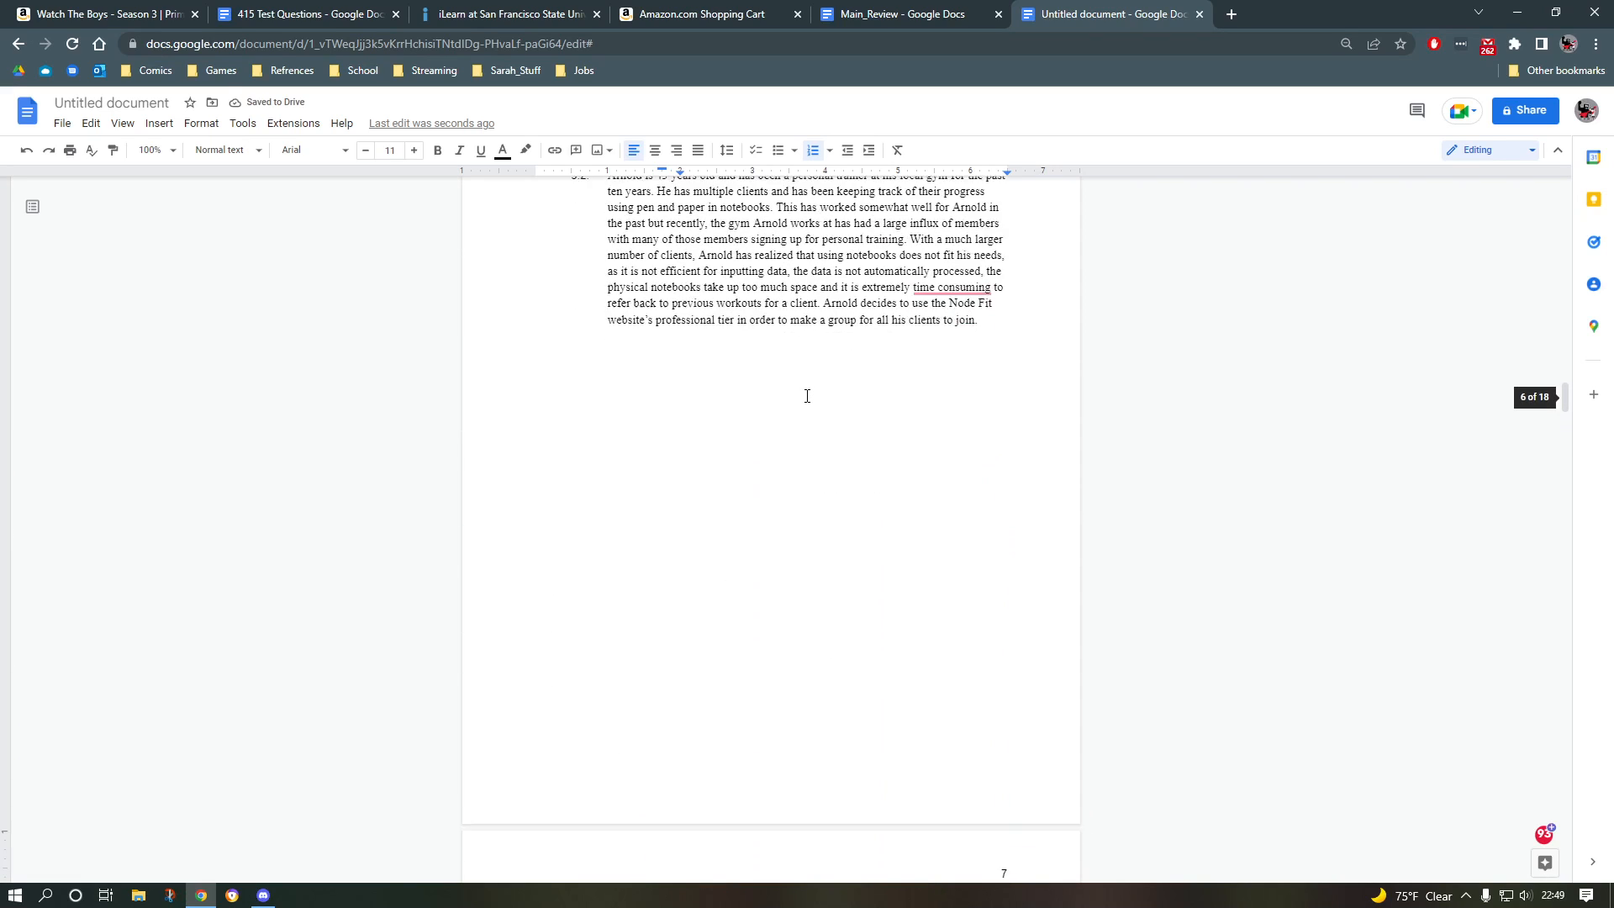
pyautogui.scroll(-6, 808, 396)
pyautogui.click(740, 504)
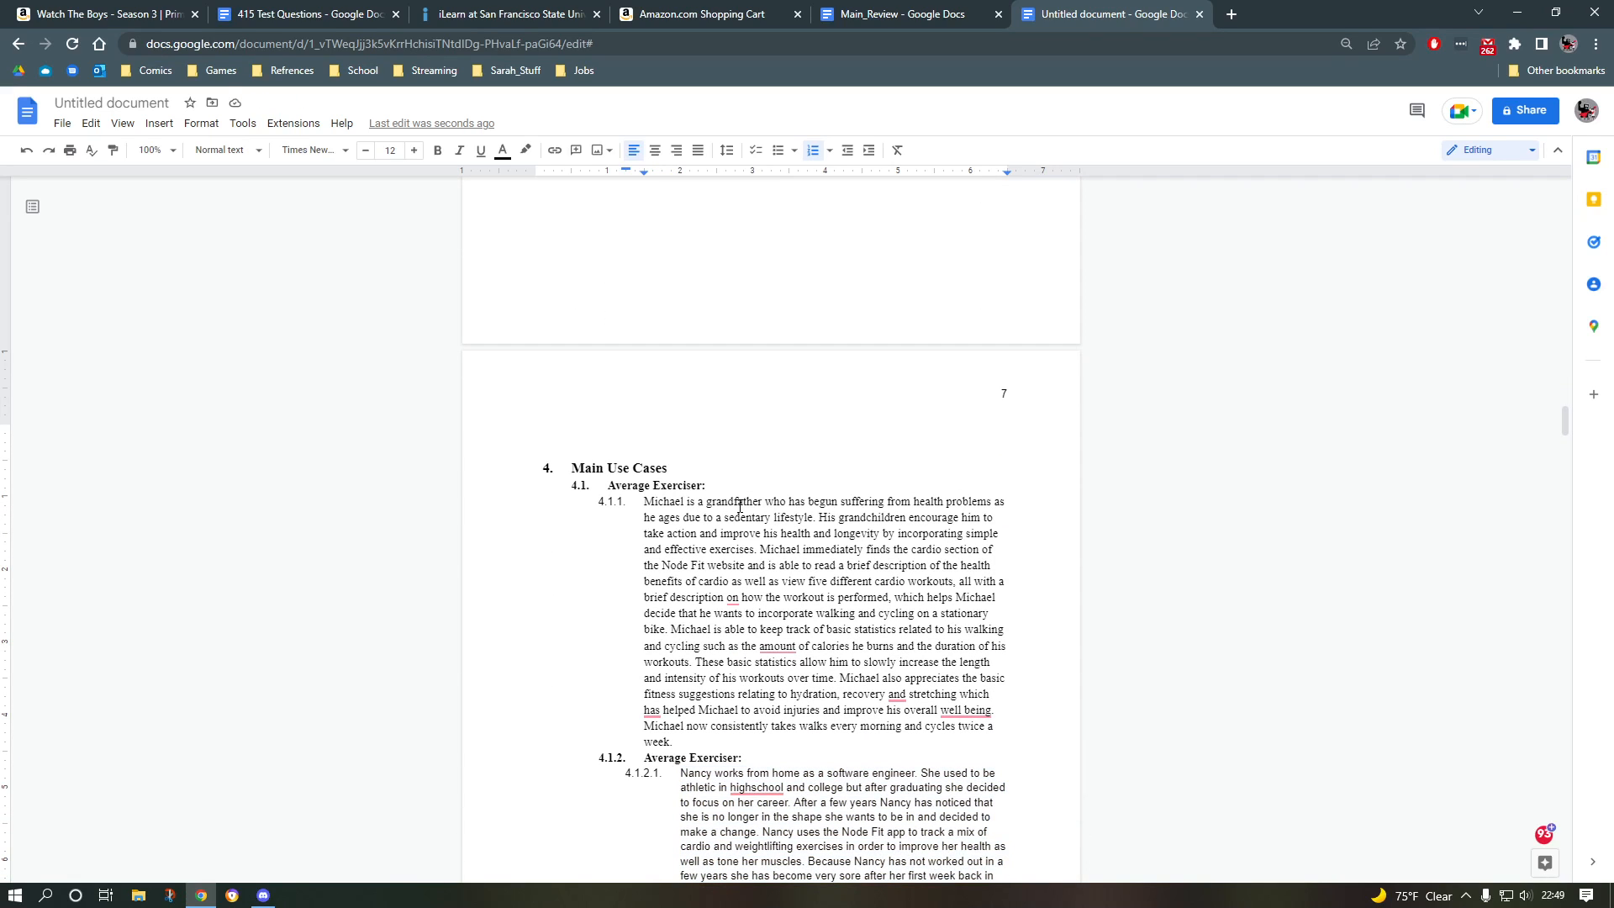
pyautogui.hotkey('ctrl', 'Home')
pyautogui.scroll(-20, 740, 505)
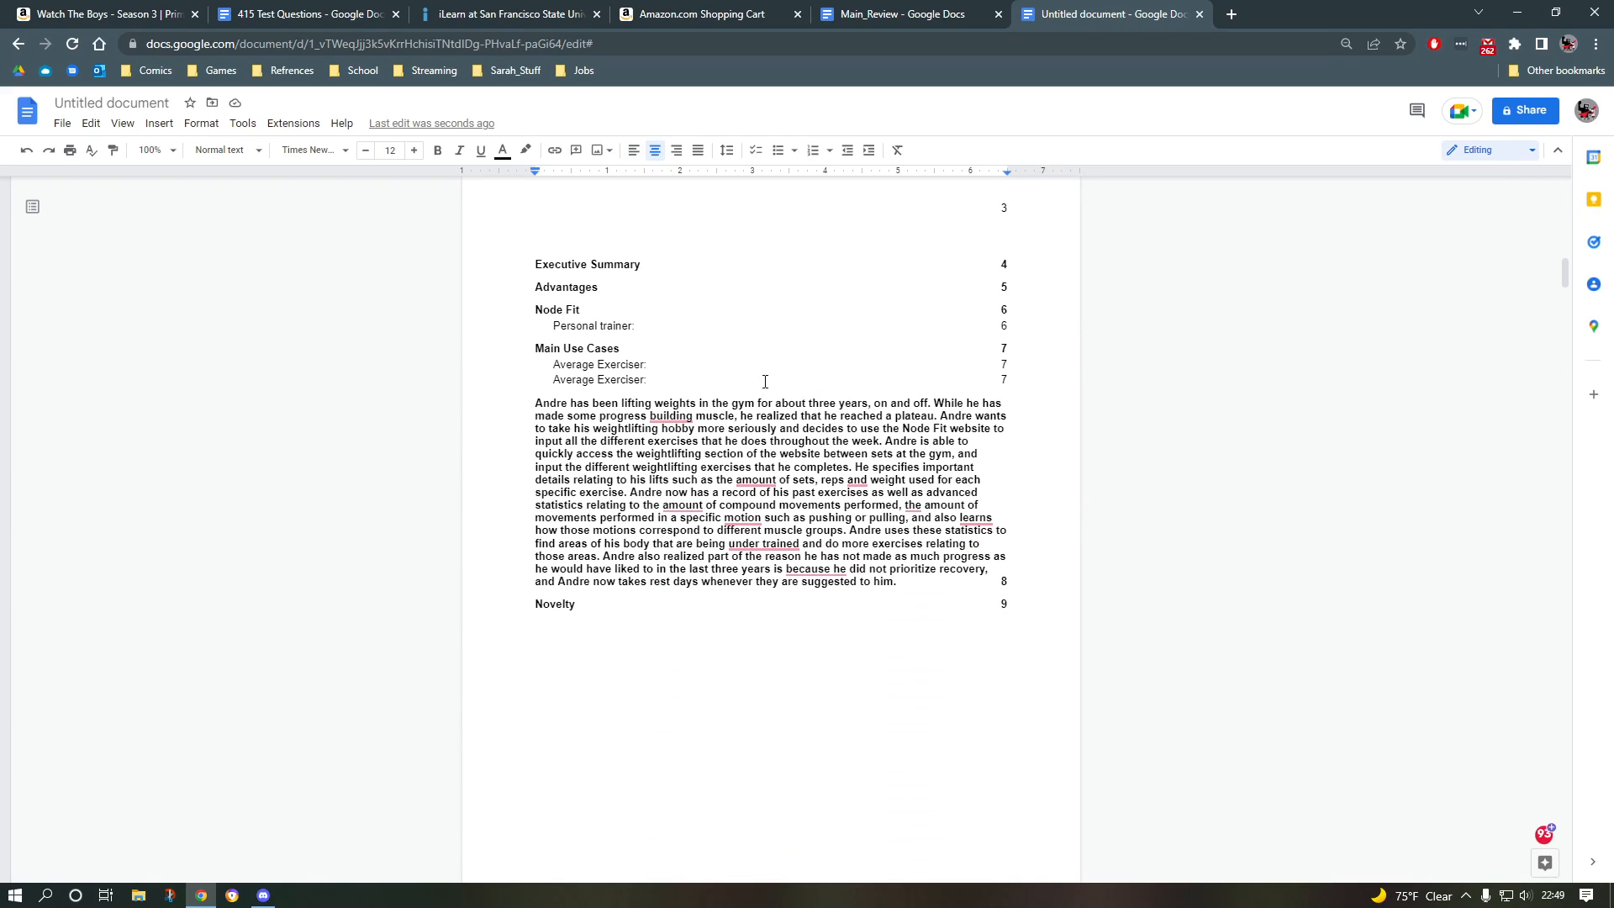
pyautogui.click(726, 363)
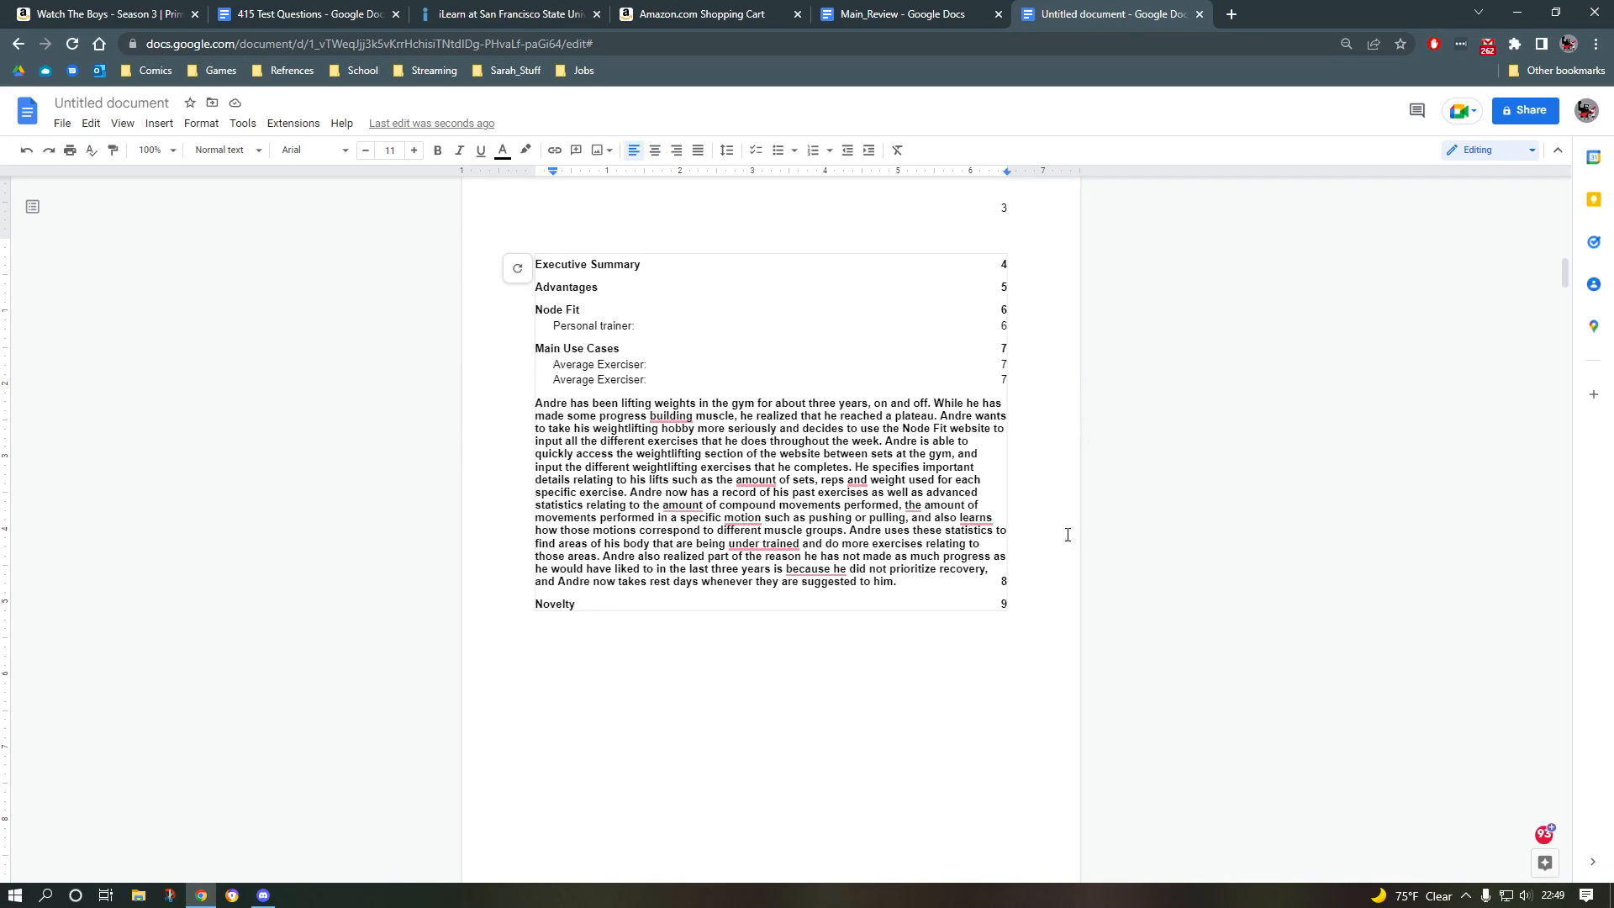
pyautogui.click(518, 276)
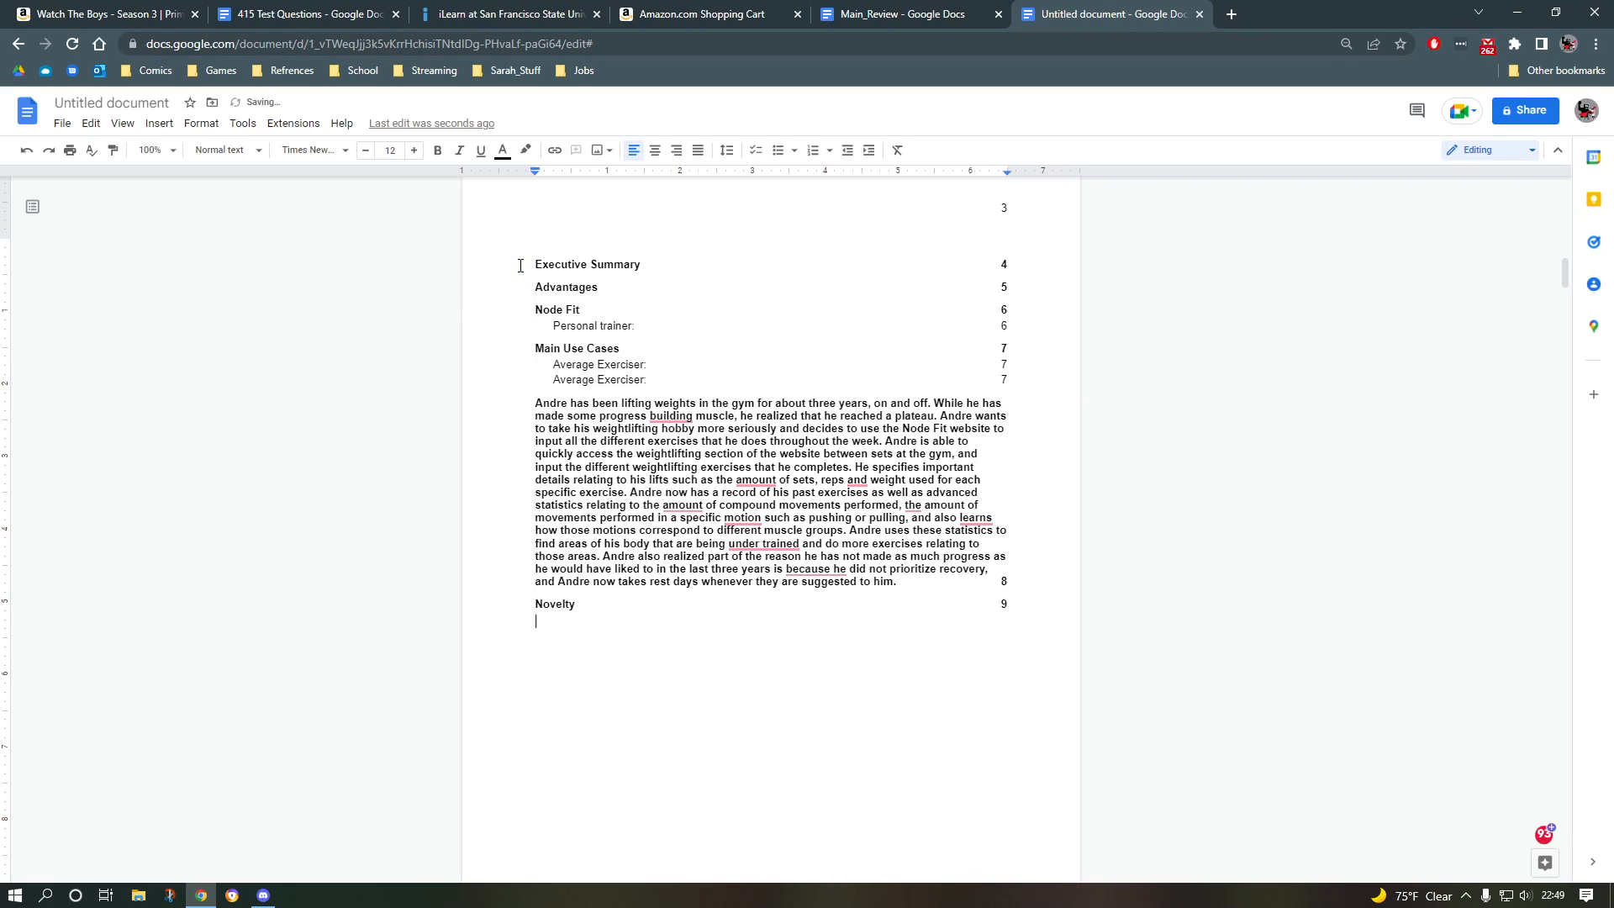
# Step: Follow the long paragraph entry in the table of contents to its source on page 8 and apply the Normal text style to that paragraph
pyautogui.click(556, 402)
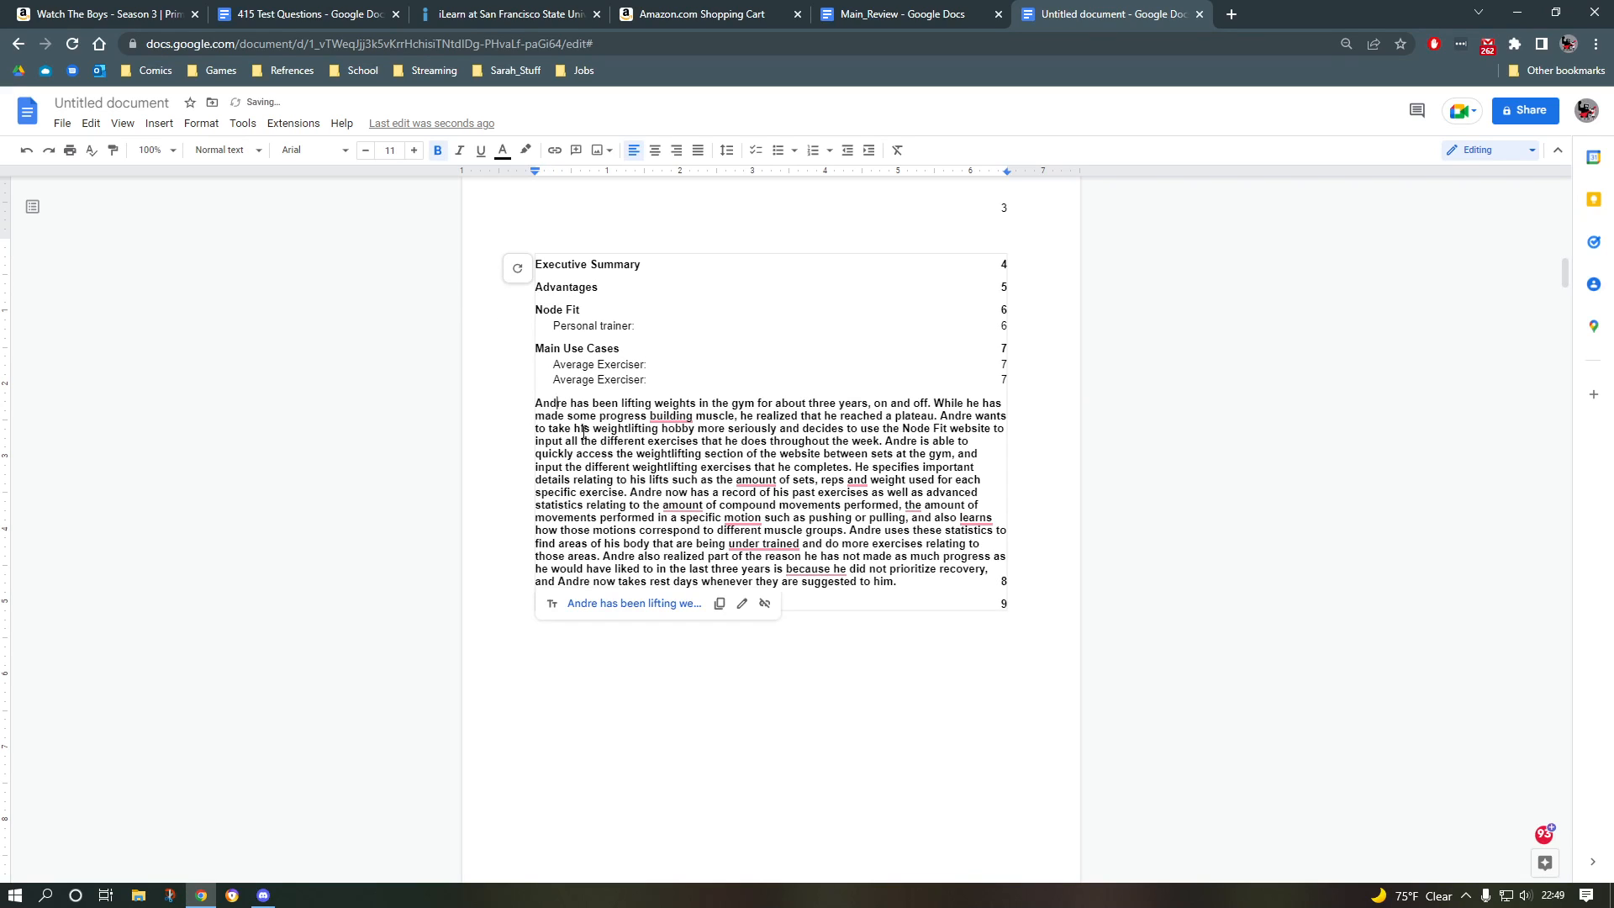
pyautogui.click(630, 606)
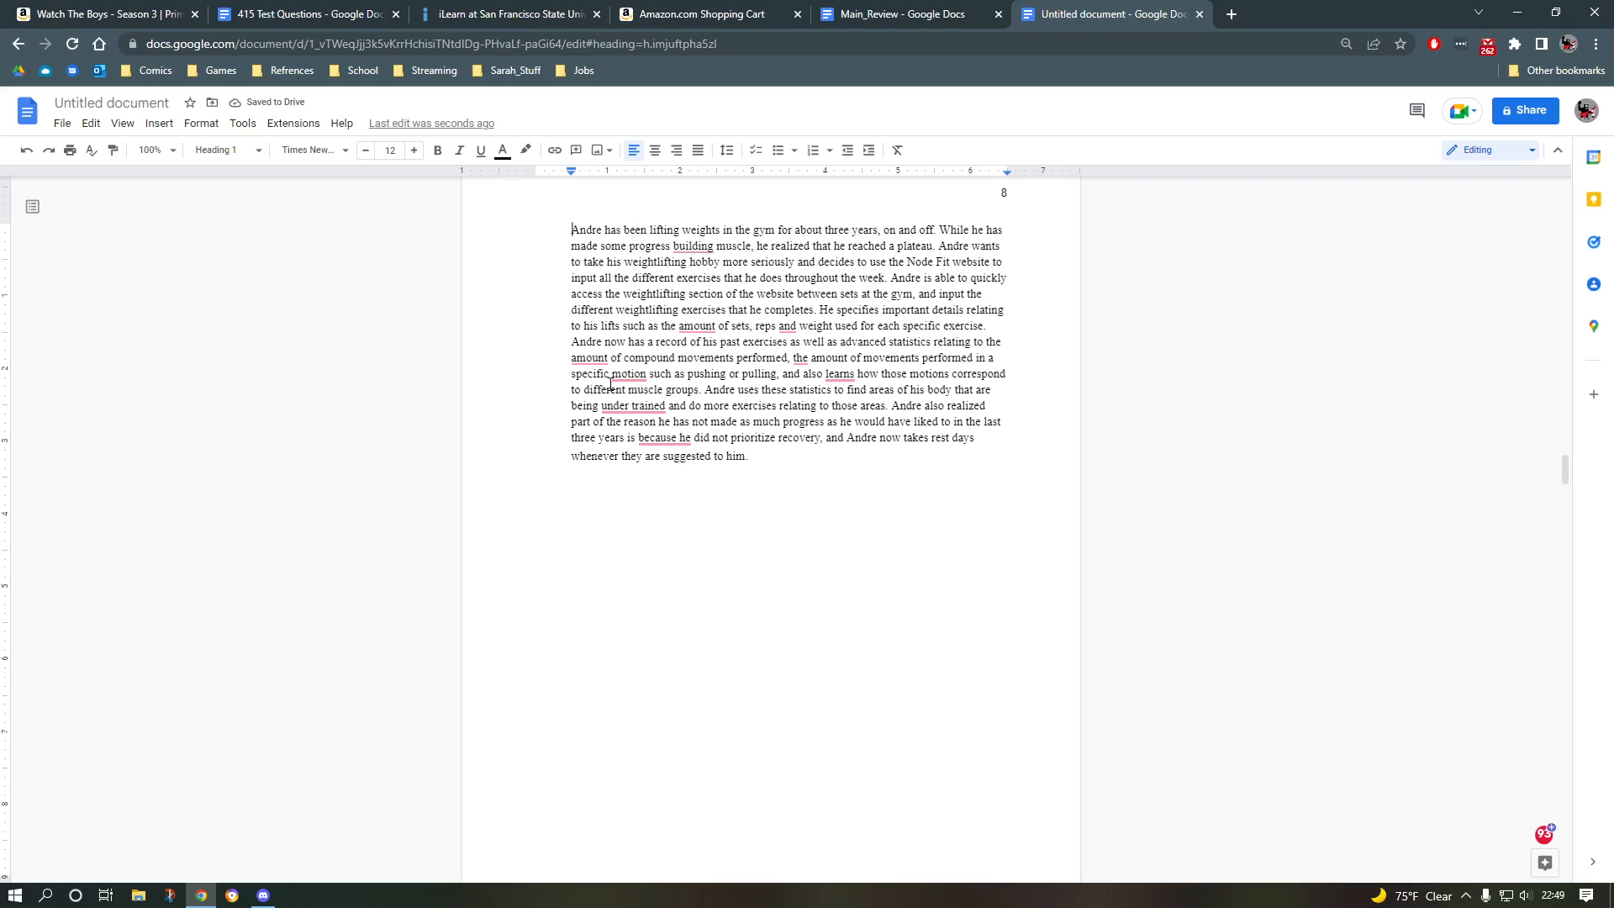
pyautogui.hotkey('shift', 'Down')
pyautogui.hotkey('shift', 'Down')
pyautogui.hotkey('shift', 'Down')
pyautogui.hotkey('shift', 'Down')
pyautogui.hotkey('shift', 'Down')
pyautogui.hotkey('shift', 'Down')
pyautogui.hotkey('shift', 'Down')
pyautogui.hotkey('shift', 'Down')
pyautogui.hotkey('shift', 'Down')
pyautogui.hotkey('shift', 'Down')
pyautogui.hotkey('shift', 'Down')
pyautogui.hotkey('shift', 'Down')
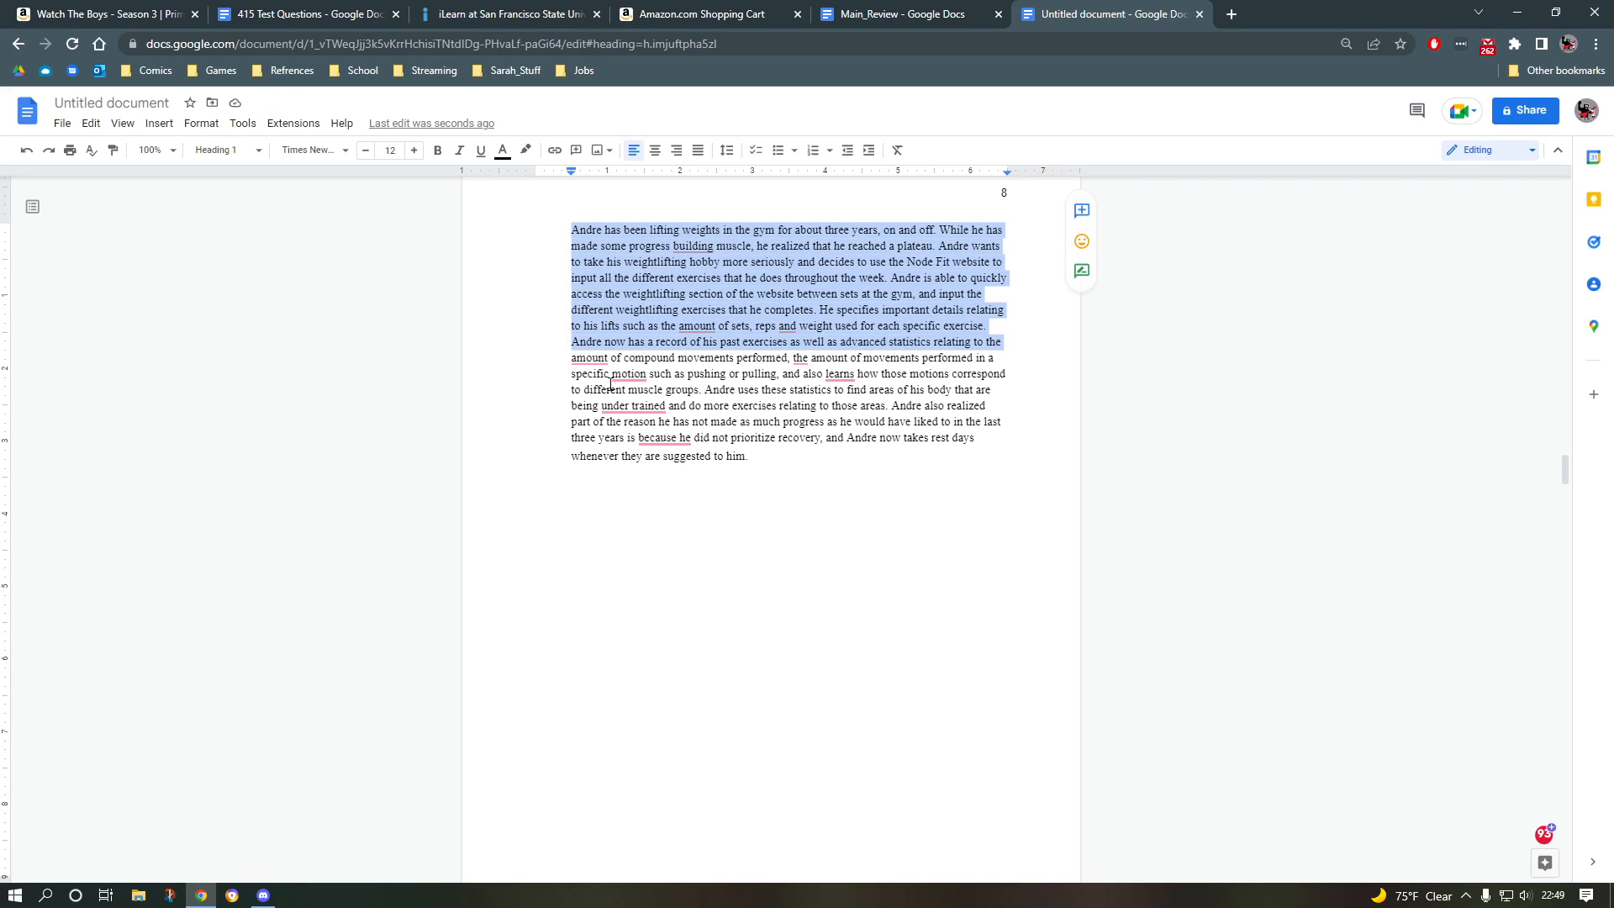
pyautogui.hotkey('shift', 'Down')
pyautogui.hotkey('shift', 'Down')
pyautogui.hotkey('shift', 'Down')
pyautogui.scroll(-3, 610, 384)
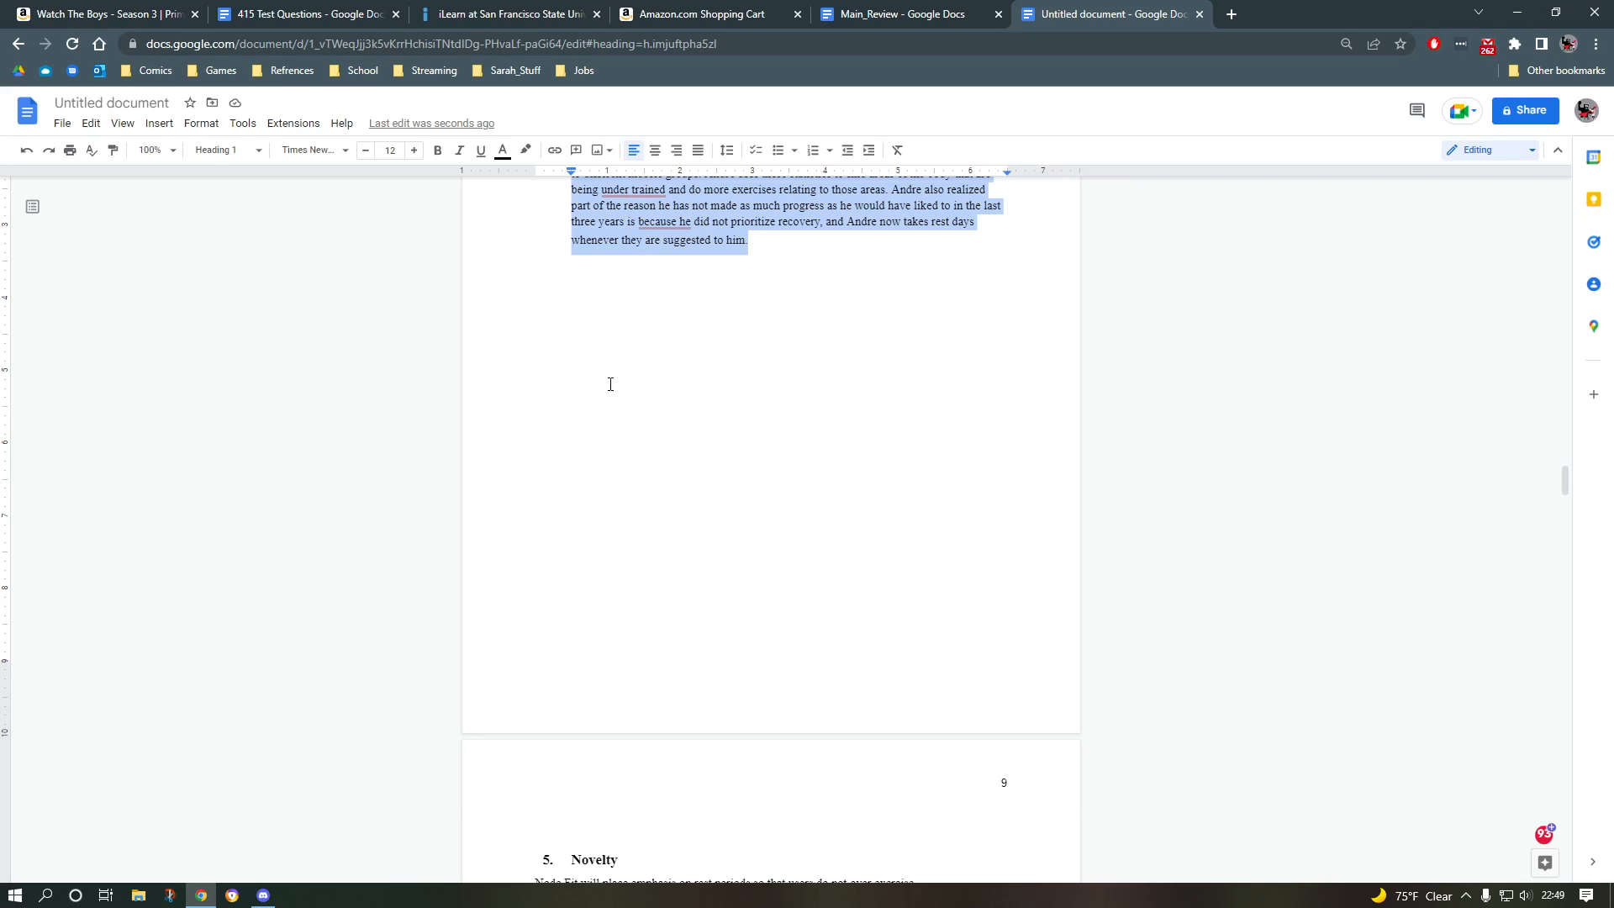
pyautogui.hotkey('ctrl', 'alt', '0')
pyautogui.scroll(5, 610, 384)
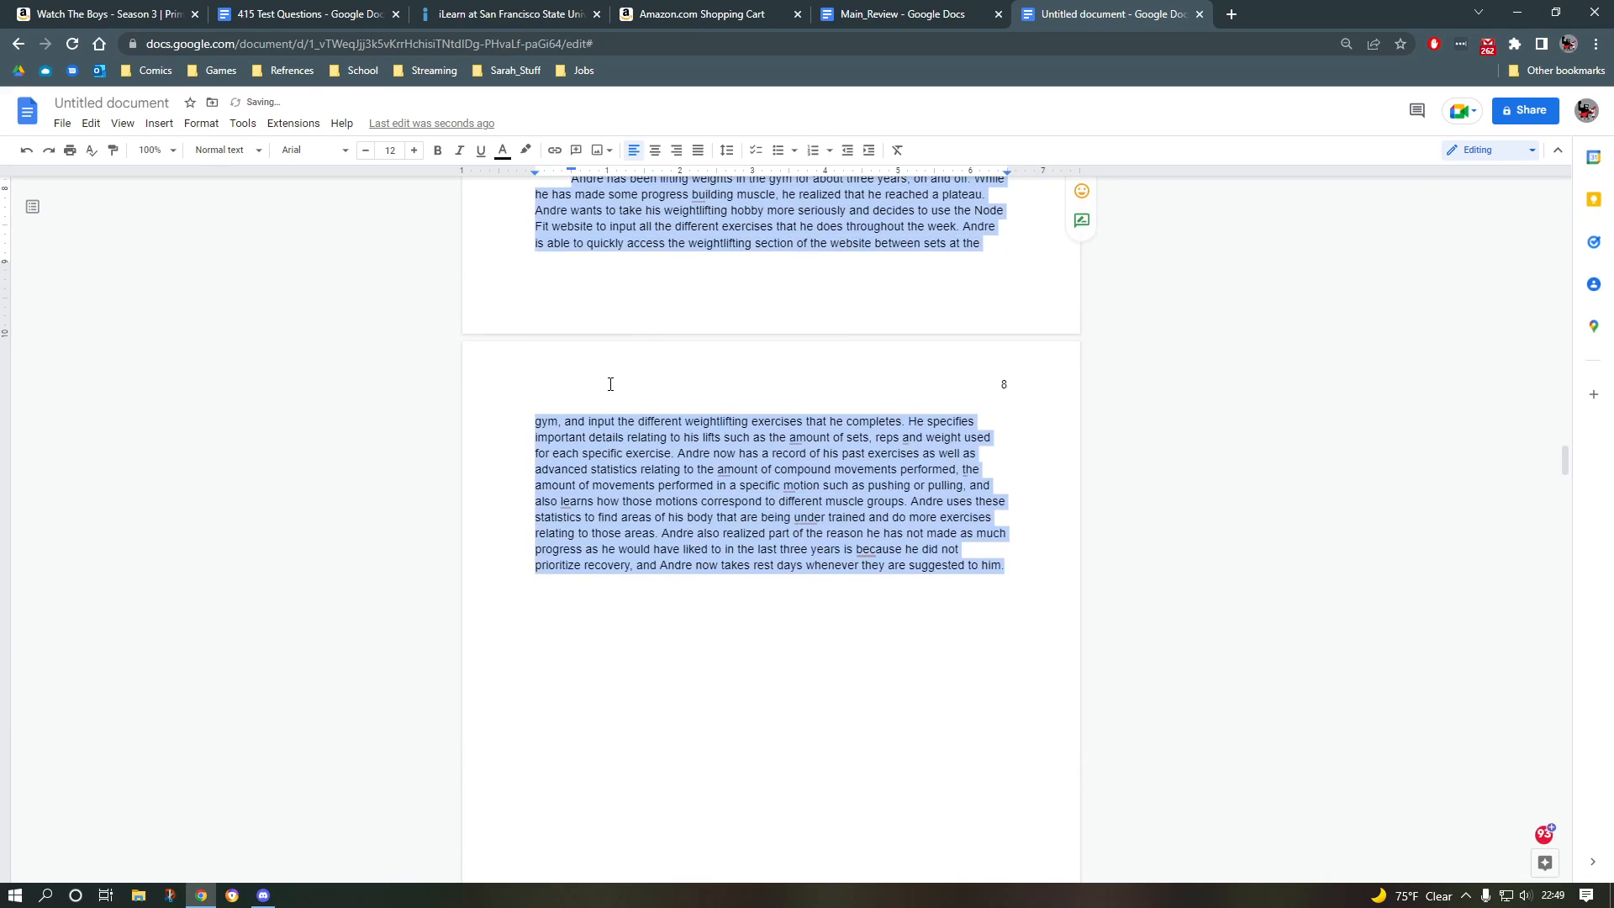
pyautogui.scroll(4, 612, 386)
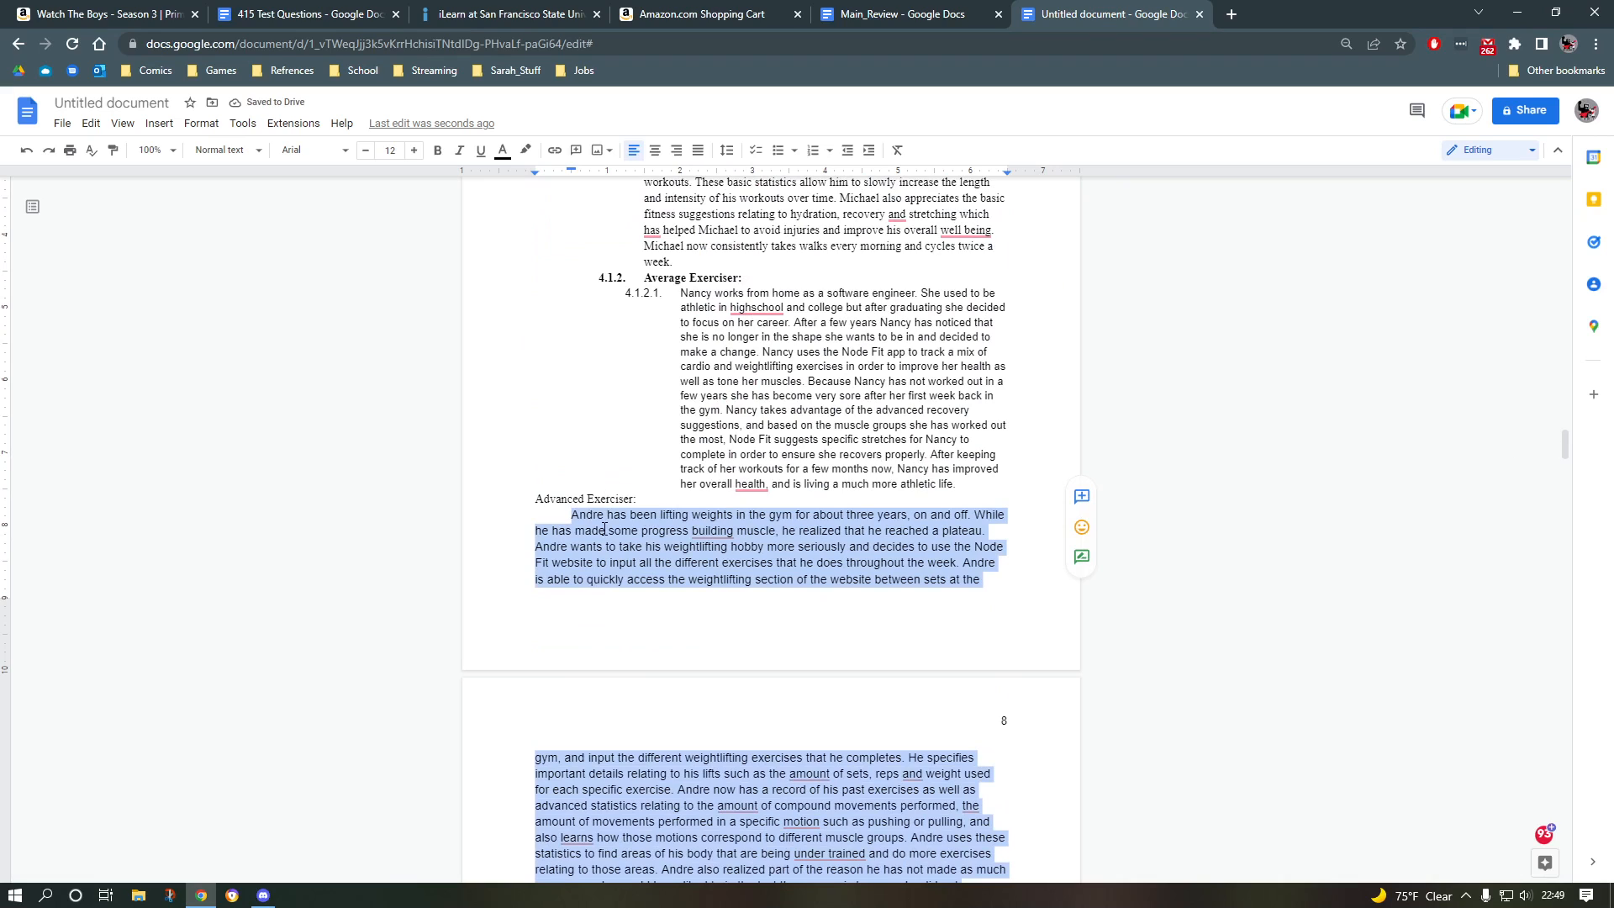
# Step: Refresh the table of contents on page 3 again to drop the long paragraph entry, and check it against the Executive Summary page
pyautogui.click(620, 427)
pyautogui.hotkey('ctrl', 'Home')
pyautogui.press('pagedown')
pyautogui.press('pagedown')
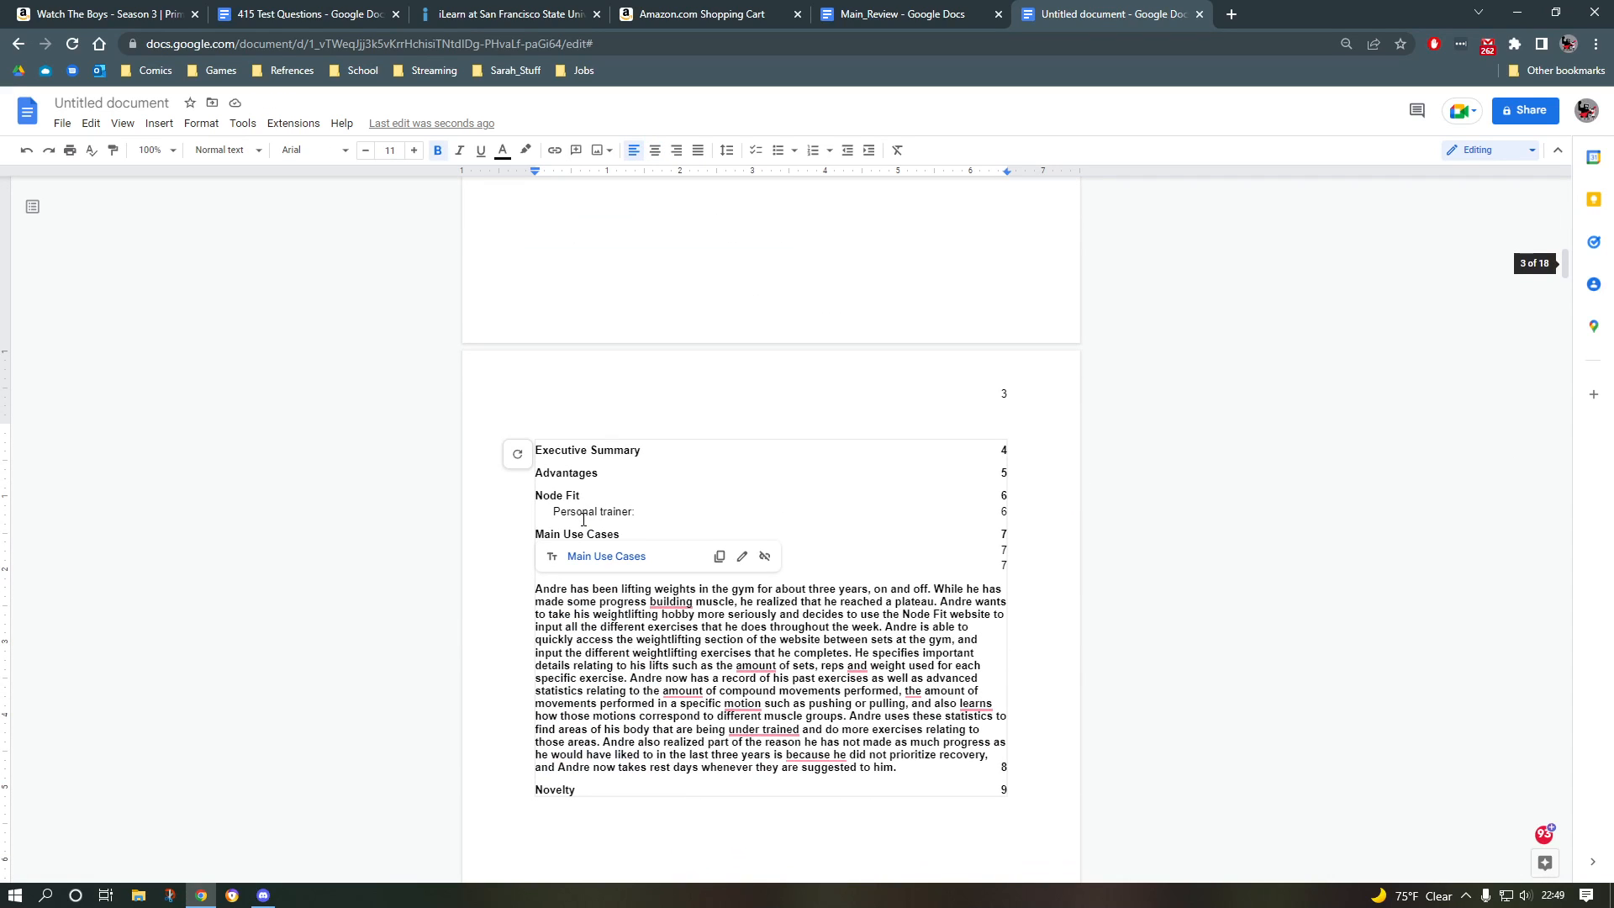
pyautogui.click(518, 454)
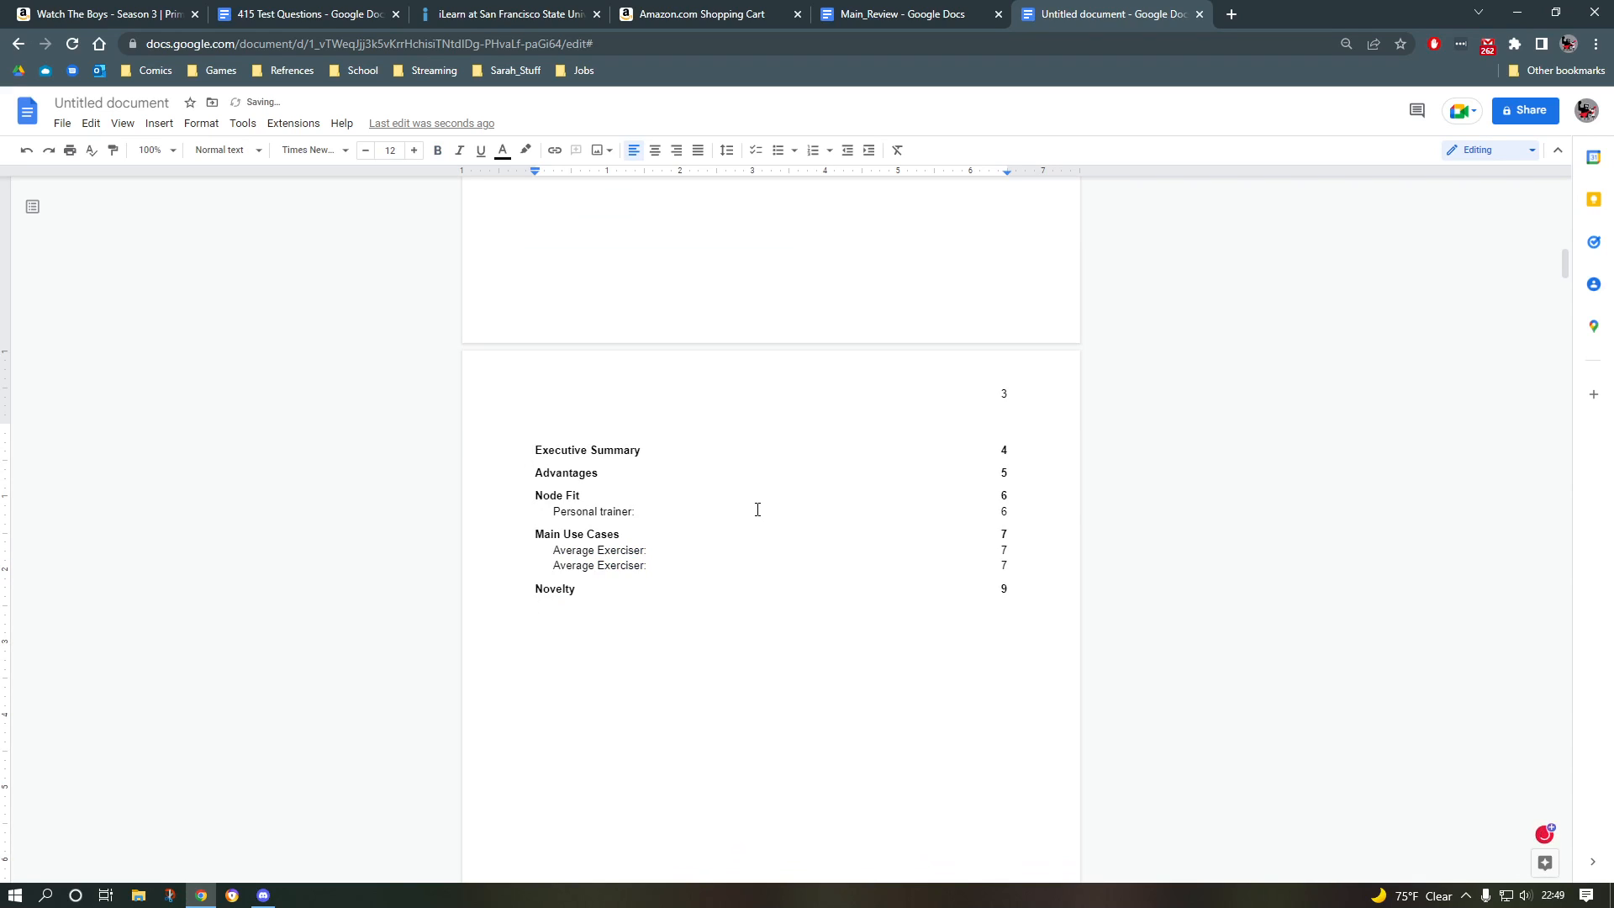
pyautogui.scroll(-10, 659, 429)
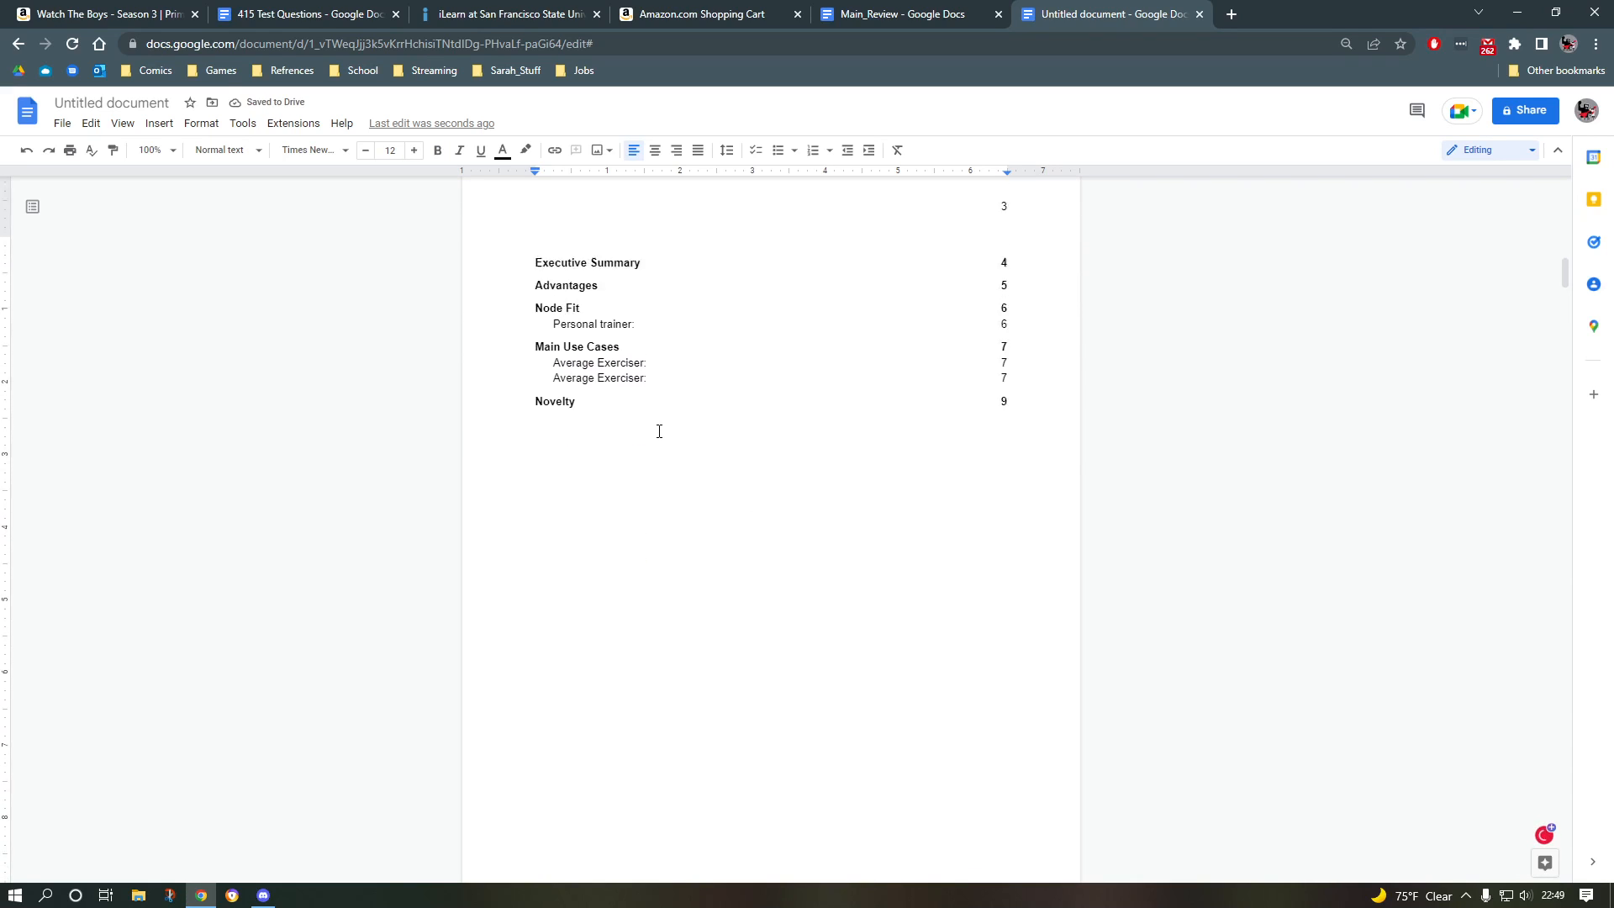
pyautogui.scroll(10, 653, 425)
pyautogui.scroll(-9, 653, 424)
pyautogui.scroll(-2, 651, 424)
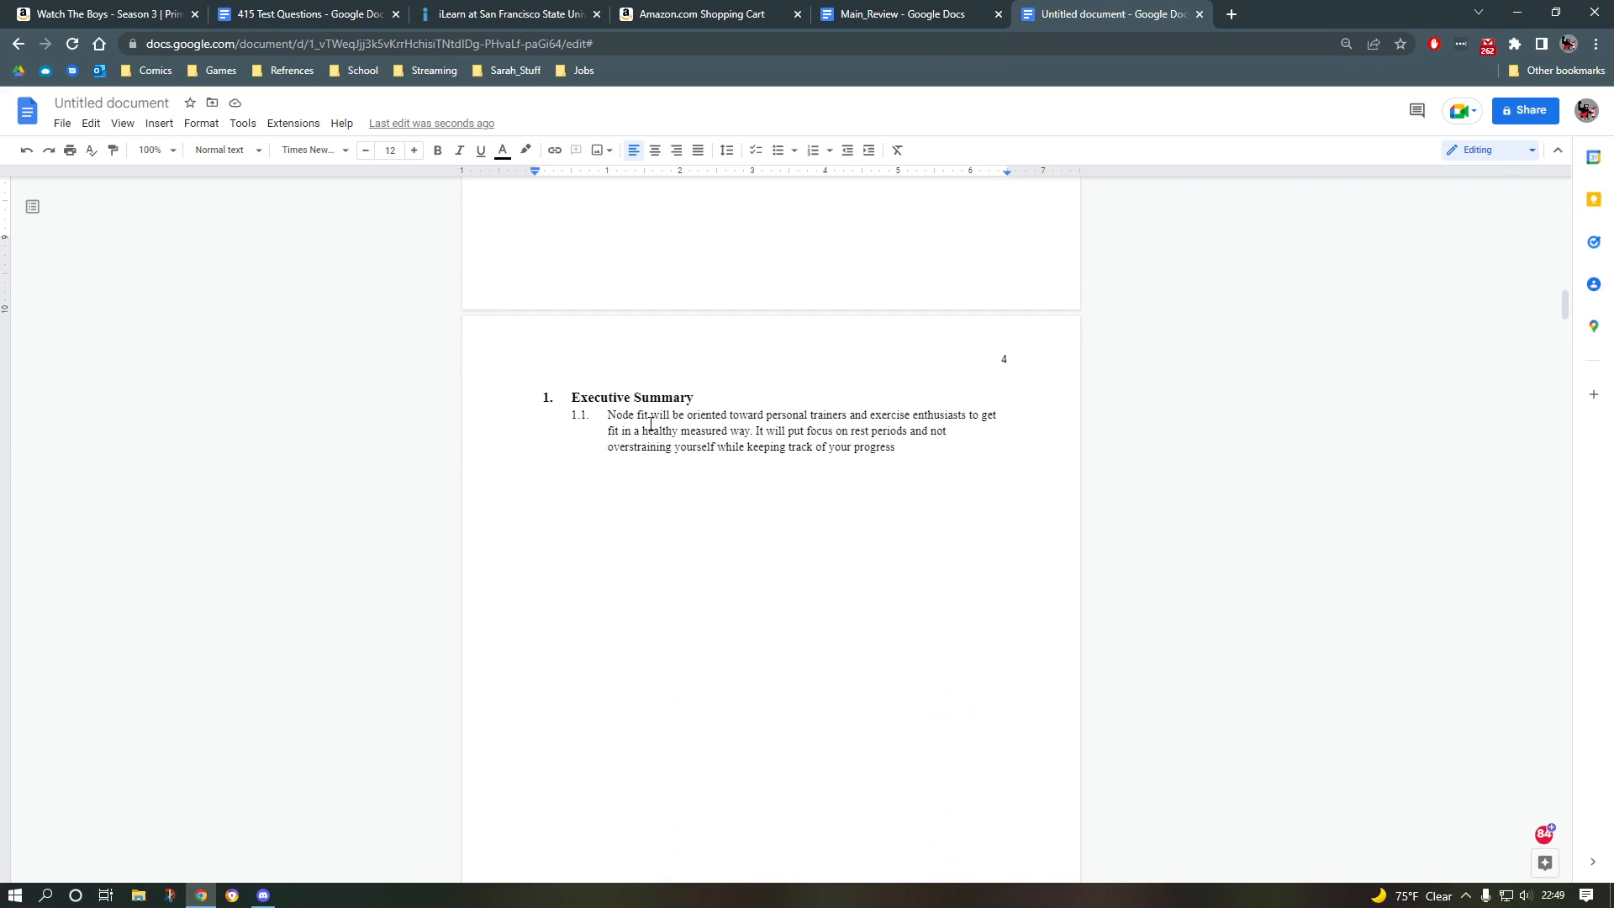
pyautogui.click(708, 447)
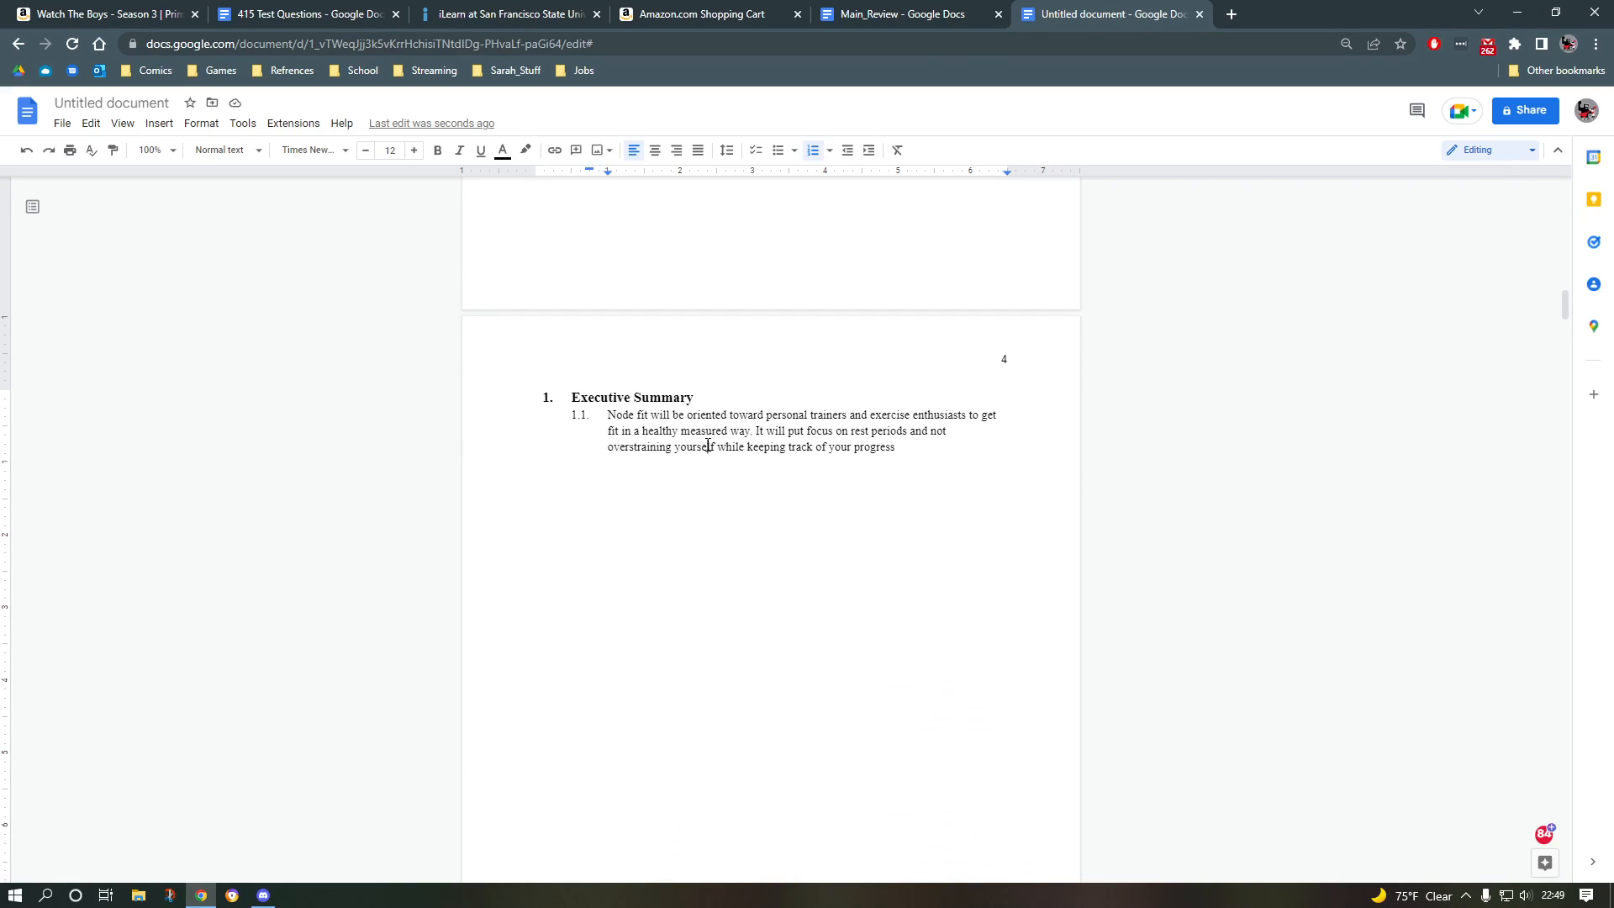
pyautogui.hotkey('ctrl', 'shift', 'Right')
pyautogui.hotkey('ctrl', 'shift', 'Right')
pyautogui.hotkey('ctrl', 'shift', 'Right')
pyautogui.hotkey('ctrl', 'shift', 'Up')
pyautogui.hotkey('ctrl', 'shift', 'Home')
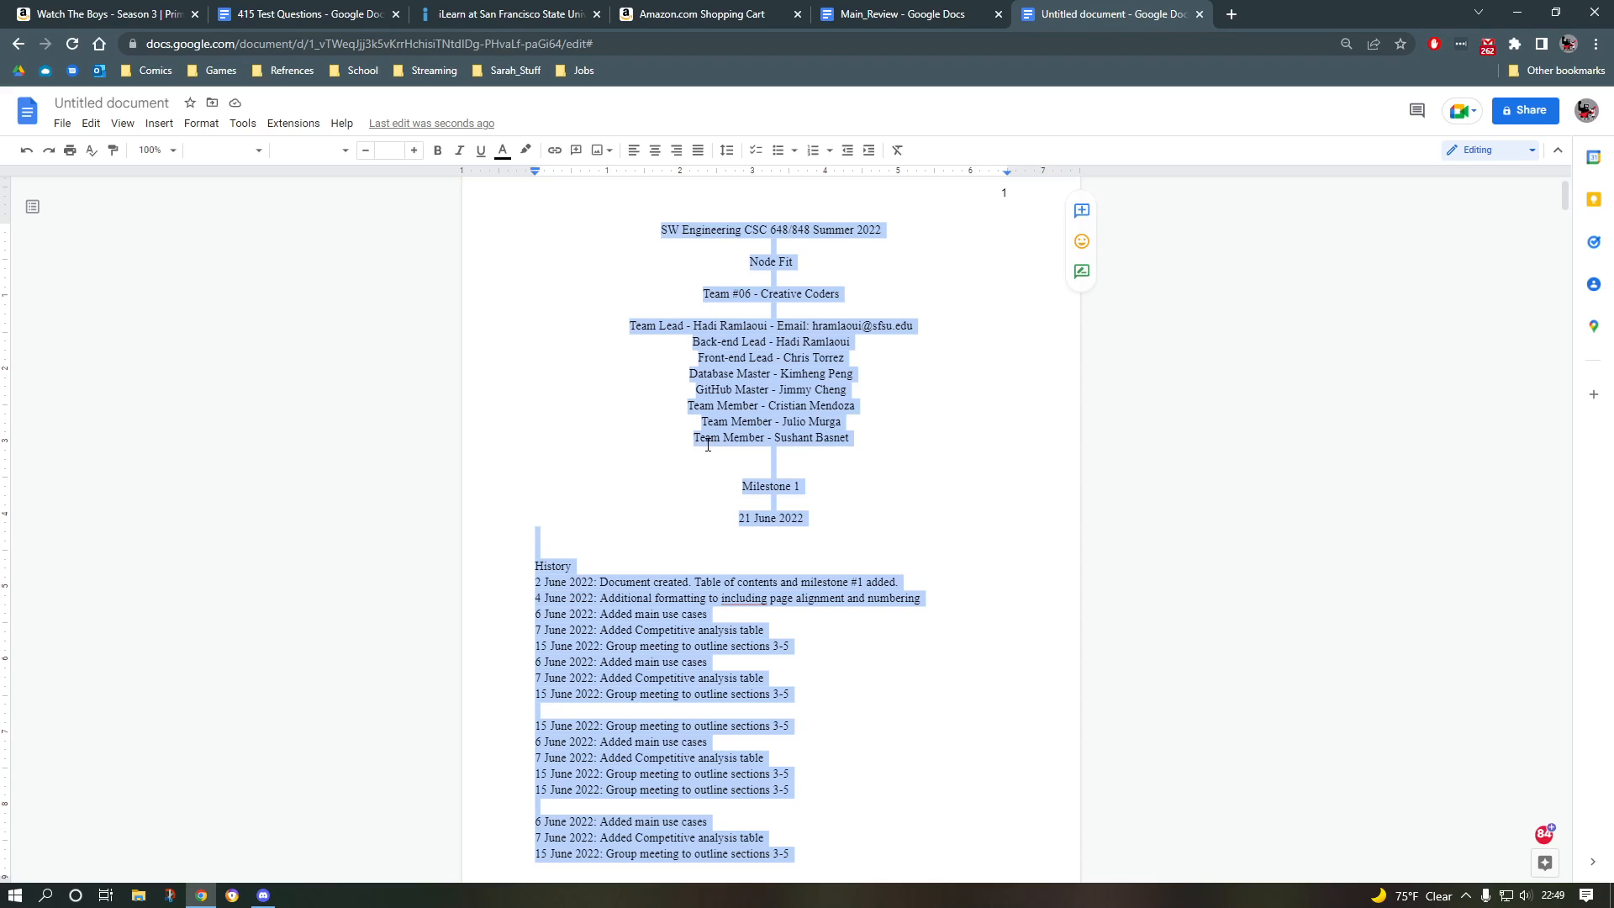
pyautogui.scroll(-20, 704, 437)
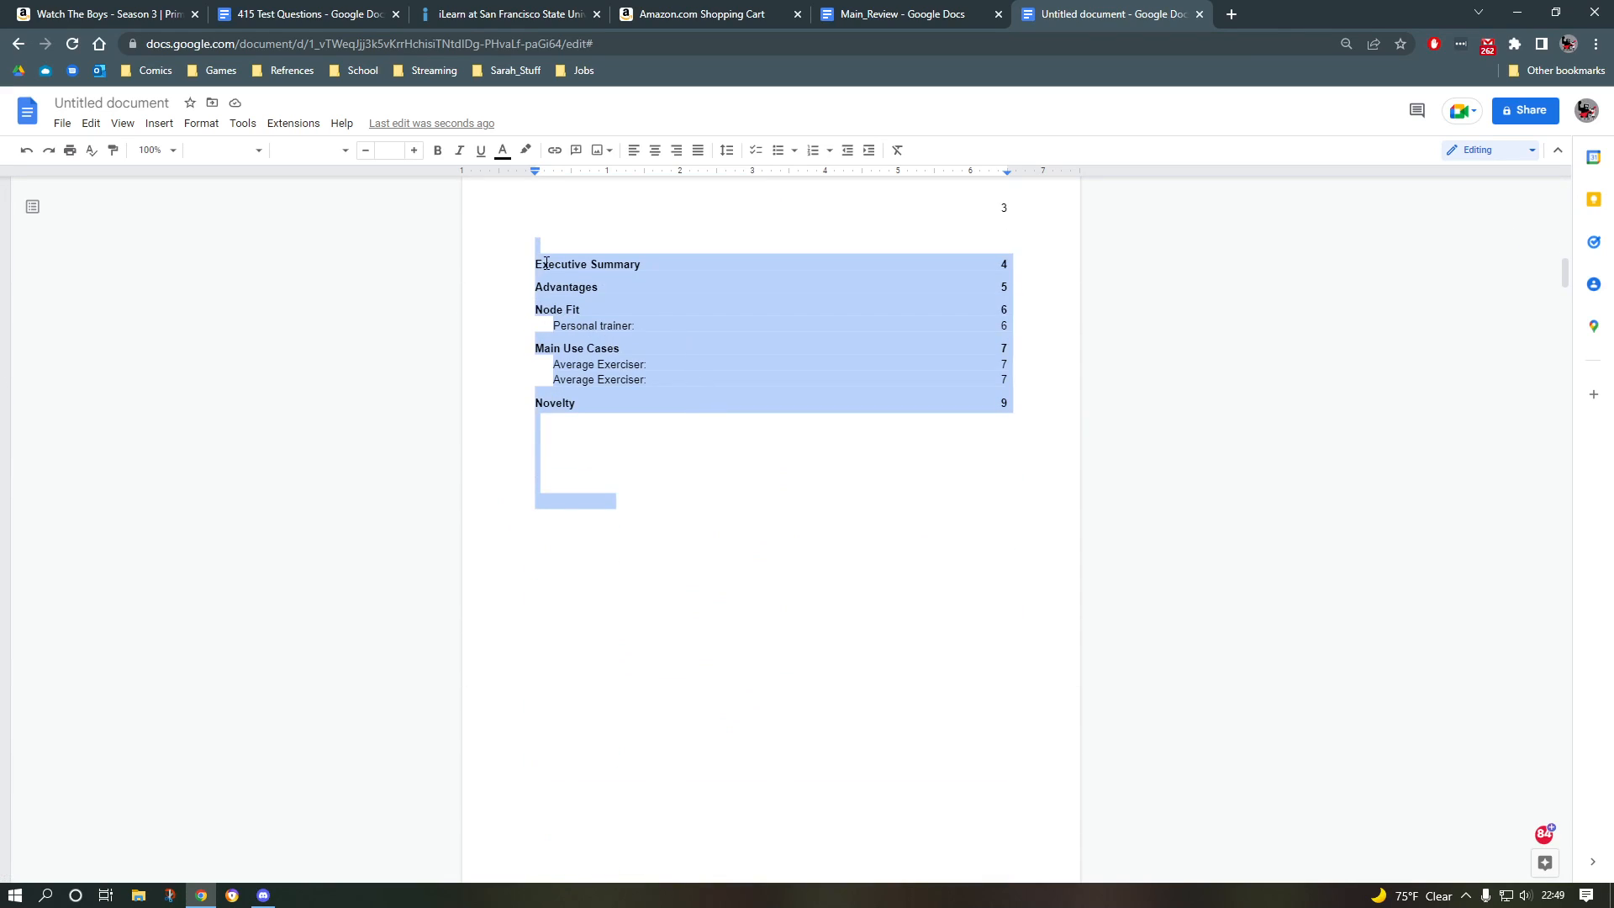
pyautogui.click(547, 264)
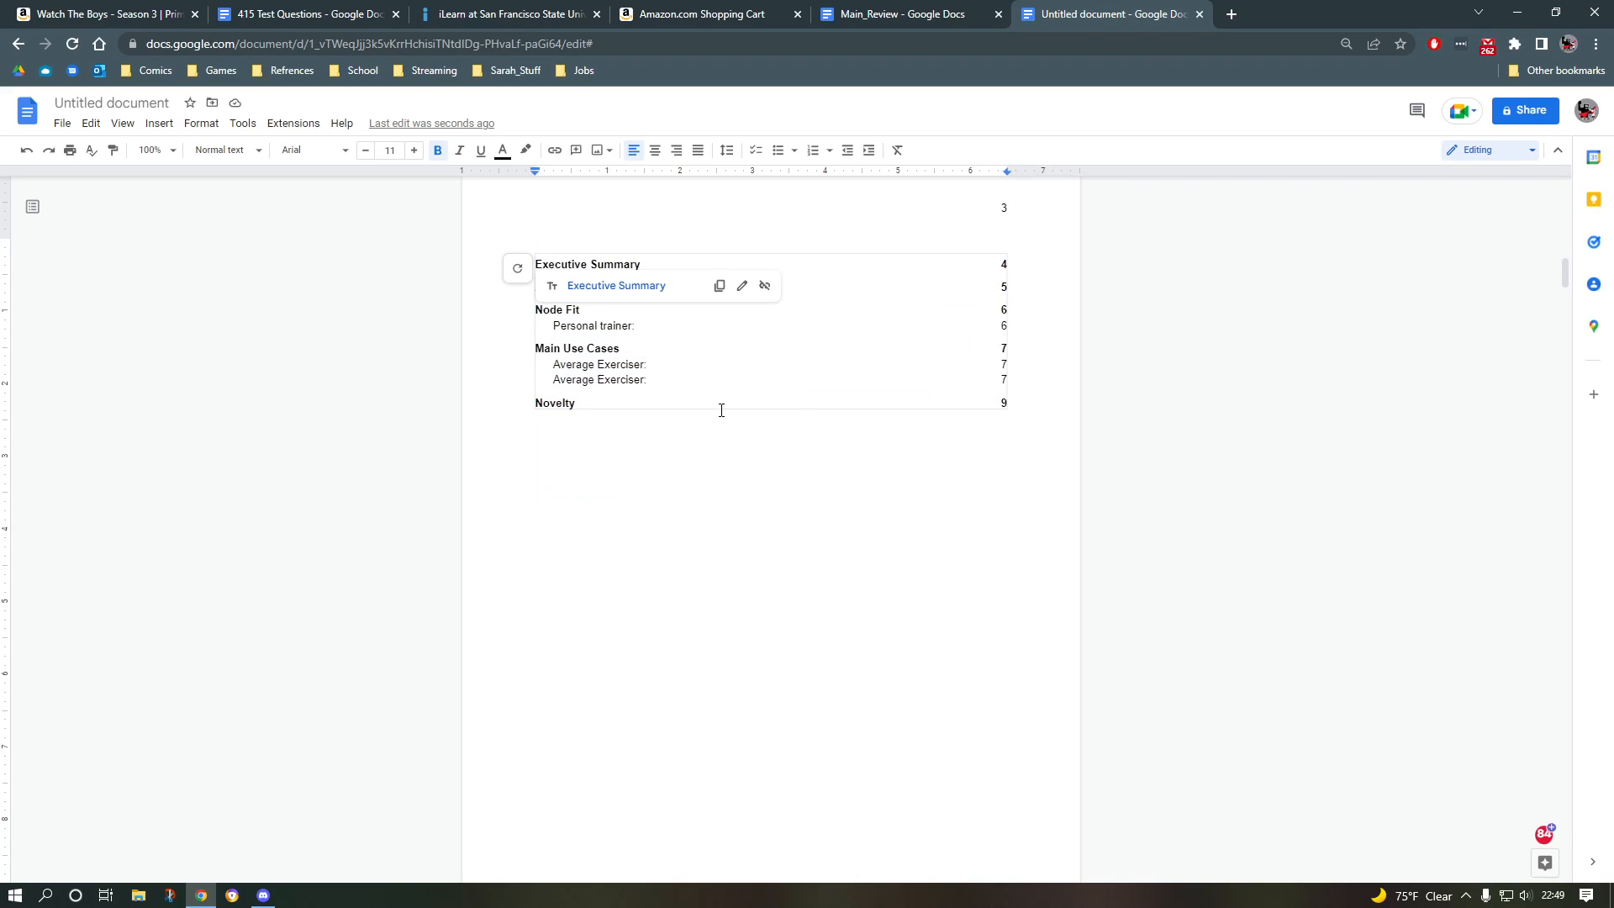